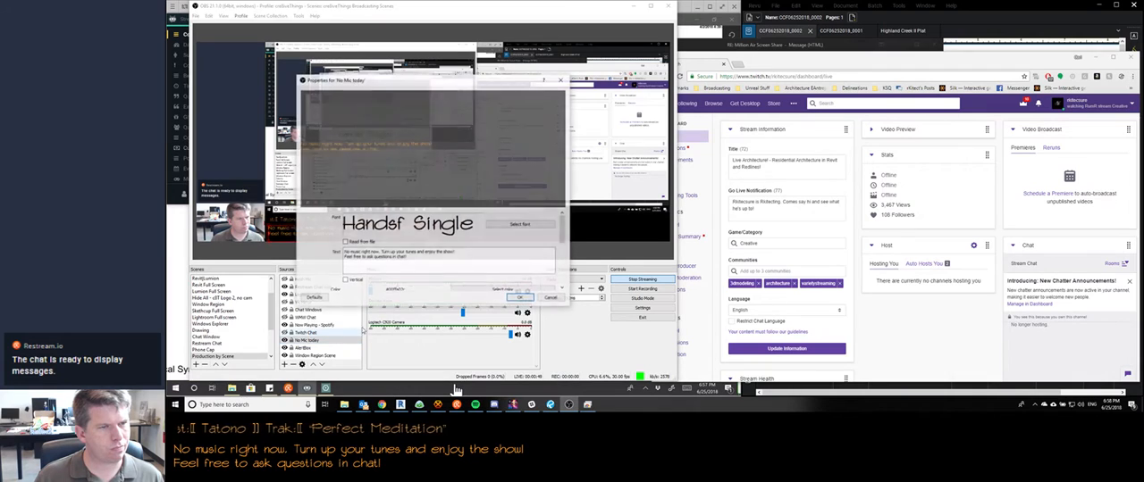
Correct the stream overlay text to read "No mic right now" and apply the change
key("BackSpace")
key("BackSpace")
key("BackSpace")
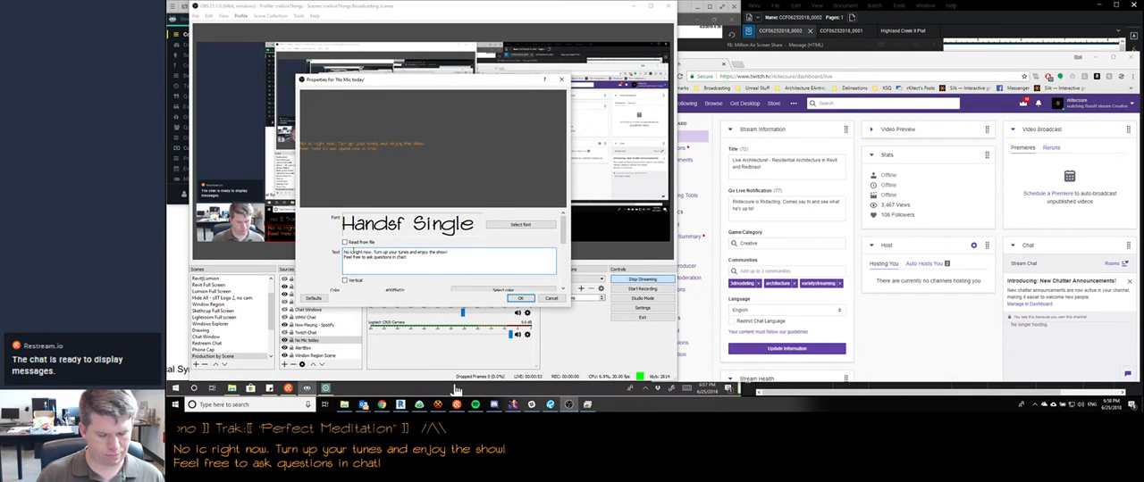
type("m")
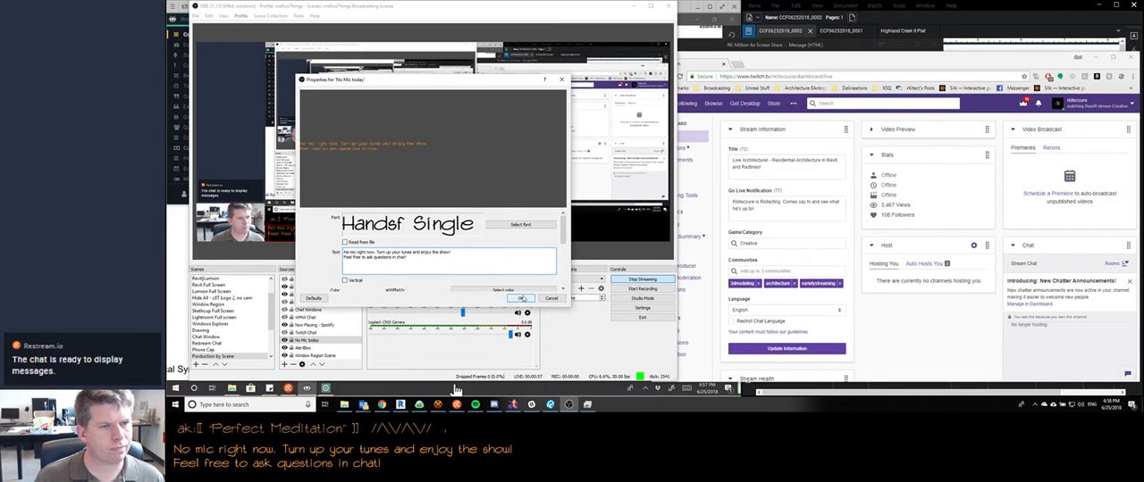
left_click(524, 298)
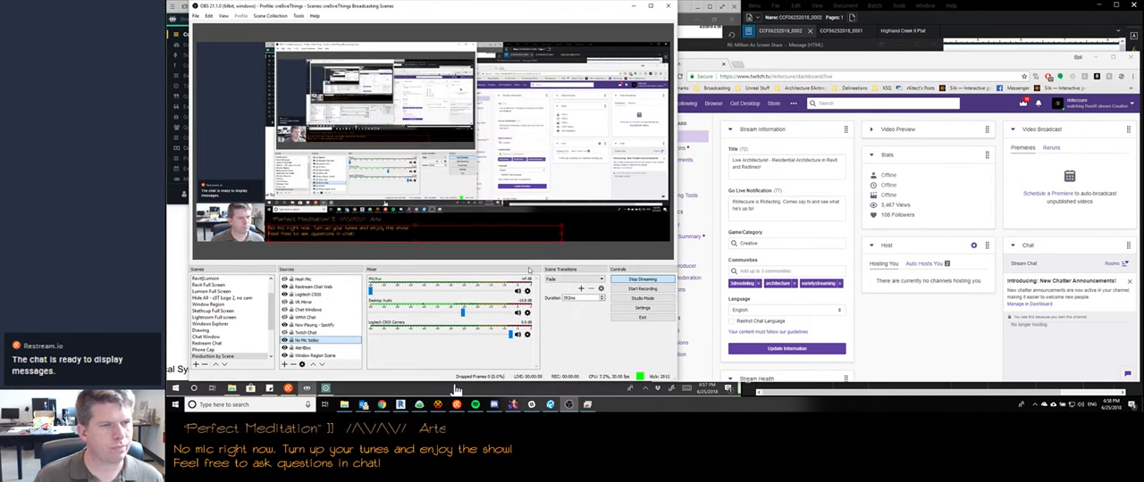
Clear the windows covering the plan and open Wood-GL-4.2.18.pdf from the project folder, showing the electrical plan sheet
left_click(627, 8)
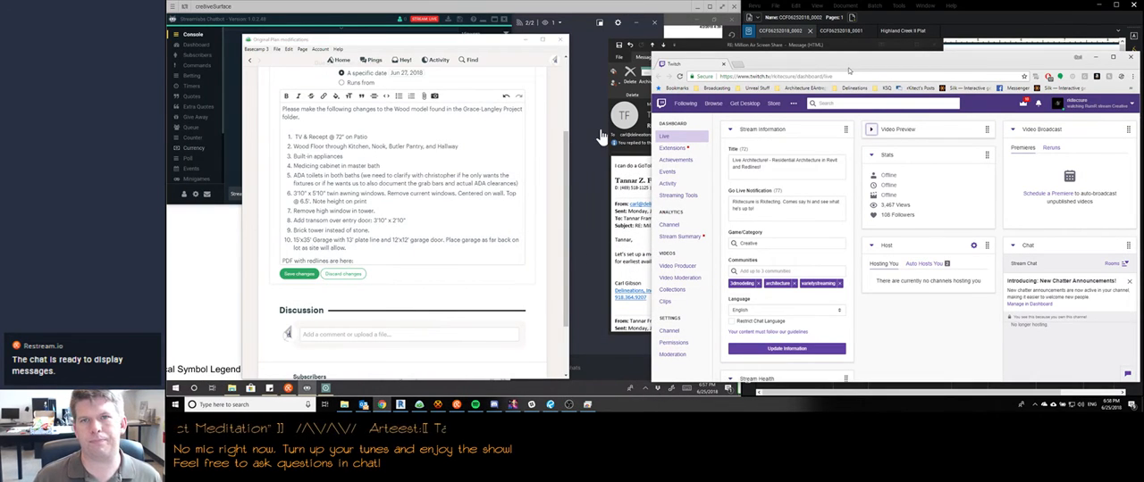
left_click(900, 45)
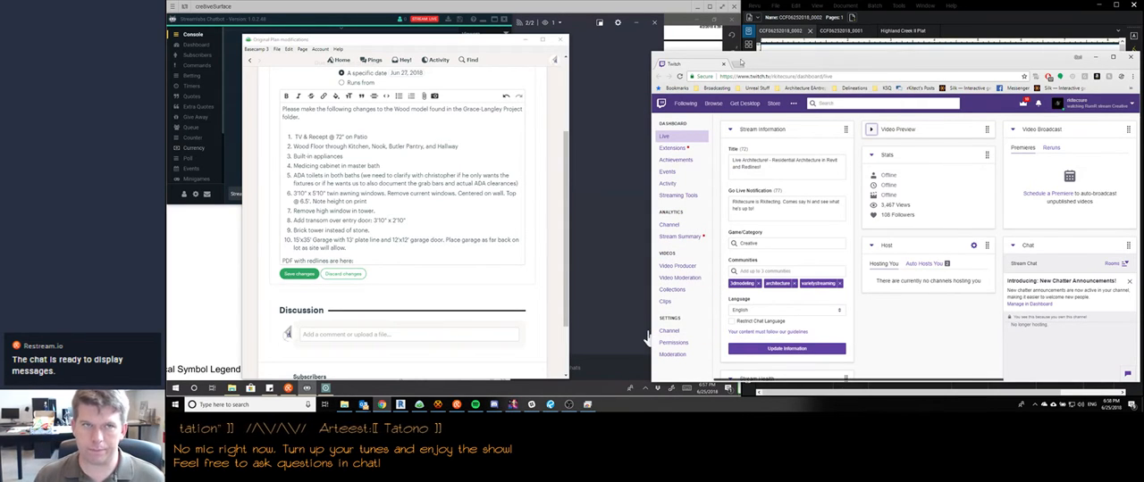
left_click(657, 19)
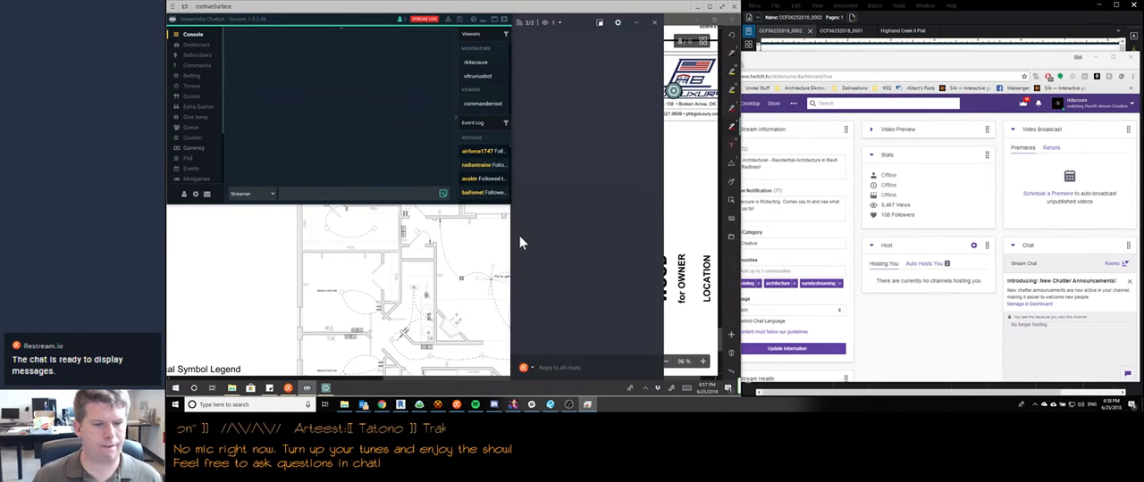
left_click(231, 387)
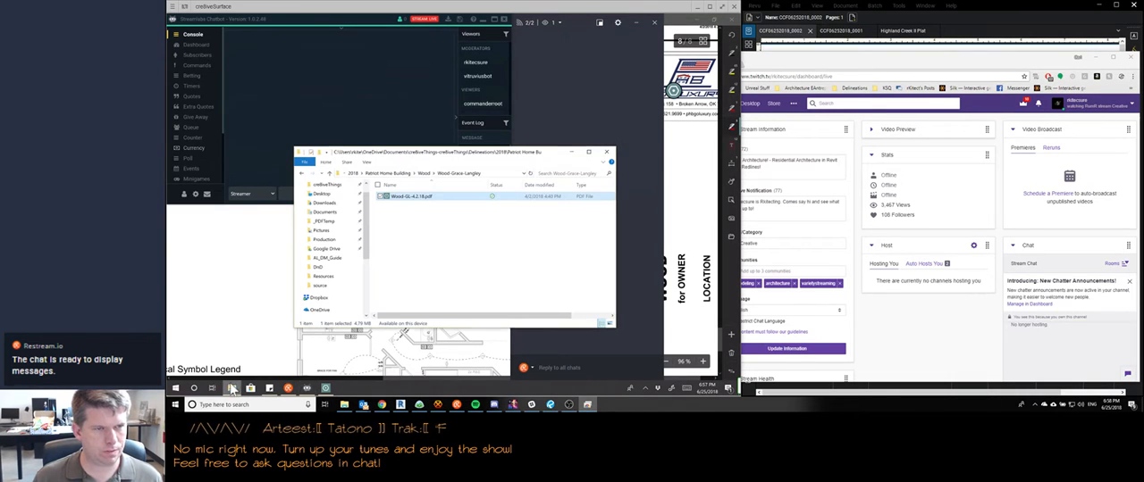
double_click(416, 196)
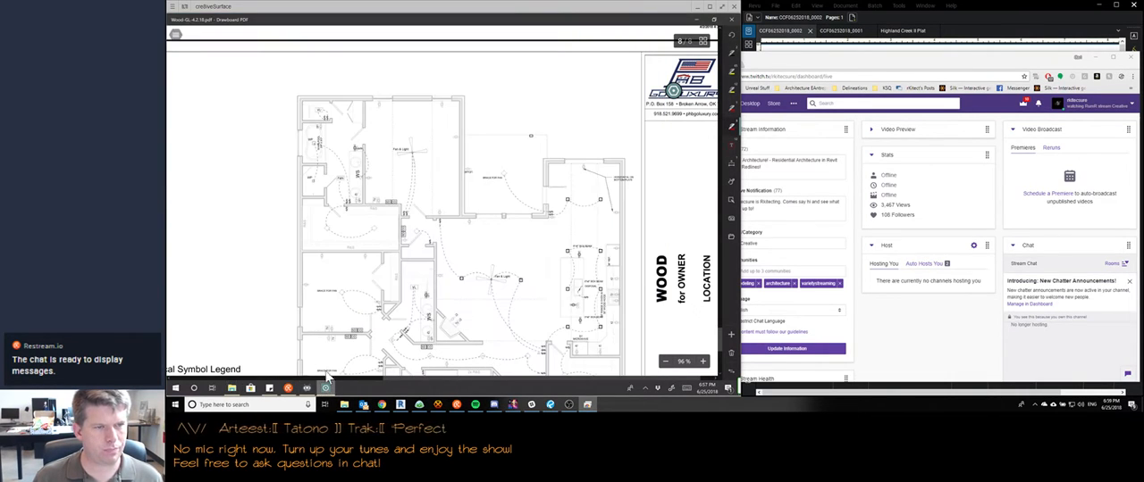
scroll(288, 234, "down", 1)
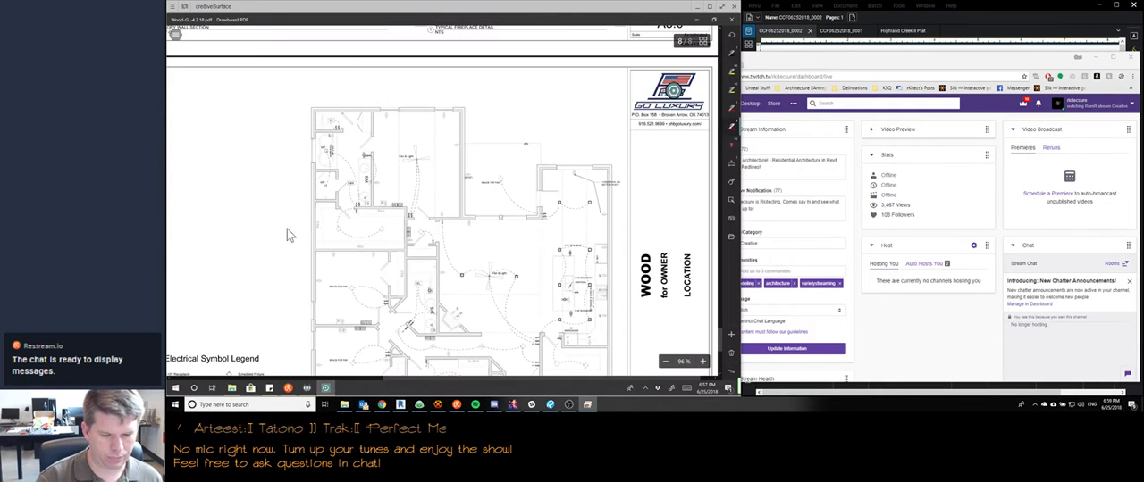
scroll(288, 234, "down", 5)
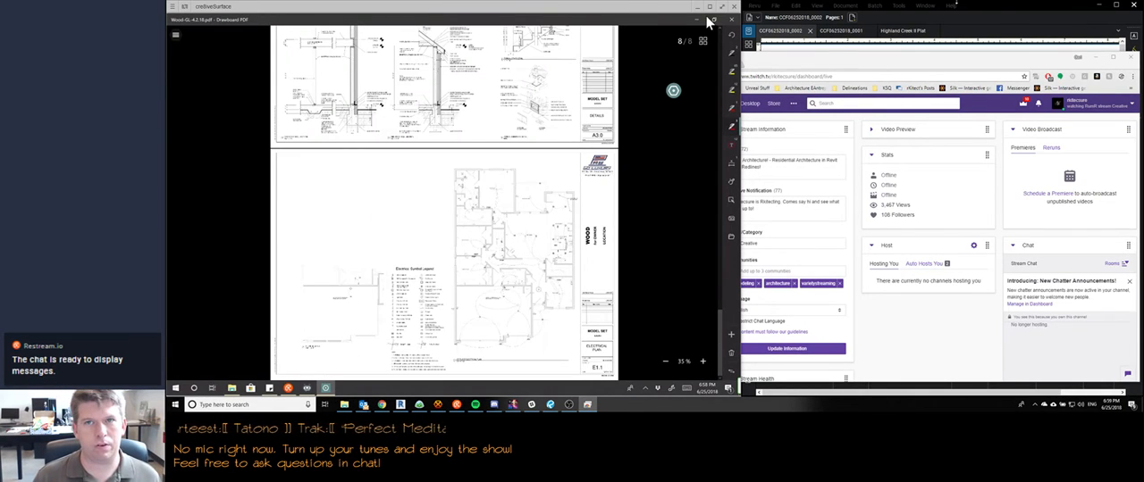
Switch to Revu and review the Highland Creek II Plat, CCF06252018_0001 and the redlined floor plan in CCF06252018_0002
left_click(988, 4)
left_click(911, 30)
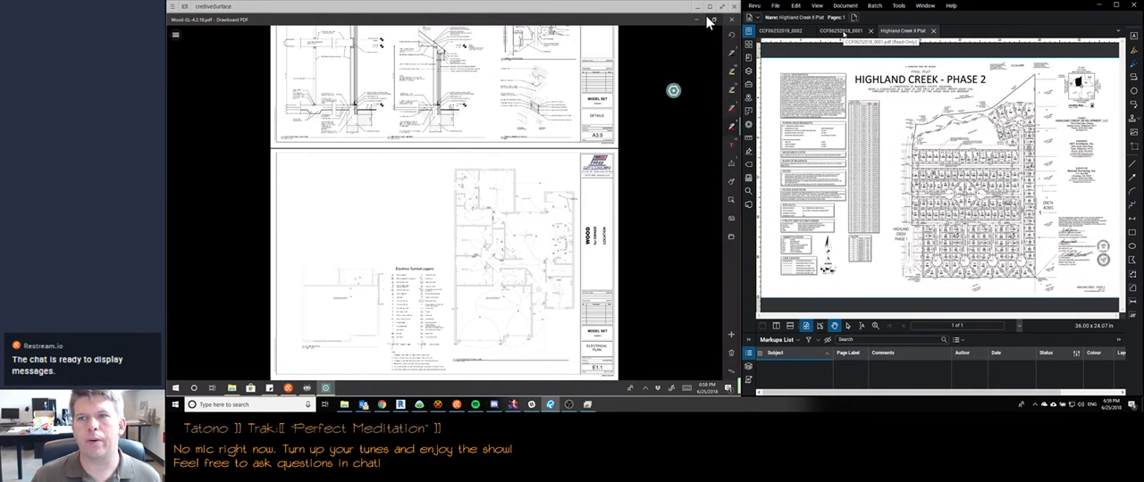
left_click(844, 31)
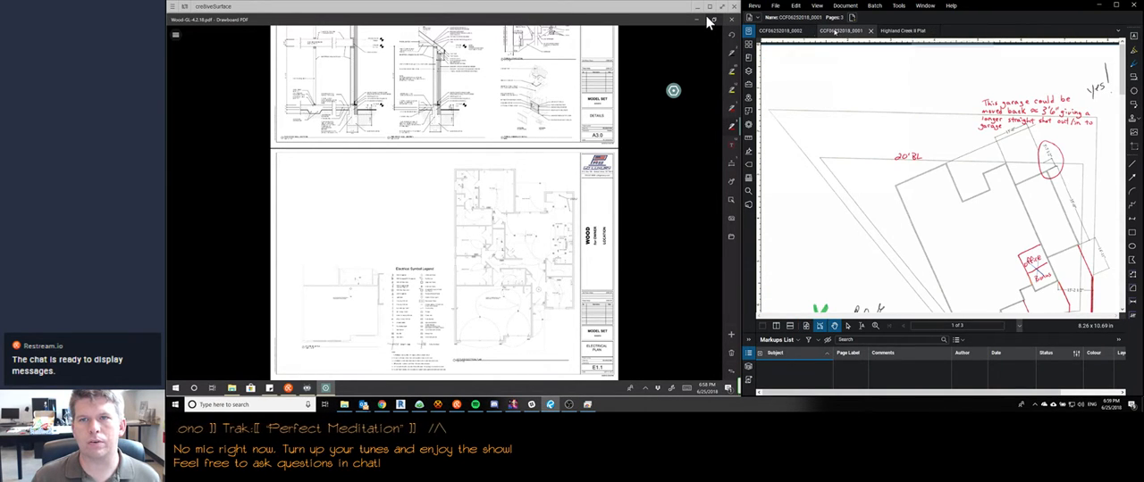
left_click(795, 32)
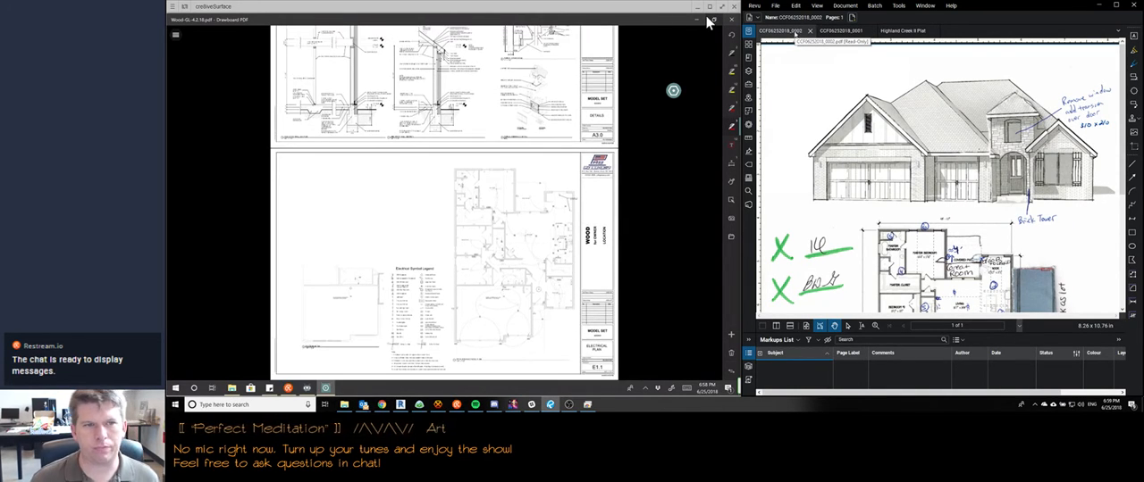
left_click_drag(970, 259, 964, 176)
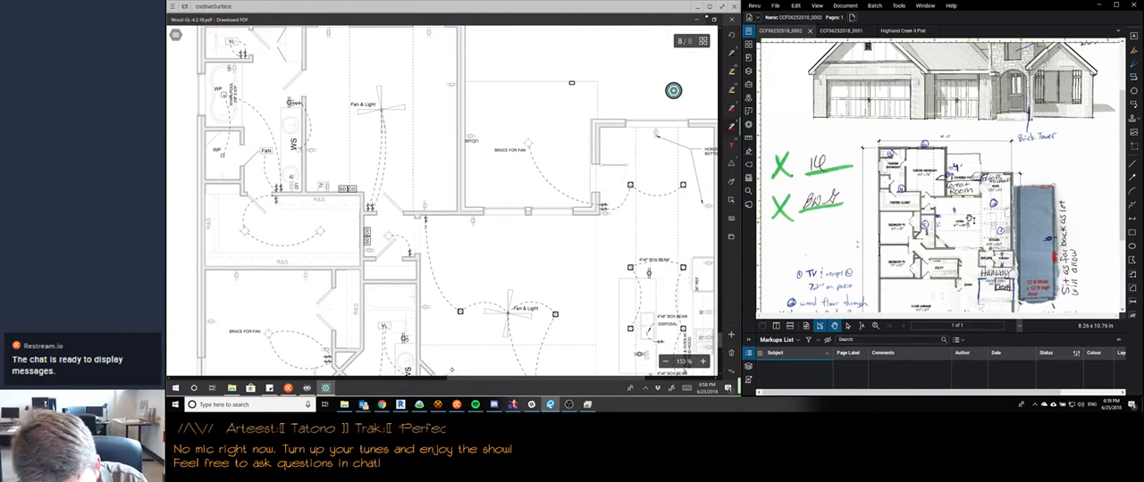
Mark a receptacle in red on the patio wall of the electrical plan with the height 72, and add a second 72 note below it
left_click_drag(464, 150, 477, 154)
left_click_drag(471, 147, 470, 156)
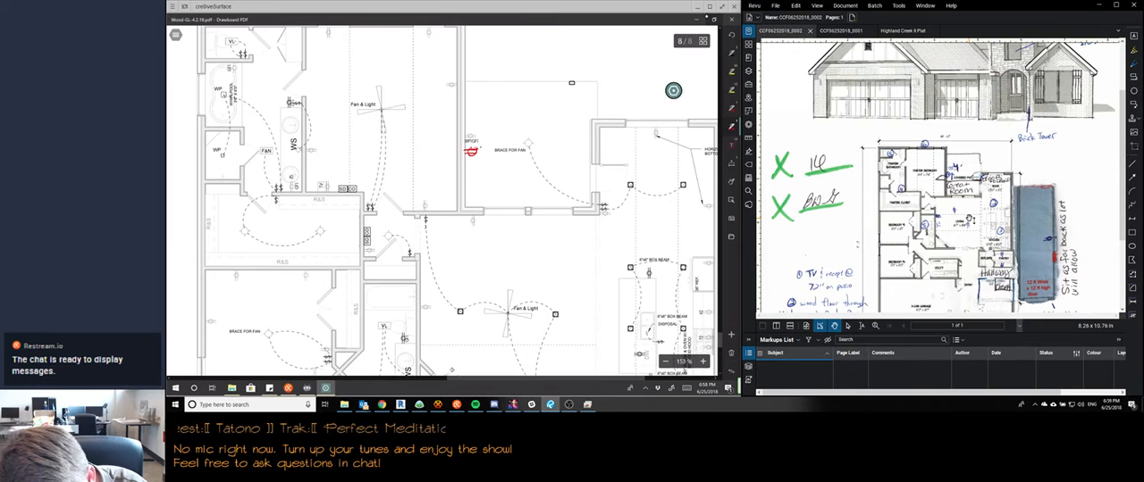
left_click_drag(479, 146, 480, 154)
left_click_drag(485, 148, 492, 154)
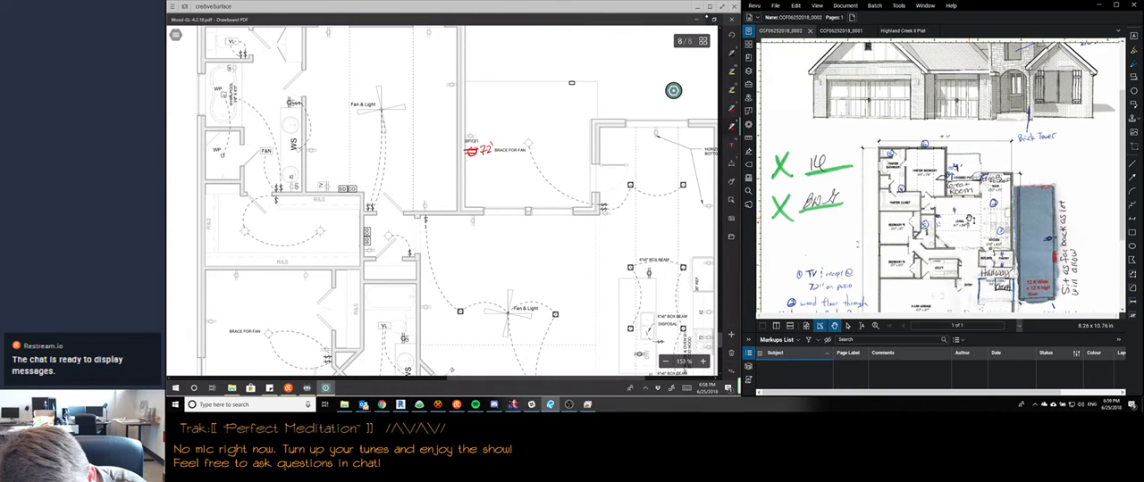
left_click_drag(467, 159, 477, 170)
key("ctrl+z")
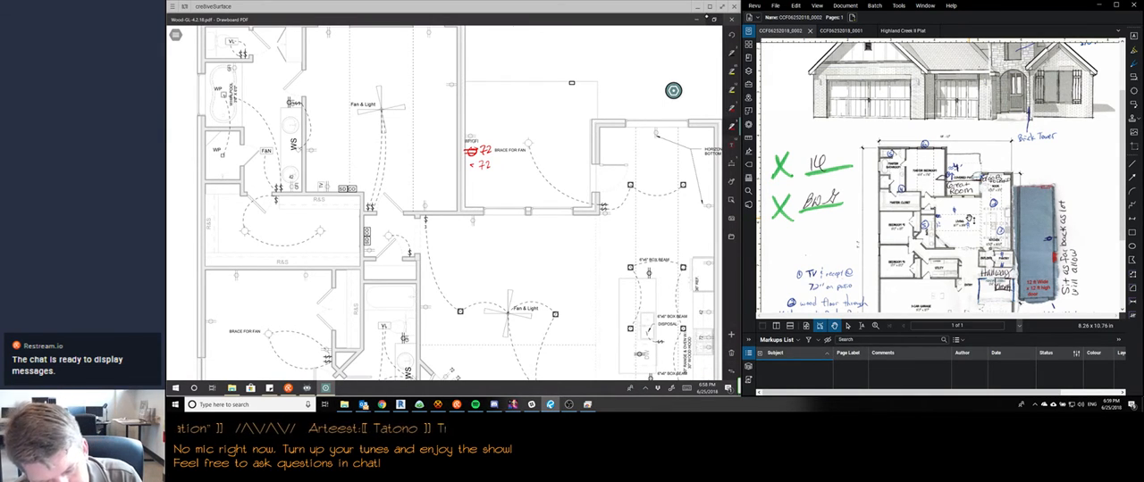
Open Task Manager, sort the processes by CPU use and end the most demanding Chromium host executable
right_click(359, 387)
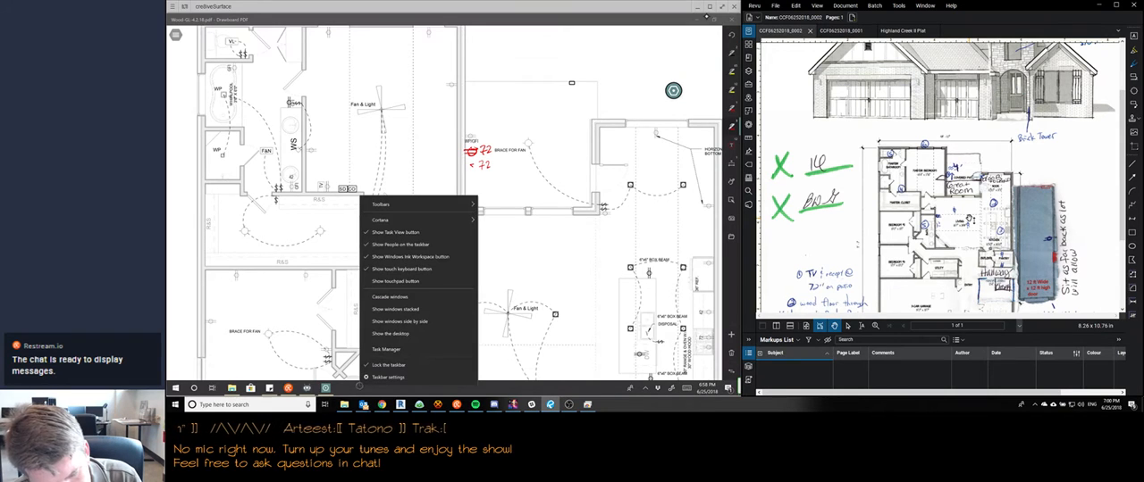
left_click(387, 349)
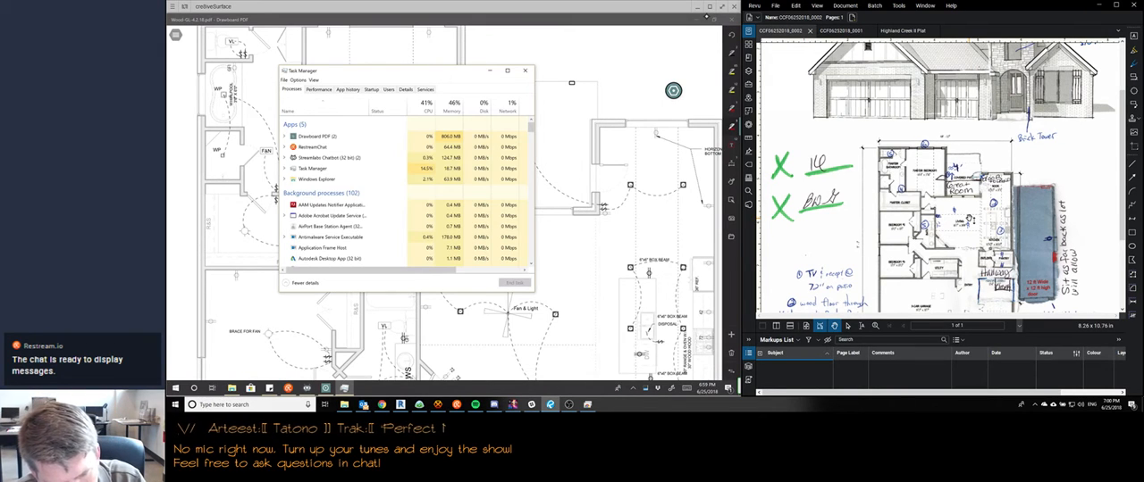
scroll(406, 192, "down", 3)
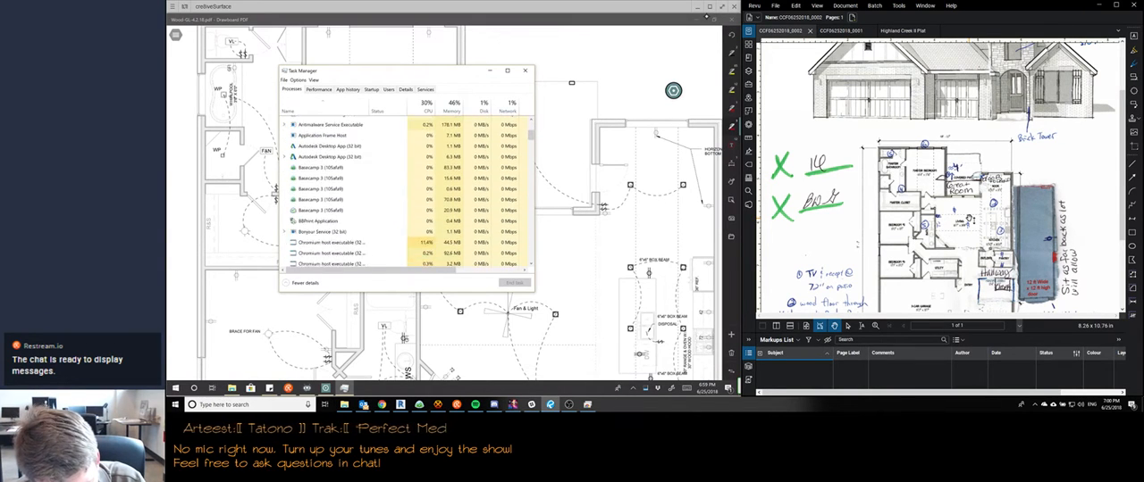
scroll(406, 192, "up", 2)
scroll(406, 192, "up", 2)
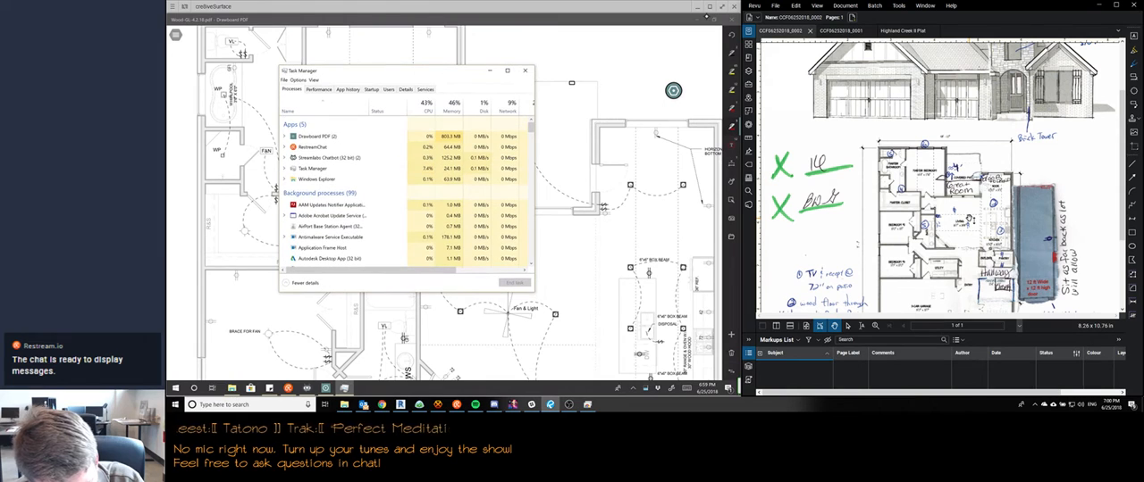
left_click(425, 106)
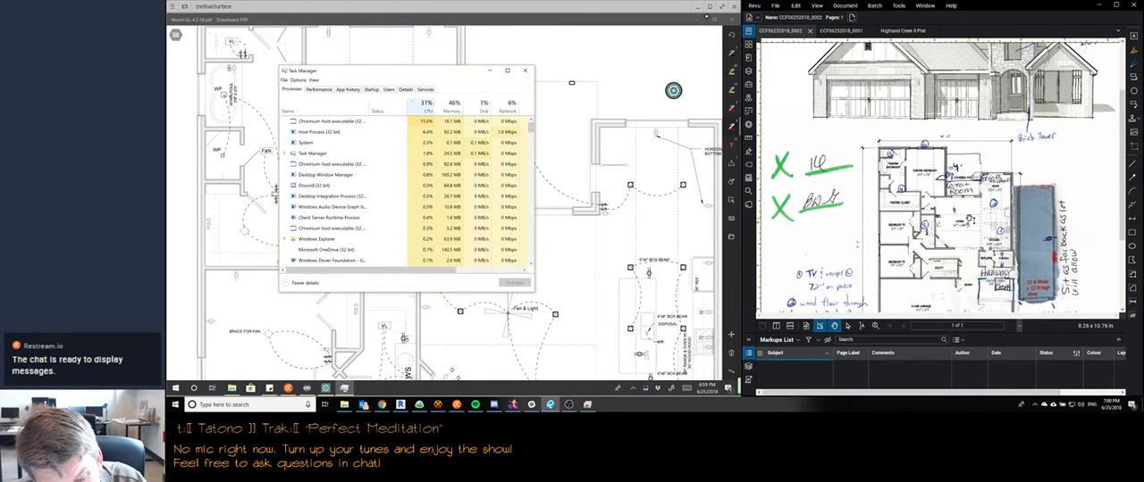
left_click(357, 121)
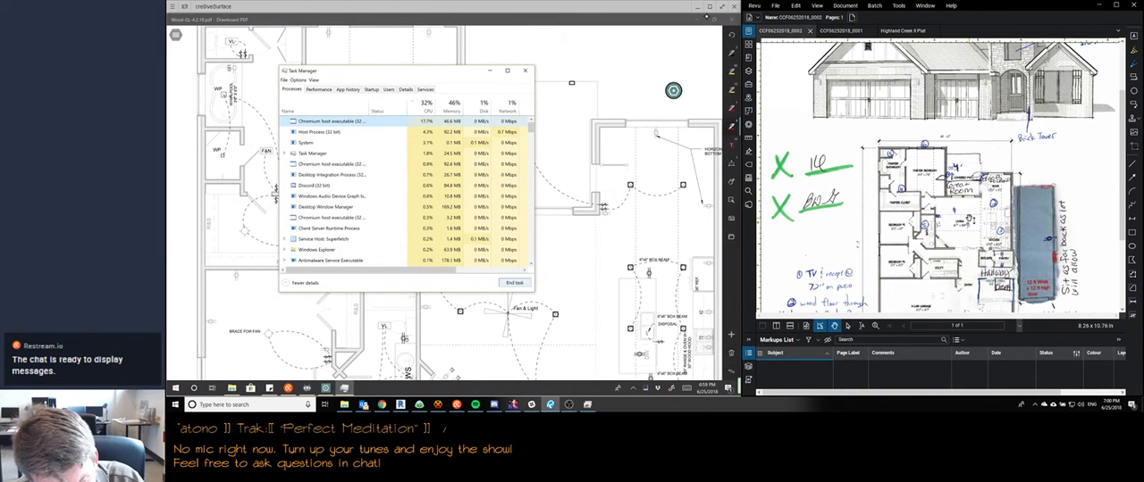
left_click(514, 283)
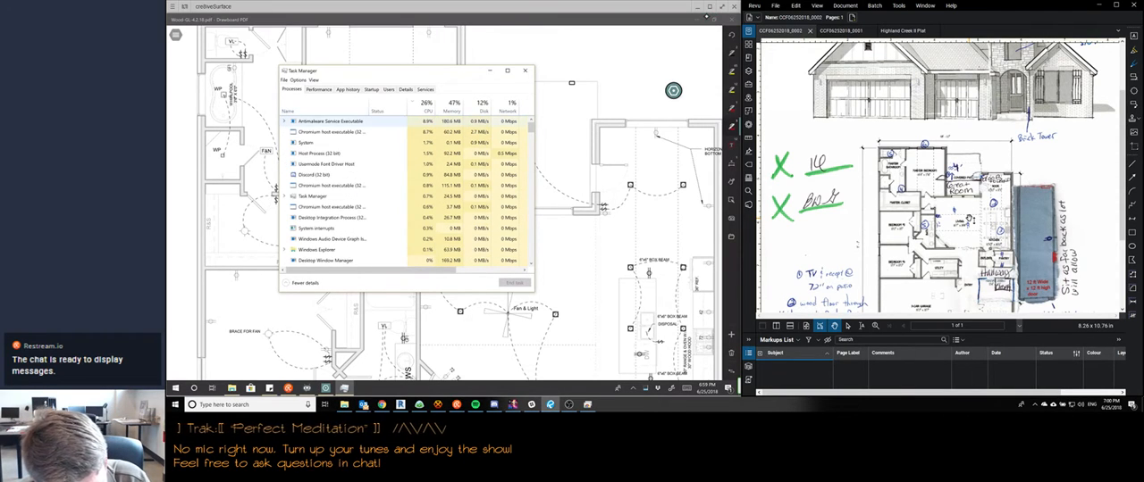
Try to end the Antimalware Service Executable process
left_click(331, 122)
left_click(515, 282)
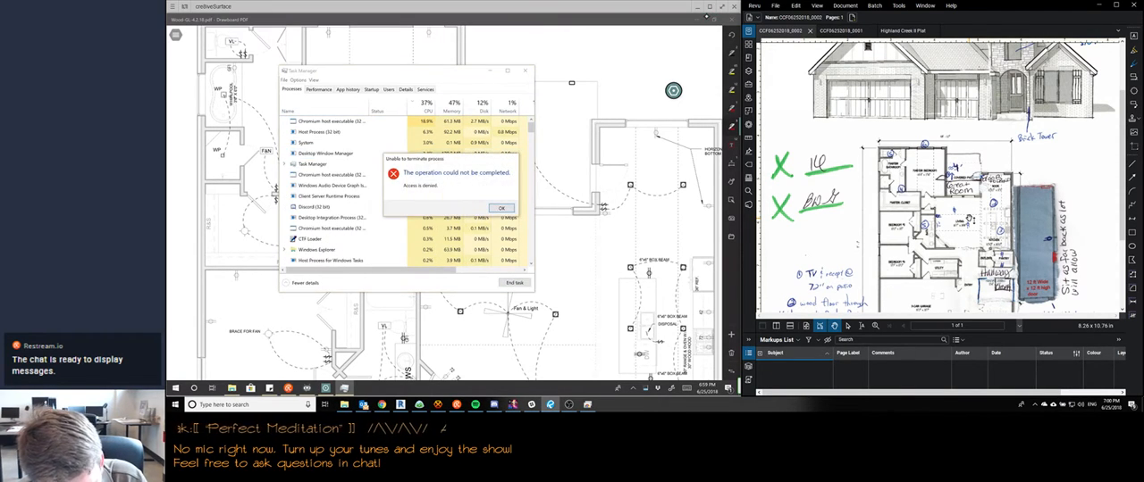
left_click(500, 209)
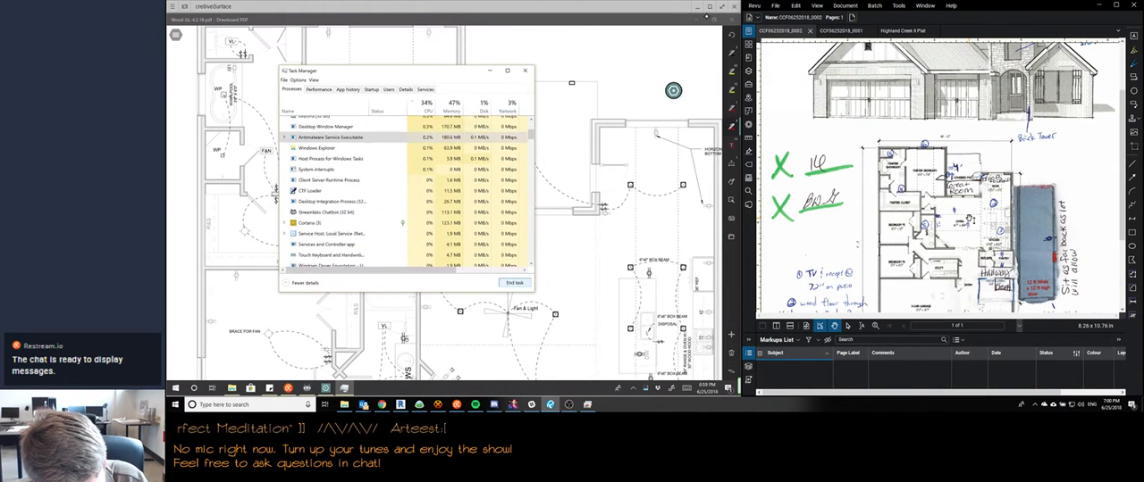
Examine the list of running processes for heavy CPU and network use, and put Task Manager away
scroll(407, 192, "down", 6)
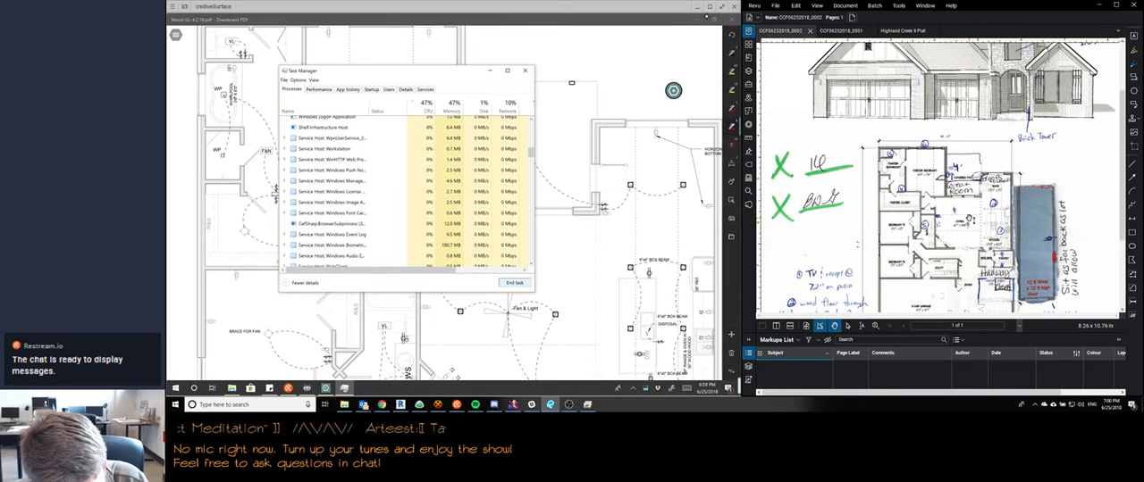
scroll(276, 191, "up", 10)
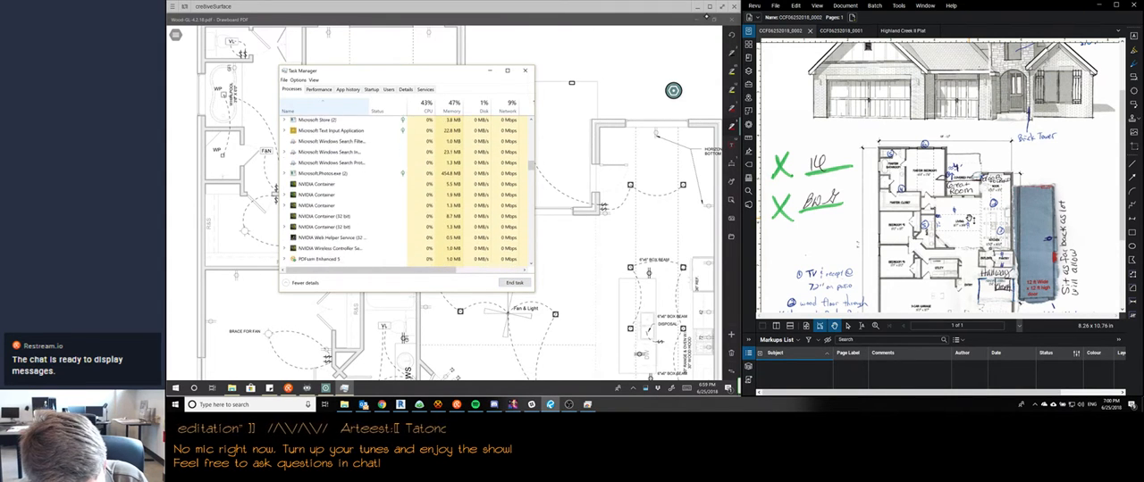
scroll(276, 190, "down", 3)
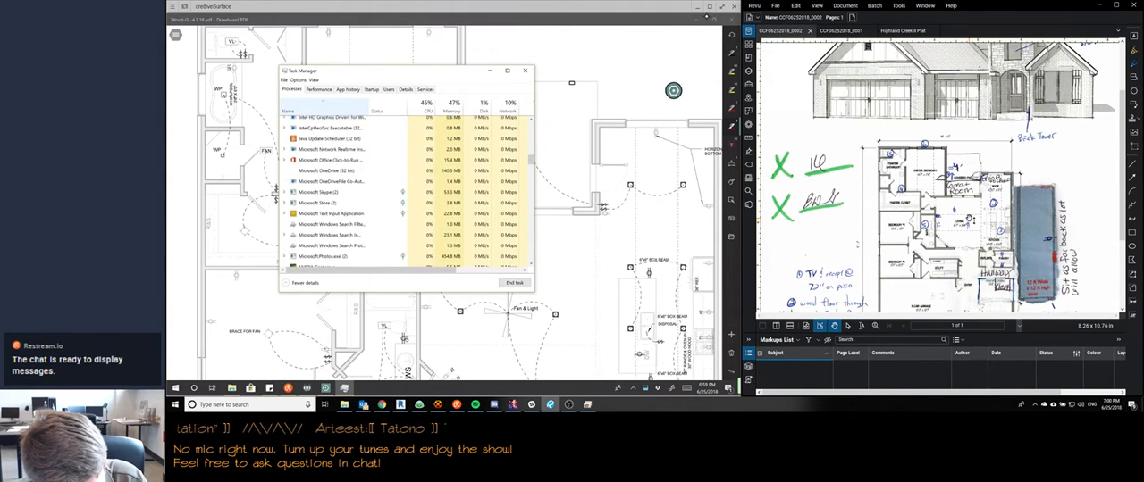
scroll(276, 189, "up", 5)
scroll(276, 190, "up", 3)
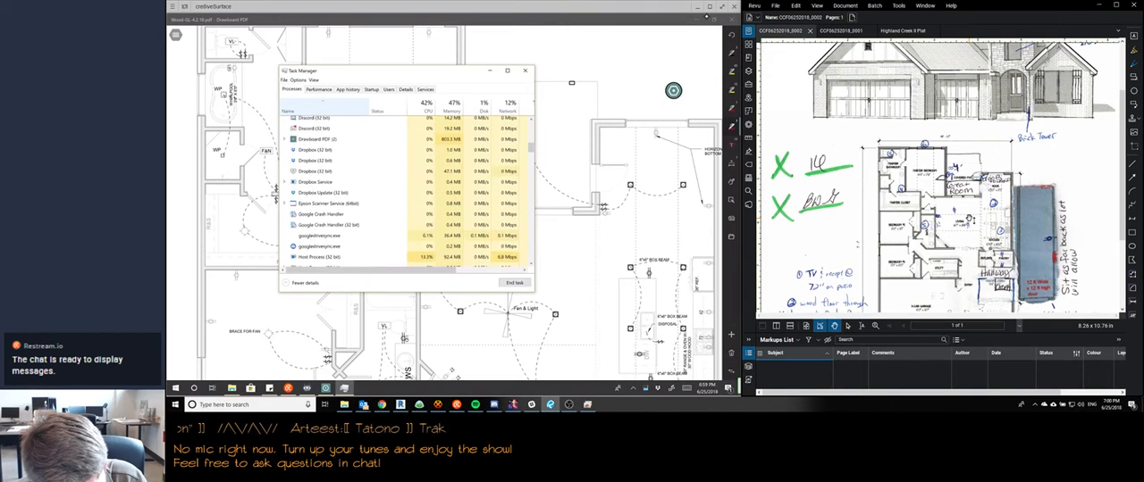
scroll(276, 189, "up", 5)
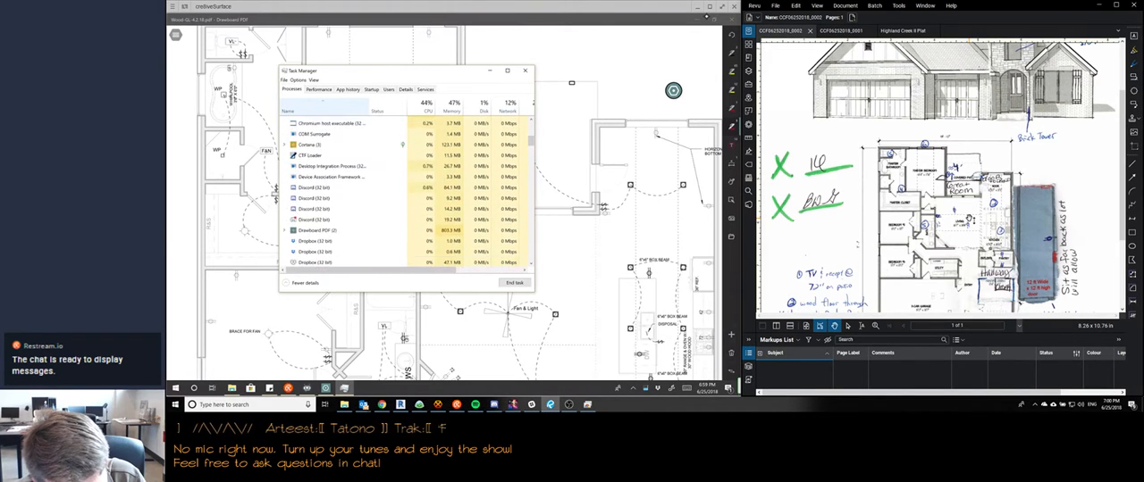
scroll(276, 189, "up", 5)
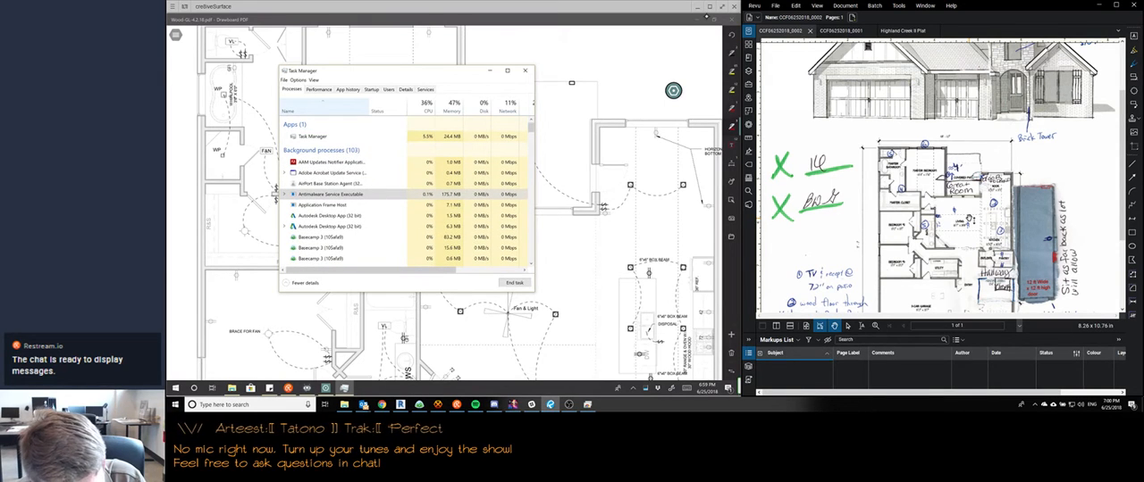
scroll(276, 189, "down", 10)
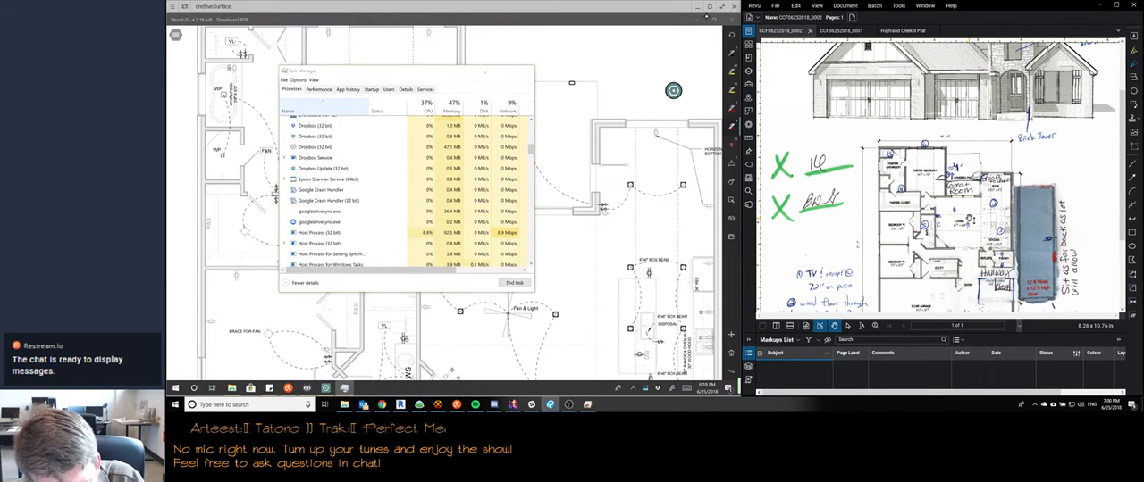
left_click(485, 72)
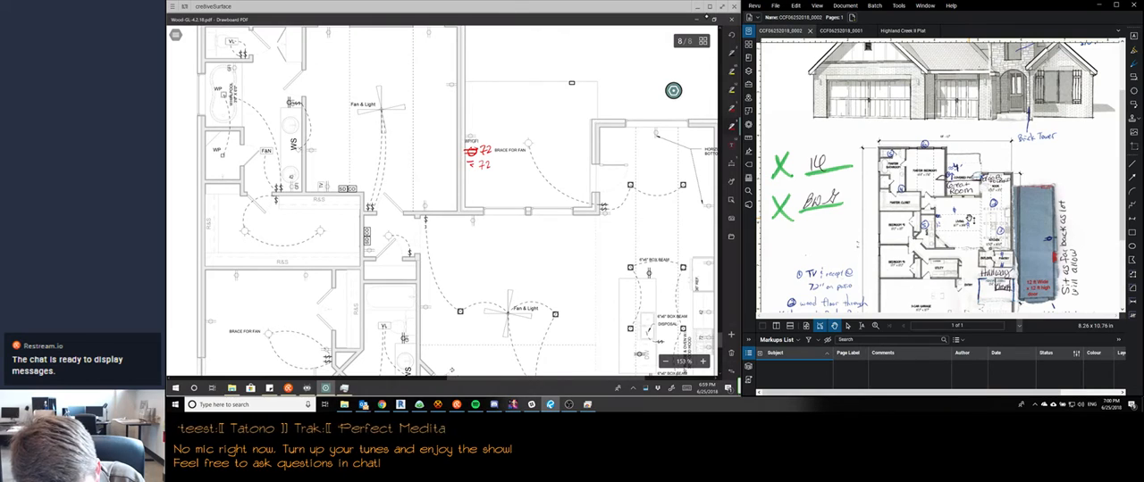
Draw a small red boxed TV symbol on the patio wall beside the lower 72 note, replacing the first attempt
mouse_move(466, 158)
left_mouse_down()
mouse_move(475, 171)
mouse_move(477, 159)
left_mouse_up()
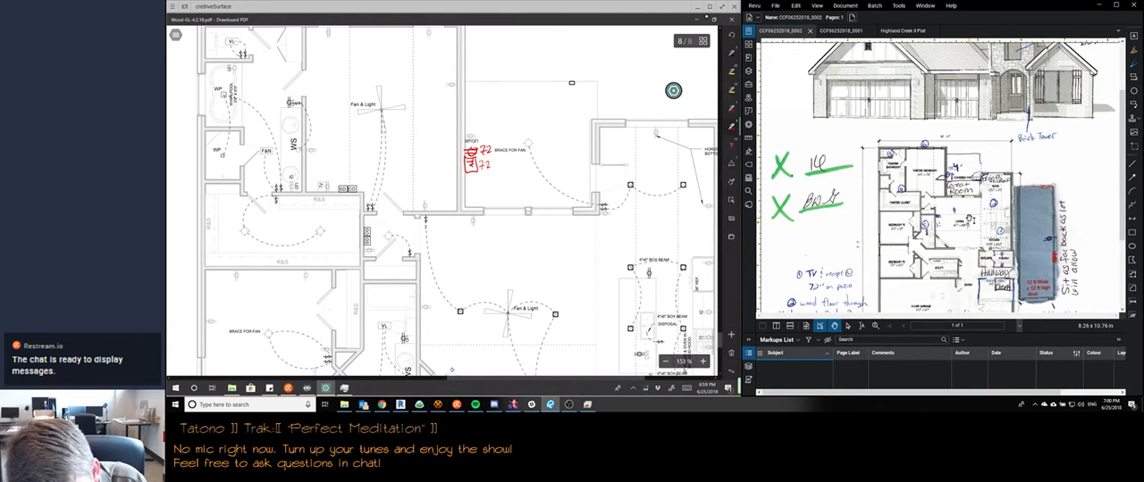
left_click(471, 166)
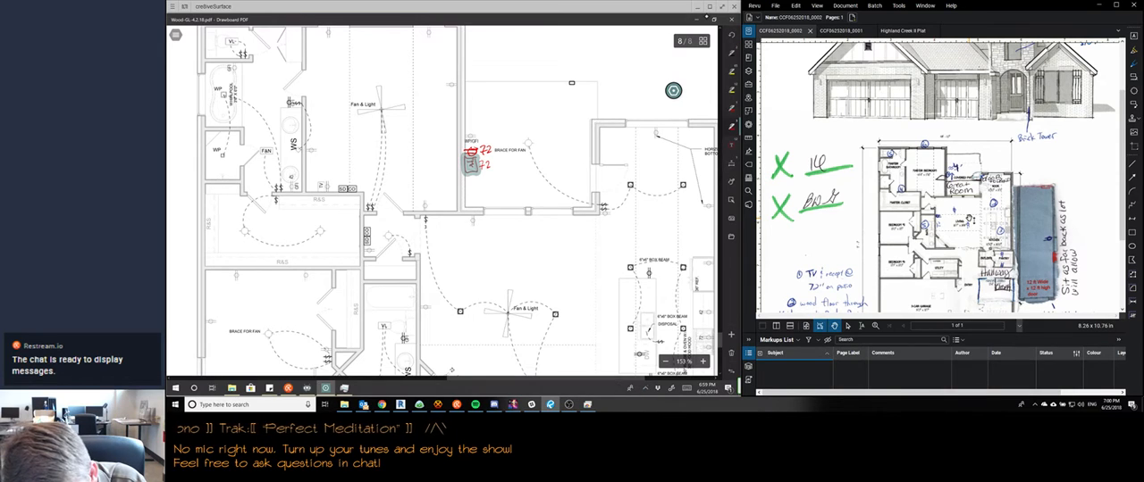
key("Delete")
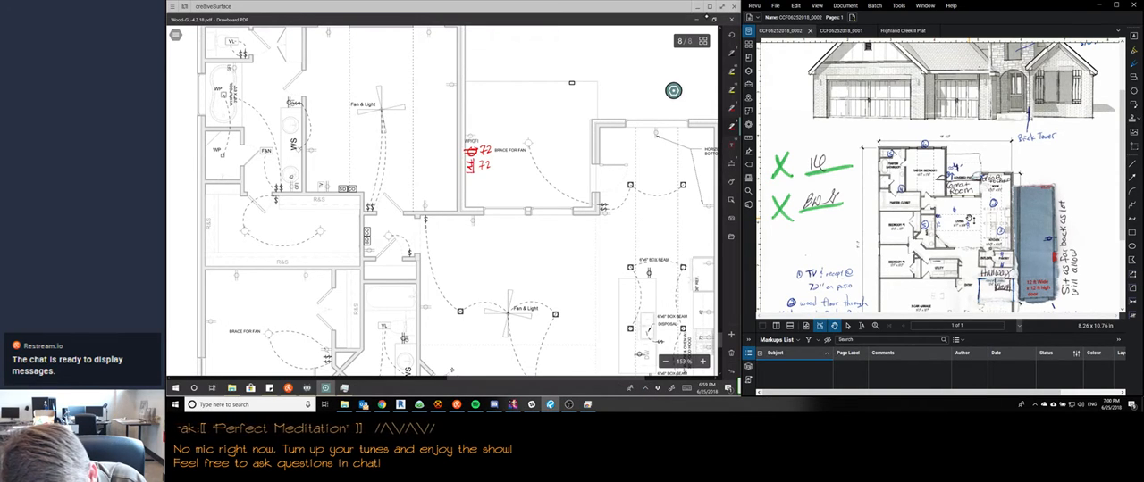
left_click_drag(466, 161, 467, 173)
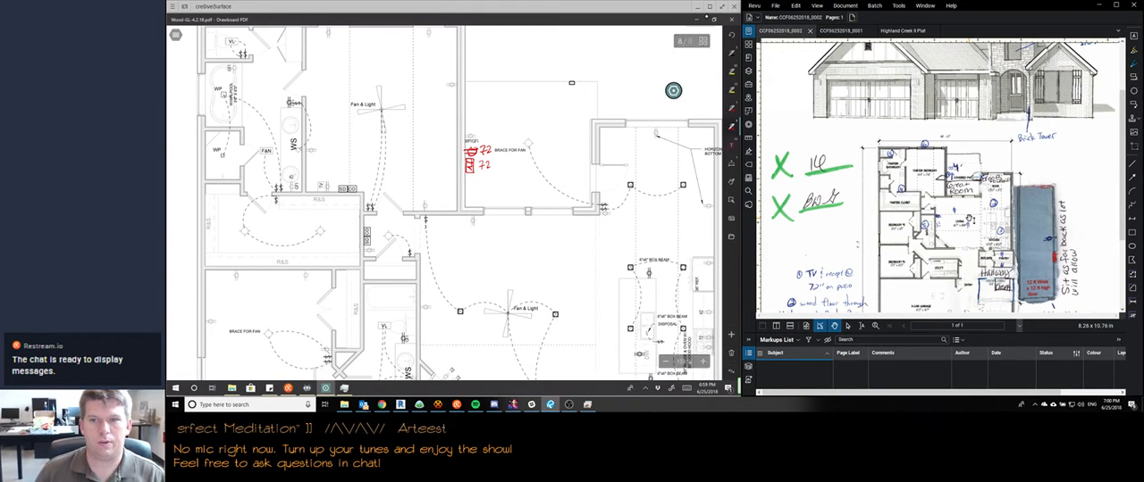
On the floor plan sheet, strike out TILE under the NOOK label and write WOOD below it in red
scroll(938, 178, "down", 2)
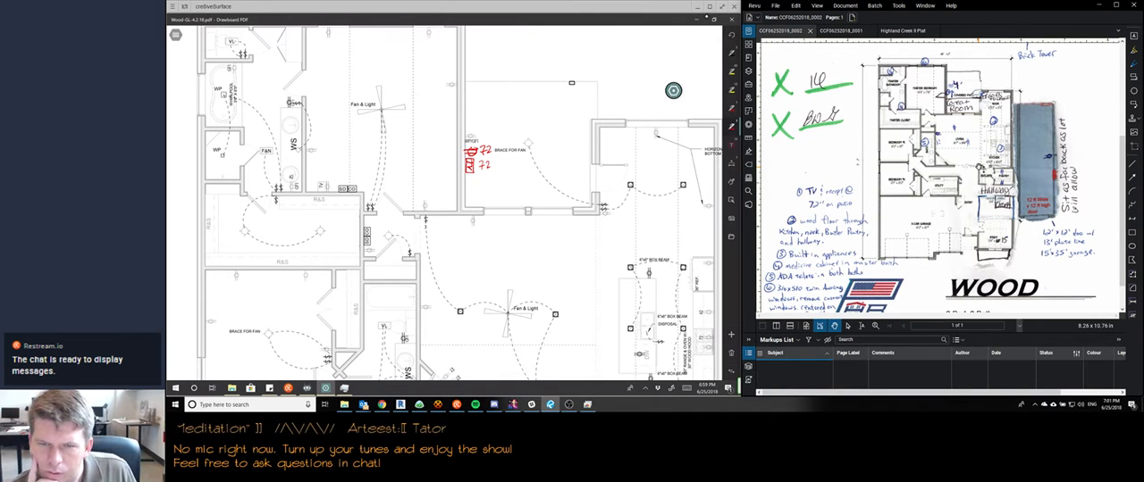
scroll(453, 204, "down", 2)
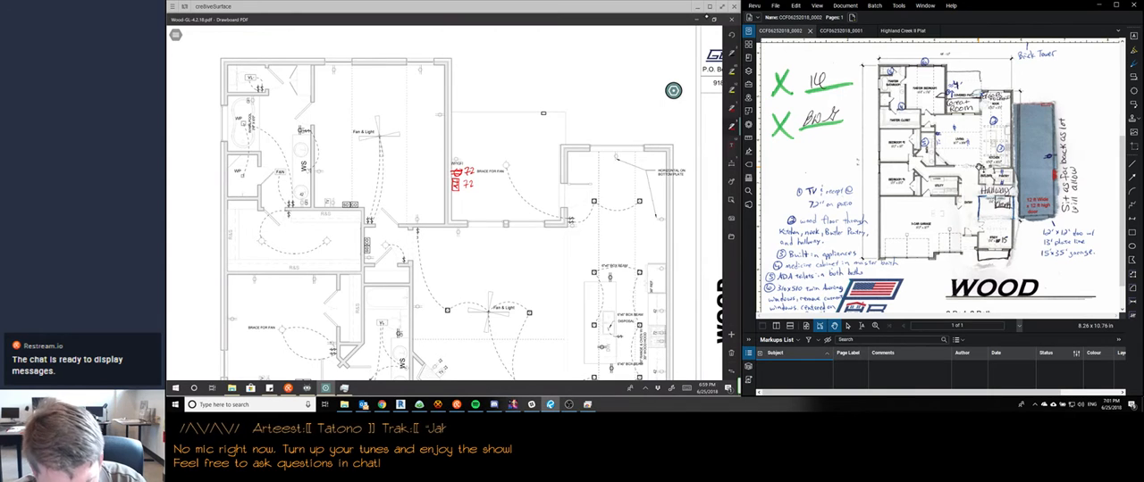
scroll(453, 204, "up", 10)
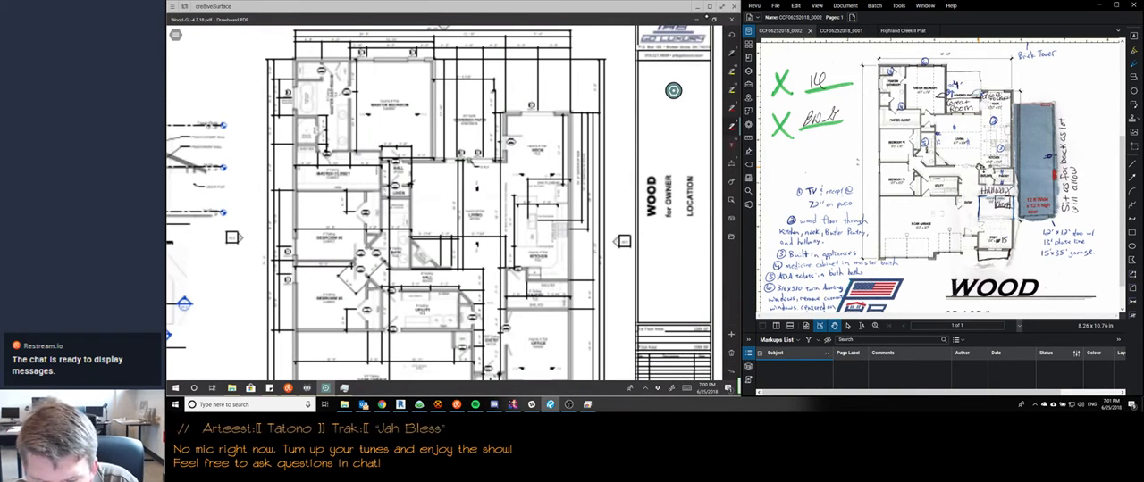
scroll(585, 144, "up", 5)
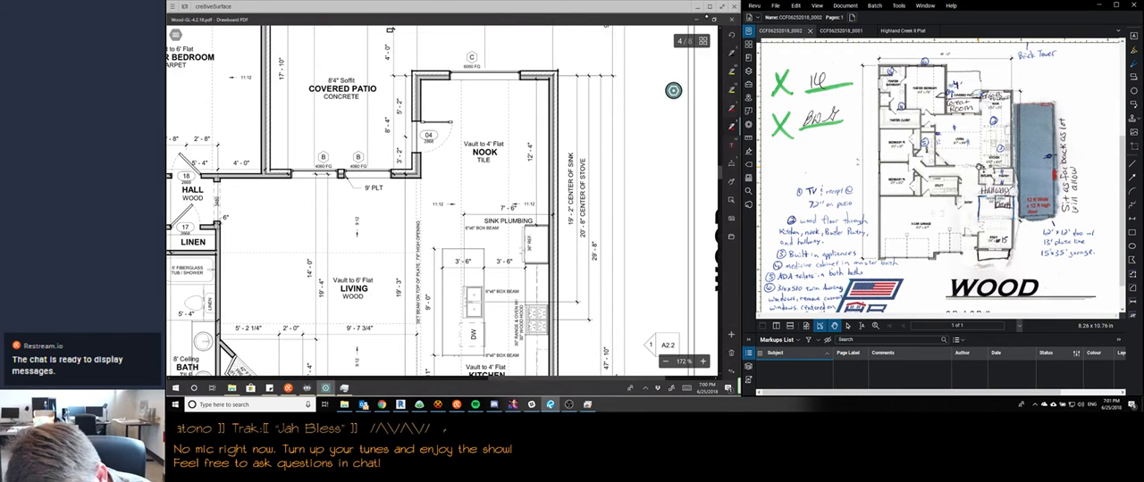
left_click_drag(476, 158, 498, 159)
left_click_drag(469, 170, 488, 172)
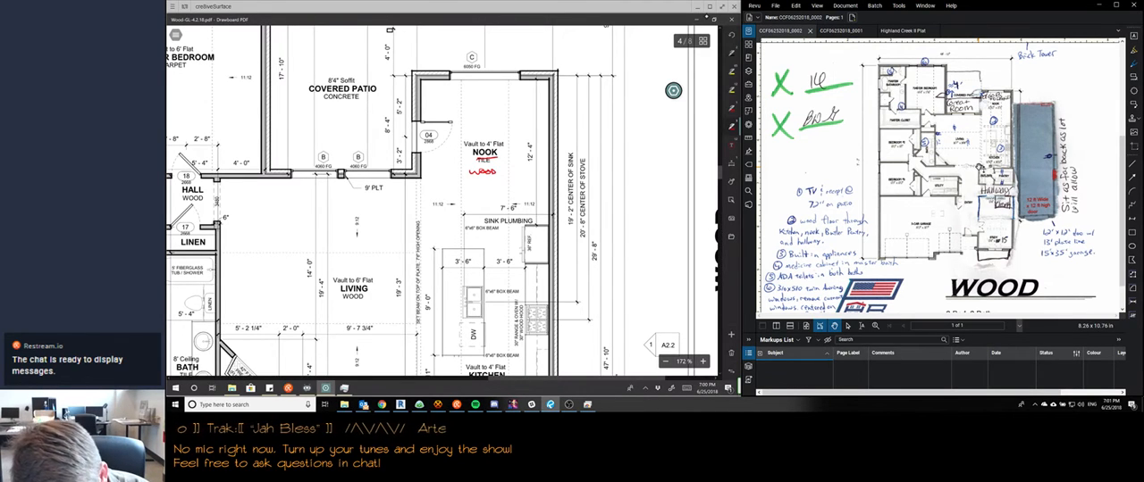
Strike out TILE under the KITCHEN and PANTRY labels and write WOOD in red at both
scroll(443, 201, "down", 3)
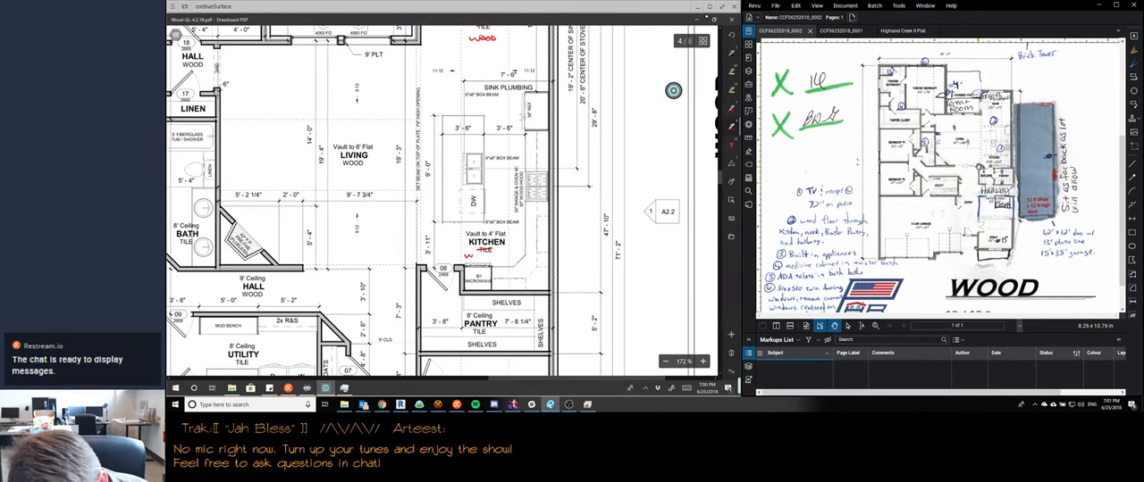
left_click_drag(470, 255, 489, 254)
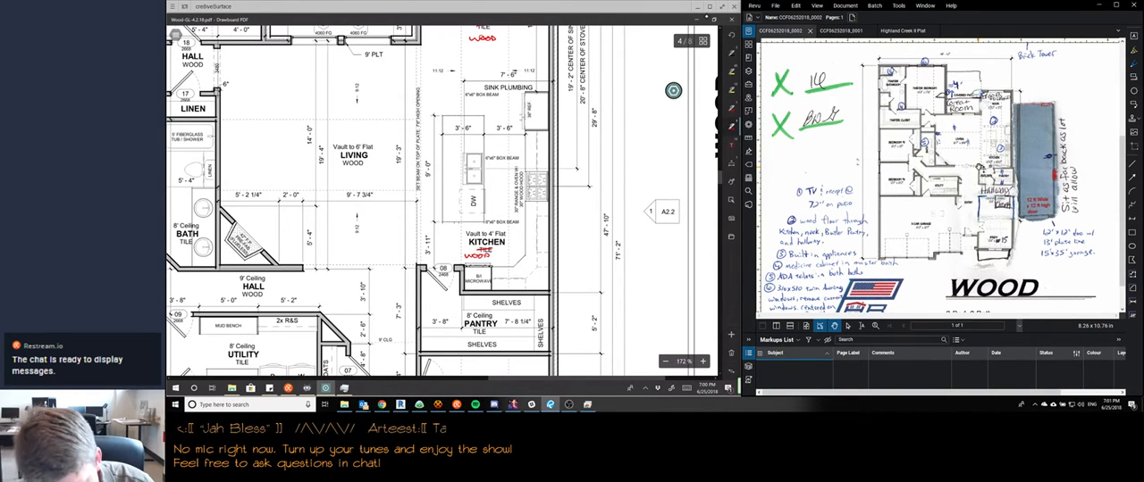
left_click_drag(466, 333, 511, 331)
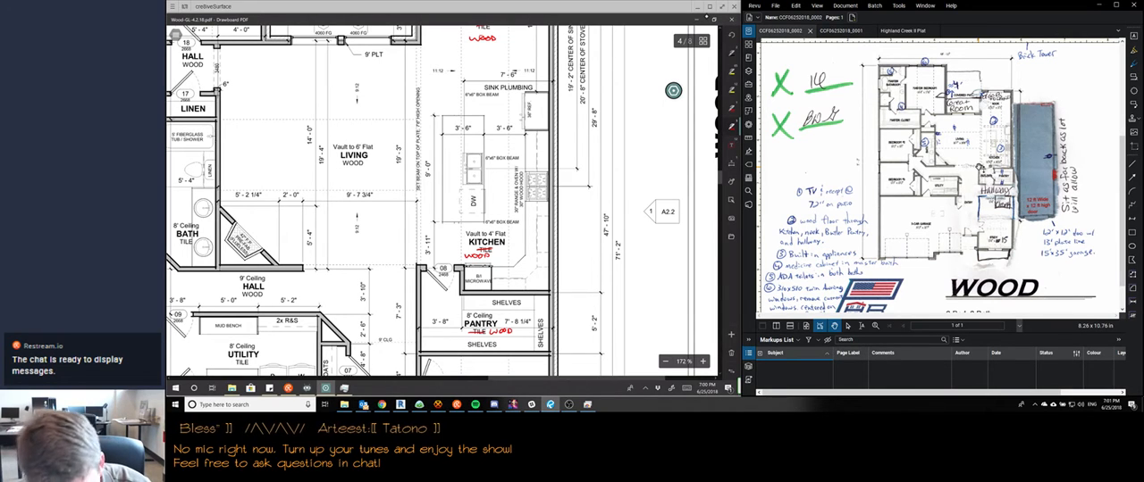
Strike out the built-in microwave label in the kitchen cabinet next to the pantry in red
scroll(442, 201, "down", 1)
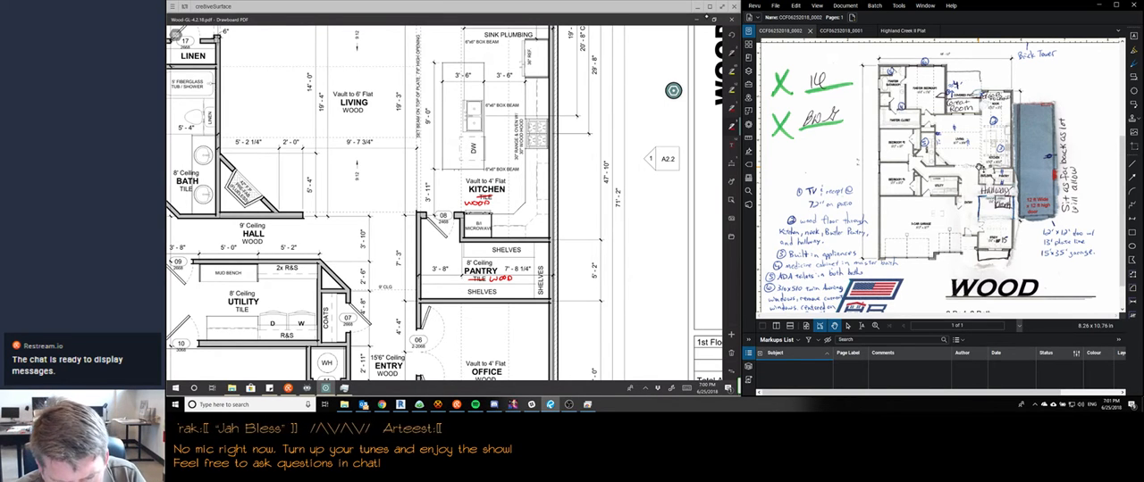
scroll(444, 204, "down", 3)
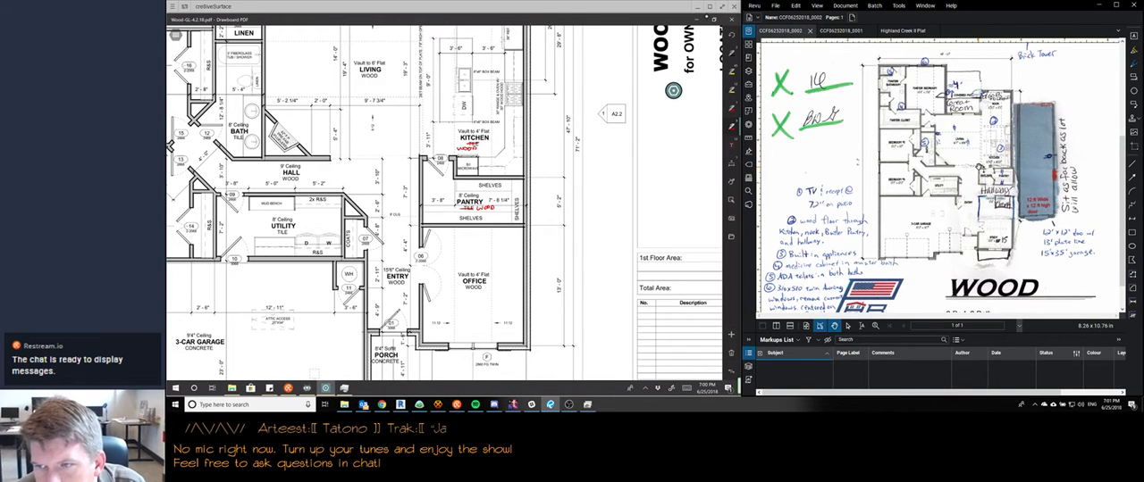
scroll(304, 173, "down", 3)
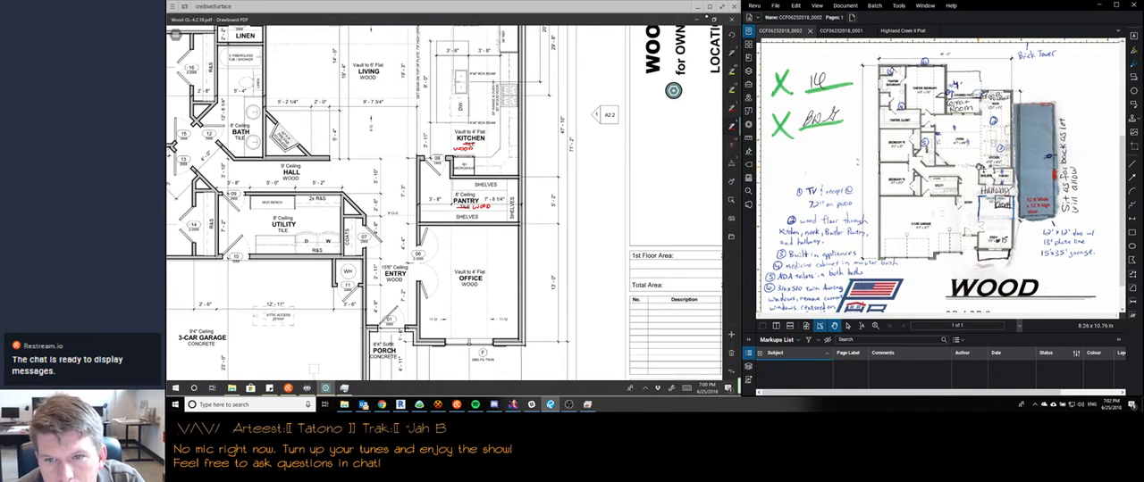
scroll(444, 202, "down", 3)
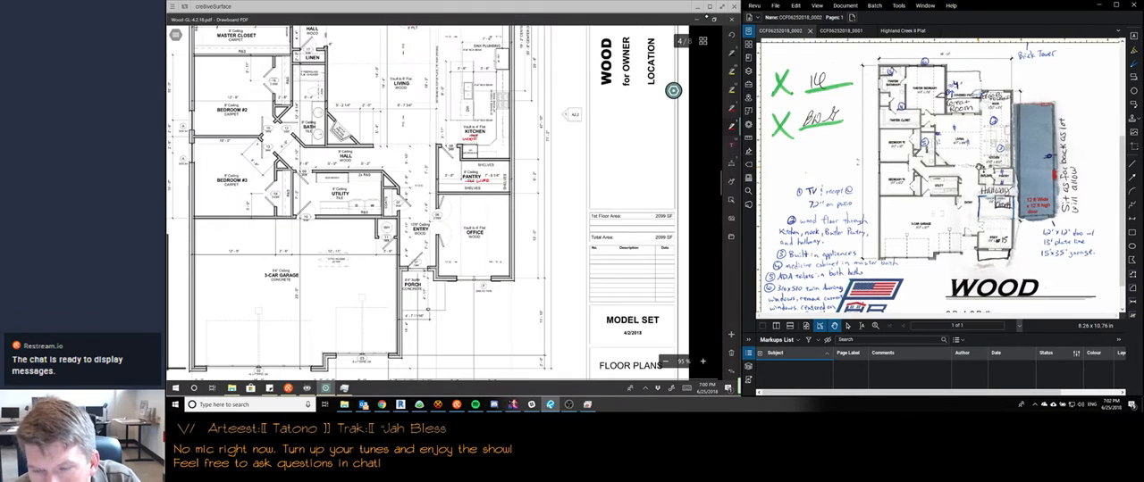
scroll(419, 134, "up", 5)
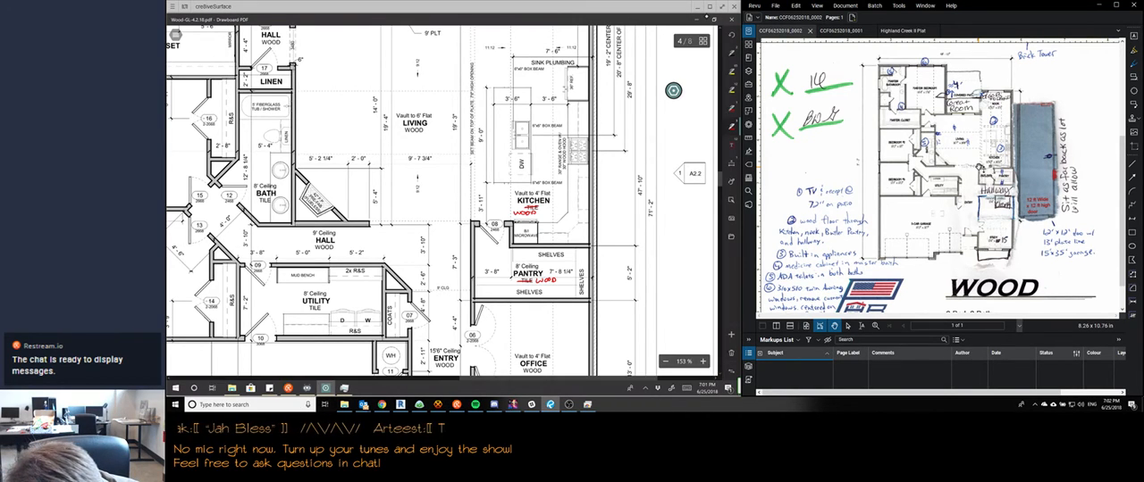
left_click_drag(513, 237, 542, 236)
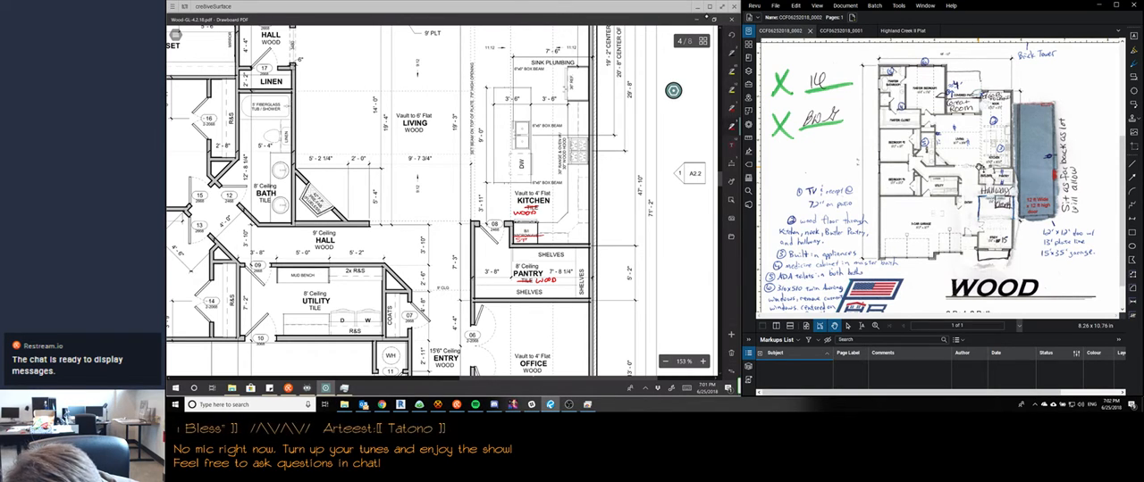
left_click_drag(528, 238, 528, 237)
left_click_drag(533, 241, 538, 242)
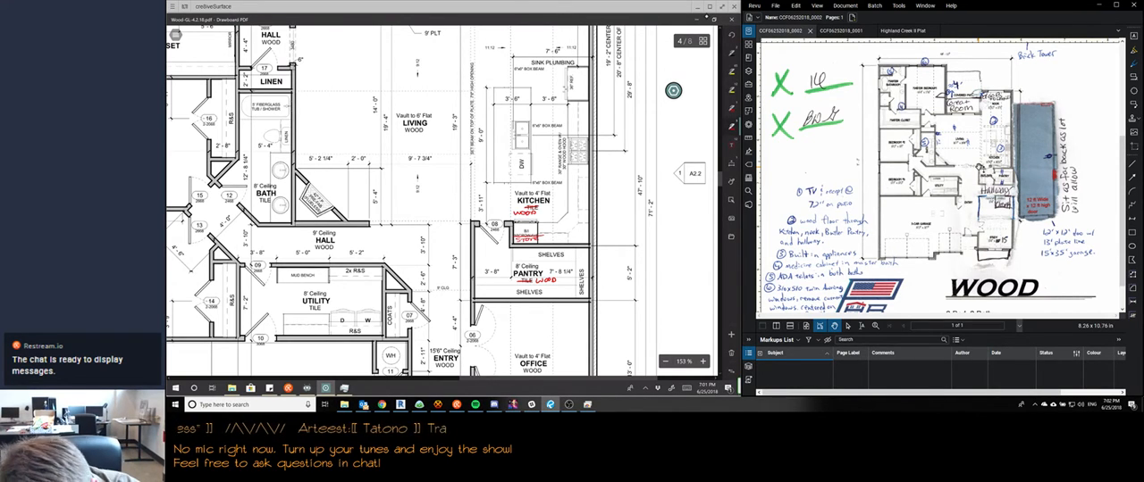
key("ctrl+z")
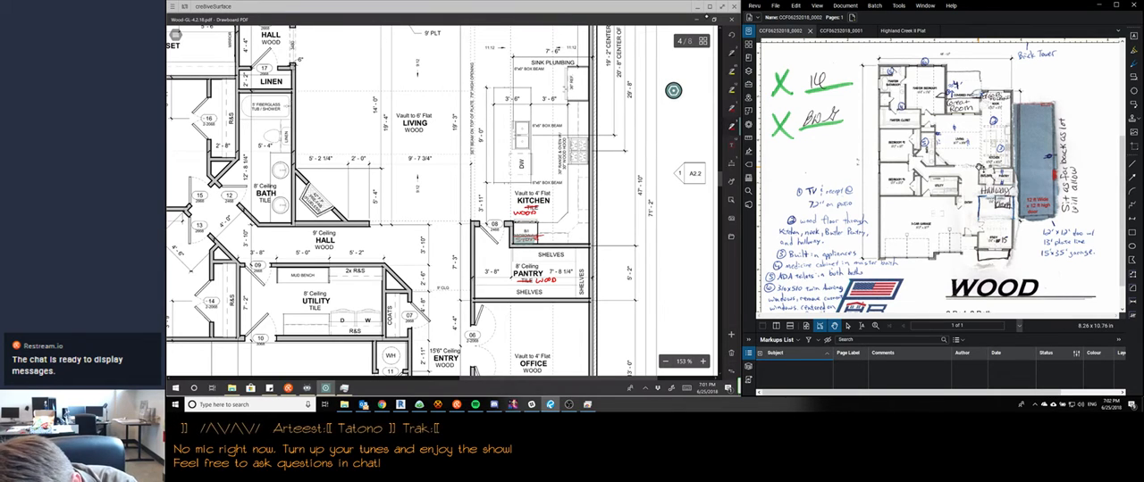
Clear the wrong handwritten label from the kitchen cabinet by the pantry and write OVEN there in red
left_click_drag(525, 240, 536, 239)
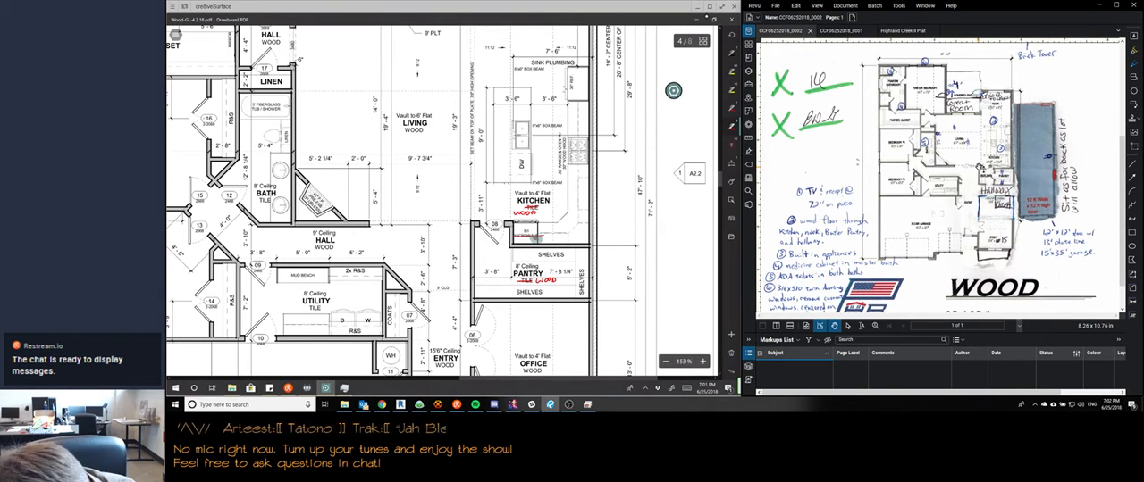
left_click_drag(520, 238, 521, 238)
left_click_drag(523, 239, 536, 237)
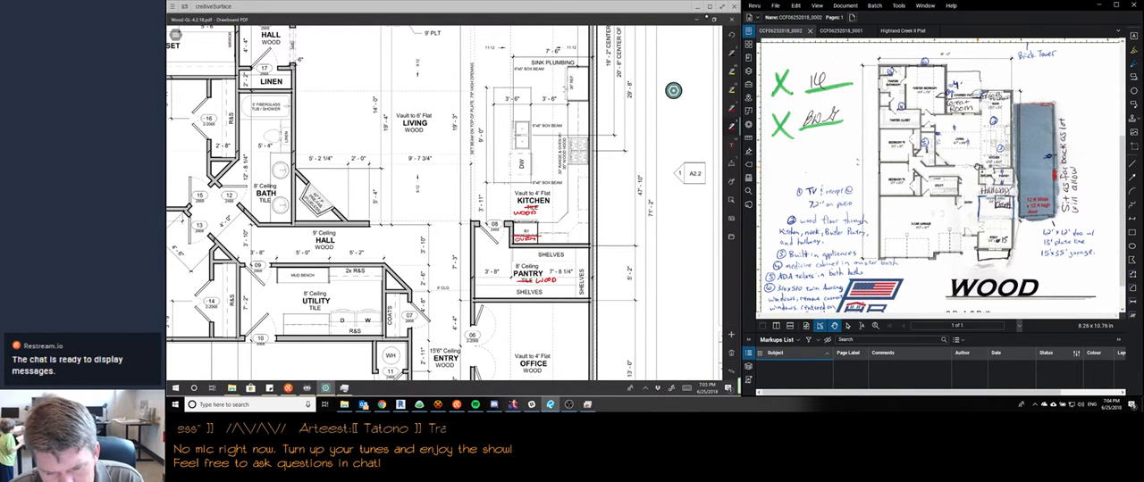
Review the floor plan from the office and entry up to the nook and patio against the client's notes
scroll(672, 90, "up", 3)
scroll(673, 90, "down", 3)
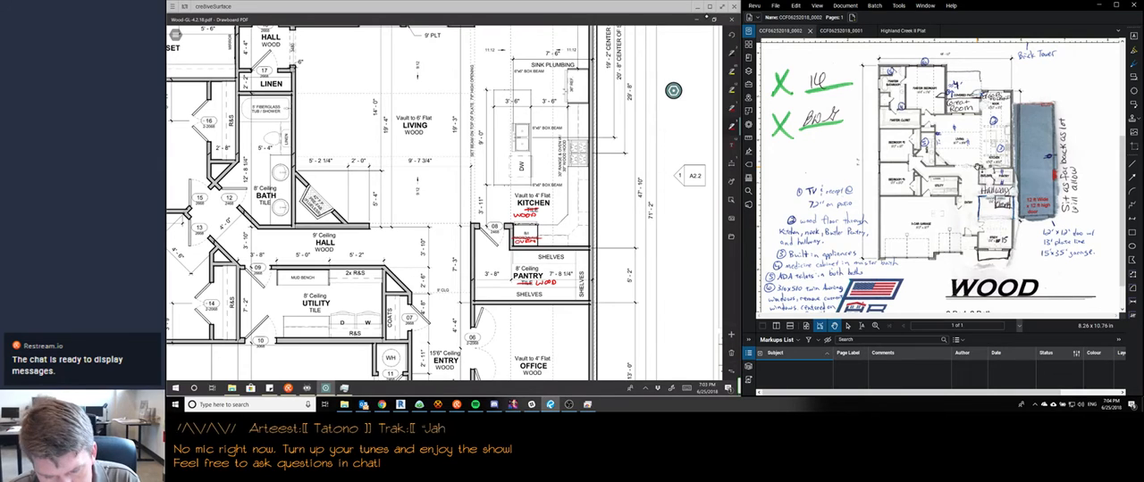
scroll(673, 90, "down", 7)
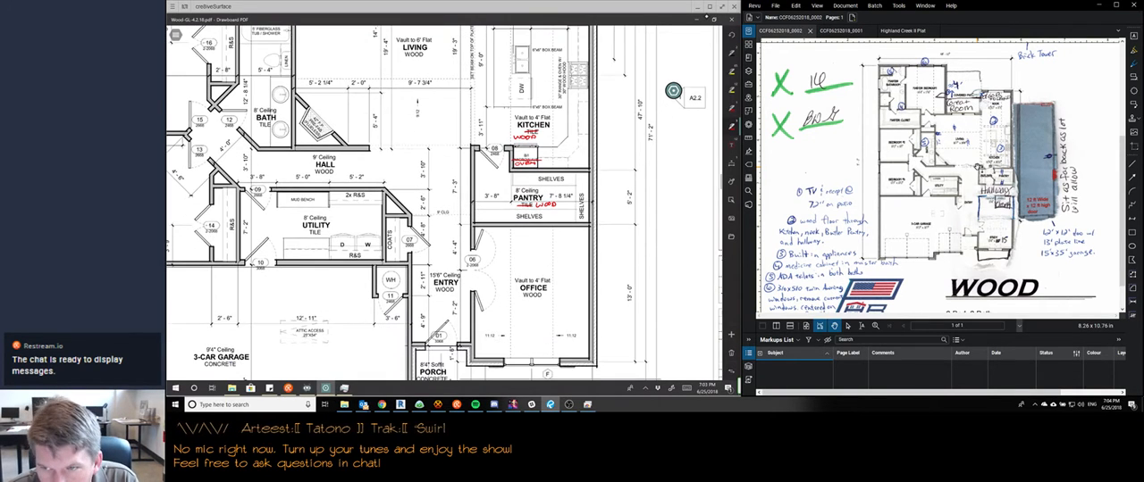
scroll(673, 90, "down", 4)
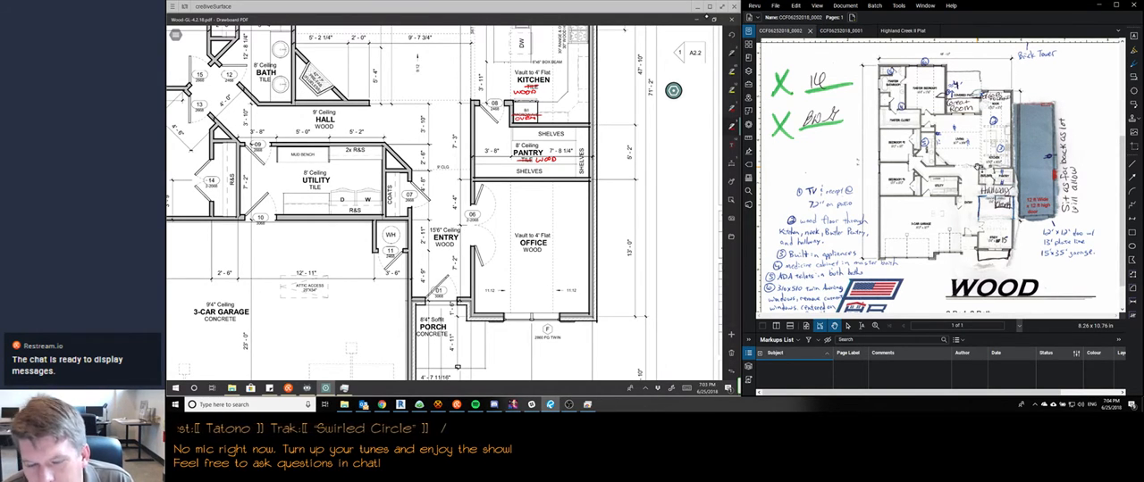
scroll(673, 90, "up", 20)
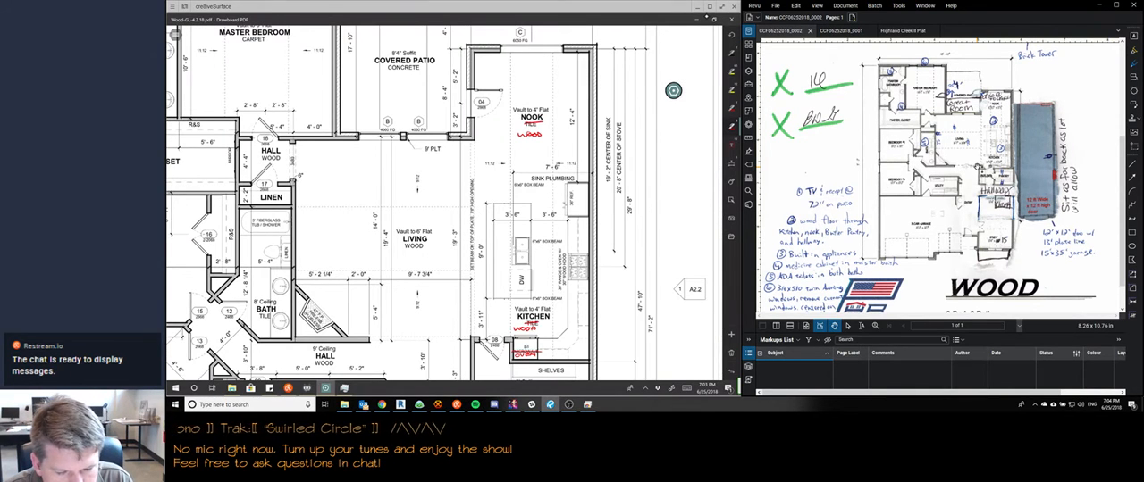
scroll(673, 91, "up", 3)
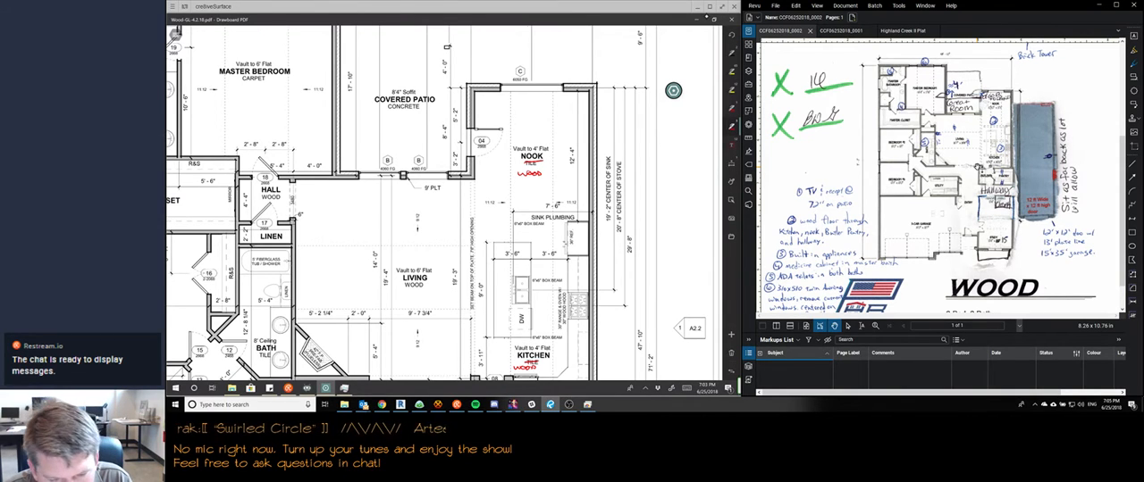
scroll(673, 90, "down", 1)
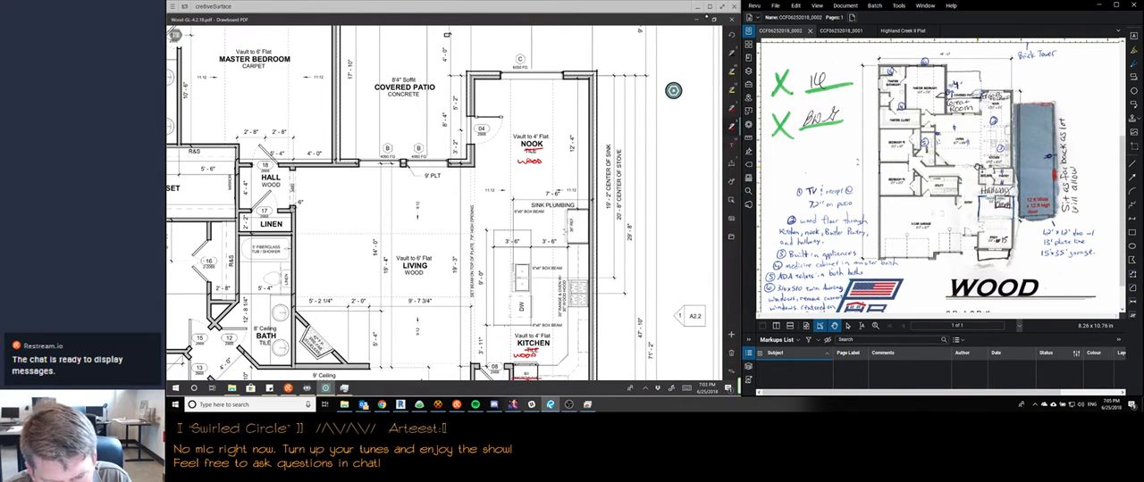
scroll(673, 91, "down", 7)
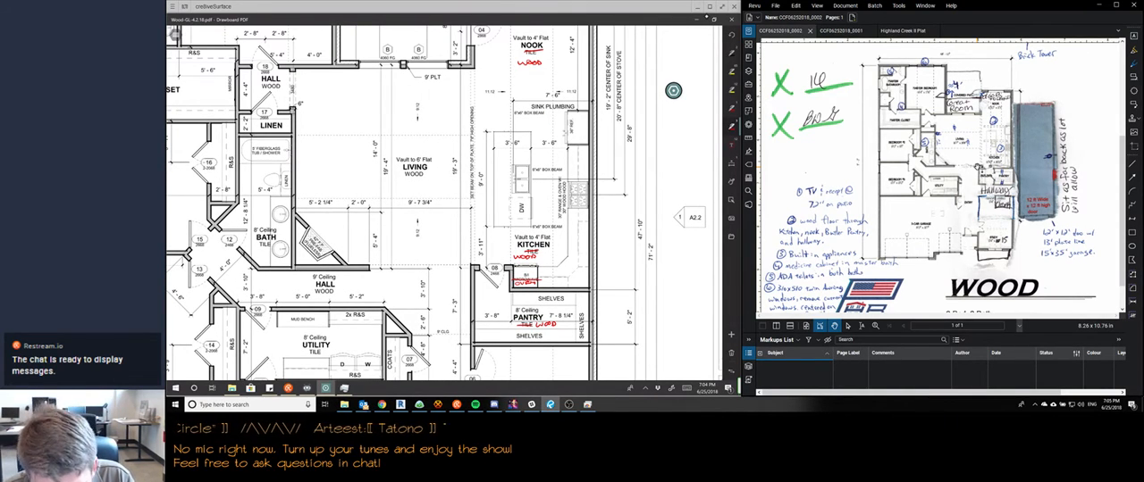
scroll(672, 90, "down", 4)
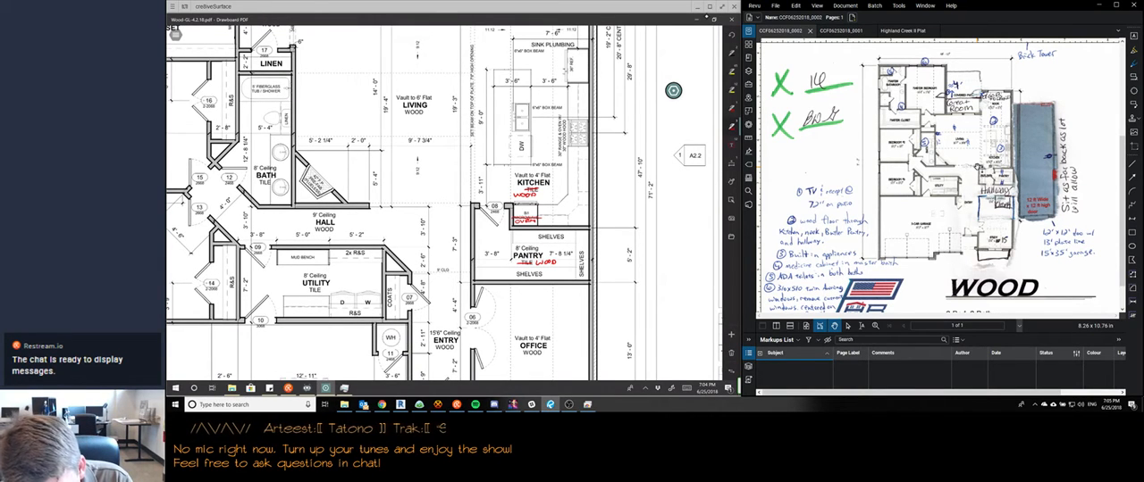
Circle the oven in red and add a leader with a note to find a plan with B/I appliances, citing an example plan
mouse_move(534, 199)
left_mouse_down()
mouse_move(519, 229)
mouse_move(538, 200)
left_mouse_up()
left_click_drag(547, 214, 615, 211)
left_click_drag(618, 204, 667, 211)
mouse_move(673, 198)
left_mouse_down()
mouse_move(668, 213)
mouse_move(616, 223)
left_mouse_up()
mouse_move(618, 216)
left_mouse_down()
mouse_move(623, 224)
mouse_move(695, 209)
left_mouse_up()
left_click_drag(609, 229, 614, 235)
left_click_drag(618, 230, 701, 230)
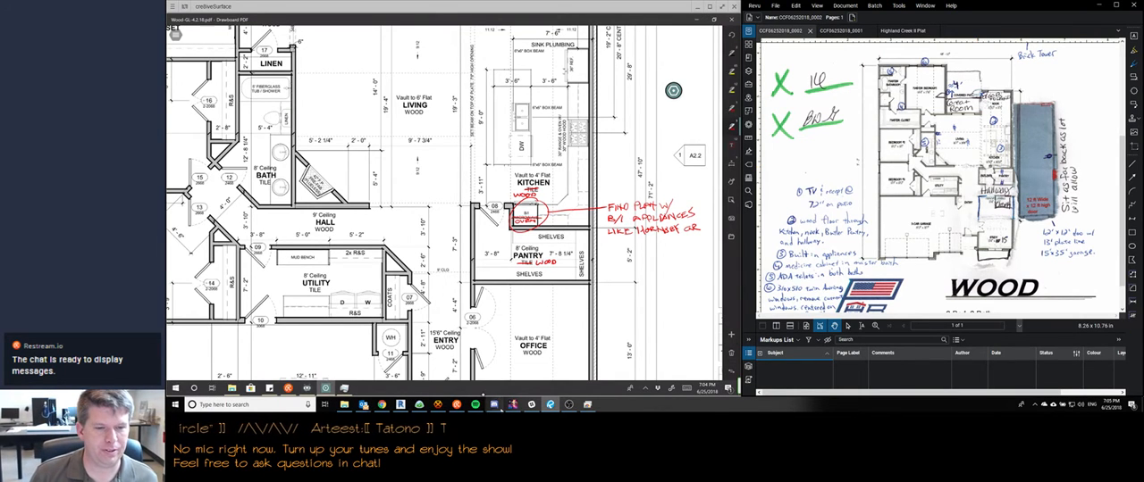
Switch to OBS, raise the Mic/Aux level to 0.0 dB, lower the desktop audio, hide the No Mic today source and minimize OBS
left_click(569, 405)
scroll(394, 291, "up", 20)
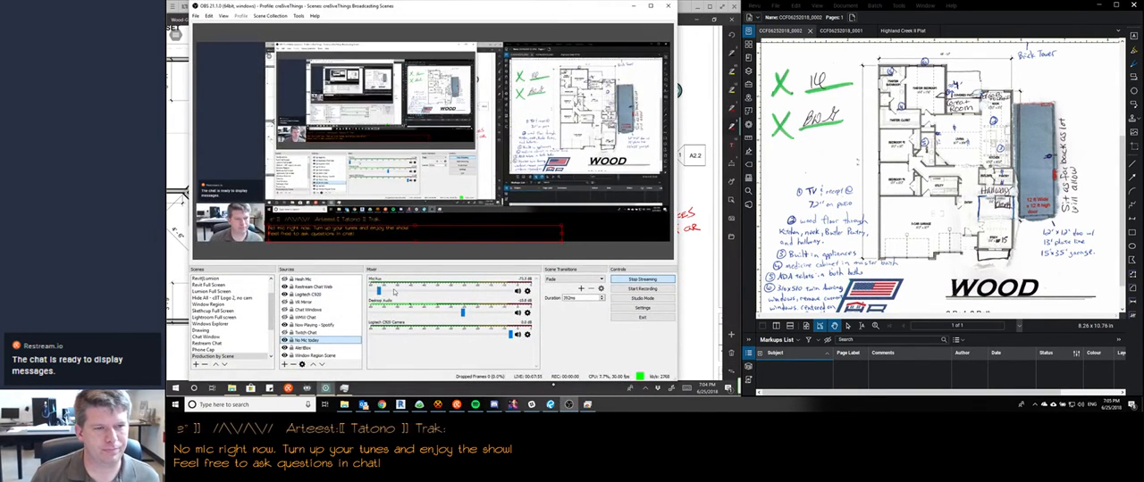
scroll(394, 291, "up", 13)
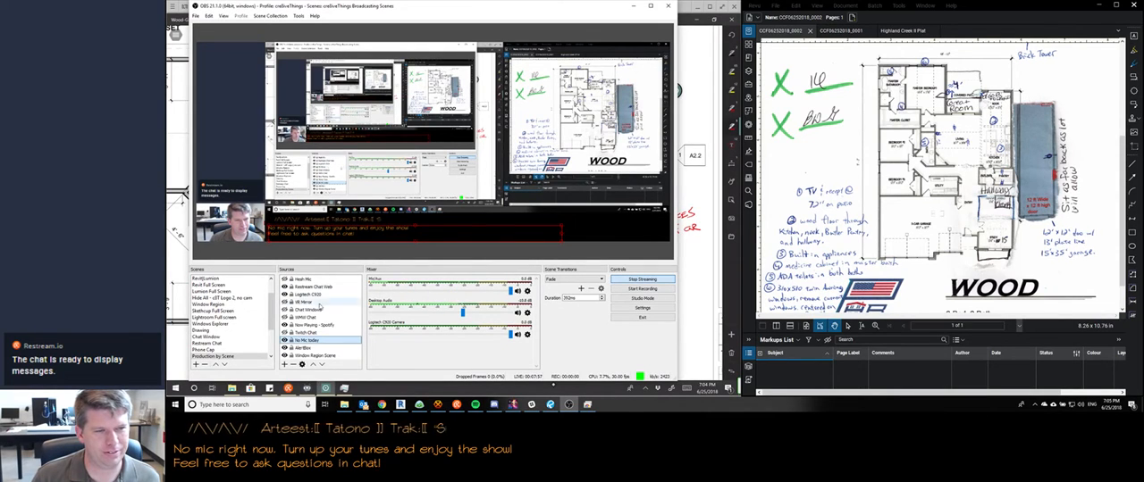
scroll(444, 315, "down", 2)
scroll(447, 314, "down", 4)
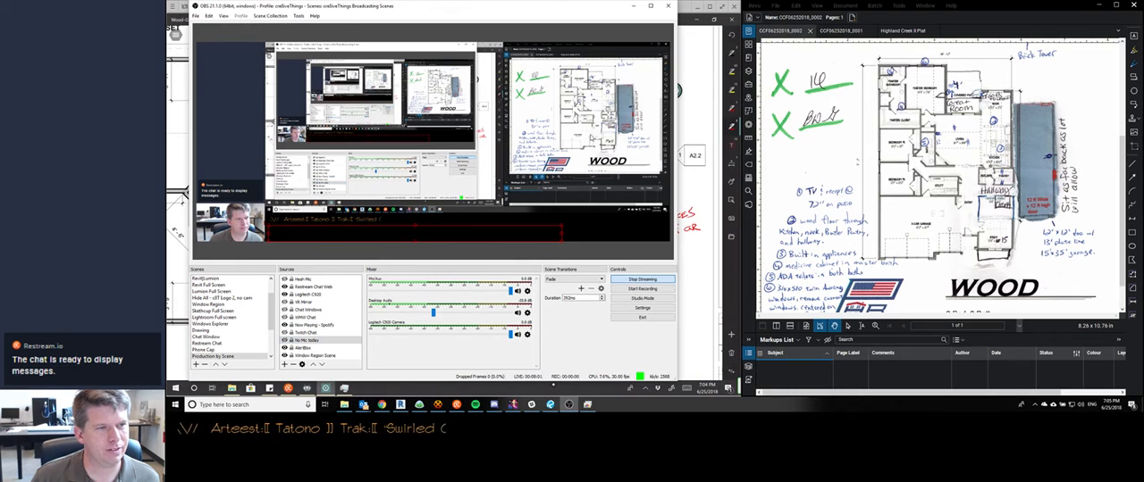
left_click(633, 6)
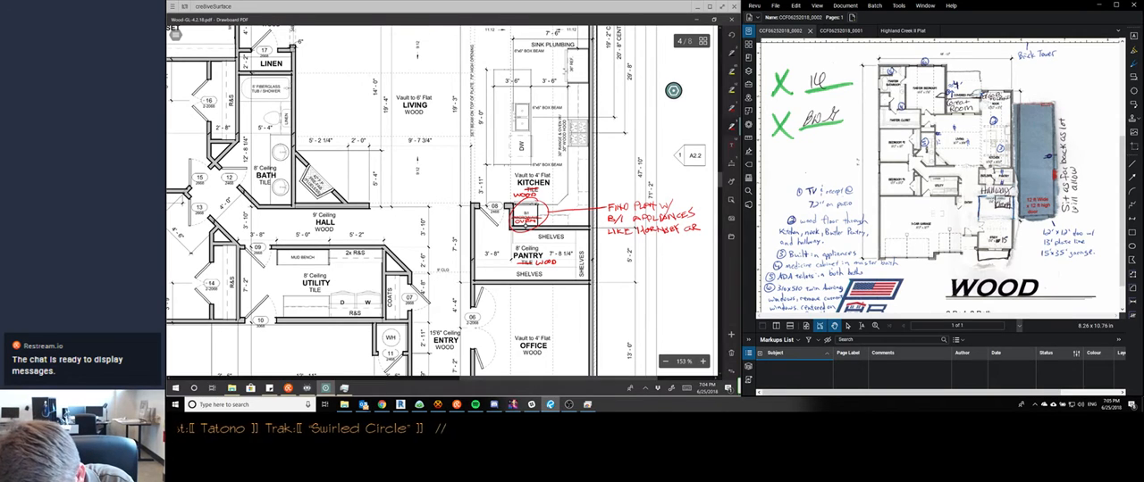
Finish the built-in appliances note with the second example plan and enclose the whole note in a red revision cloud
left_click_drag(613, 238, 607, 243)
left_click_drag(622, 238, 634, 243)
mouse_move(620, 199)
left_mouse_down()
mouse_move(697, 202)
mouse_move(706, 229)
mouse_move(635, 248)
mouse_move(608, 201)
left_mouse_up()
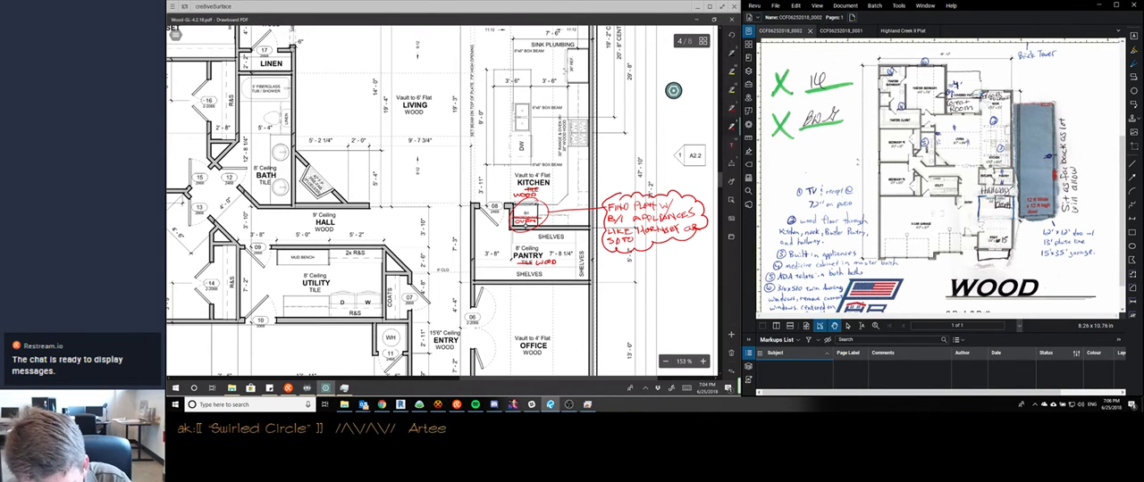
Move the clouded built-in appliances note into the blank title block area and replace its leader with a curved one from the oven circle
scroll(525, 226, "down", 2)
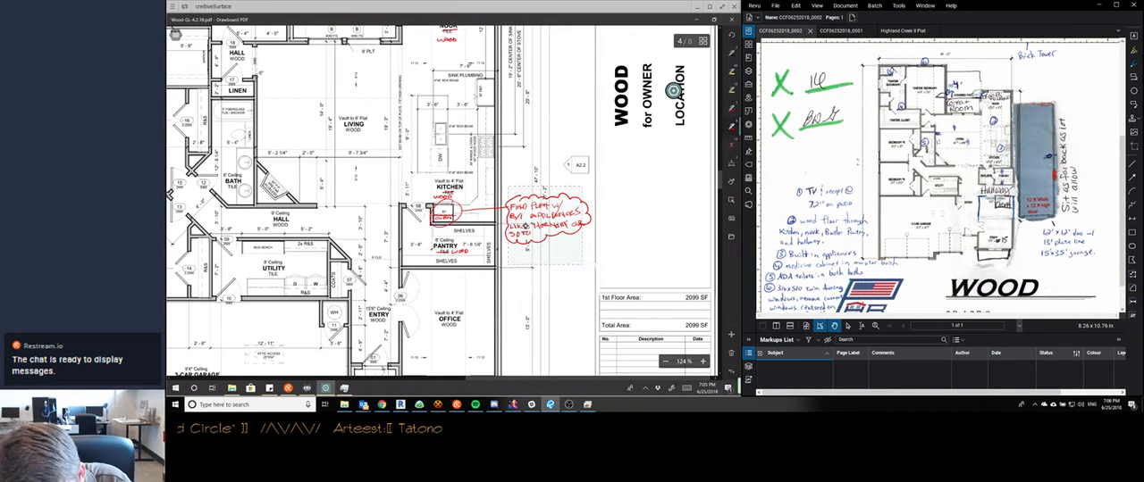
left_click(526, 226)
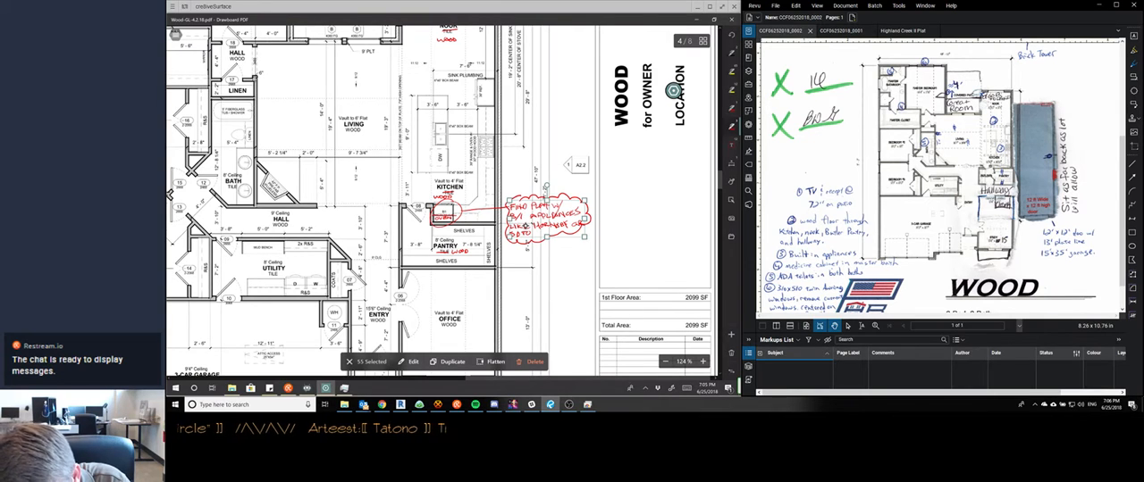
left_click(525, 227)
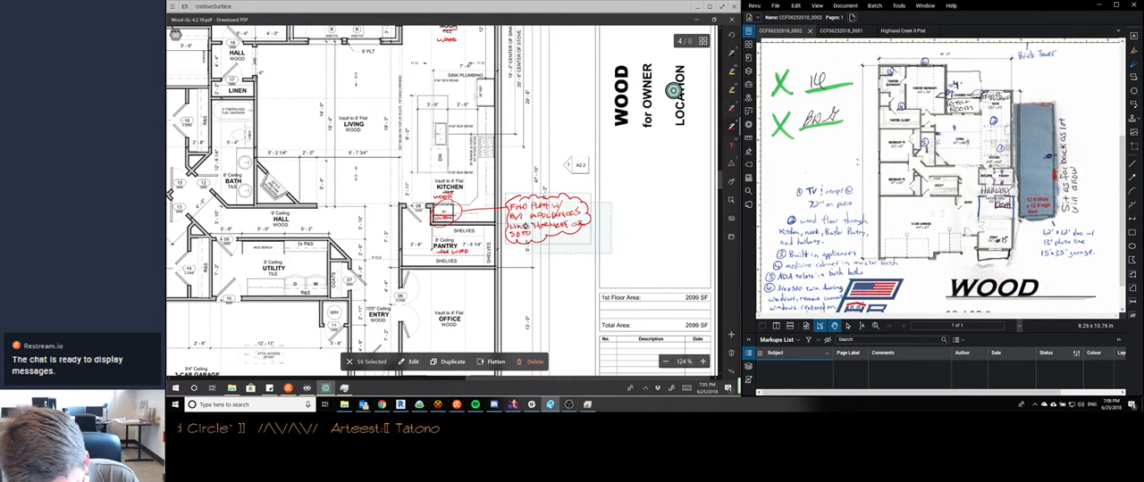
left_click_drag(548, 219, 659, 254)
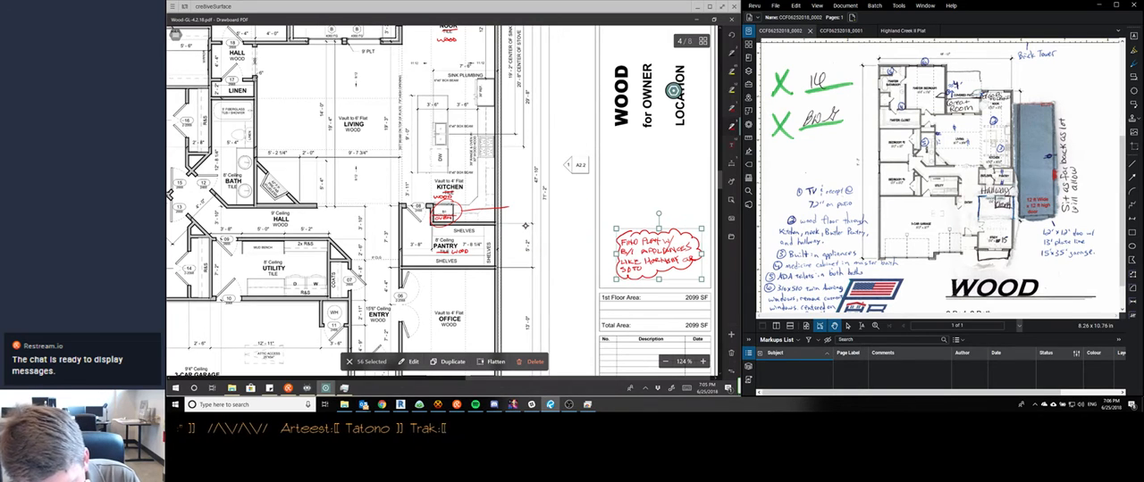
left_click(508, 208)
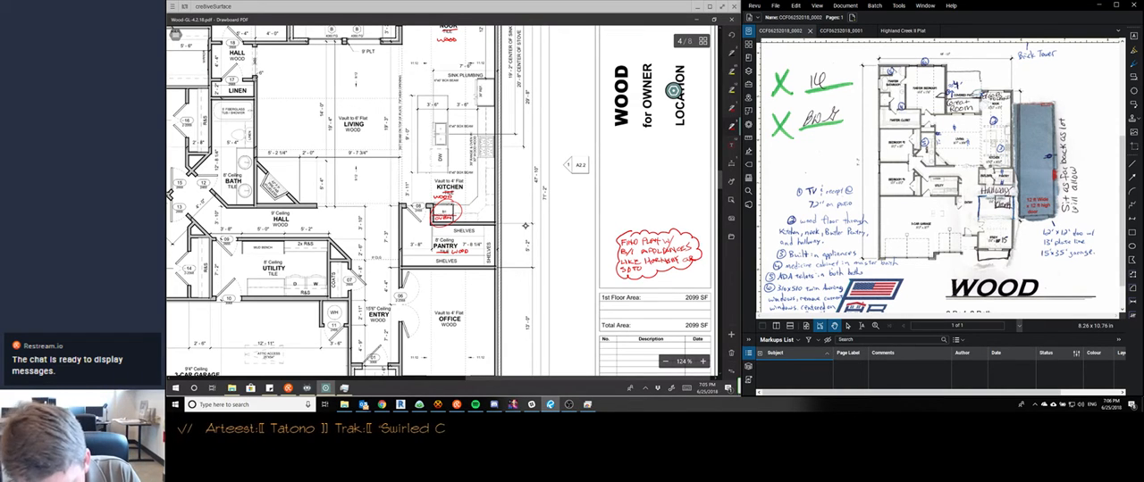
left_click_drag(459, 209, 647, 234)
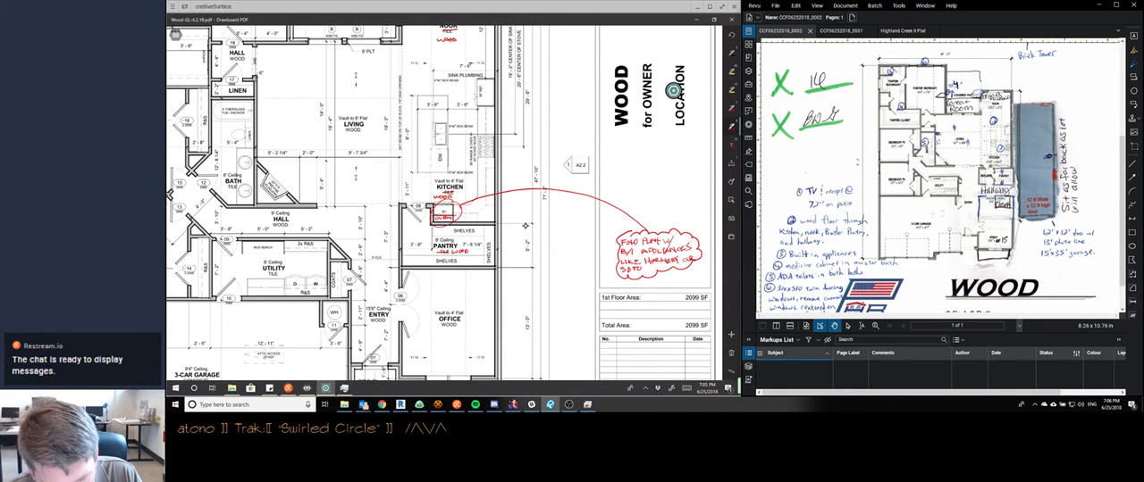
Circle the kitchen range in red and draw a curved leader from it to the clouded built-in appliances note
scroll(525, 225, "down", 4)
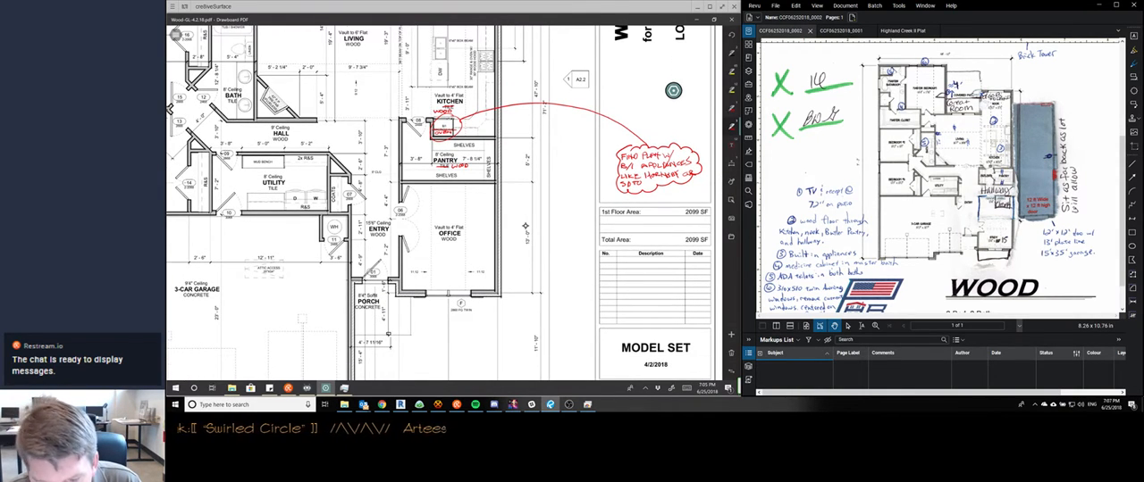
scroll(525, 226, "up", 3)
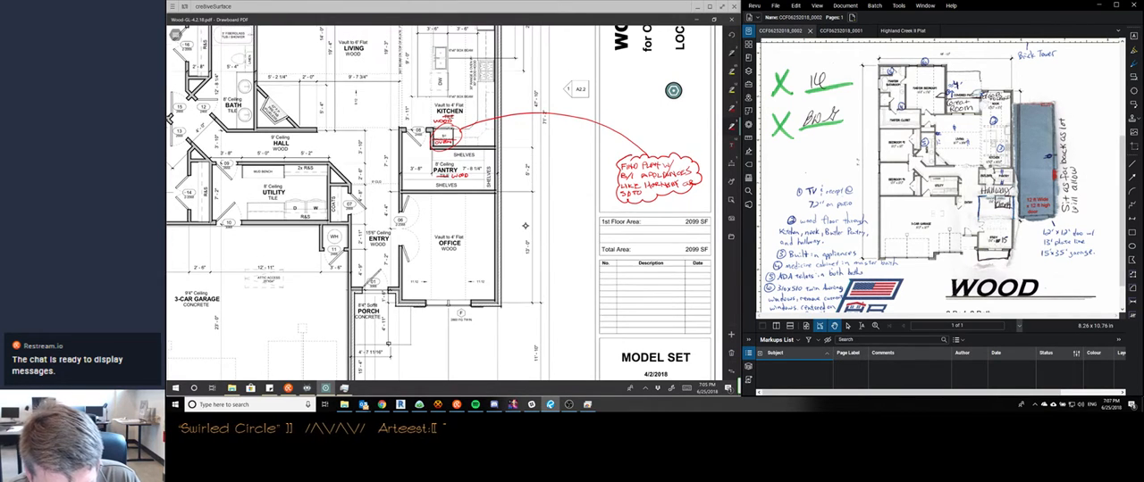
mouse_move(483, 109)
left_mouse_down()
mouse_move(457, 129)
mouse_move(479, 109)
mouse_move(649, 215)
left_mouse_up()
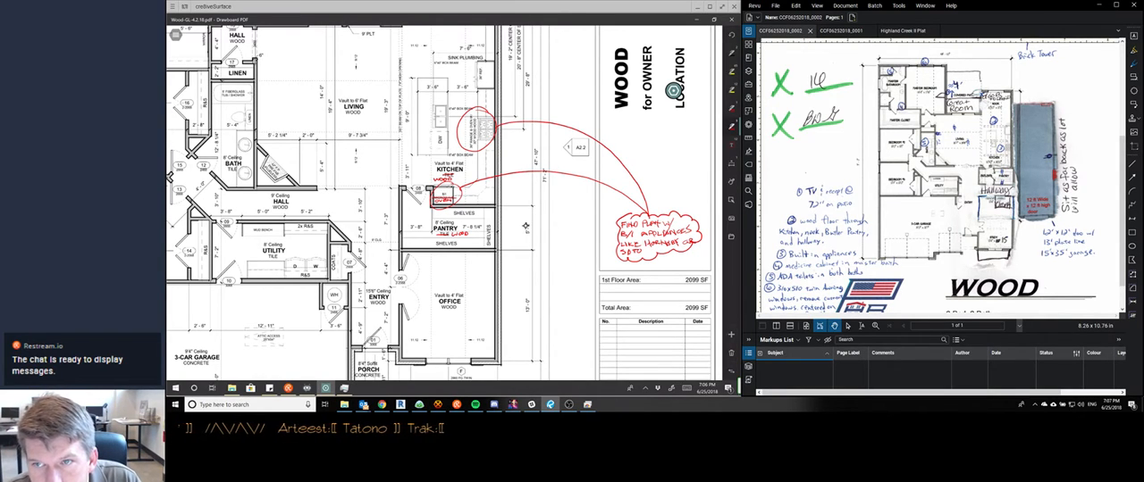
Mark a medicine cabinet in red on the wall beside the master bathroom vanity and add a clouded MEDICINE CABINET note with a leader
scroll(525, 226, "left", 1)
scroll(525, 226, "left", 5)
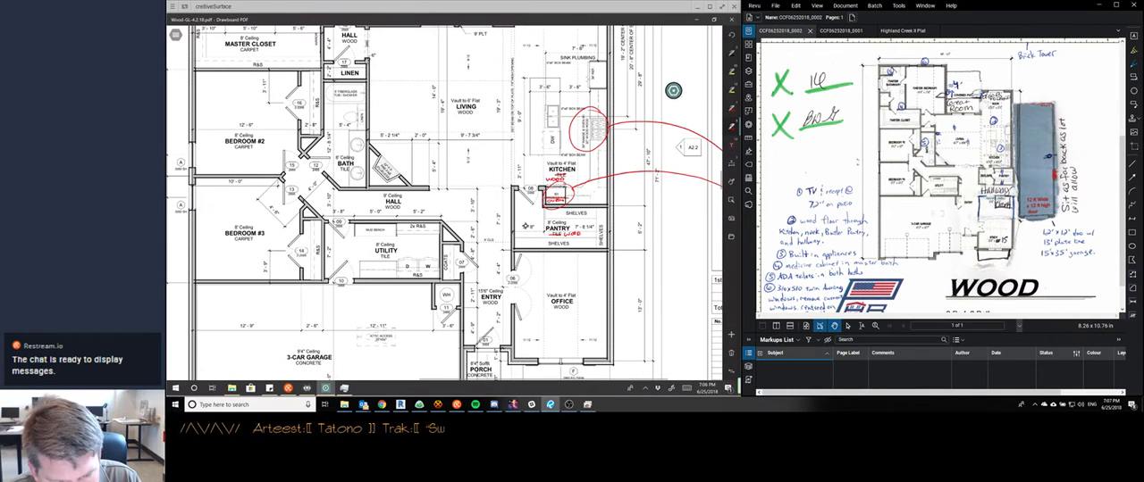
scroll(525, 226, "left", 4)
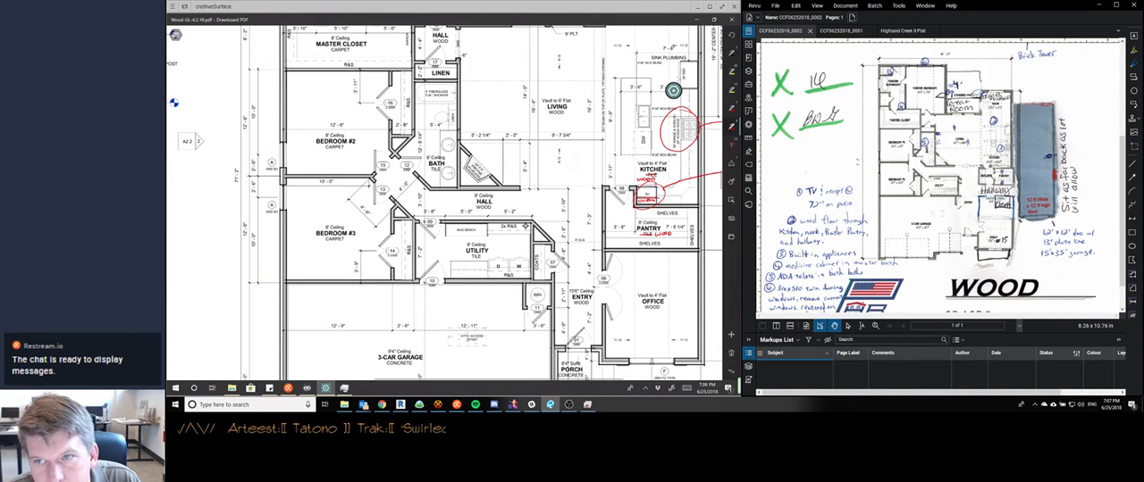
scroll(526, 226, "up", 6)
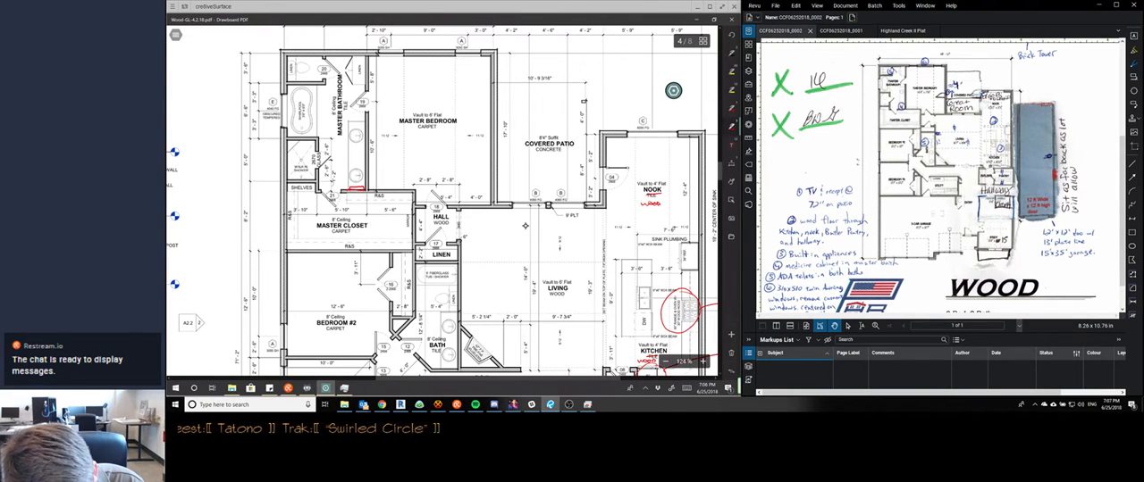
left_click(356, 189)
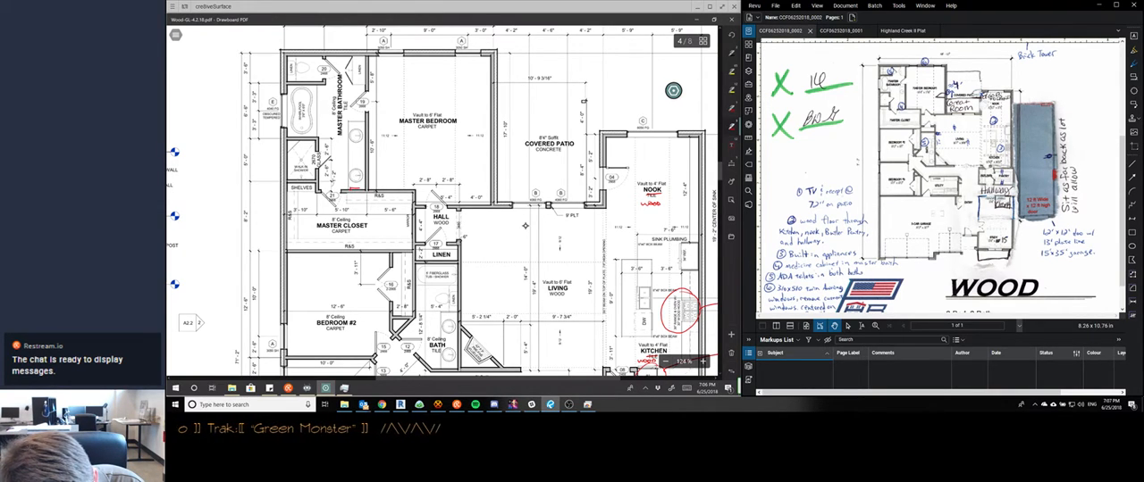
left_click_drag(351, 190, 375, 175)
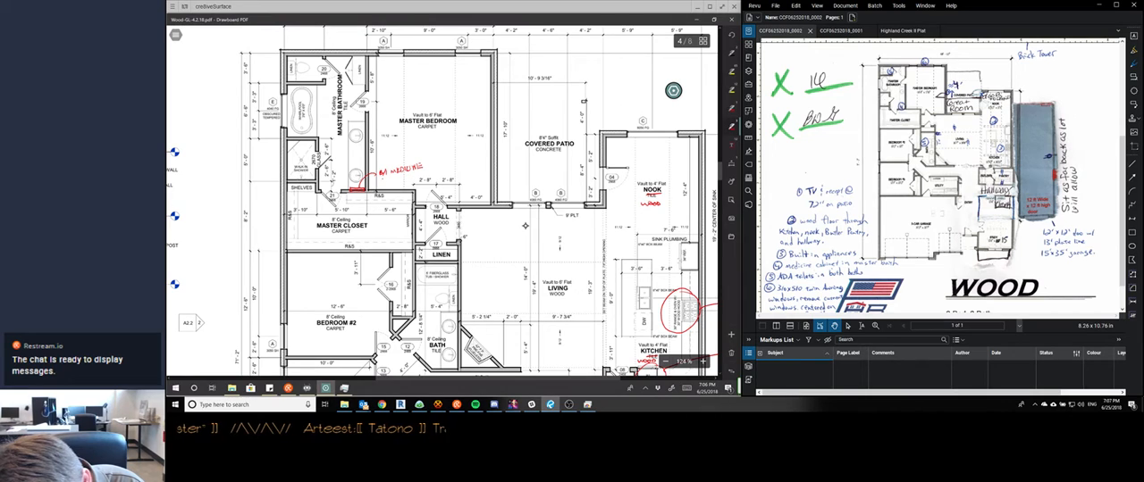
left_click_drag(384, 178, 384, 183)
mouse_move(385, 183)
left_mouse_down()
mouse_move(405, 186)
mouse_move(379, 186)
mouse_move(378, 168)
mouse_move(407, 160)
left_mouse_up()
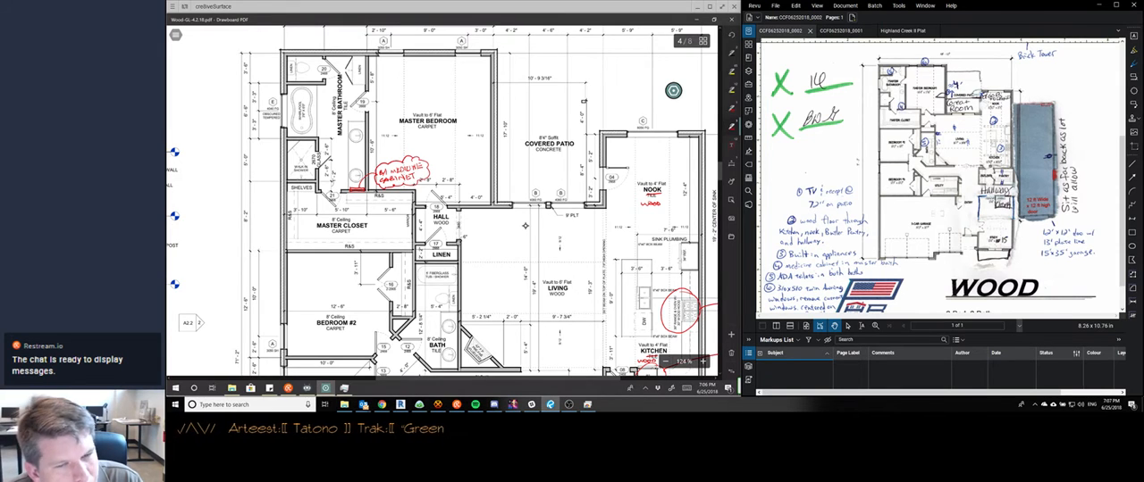
Switch to the Original Plan modifications to-do in Basecamp and check the list of requested changes
scroll(525, 226, "down", 3)
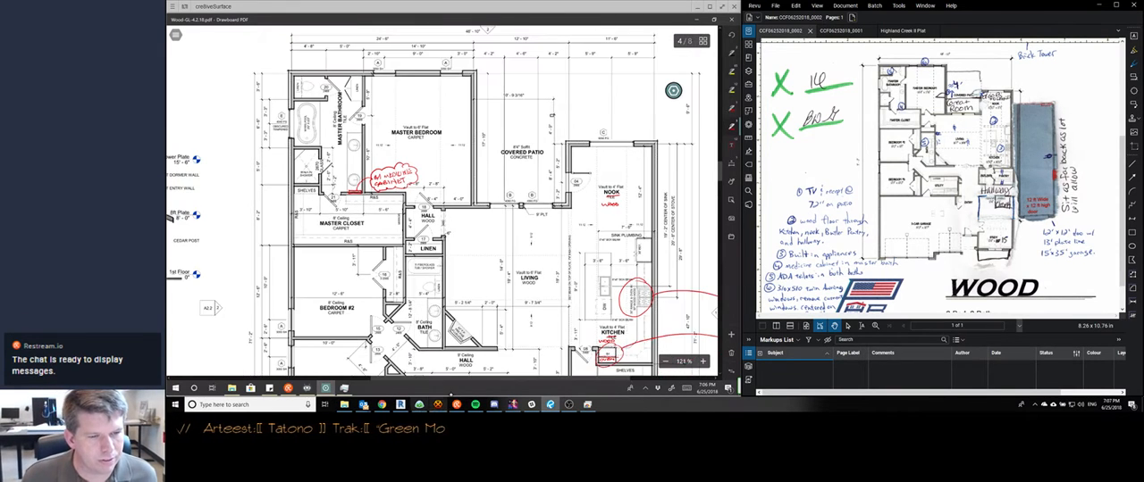
left_click(422, 407)
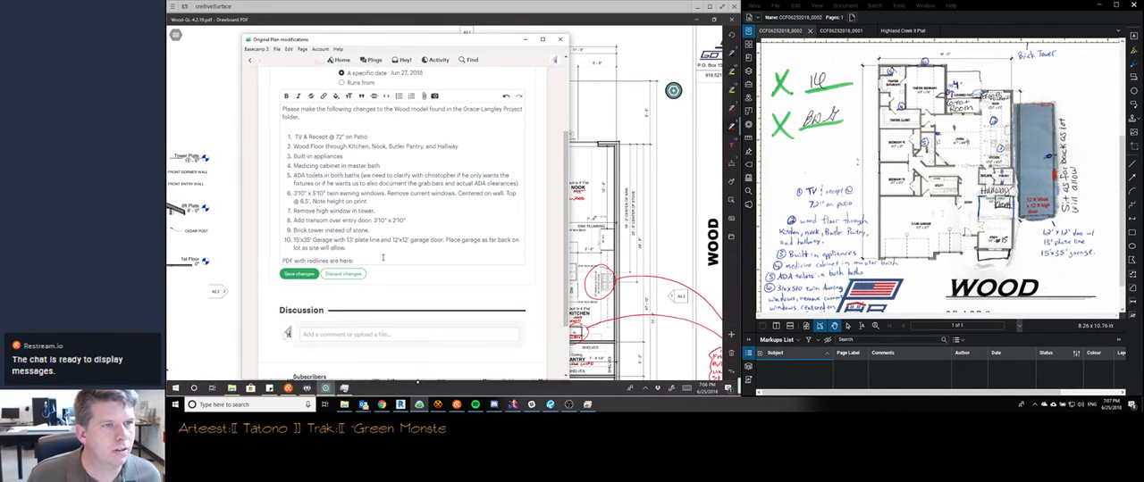
type(":")
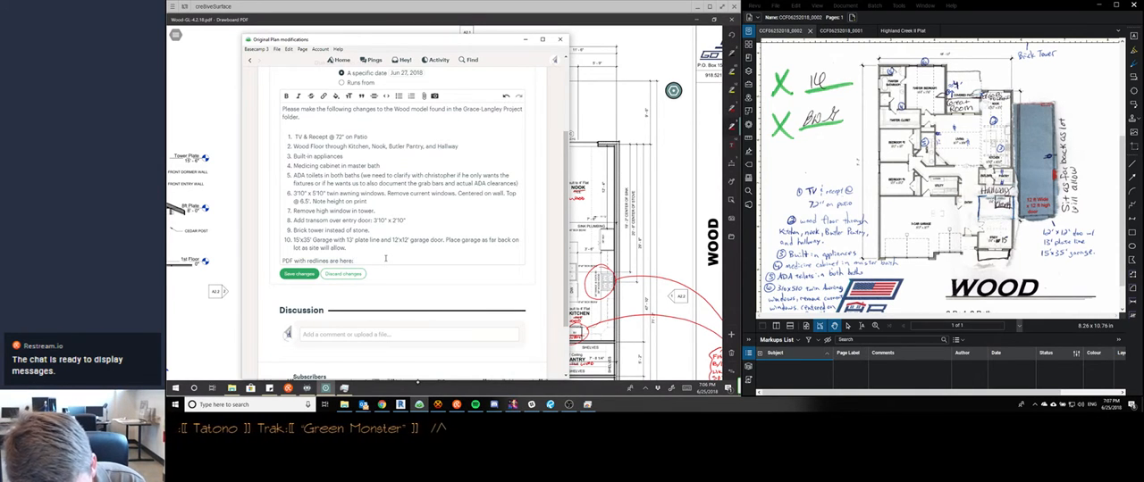
On sheet 8, circle the kitchen appliance area in red and add a leader with the note VERIFY ELEC REQ FOR B/I APPLIANCES W/
scroll(645, 205, "down", 10)
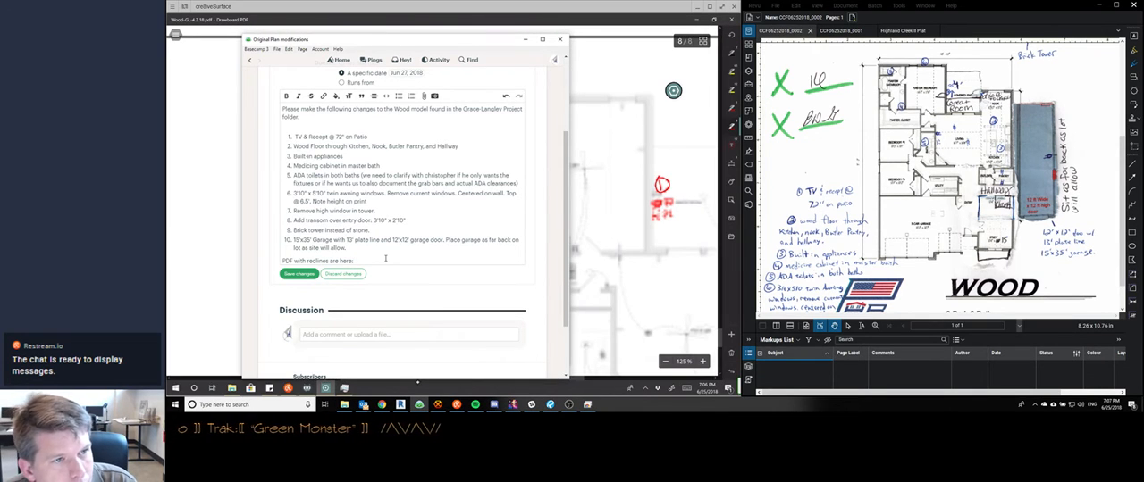
scroll(645, 206, "down", 5)
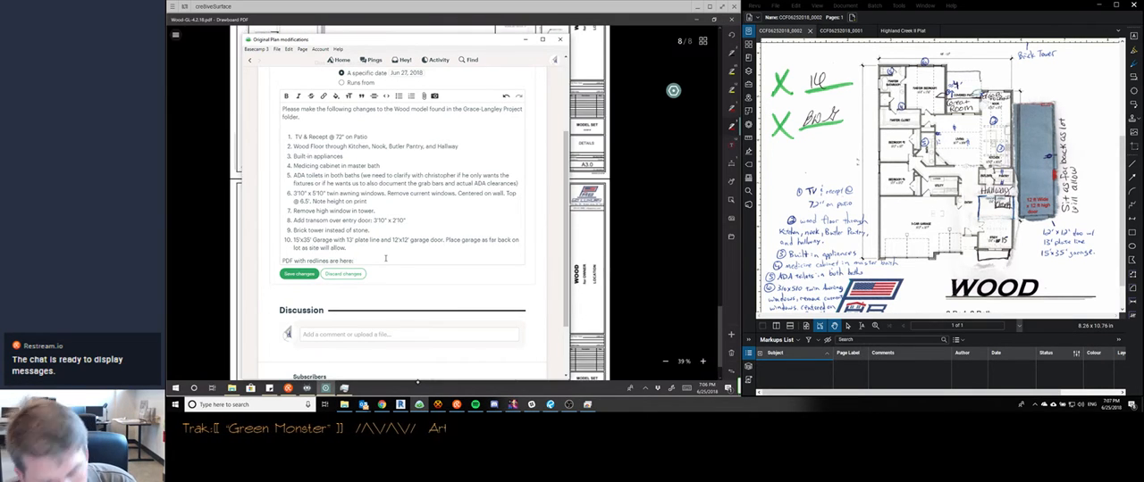
scroll(616, 206, "down", 1)
scroll(617, 205, "up", 2)
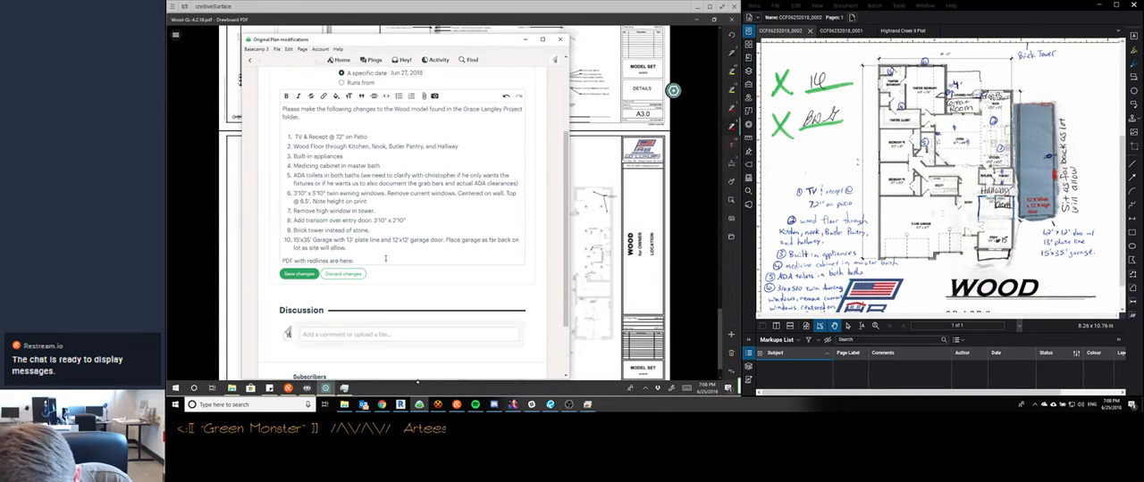
scroll(645, 206, "up", 3)
scroll(645, 206, "down", 3)
scroll(645, 206, "up", 3)
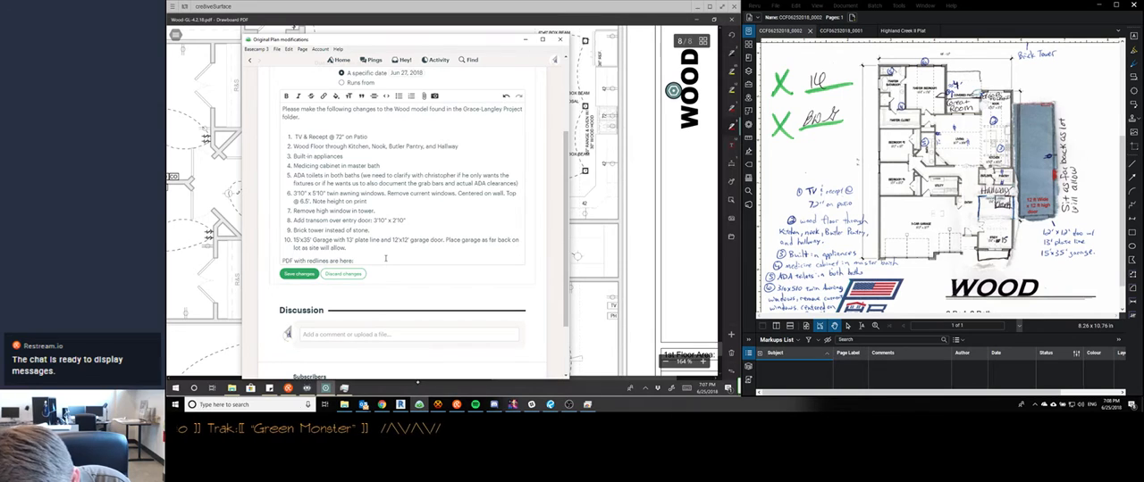
mouse_move(571, 190)
left_mouse_down()
mouse_move(570, 232)
mouse_move(604, 176)
mouse_move(664, 173)
left_mouse_up()
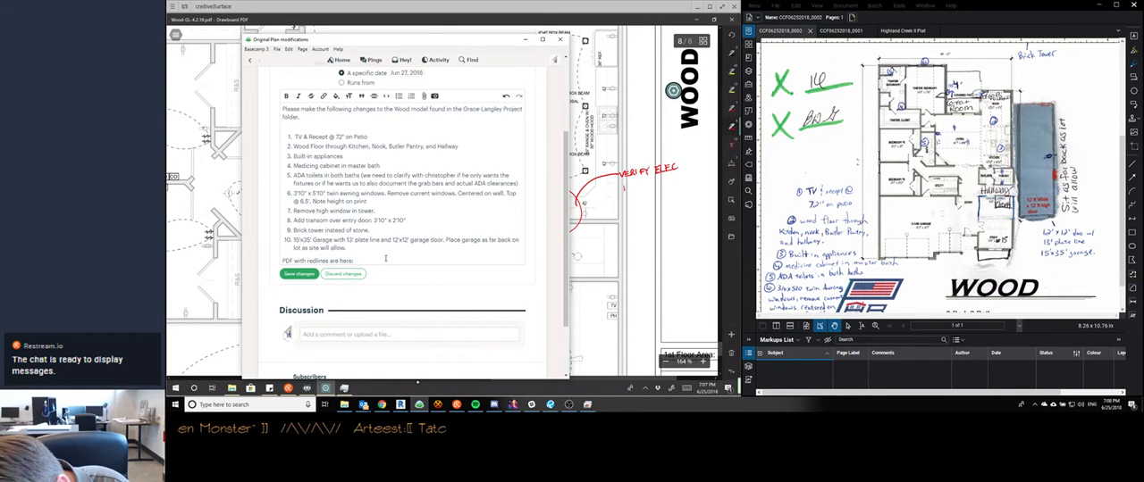
mouse_move(623, 185)
left_mouse_down()
mouse_move(672, 185)
mouse_move(632, 208)
mouse_move(643, 206)
left_mouse_up()
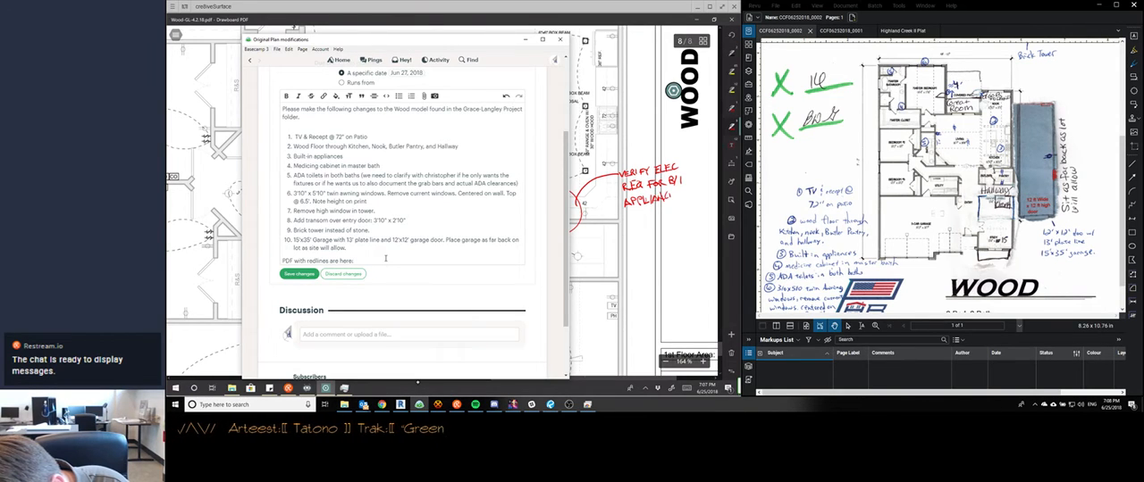
left_click_drag(674, 194, 697, 197)
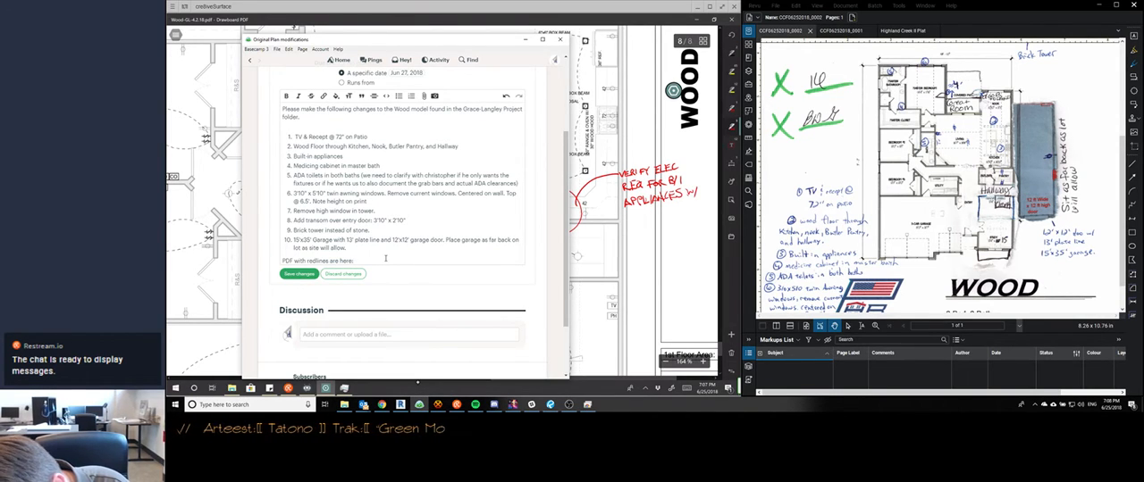
Complete the electrical note with A PLAN WHICH HAS THEM, followed by the two example plans in parentheses
left_click_drag(623, 214, 694, 216)
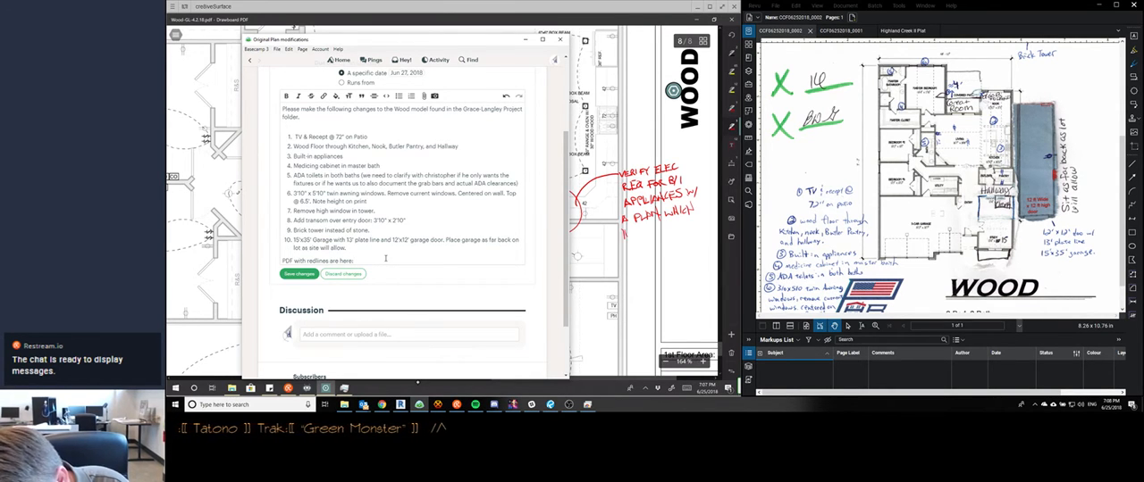
left_click_drag(628, 229, 637, 237)
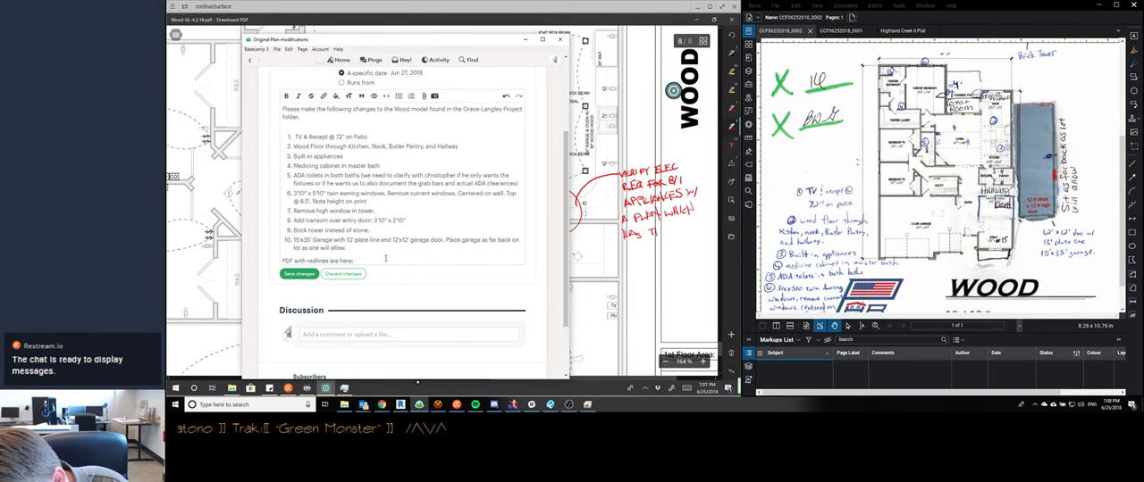
left_click_drag(669, 226, 685, 231)
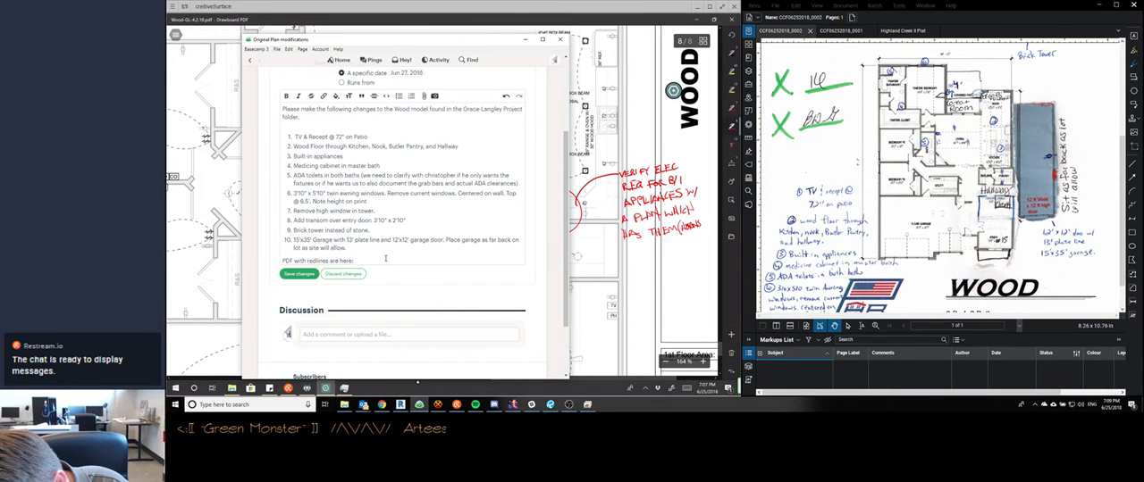
left_click_drag(708, 212, 709, 233)
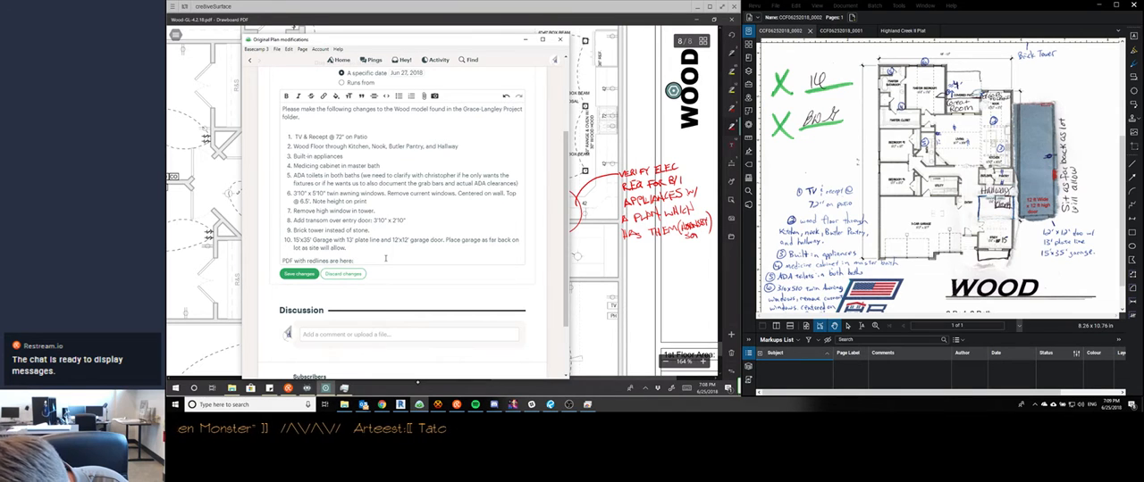
left_click_drag(698, 232, 702, 234)
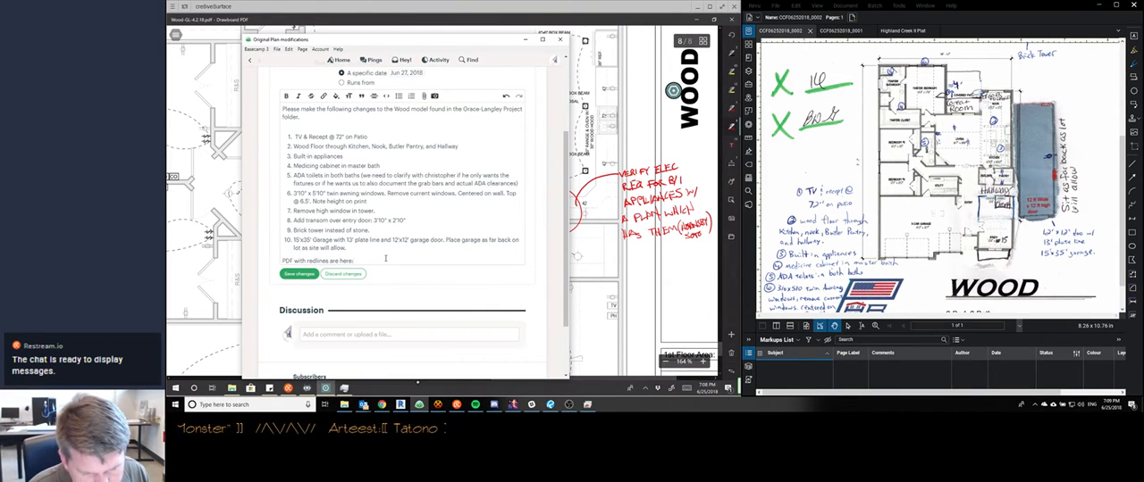
scroll(644, 201, "down", 3)
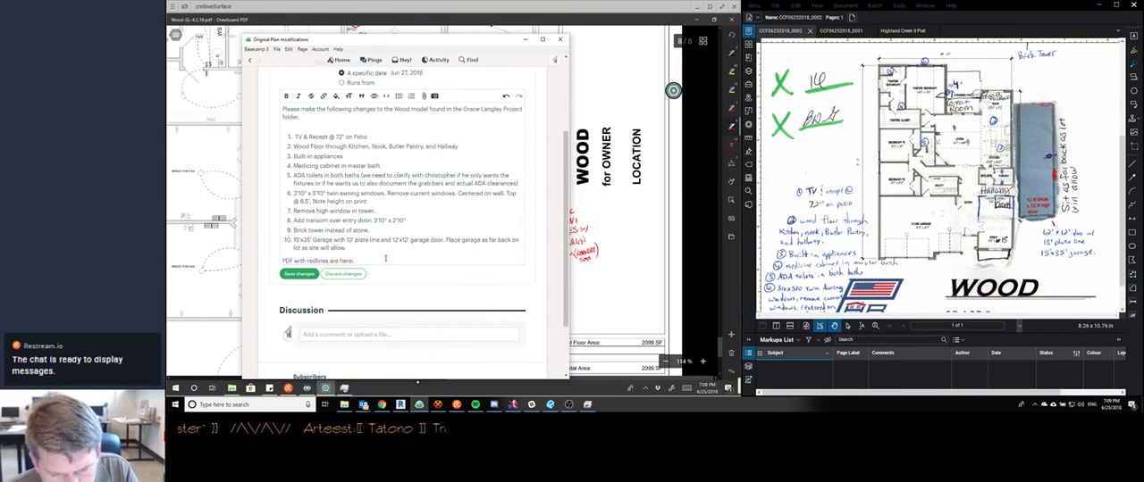
scroll(643, 201, "down", 4)
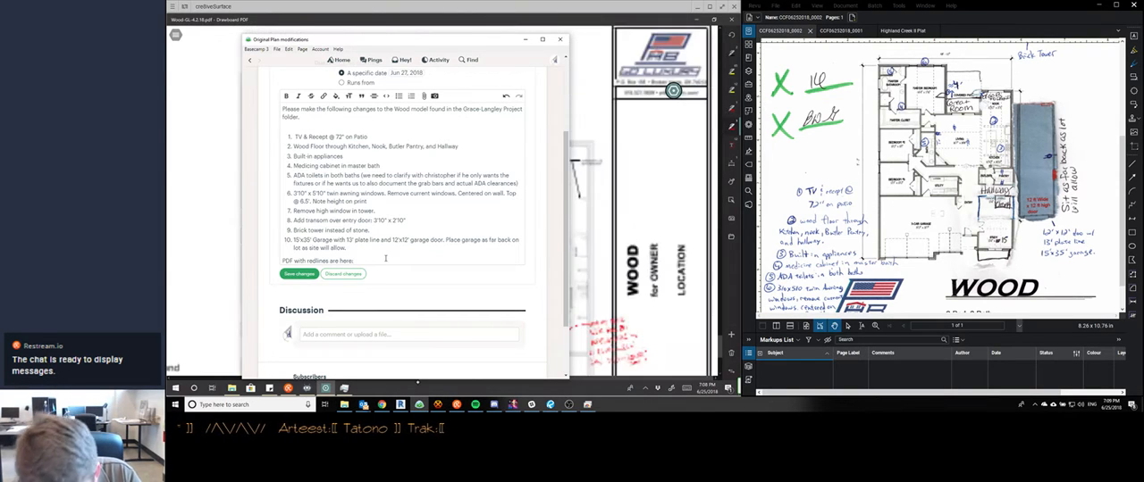
scroll(684, 313, "up", 4)
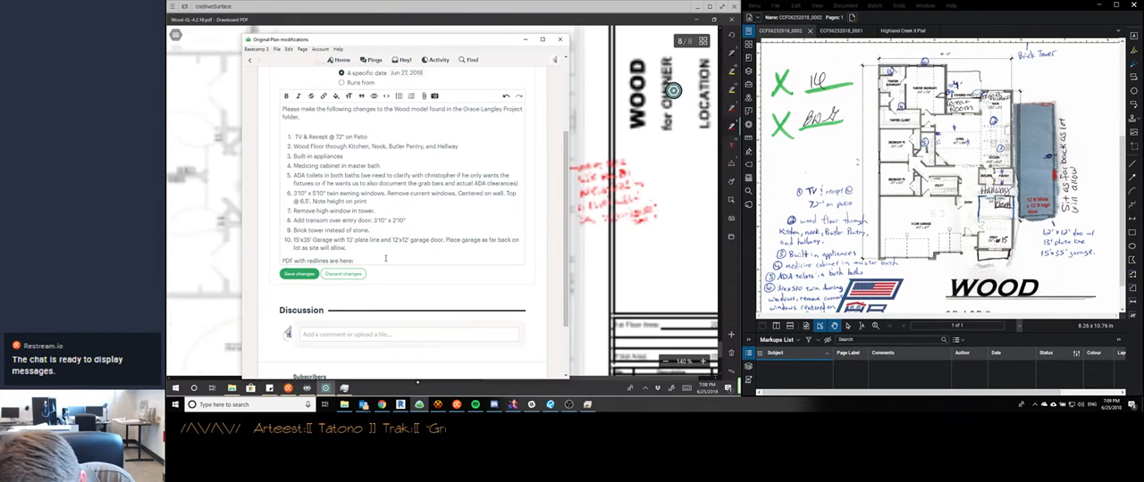
scroll(643, 201, "down", 1)
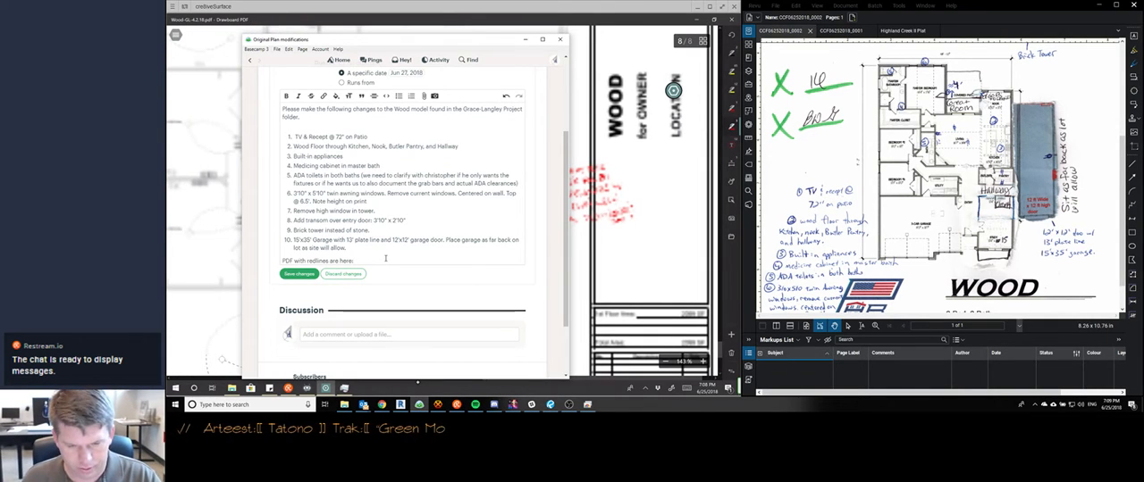
Move the Basecamp to-do off the plan on sheet 4 and replace the circled 4 by the medicine cabinet with a smaller one
scroll(643, 201, "down", 3)
scroll(643, 201, "up", 5)
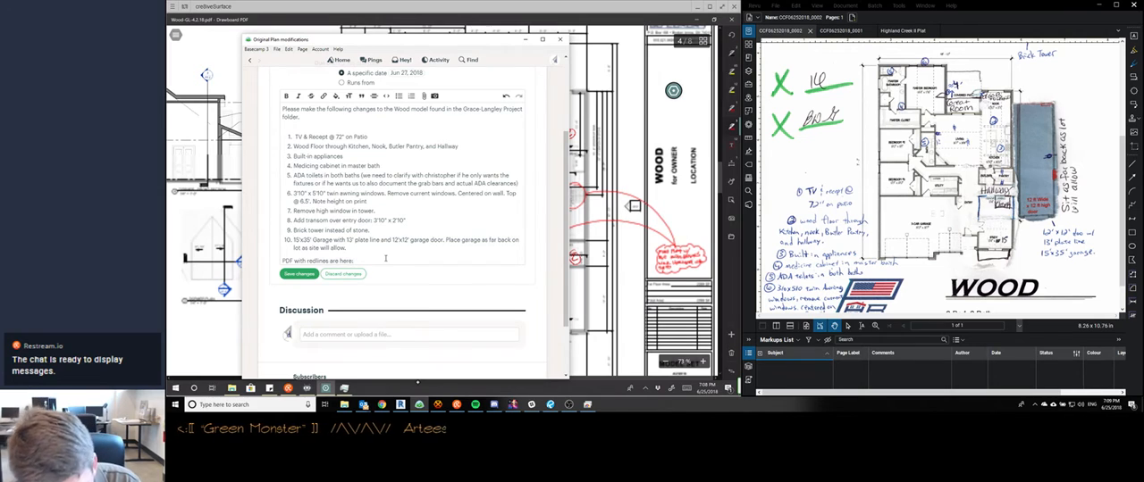
scroll(643, 203, "left", 1)
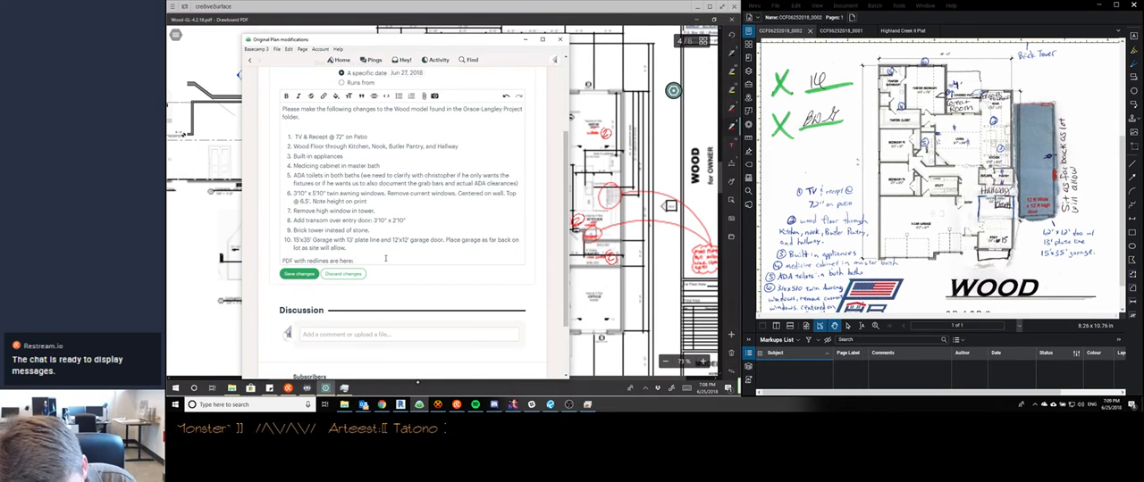
scroll(643, 204, "up", 5)
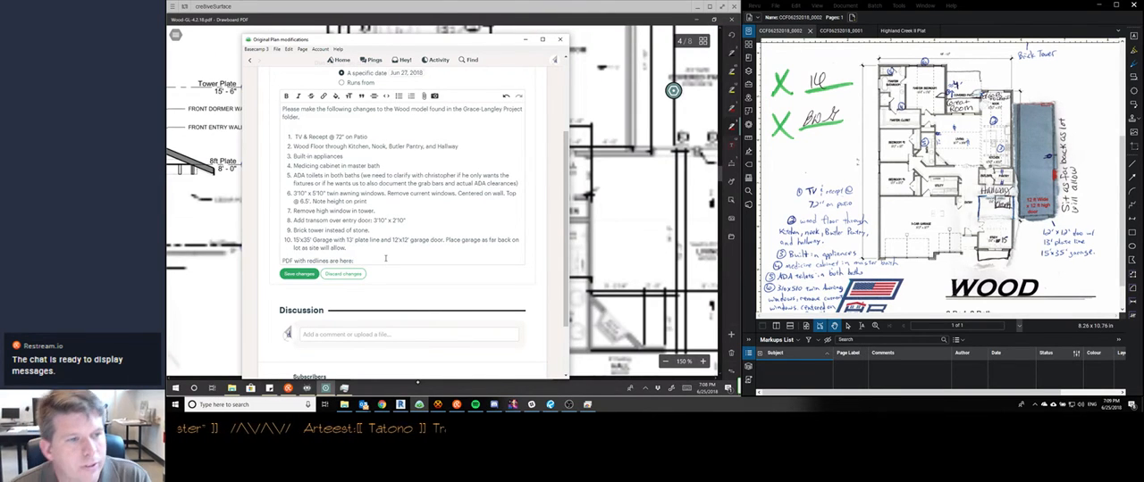
left_click_drag(479, 44, 808, 43)
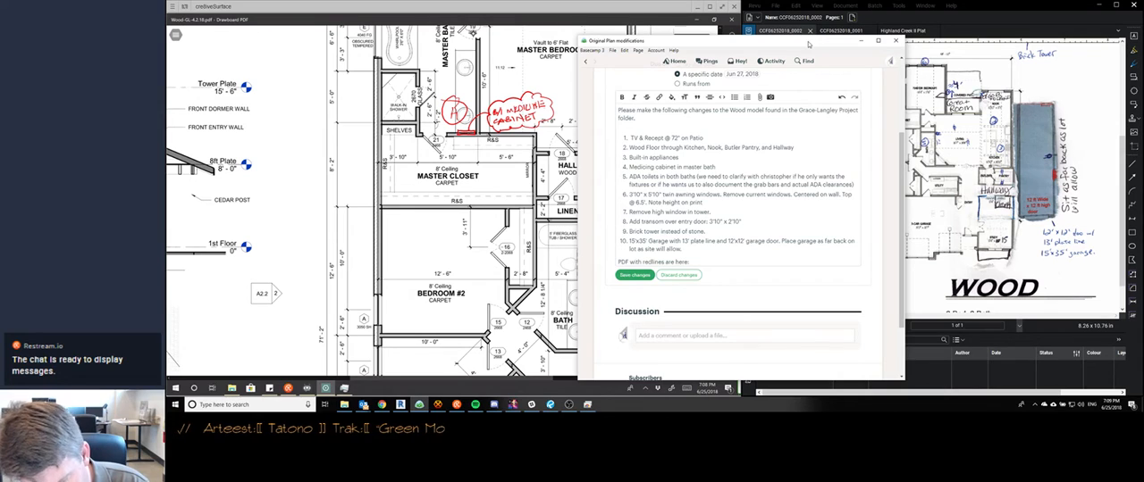
left_click(454, 111)
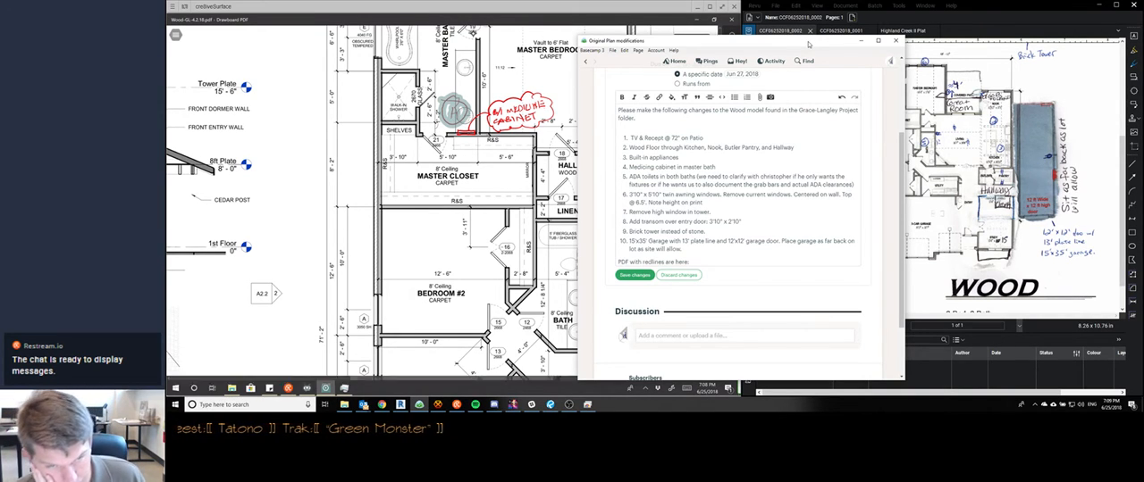
key("Delete")
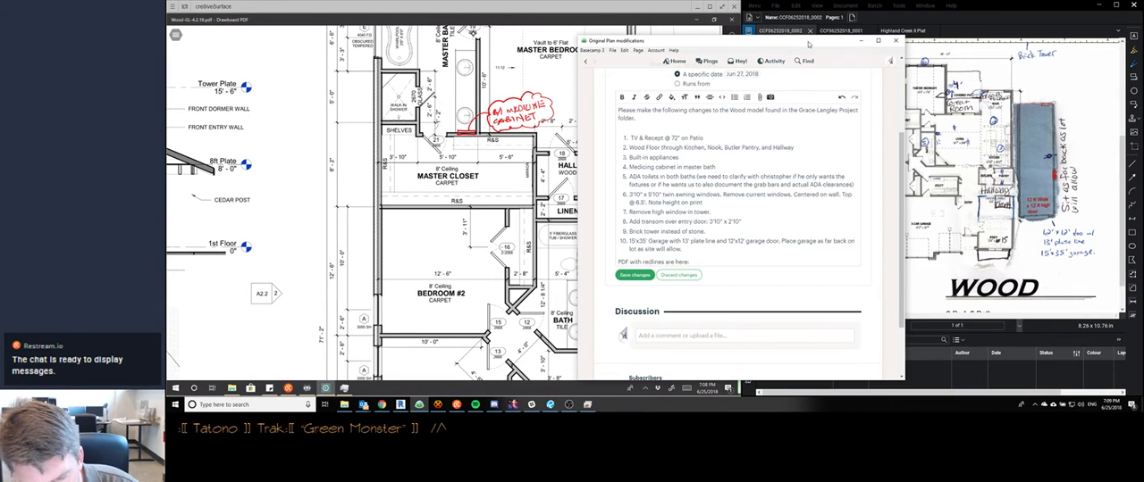
key("ctrl+z")
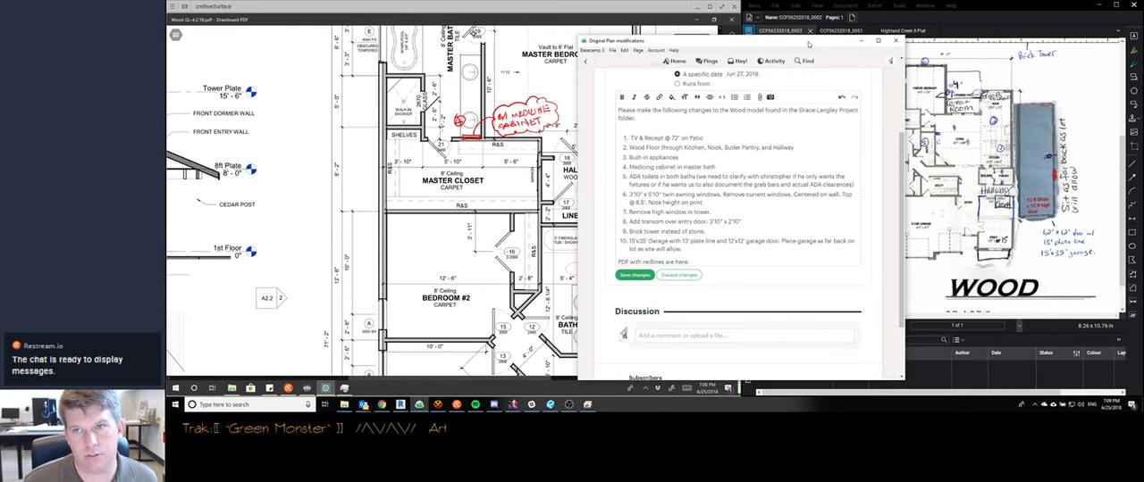
mouse_move(809, 43)
left_mouse_down()
mouse_move(688, 40)
mouse_move(824, 39)
left_mouse_up()
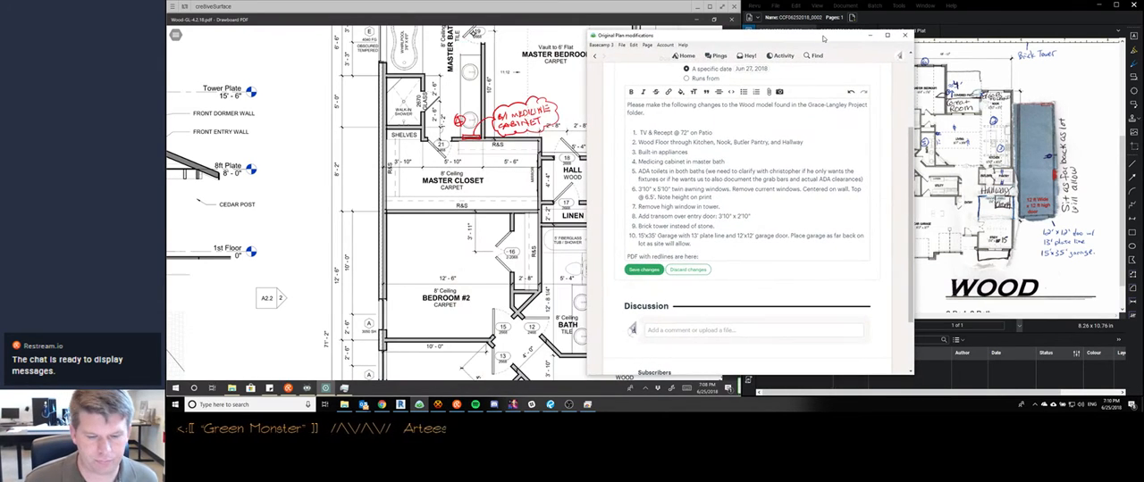
At the master bathroom toilet, add a circled 5 and a clouded note VERIFY DIM REQ'S W/ followed by the contact's first name
scroll(375, 206, "up", 3)
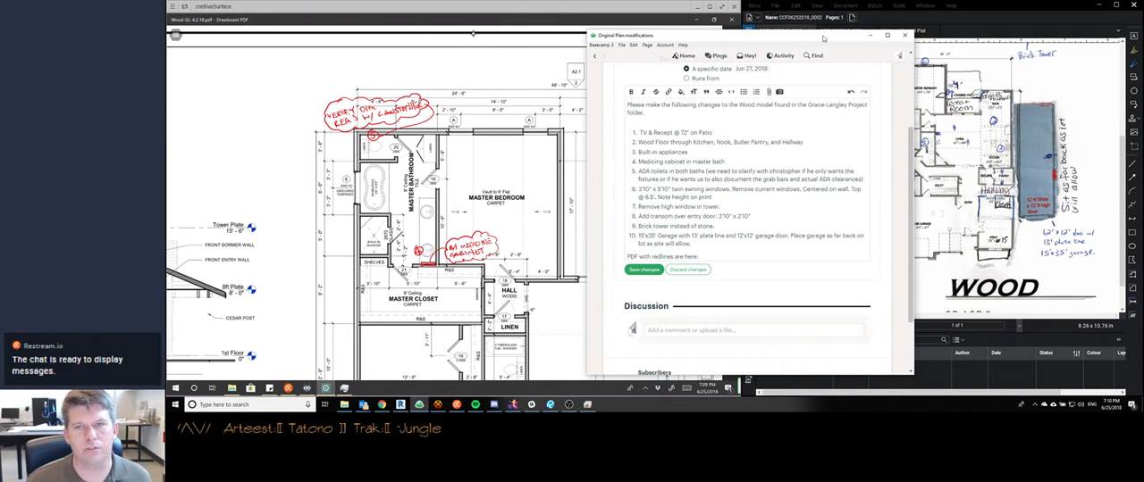
left_click(977, 30)
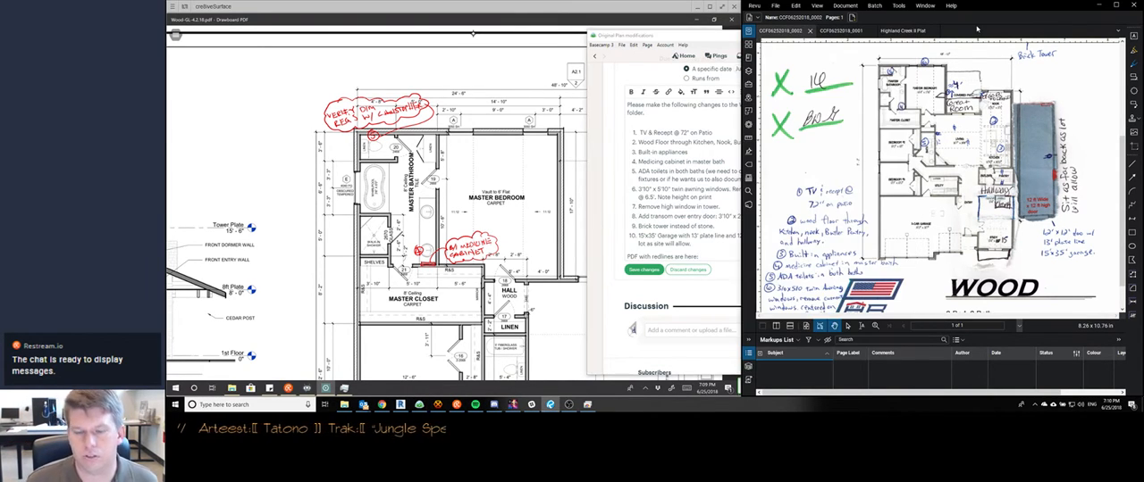
Cross out both 3050 SH windows on the master bedroom's outer wall in red and mark the jambs of a new window between them
scroll(472, 197, "up", 4)
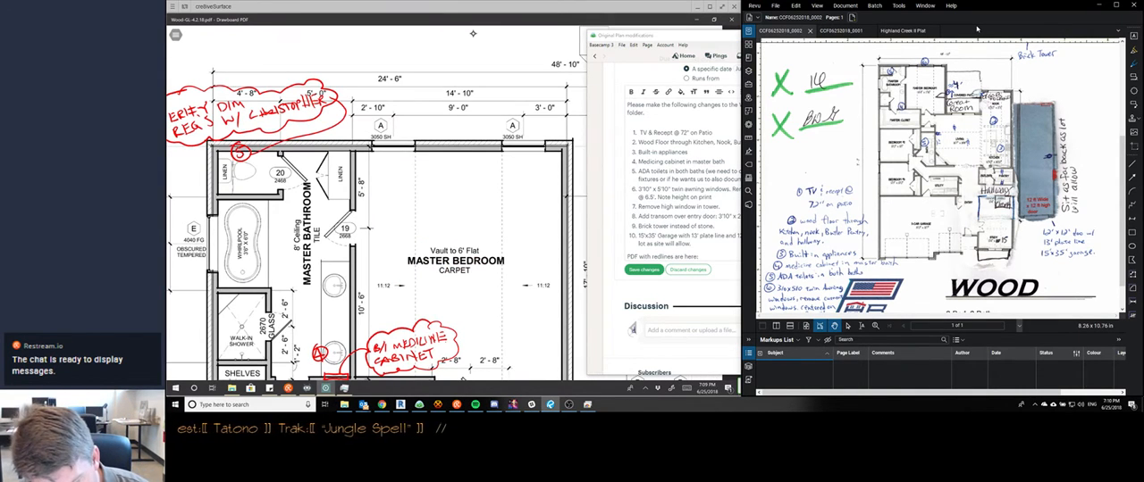
left_click_drag(379, 146, 404, 134)
left_click_drag(382, 134, 404, 156)
left_click_drag(514, 134, 537, 161)
left_click_drag(534, 134, 517, 152)
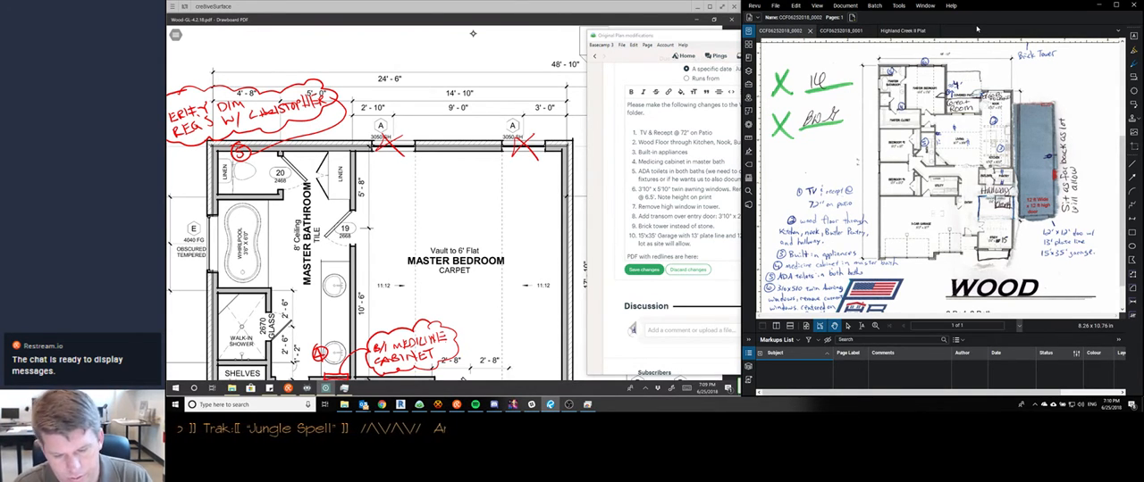
left_click(292, 104)
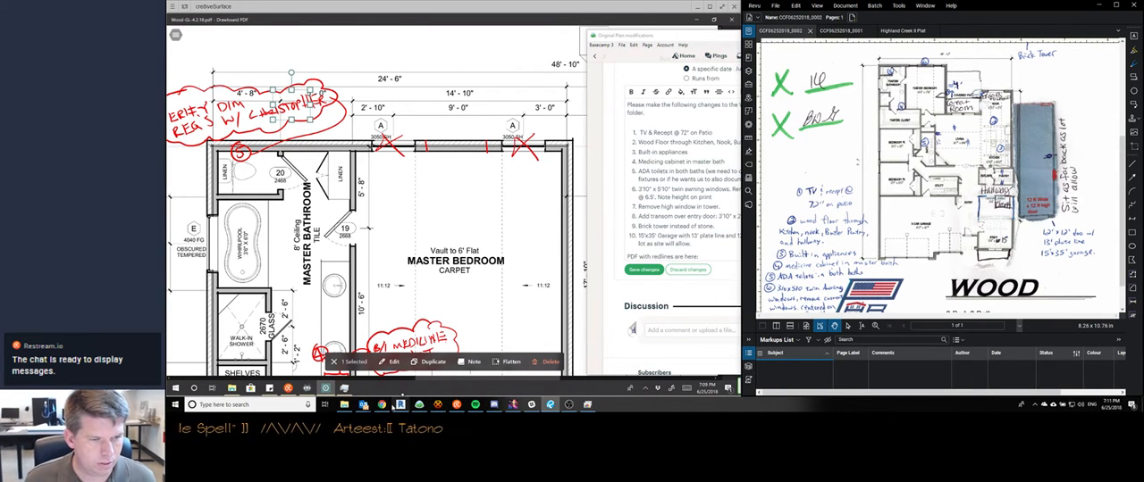
Search the web for awning windows in the browser, review the results, and return to the plans
left_click(382, 406)
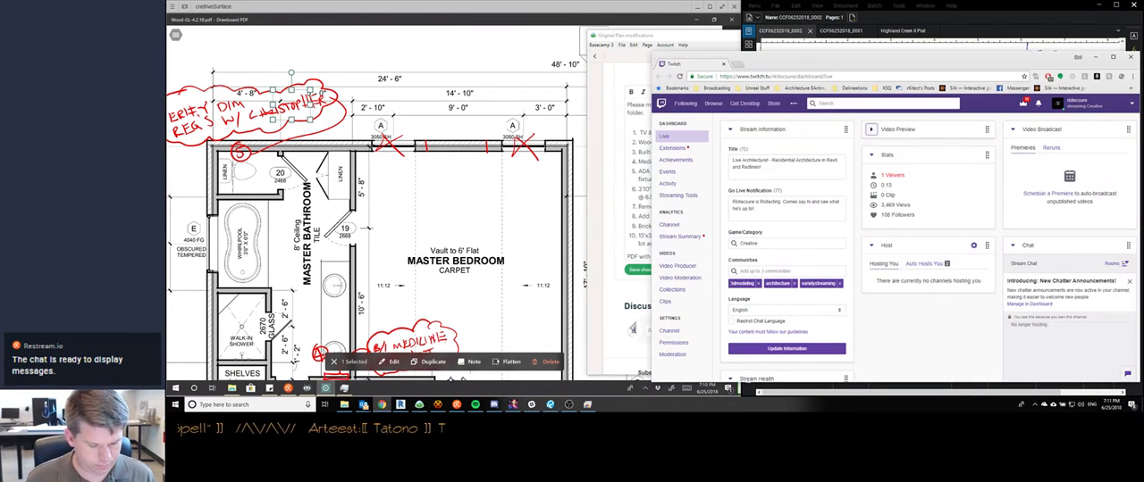
key("ctrl+t")
type("awning windows")
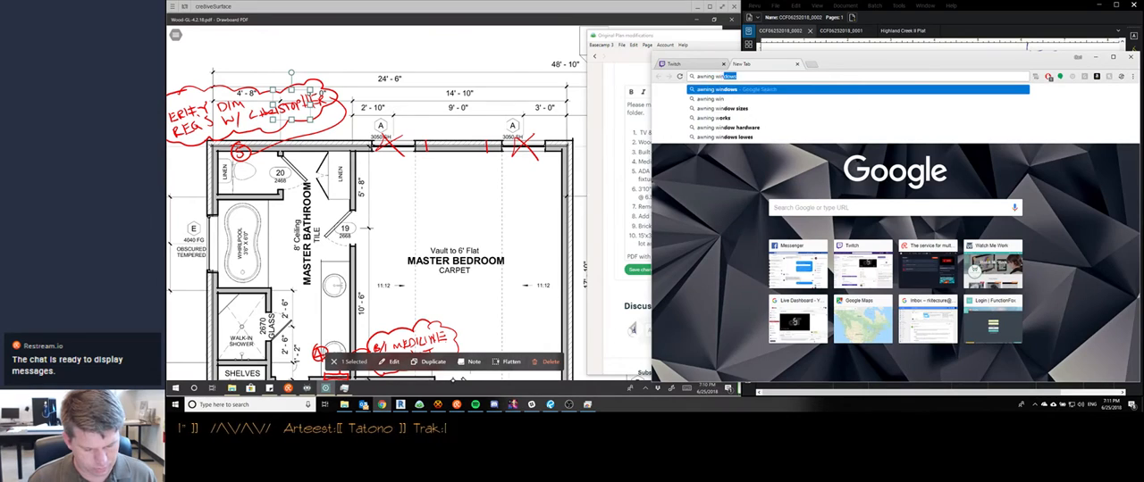
key("Return")
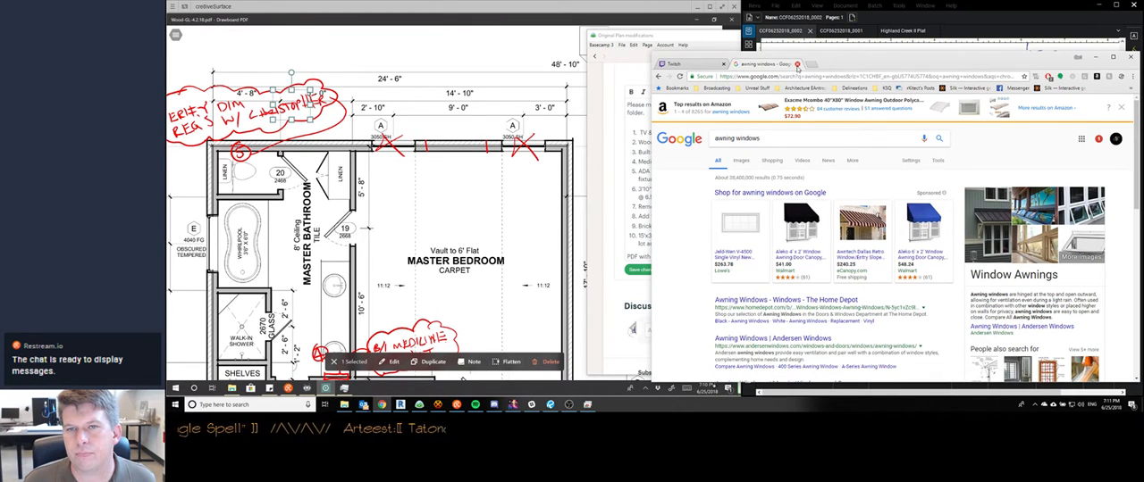
left_click(796, 64)
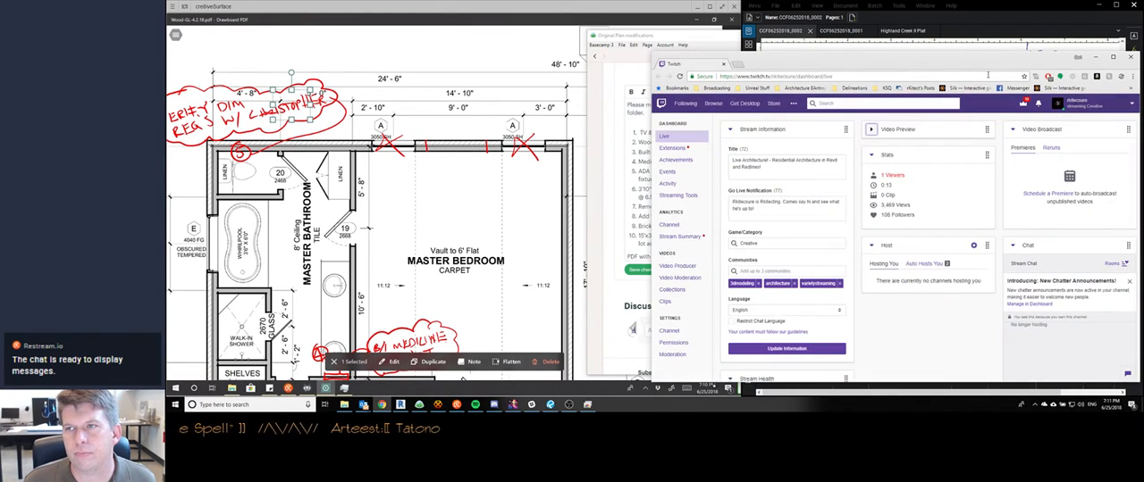
left_click(1095, 58)
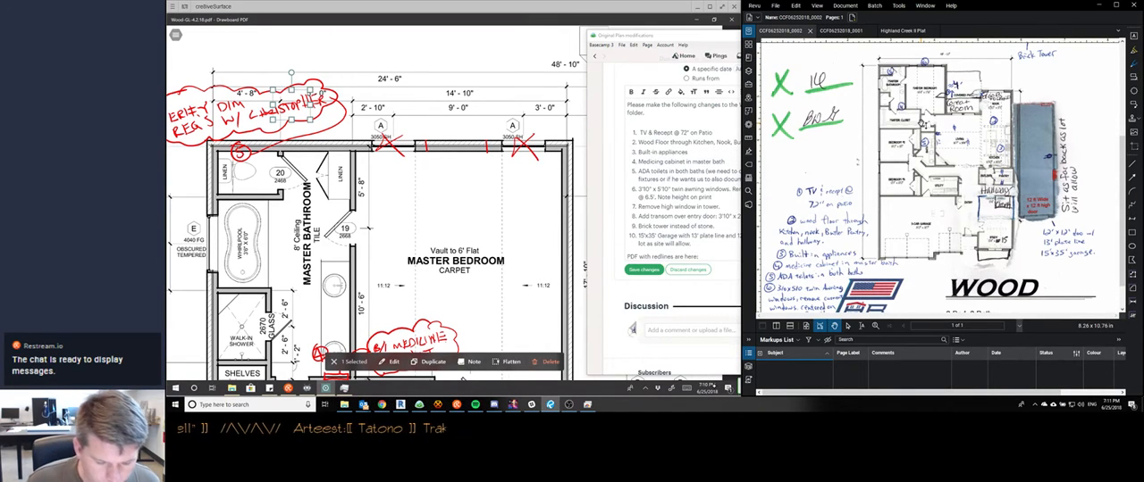
Draw the new window in red between the jamb marks, centred on the master bedroom wall
left_click(288, 388)
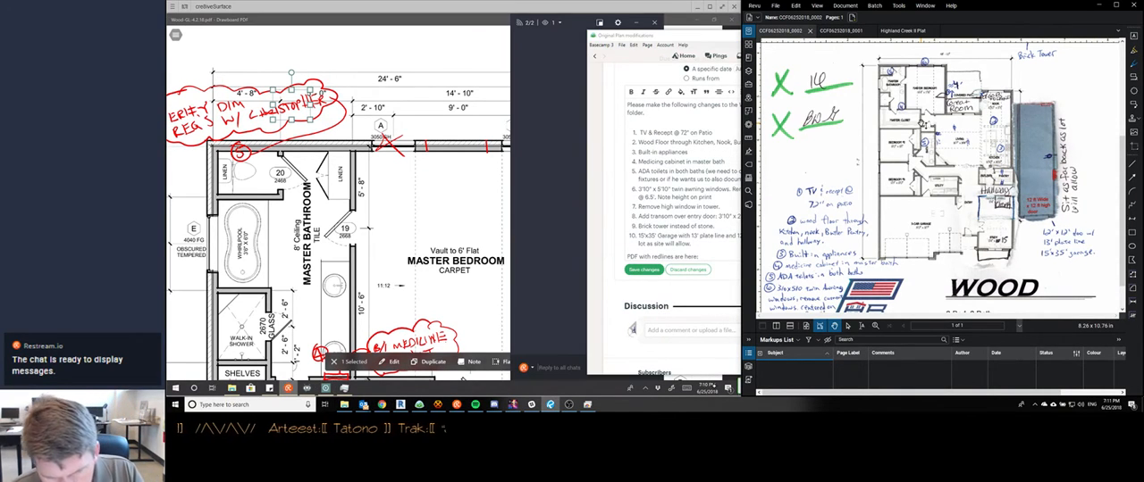
key("alt+Tab")
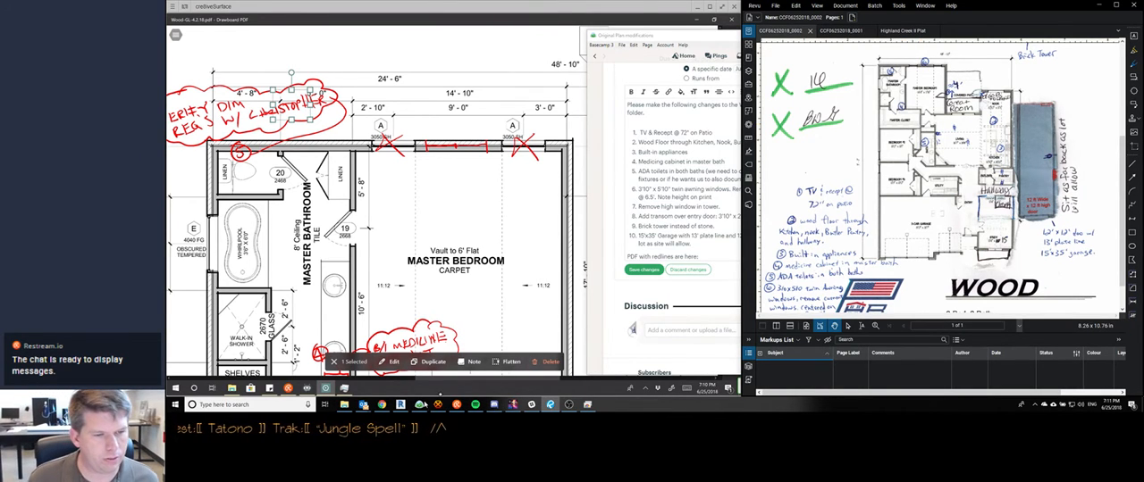
Open wunderground.com in the browser and look through the weather forecast for Bixby, OK
left_click(385, 406)
key("ctrl+t")
type("wunderground")
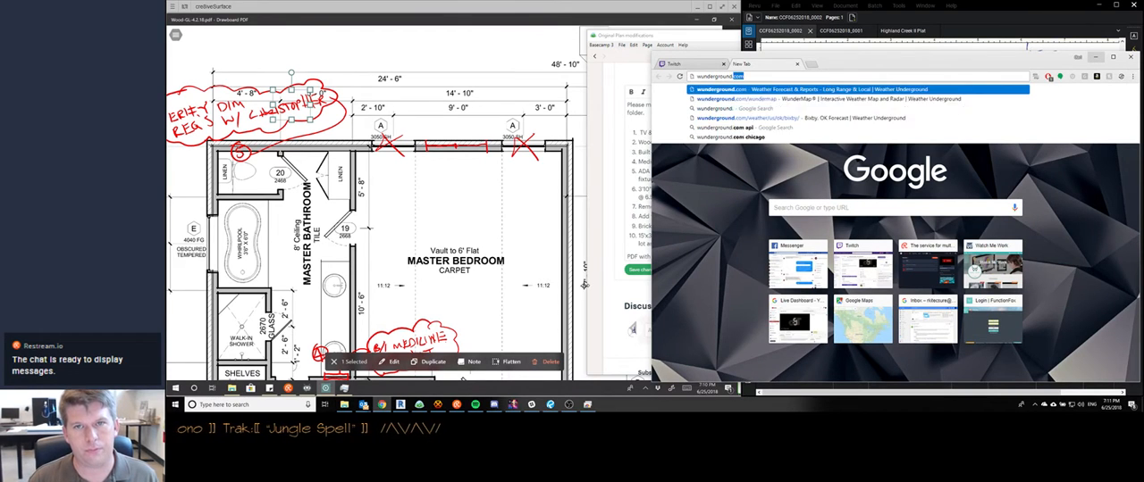
key("Return")
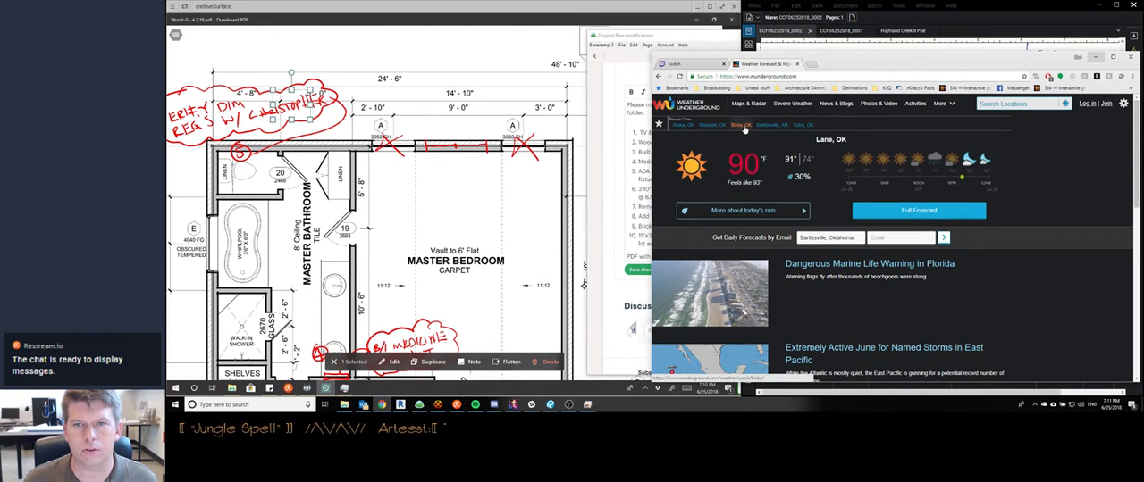
left_click(741, 124)
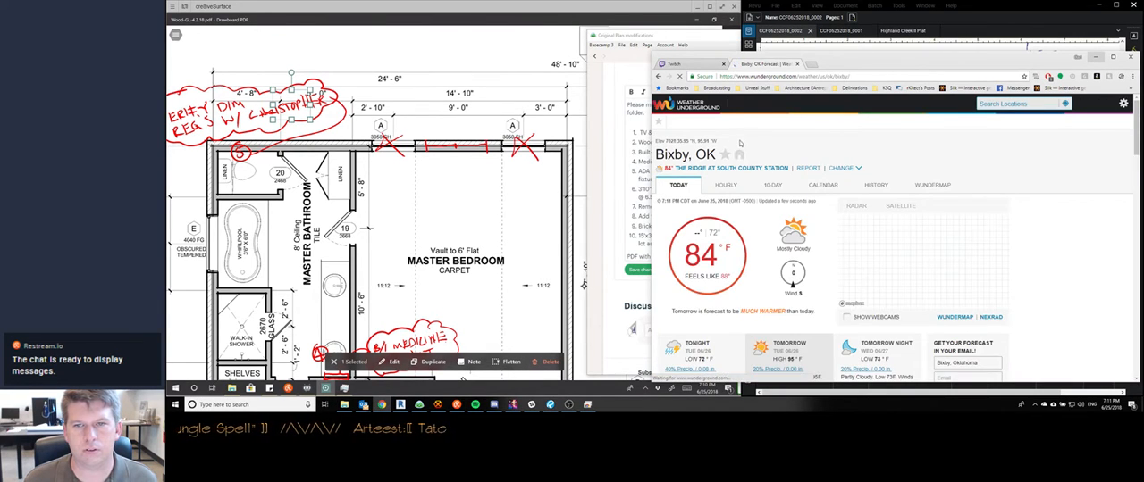
scroll(952, 191, "down", 1)
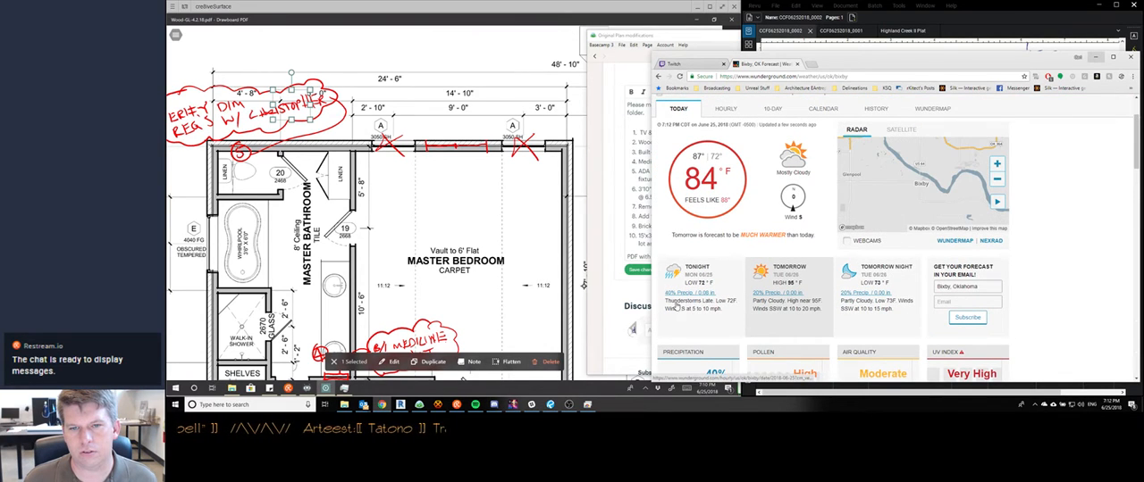
scroll(688, 320, "down", 2)
scroll(686, 325, "up", 3)
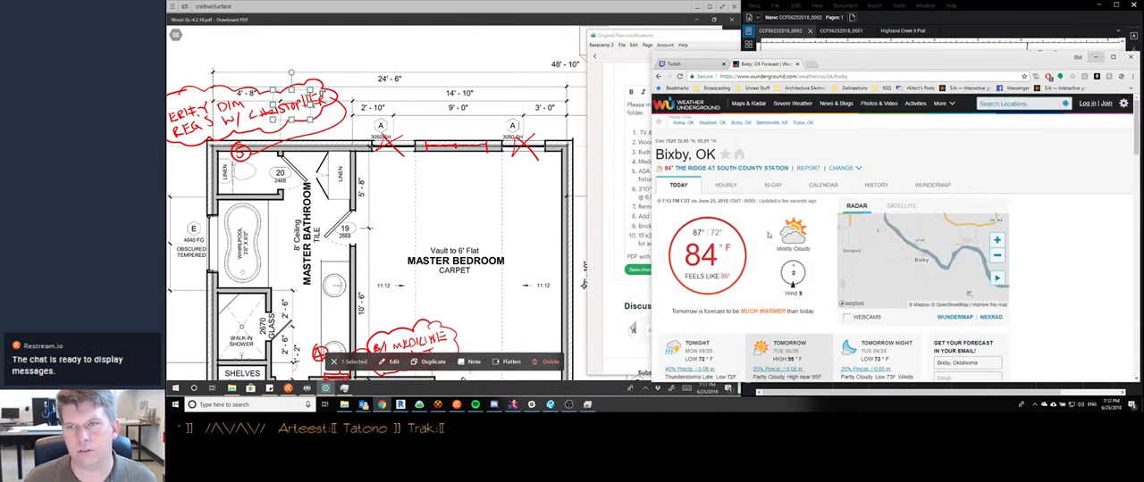
scroll(938, 269, "down", 1)
Show only the radar layer on the WunderMap, check the area around Tulsa, and return to the plans
left_click(951, 280)
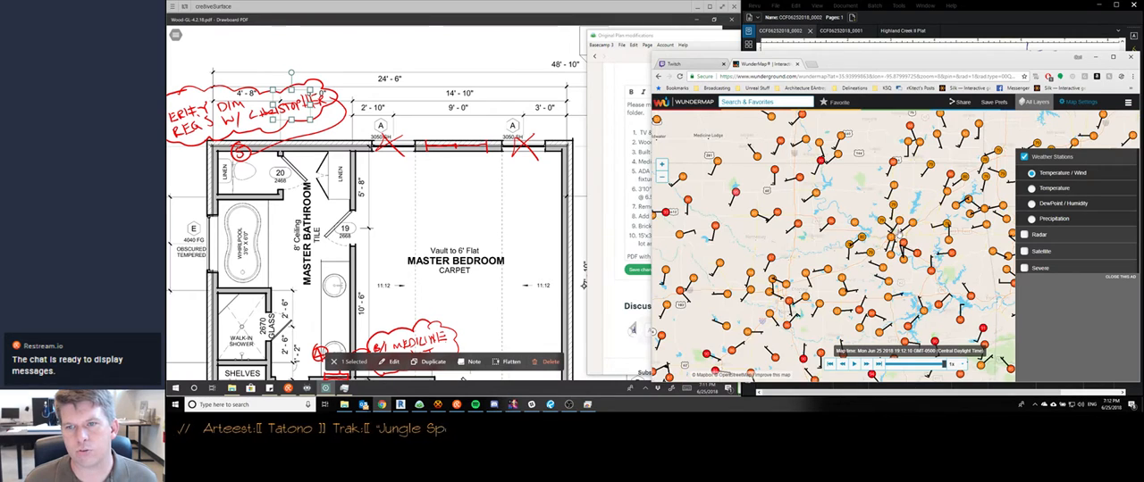
left_click(1025, 158)
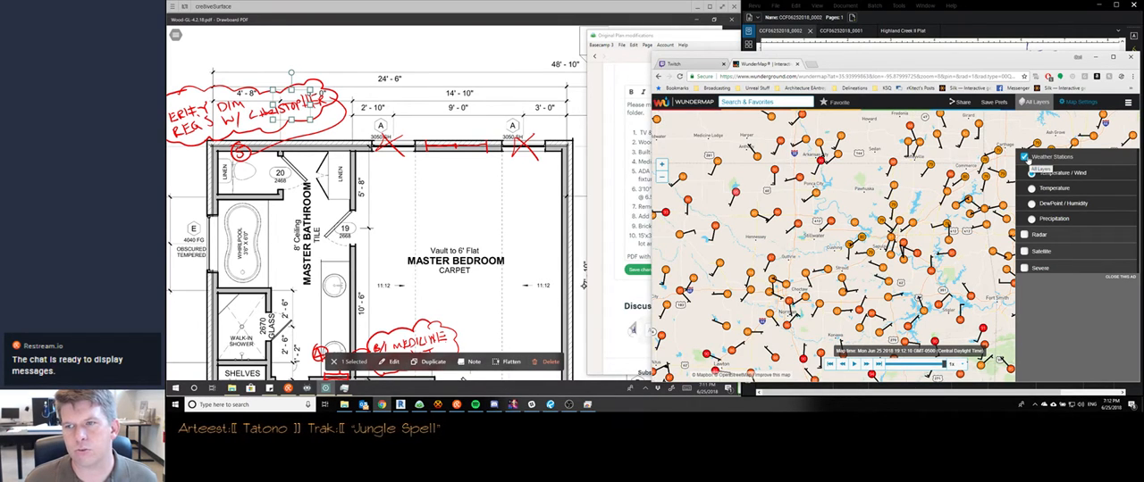
left_click(1025, 174)
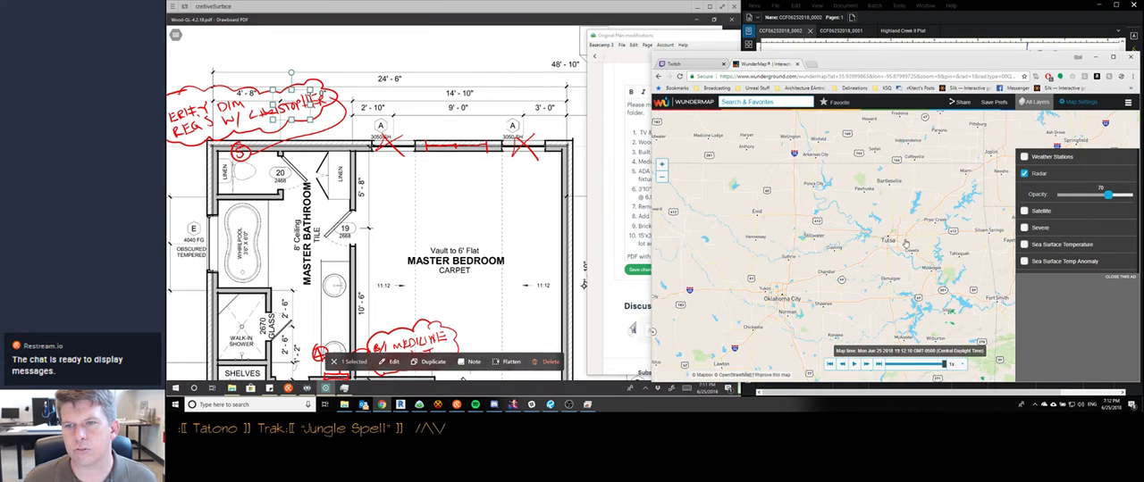
scroll(905, 243, "up", 2)
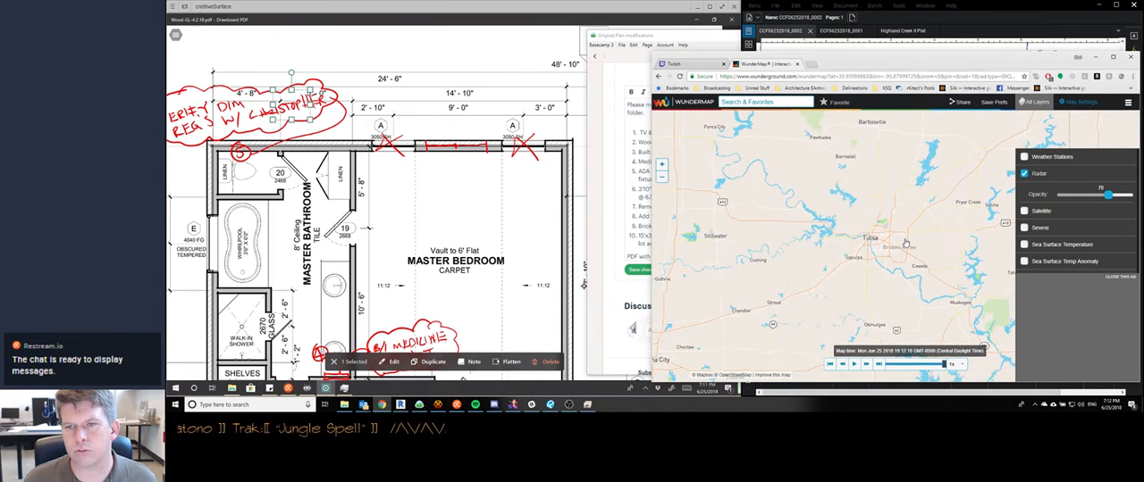
scroll(877, 245, "up", 2)
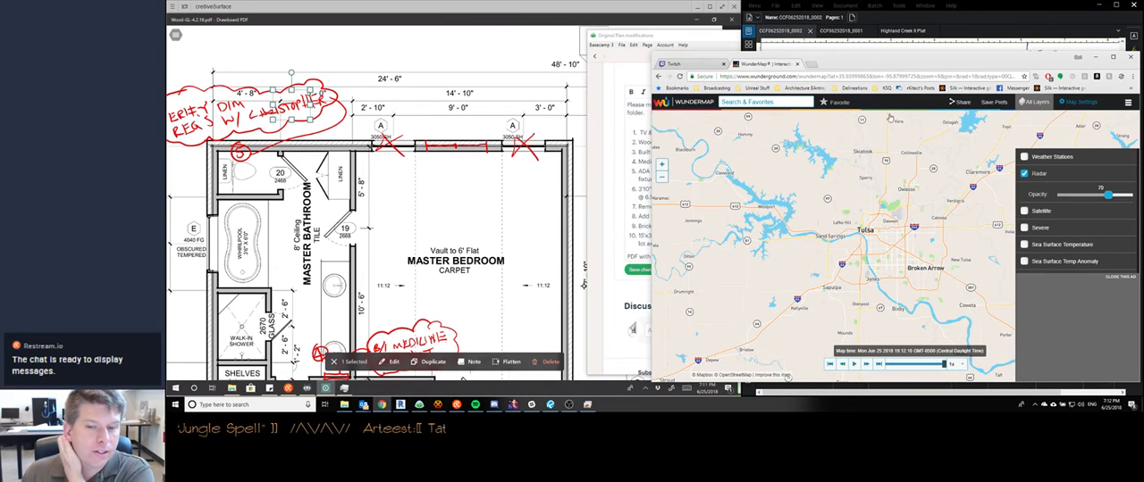
left_click(800, 64)
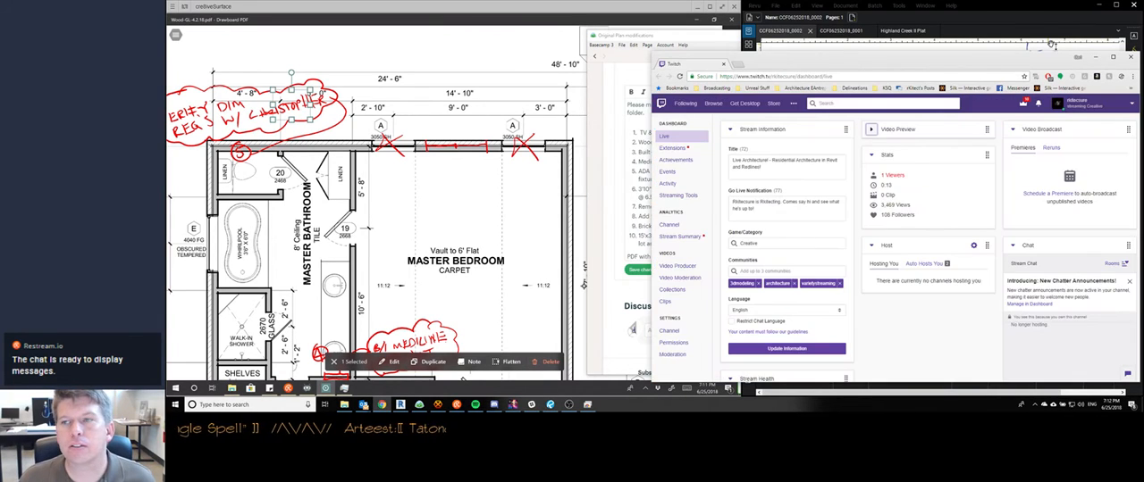
left_click(1095, 57)
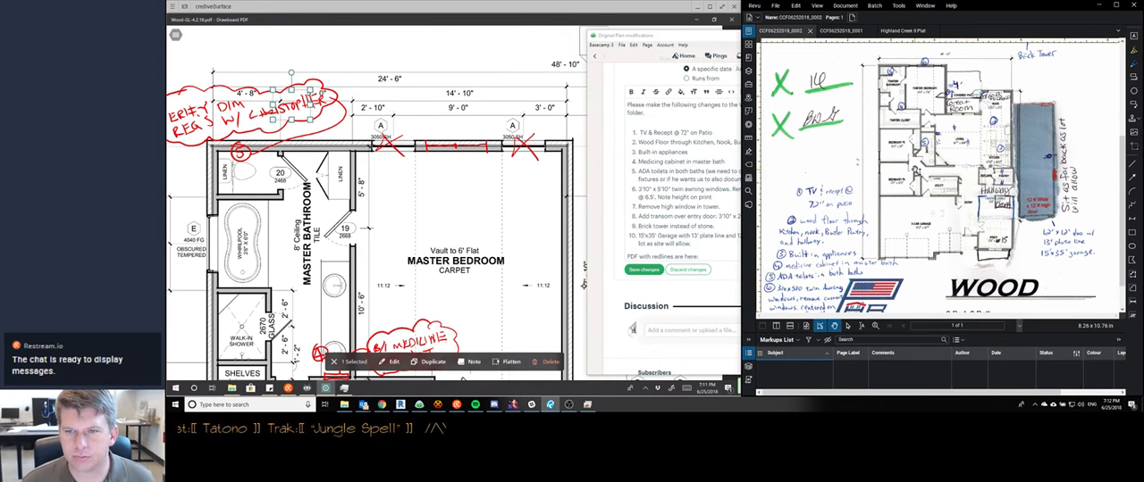
Check the twin awning window notes on the scanned redline and clear the markup selection on the floor plan
scroll(917, 169, "down", 1)
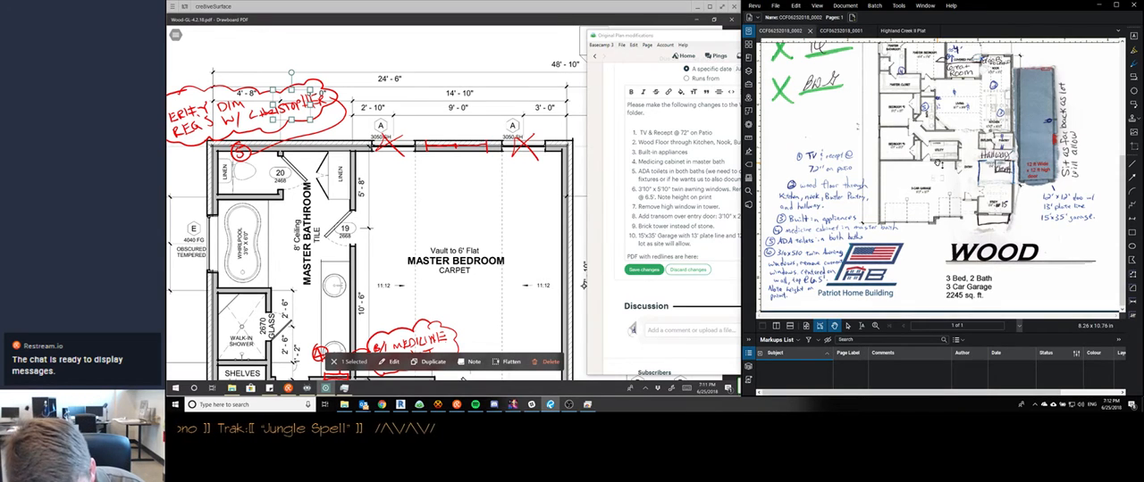
key("Escape")
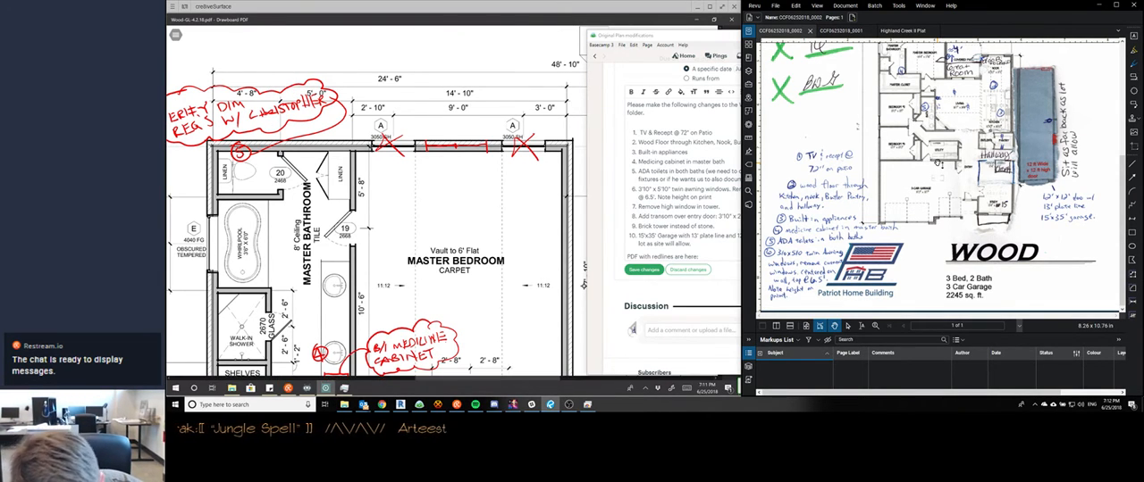
scroll(341, 136, "down", 1)
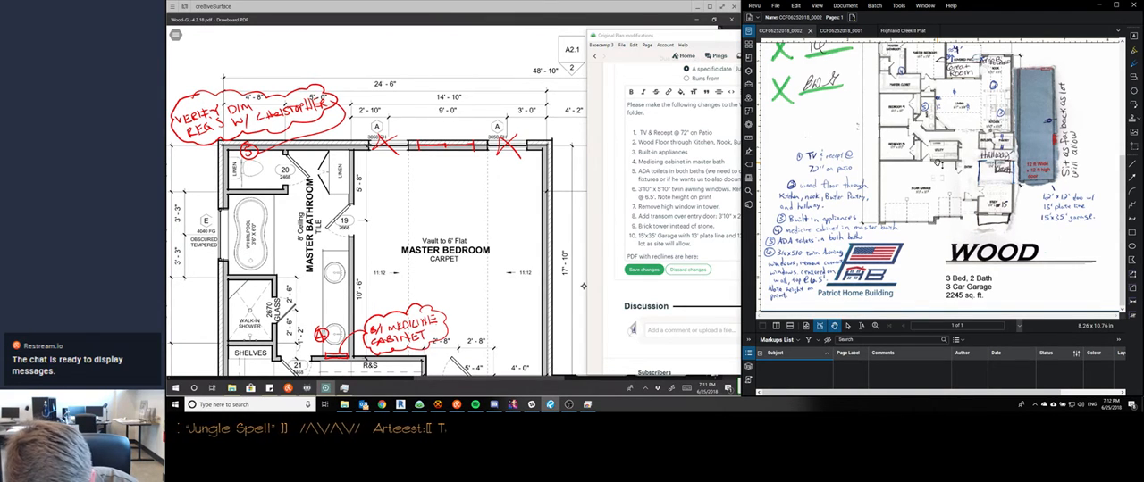
Look over the floor plan from the master bedroom through the living area to the entry, porch and garage
scroll(375, 200, "down", 1)
scroll(375, 200, "right", 3)
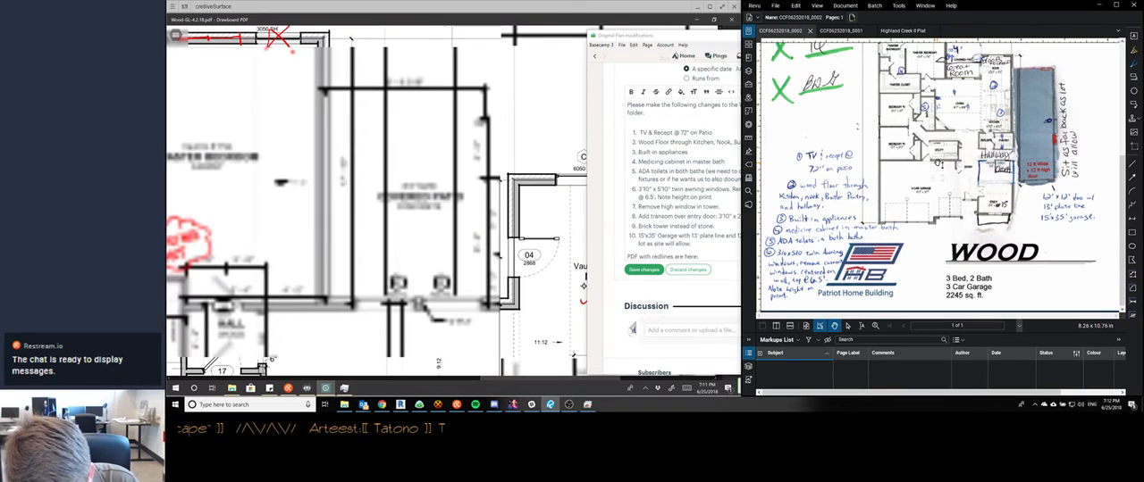
scroll(583, 286, "down", 4)
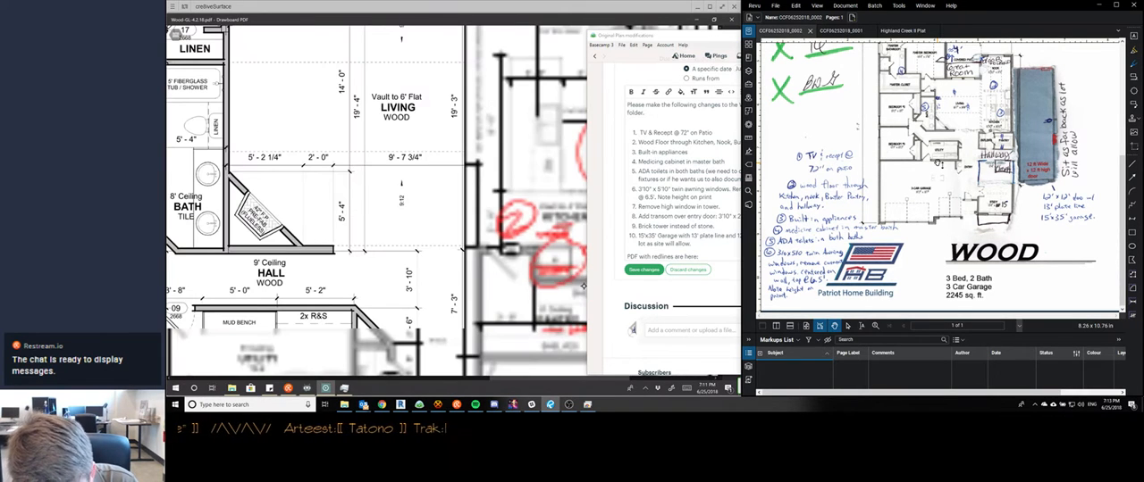
scroll(584, 286, "down", 4)
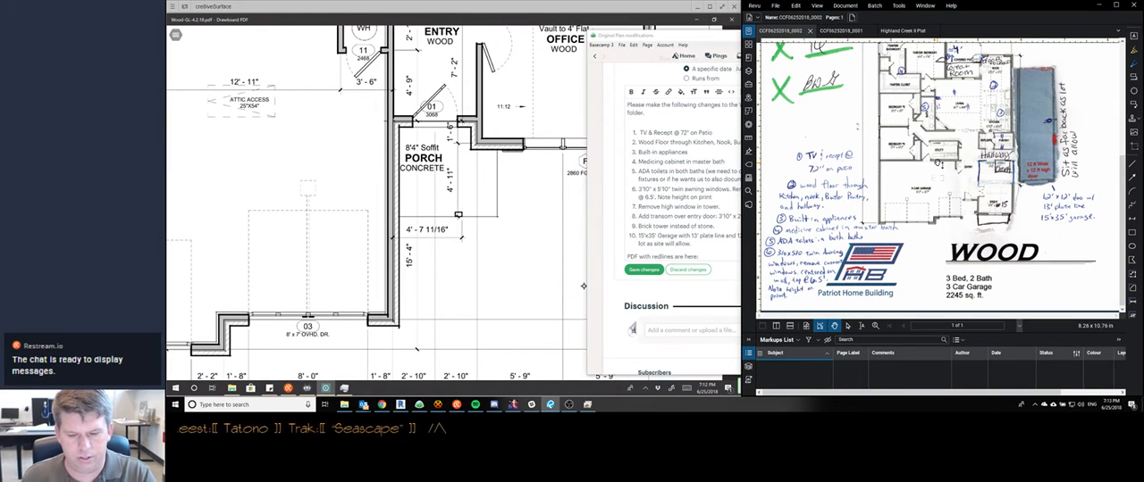
scroll(383, 291, "down", 2)
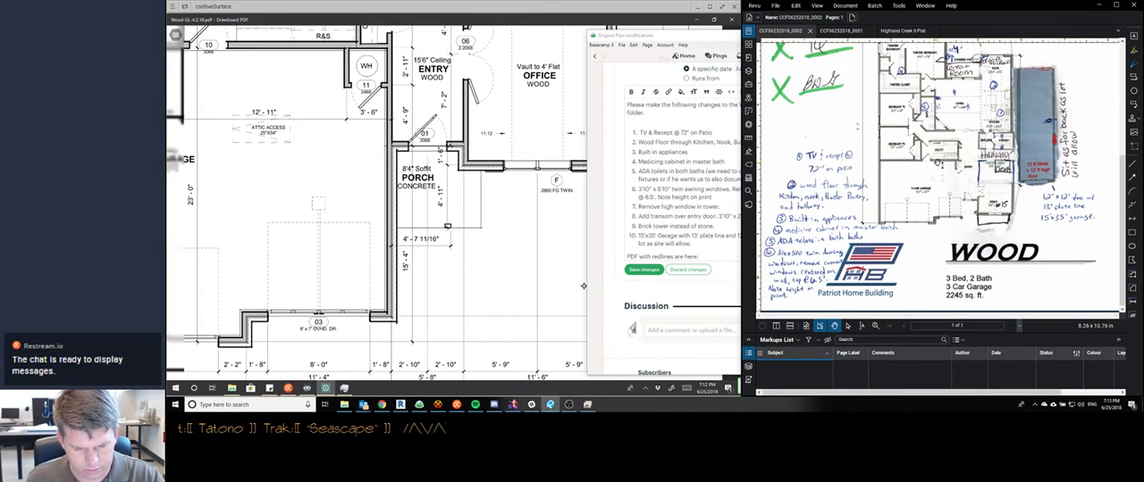
scroll(393, 304, "down", 2)
scroll(376, 204, "up", 5)
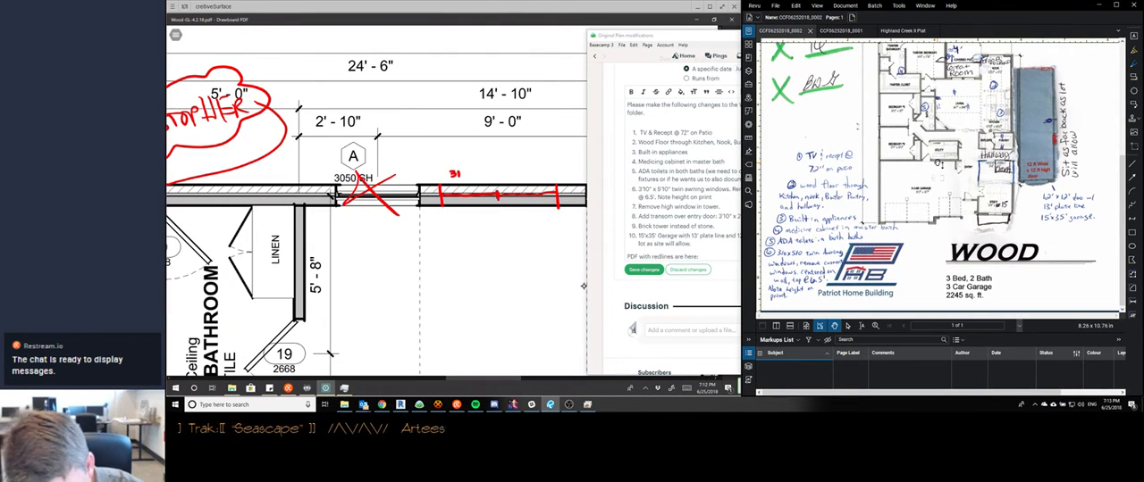
left_click_drag(465, 171, 466, 172)
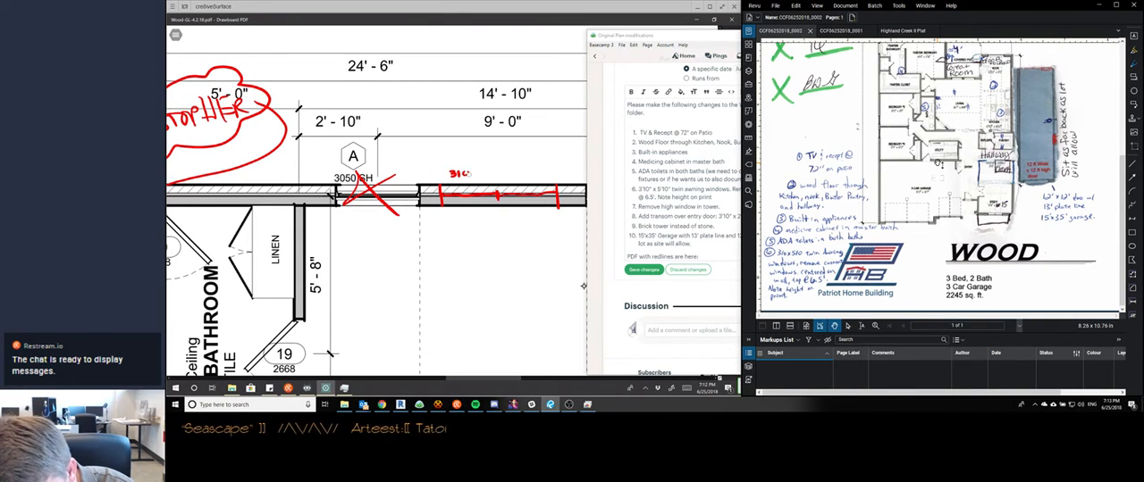
left_click_drag(449, 174, 463, 175)
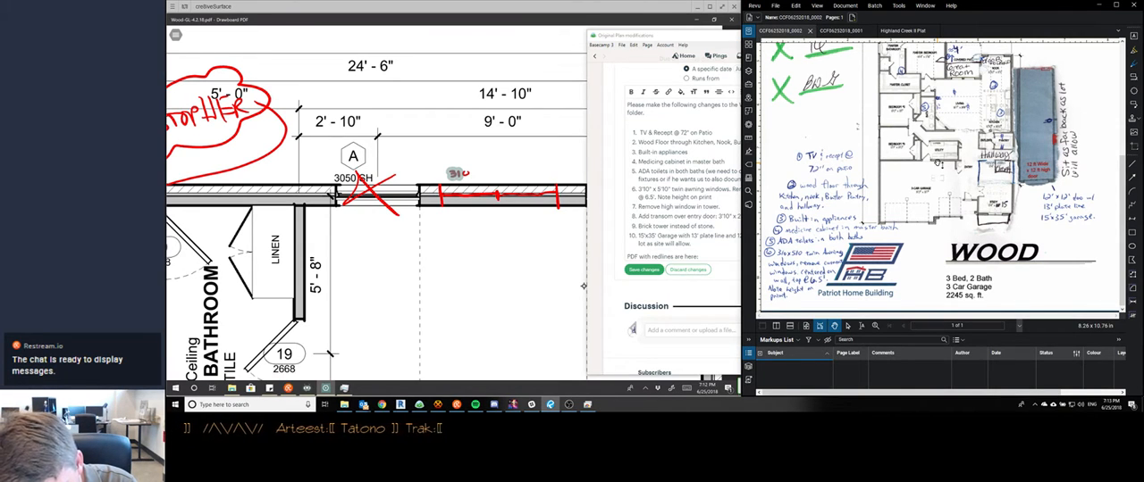
left_click_drag(455, 174, 466, 173)
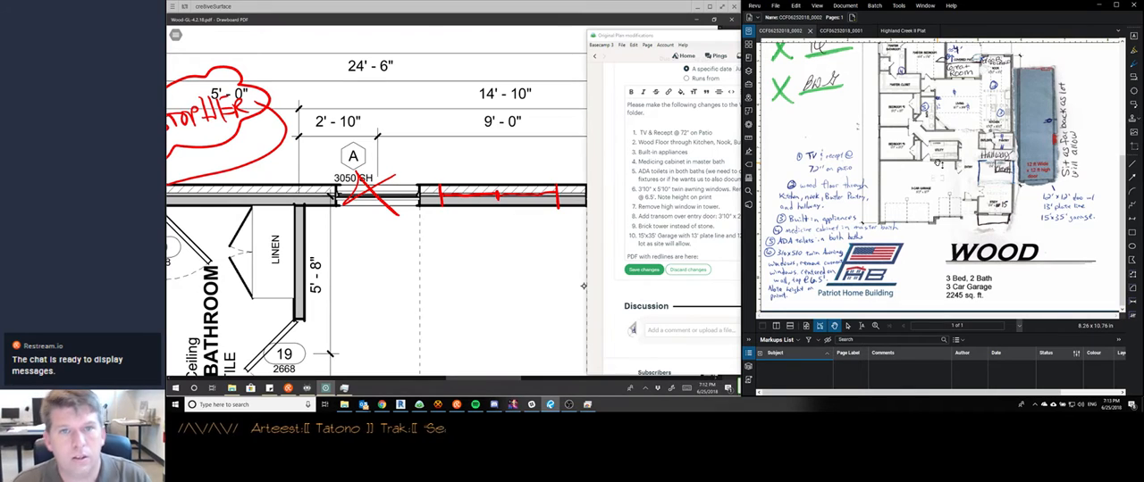
Clear the to-do window off the plan and label the new master bedroom window 310510 AWNING TWIN in red, with a hexagonal tag above
left_click_drag(709, 39, 880, 37)
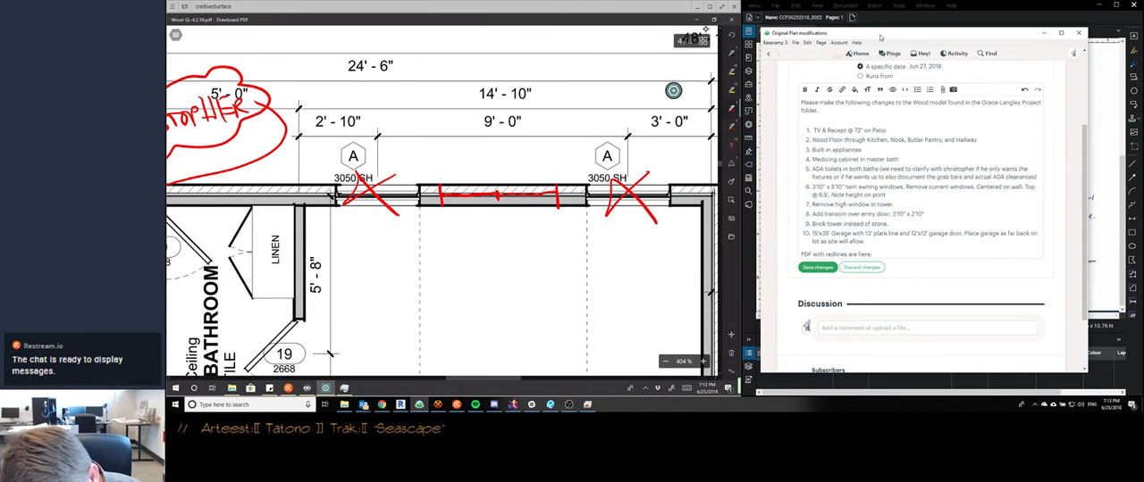
left_click_drag(457, 169, 458, 176)
left_click_drag(464, 171, 465, 176)
left_click_drag(470, 171, 481, 176)
left_click_drag(487, 169, 508, 175)
left_click_drag(512, 170, 517, 175)
left_click_drag(521, 169, 519, 176)
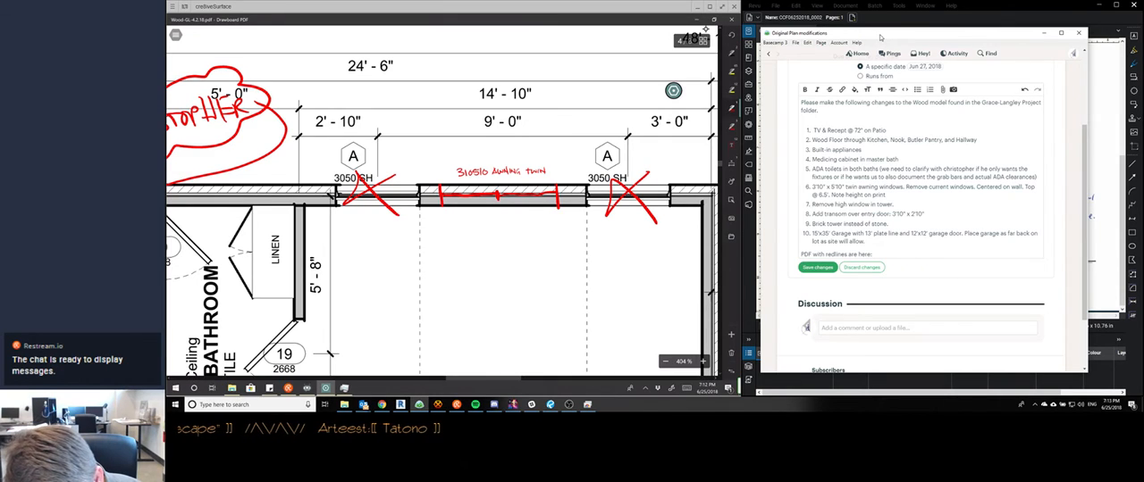
left_click_drag(496, 143, 487, 158)
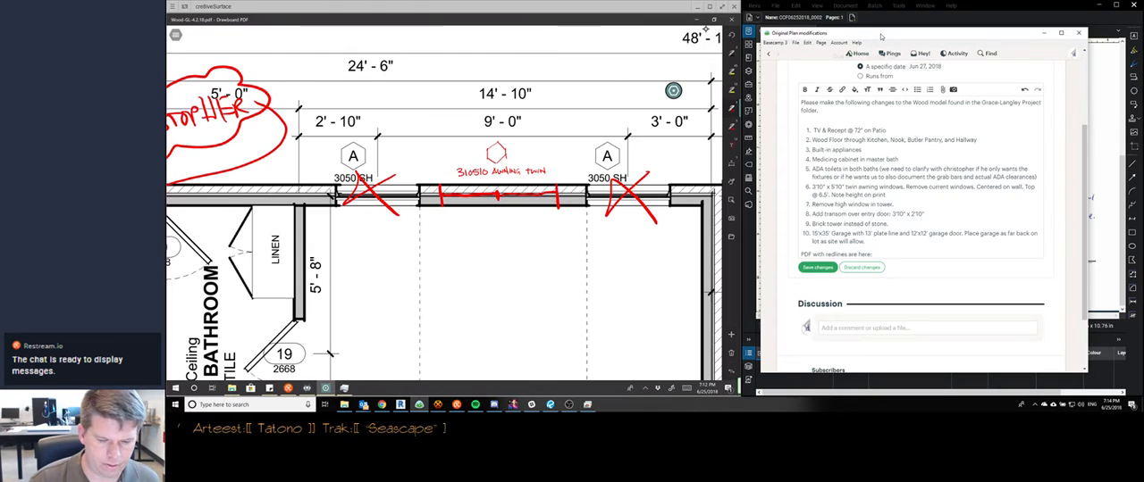
Add a circled 6 in red beside the new window's label above the master bedroom wall
scroll(504, 162, "down", 1)
scroll(470, 103, "down", 1)
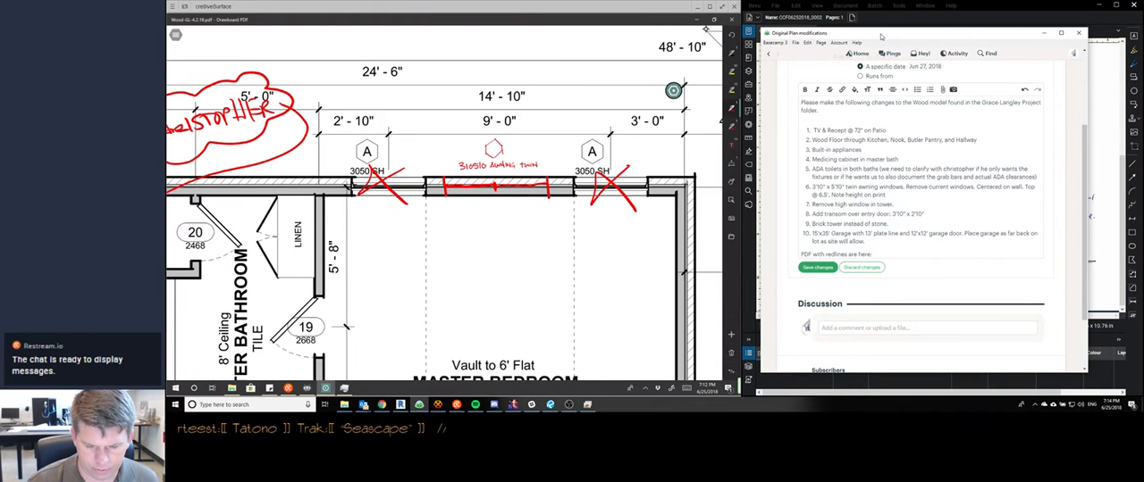
scroll(427, 73, "down", 5)
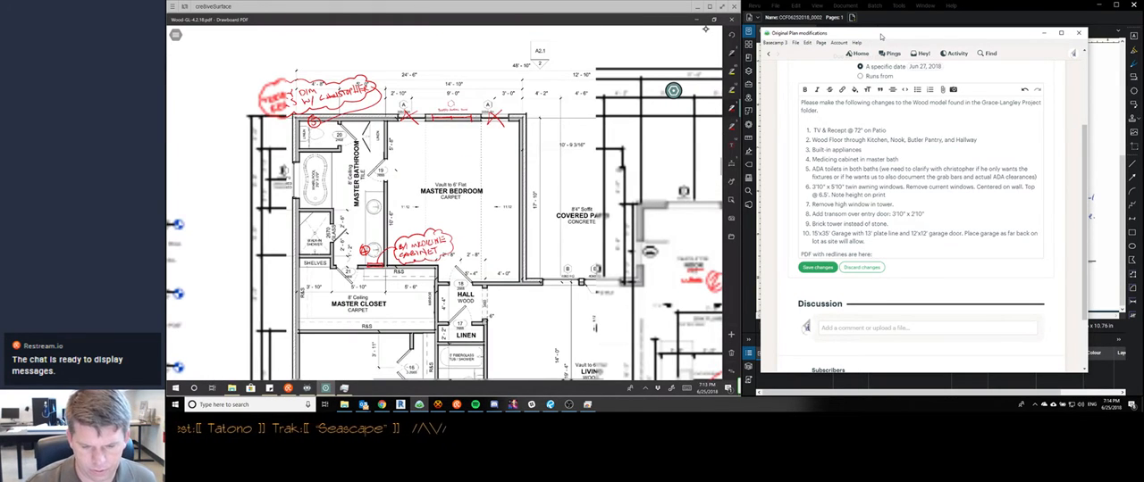
scroll(506, 90, "up", 5)
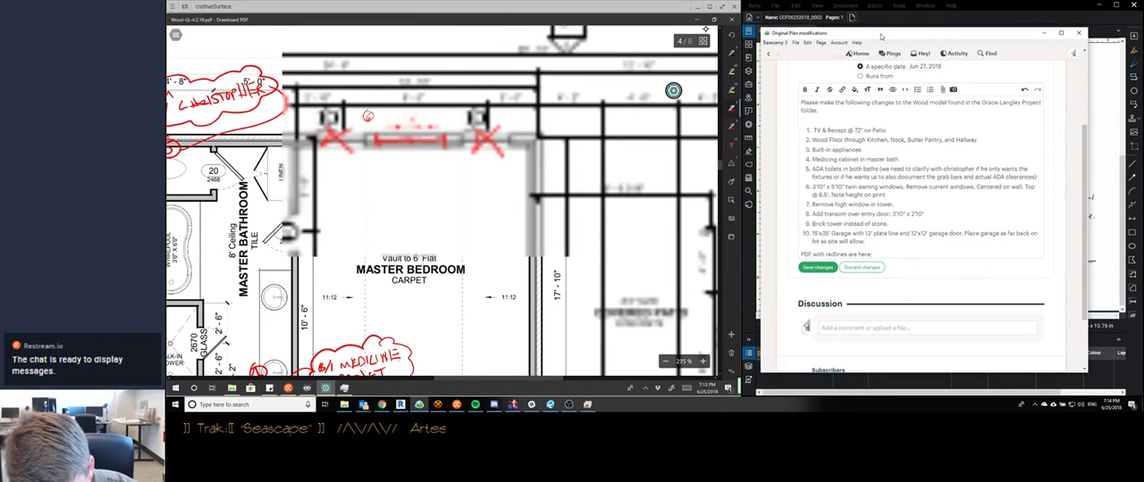
Write a red note at entry door 01 calling for a 3'10" x 2'10" transom window above
scroll(442, 201, "down", 5)
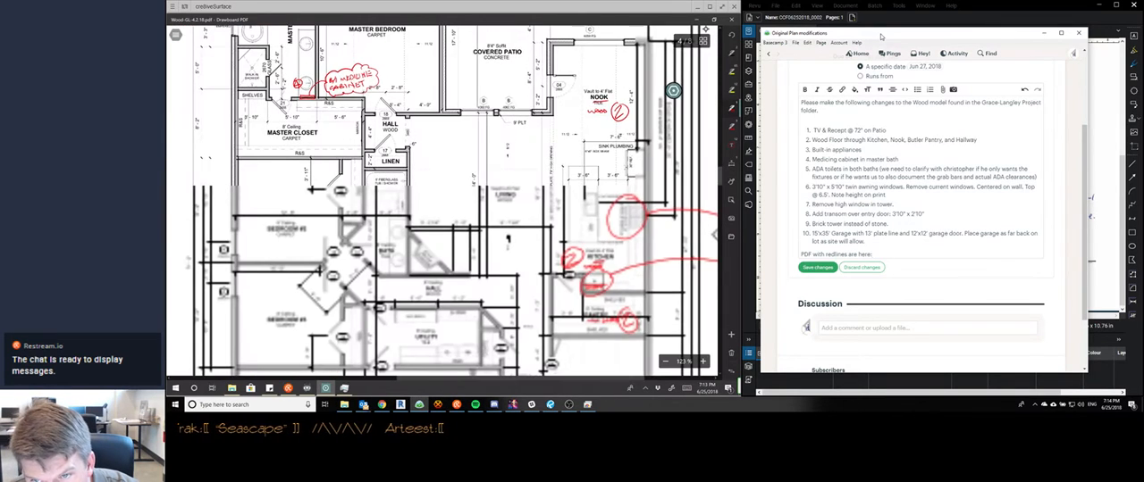
scroll(442, 201, "up", 5)
scroll(442, 201, "down", 2)
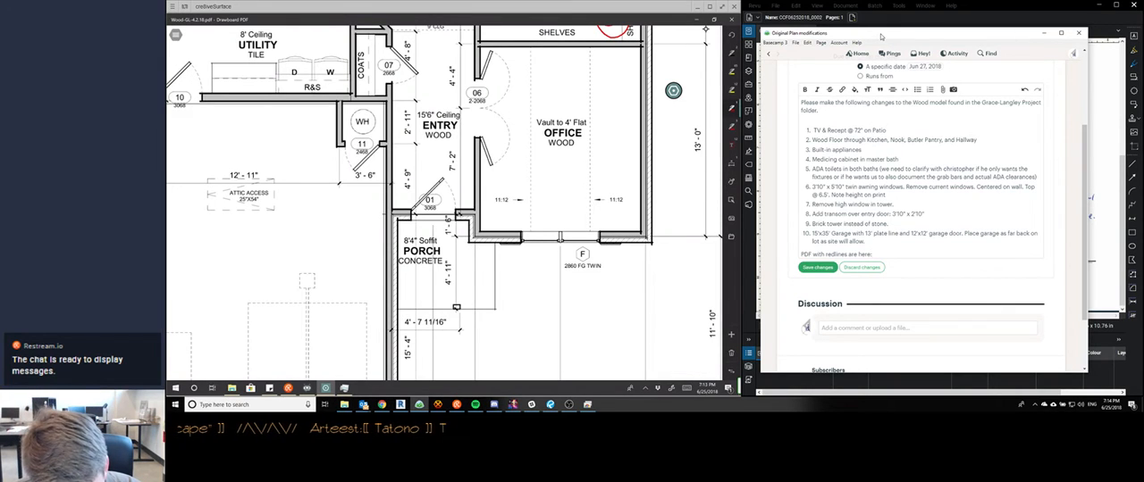
scroll(444, 201, "down", 1)
scroll(444, 201, "up", 1)
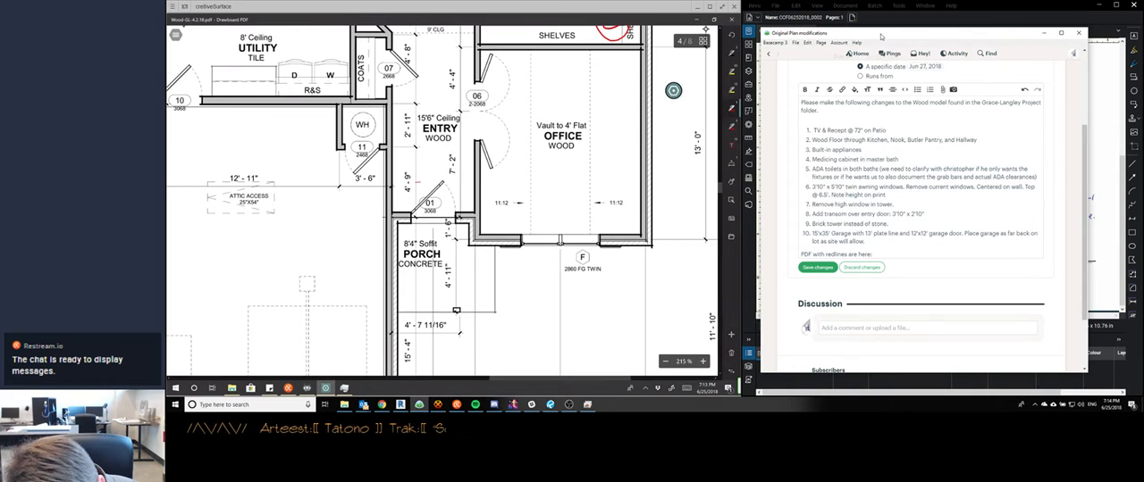
left_click_drag(418, 183, 418, 187)
left_click_drag(421, 183, 424, 187)
left_click_drag(424, 187, 427, 181)
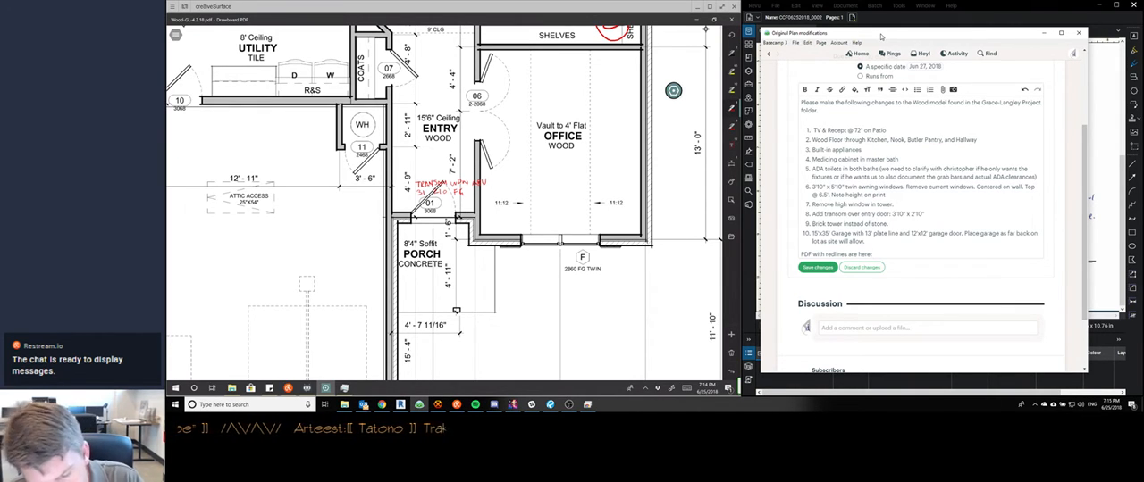
Compare the cover sheet's front elevation with the scanned redline's elevation sketch and its numbered notes
scroll(444, 203, "down", 1)
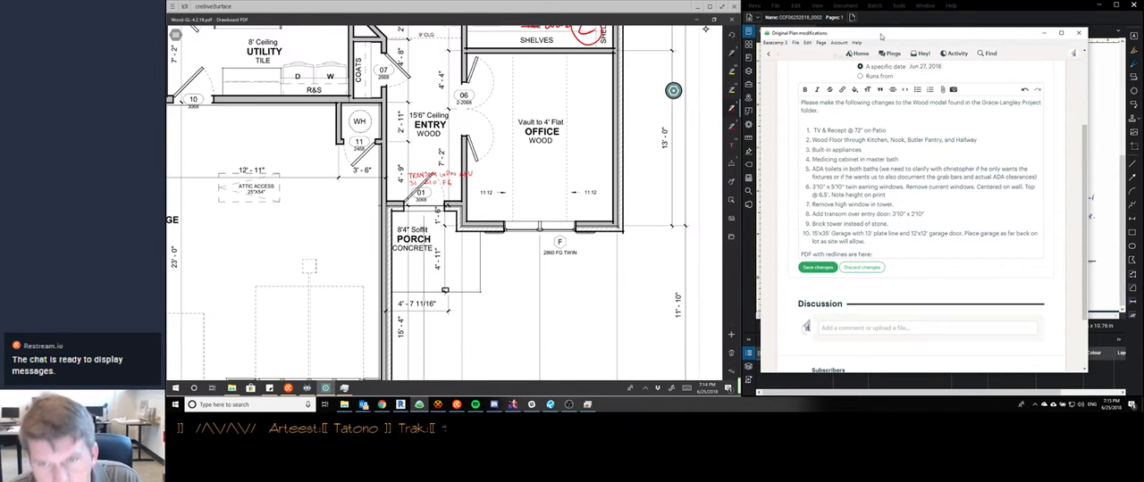
scroll(444, 203, "down", 5)
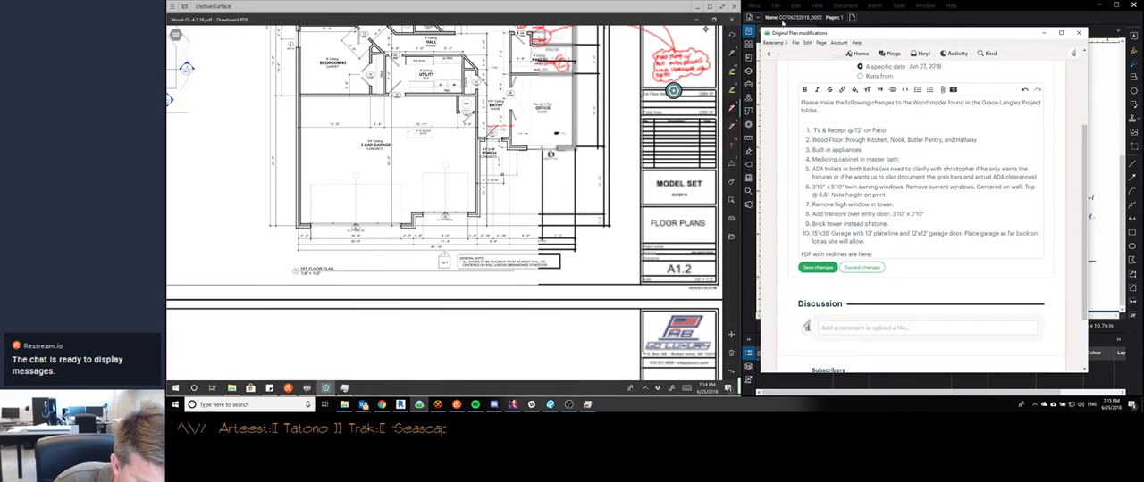
scroll(444, 202, "down", 8)
scroll(444, 202, "up", 3)
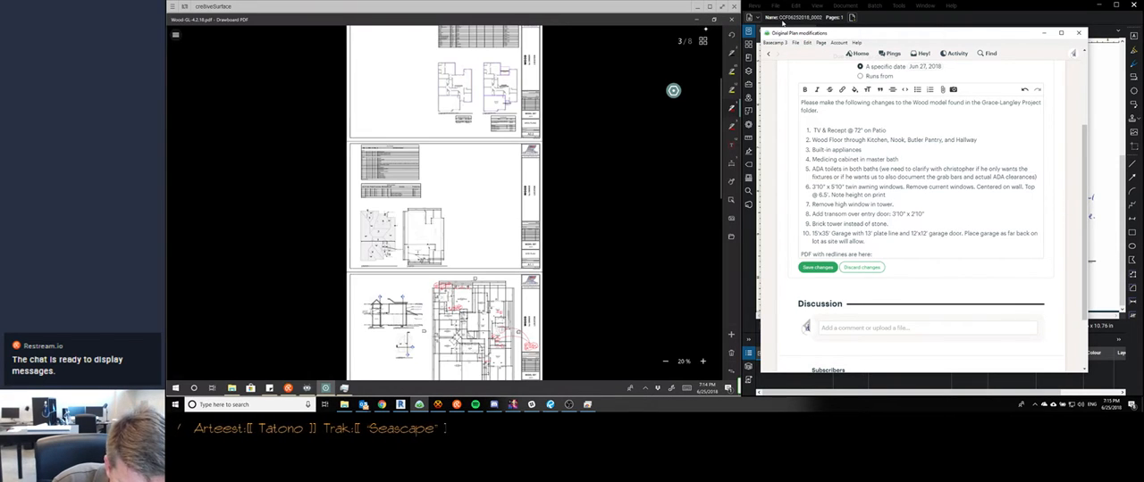
scroll(444, 202, "up", 6)
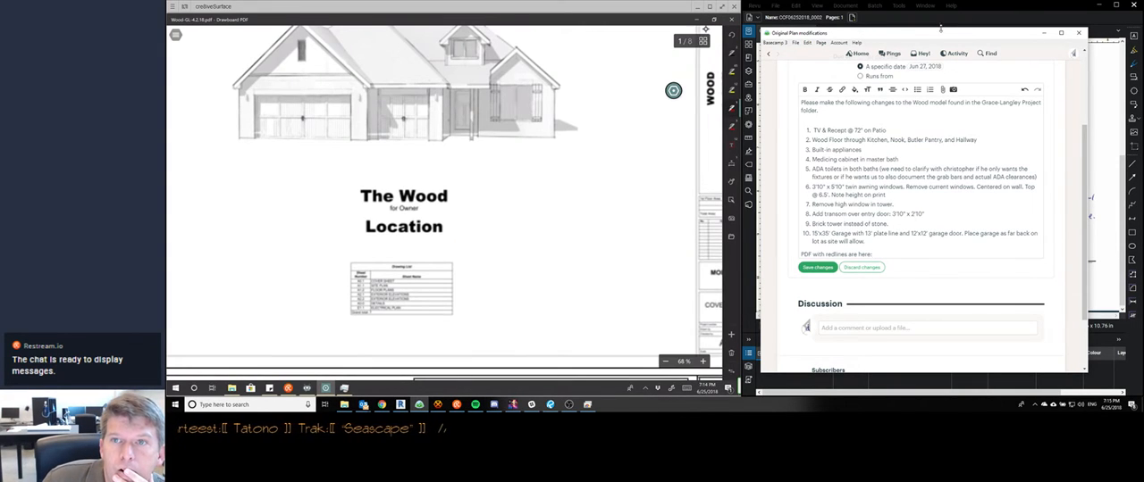
left_click(990, 6)
scroll(934, 154, "up", 4)
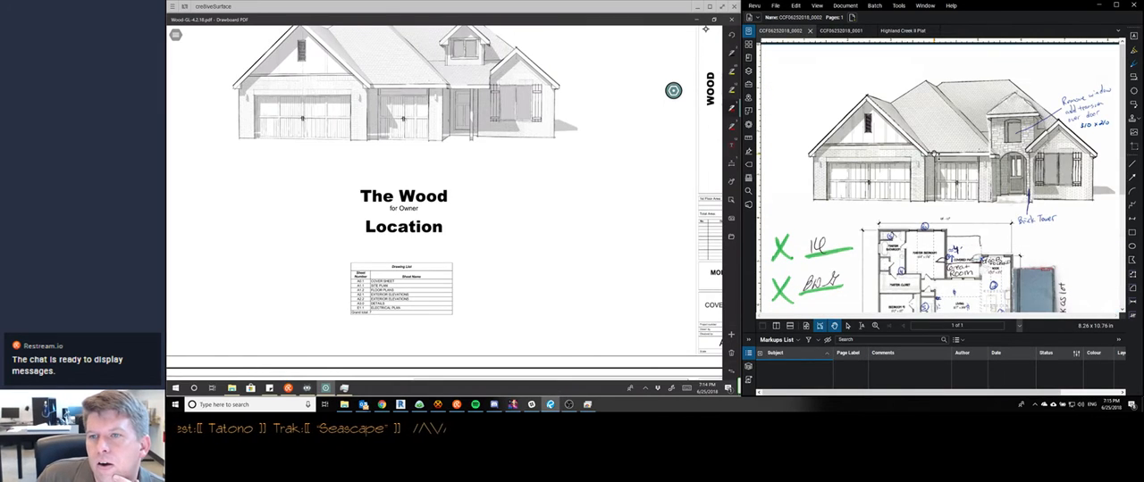
scroll(934, 154, "down", 5)
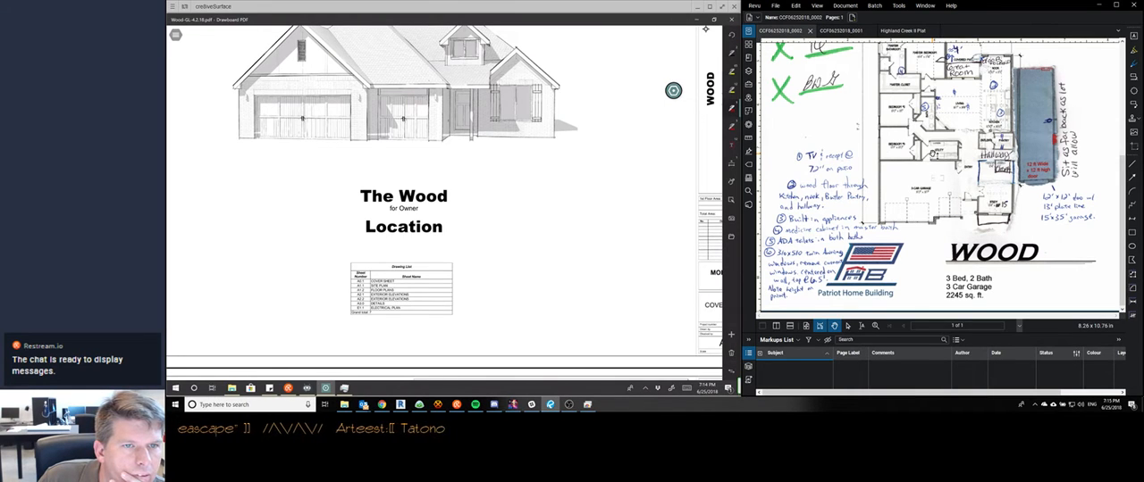
mouse_move(344, 387)
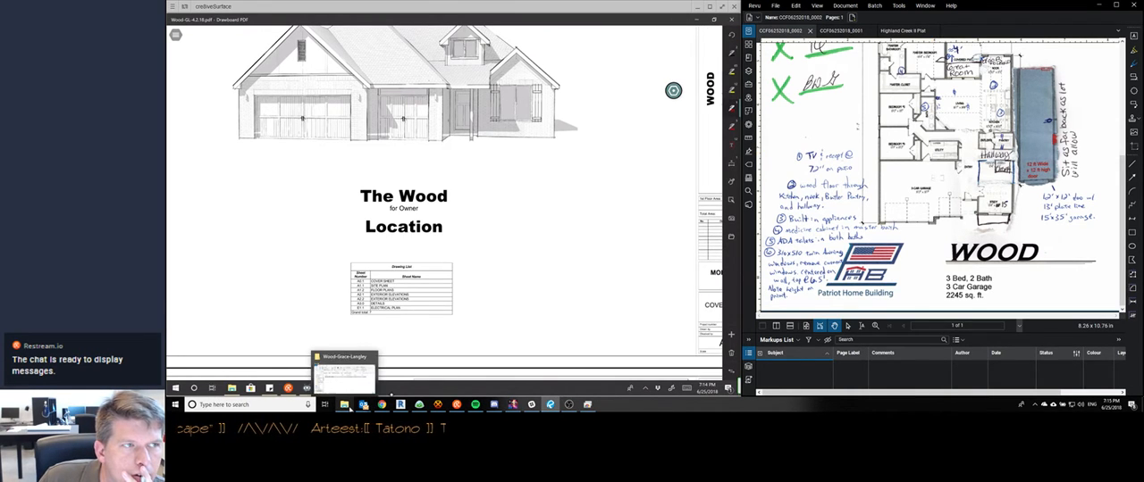
left_click(356, 369)
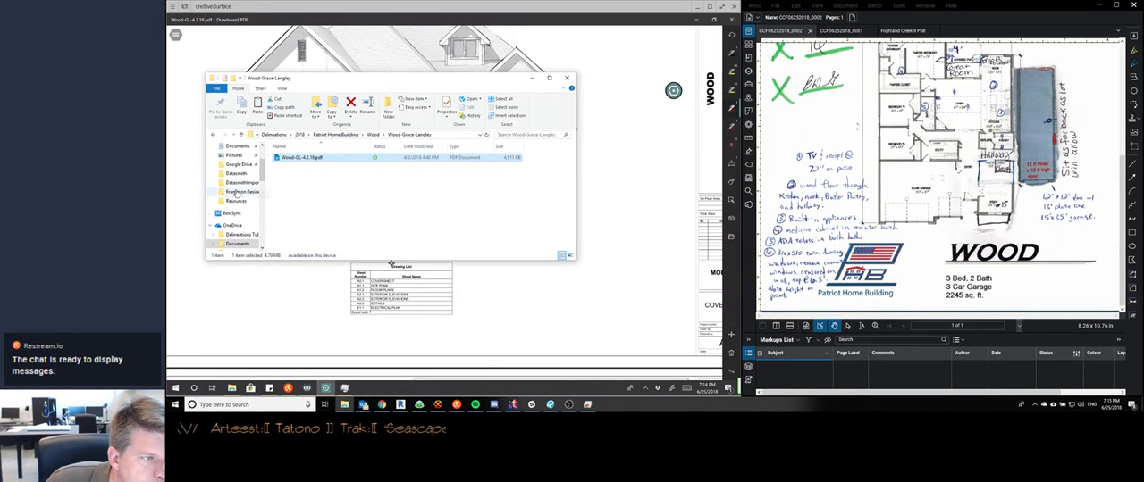
scroll(235, 193, "down", 4)
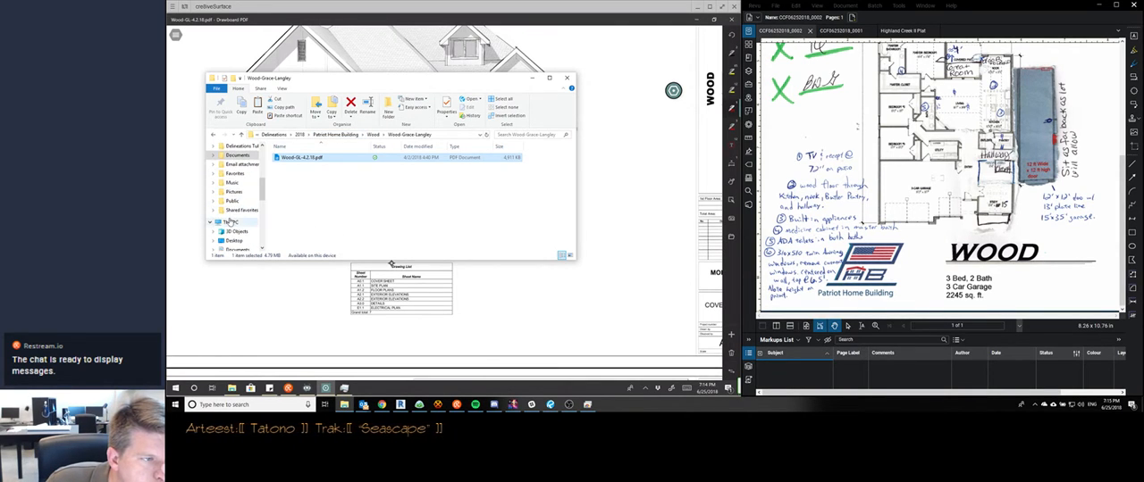
scroll(231, 221, "up", 8)
left_click(213, 137)
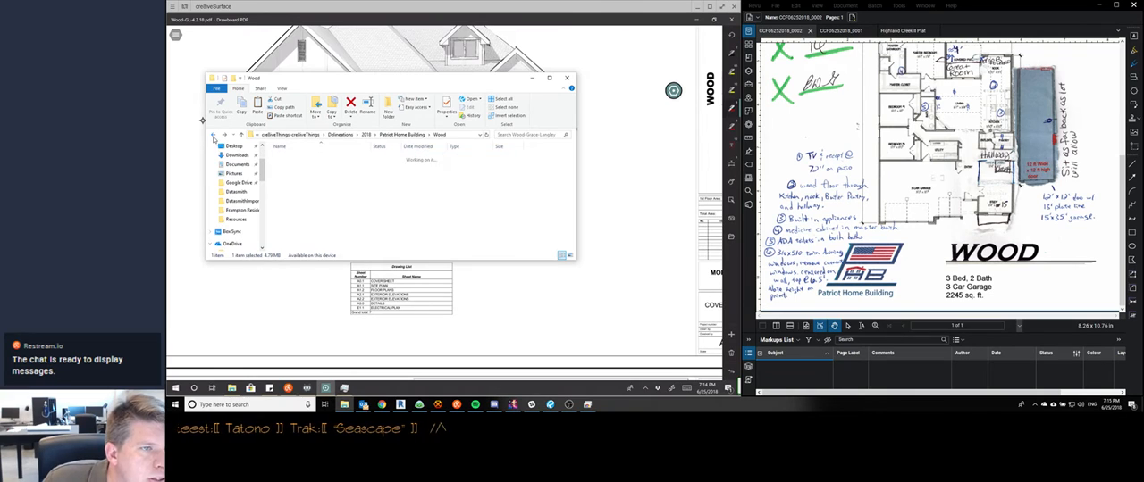
left_click(214, 137)
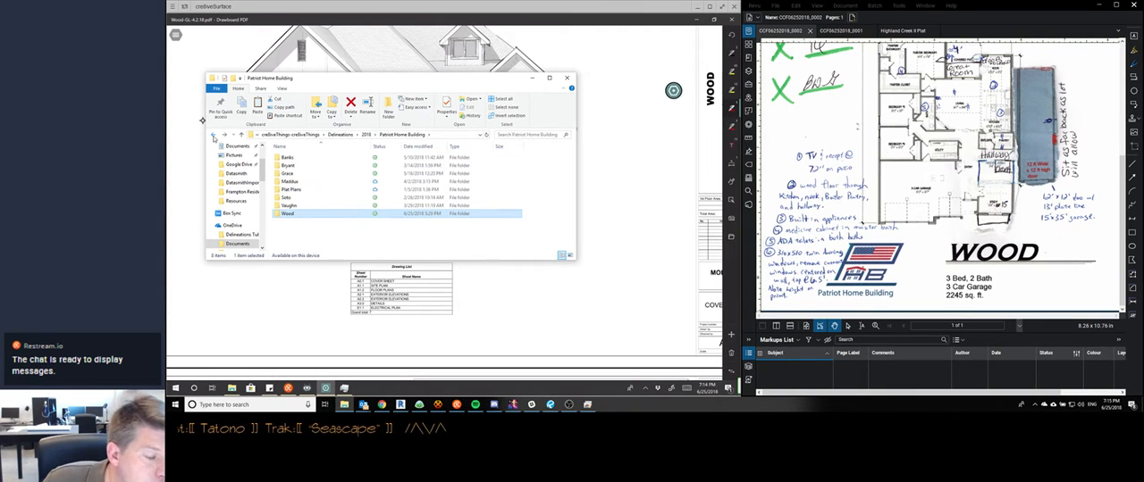
left_click(214, 137)
left_click(214, 137)
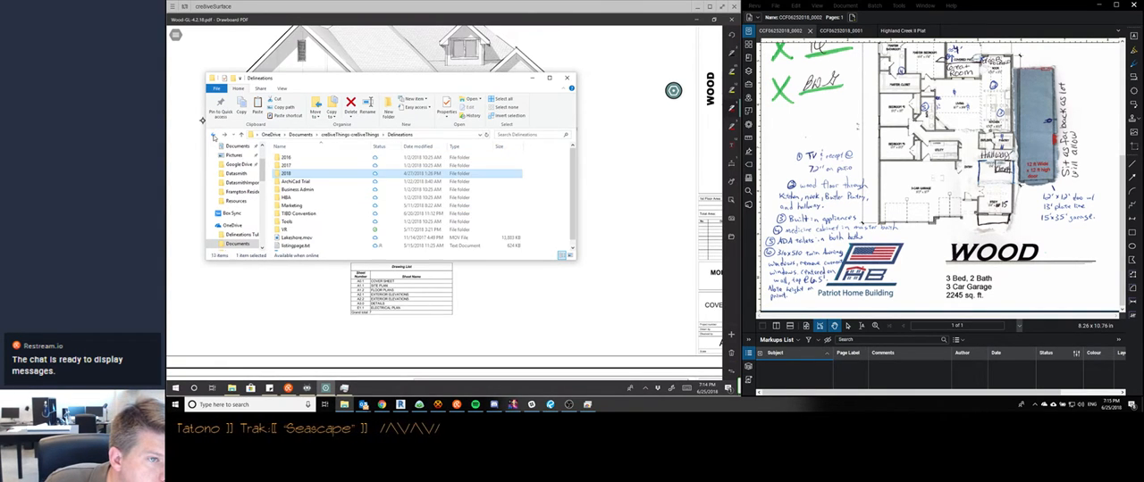
left_click(214, 137)
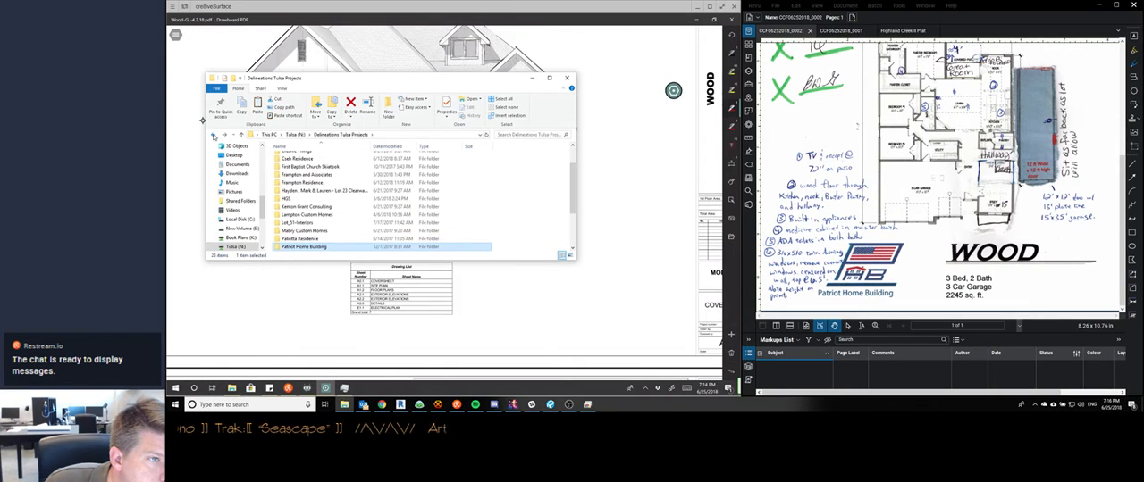
left_click(213, 136)
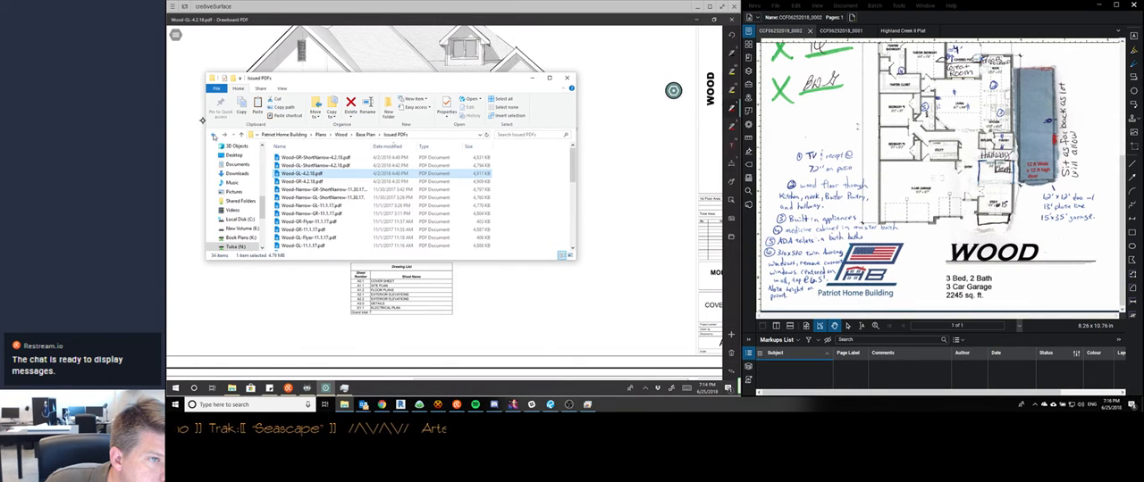
Open Wood-GL-Flyer-11.1.17.pdf in Revu and look through the neighbouring issued PDFs
left_click(326, 239)
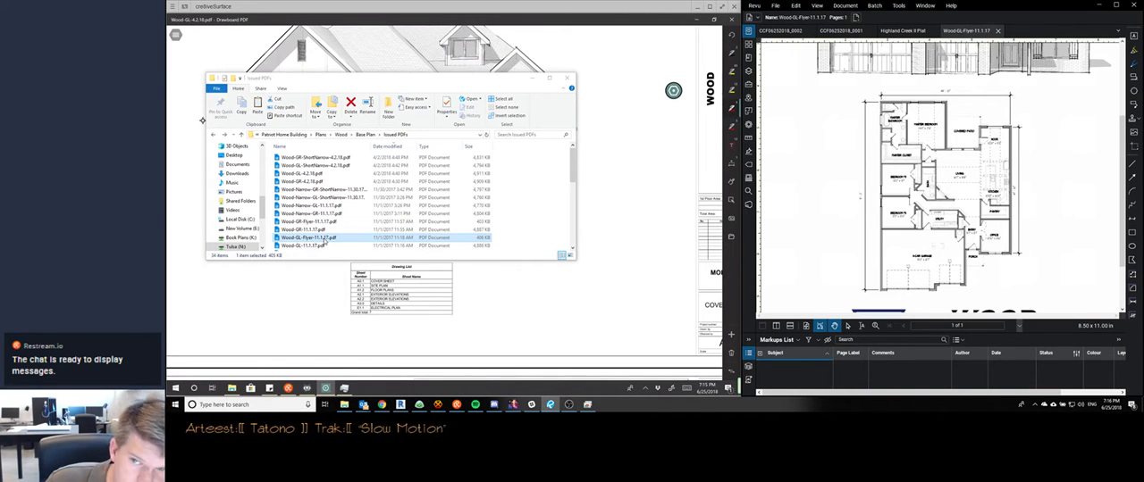
scroll(324, 241, "down", 1)
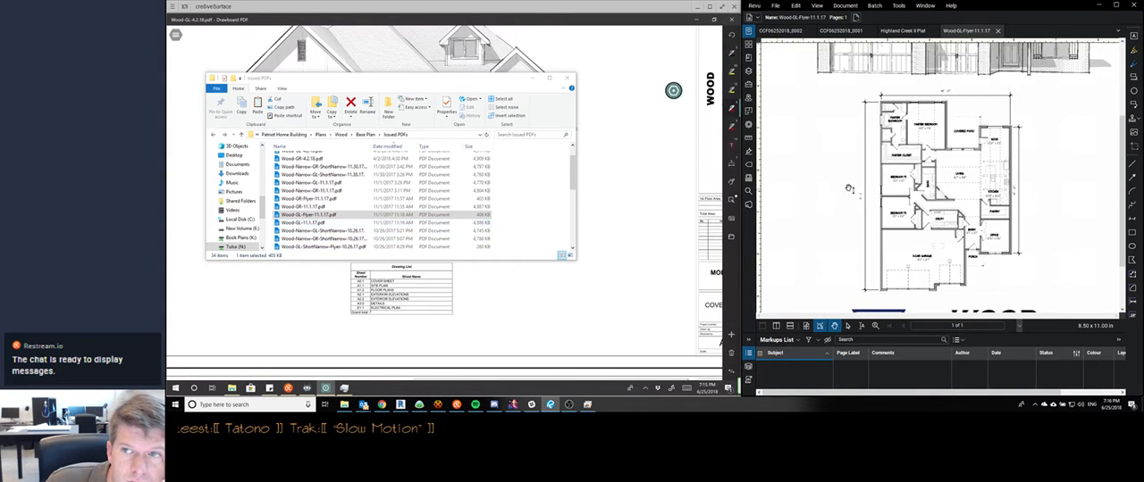
scroll(868, 184, "up", 3)
scroll(871, 186, "up", 2)
scroll(880, 188, "down", 4)
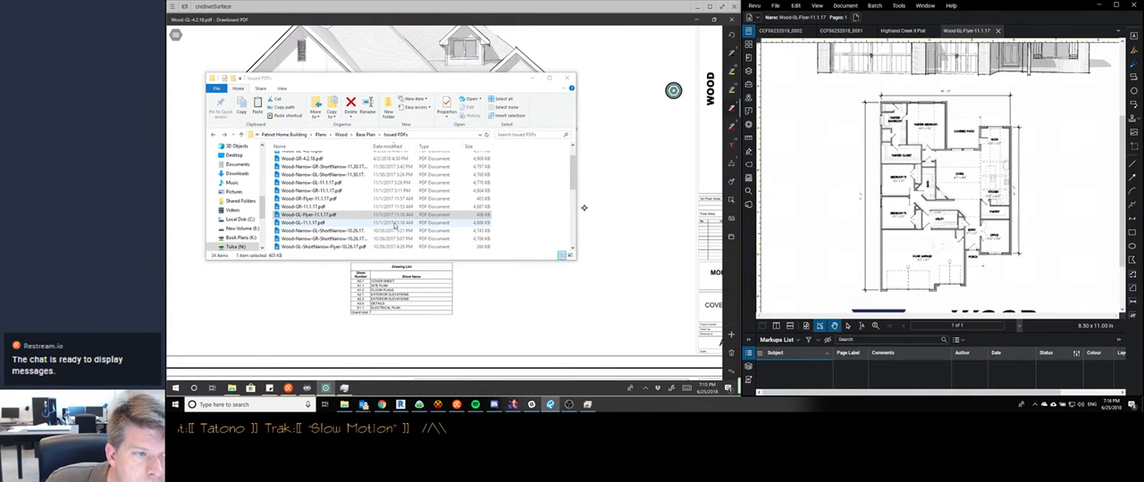
Compare the issued flyer's front elevation and floor plan with the scanned redline CCF06252018_0002 and its handwritten notes
scroll(887, 191, "up", 2)
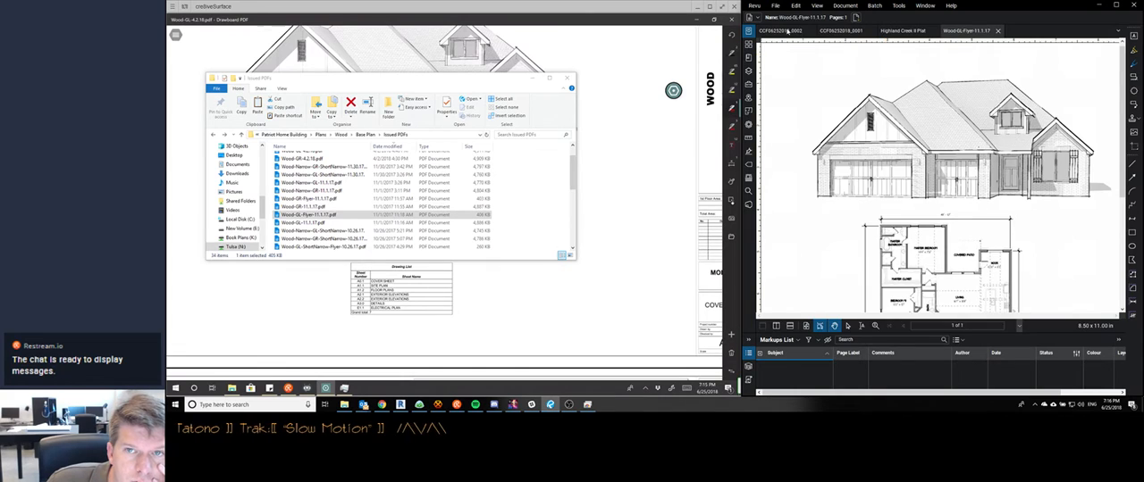
left_click(780, 30)
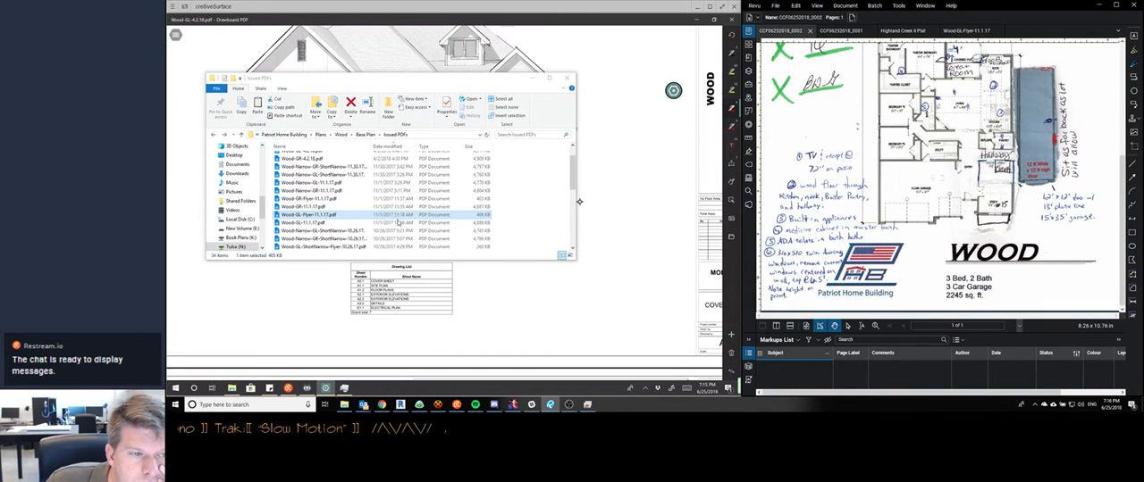
left_click(969, 31)
scroll(965, 170, "down", 3)
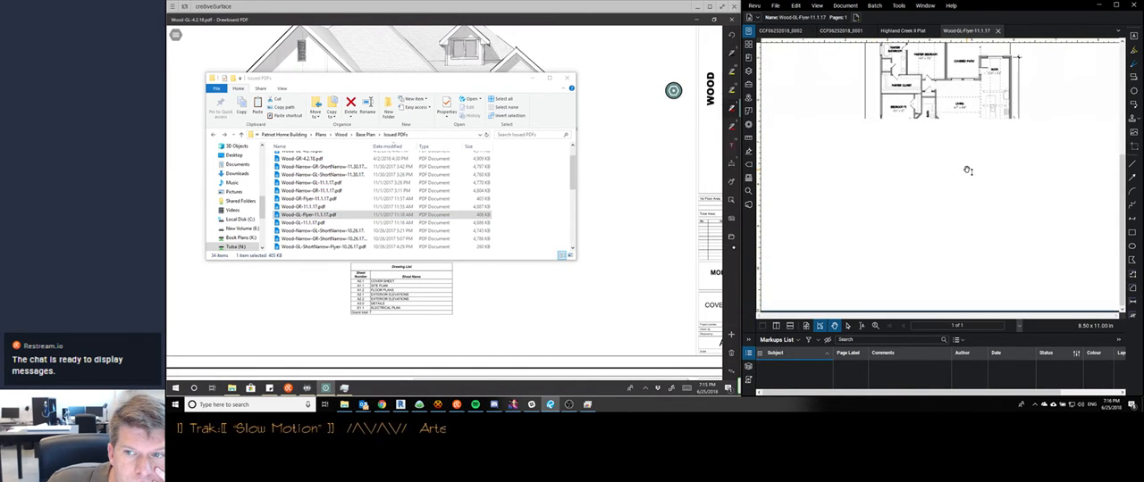
scroll(965, 170, "up", 3)
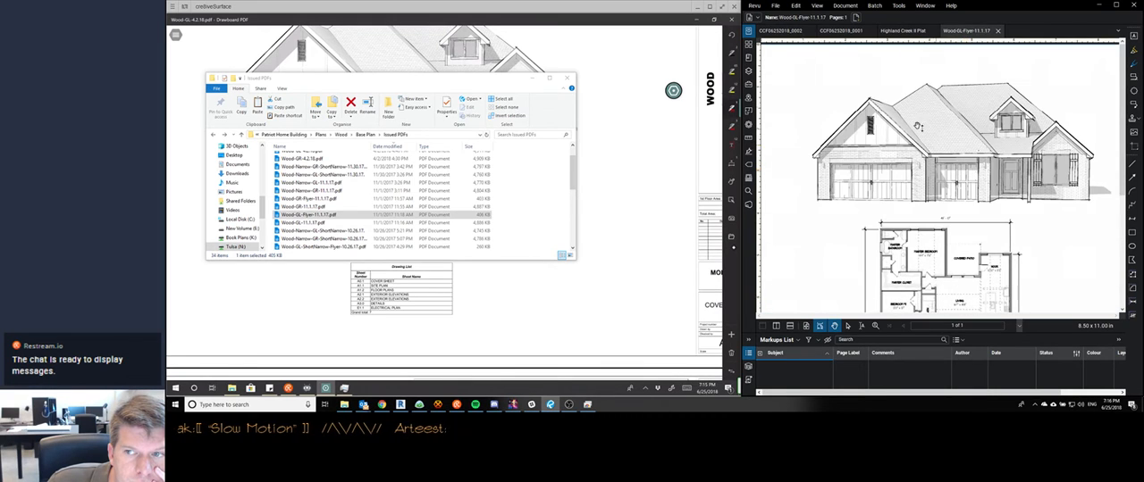
left_click(781, 32)
scroll(905, 184, "up", 5)
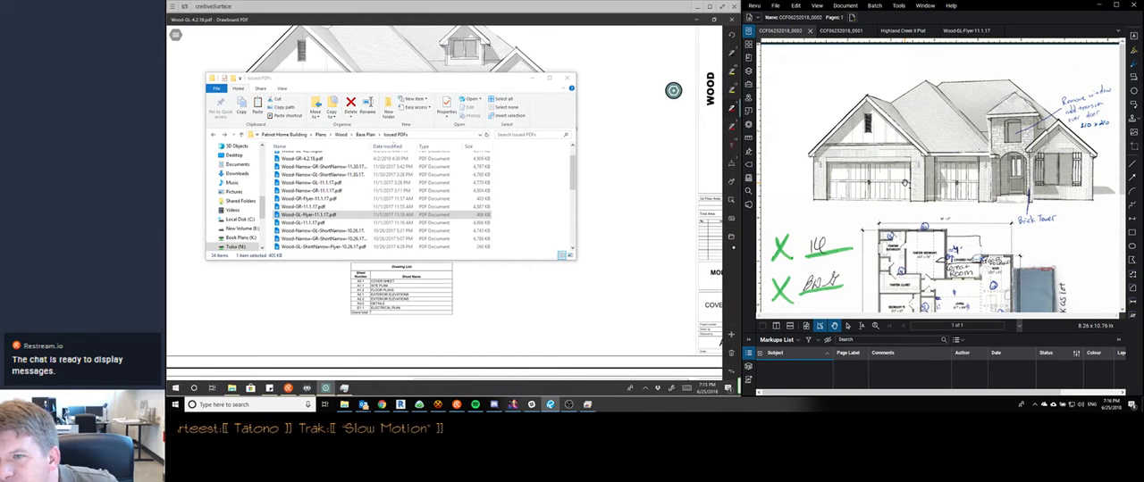
scroll(905, 183, "down", 5)
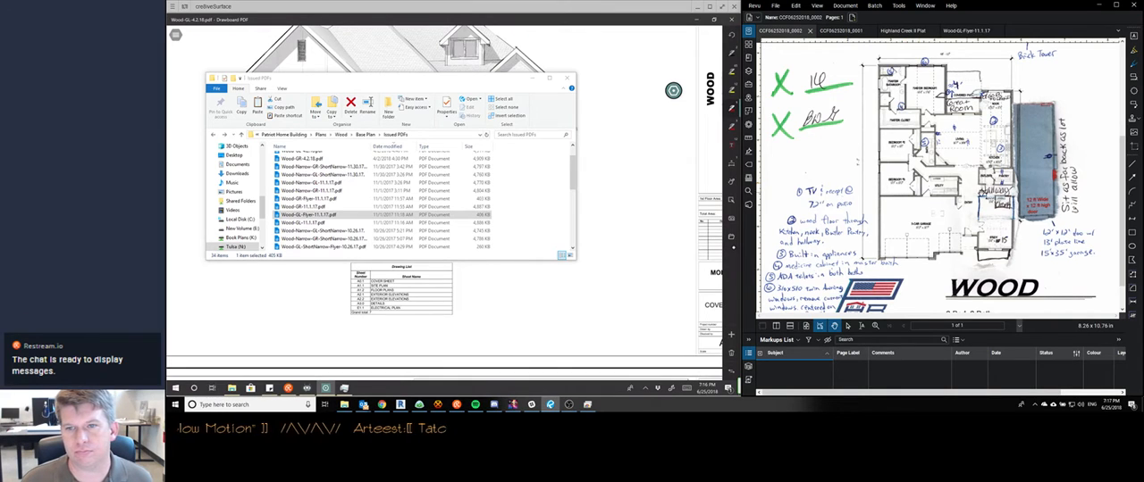
scroll(956, 221, "up", 5)
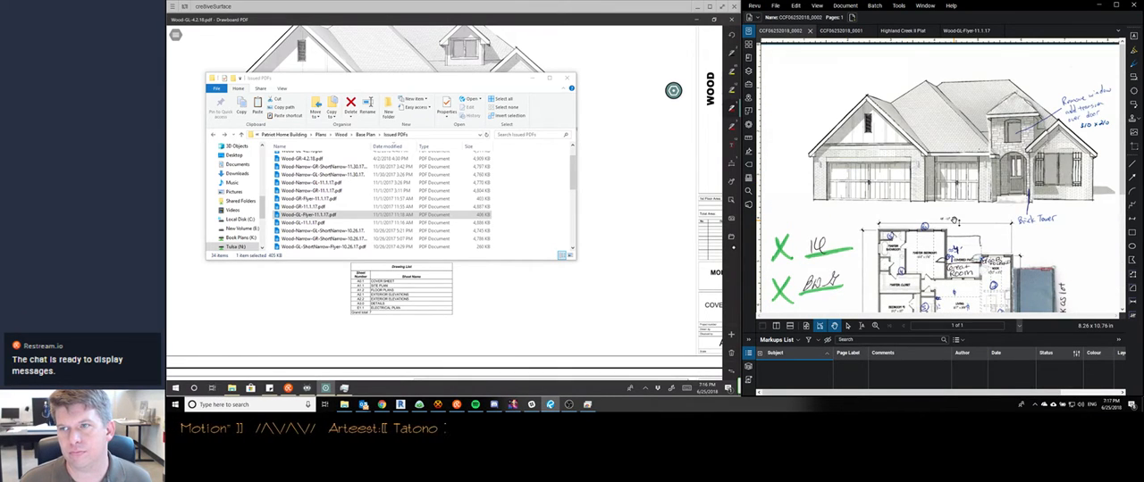
scroll(941, 178, "down", 5)
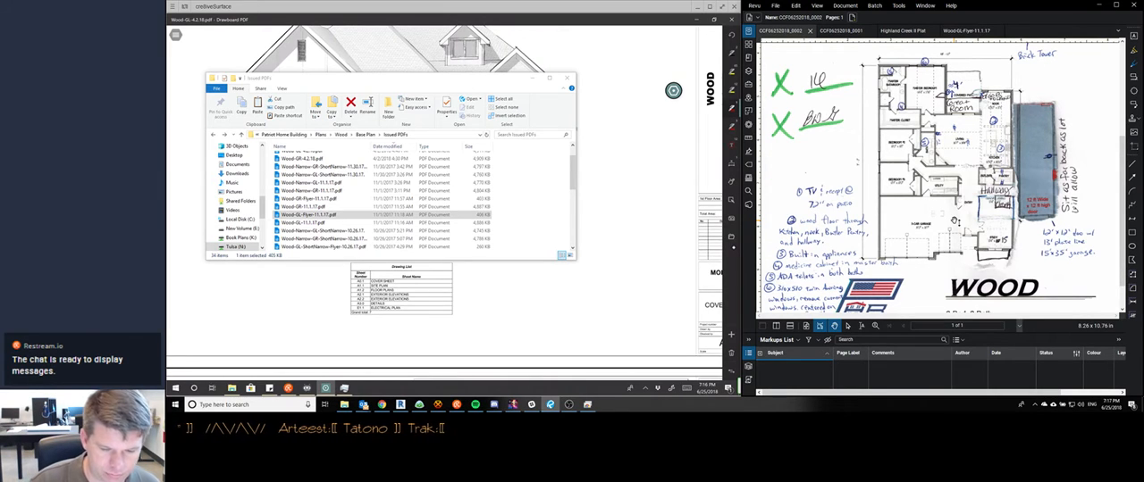
scroll(465, 321, "down", 3)
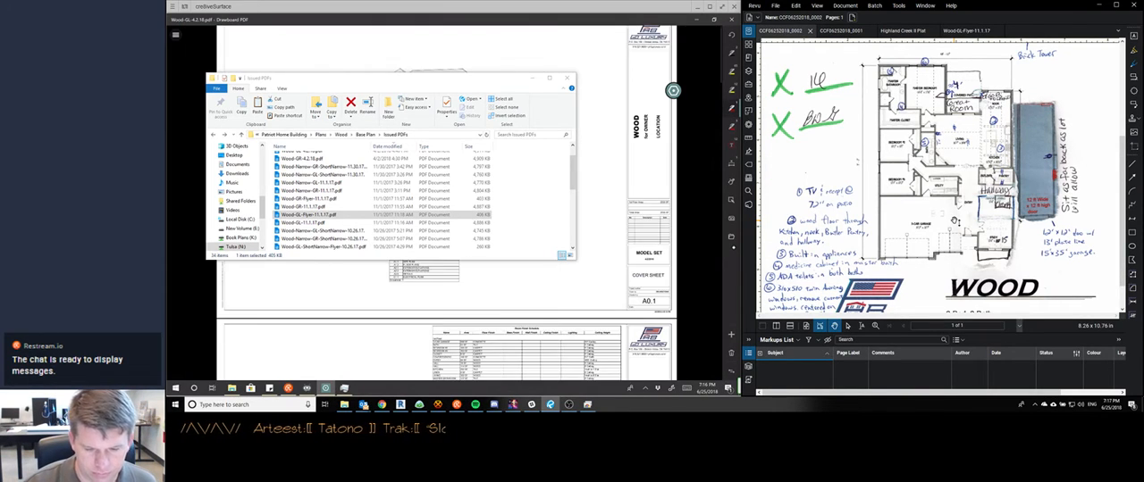
Write the red note "310x210 TRANSOM WDW ABOVE ENTRY DOOR" beside the cover sheet's front elevation and draw a cloud around it
scroll(465, 321, "up", 5)
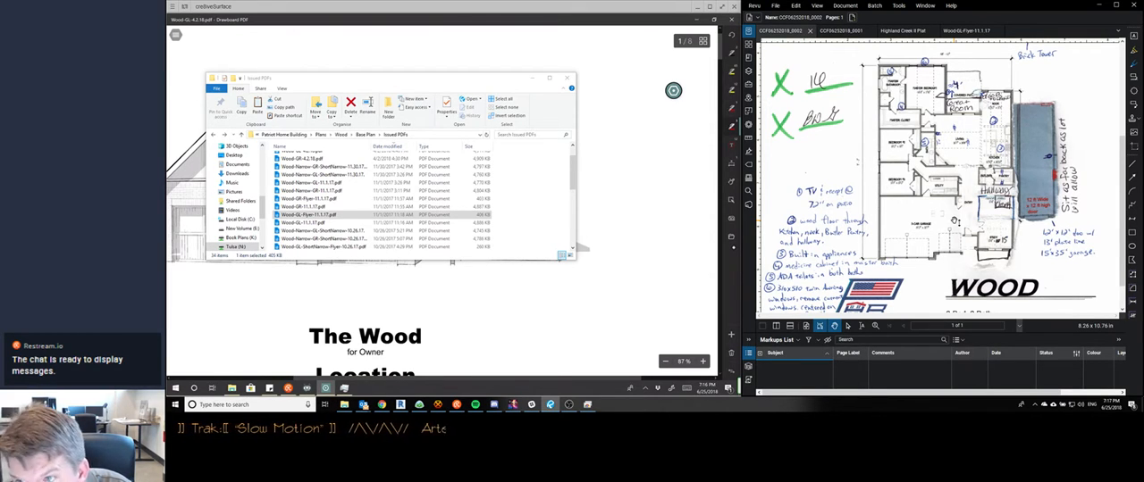
scroll(955, 221, "up", 3)
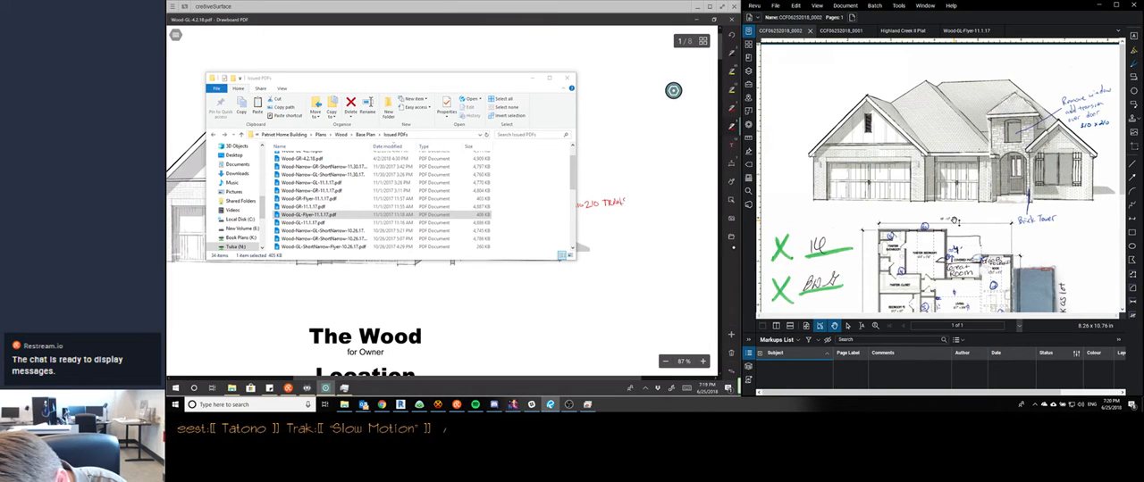
left_click_drag(628, 199, 629, 200)
left_click_drag(632, 204, 649, 198)
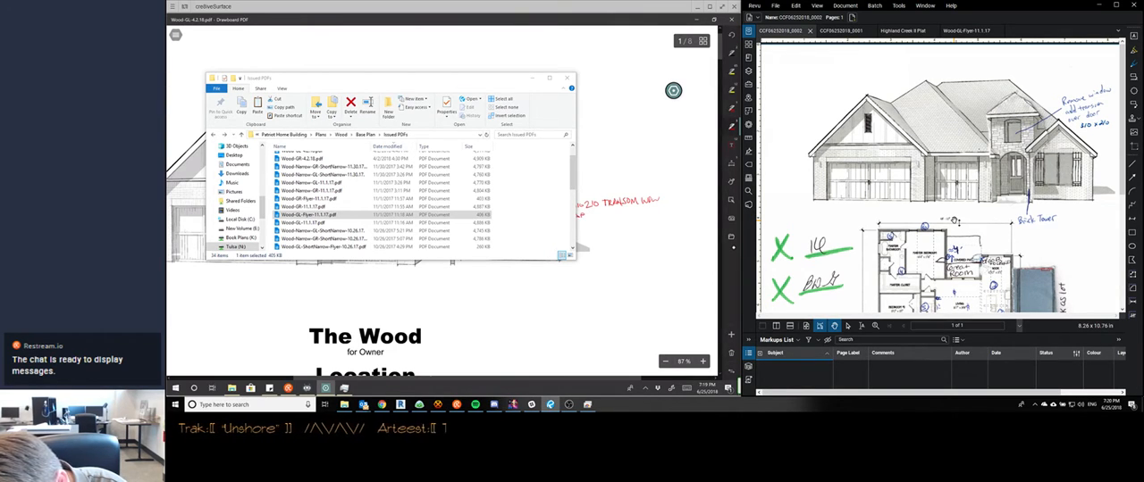
left_click_drag(586, 216, 615, 220)
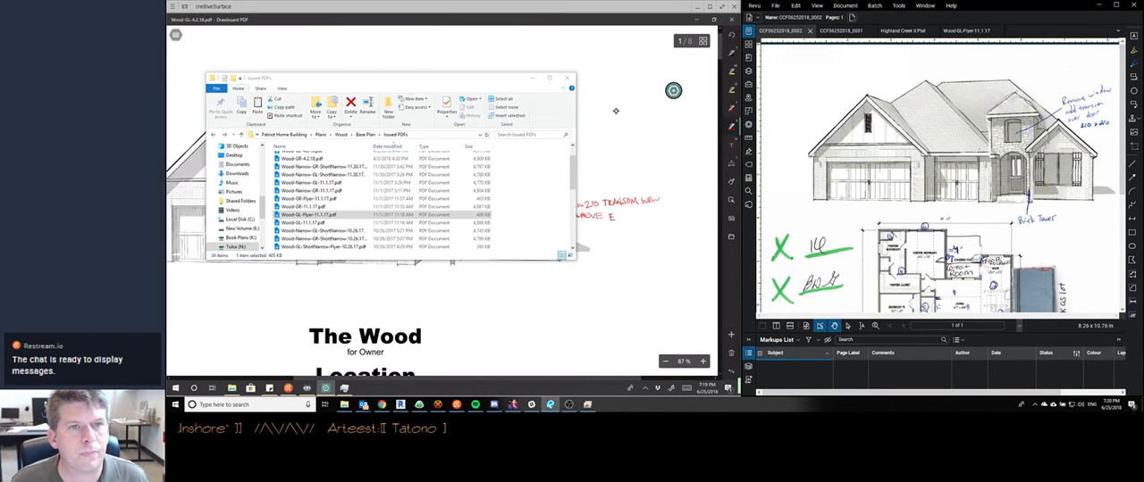
left_click(534, 77)
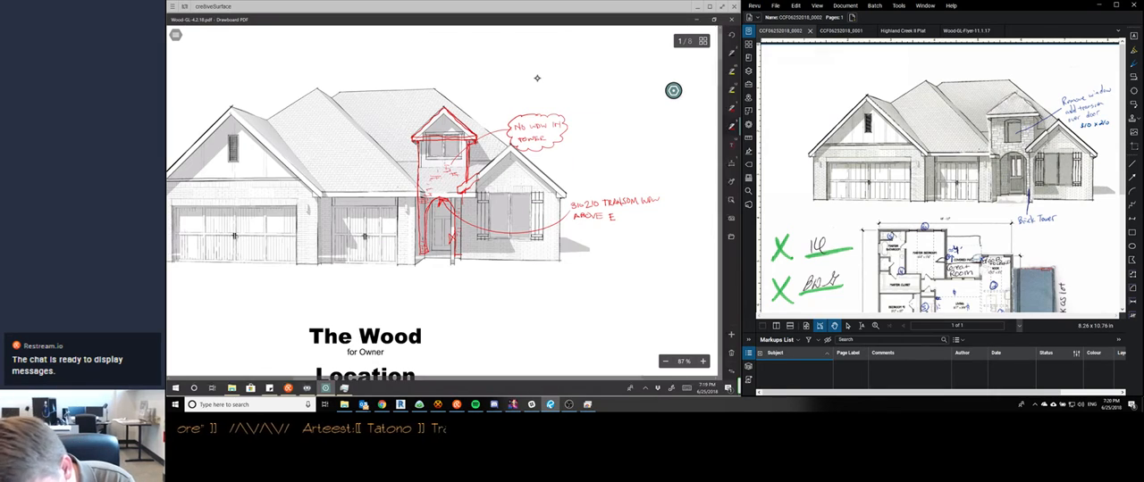
left_click_drag(620, 213, 631, 220)
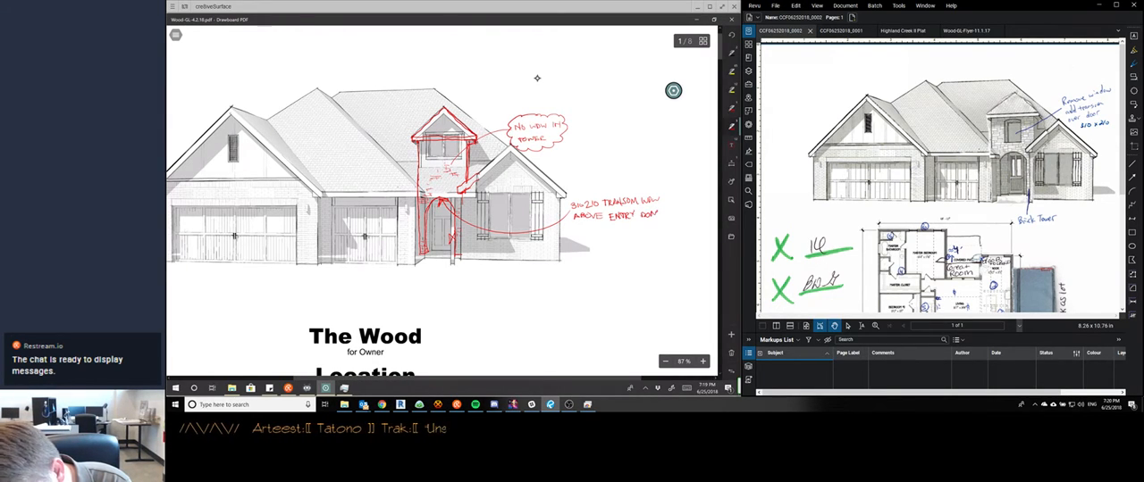
mouse_move(614, 191)
left_mouse_down()
mouse_move(648, 190)
mouse_move(673, 222)
mouse_move(620, 233)
mouse_move(570, 218)
mouse_move(616, 191)
left_mouse_up()
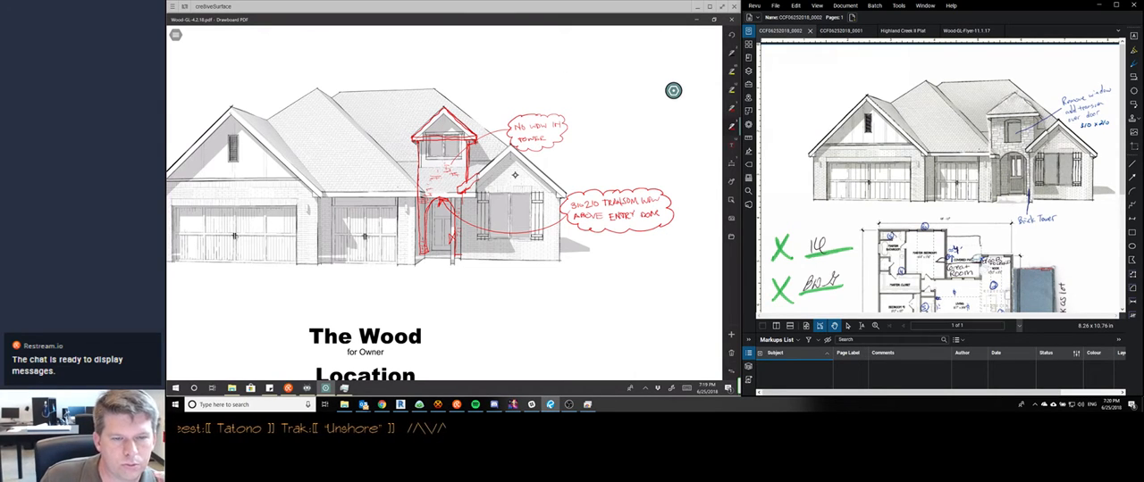
Tag the clouded tower window note with a circled 7 and the transom note with a circled 8, matching the Basecamp list
scroll(513, 174, "down", 2)
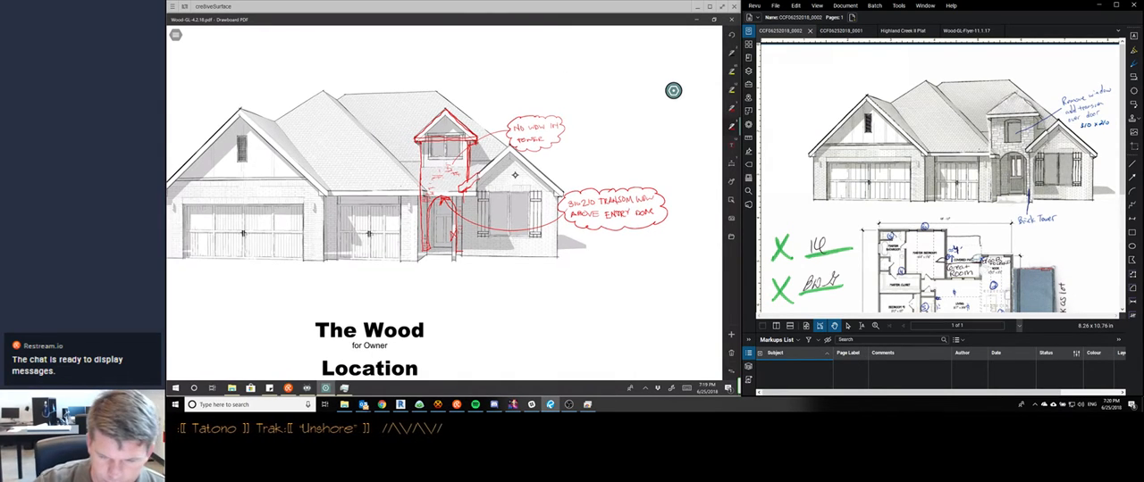
scroll(515, 174, "up", 1)
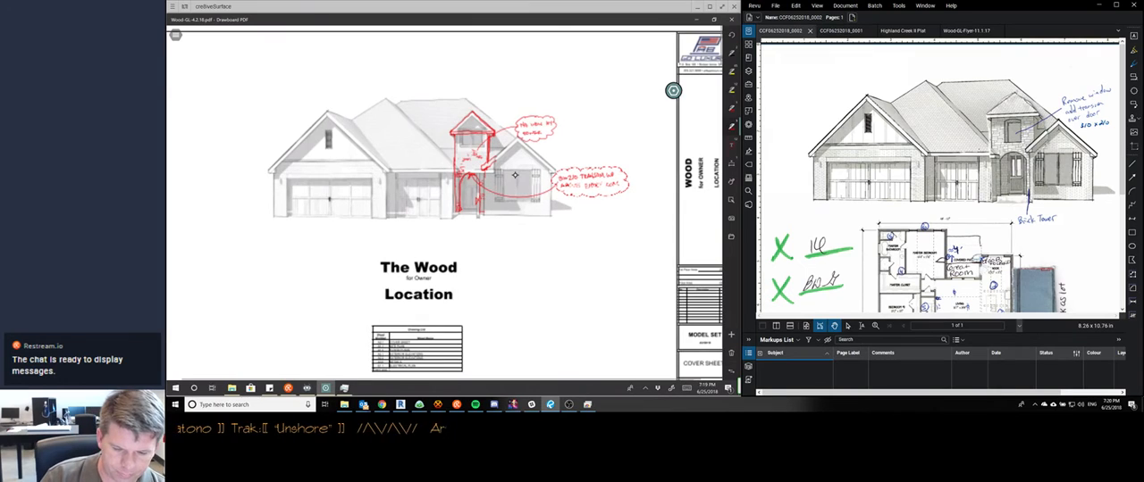
scroll(514, 174, "down", 1)
scroll(515, 174, "down", 1)
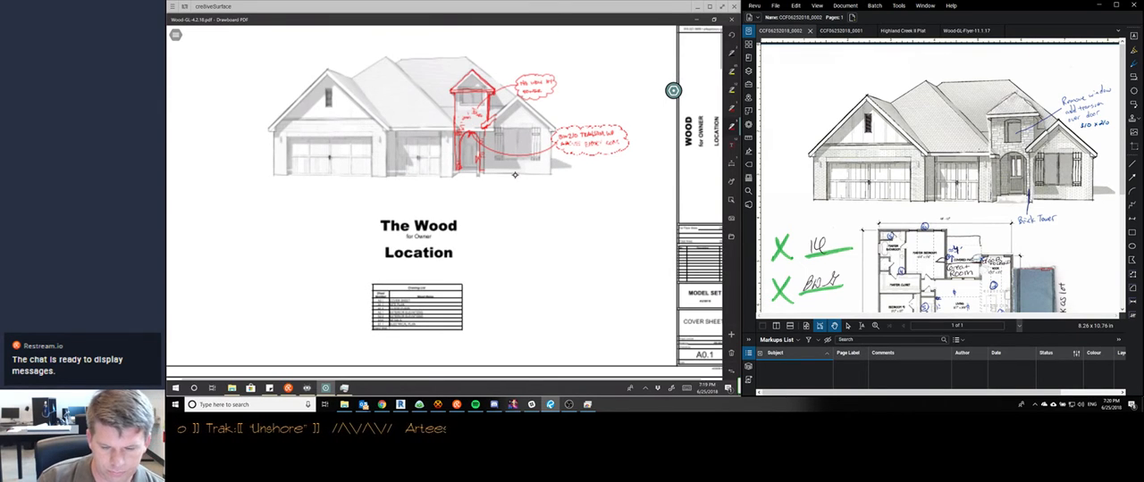
scroll(514, 174, "down", 3)
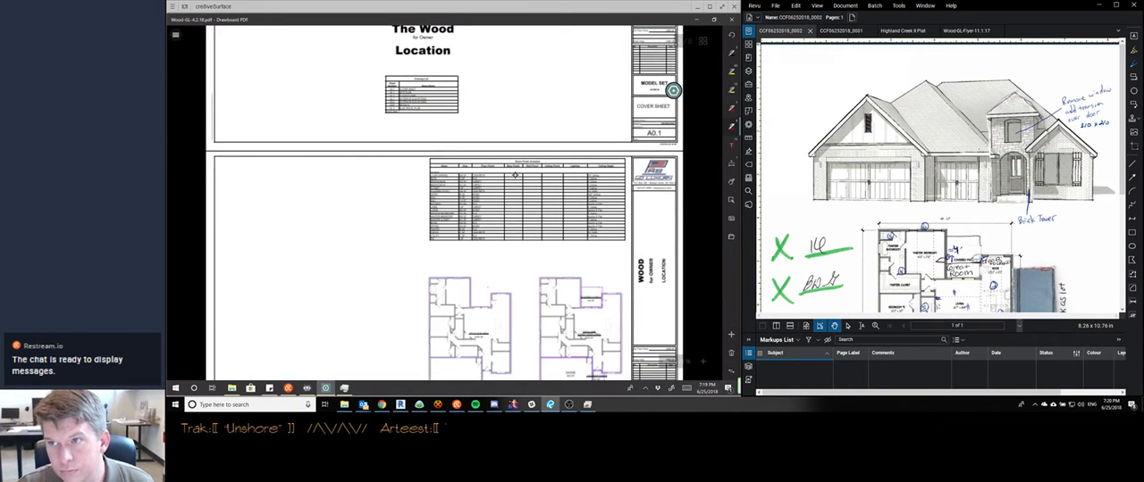
scroll(515, 175, "up", 3)
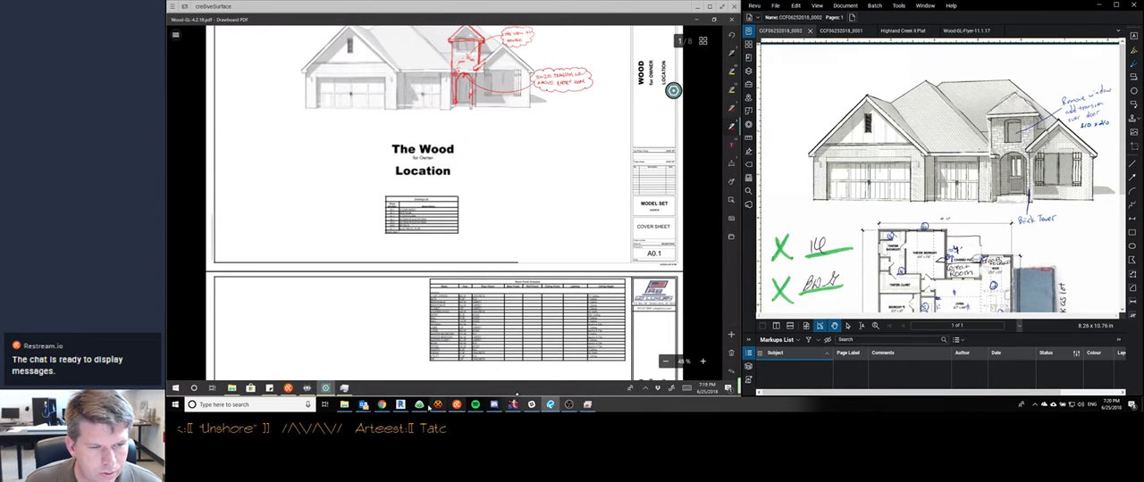
left_click(420, 406)
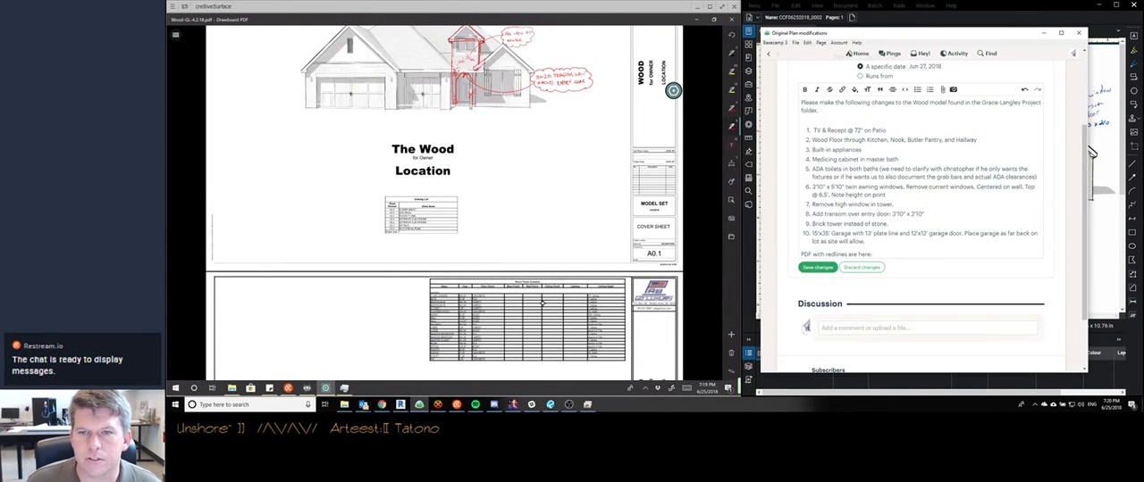
scroll(542, 303, "up", 1)
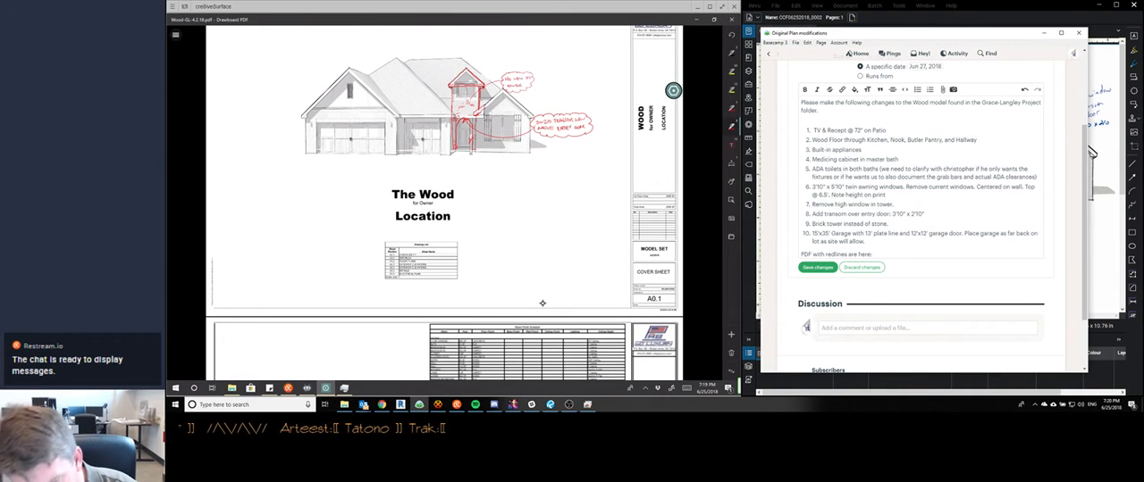
left_click_drag(534, 65, 538, 62)
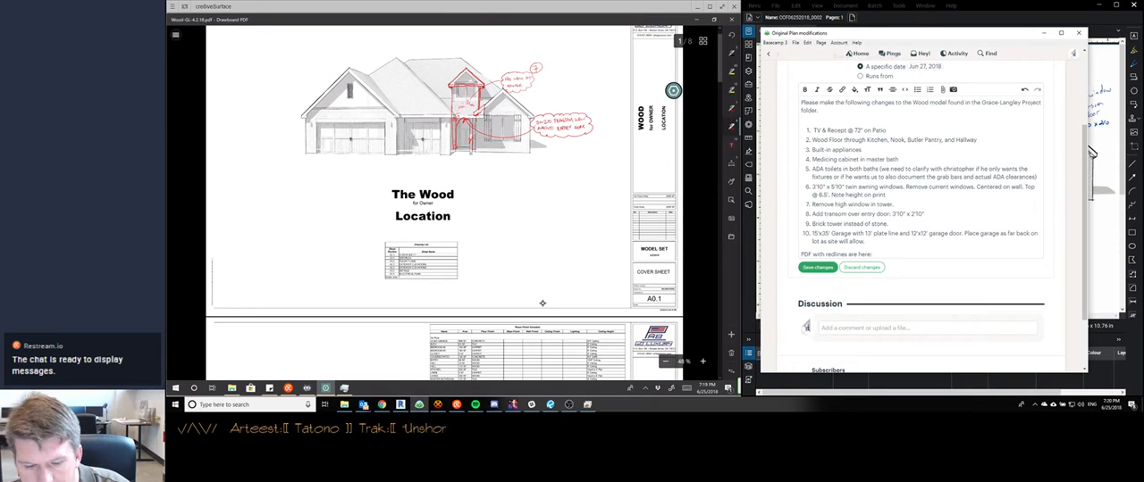
left_click_drag(595, 106, 594, 107)
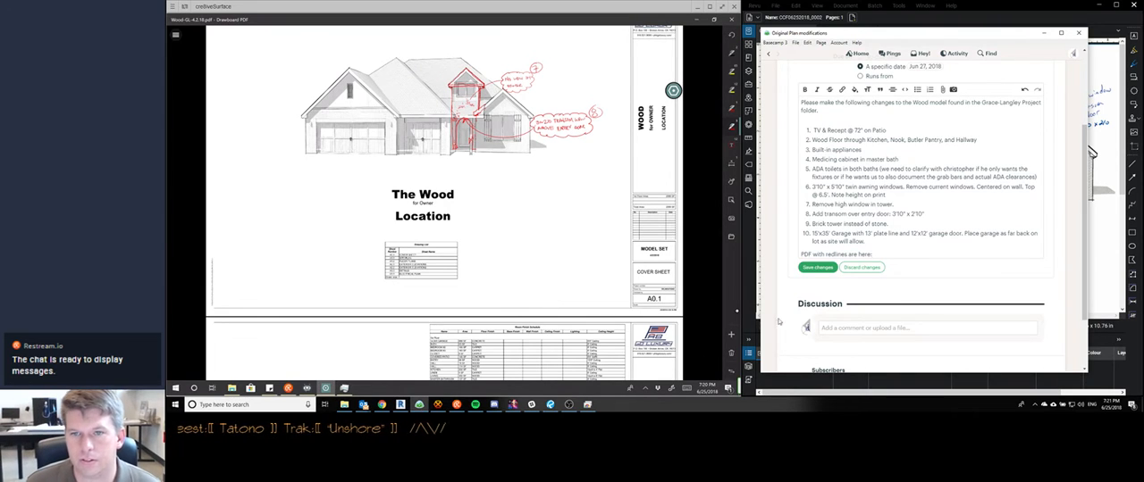
Reword item 9 of the Basecamp to-do's change list to "Add Brick tower."
left_click(814, 224)
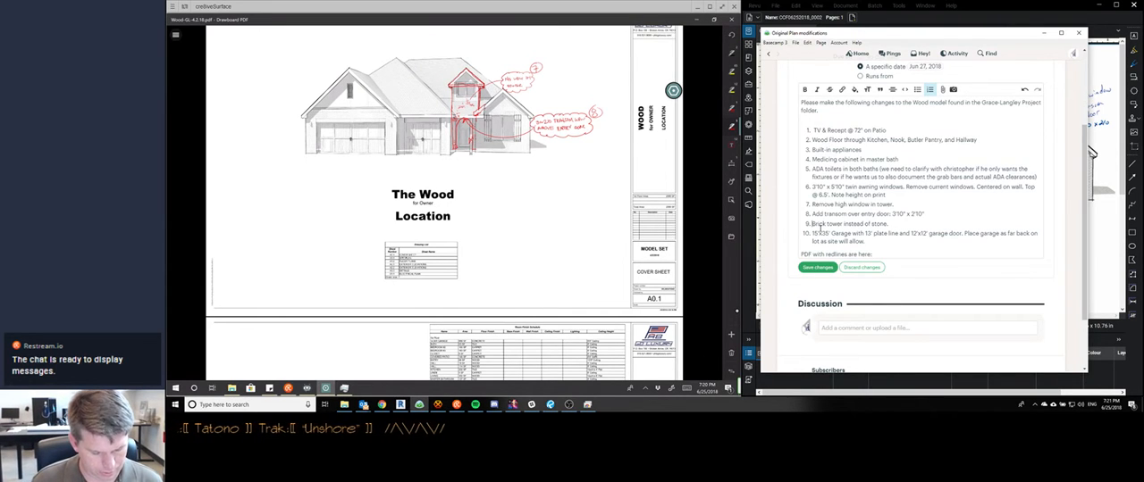
type("Add")
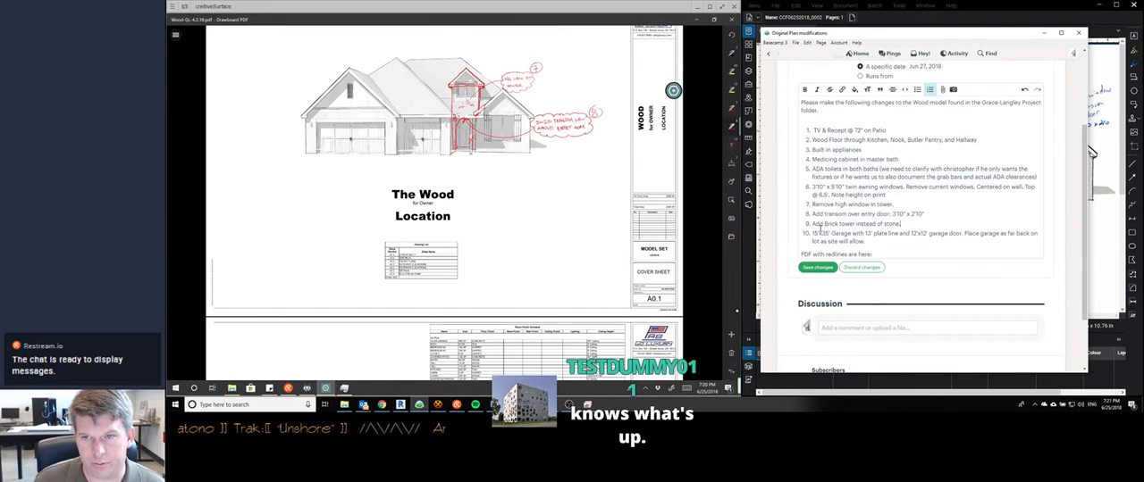
key("End")
key("BackSpace")
key("BackSpace")
key("BackSpace")
key("BackSpace")
key("BackSpace")
key("BackSpace")
key("BackSpace")
key("BackSpace")
key("BackSpace")
key("BackSpace")
key("BackSpace")
key("BackSpace")
key("BackSpace")
key("BackSpace")
key("BackSpace")
key("BackSpace")
key("BackSpace")
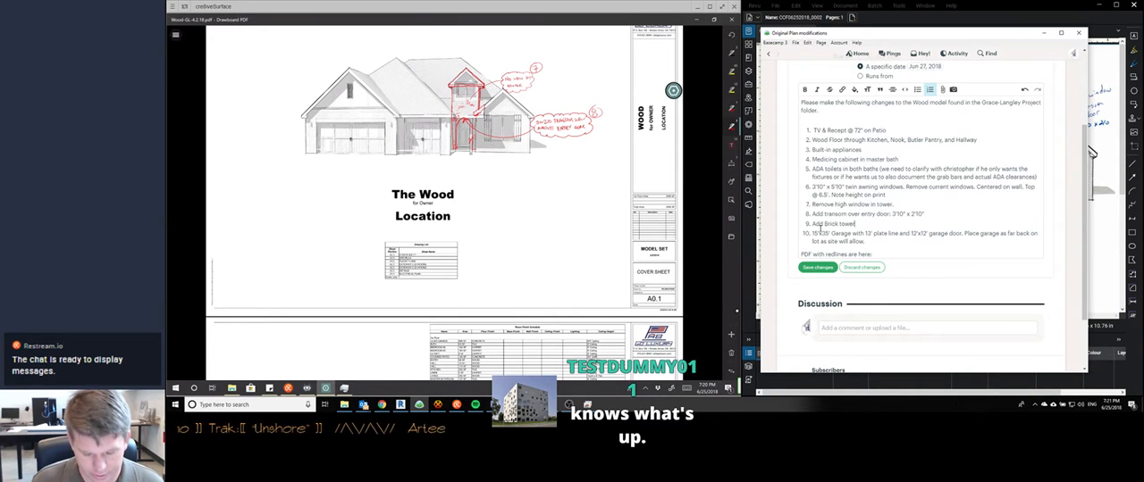
type(".")
Open the Restream chat and Streamlabs Chatbot windows, and check the chatbot's dashboard and console
mouse_move(457, 405)
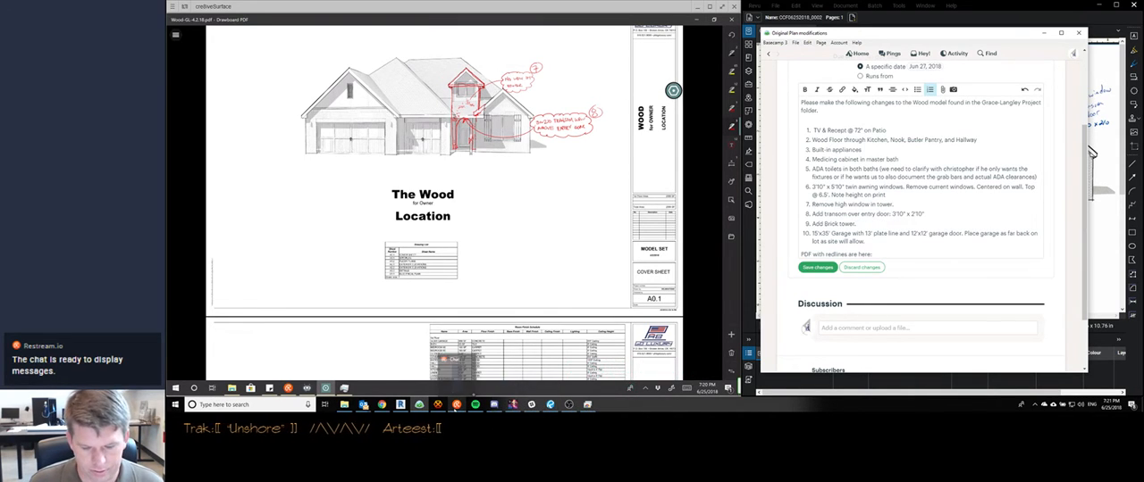
left_click(456, 405)
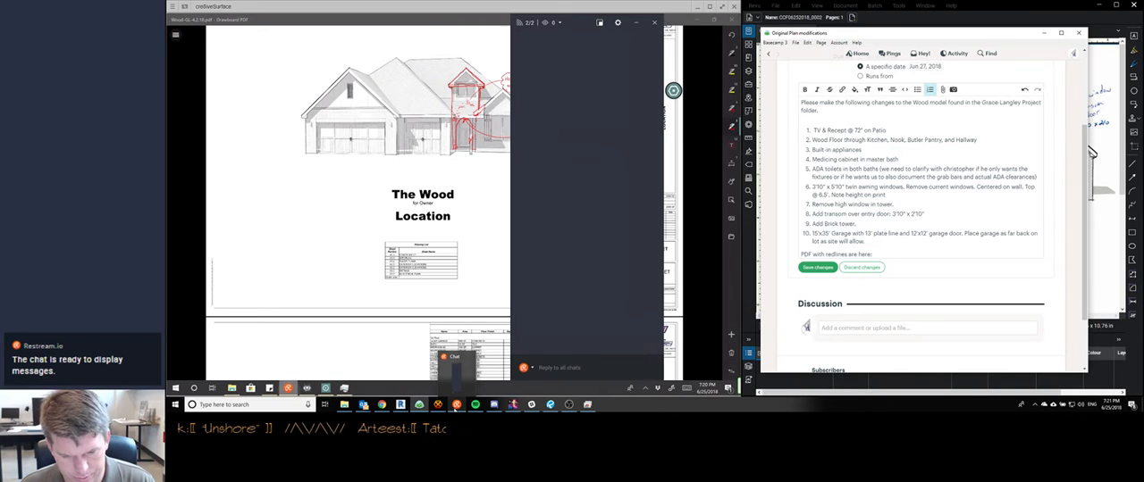
left_click(457, 405)
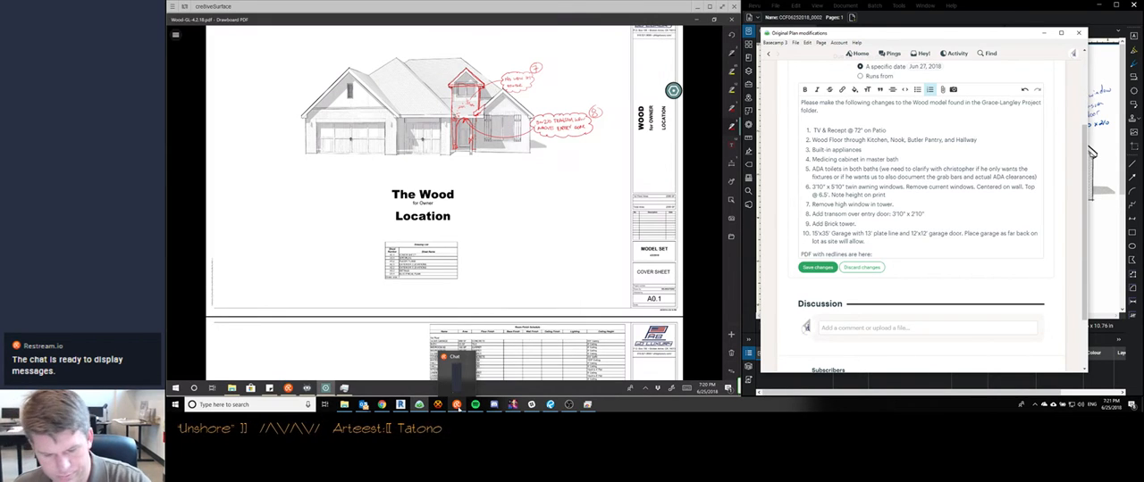
left_click(457, 404)
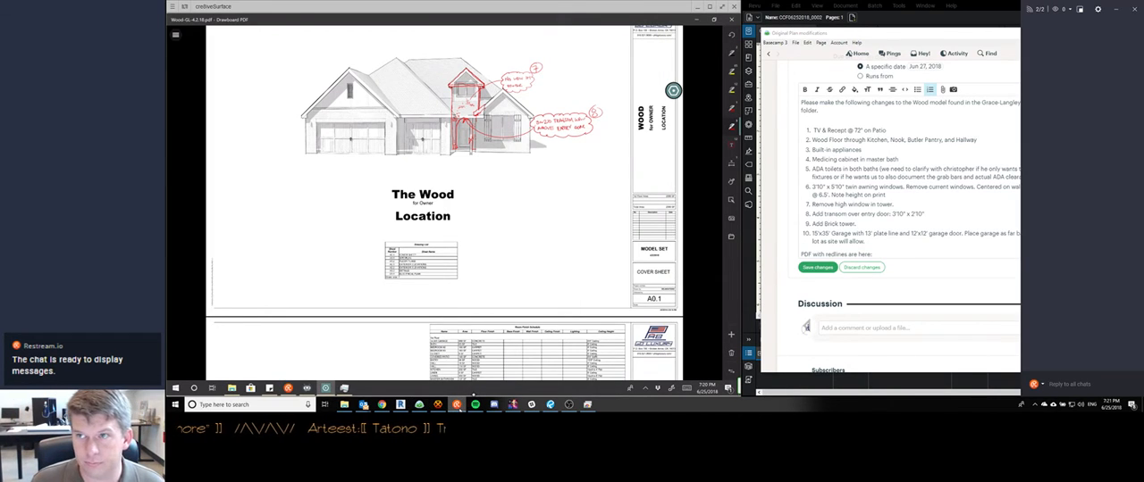
key("alt+Tab")
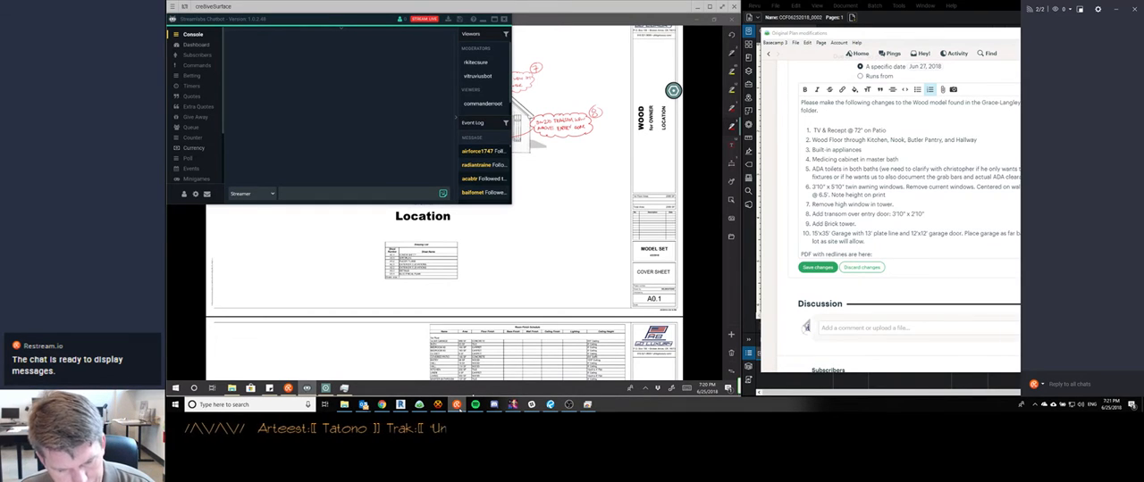
left_click(196, 45)
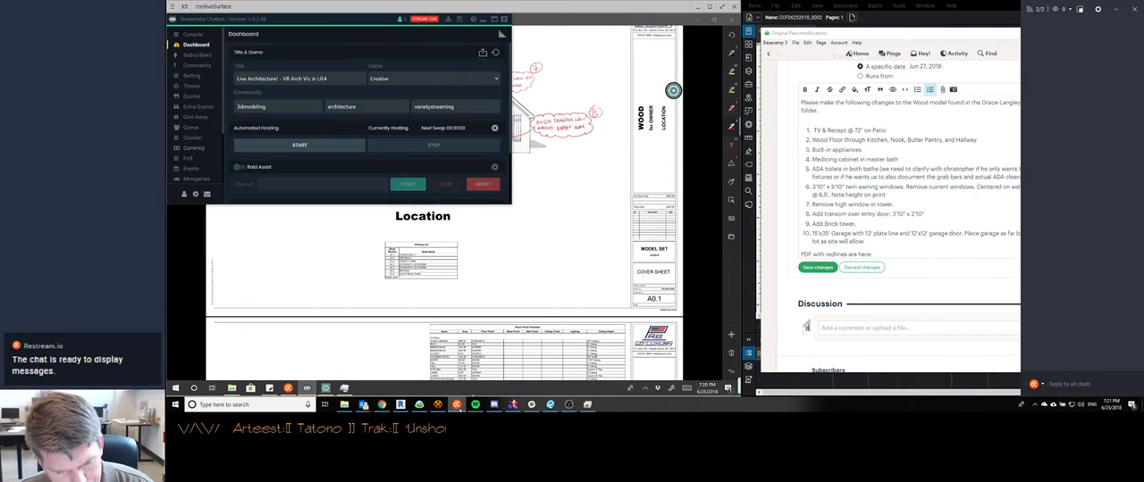
left_click(193, 35)
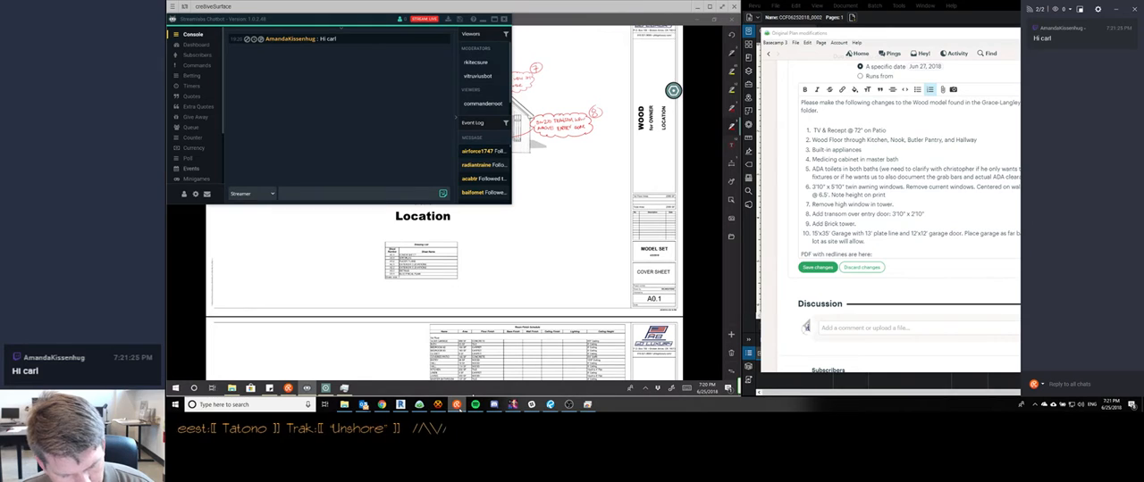
Read the incoming viewer messages in the Streamlabs Chatbot console, and minimize the chatbot window to return to the plan PDF
left_click(191, 168)
left_click(193, 34)
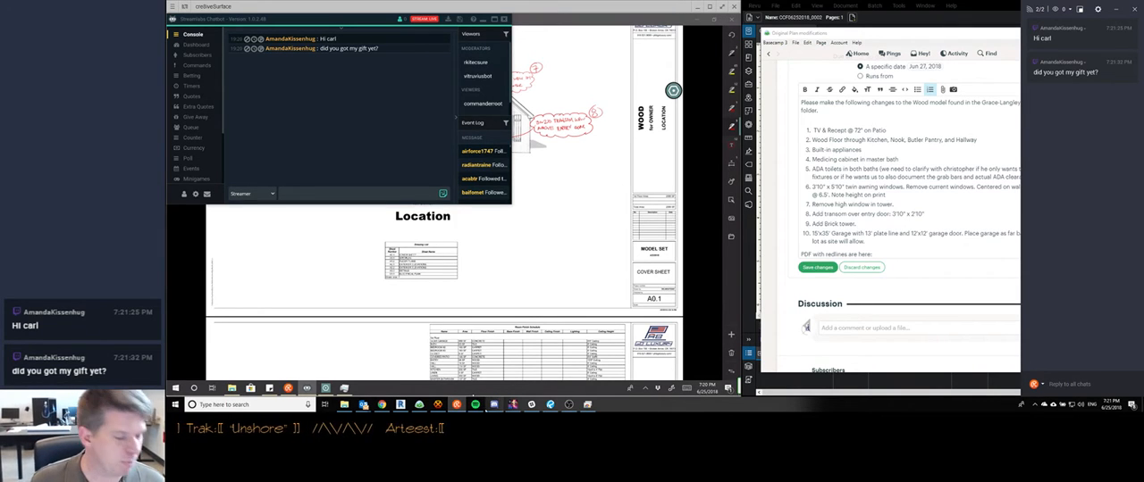
mouse_move(494, 404)
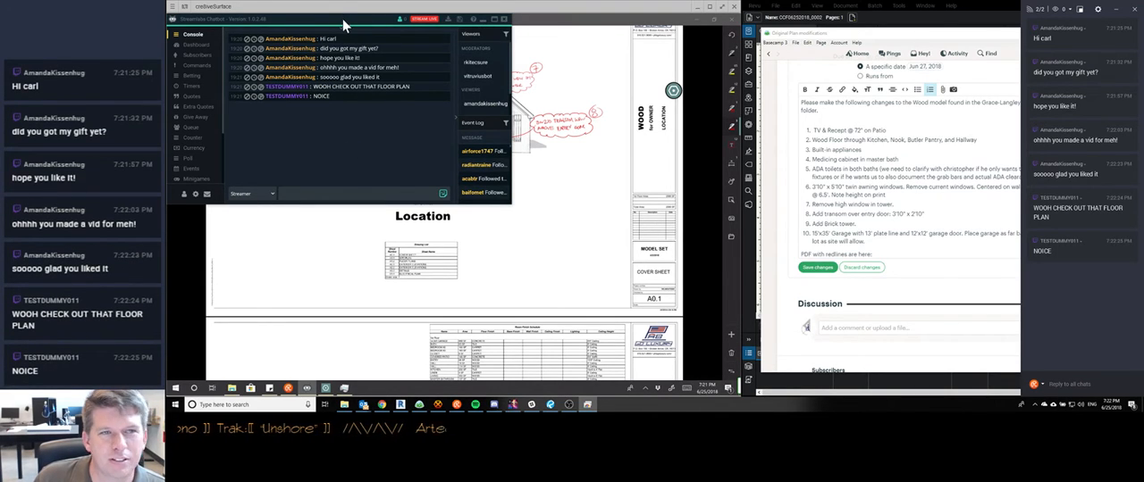
left_click(474, 19)
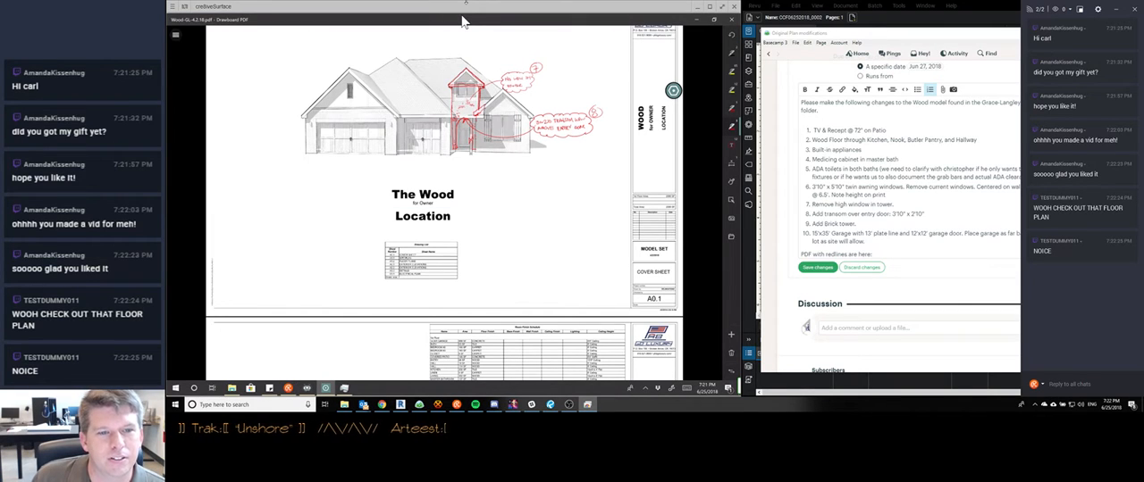
Draw a red leader from the cover sheet's tower to a circled 9, write "ADD BRICK TOWER" beneath it, and cloud the note
scroll(462, 22, "down", 1)
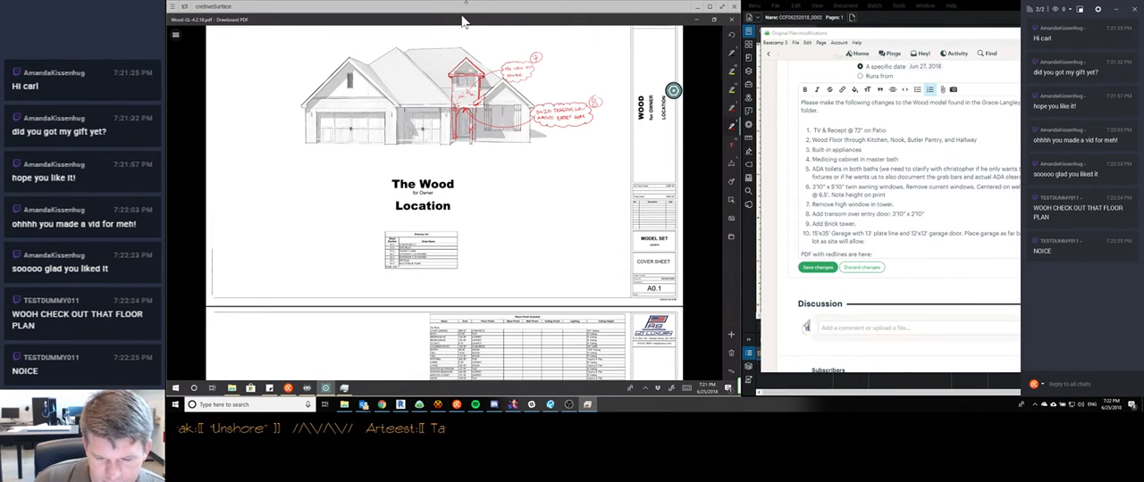
scroll(462, 22, "down", 2)
scroll(463, 21, "down", 5)
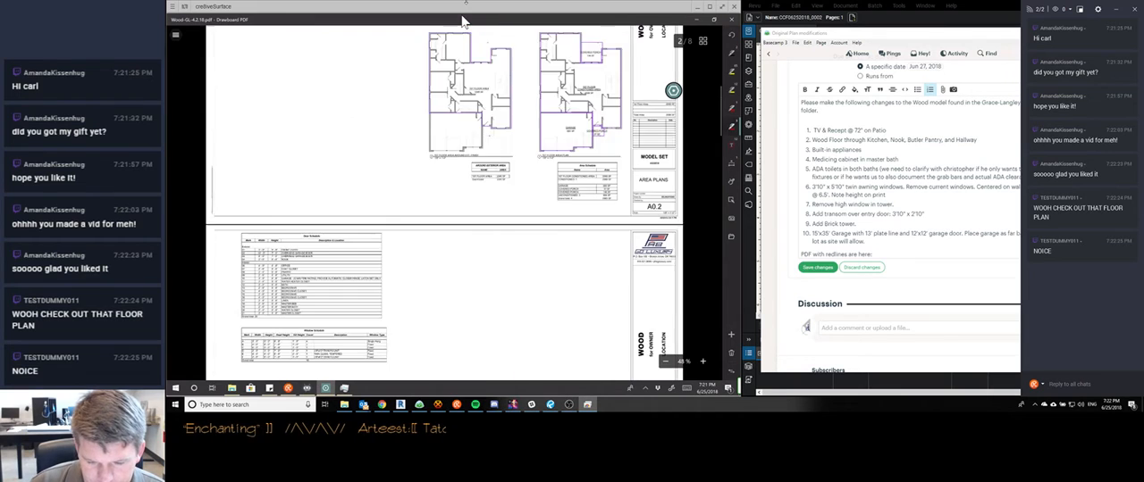
scroll(462, 22, "up", 6)
scroll(462, 21, "up", 3, "ctrl")
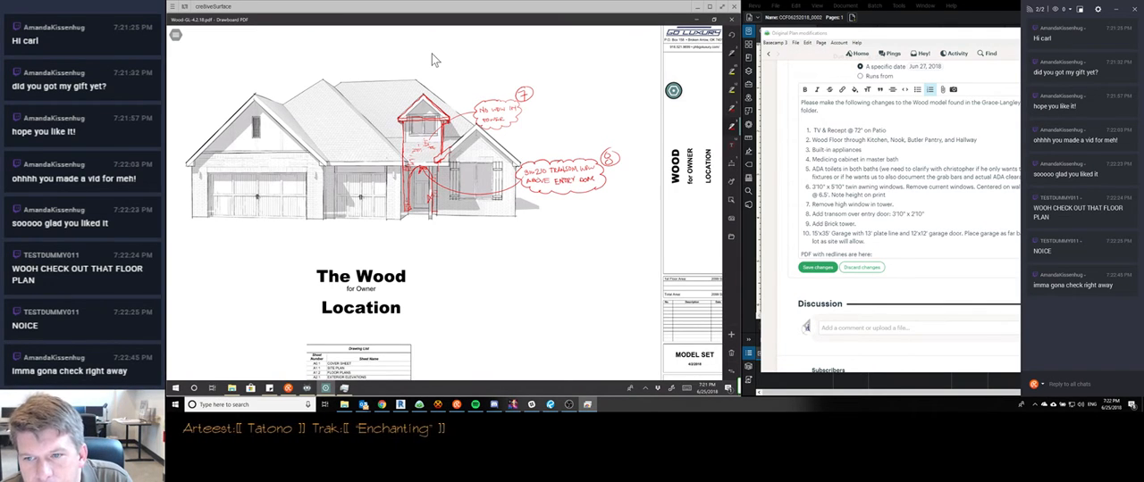
scroll(432, 60, "down", 1)
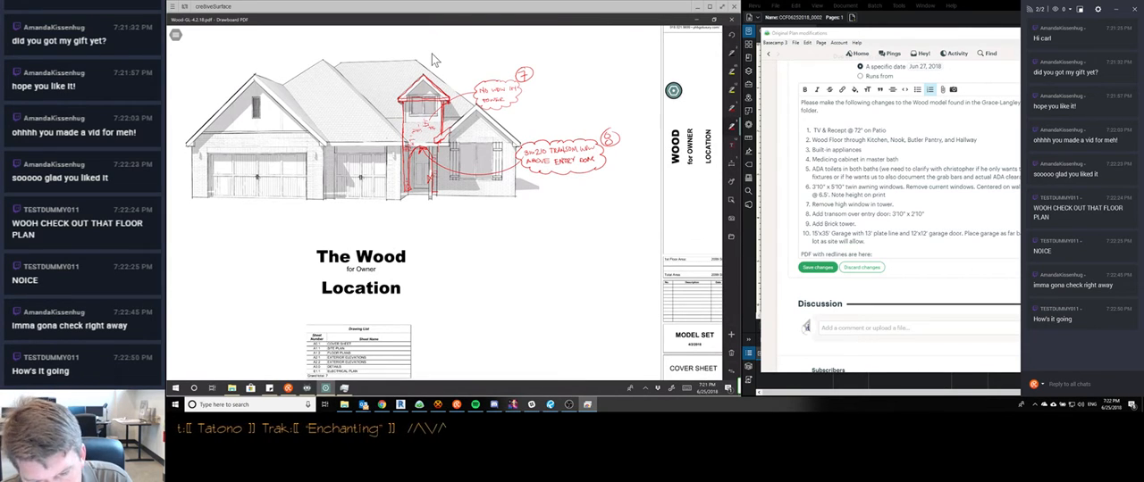
left_click_drag(429, 105, 494, 43)
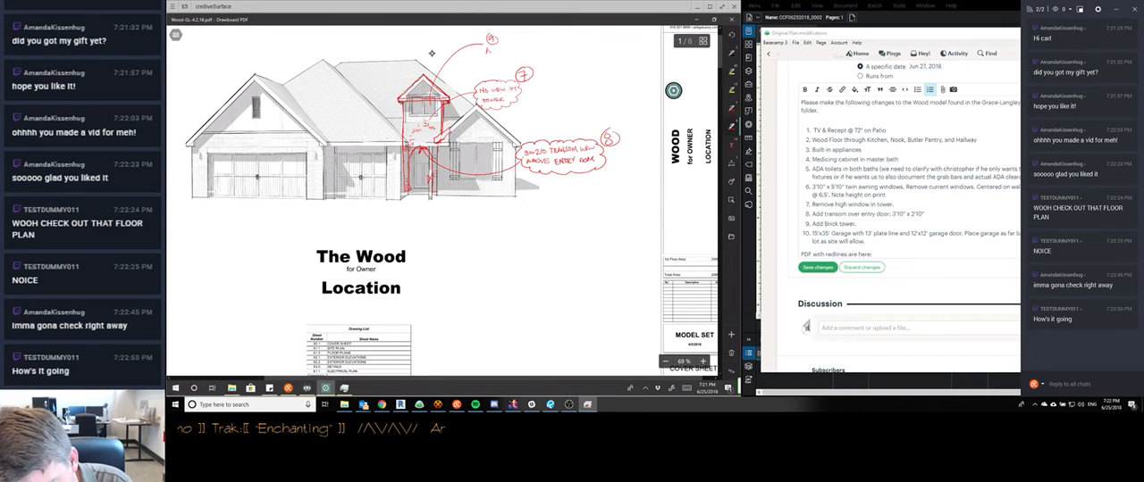
left_click_drag(517, 45, 515, 52)
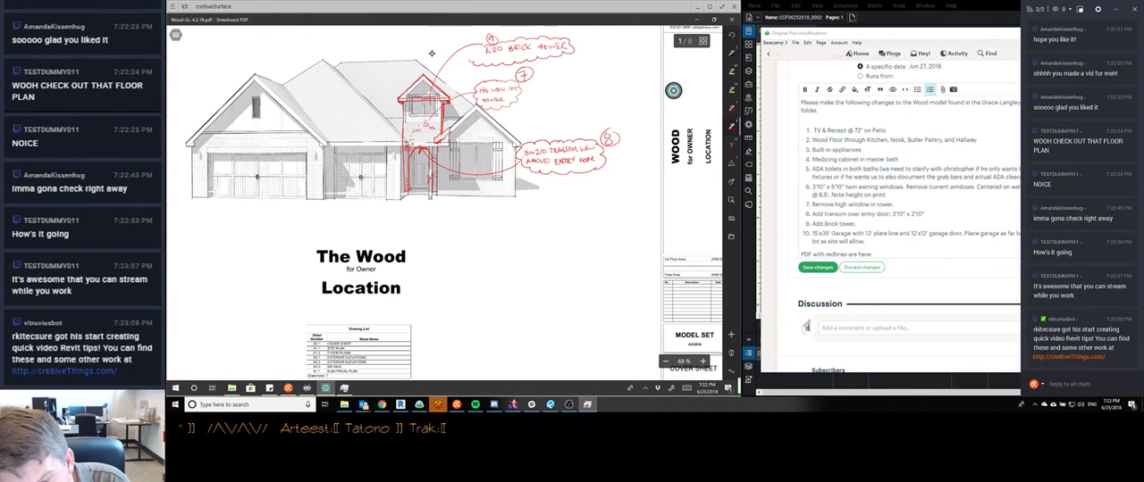
Delete the cloud around the "ADD BRICK TOWER" note and redraw it around the text below the circled 9
left_click(521, 52)
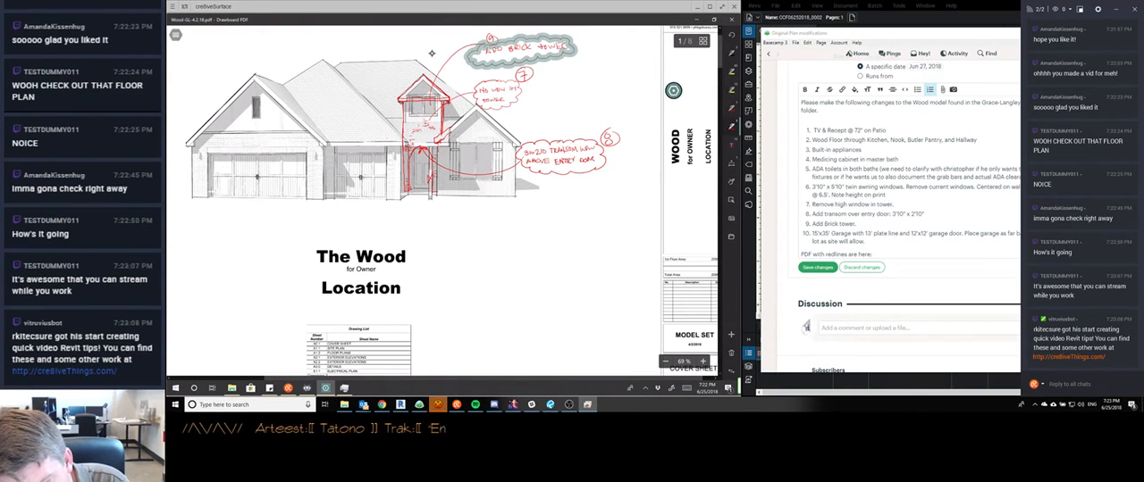
key("Delete")
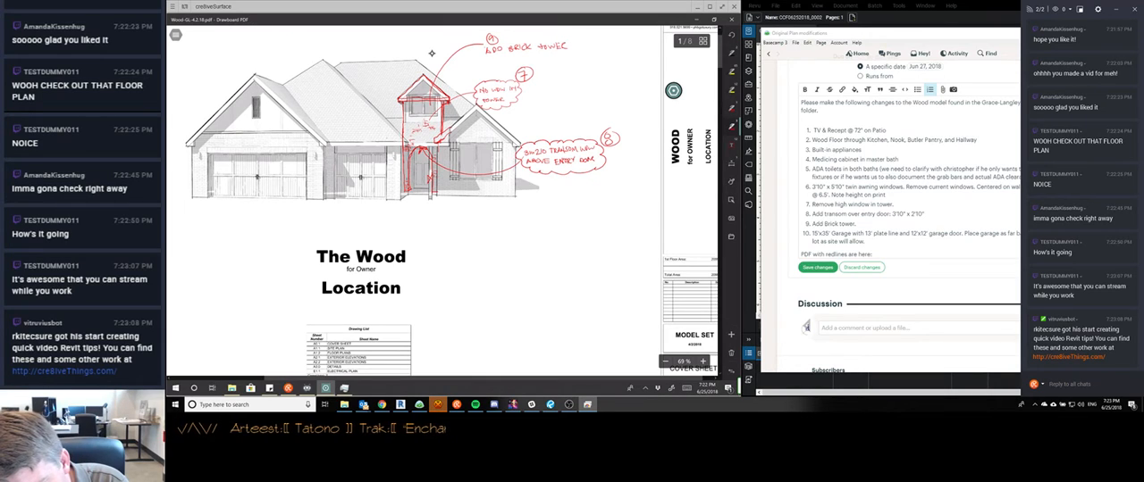
mouse_move(490, 40)
left_mouse_down()
mouse_move(569, 52)
mouse_move(518, 58)
mouse_move(482, 47)
left_mouse_up()
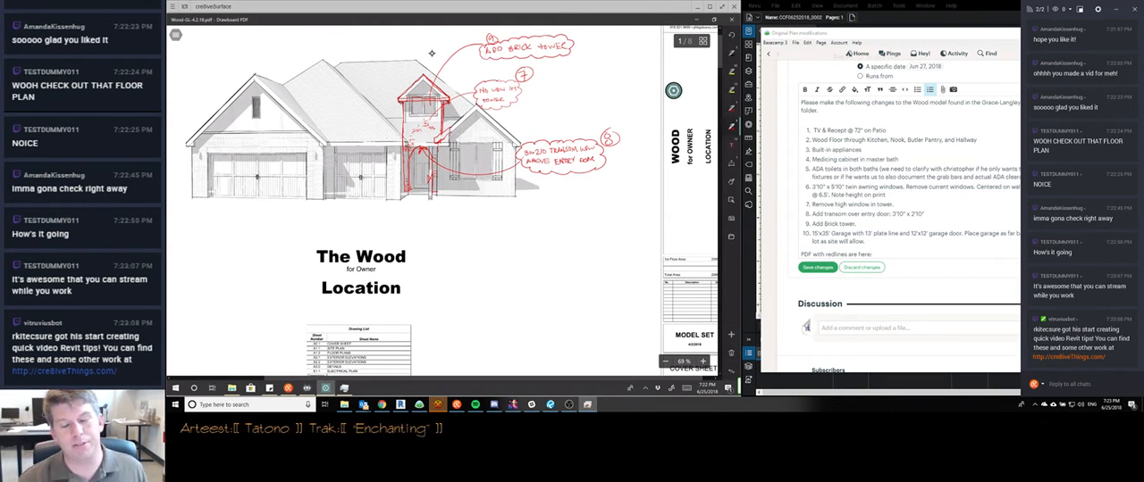
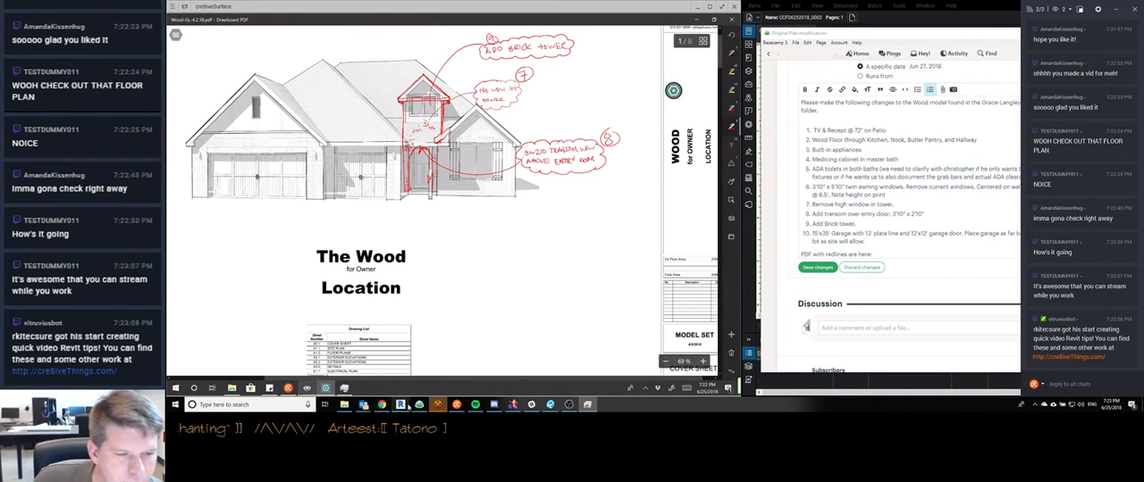
Check the #TheLounge channel in HexChat, and minimize it to return to the plan PDF
mouse_move(307, 388)
left_click(435, 409)
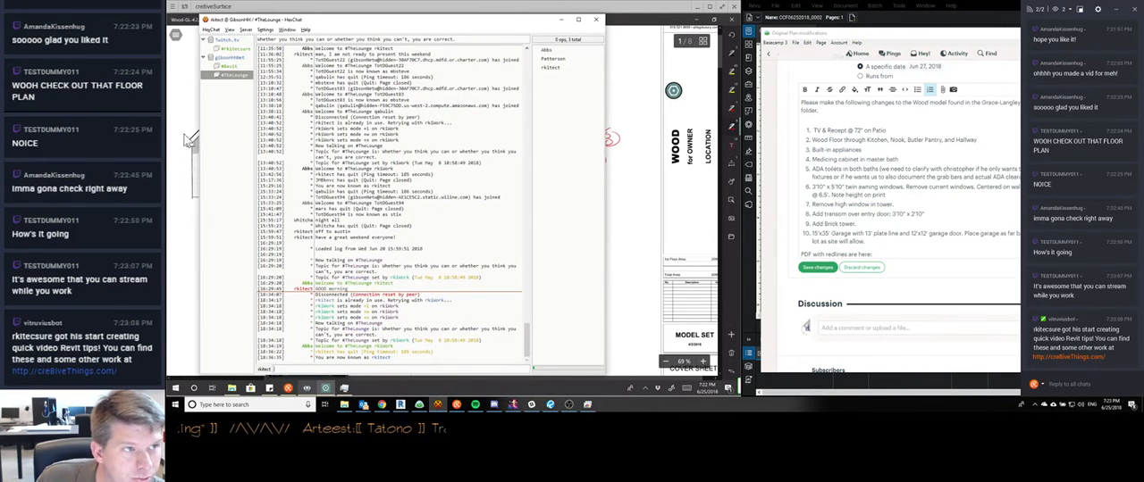
left_click(562, 20)
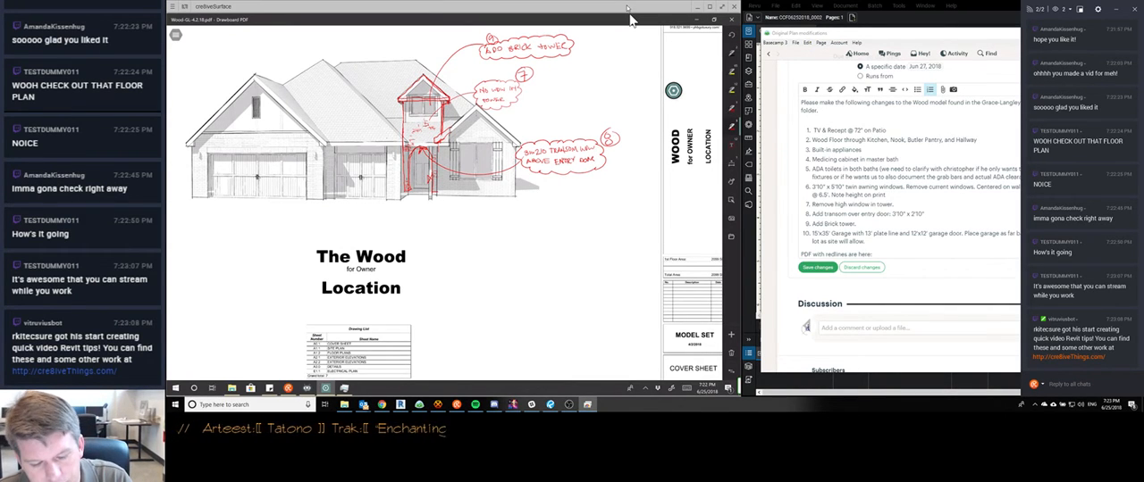
On the 1st floor plan, outline a red rectangle in front of the office, and draw a leader from the porch corner with the word "ADD"
scroll(444, 203, "down", 3)
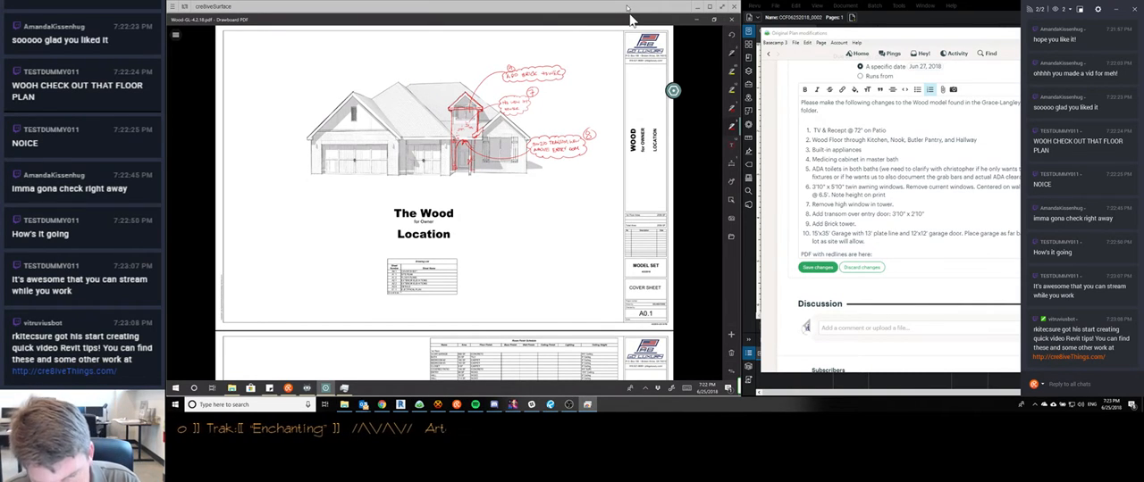
scroll(444, 204, "down", 4)
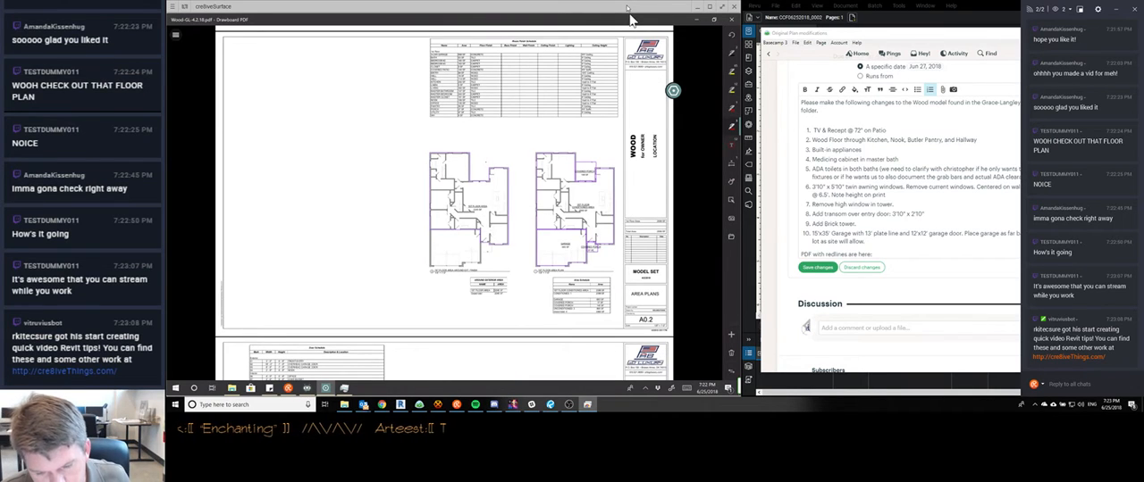
scroll(444, 203, "up", 3)
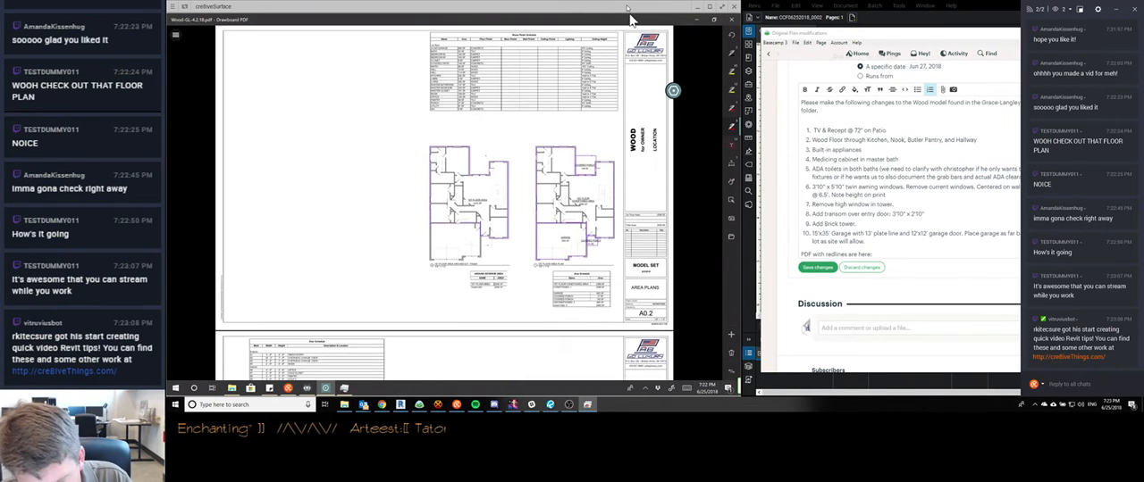
scroll(444, 204, "up", 5)
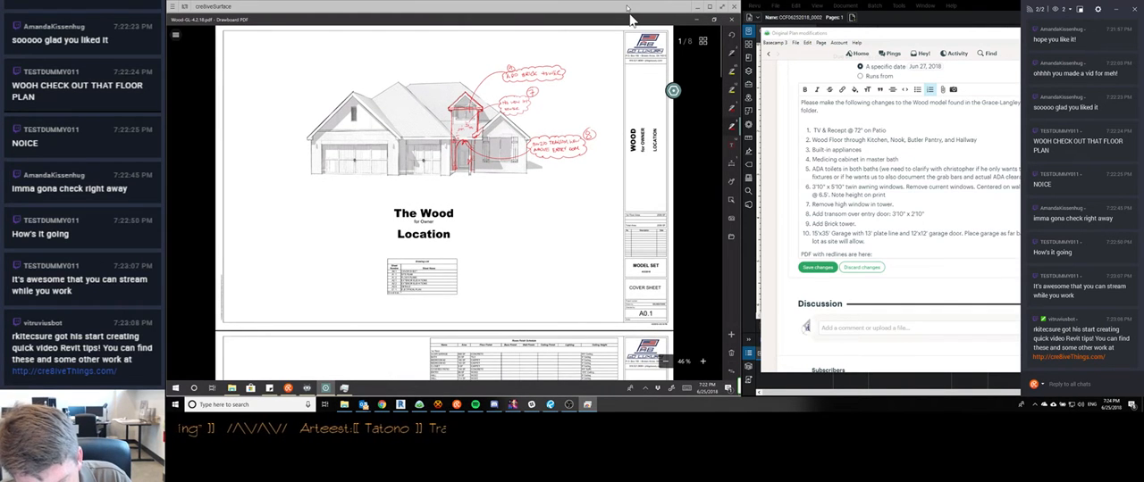
scroll(444, 204, "down", 10)
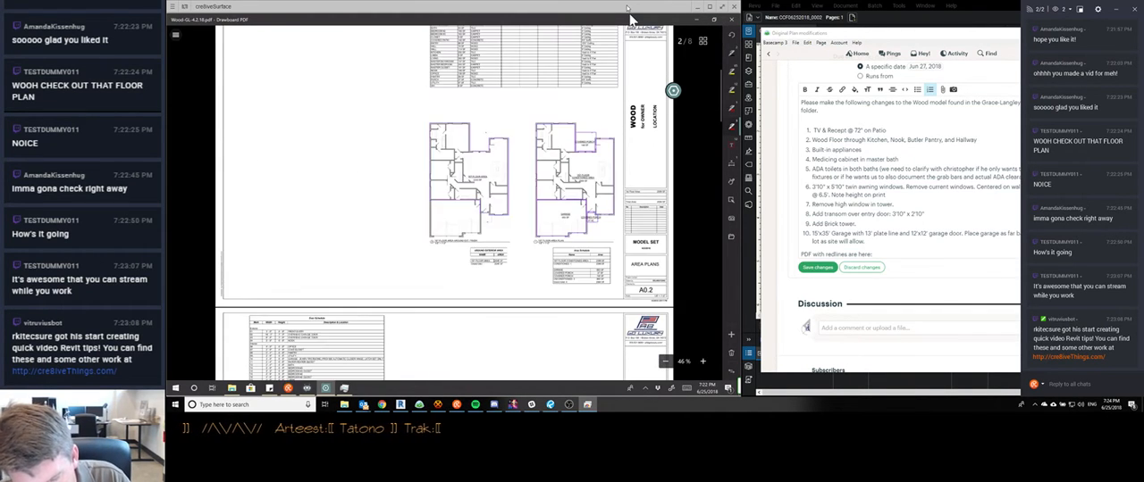
scroll(444, 204, "up", 5)
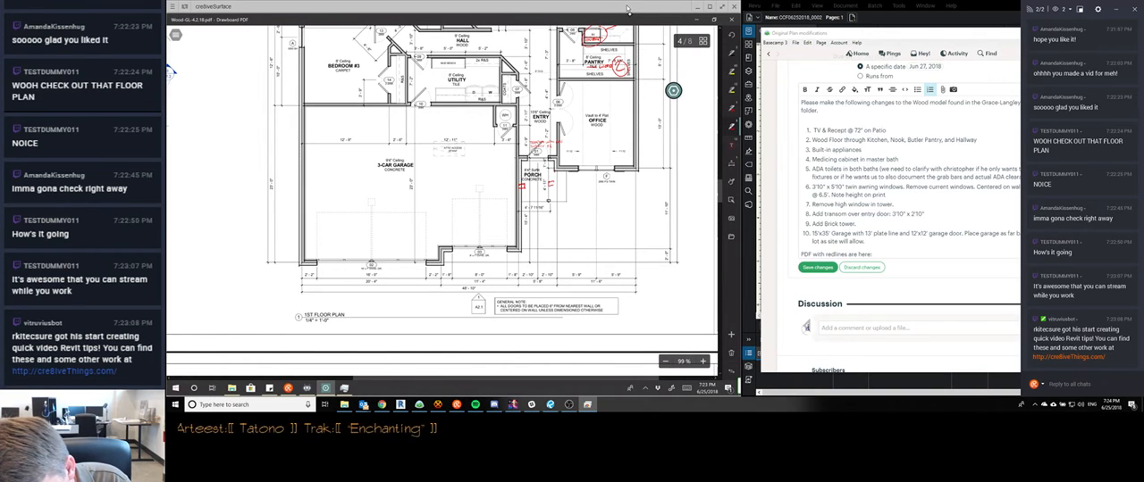
mouse_move(554, 172)
left_mouse_down()
mouse_move(554, 194)
mouse_move(638, 166)
left_mouse_up()
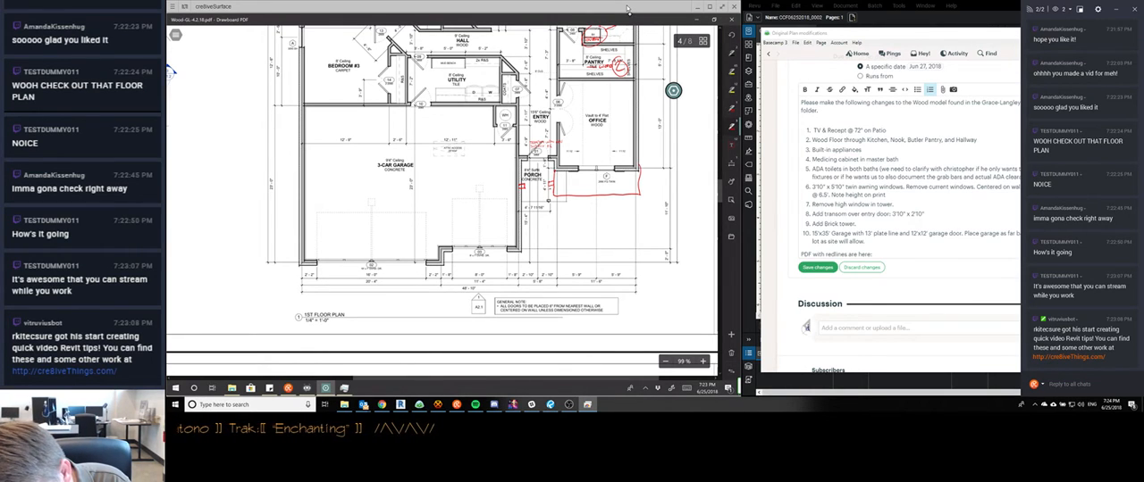
left_click_drag(549, 189, 570, 234)
left_click_drag(574, 241, 590, 238)
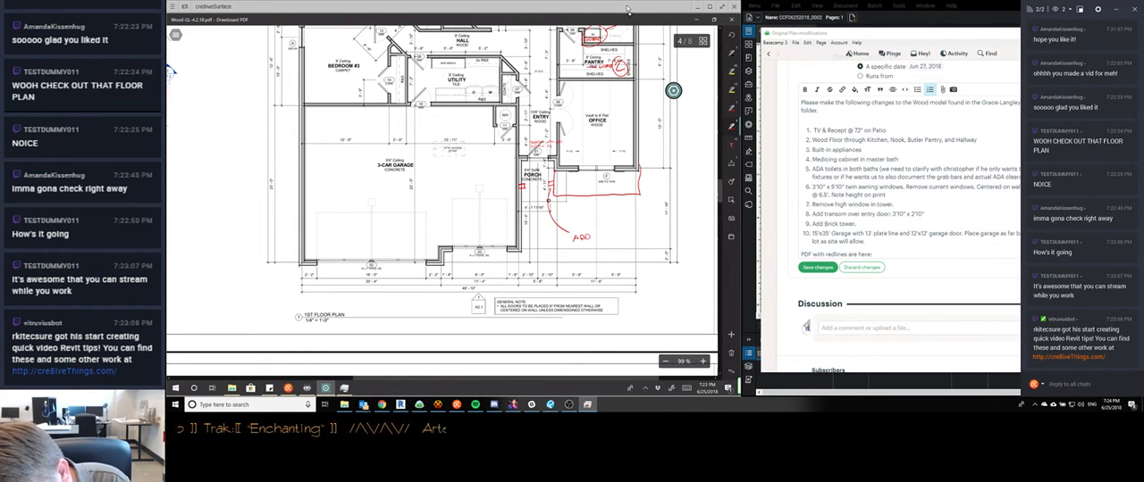
left_click_drag(599, 236, 615, 235)
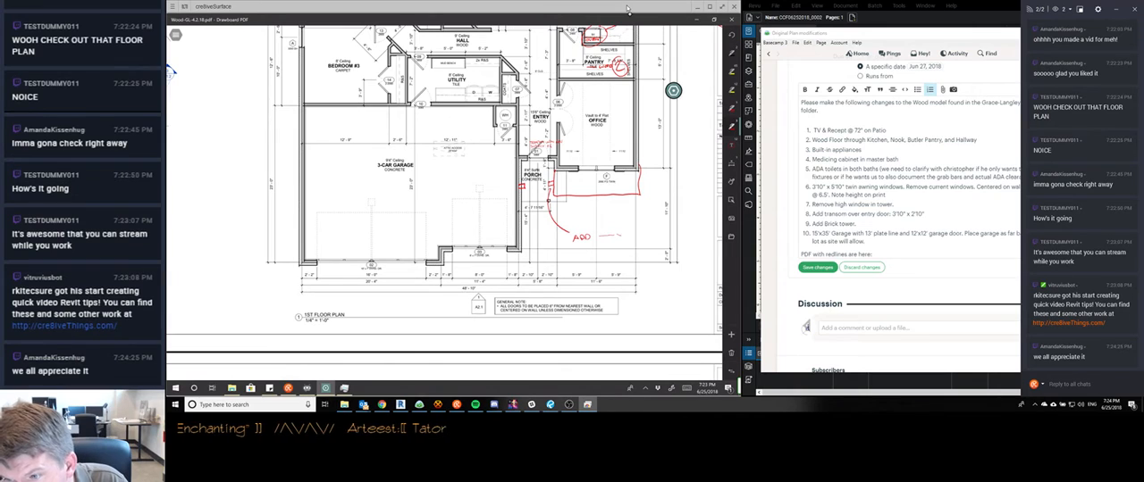
left_click_drag(607, 236, 617, 236)
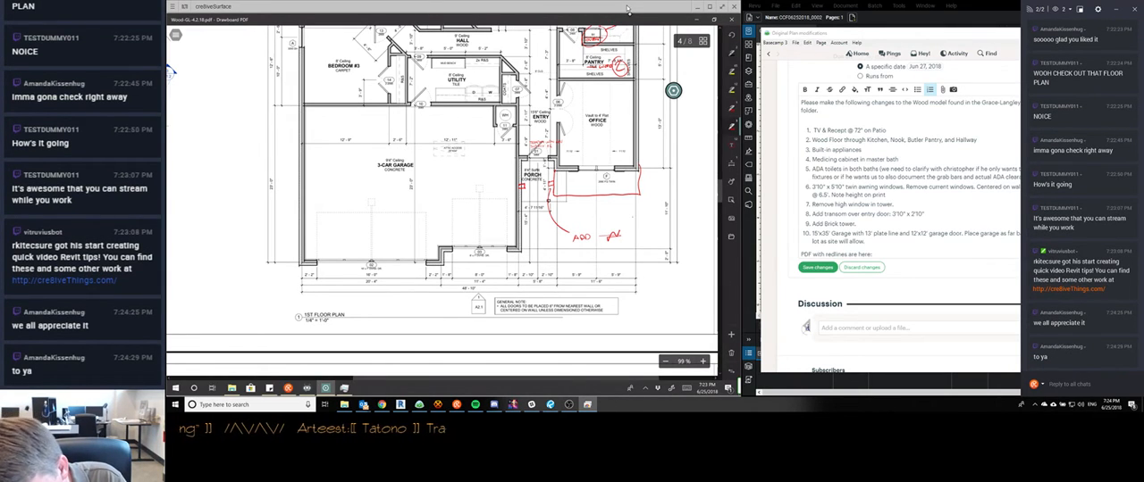
left_click(610, 237)
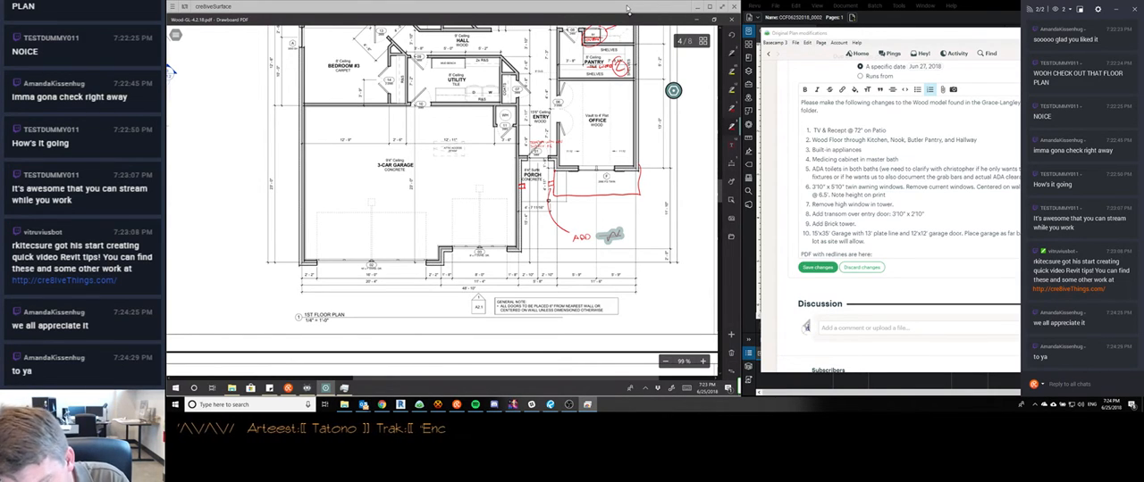
key("Delete")
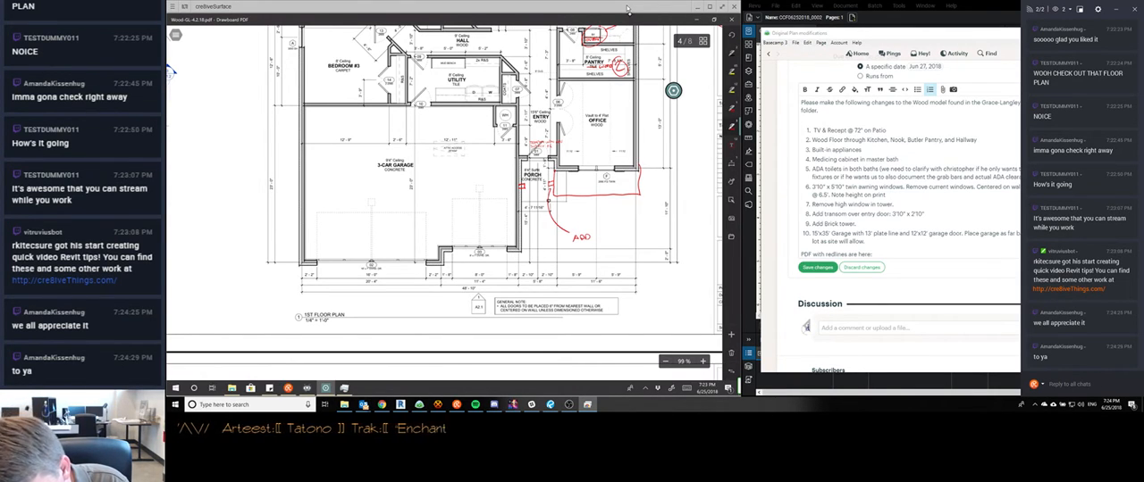
Complete the porch note as "ADD BRICK TOWER", cloud it, and number it with a circled 9
mouse_move(601, 234)
left_mouse_down()
mouse_move(585, 251)
mouse_move(620, 228)
mouse_move(625, 243)
mouse_move(580, 255)
mouse_move(591, 228)
left_mouse_up()
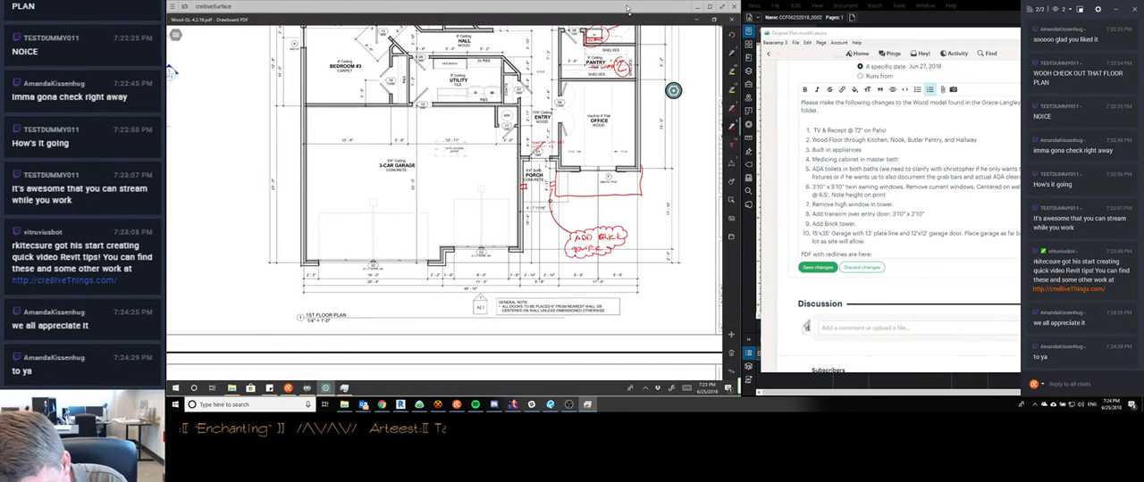
left_click_drag(579, 221, 571, 220)
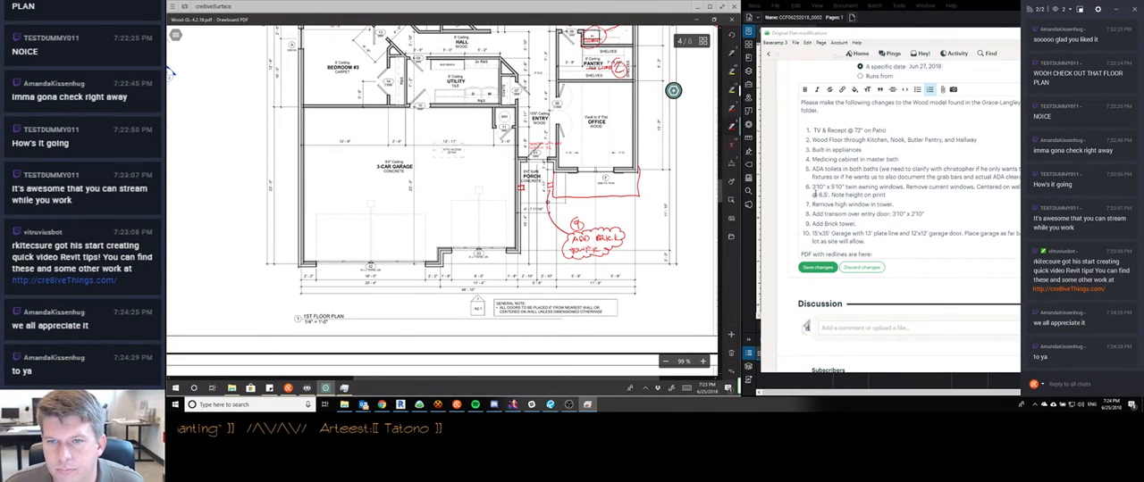
Move "Remove high window in tower." from its own item in the Basecamp list to the end of the "Add Brick tower" item
left_click_drag(811, 205, 904, 206)
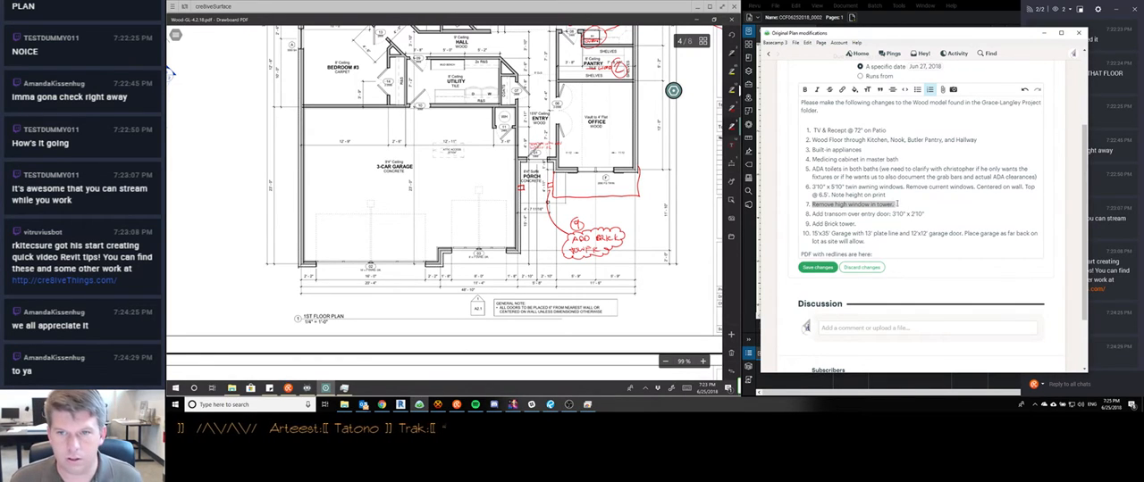
left_click(891, 206)
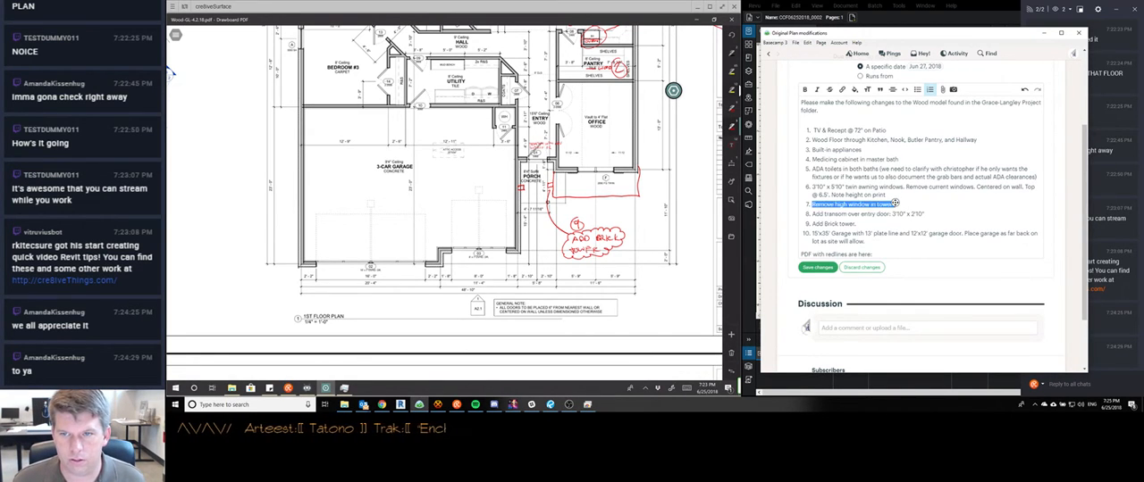
left_click_drag(896, 204, 812, 205)
key("ctrl+c")
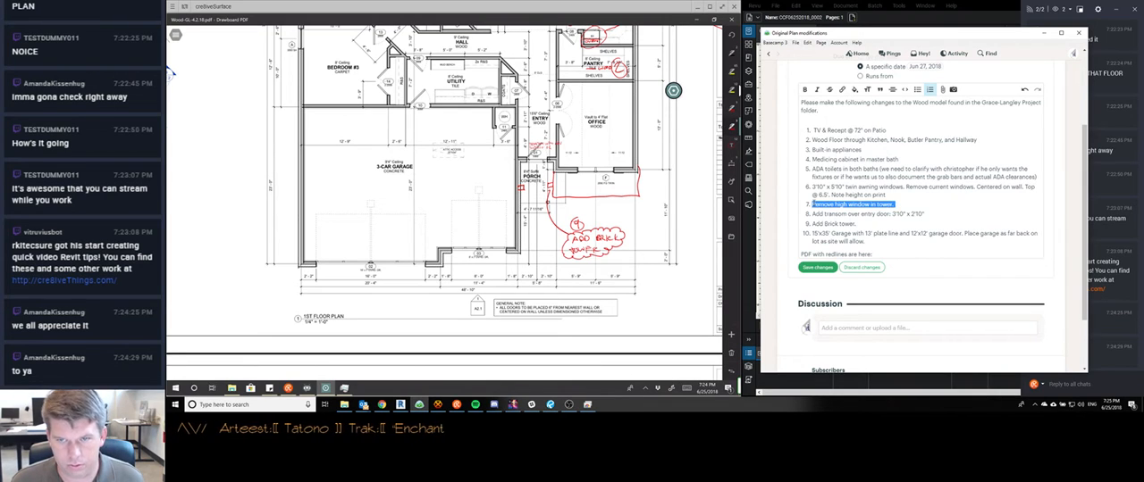
key("BackSpace")
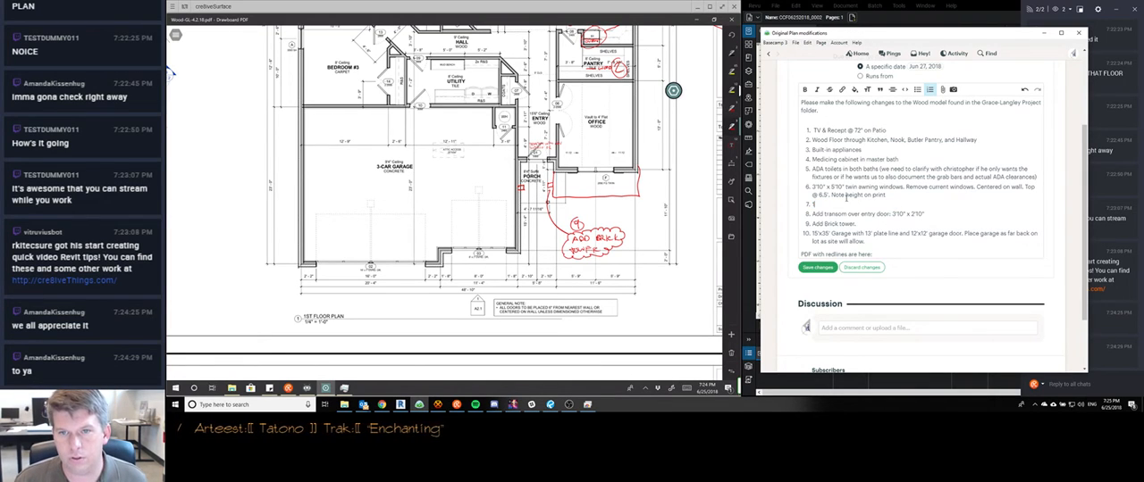
key("Delete")
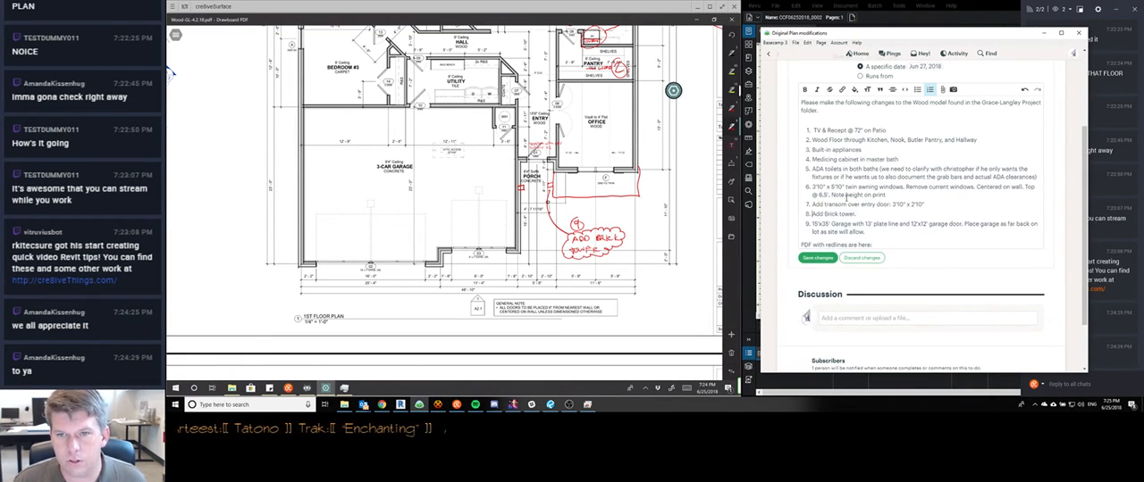
key("ctrl+v")
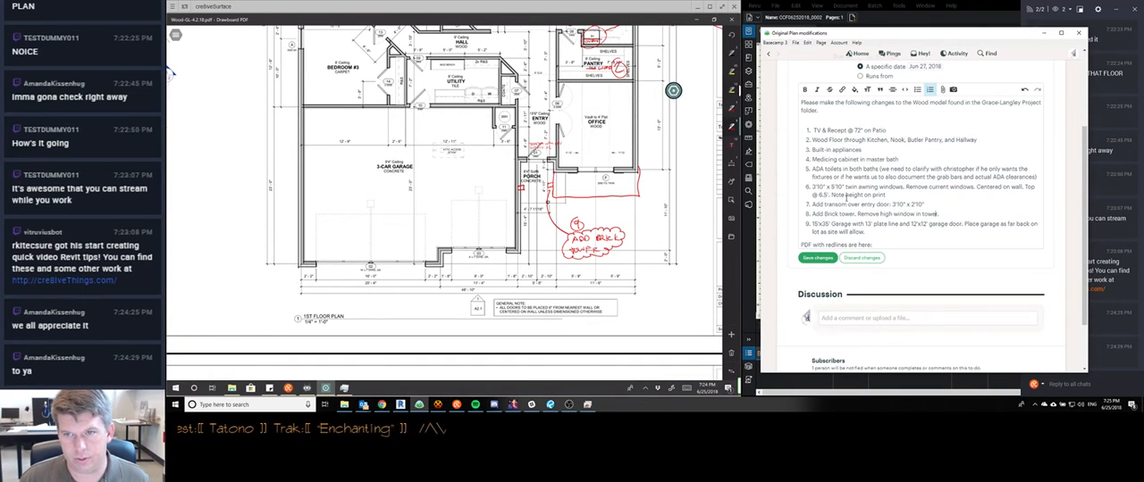
Reword the moved sentence in the brick tower item to "No high window in tower"
key("BackSpace")
key("BackSpace")
key("BackSpace")
key("BackSpace")
key("BackSpace")
key("BackSpace")
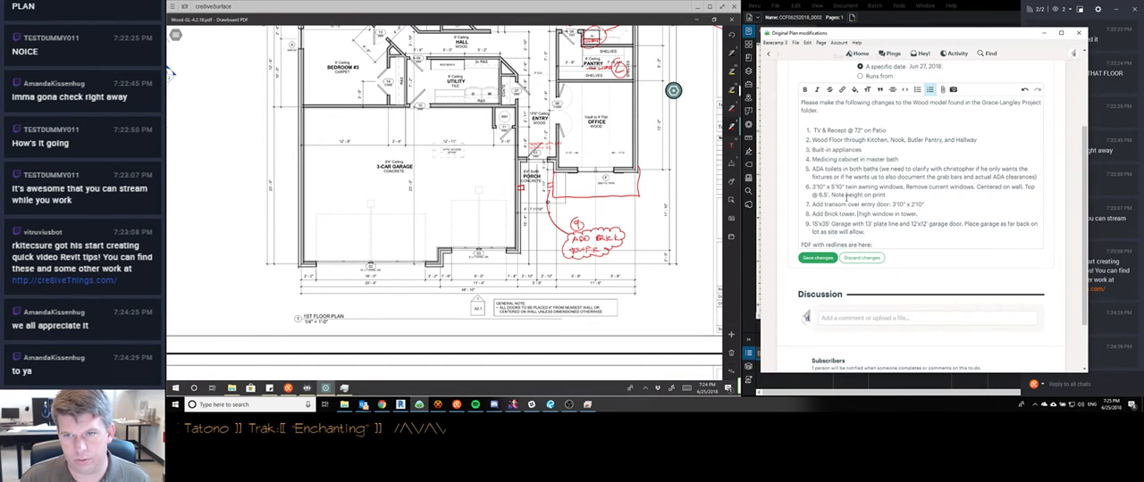
type("No")
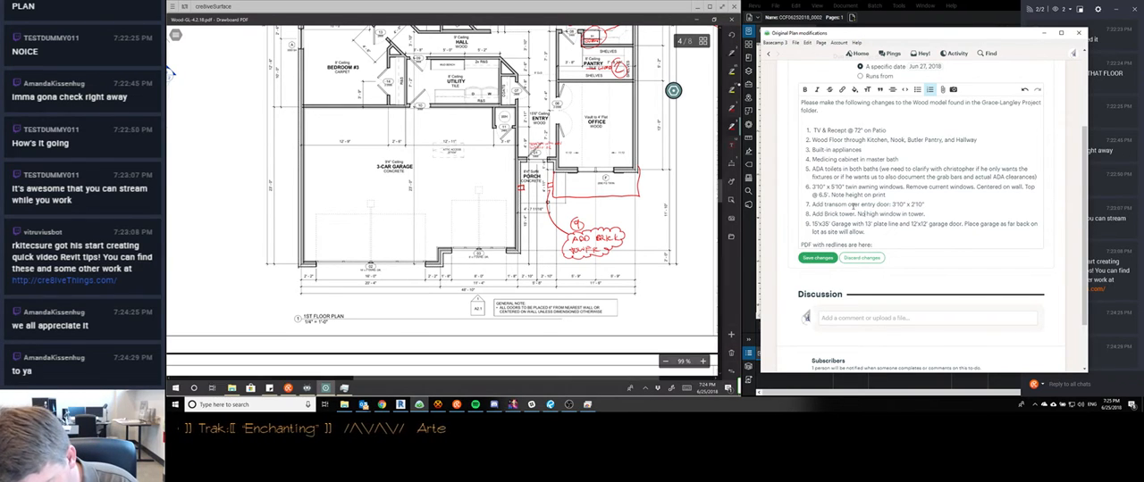
Renumber the floor plan's "ADD BRICK TOWER" note and the cover sheet's no-window-in-tower note to 8
left_click(576, 224)
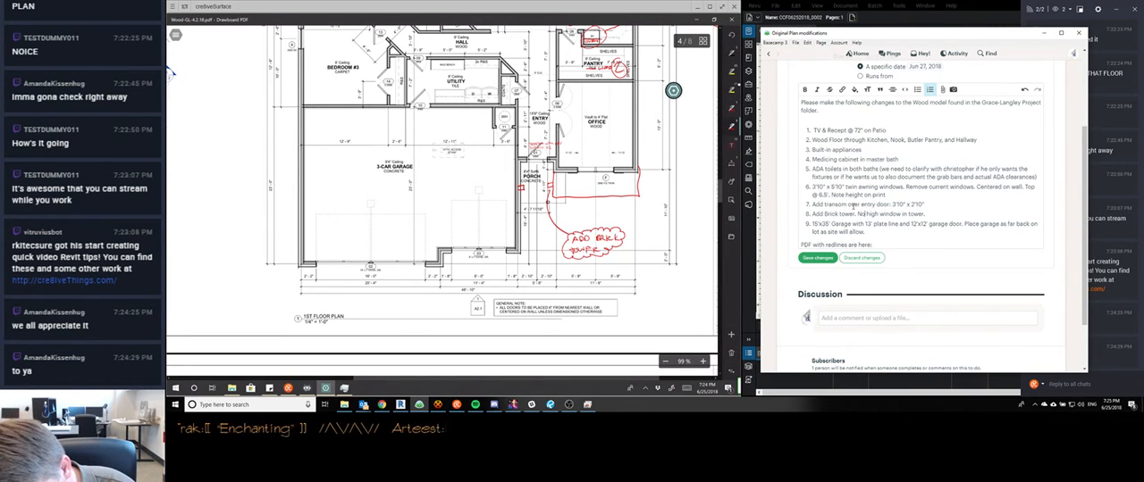
left_click_drag(577, 216, 579, 217)
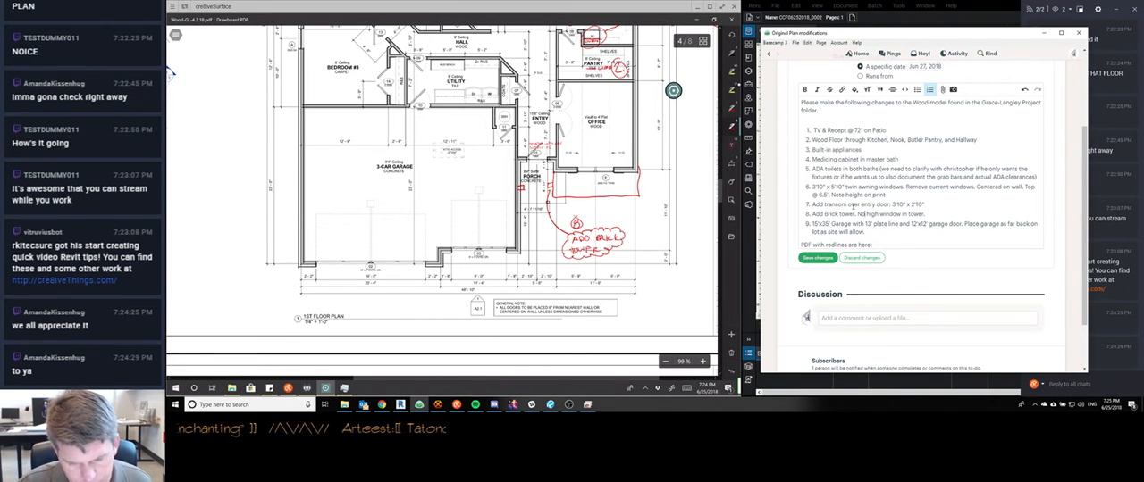
scroll(442, 201, "up", 15)
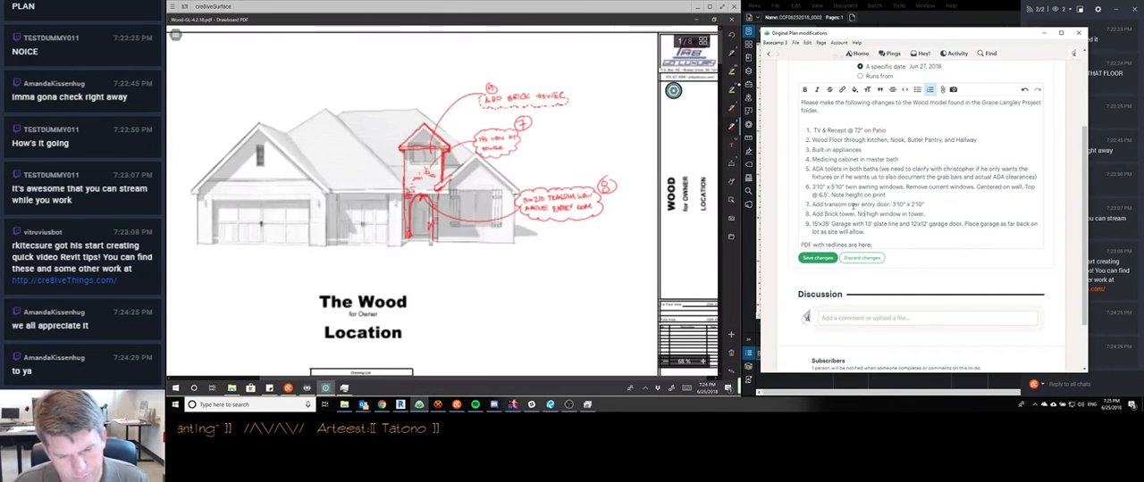
scroll(442, 201, "up", 3)
left_click_drag(487, 103, 488, 107)
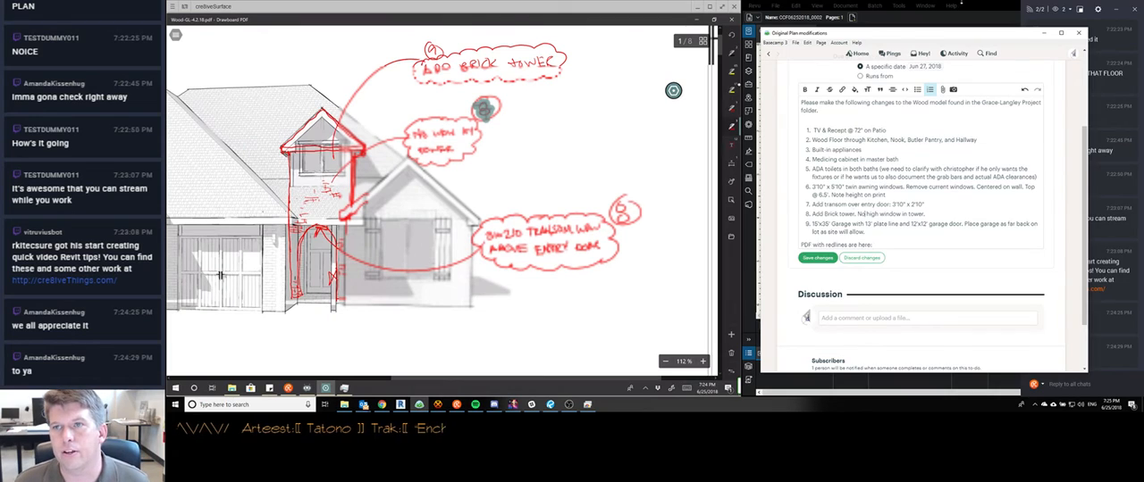
Bring up the client's redlined scan CCF06252018_0002 in Revu and check the tower notes on its elevation
left_click(905, 17)
scroll(916, 123, "down", 3)
scroll(915, 123, "up", 3)
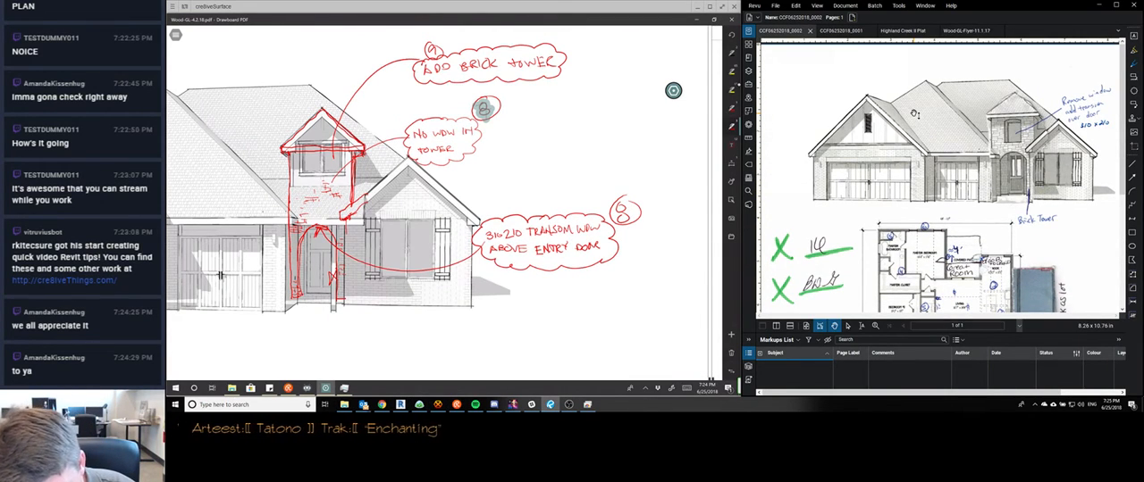
Renumber the cover sheet's "ADD BRICK TOWER" note to 8
left_click(433, 51)
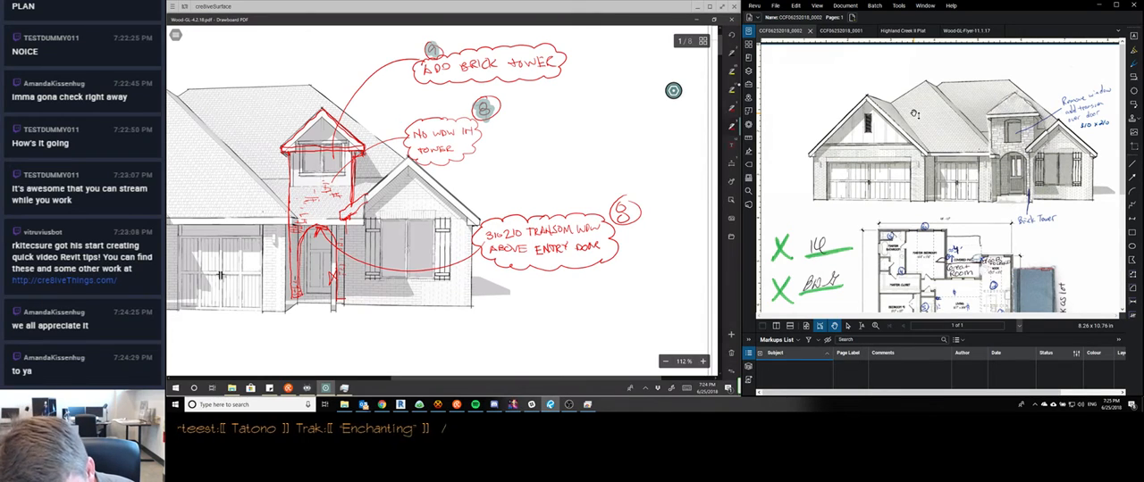
left_click_drag(436, 45, 436, 47)
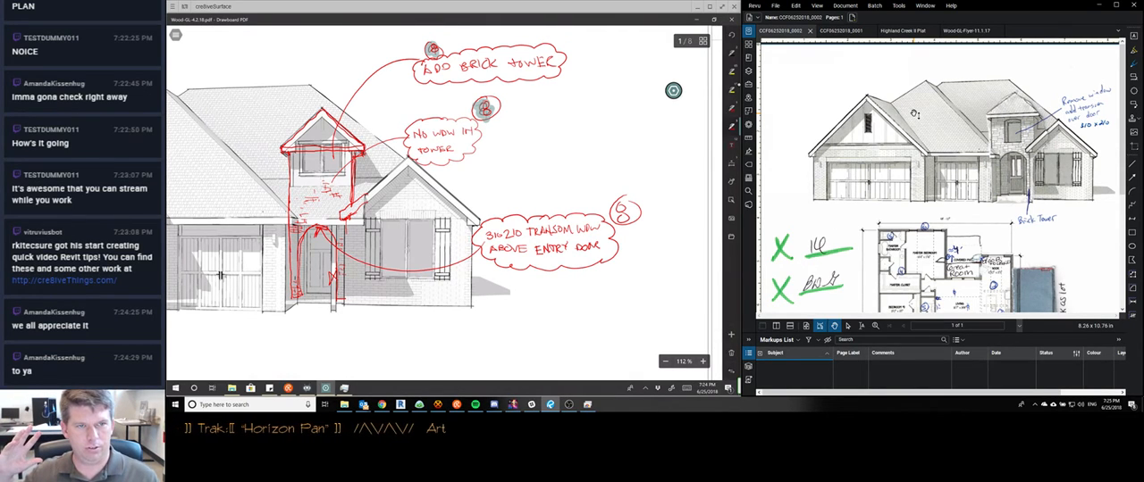
left_click_drag(431, 46, 436, 55)
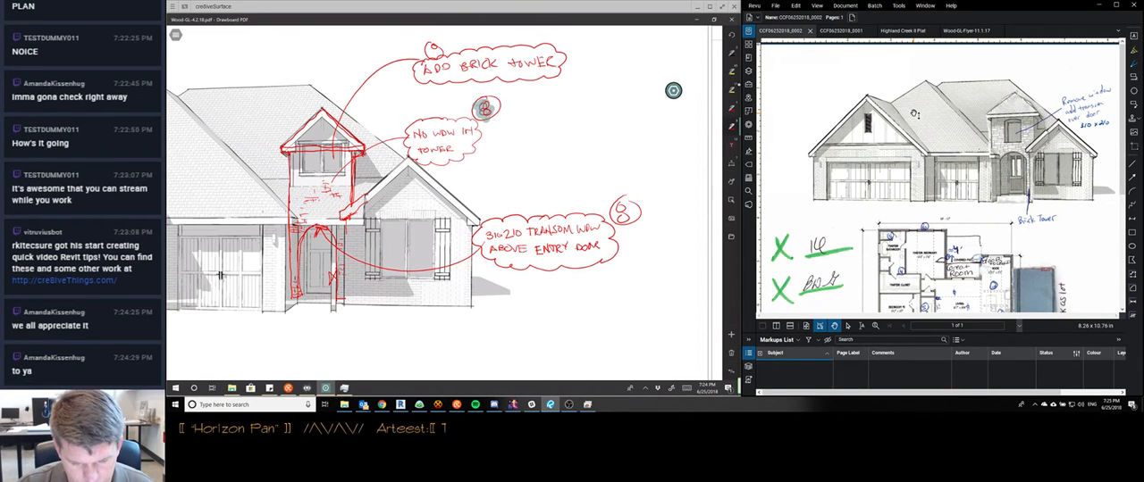
Bring up the Basecamp to-do list and renumber the cover sheet's note for the transom window above the entry door to 7
scroll(447, 206, "down", 1)
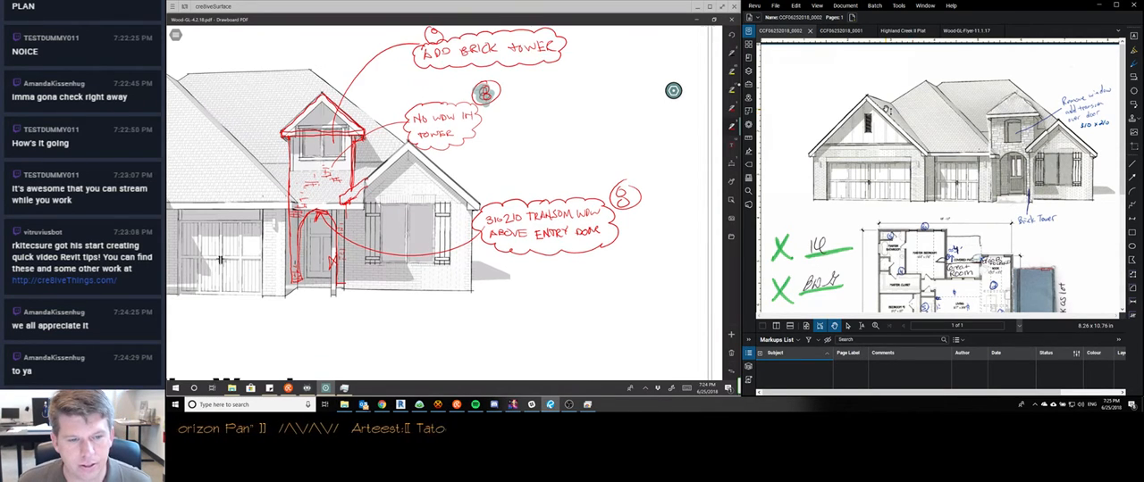
scroll(446, 205, "down", 5)
left_click(418, 407)
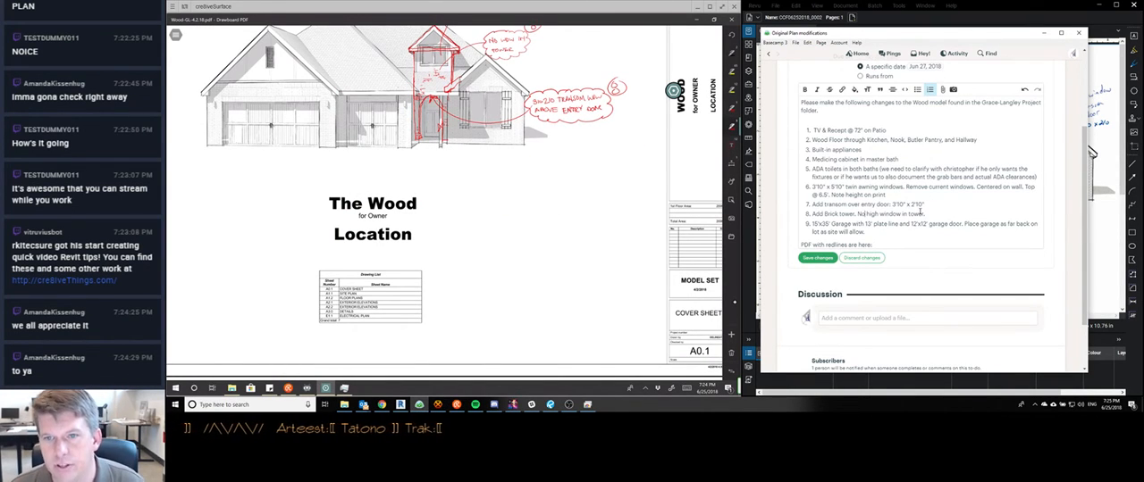
scroll(445, 202, "up", 2)
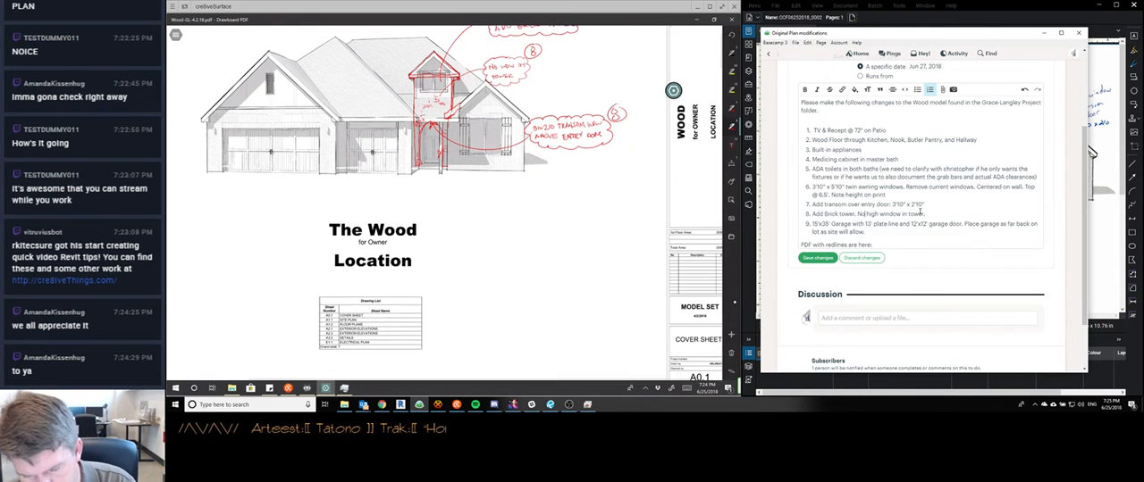
scroll(445, 202, "up", 3)
left_click(552, 114)
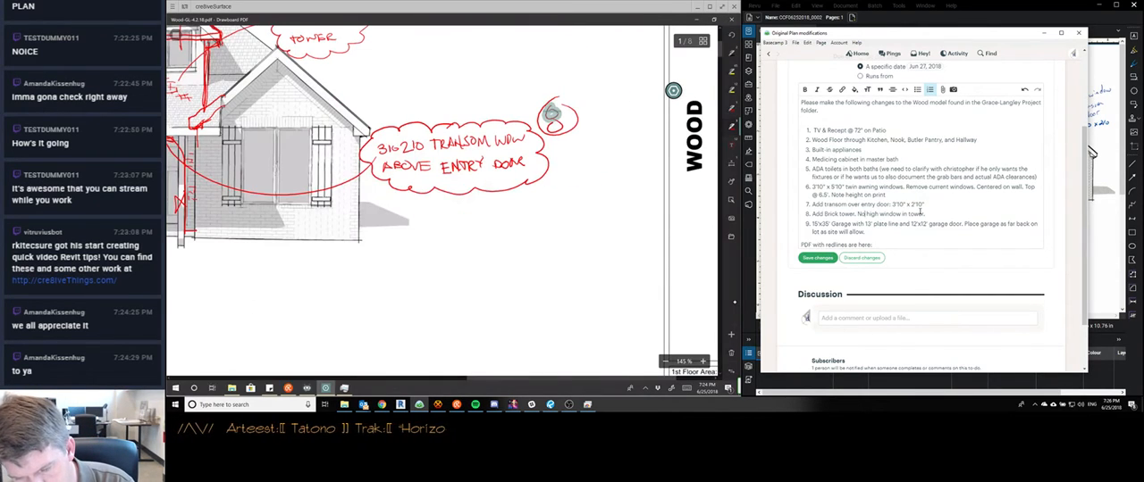
left_click_drag(552, 115, 554, 129)
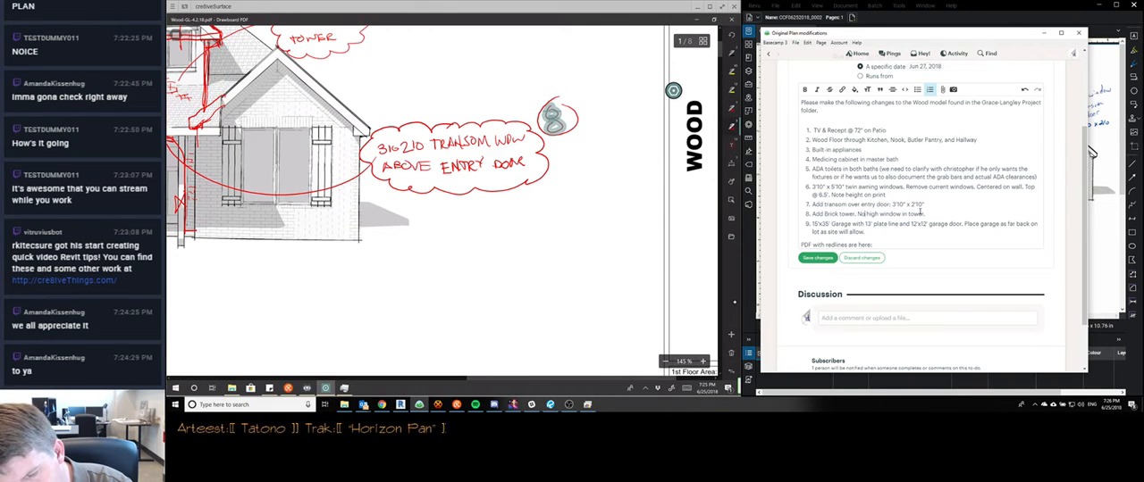
left_click_drag(549, 111, 557, 131)
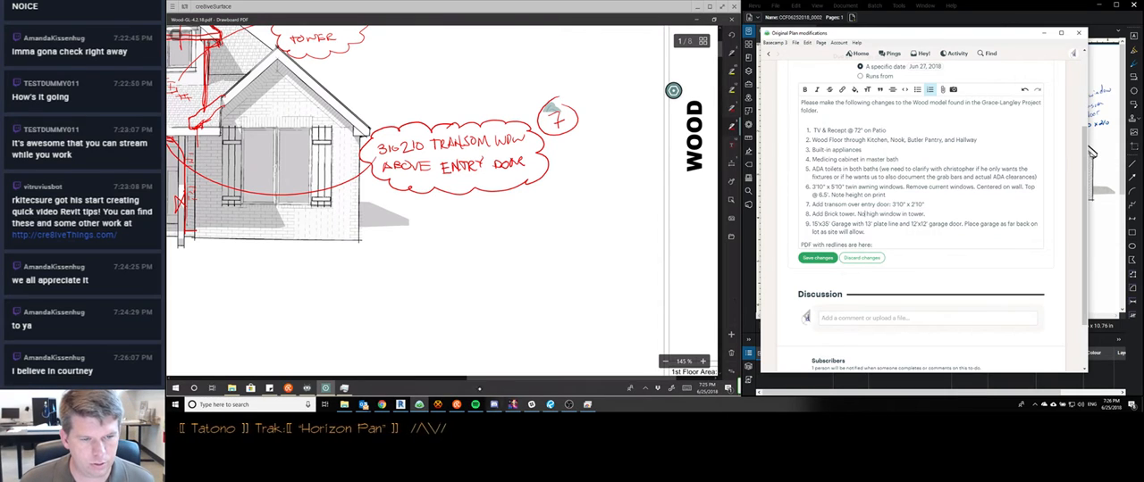
Review the marked-up plan sheets from the cover sheet through floor plan A1.2, examining the numbered redline notes against the to-do list
left_click(456, 405)
scroll(472, 326, "down", 5)
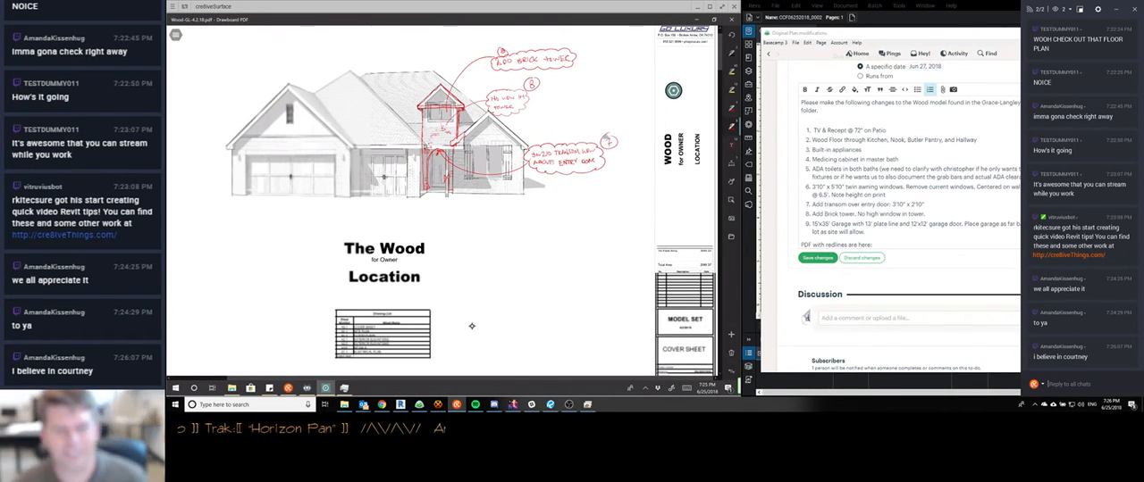
scroll(472, 326, "down", 2)
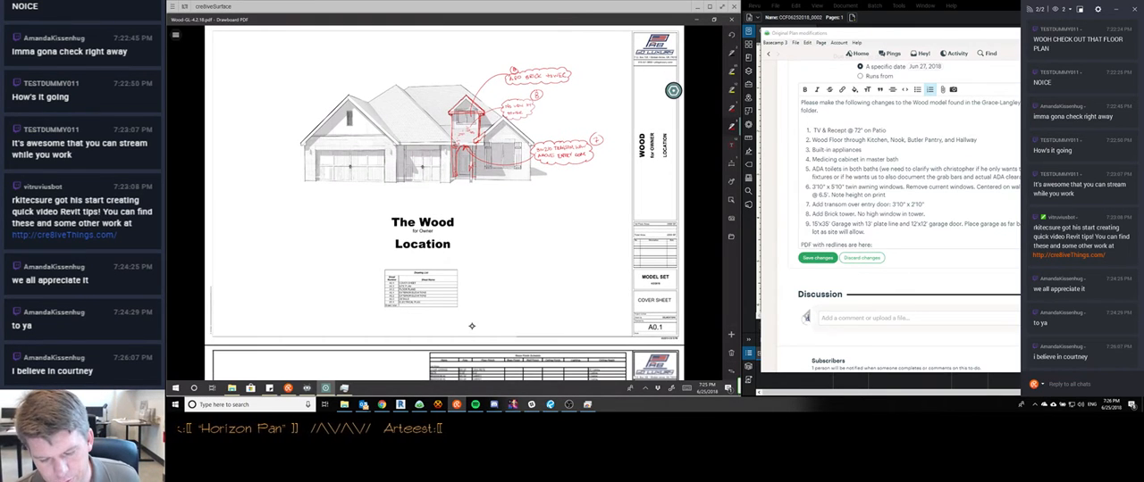
scroll(472, 326, "down", 1)
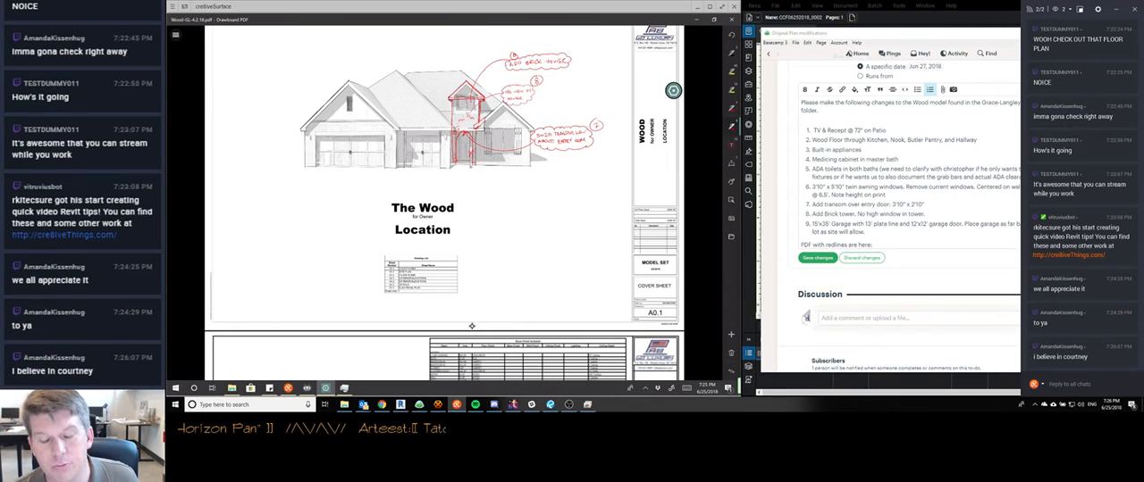
scroll(472, 326, "down", 10)
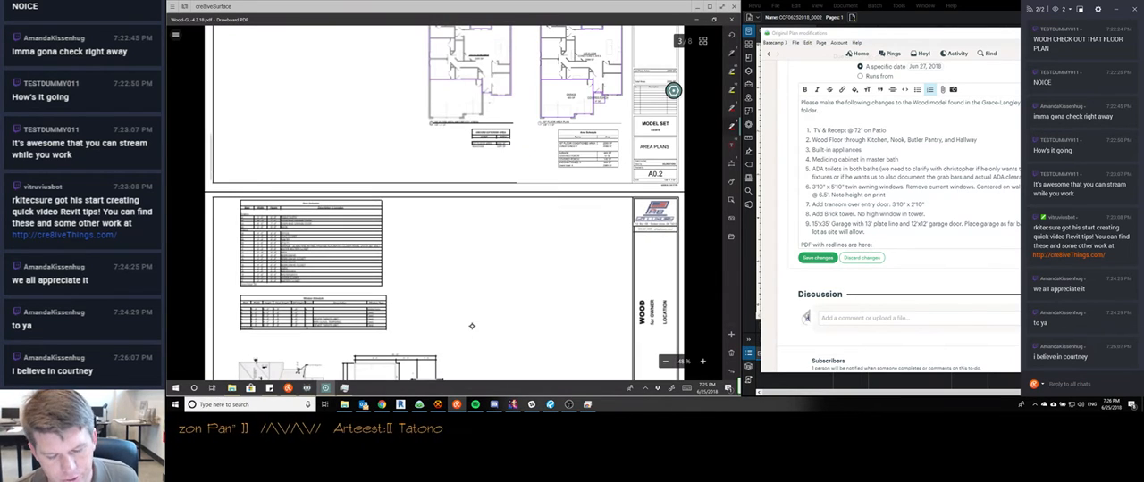
scroll(472, 326, "down", 1)
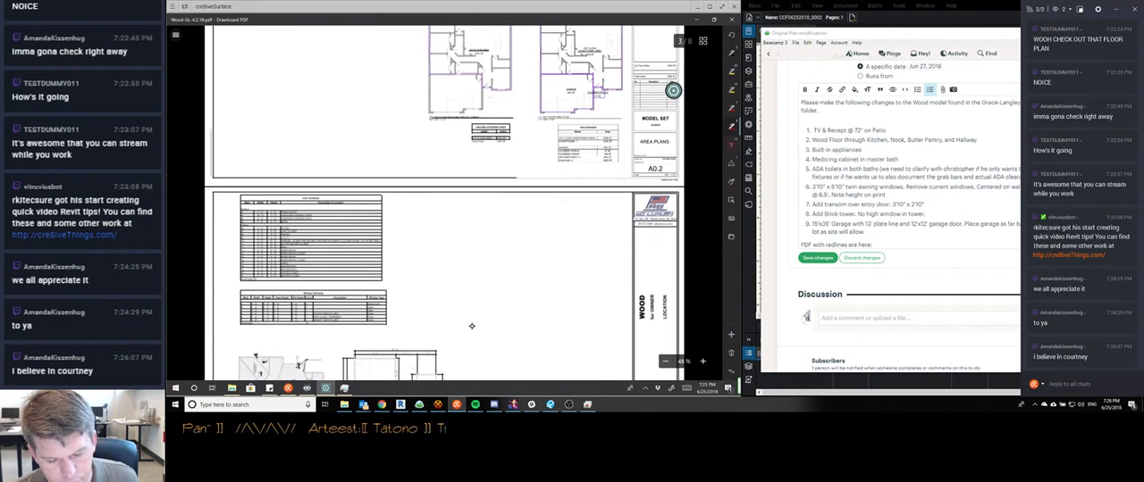
scroll(472, 326, "down", 15)
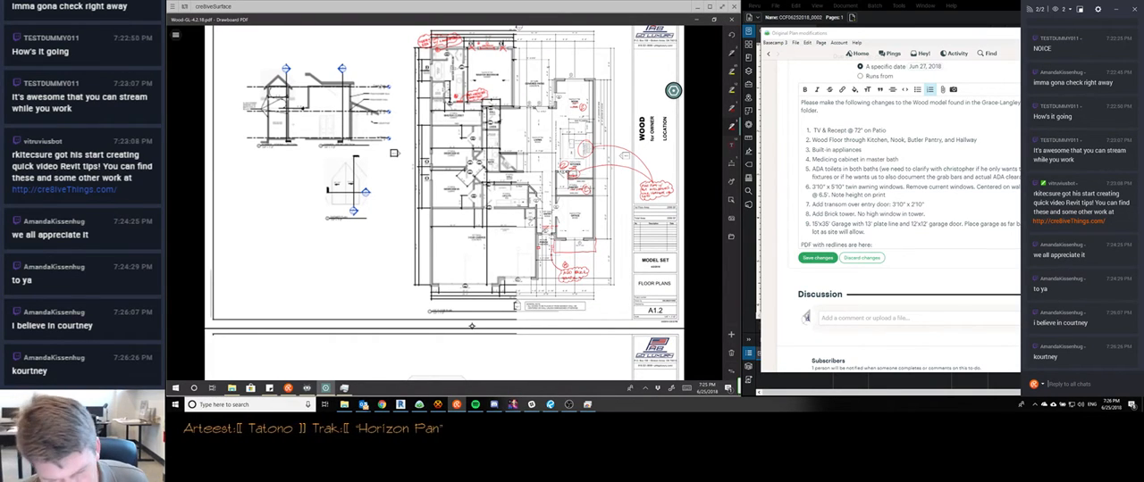
scroll(472, 326, "up", 1)
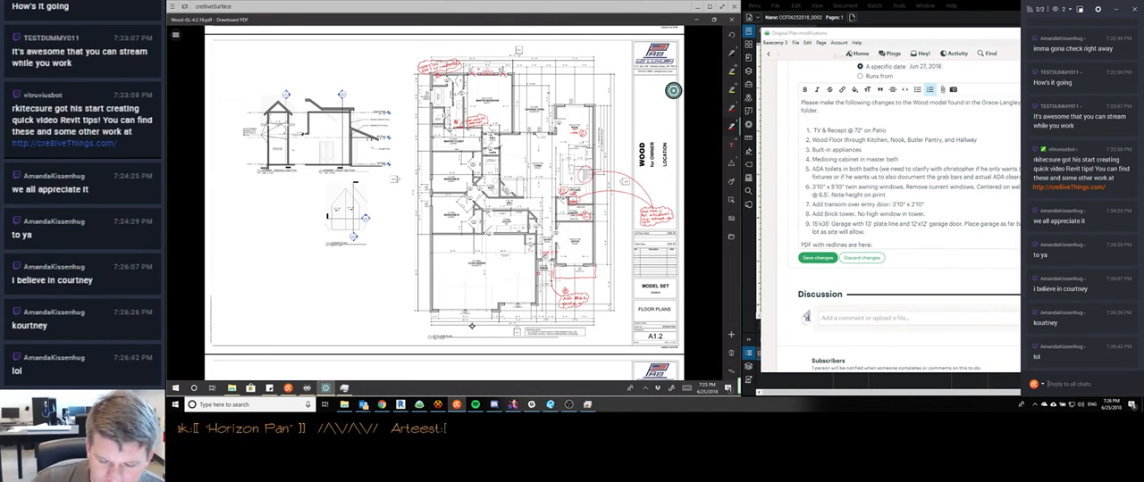
scroll(471, 326, "up", 5)
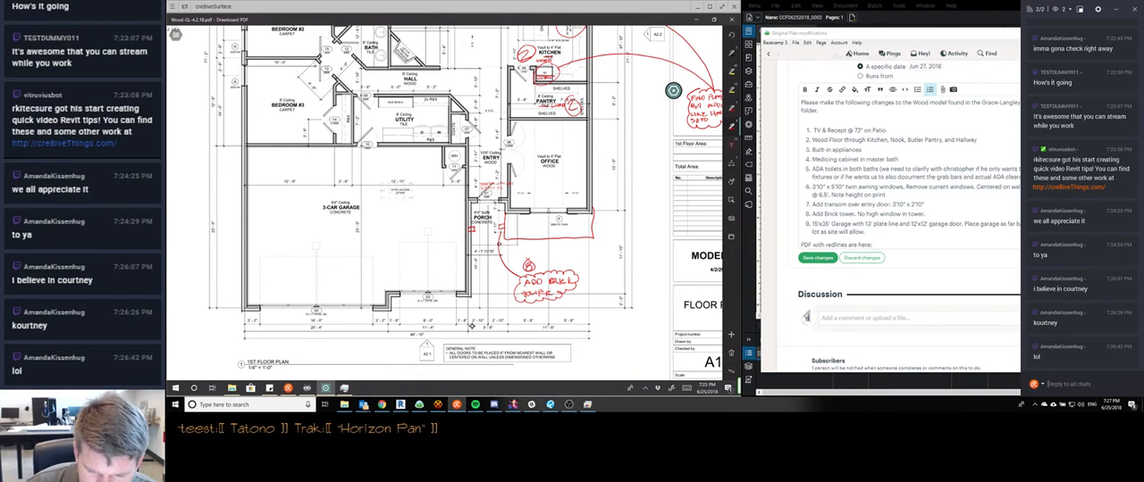
scroll(472, 326, "down", 1)
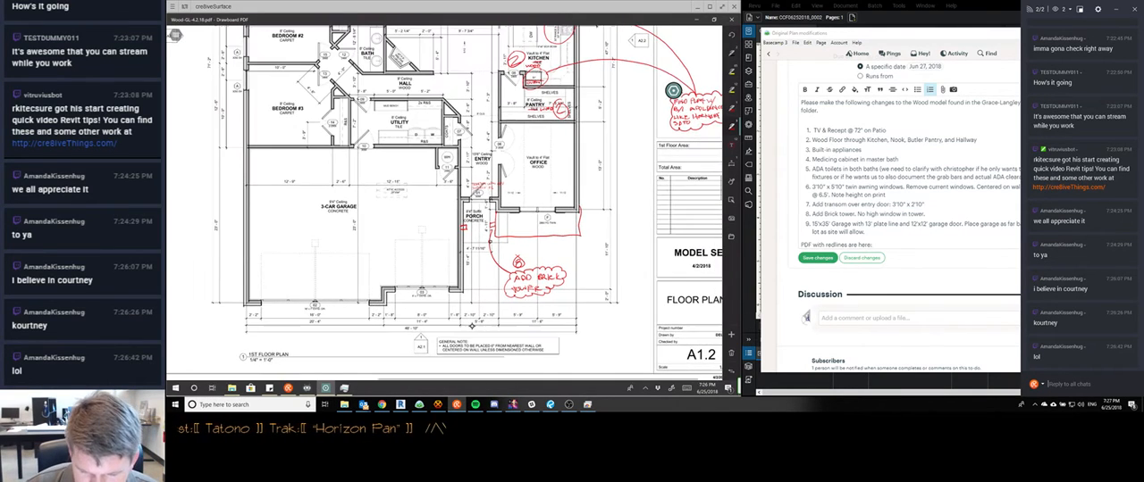
scroll(472, 326, "up", 2)
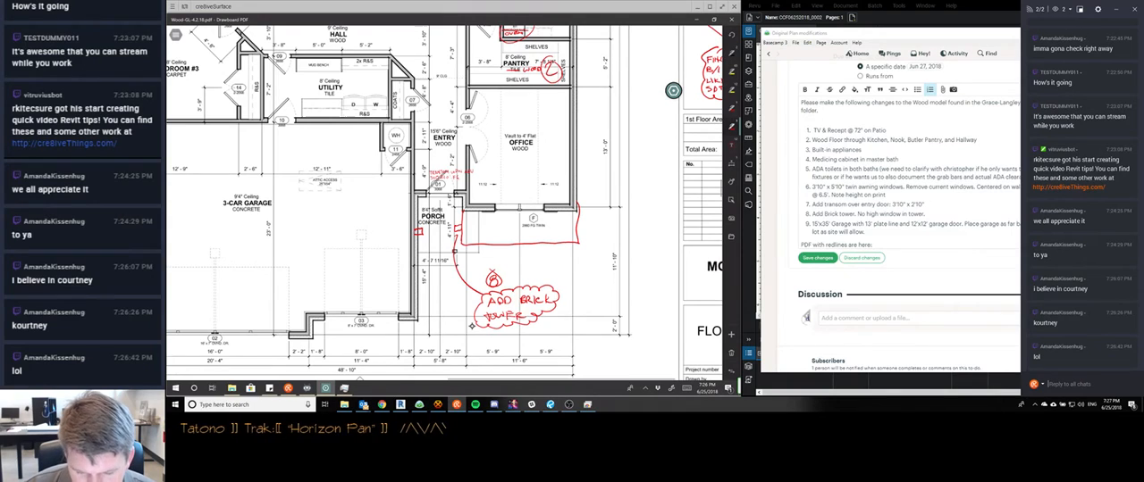
scroll(471, 326, "down", 3)
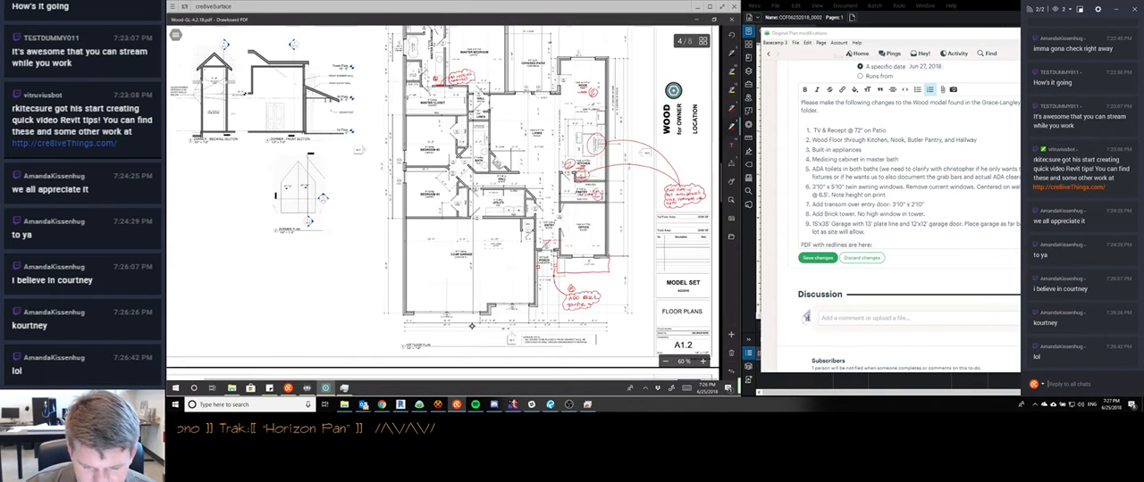
scroll(471, 326, "down", 1)
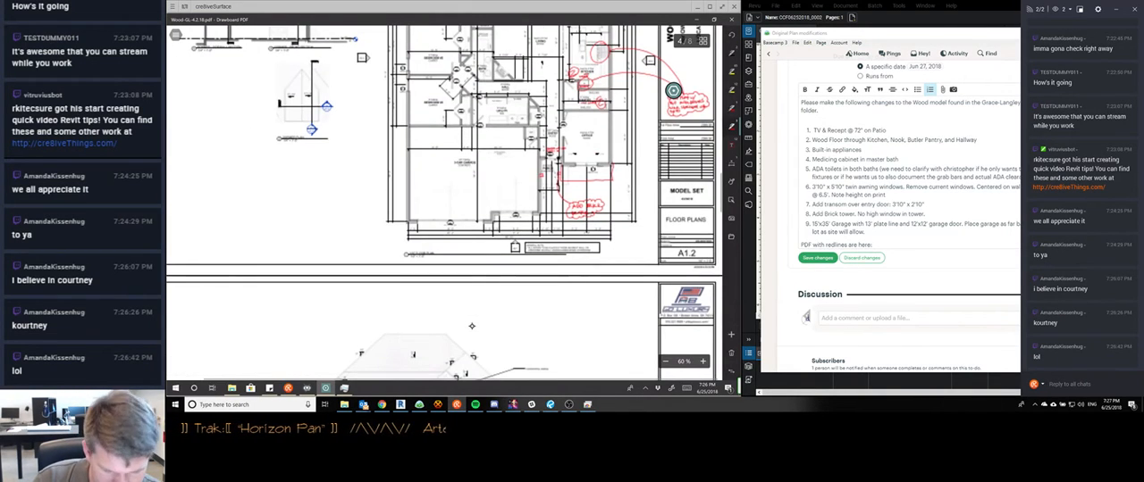
scroll(471, 326, "up", 3)
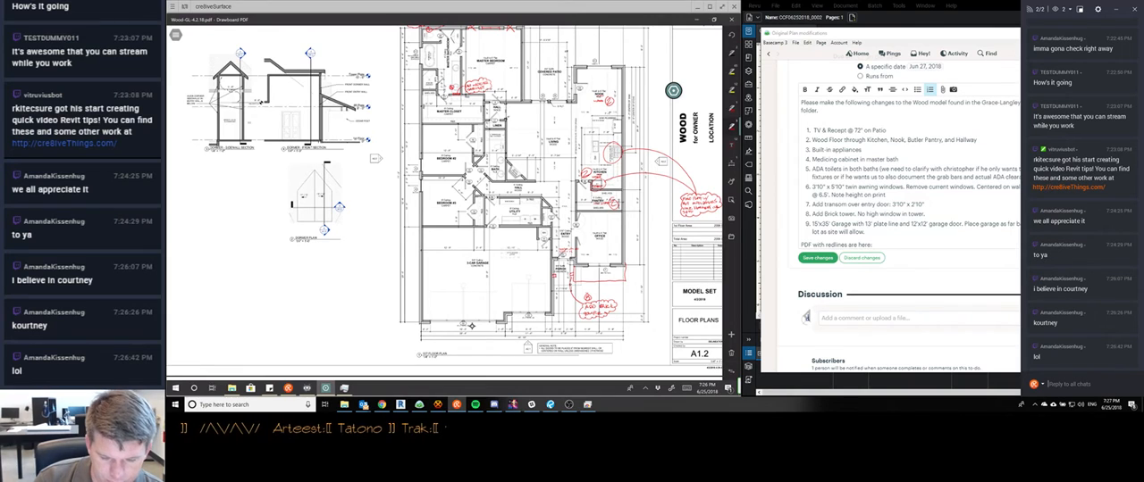
scroll(472, 326, "down", 2)
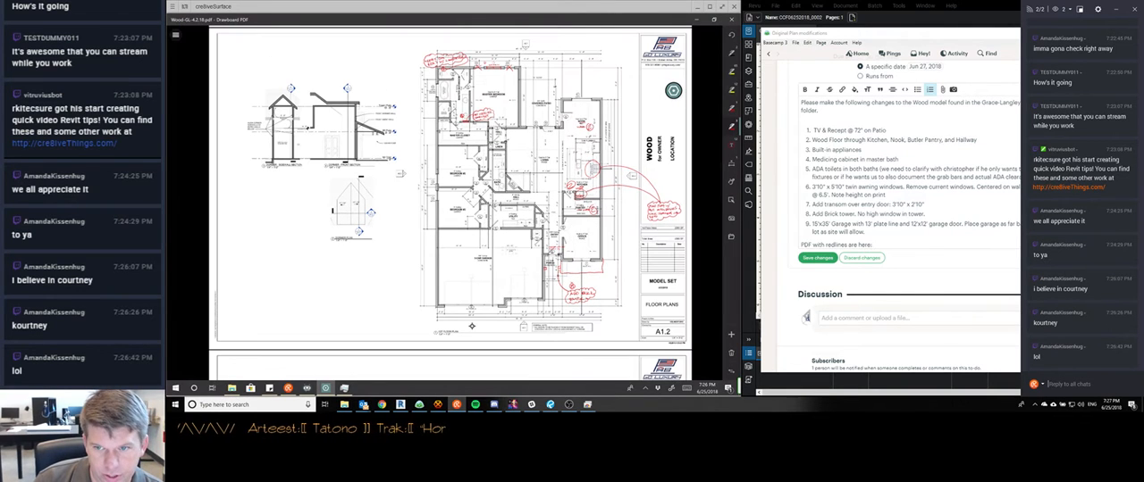
scroll(471, 326, "down", 6)
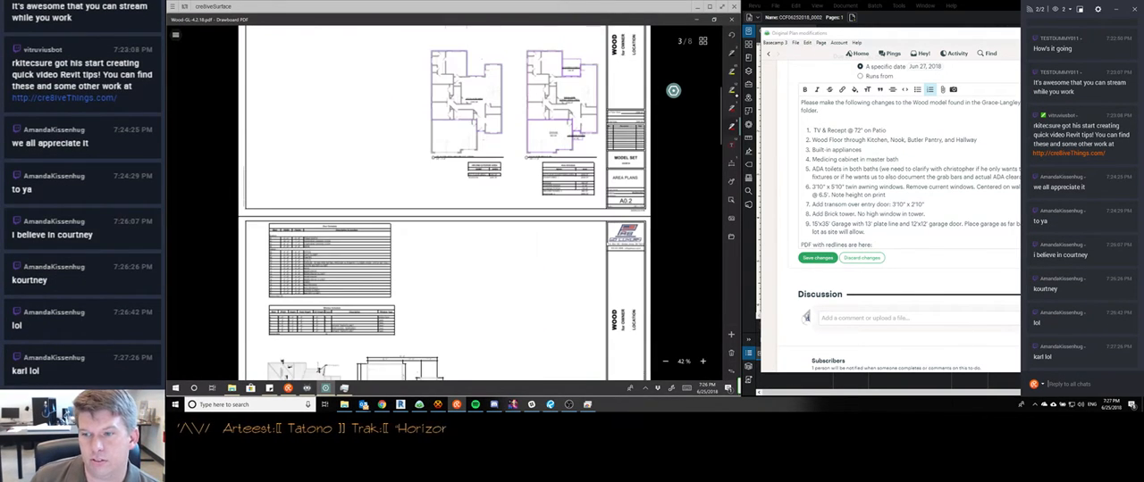
Bring the client's redlined scan back into view, and circle the room schedule, area plans and title block area on sheet A0.2, labelling each "UPDATE"
left_click(901, 34)
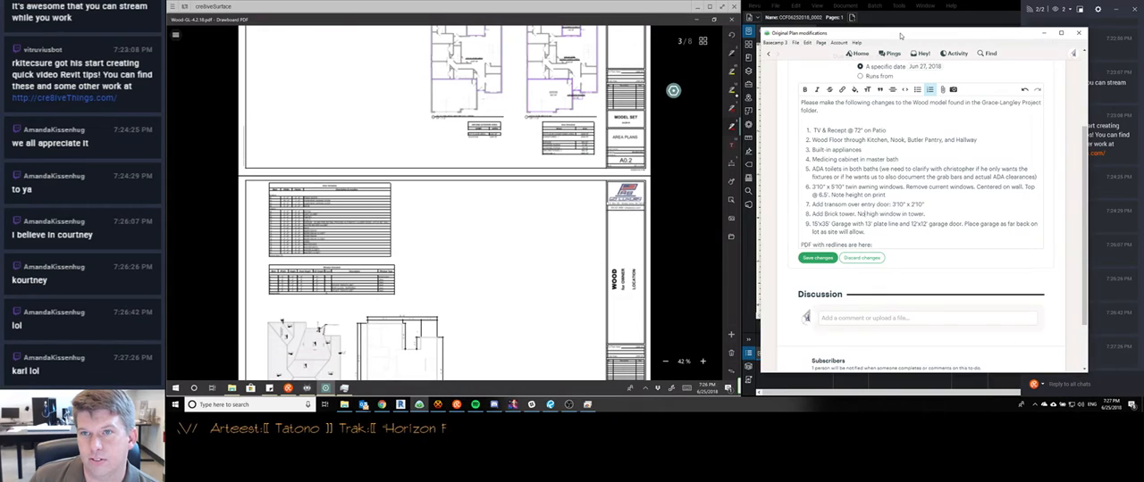
left_click(1043, 34)
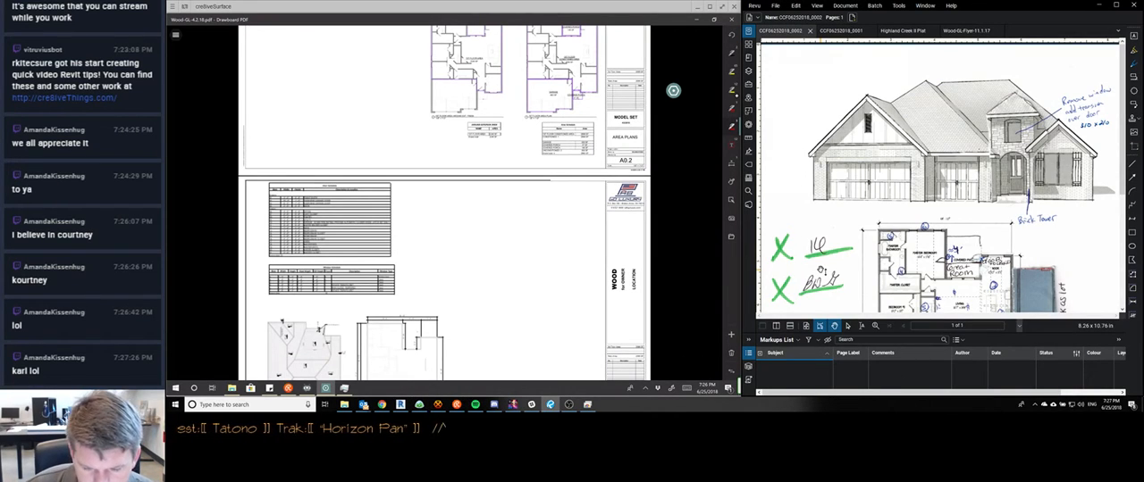
scroll(672, 90, "up", 3)
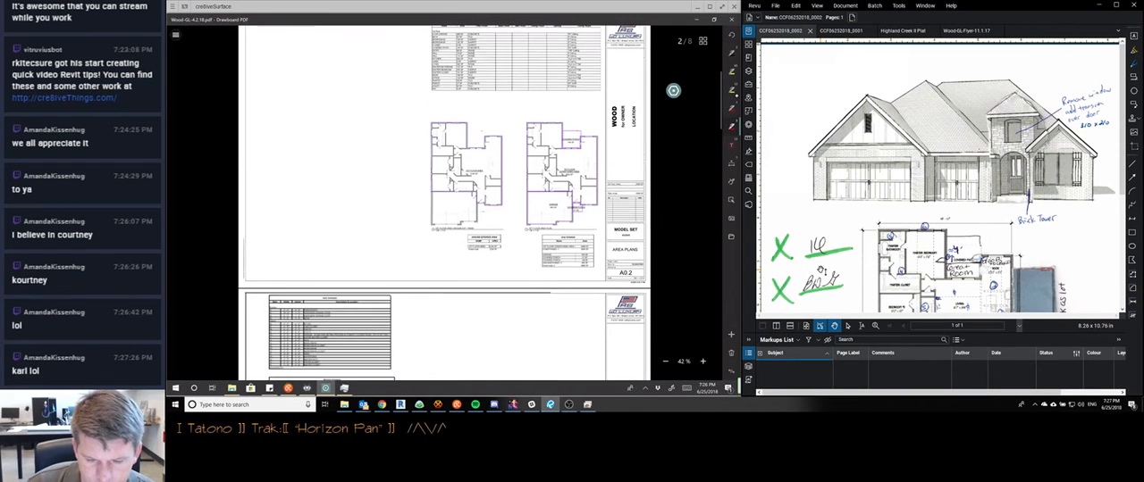
scroll(673, 90, "down", 2)
scroll(672, 90, "up", 4)
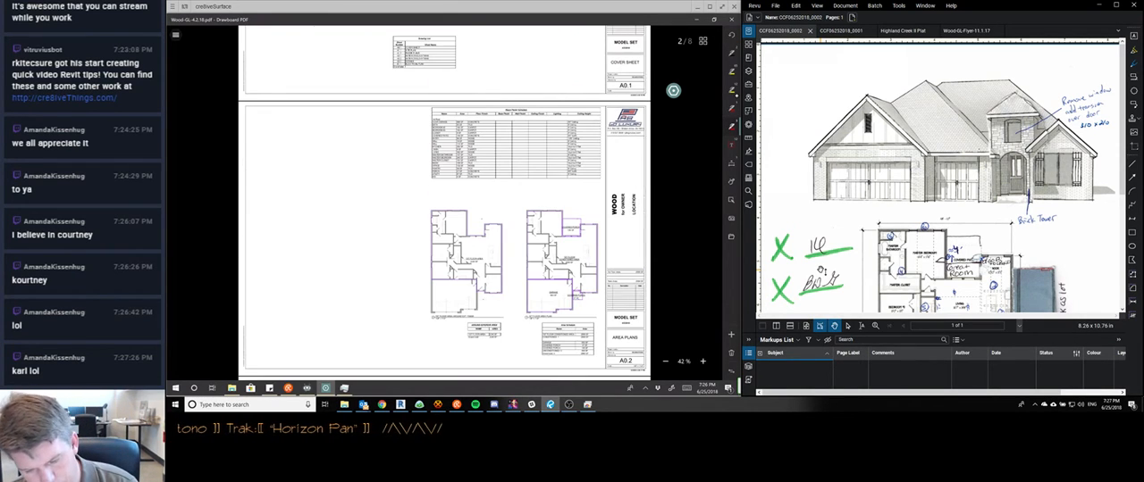
left_click_drag(501, 116, 487, 112)
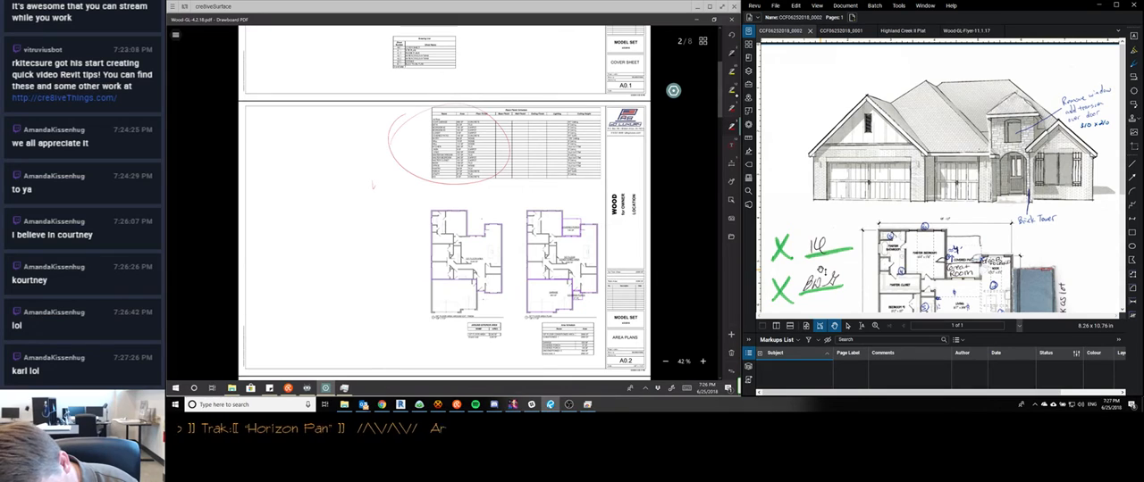
left_click_drag(382, 181, 404, 185)
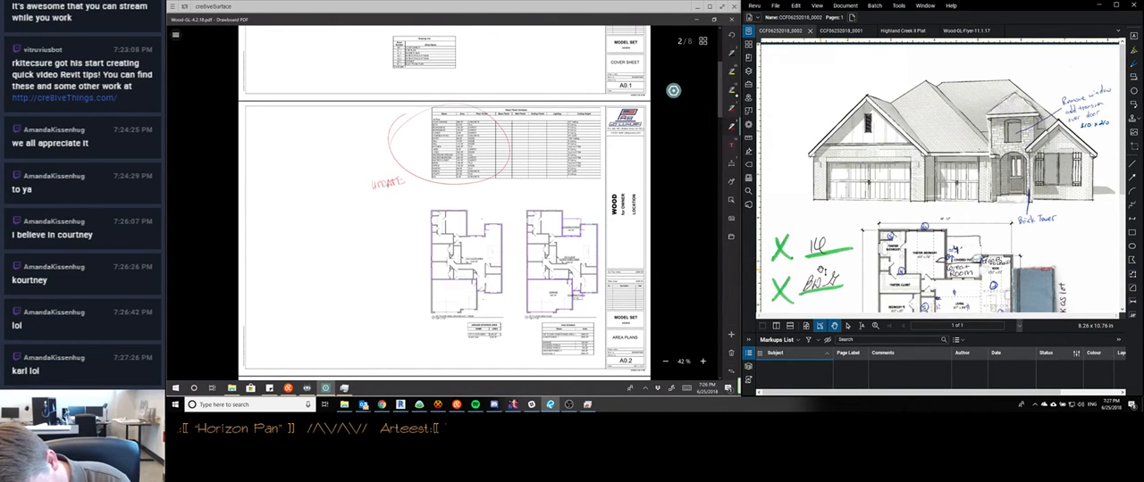
mouse_move(553, 255)
left_mouse_down()
mouse_move(597, 296)
mouse_move(505, 248)
left_mouse_up()
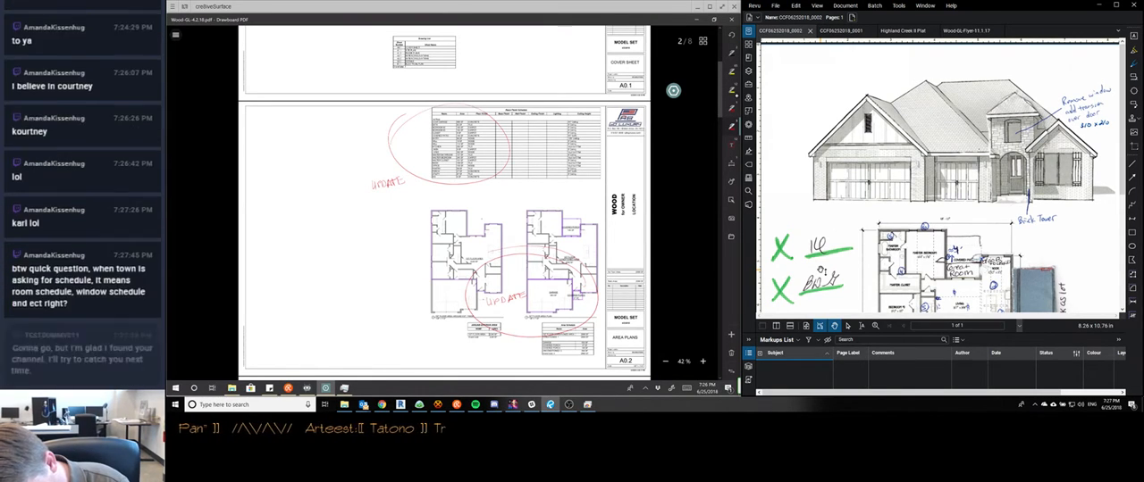
left_click_drag(637, 265, 640, 268)
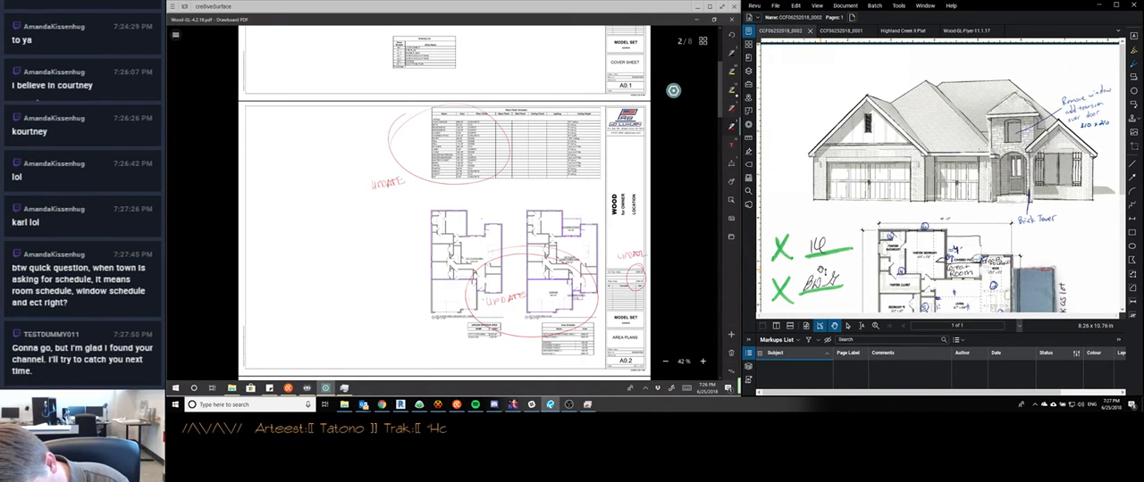
Draw revision clouds around the three "UPDATE" notes on the area plans sheet
mouse_move(506, 289)
left_mouse_down()
mouse_move(533, 310)
mouse_move(486, 305)
mouse_move(505, 288)
left_mouse_up()
mouse_move(370, 176)
left_mouse_down()
mouse_move(402, 175)
mouse_move(364, 193)
mouse_move(372, 170)
left_mouse_up()
mouse_move(620, 247)
left_mouse_down()
mouse_move(645, 243)
mouse_move(640, 266)
mouse_move(620, 242)
left_mouse_up()
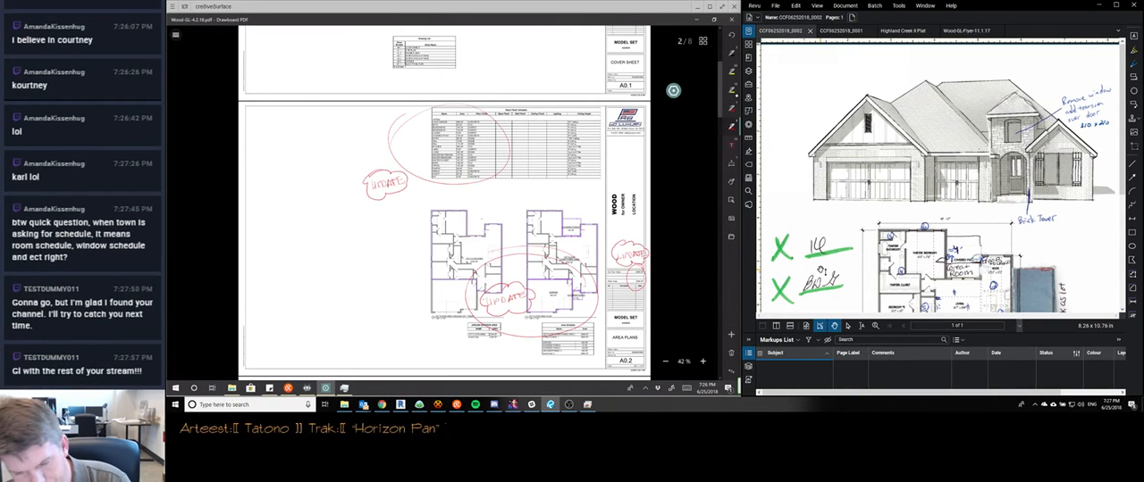
Circle the totals in both area schedules on sheet A0.2 and tie them to the area plans' "UPDATE" note
scroll(444, 203, "up", 2)
scroll(444, 203, "up", 1)
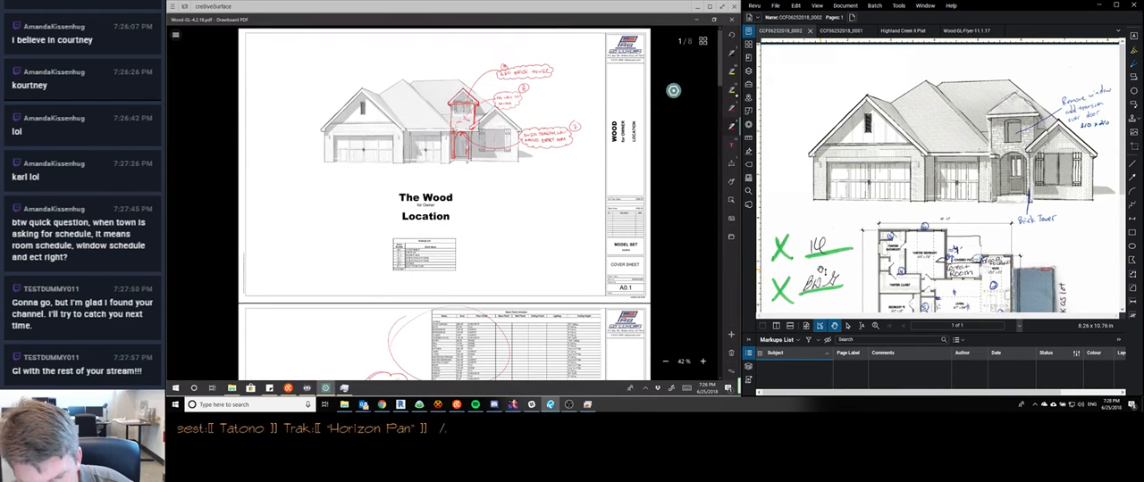
scroll(444, 203, "down", 3)
scroll(444, 203, "up", 1)
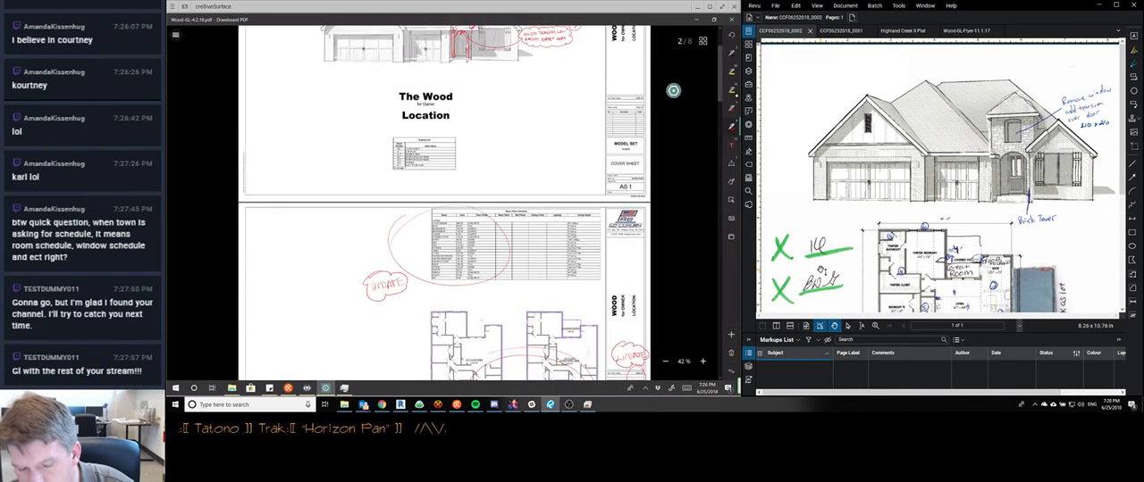
scroll(444, 203, "down", 2)
scroll(444, 203, "down", 2)
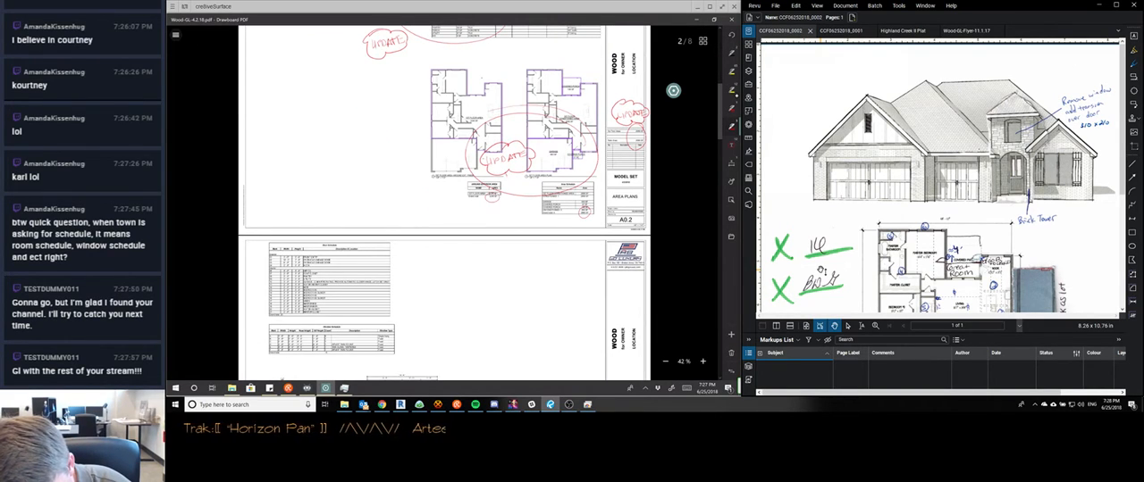
scroll(444, 203, "down", 3)
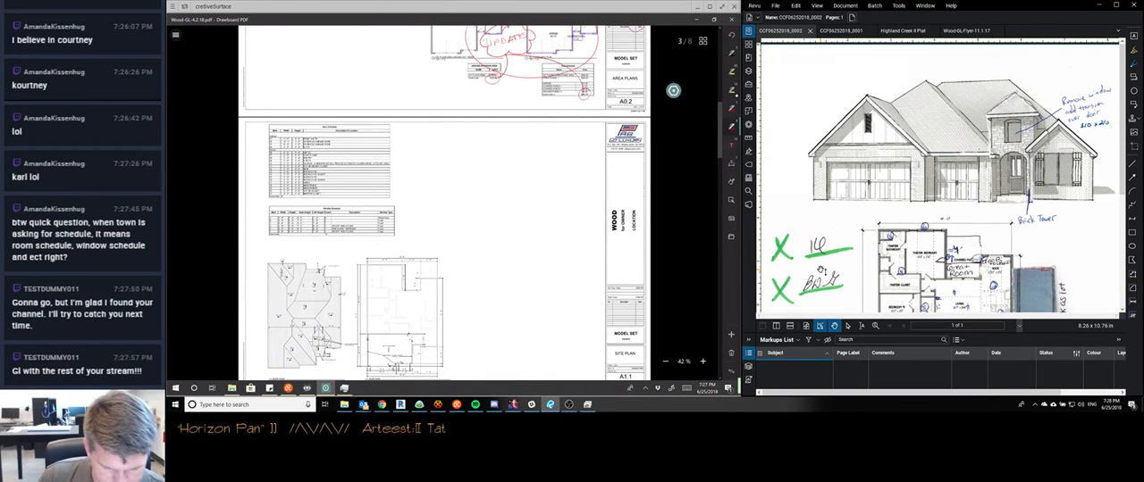
scroll(444, 204, "down", 3)
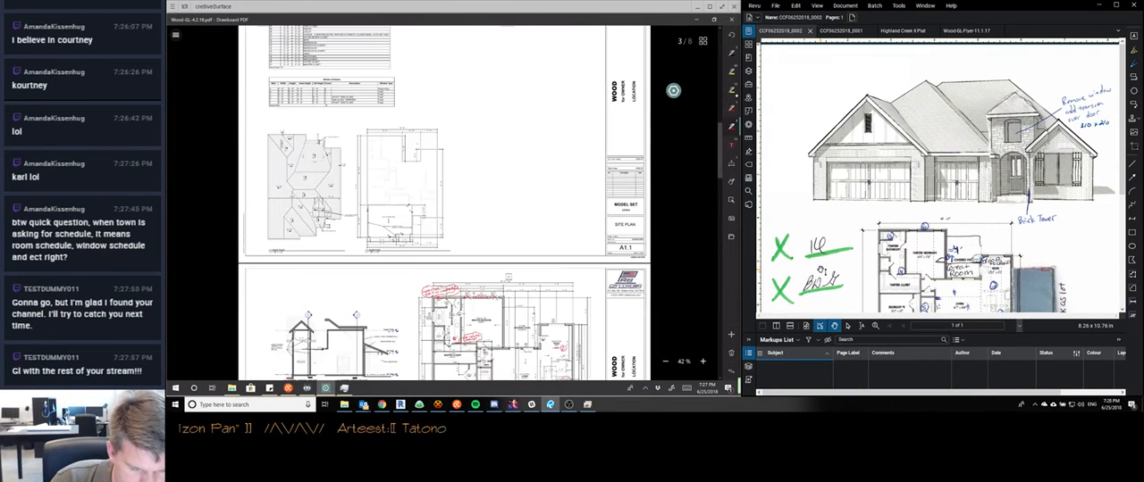
Circle the door schedule on sheet A1.1 in red and write "UPDATE" beside it
scroll(444, 204, "up", 3)
scroll(444, 204, "up", 1)
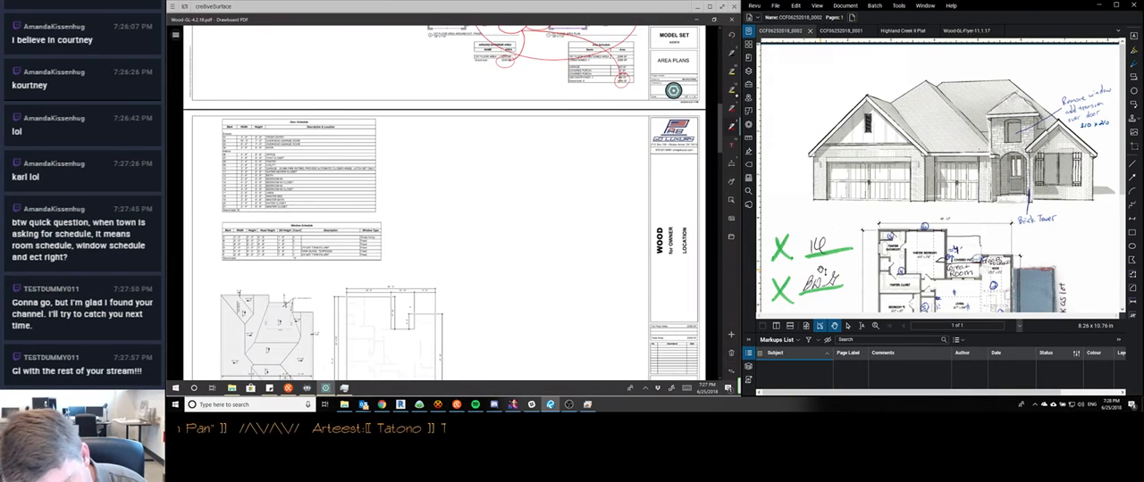
scroll(351, 165, "up", 1)
left_click_drag(332, 106, 337, 105)
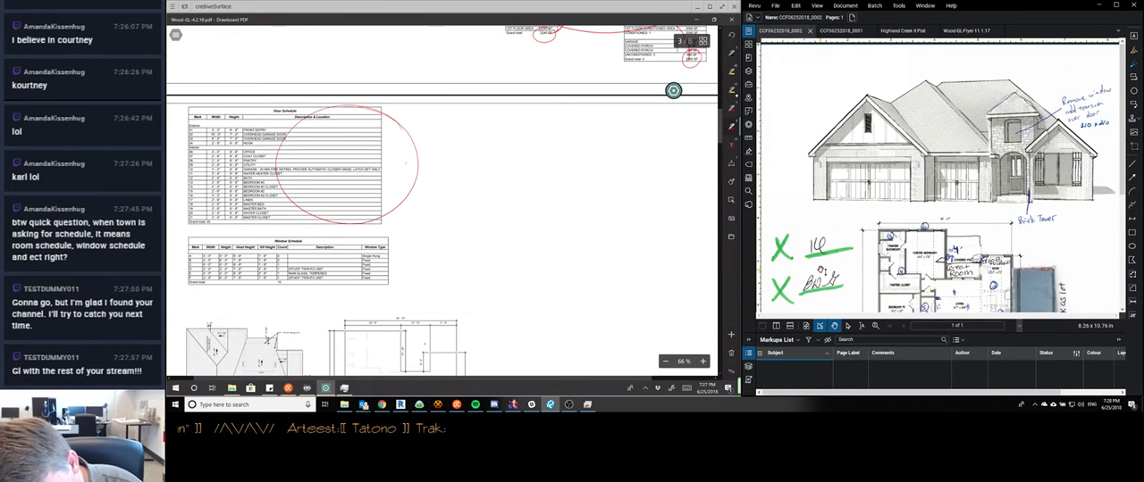
left_click_drag(406, 165, 442, 163)
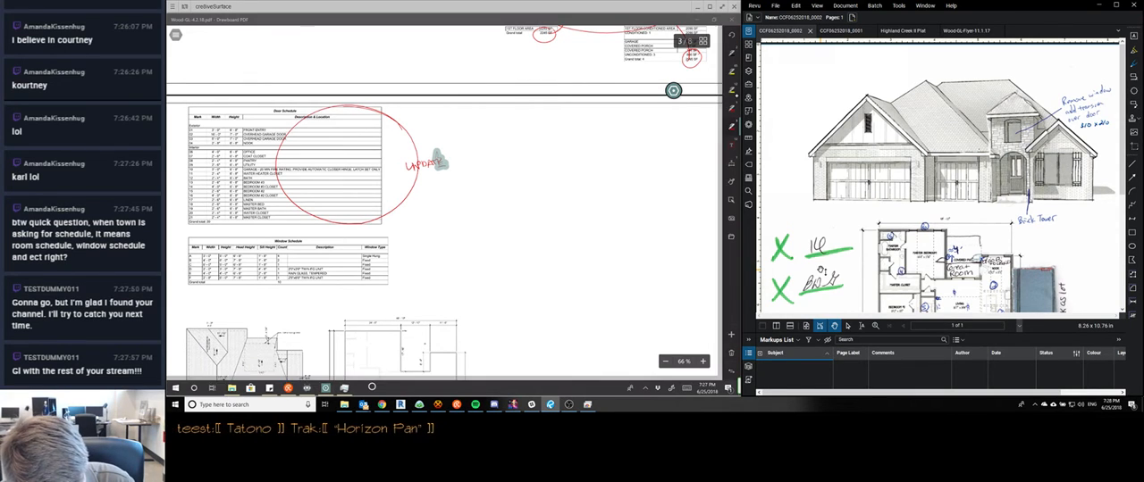
Switch to Task Manager and end the TeamViewer 12 background process
right_click(373, 388)
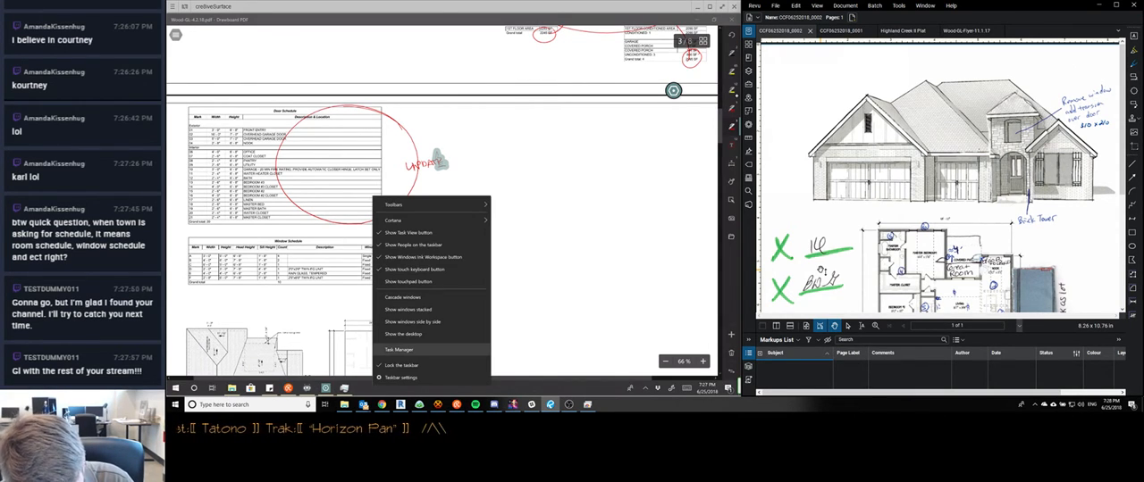
left_click(399, 350)
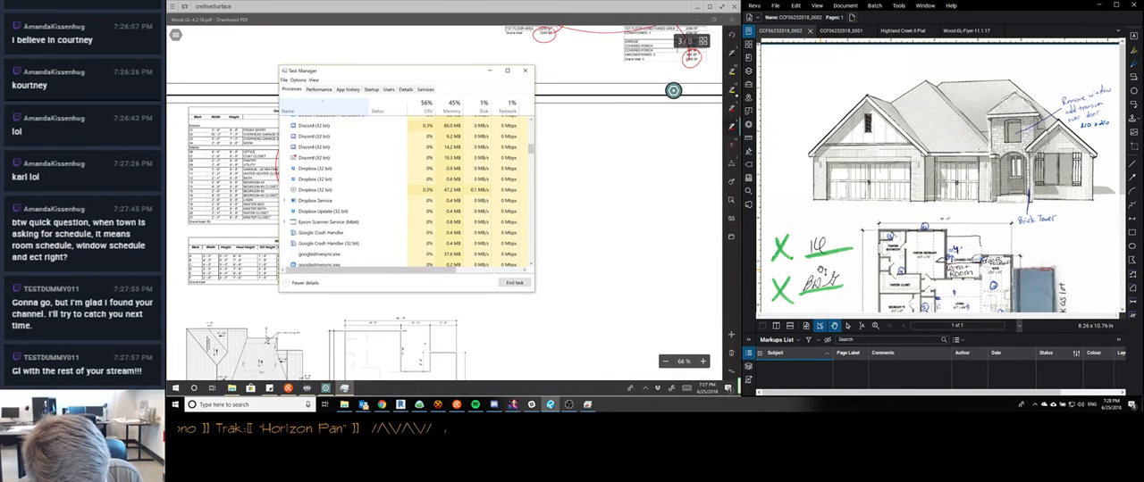
scroll(402, 191, "down", 4)
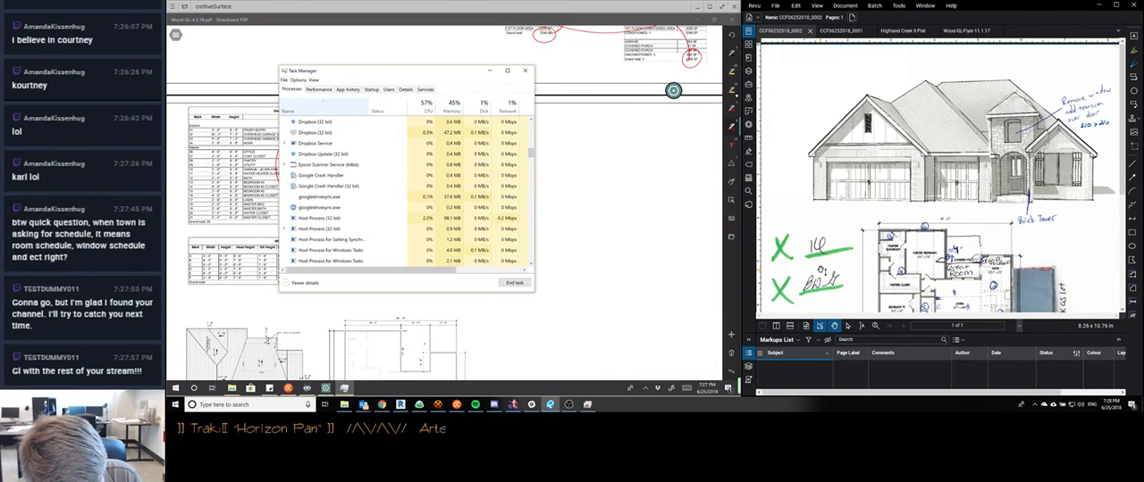
scroll(402, 191, "down", 2)
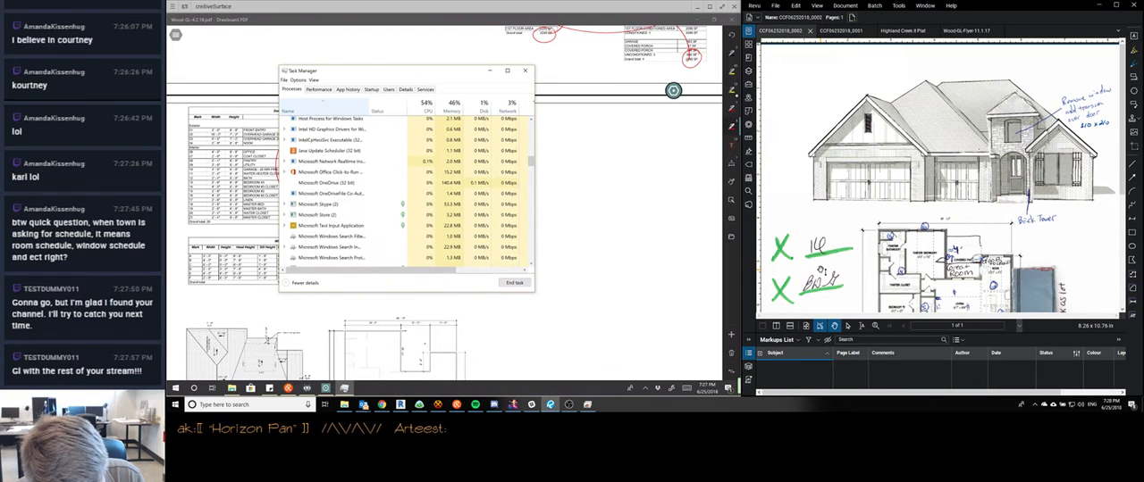
scroll(402, 191, "down", 1)
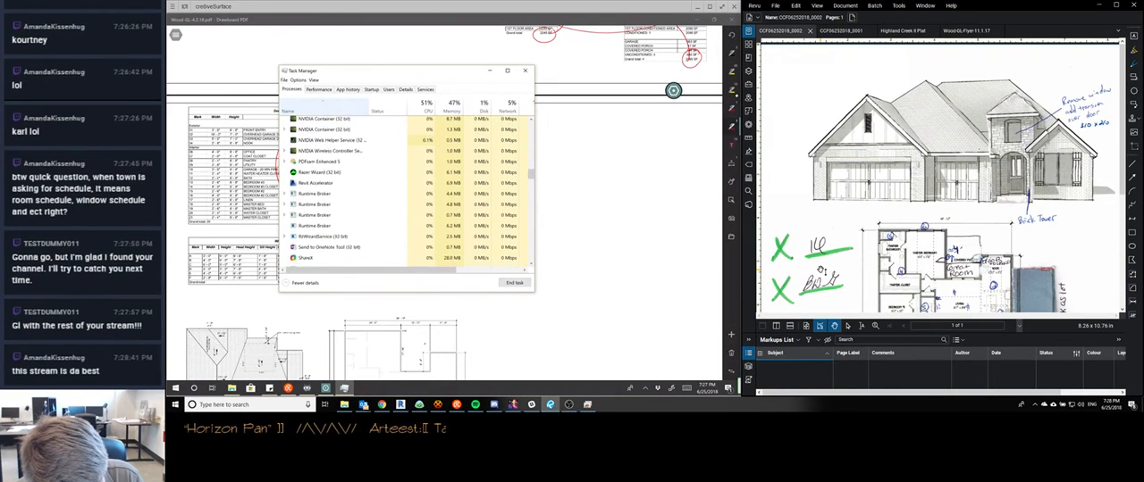
scroll(402, 191, "down", 3)
scroll(402, 192, "down", 1)
scroll(402, 191, "down", 2)
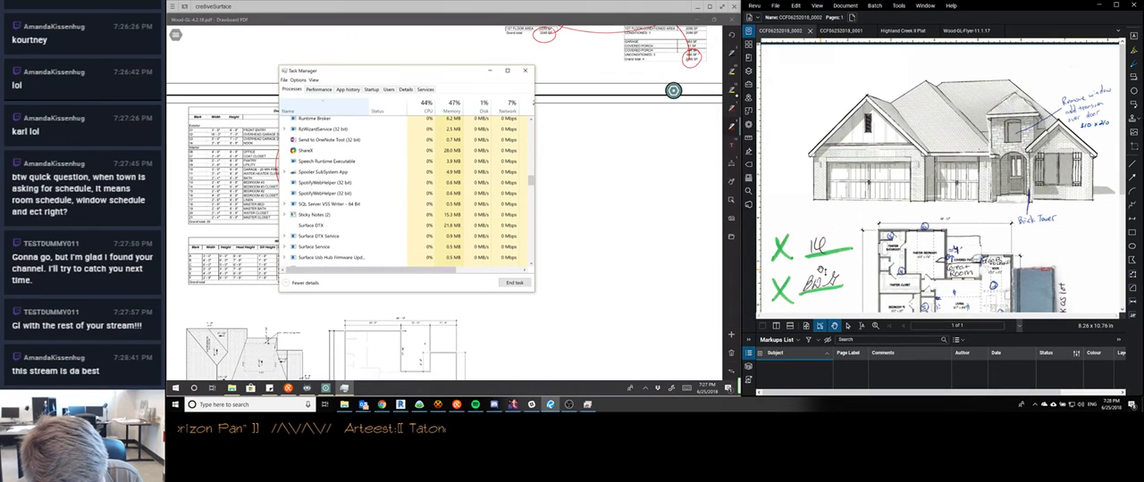
scroll(402, 192, "down", 4)
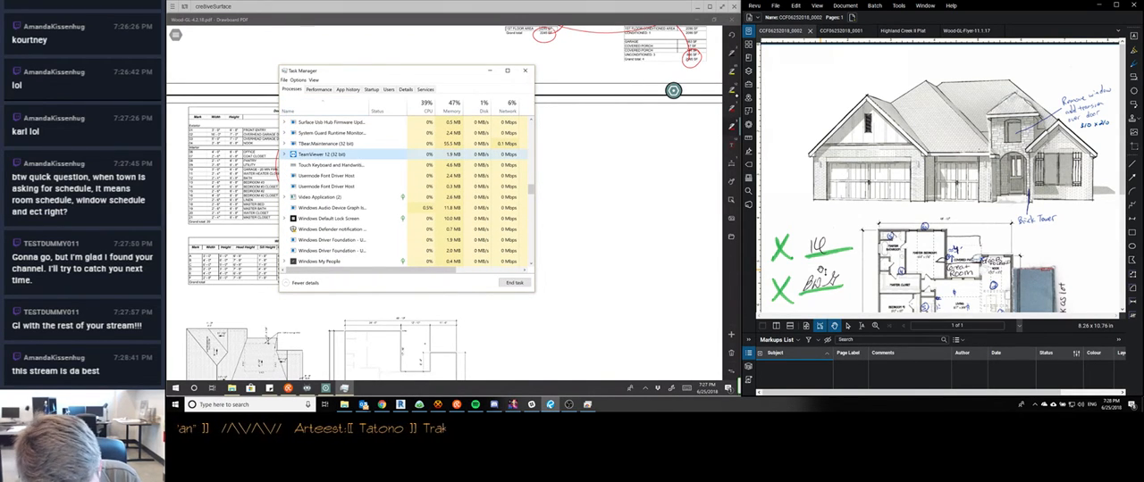
left_click(515, 283)
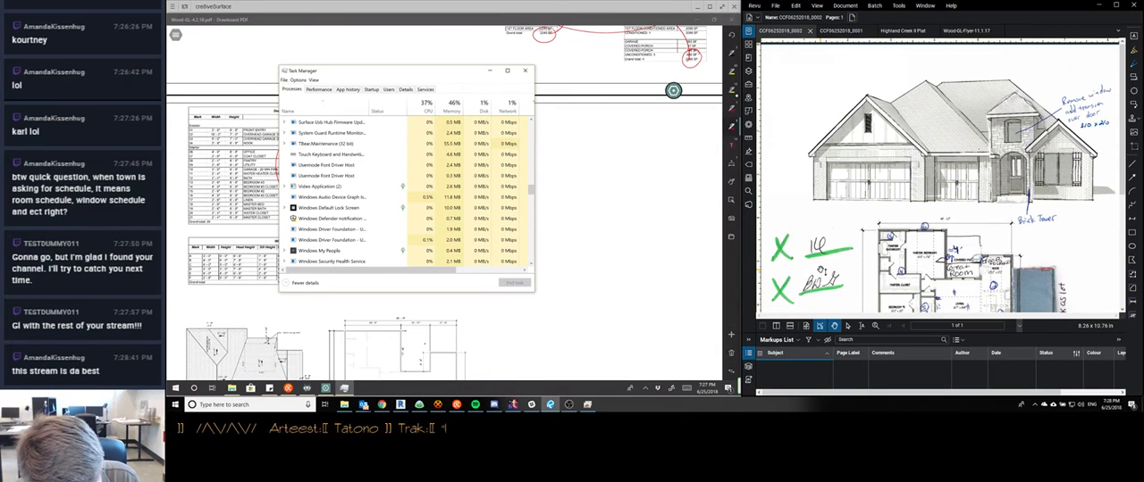
End the TBear Maintenance and Video Application background processes
left_click(326, 144)
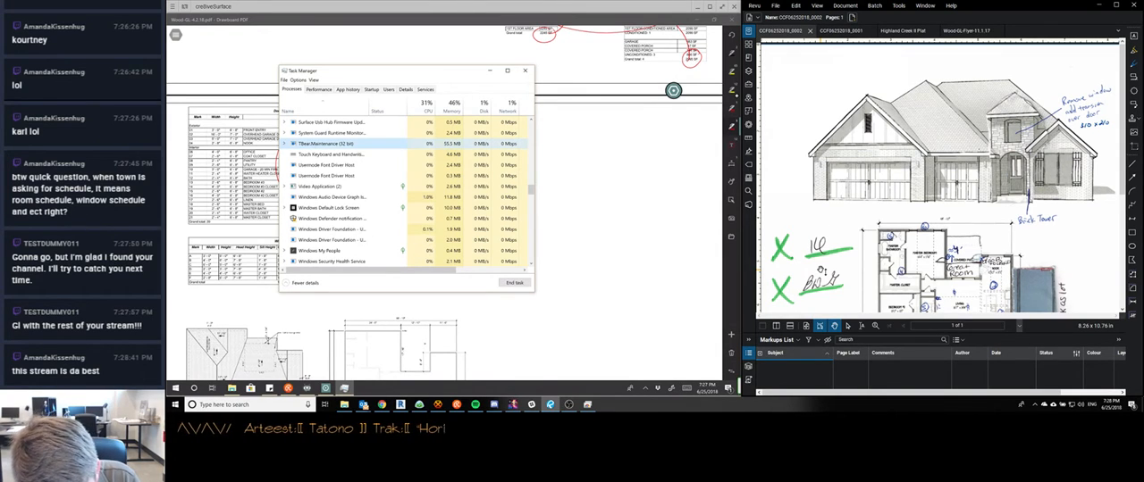
left_click(515, 283)
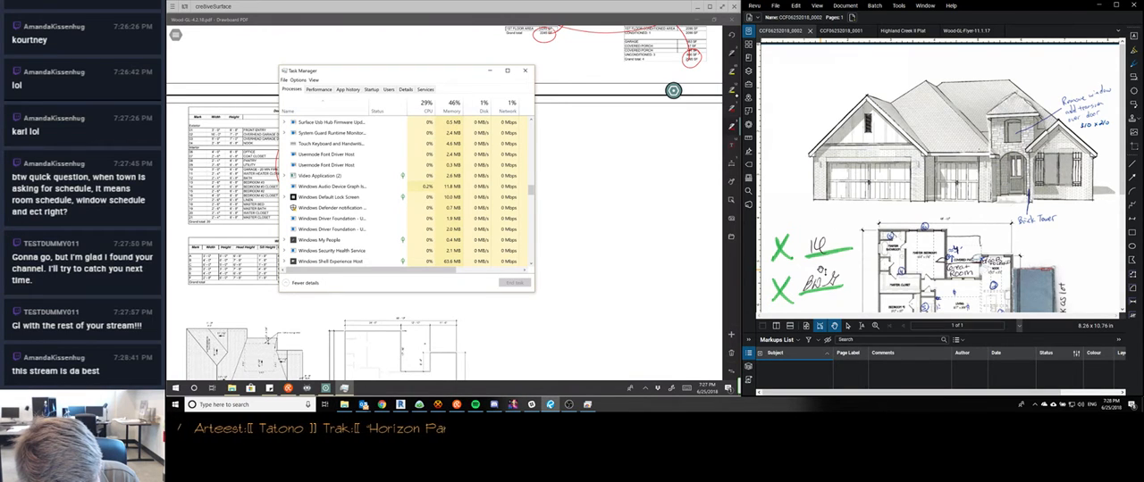
left_click(331, 176)
left_click(515, 283)
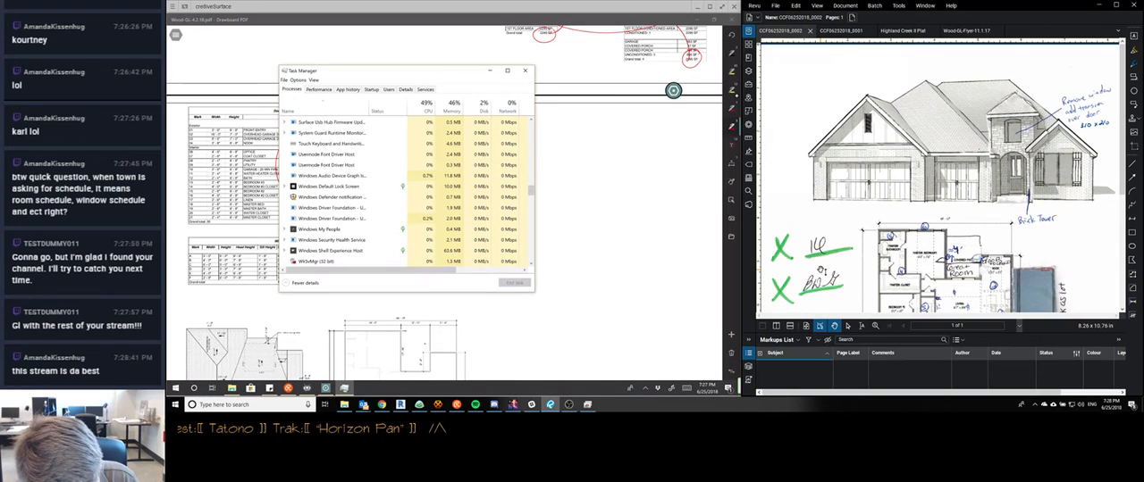
Examine the remaining running processes, sort them by CPU usage, and close Task Manager
scroll(402, 192, "down", 2)
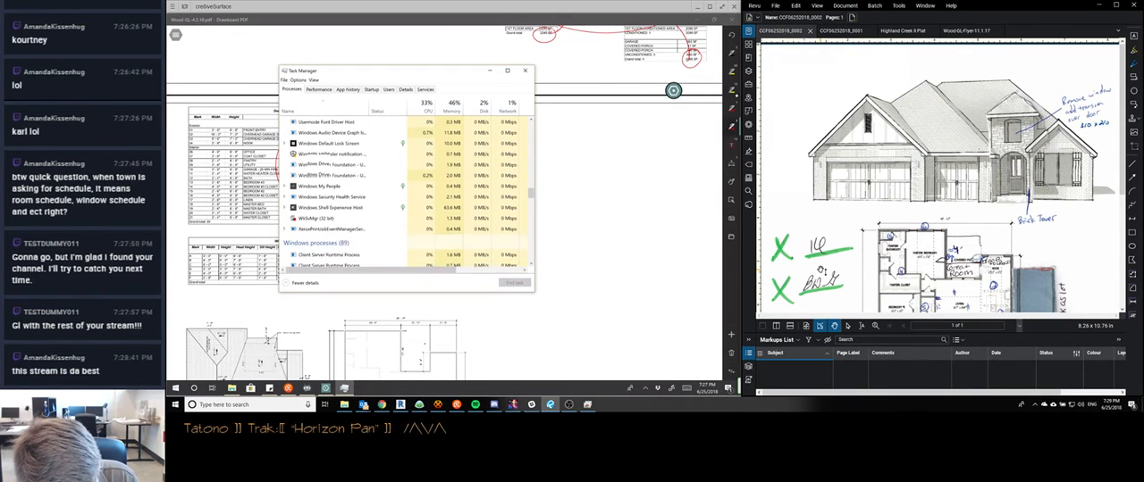
scroll(402, 192, "down", 5)
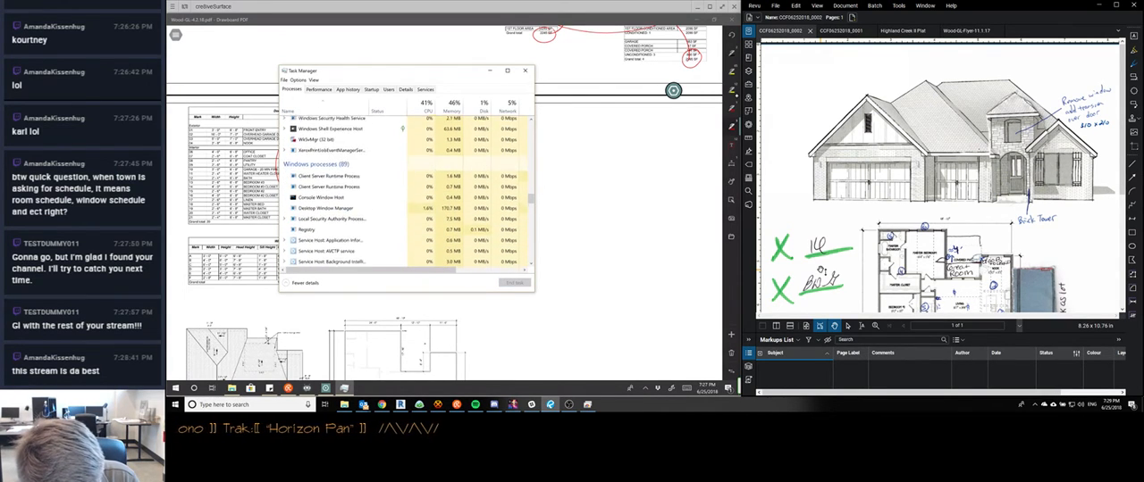
scroll(402, 192, "down", 8)
left_click(358, 152)
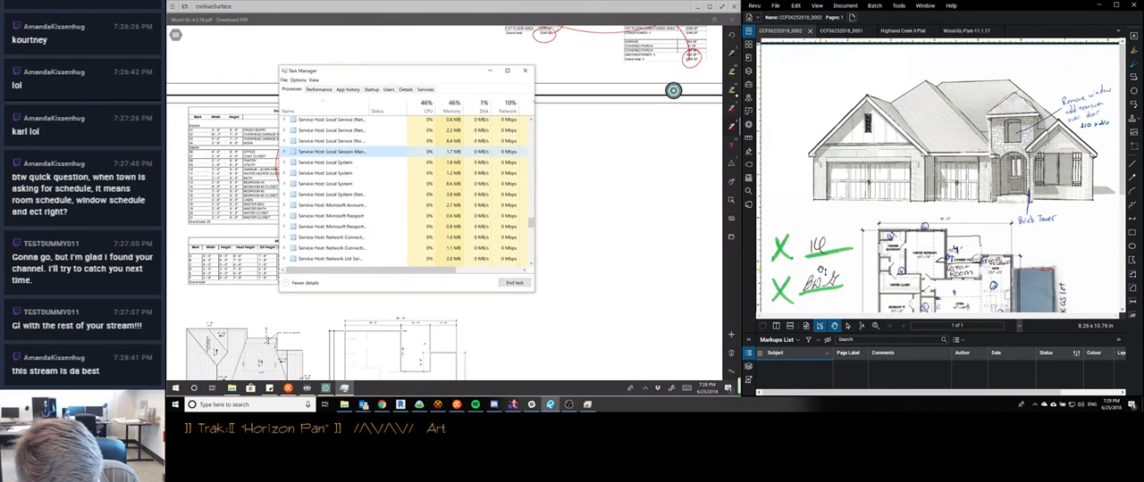
scroll(402, 192, "up", 8)
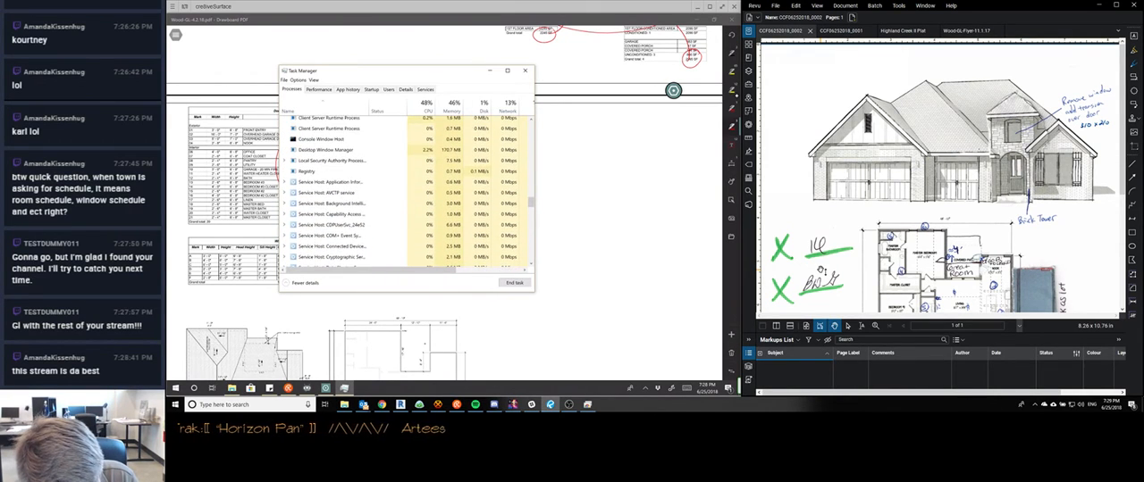
scroll(402, 192, "up", 10)
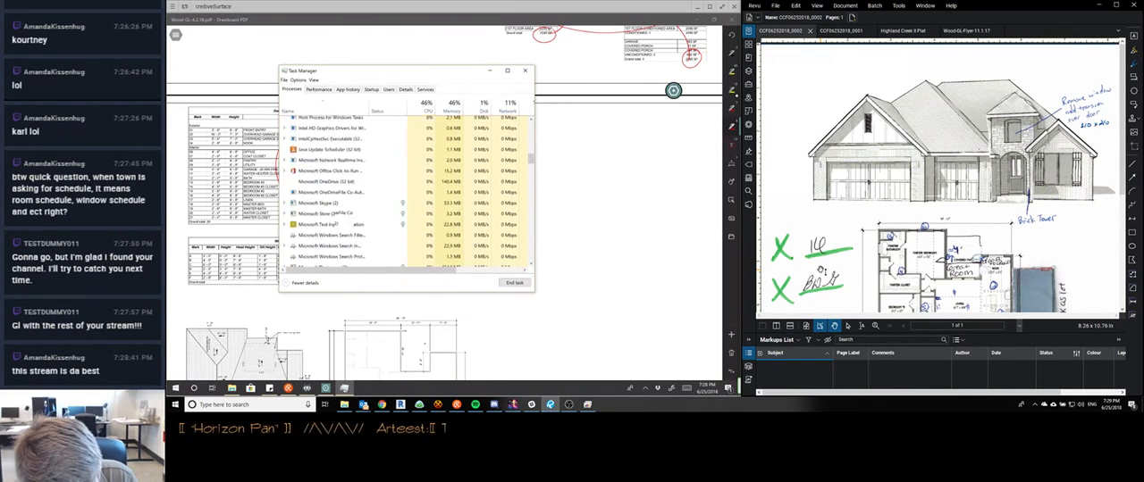
scroll(402, 192, "up", 8)
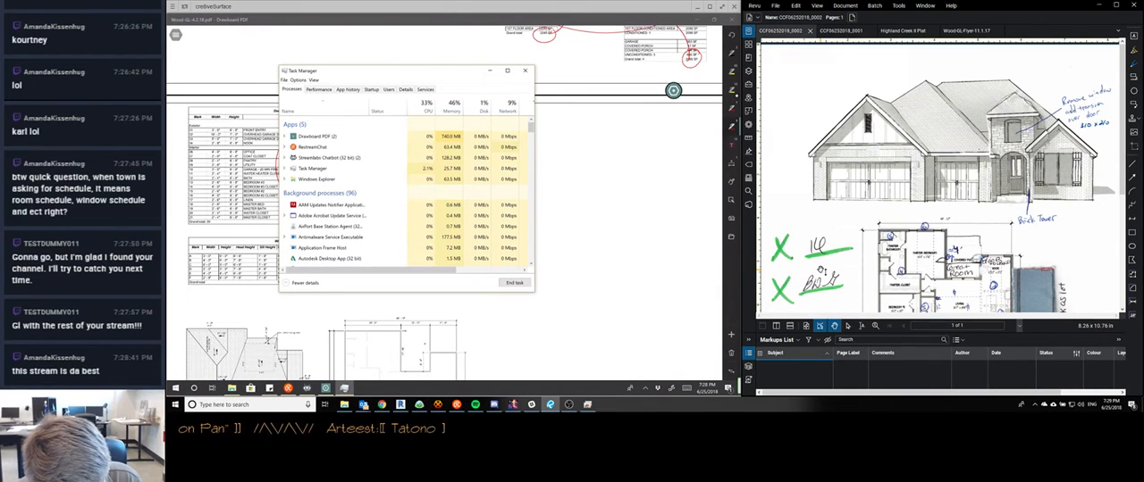
scroll(408, 192, "down", 2)
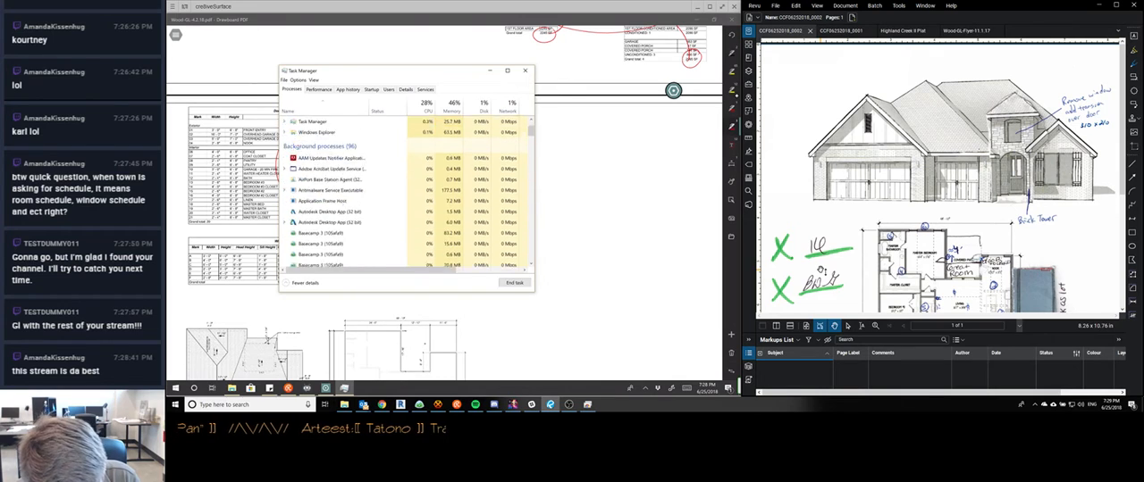
scroll(408, 192, "up", 2)
left_click(423, 106)
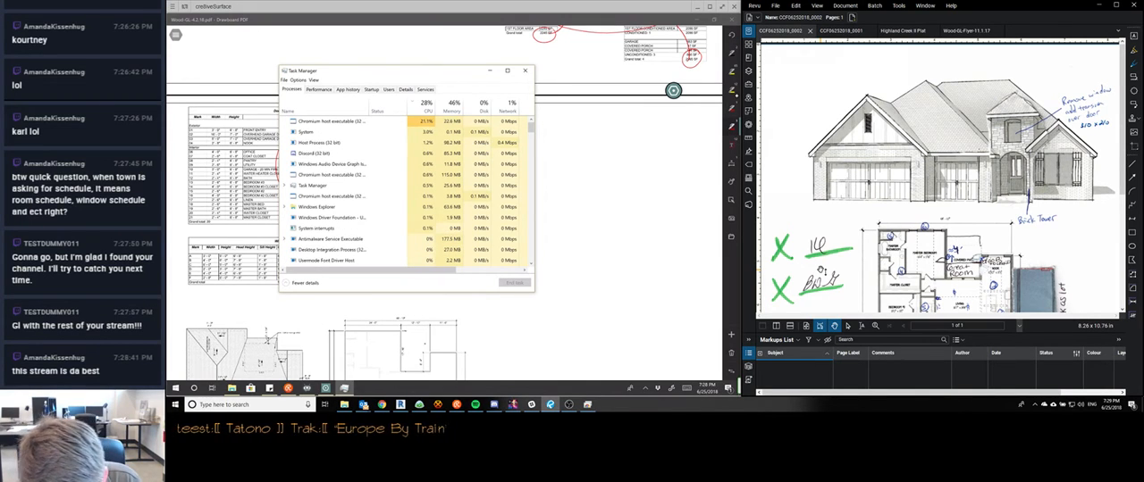
left_click(645, 389)
left_click(645, 389)
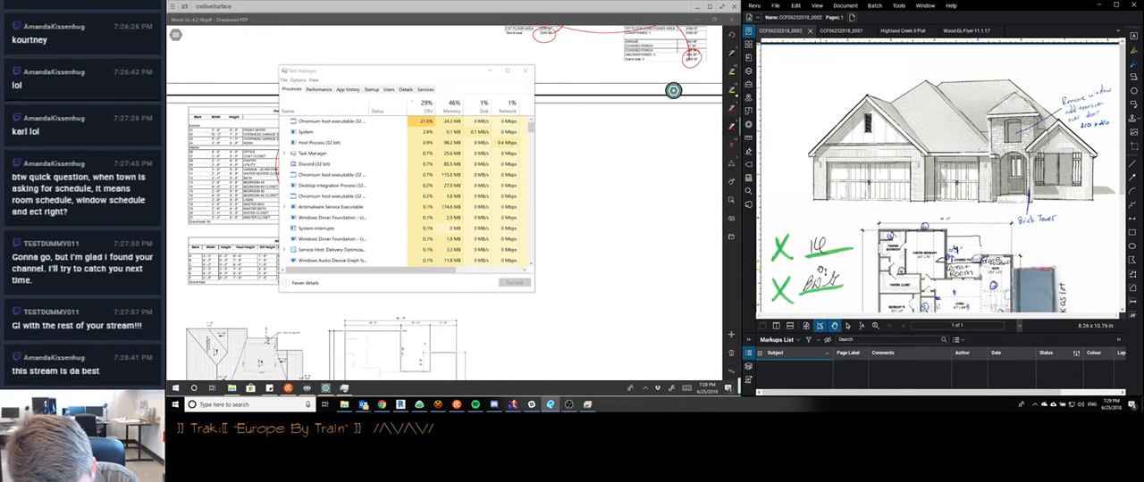
left_click(524, 71)
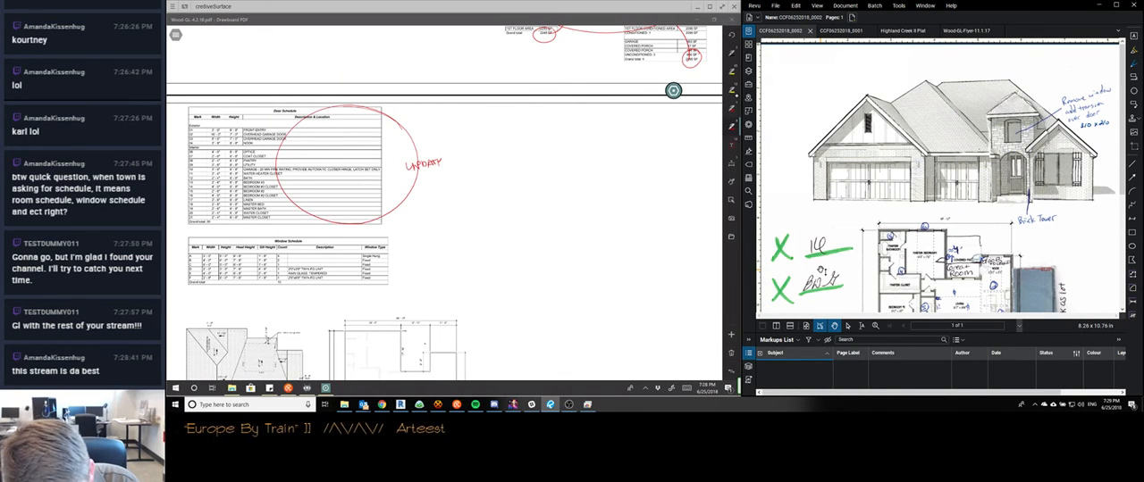
Cloud the door schedule's "UPDATE" note, and circle the window schedule with its own clouded "UPDATE" note
mouse_move(436, 164)
left_mouse_down()
mouse_move(443, 178)
mouse_move(410, 180)
mouse_move(436, 151)
left_mouse_up()
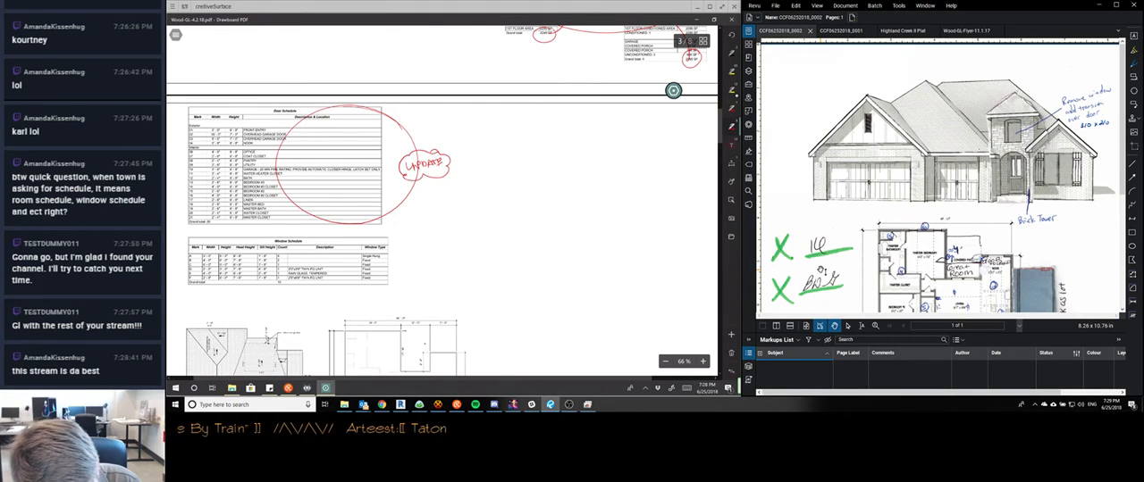
mouse_move(379, 234)
left_mouse_down()
mouse_move(317, 302)
mouse_move(394, 243)
mouse_move(409, 264)
mouse_move(388, 248)
mouse_move(422, 236)
left_mouse_up()
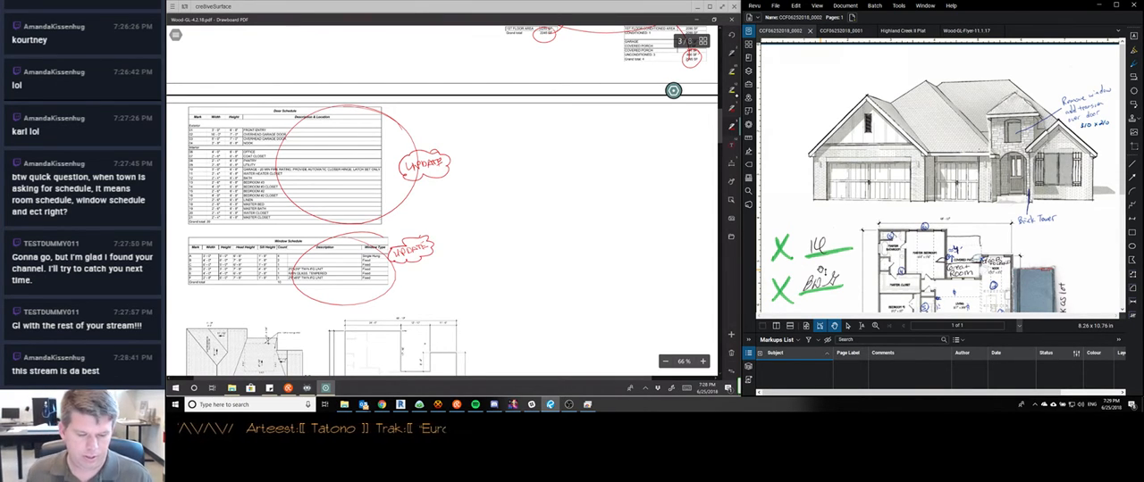
Delete the revision cloud around the window schedule's "UPDATE" note and redraw it, bringing up the stream chat alongside
left_click(411, 251)
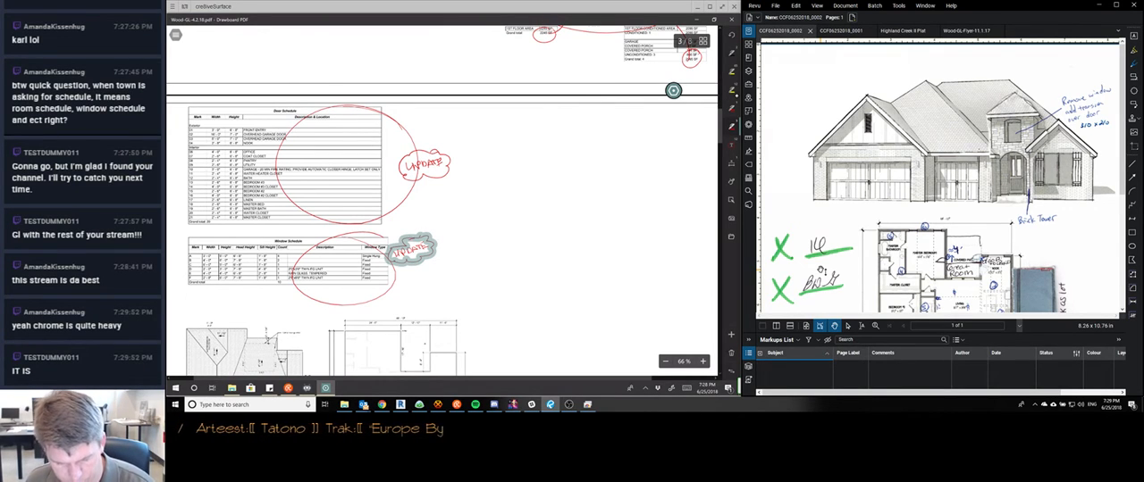
key("Delete")
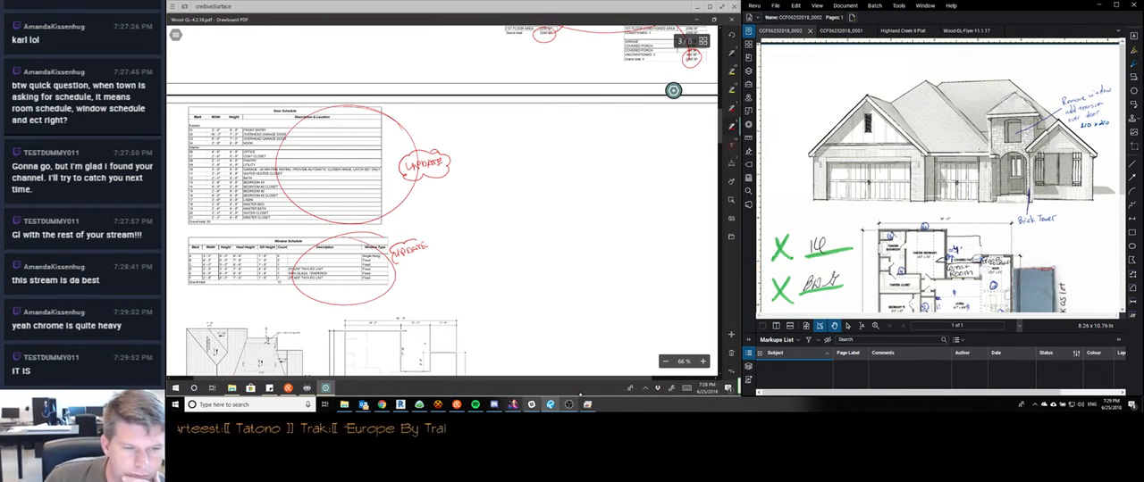
left_click(457, 406)
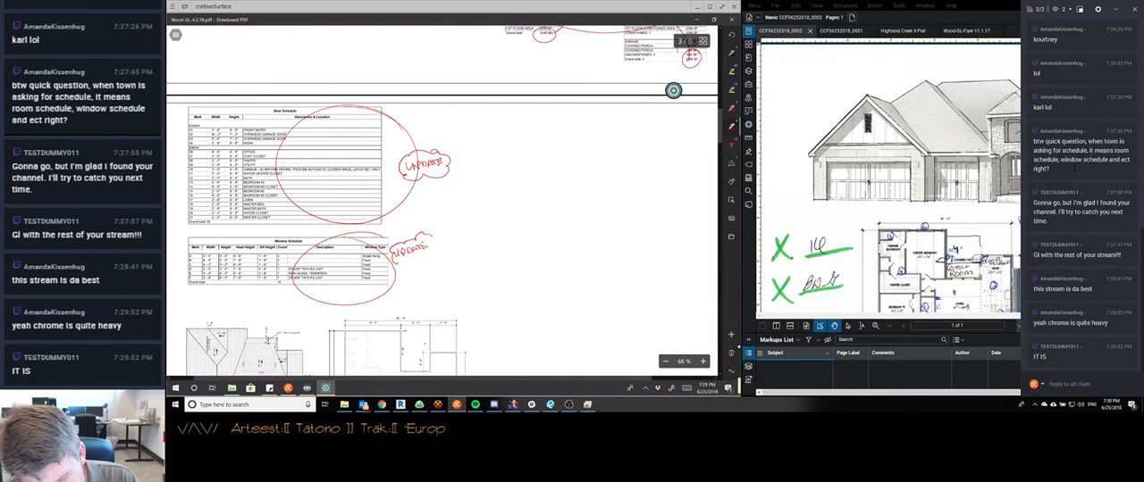
mouse_move(431, 237)
left_mouse_down()
mouse_move(432, 256)
mouse_move(392, 262)
left_mouse_up()
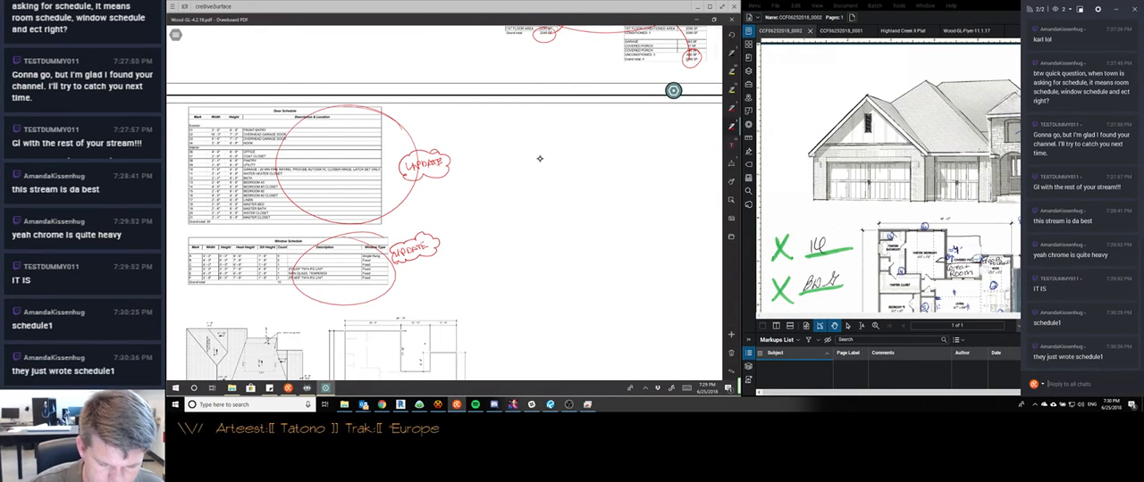
Examine the roof and slab plans on sheet A1.1 and the redlined floor plan on the following sheet
scroll(540, 158, "down", 4)
scroll(539, 158, "up", 3)
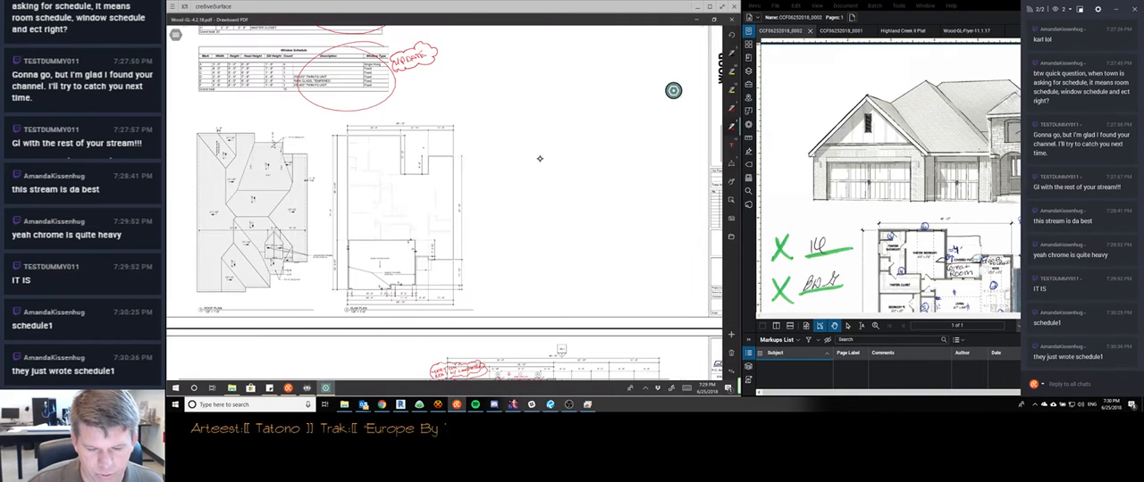
scroll(539, 158, "up", 2)
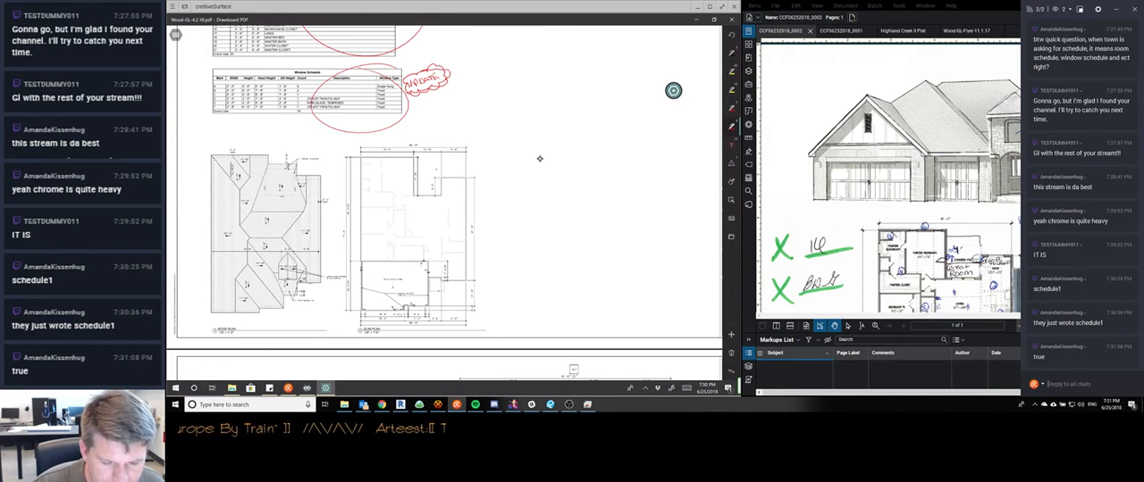
scroll(539, 158, "down", 5)
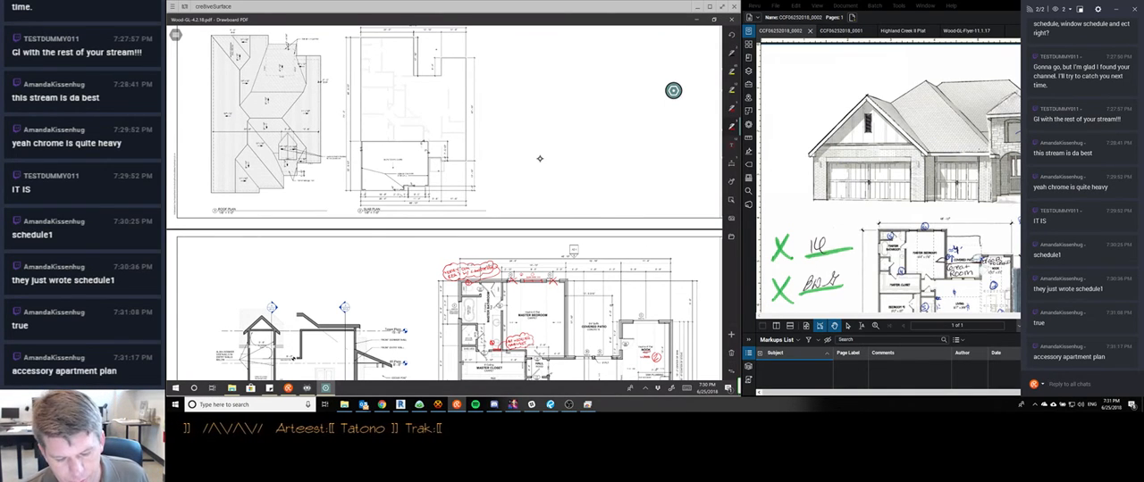
scroll(538, 158, "down", 1)
scroll(539, 158, "down", 2)
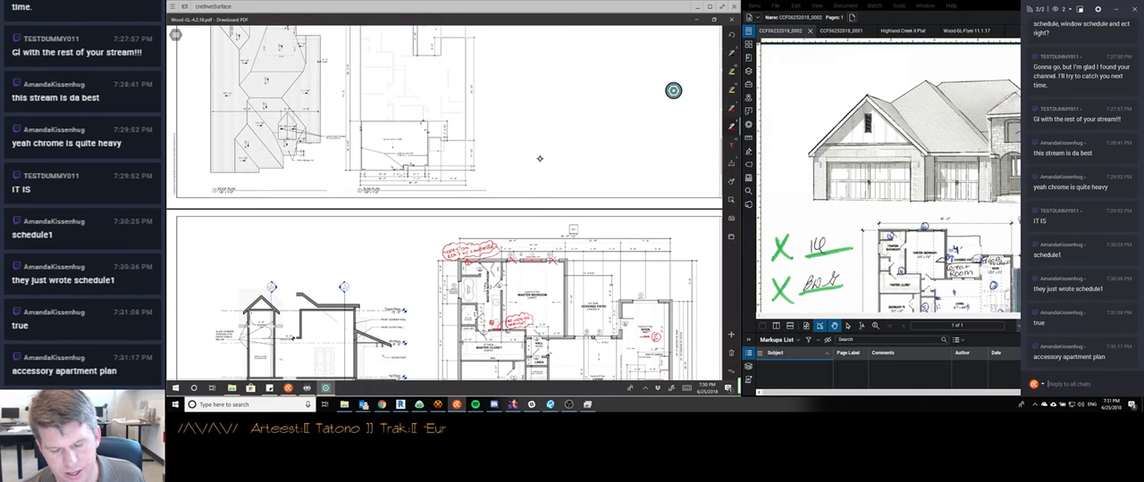
scroll(539, 158, "down", 5)
scroll(539, 158, "right", 3)
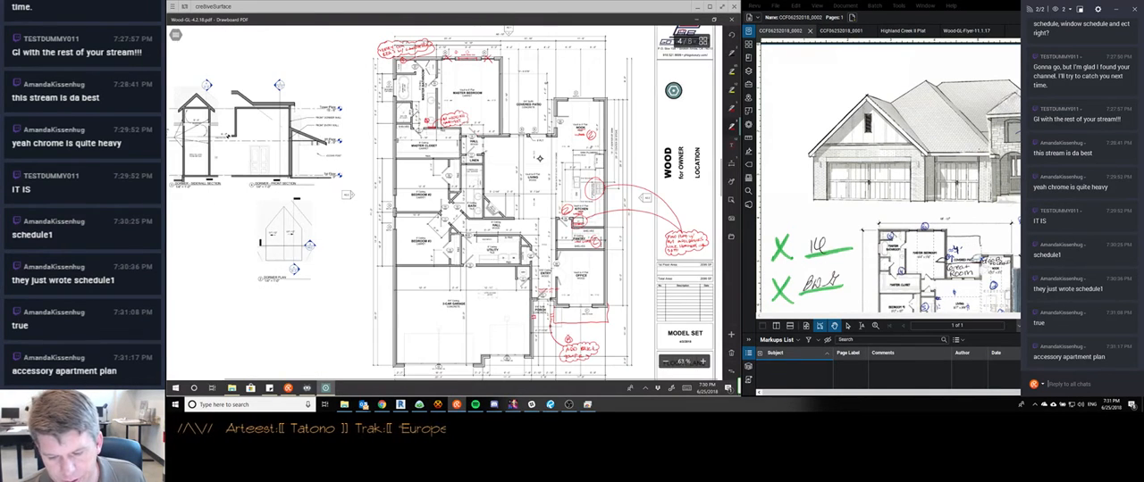
scroll(539, 158, "up", 2)
scroll(539, 158, "down", 3)
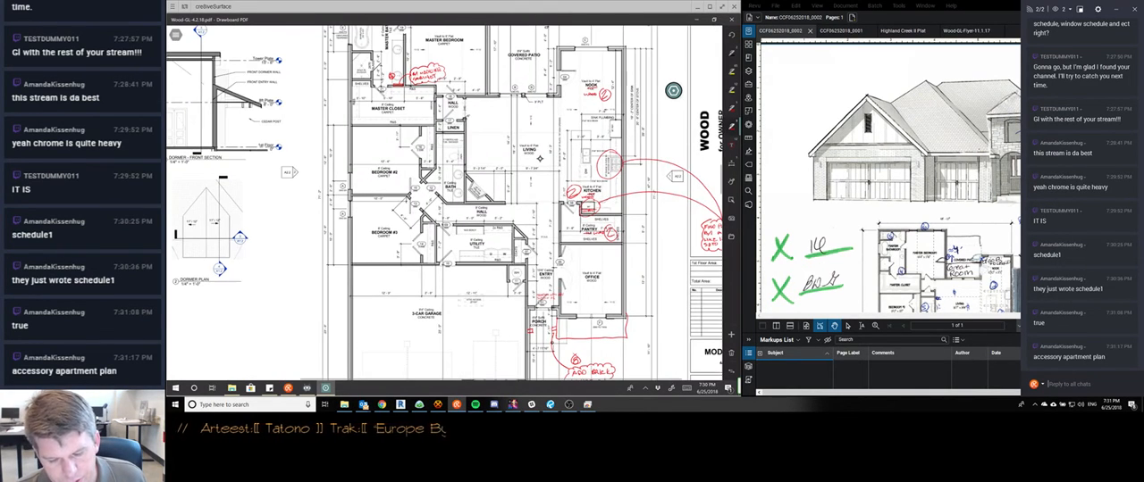
scroll(539, 158, "up", 3)
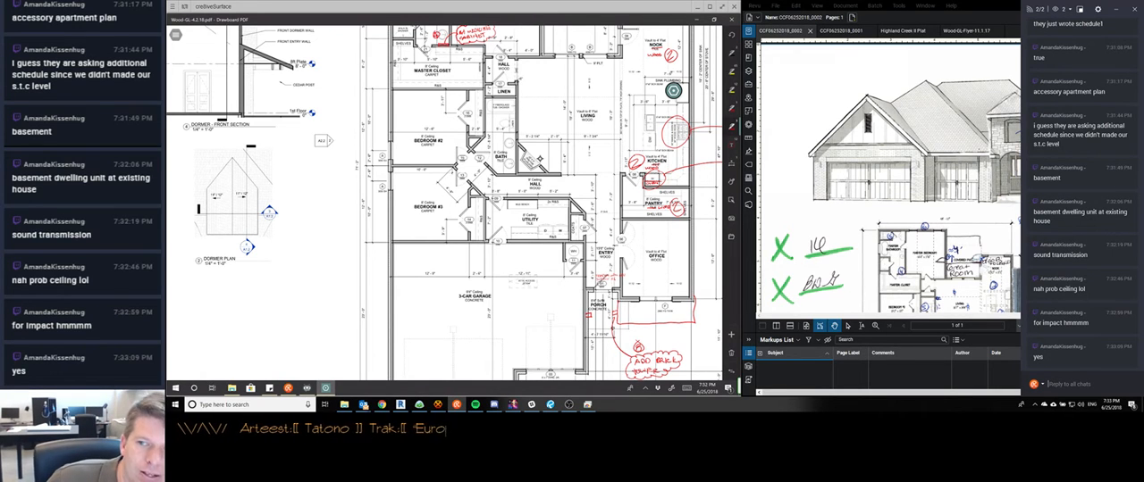
Bring the browser over the plan and search Google for "stc rating" in a new tab
left_click(382, 405)
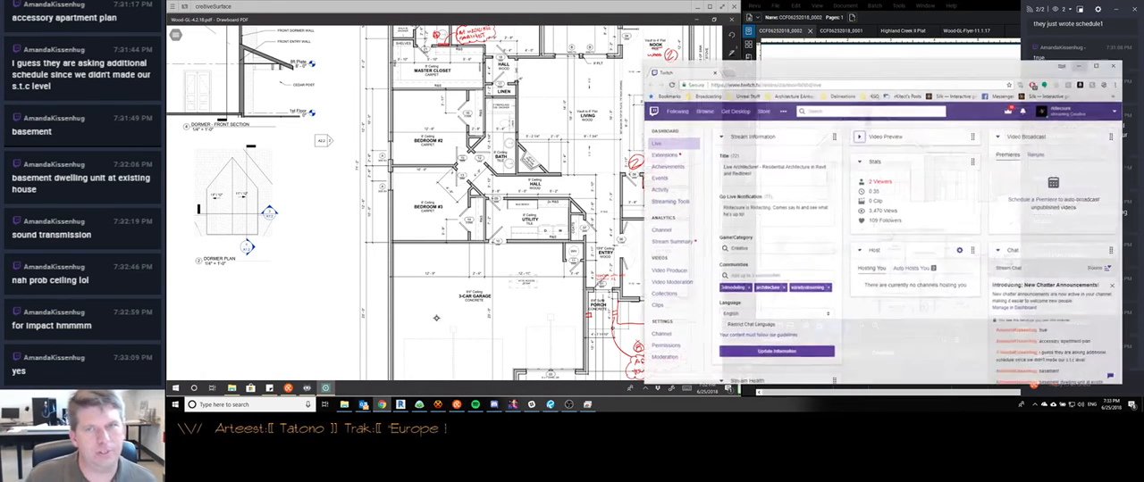
left_click_drag(787, 66, 406, 46)
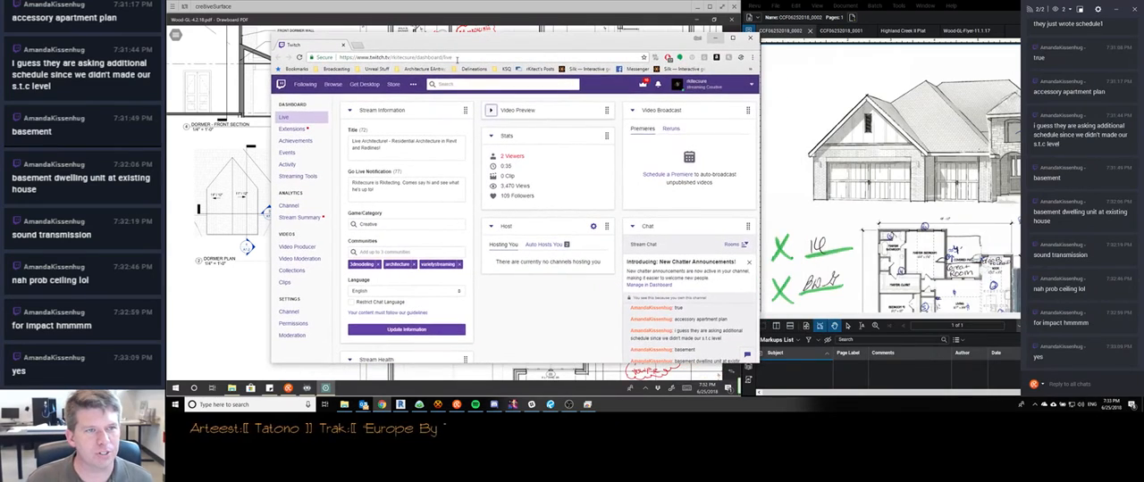
key("ctrl+t")
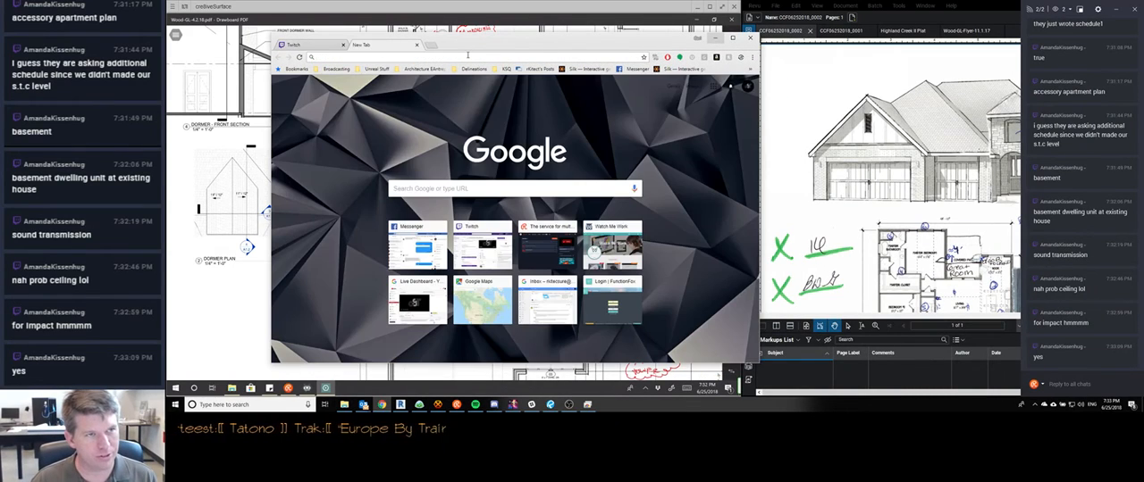
type("stc")
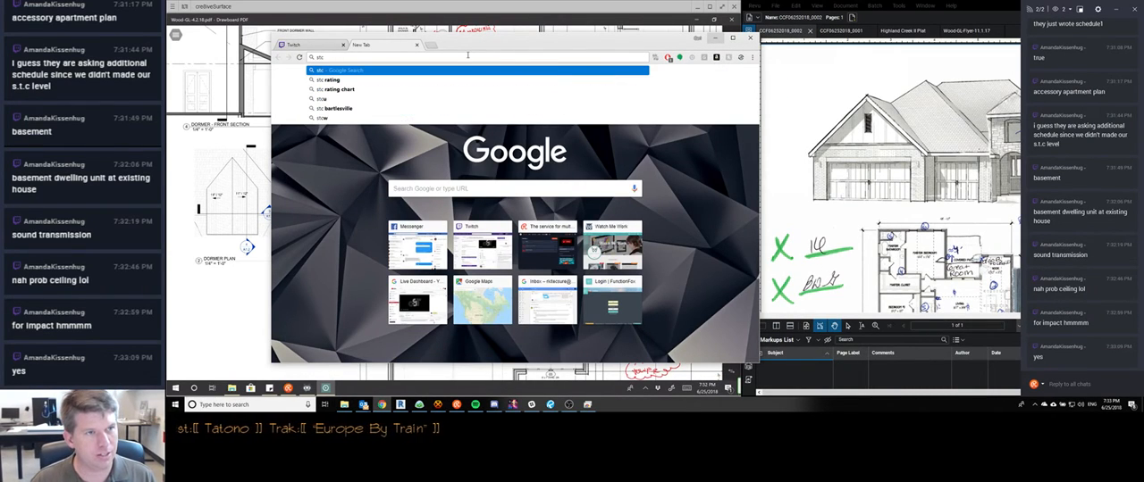
type(" rating")
key("Return")
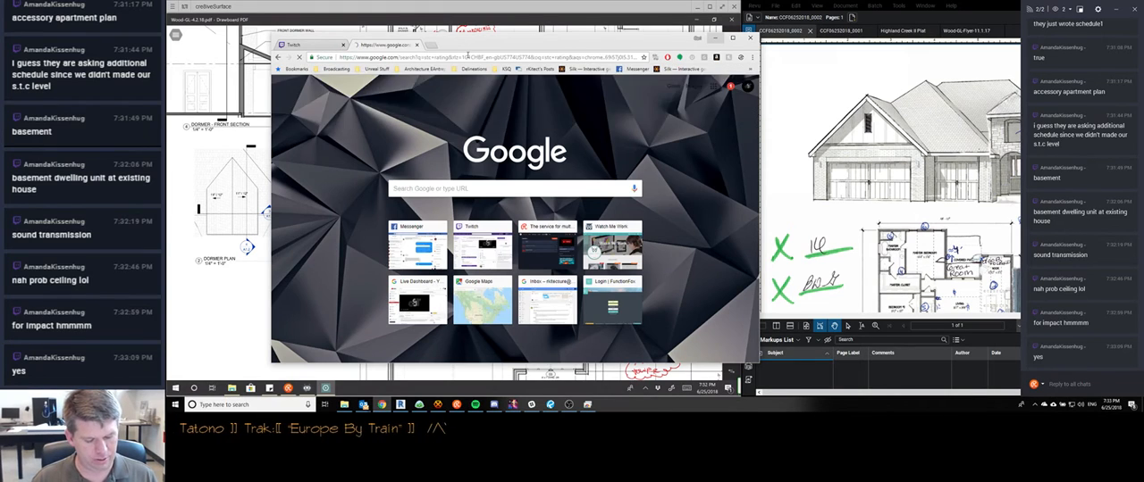
Search Google for "sound impact ratings" in another new tab
key("ctrl+t")
type("sound")
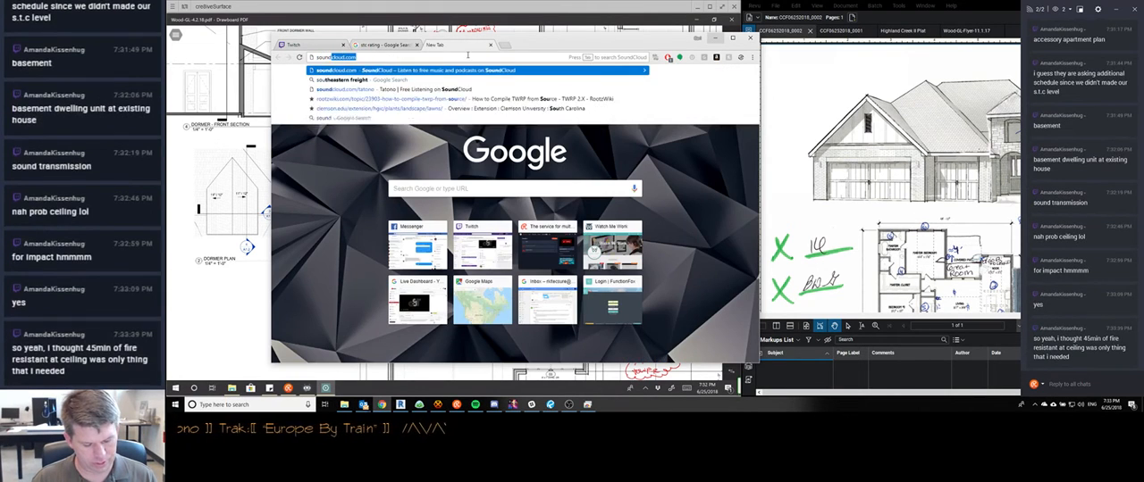
type(" impact ratings")
key("Return")
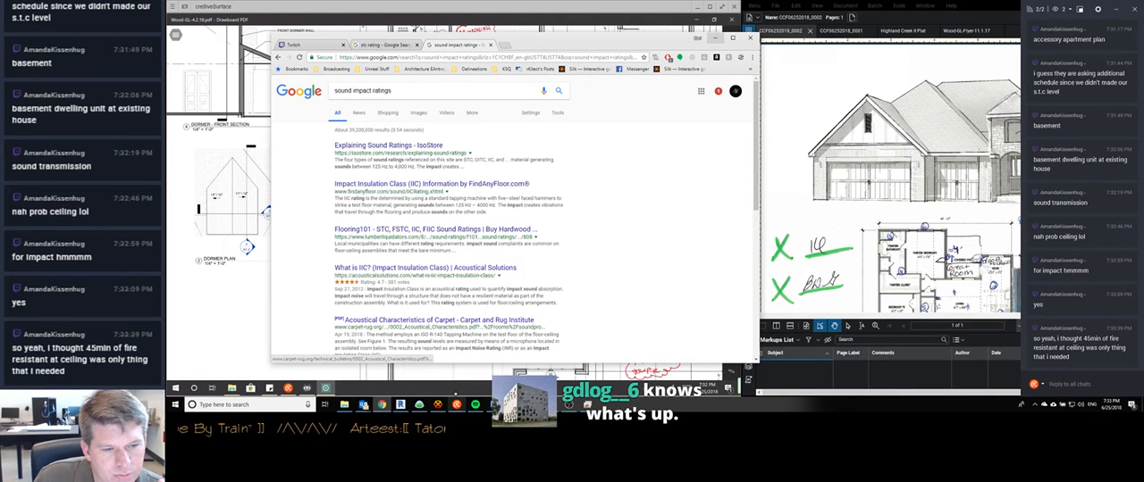
Check the broadcast in OBS and the live stream's Twitch dashboard, and minimize both windows
left_click(568, 405)
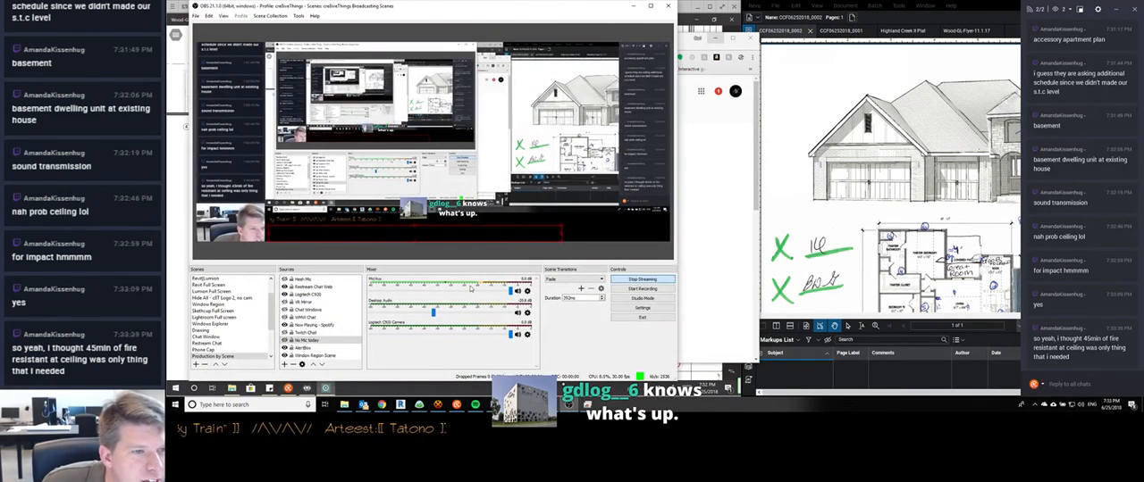
left_click(632, 6)
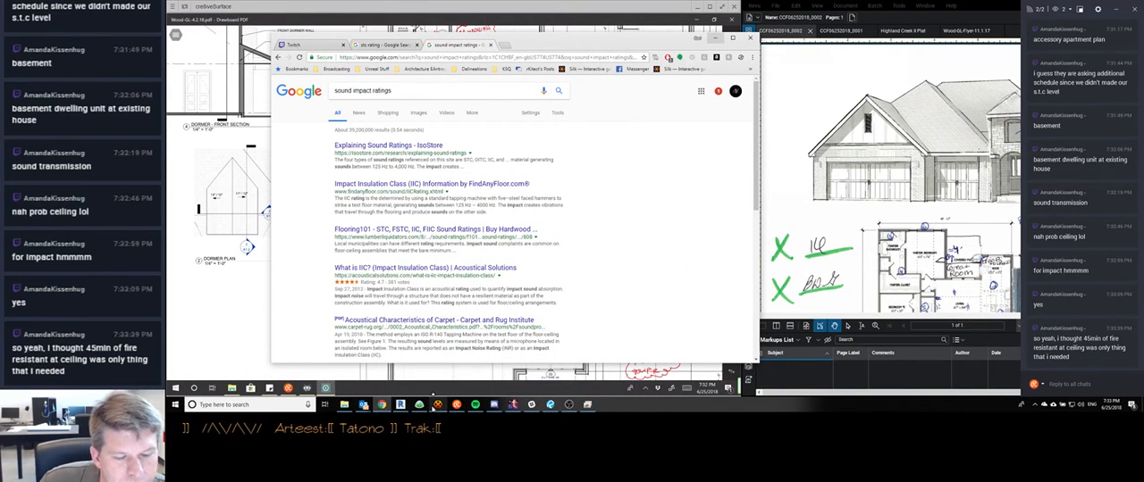
mouse_move(437, 405)
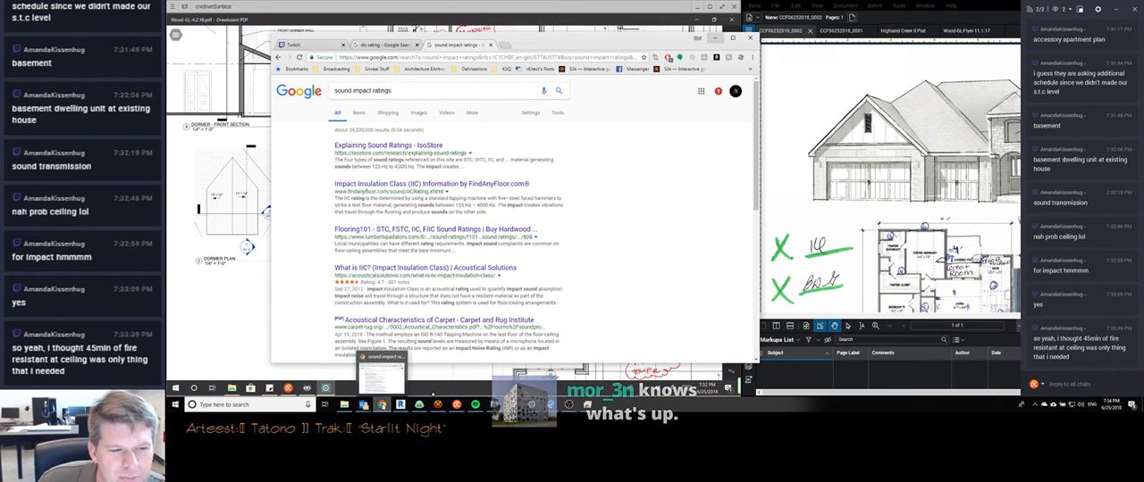
left_click(304, 45)
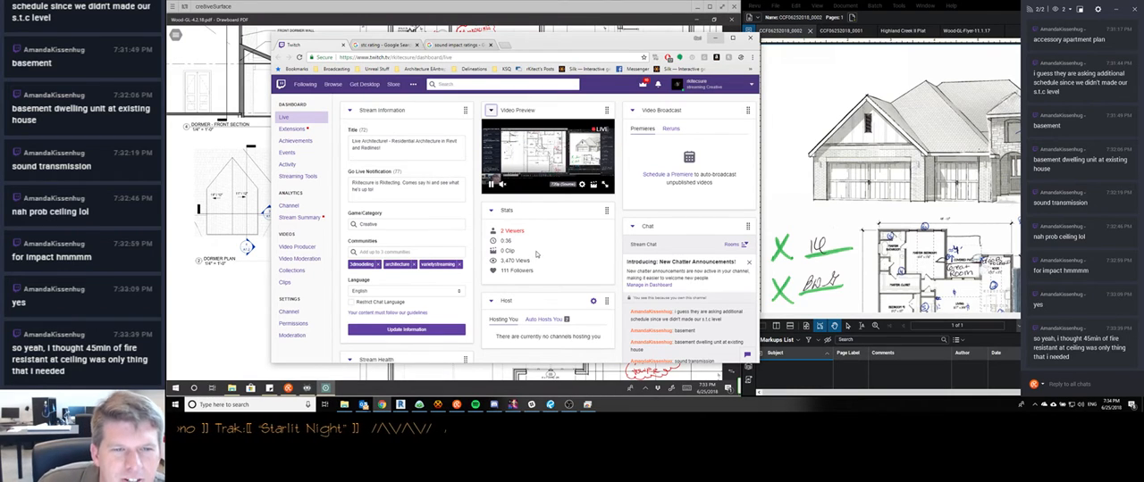
left_click(715, 39)
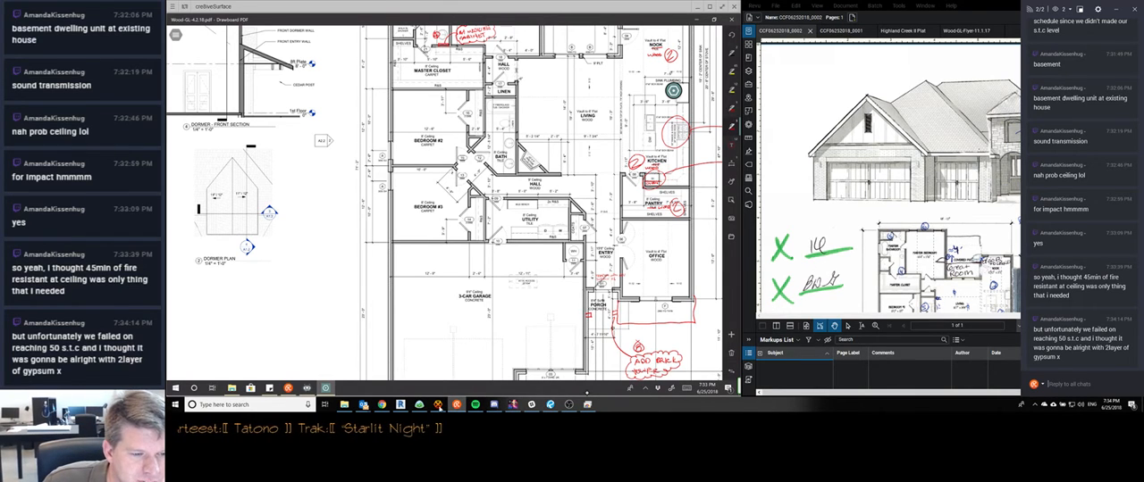
Switch back to the browser, collapse the Twitch video preview, review the sound impact ratings results, and minimize the browser
left_click(384, 407)
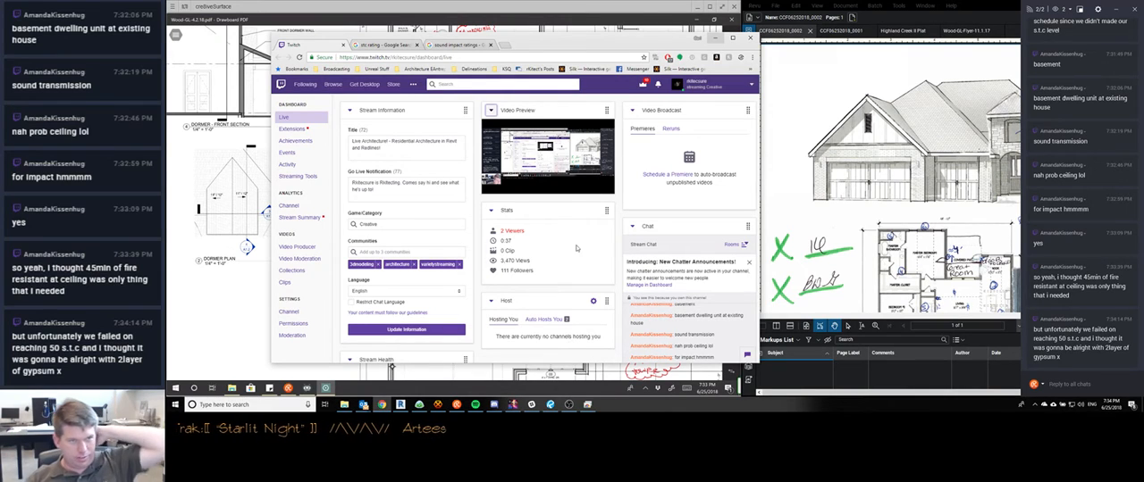
mouse_move(496, 179)
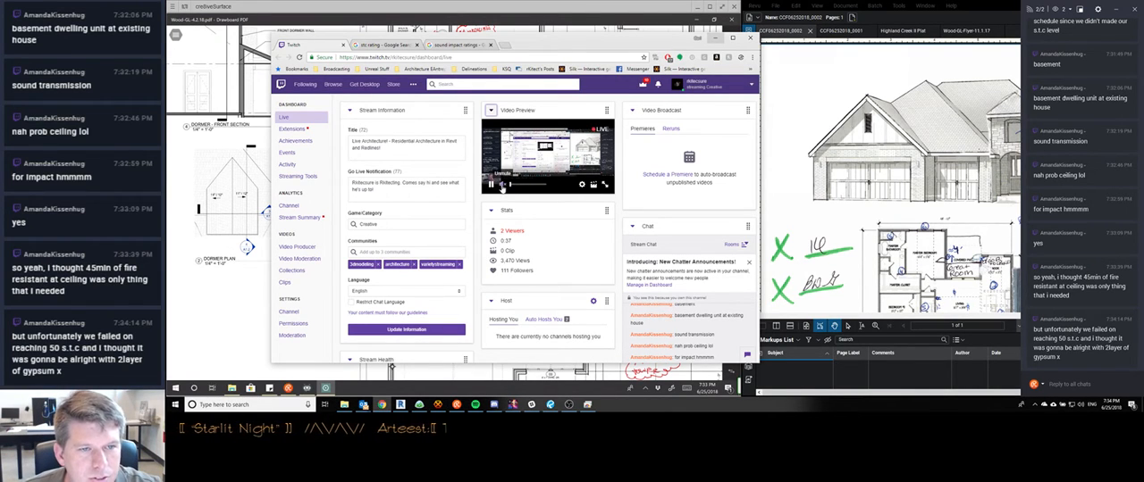
left_click(490, 110)
left_click(458, 44)
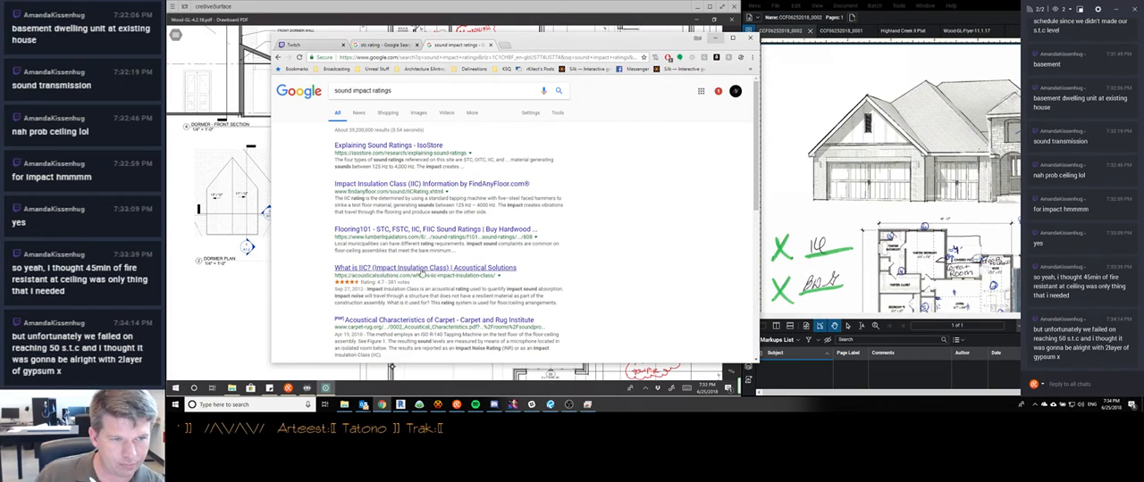
scroll(500, 261, "down", 2)
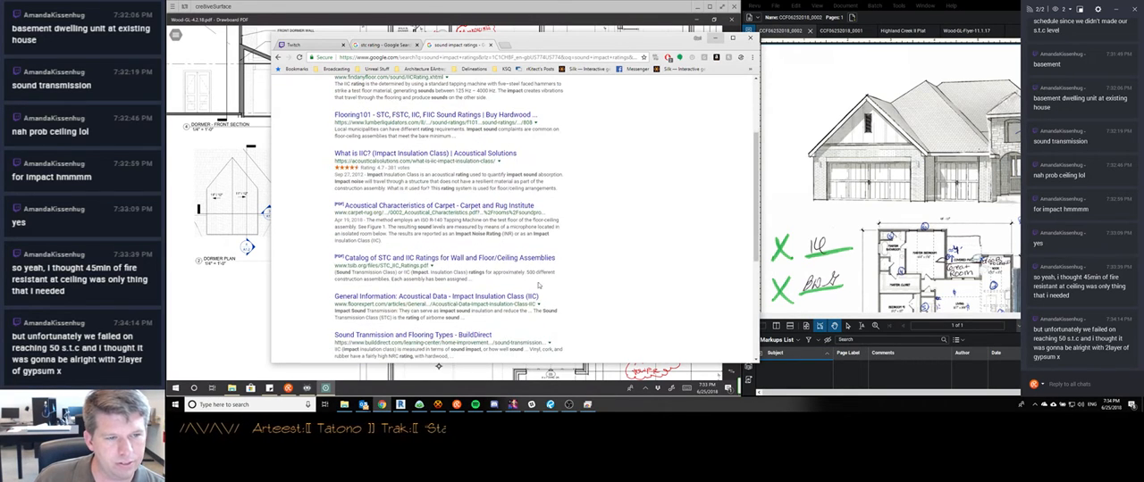
scroll(597, 292, "up", 3)
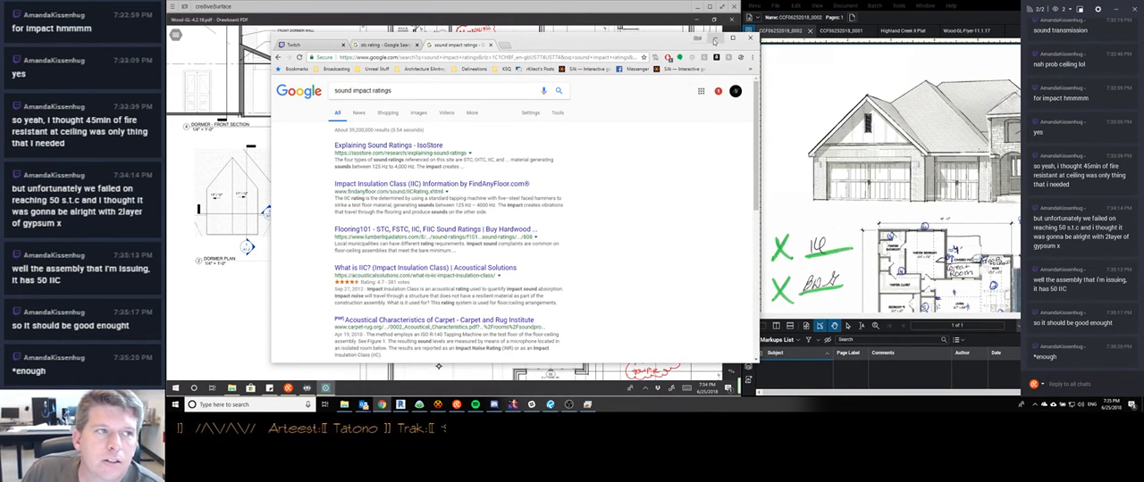
left_click(713, 42)
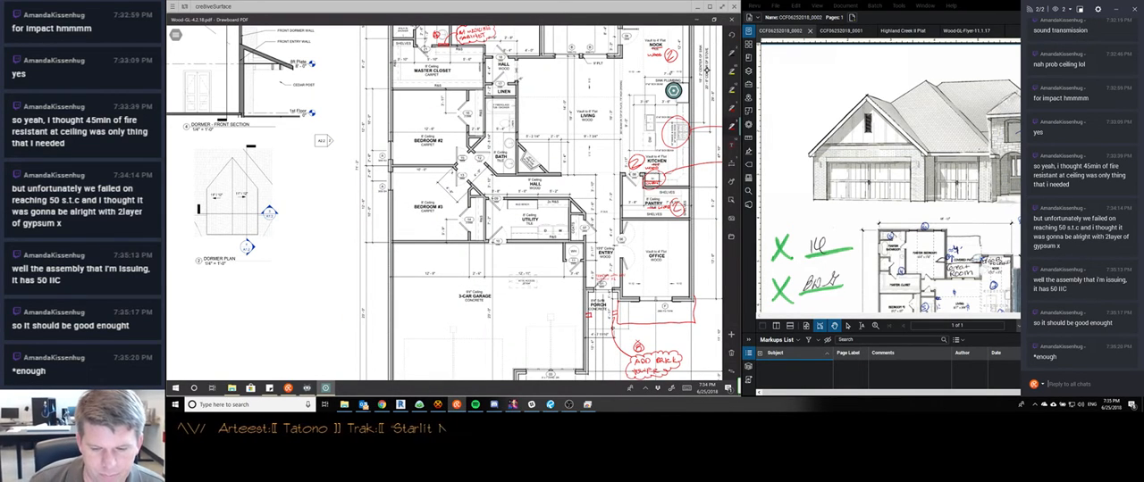
Cross out the small front roof projection below the dormer on the roof plan with a red X
scroll(464, 223, "down", 5)
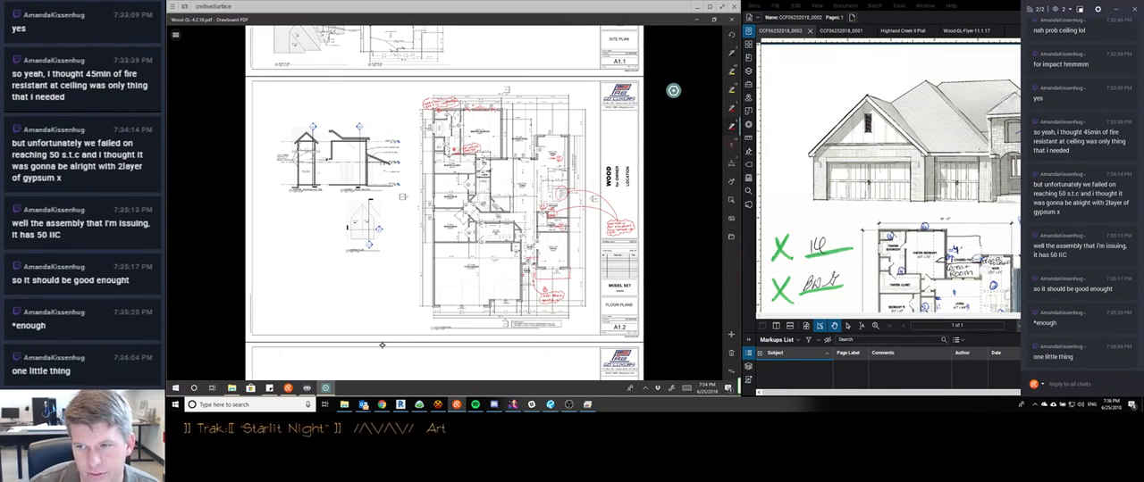
scroll(382, 345, "down", 1)
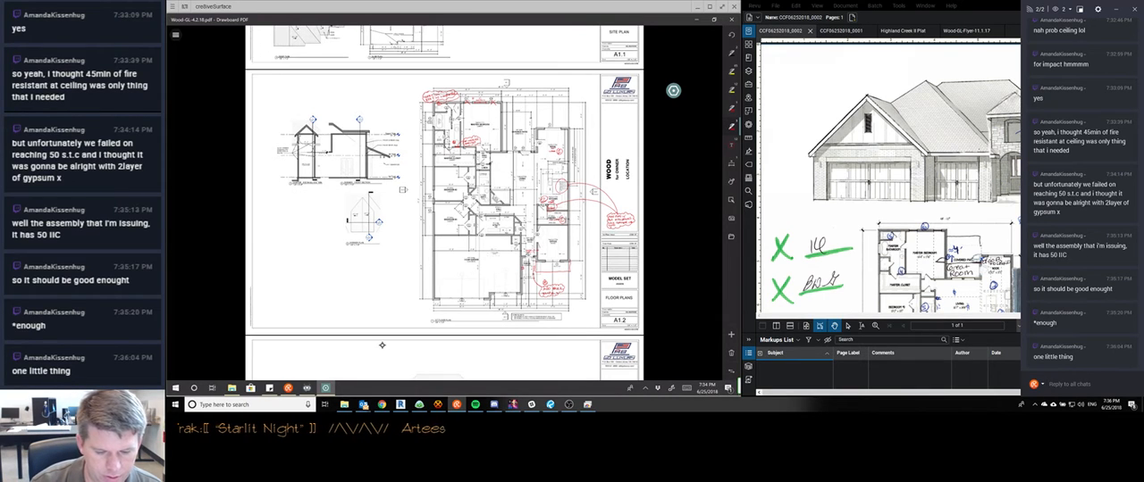
scroll(382, 345, "down", 2)
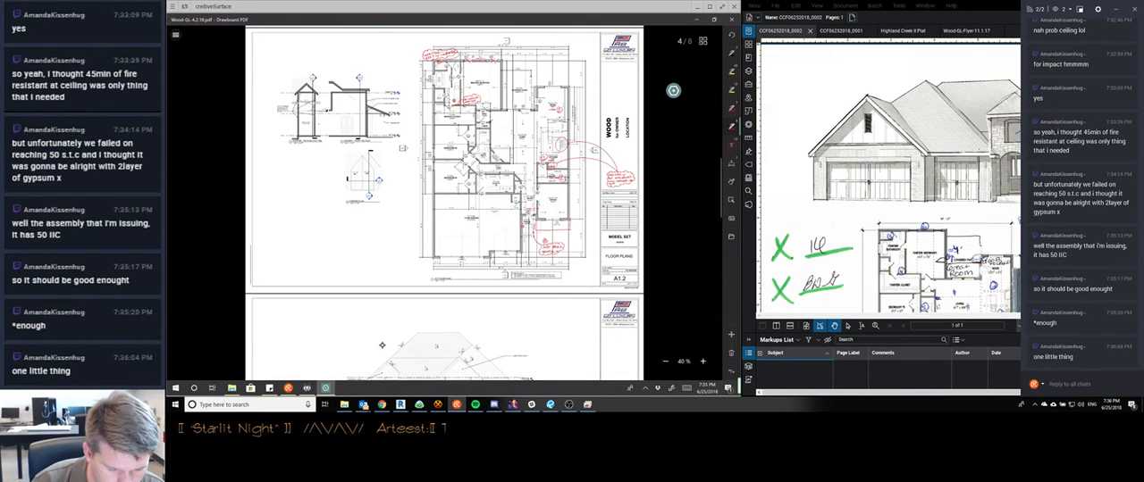
scroll(381, 344, "up", 5)
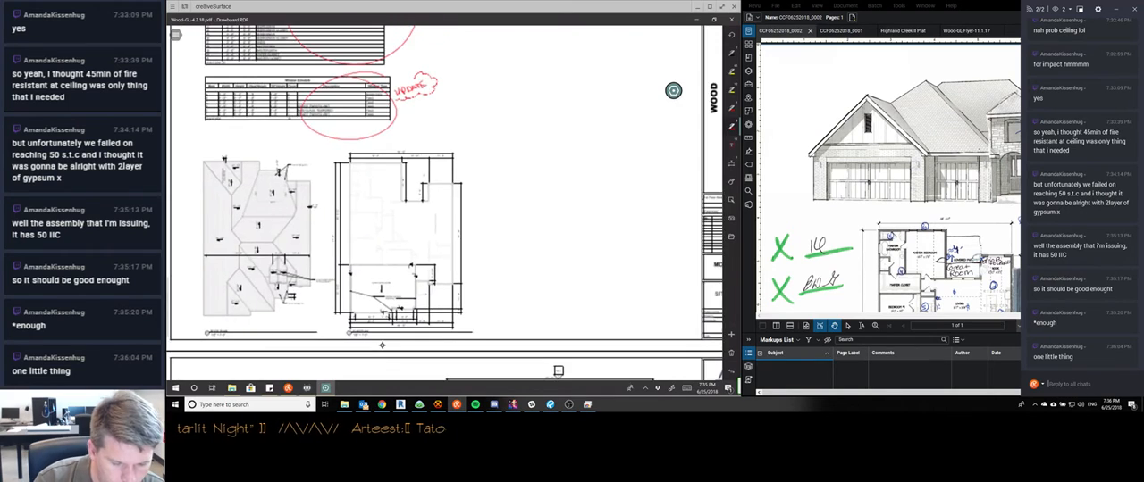
scroll(381, 344, "up", 3)
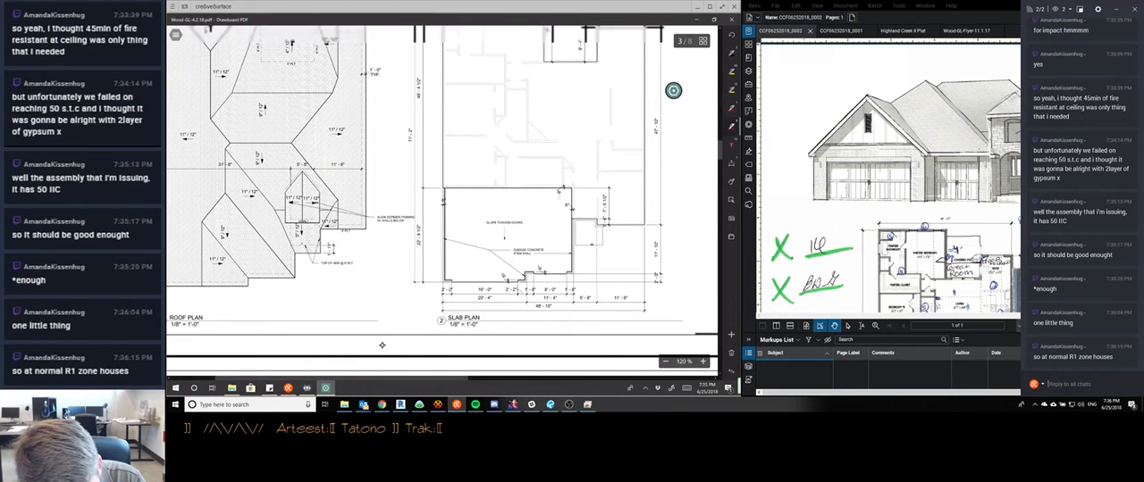
left_click_drag(302, 244, 312, 258)
left_click_drag(311, 246, 305, 260)
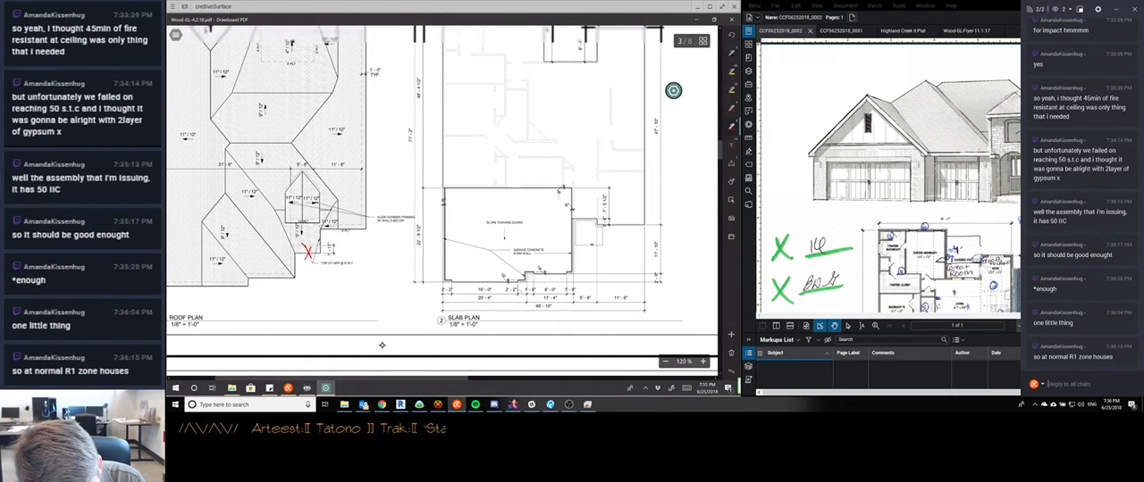
left_click_drag(286, 194, 287, 221)
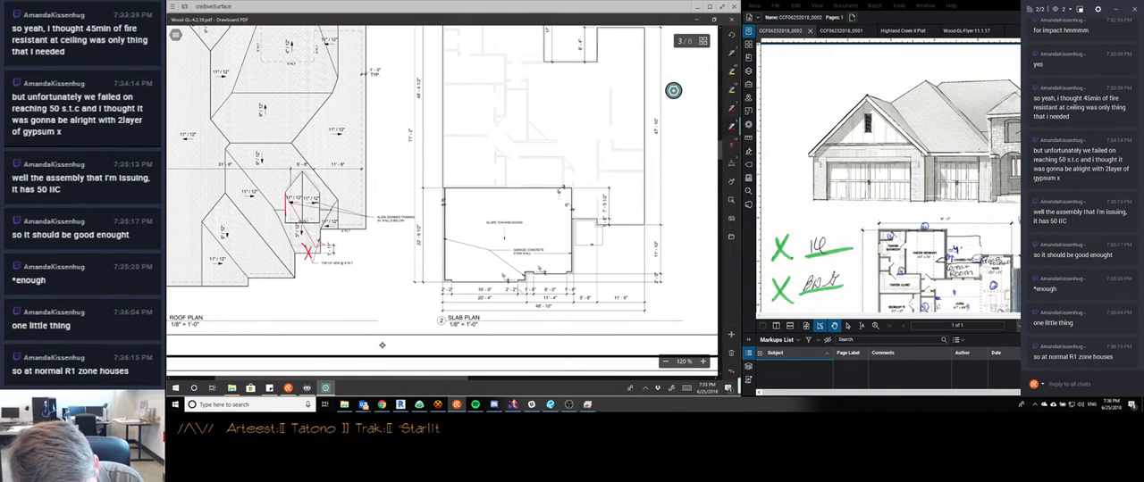
left_click(317, 242)
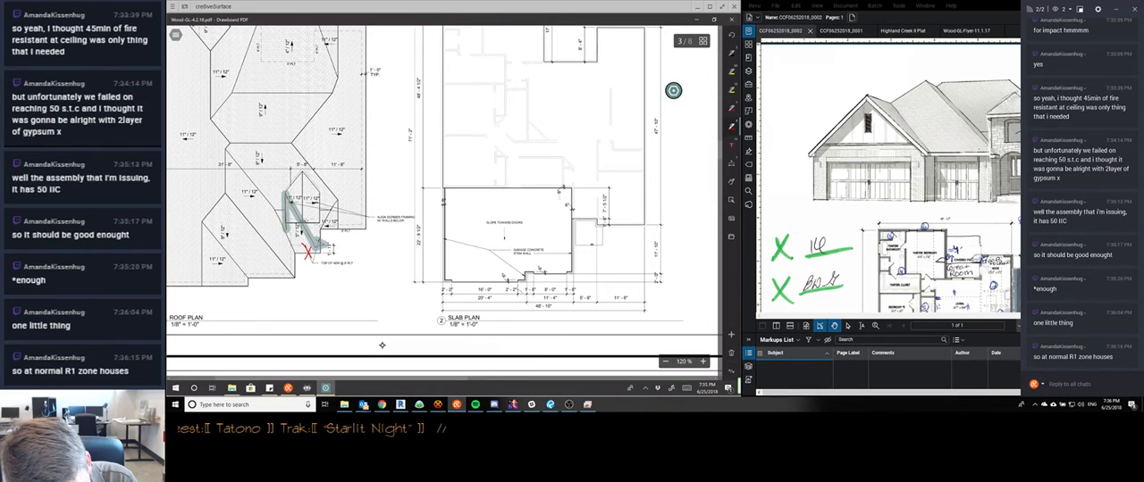
key("Delete")
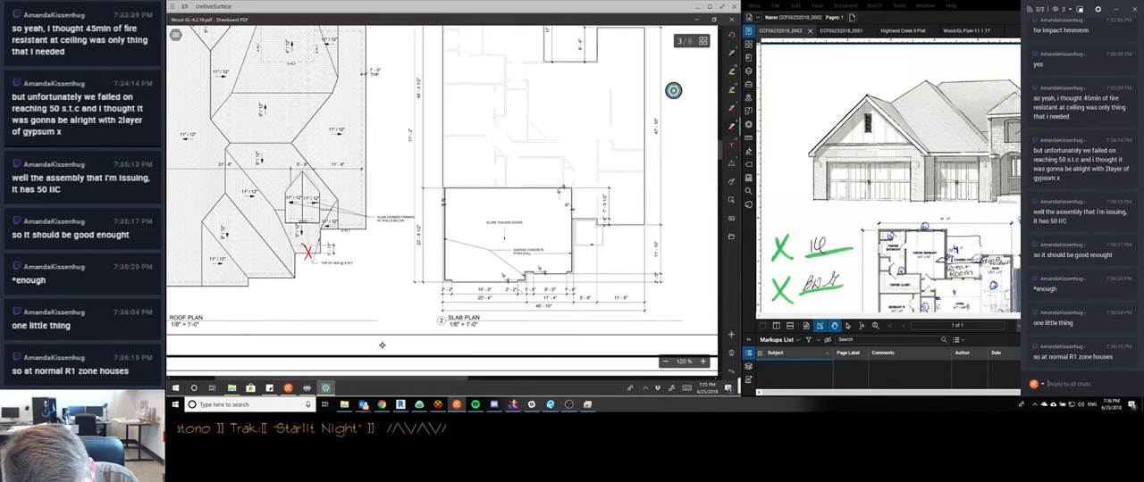
Redline the dormer's new outline with a gable on the roof plan, and box the strip along the adjoining front eave
left_click_drag(286, 216, 320, 217)
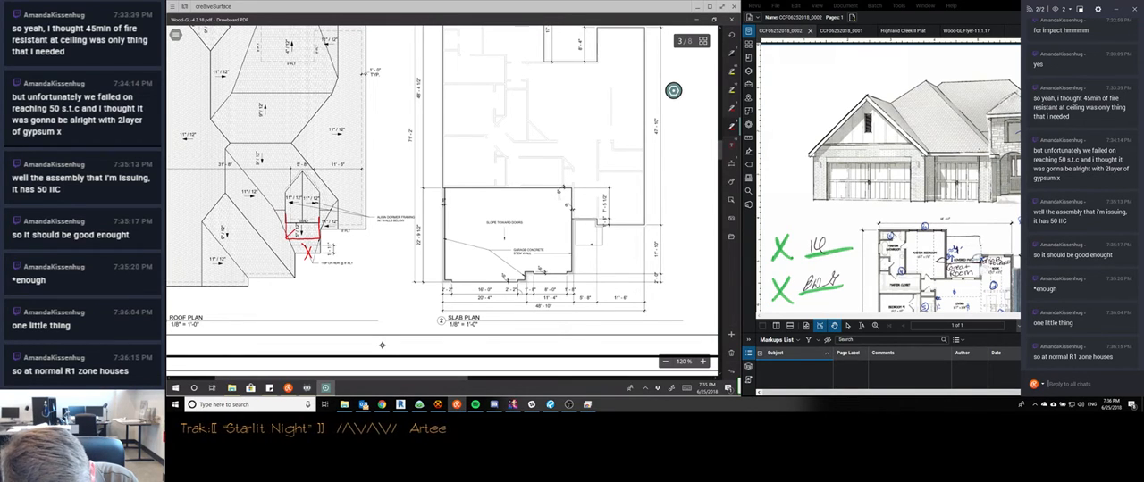
left_click_drag(303, 221, 320, 238)
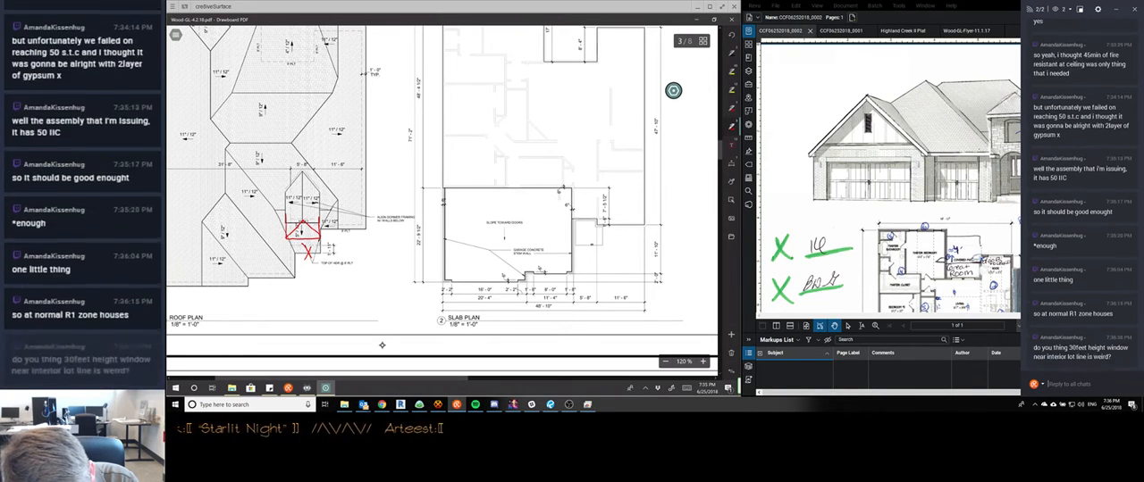
left_click_drag(303, 220, 287, 238)
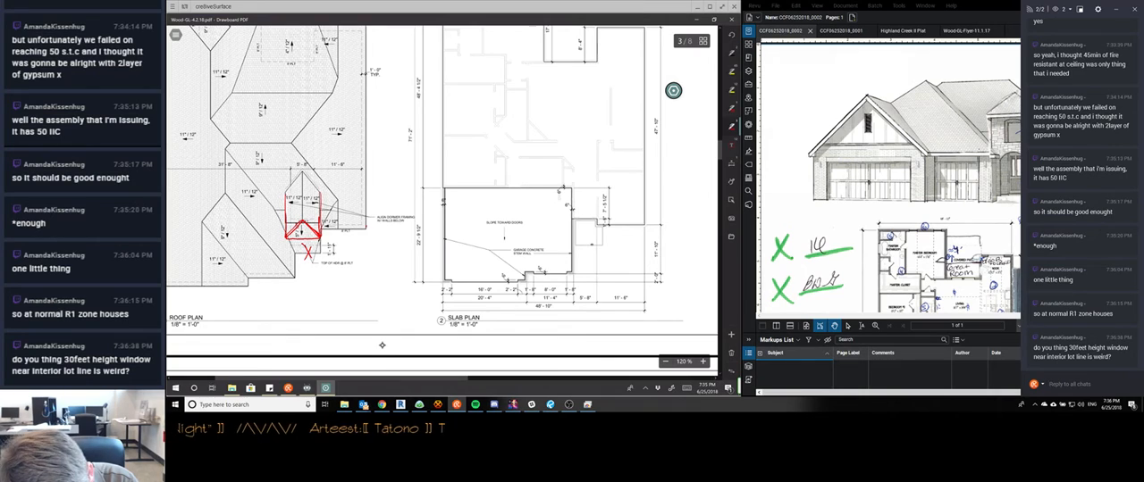
mouse_move(365, 223)
left_mouse_down()
mouse_move(366, 243)
mouse_move(319, 241)
left_mouse_up()
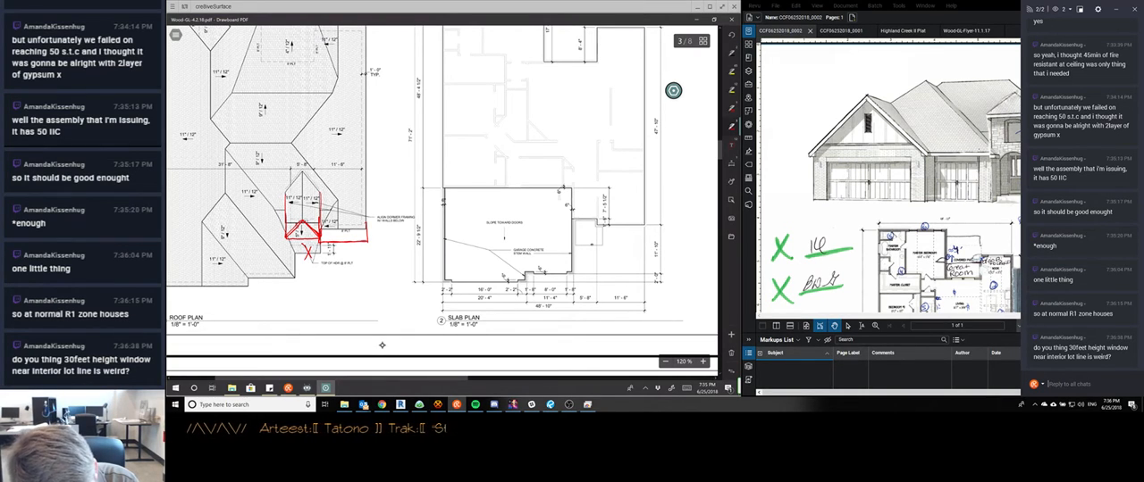
Add a leader from the dormer outline on the roof plan to a clouded red note reading TOWER ROOF
left_click_drag(315, 204, 379, 167)
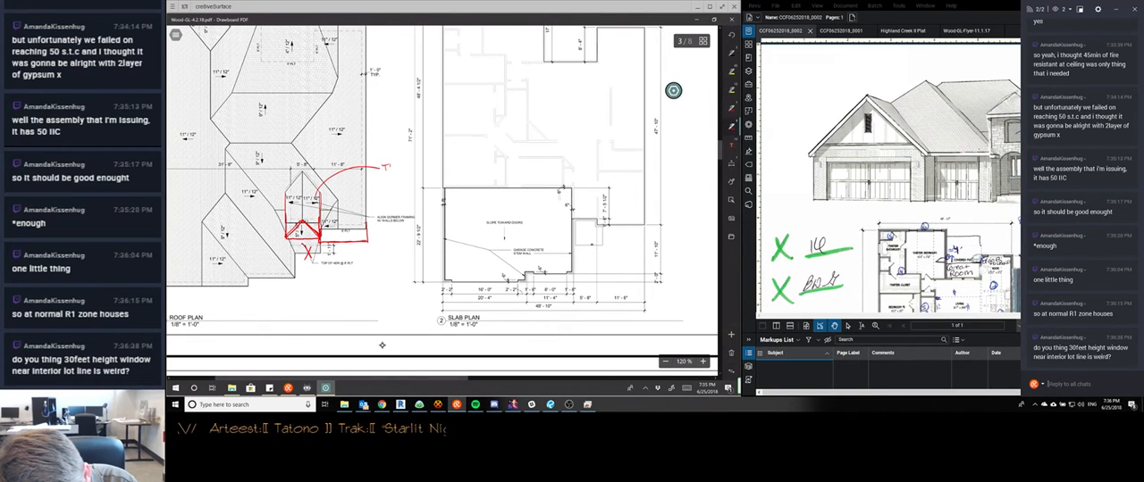
left_click_drag(390, 167, 408, 161)
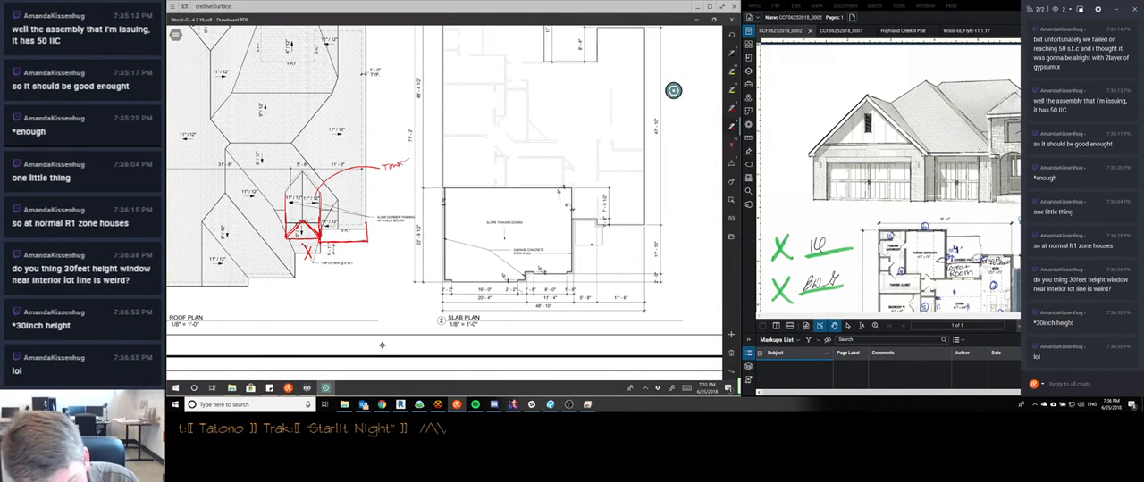
mouse_move(408, 155)
left_mouse_down()
mouse_move(397, 172)
mouse_move(382, 168)
left_mouse_up()
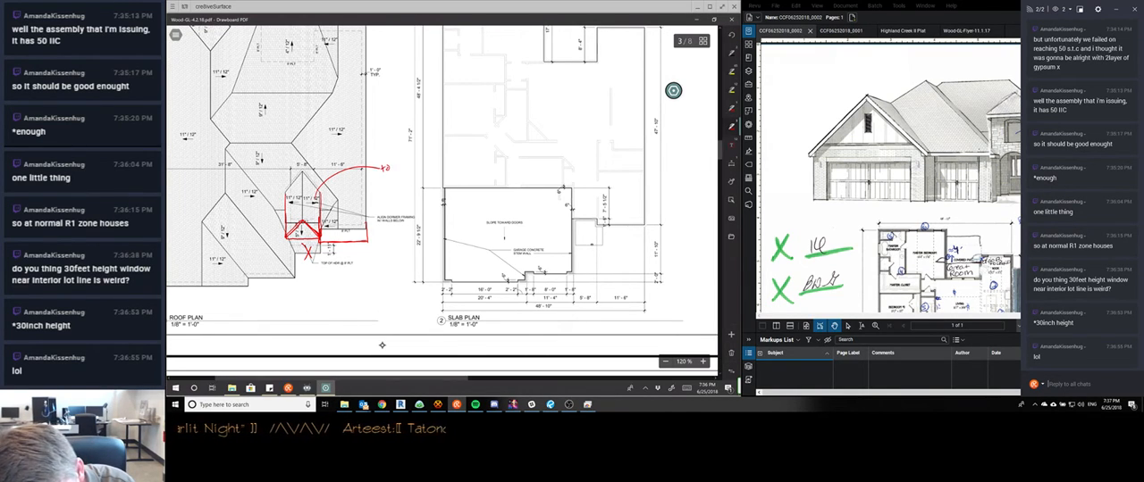
mouse_move(387, 166)
left_mouse_down()
mouse_move(408, 165)
mouse_move(398, 178)
mouse_move(414, 163)
mouse_move(398, 186)
mouse_move(375, 170)
left_mouse_up()
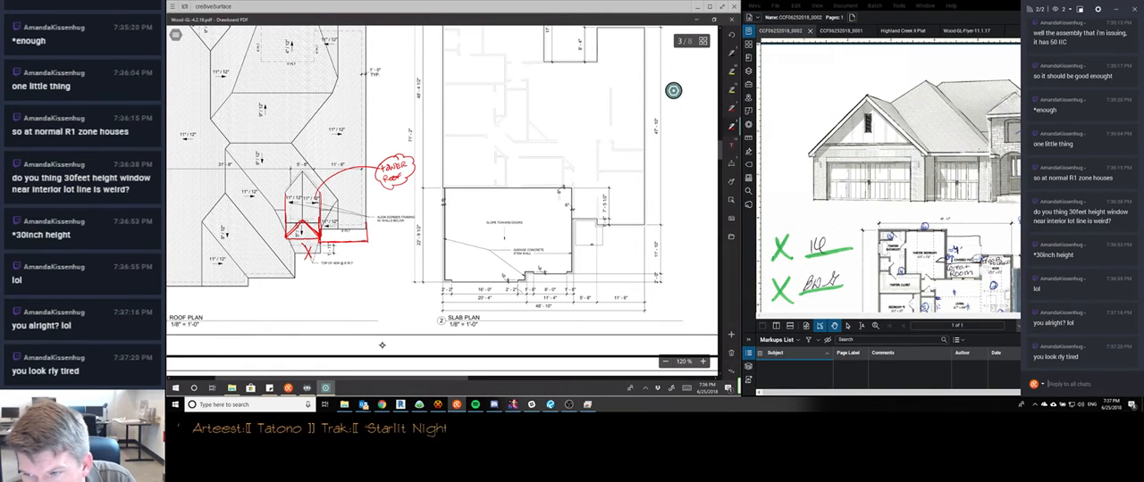
Review the redlined floor plan on sheet A1.2 and the front elevation on sheet A2.1
scroll(381, 345, "down", 1)
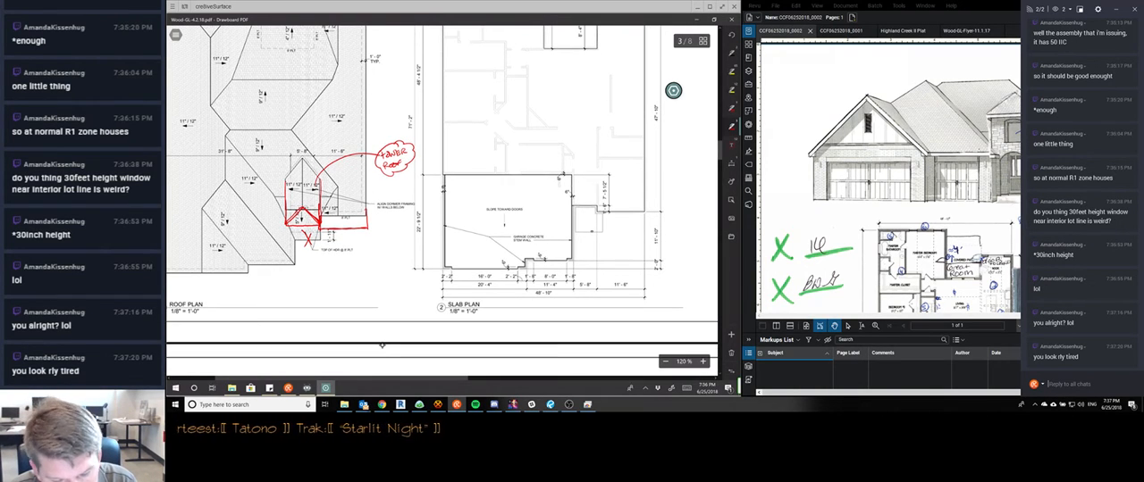
scroll(381, 344, "down", 5)
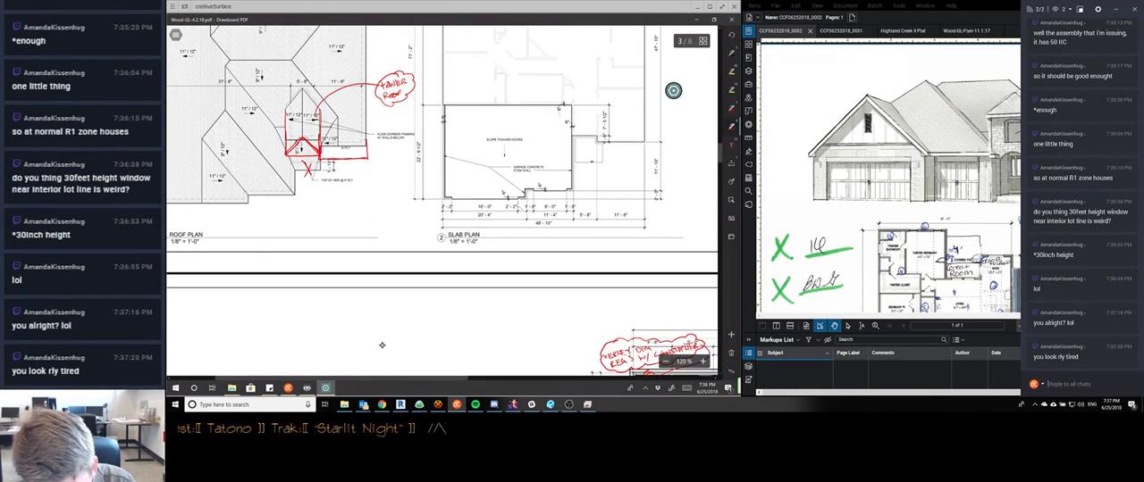
scroll(382, 344, "down", 5)
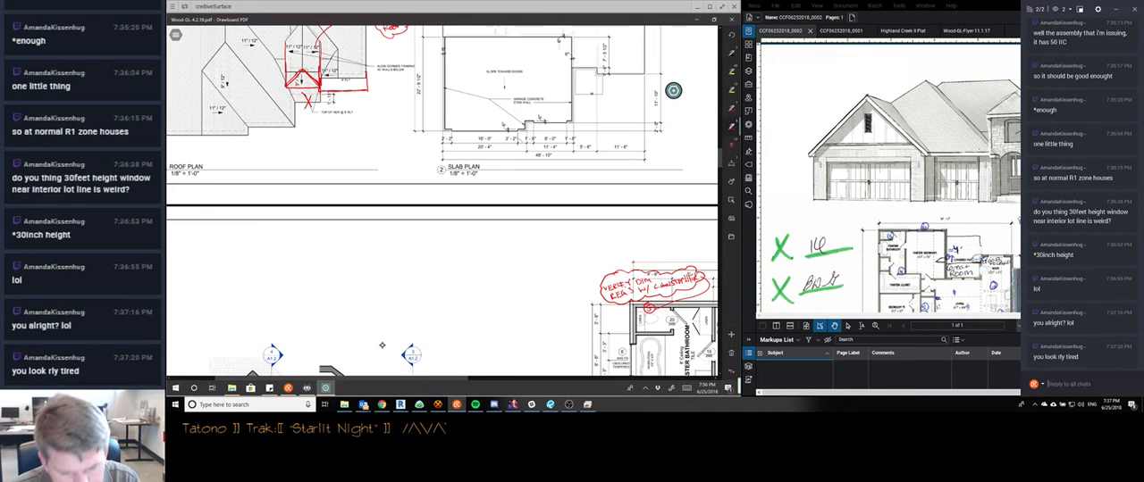
scroll(382, 344, "down", 6)
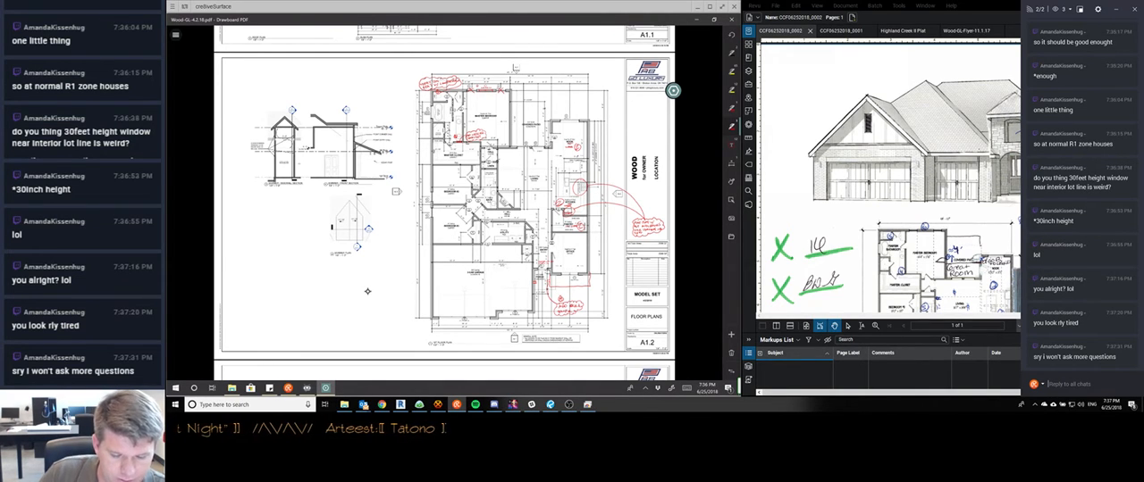
scroll(367, 292, "down", 1)
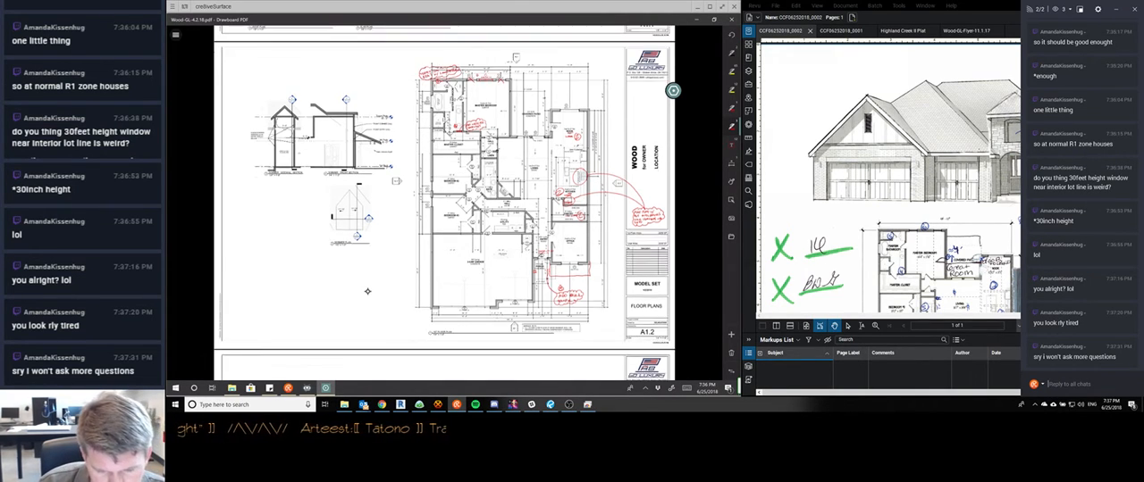
scroll(367, 291, "down", 5)
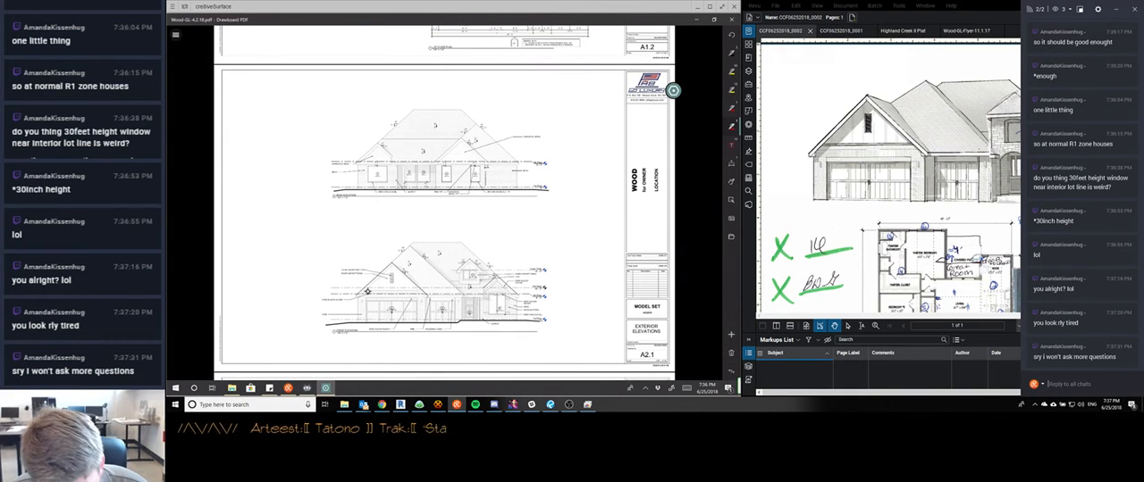
scroll(367, 292, "up", 5, "ctrl")
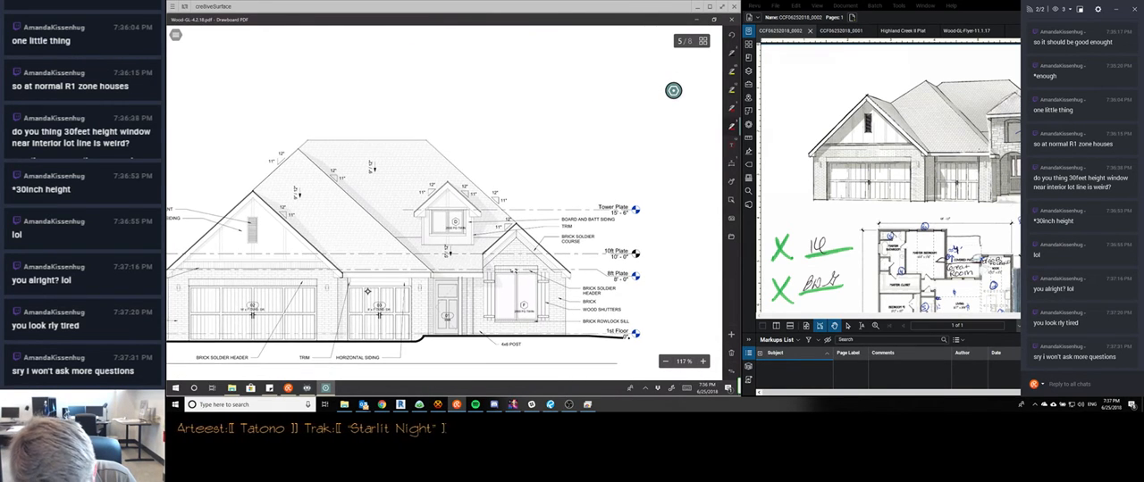
Look through the whole plan set, from the redlined schedules and roof plan to the elevation and detail sheets
scroll(367, 292, "down", 5, "ctrl")
scroll(367, 292, "down", 2)
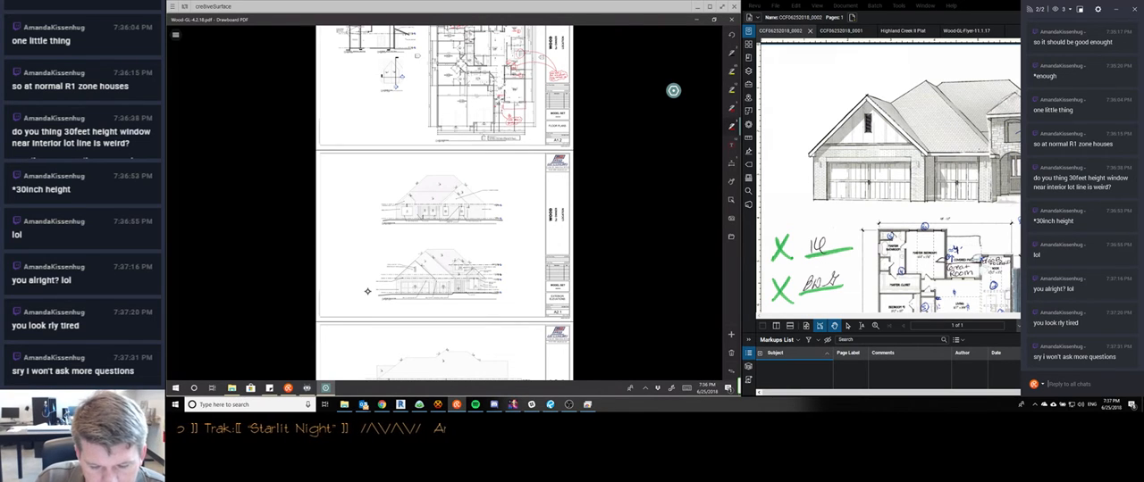
scroll(368, 292, "up", 1)
scroll(368, 292, "up", 5)
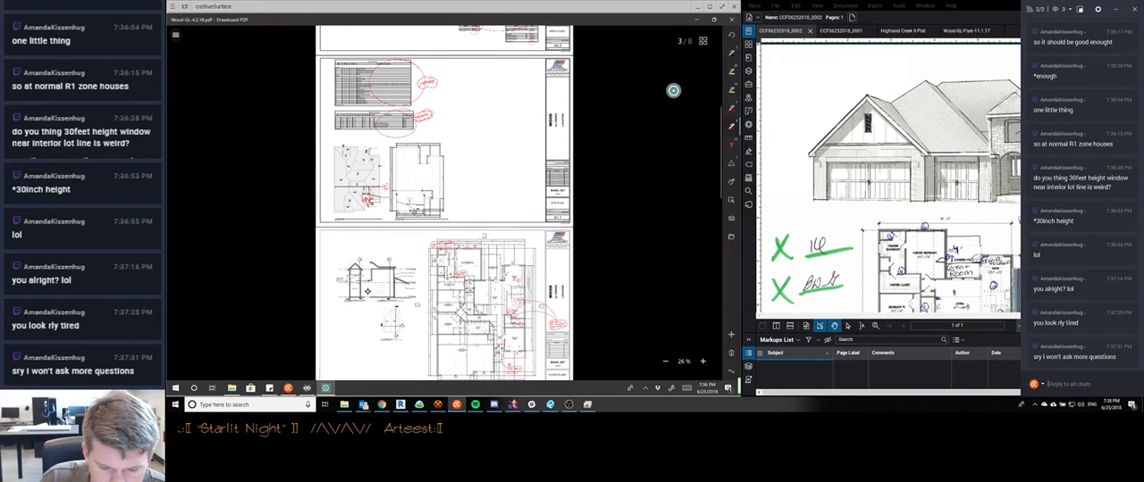
scroll(368, 291, "up", 2)
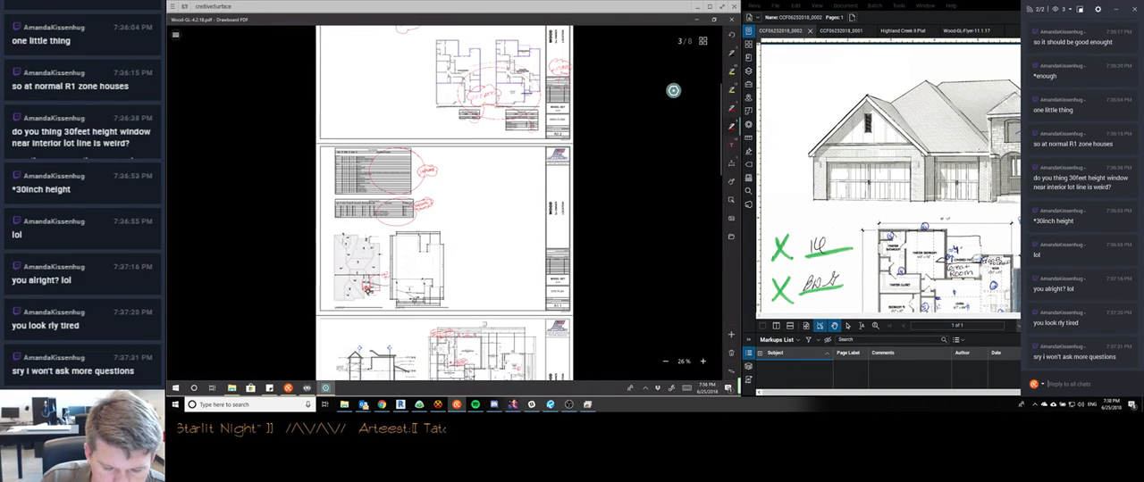
scroll(367, 291, "down", 15)
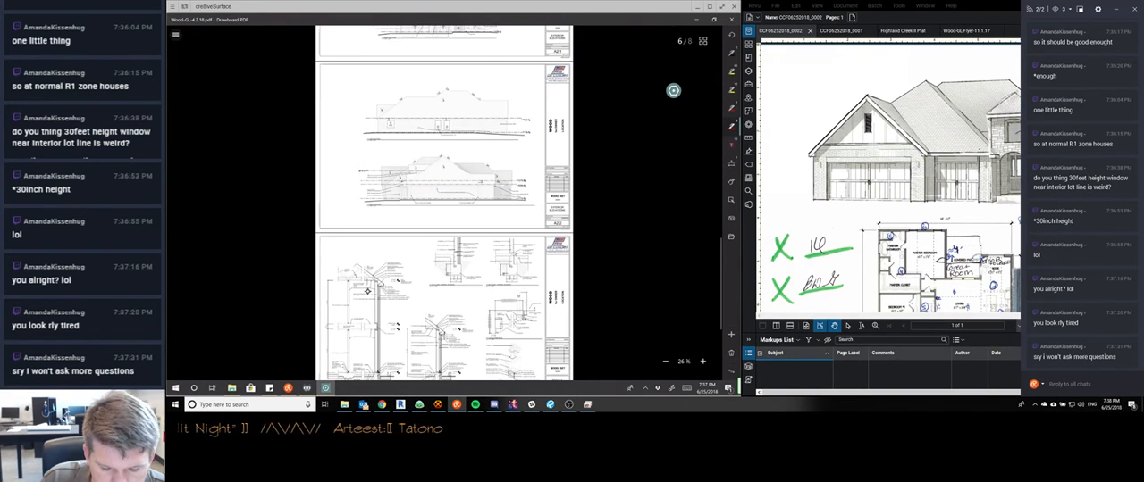
scroll(367, 292, "up", 10)
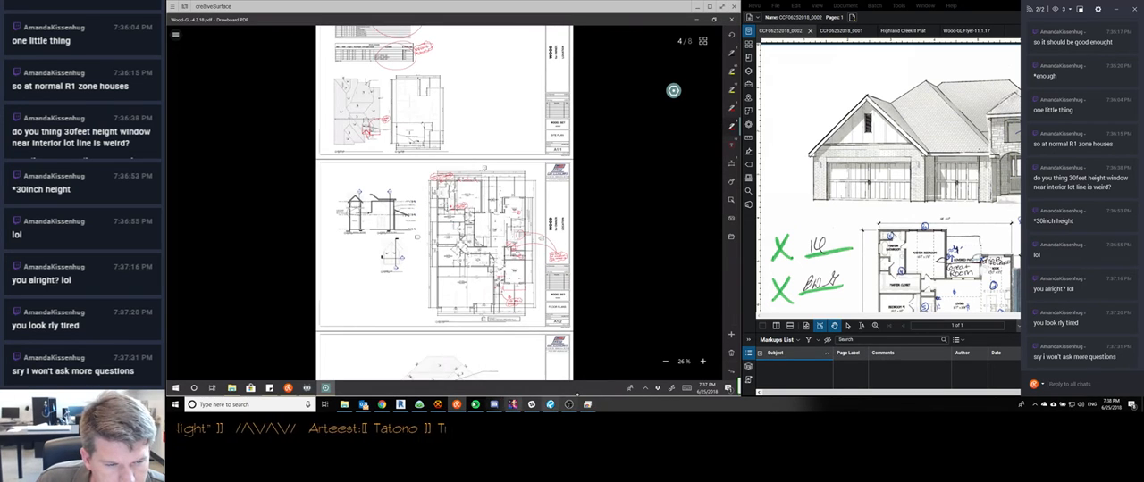
Bring up the Basecamp list of plan modifications and tag the entry transom note on the floor plan with a circled 7
left_click(435, 406)
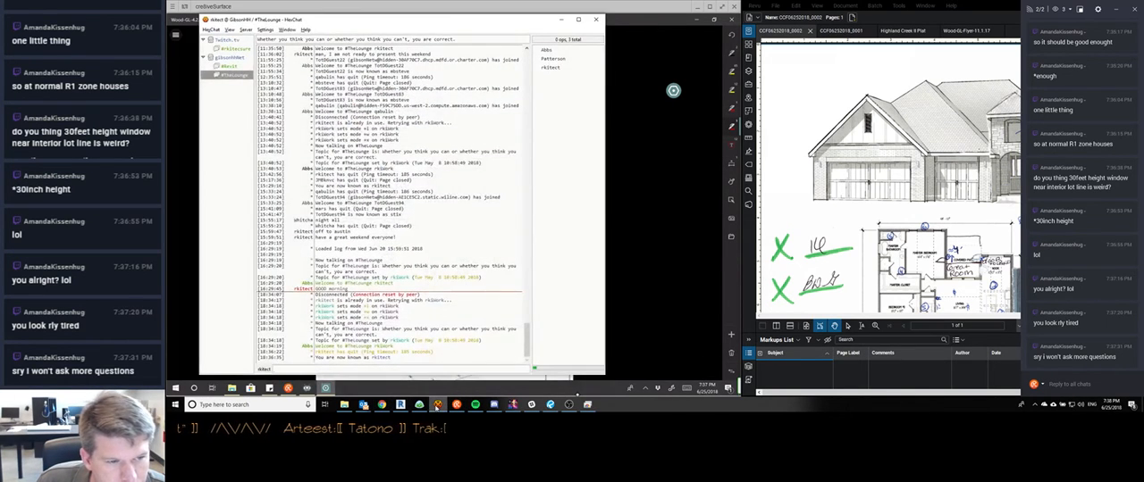
left_click(437, 406)
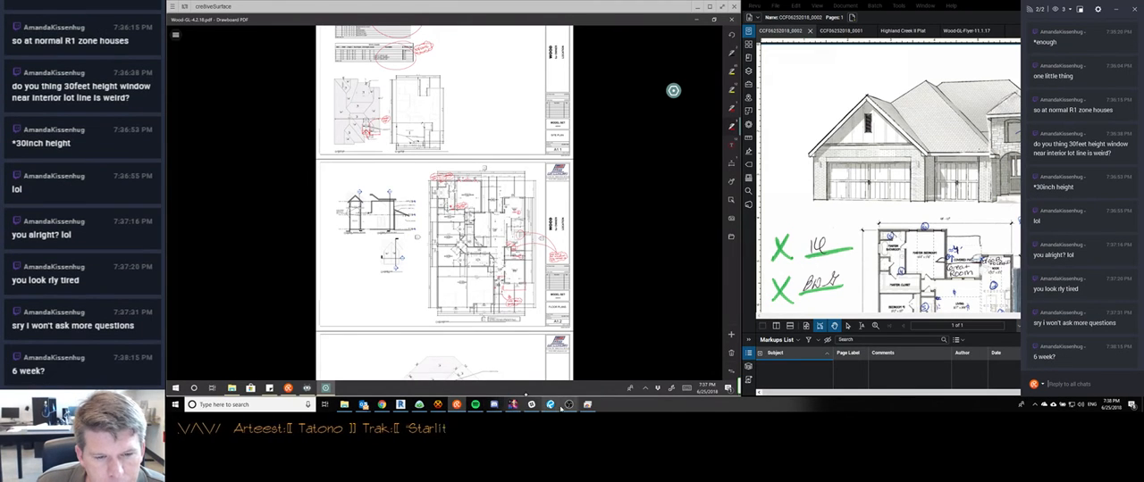
left_click(420, 407)
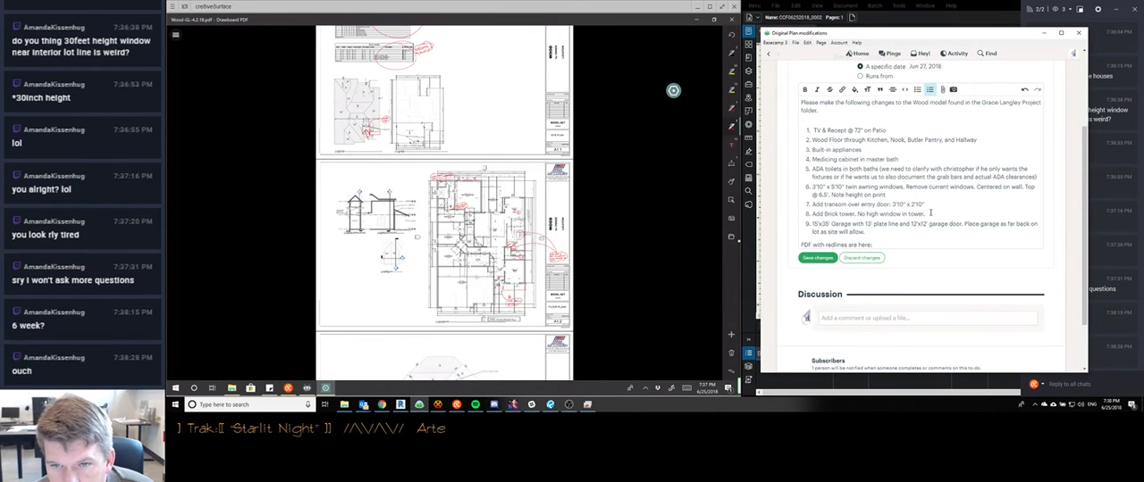
scroll(673, 90, "up", 5)
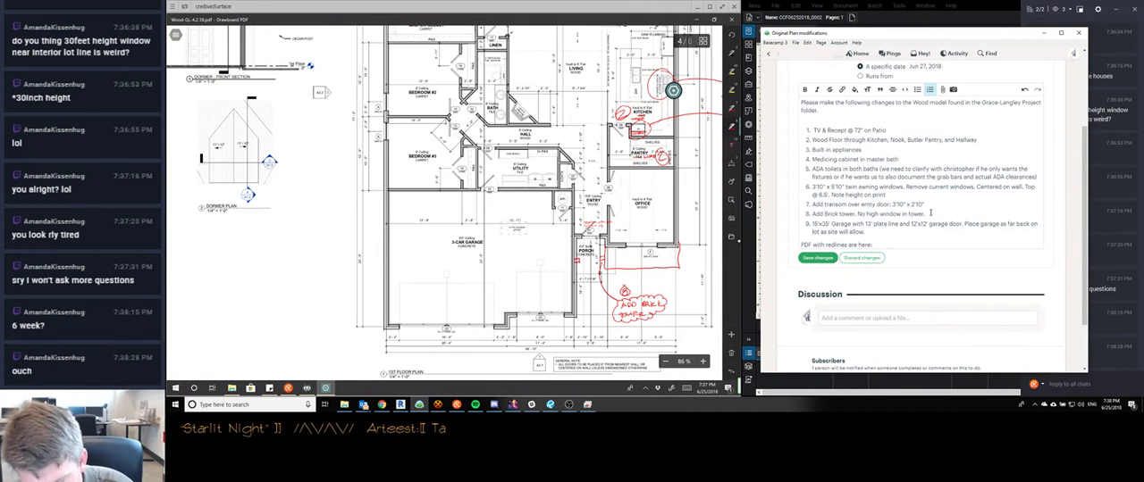
scroll(673, 90, "up", 1)
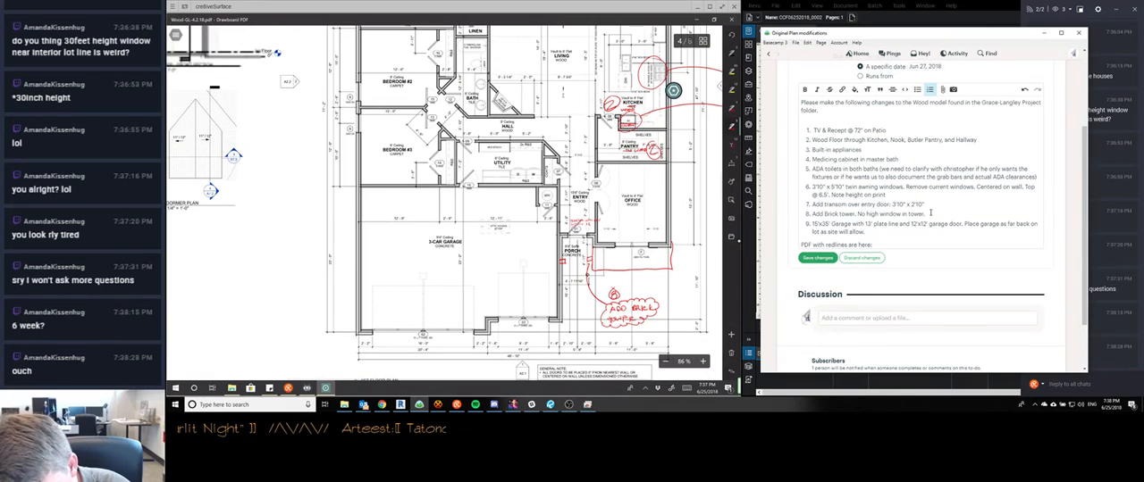
scroll(693, 260, "up", 3)
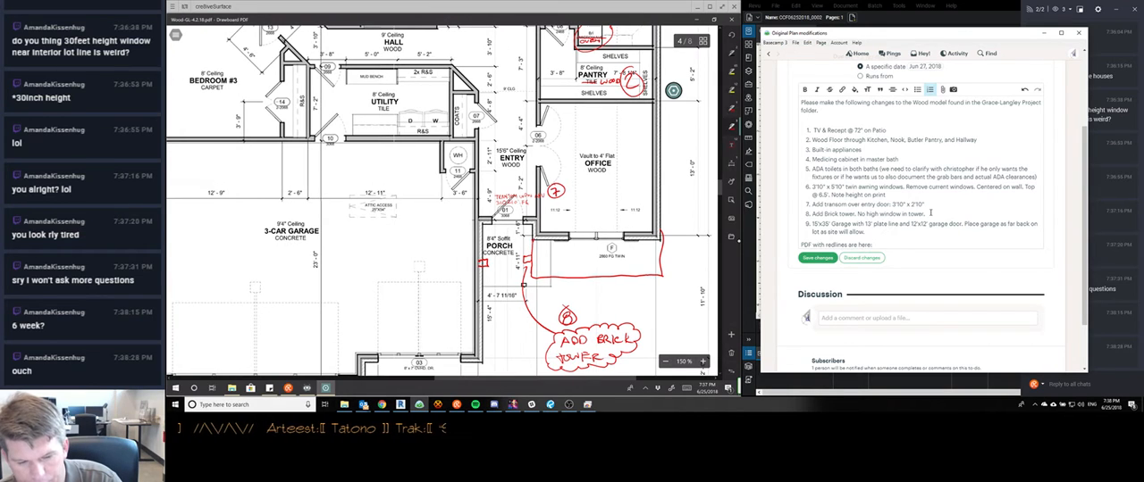
Redline a 15' by 35' garage beside the nook, kitchen and office on the floor plan, tagged with a circled 9
scroll(444, 203, "down", 5)
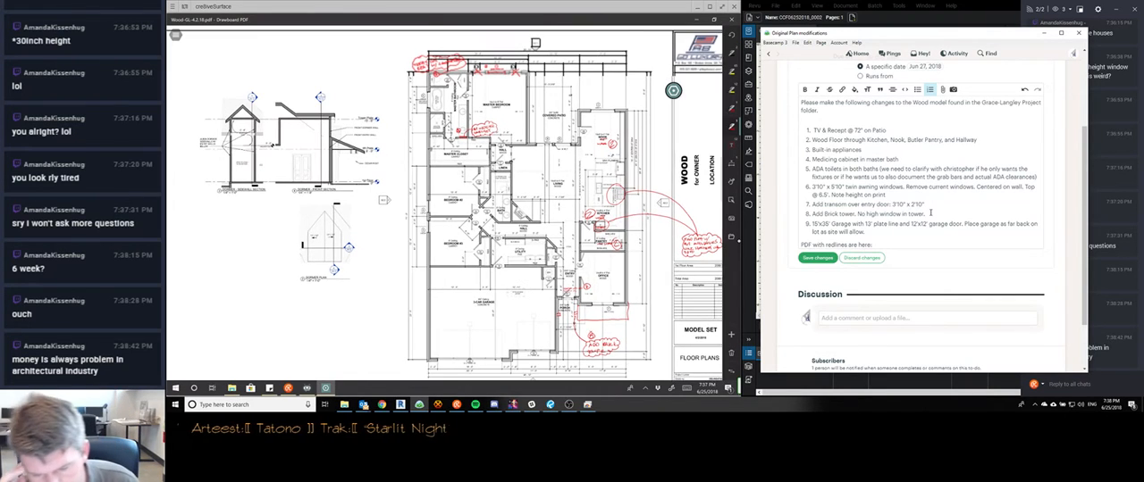
scroll(444, 203, "up", 2)
scroll(444, 203, "down", 2)
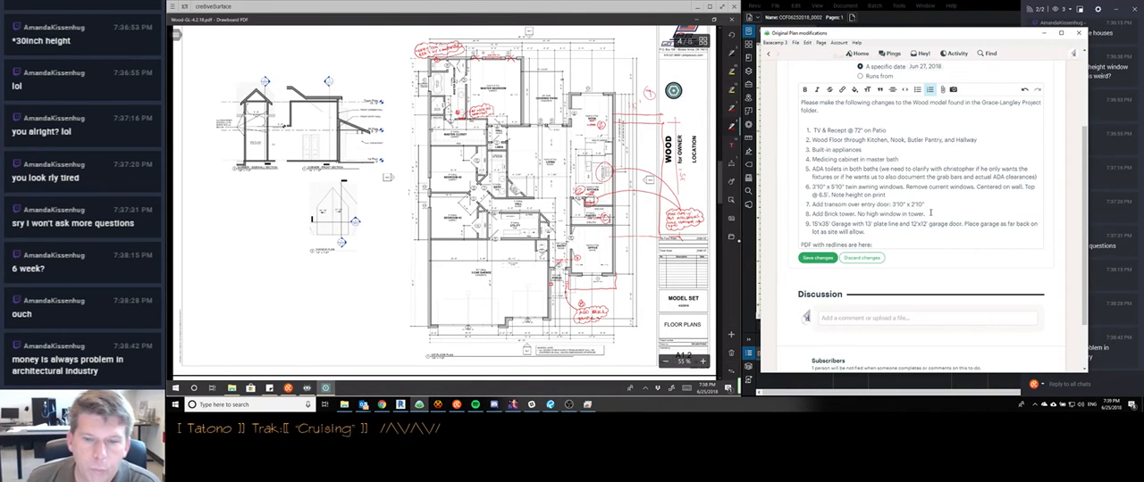
Check the stream chat and examine the garage notes on the client's marked-up scan in Revu
scroll(447, 274, "up", 3)
left_click(817, 382)
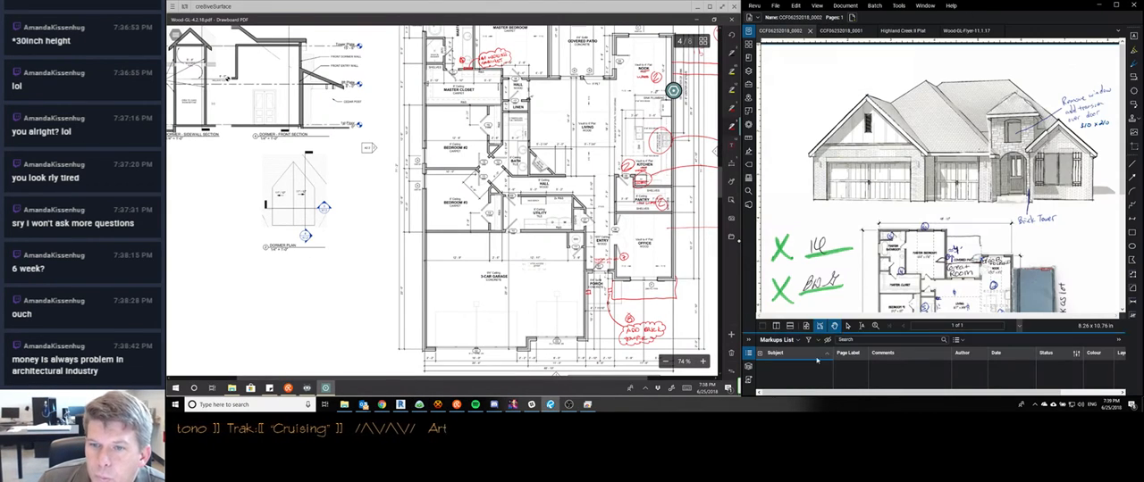
left_click(456, 404)
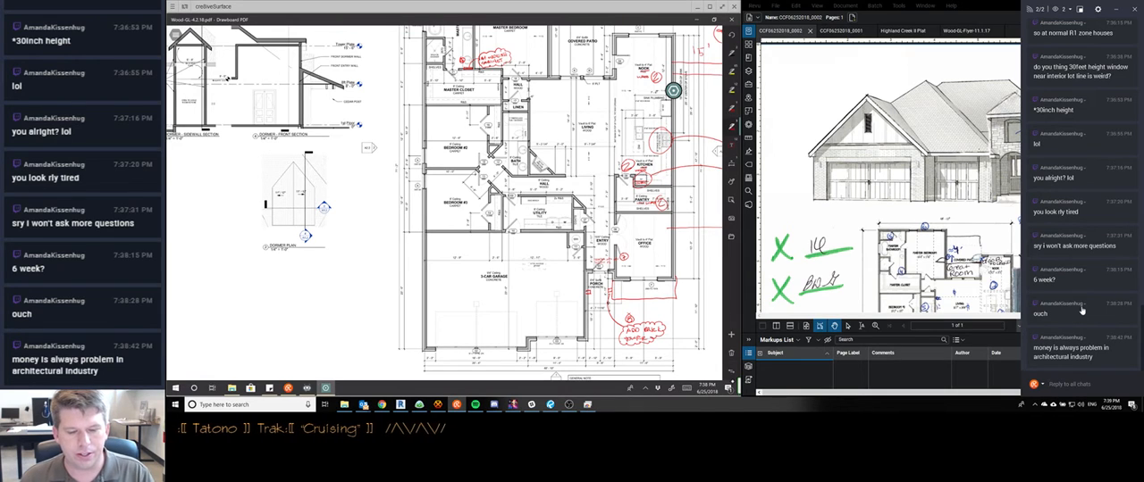
scroll(445, 203, "right", 1)
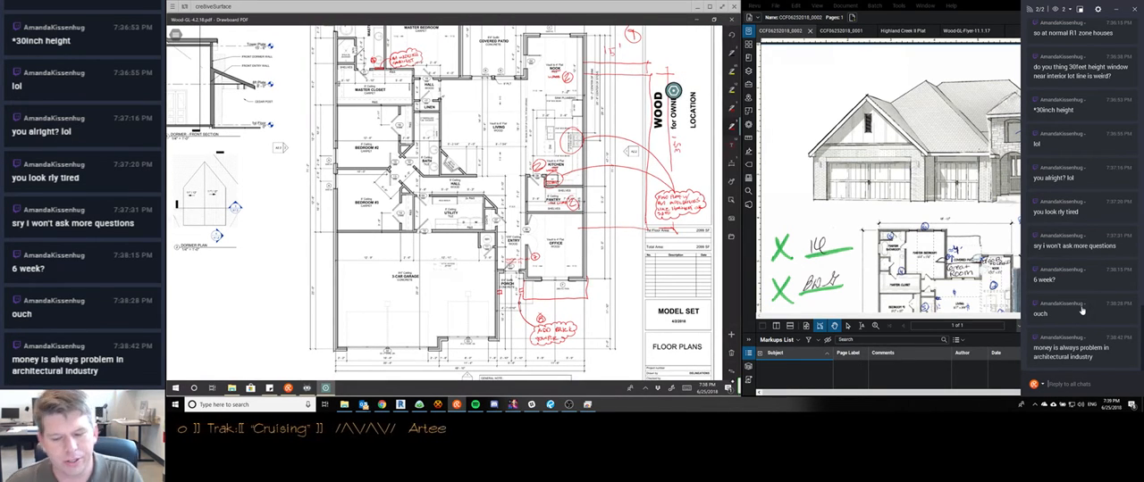
scroll(445, 202, "left", 1)
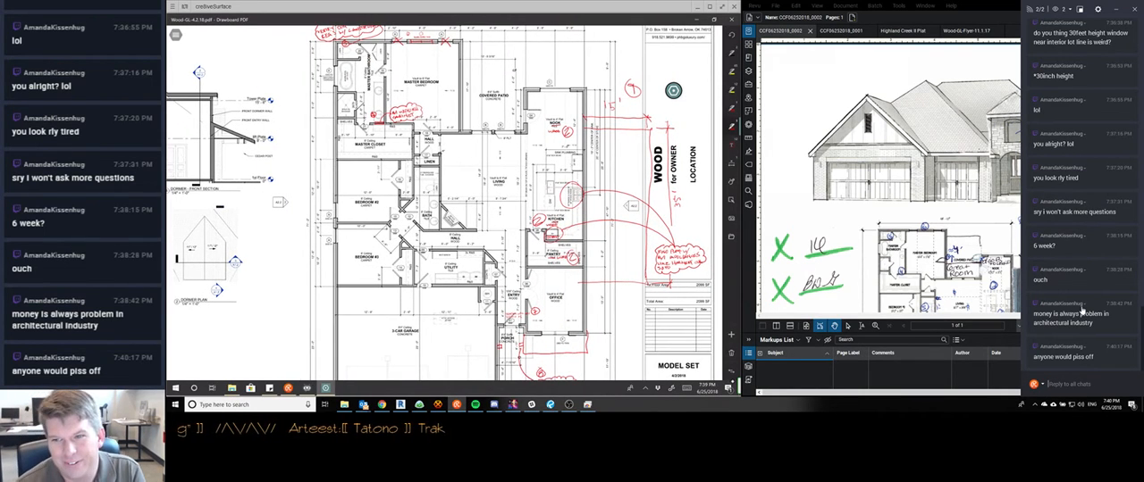
left_click(990, 4)
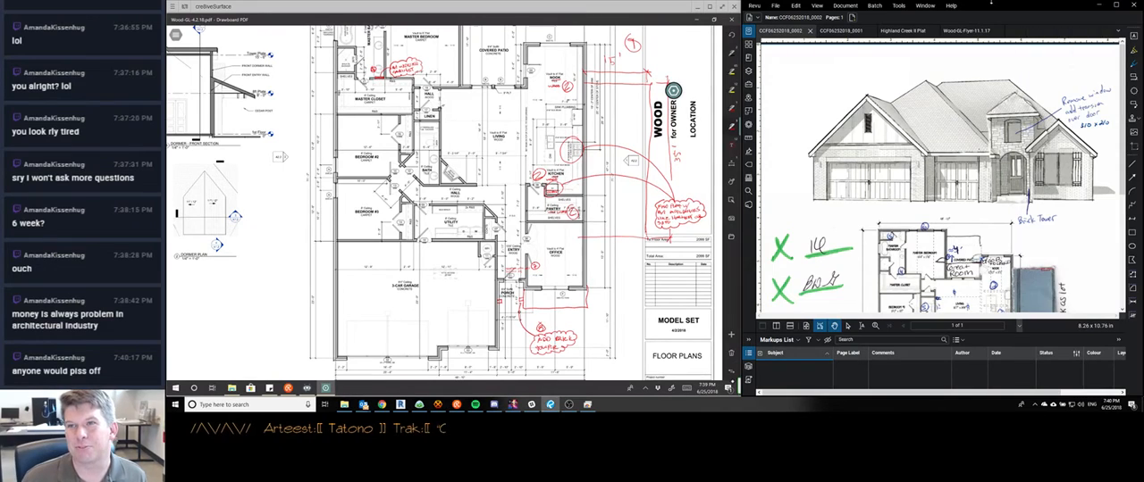
scroll(922, 161, "down", 3)
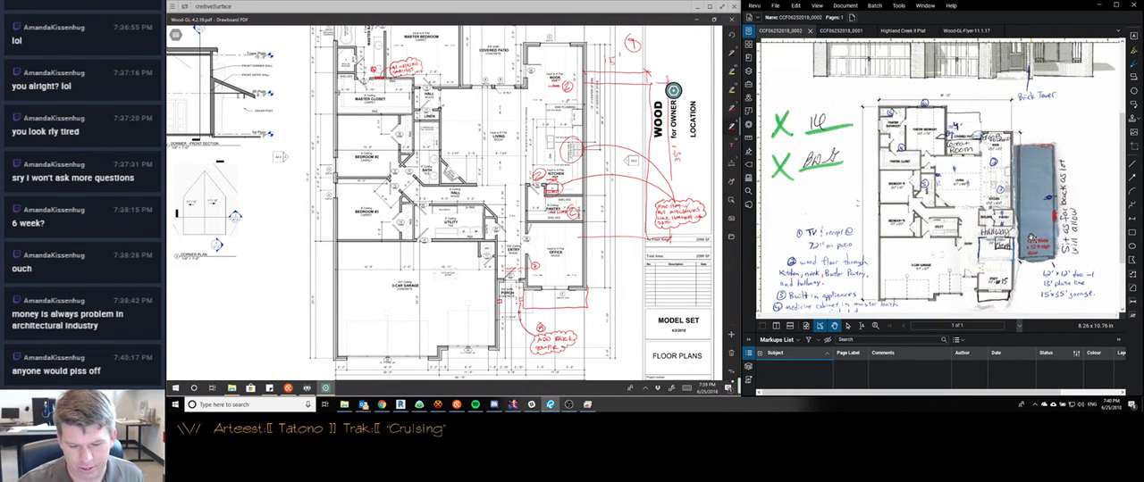
Write a 120x120 OHD note below the new garage's front line and mark the wall segments on both sides of the door
scroll(600, 216, "up", 2)
scroll(659, 225, "up", 4)
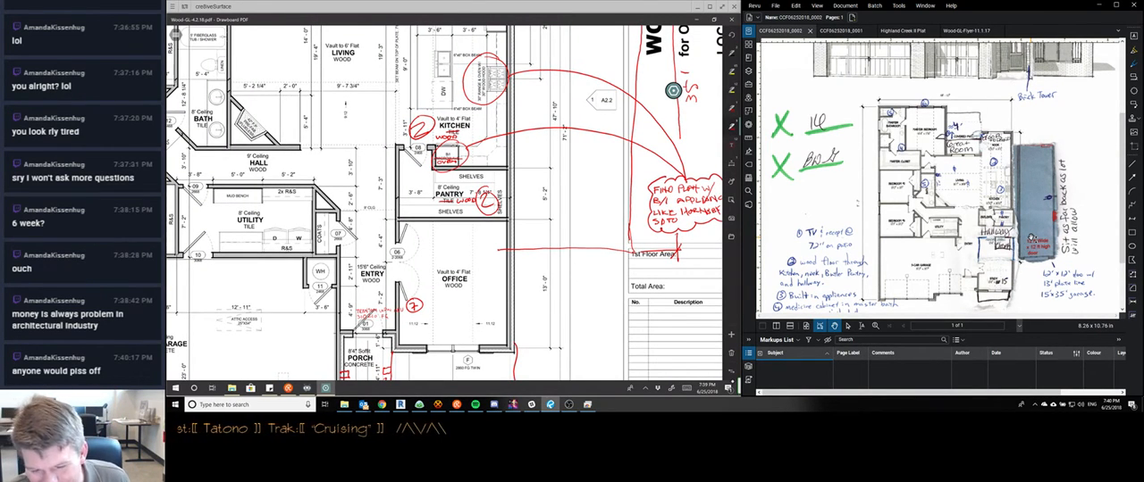
scroll(590, 239, "up", 2)
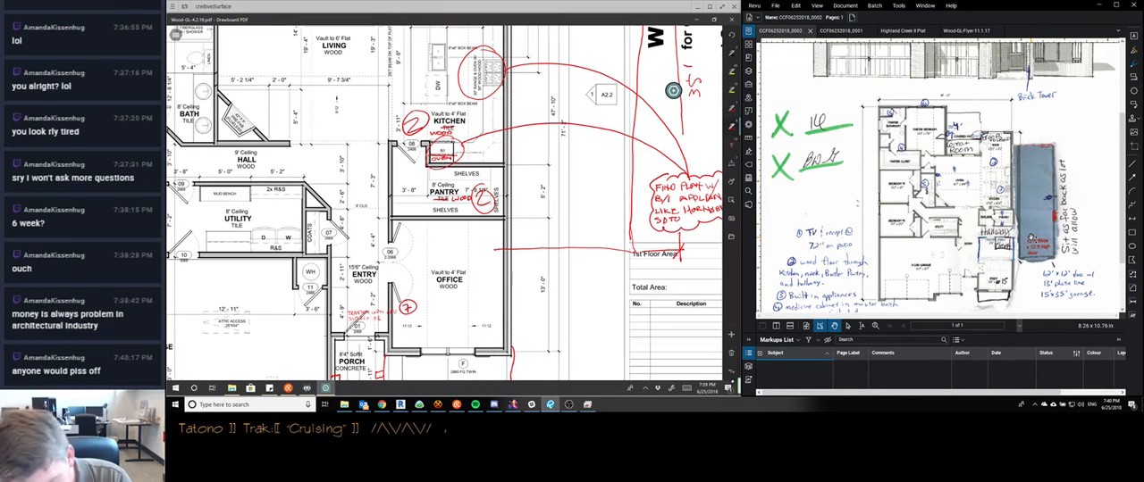
left_click_drag(544, 263, 567, 269)
left_click_drag(571, 262, 561, 270)
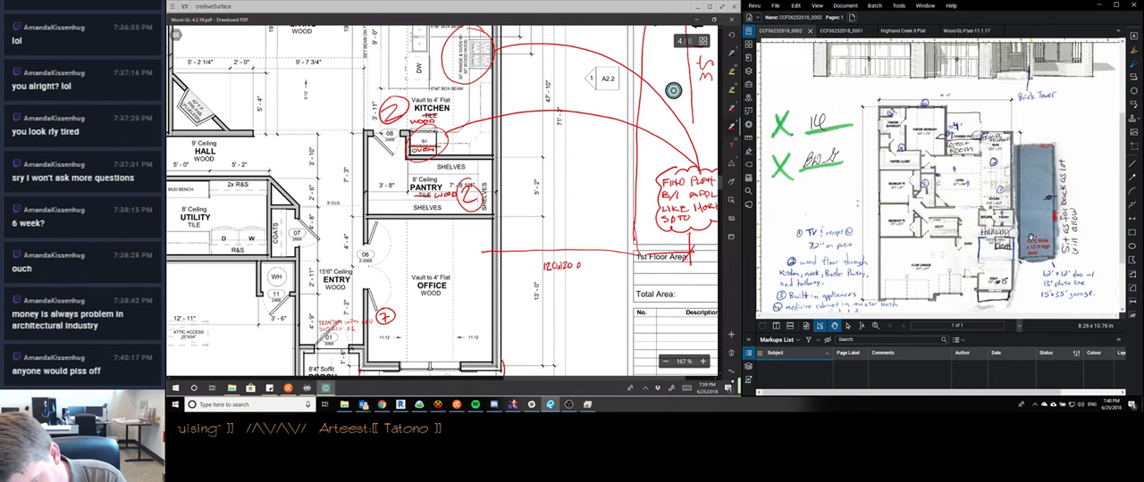
left_click_drag(586, 261, 586, 270)
left_click_drag(591, 260, 585, 270)
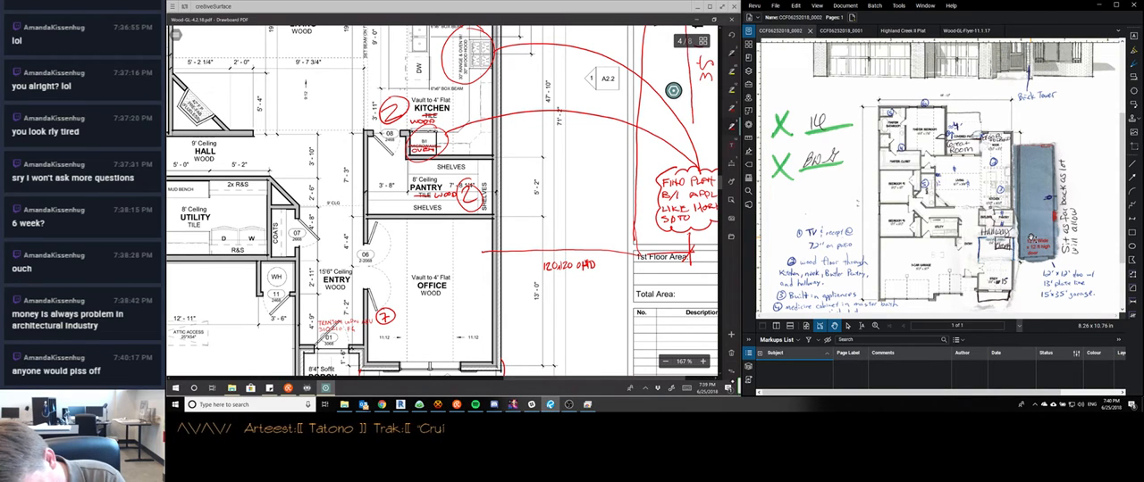
left_click_drag(493, 250, 538, 249)
left_click_drag(603, 245, 634, 247)
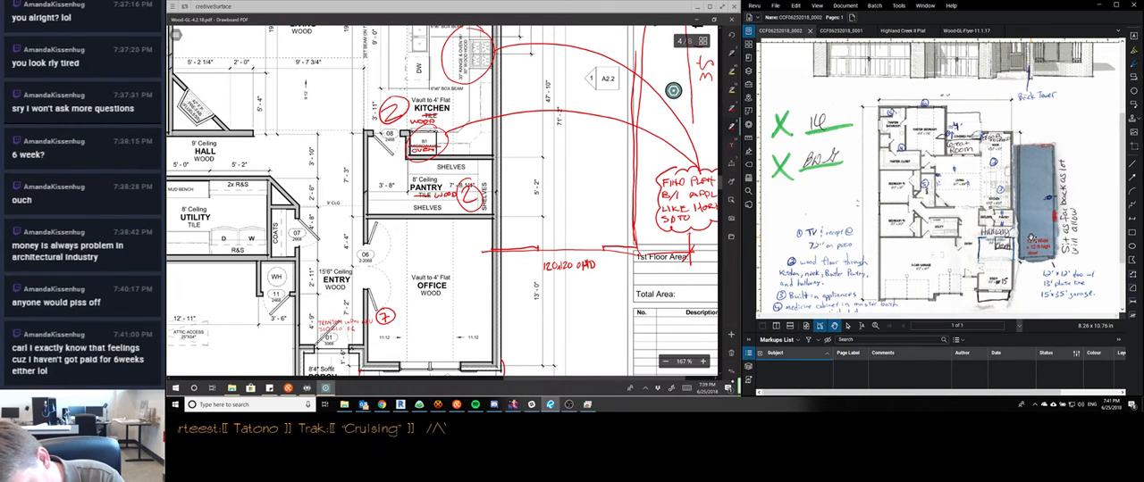
Begin a room size note under the OFFICE label on the floor plan with 12' x
scroll(673, 90, "up", 1)
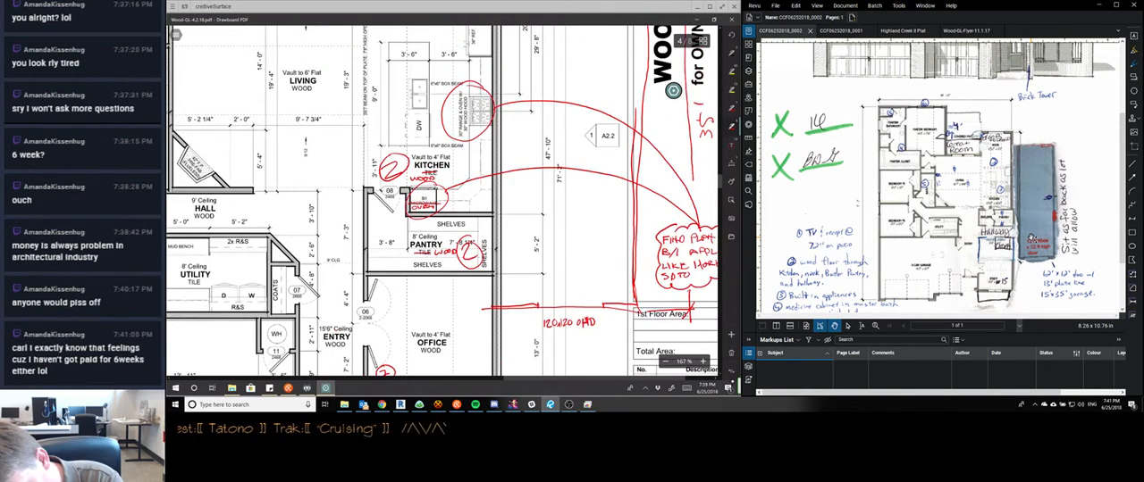
scroll(672, 90, "up", 2)
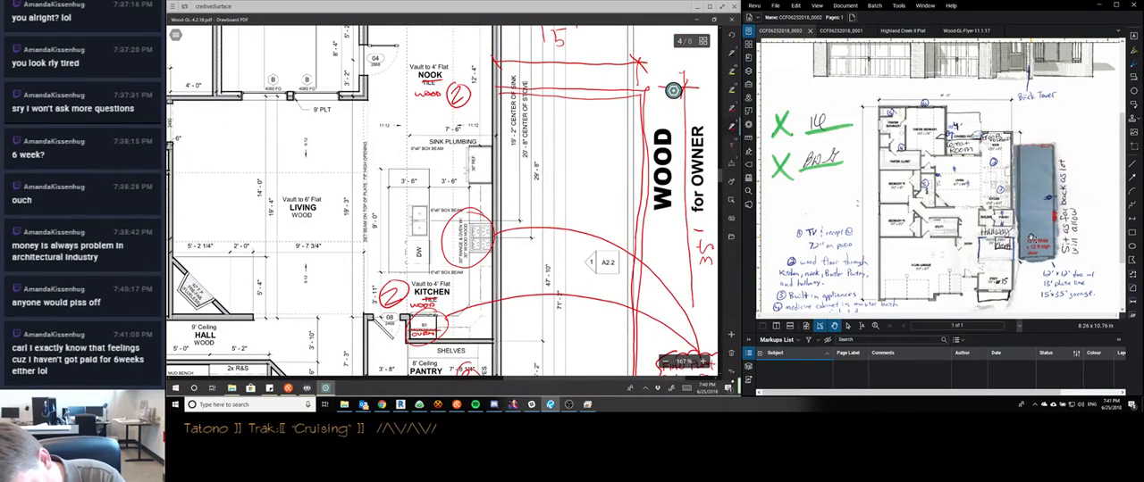
scroll(672, 90, "down", 3)
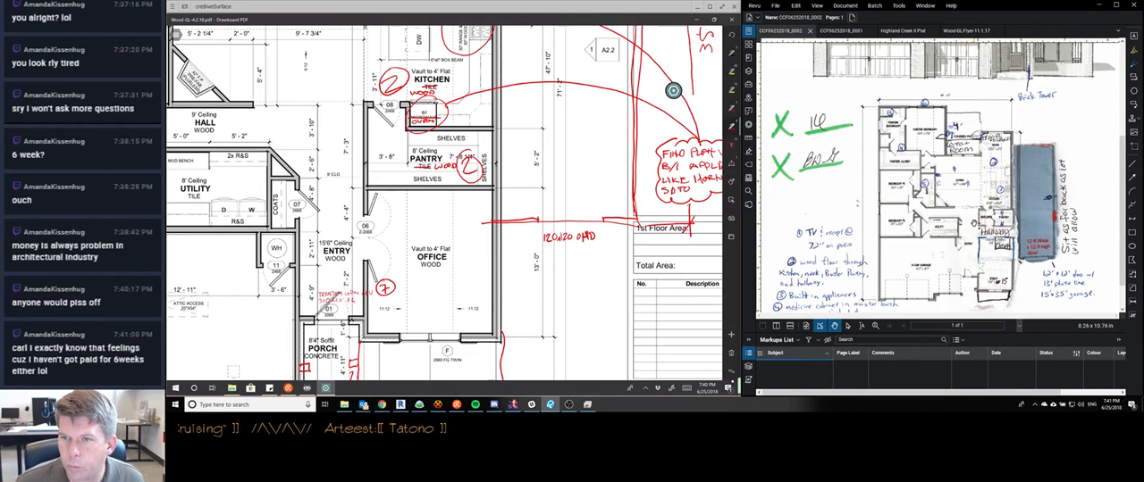
scroll(1019, 219, "down", 2)
scroll(974, 223, "up", 1)
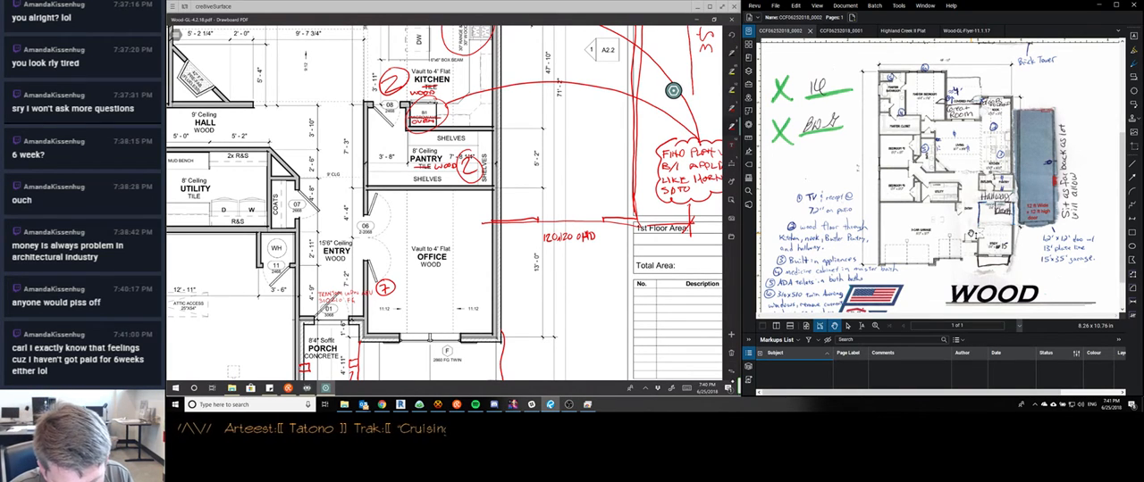
left_click_drag(447, 233, 464, 173)
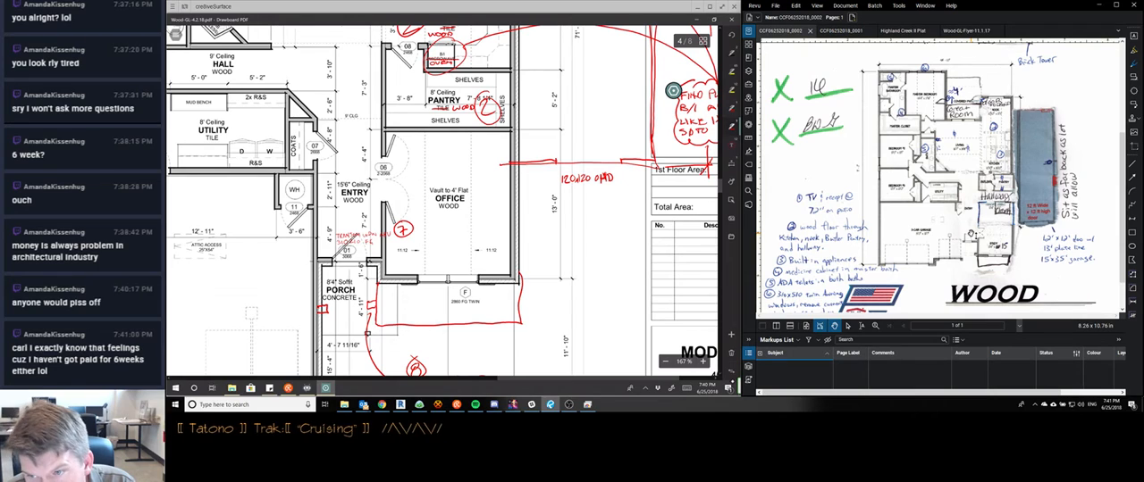
left_click_drag(426, 215, 435, 224)
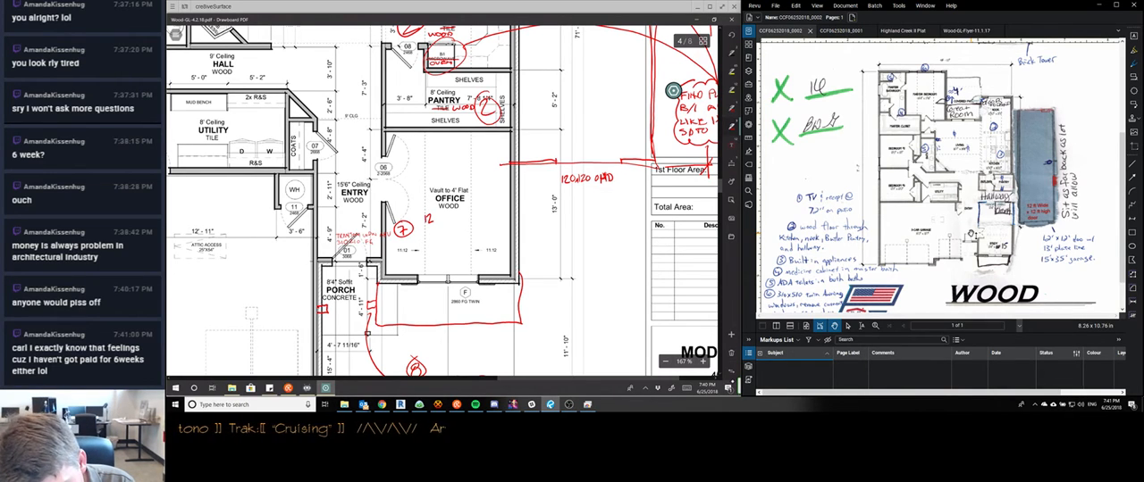
left_click_drag(437, 219, 440, 219)
Trace the box beams around the kitchen island with red dashed lines
scroll(673, 91, "down", 2)
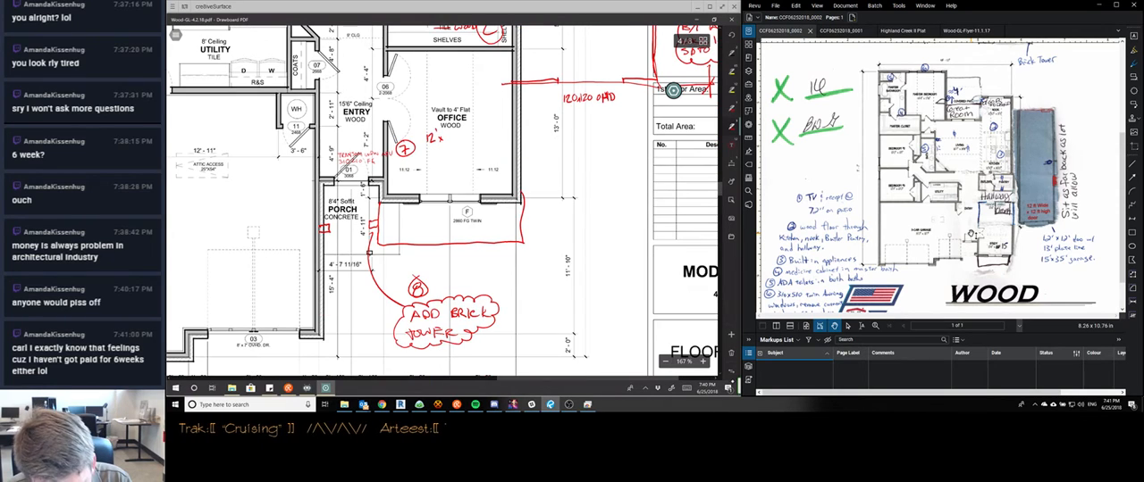
scroll(444, 199, "down", 1)
scroll(673, 90, "down", 1)
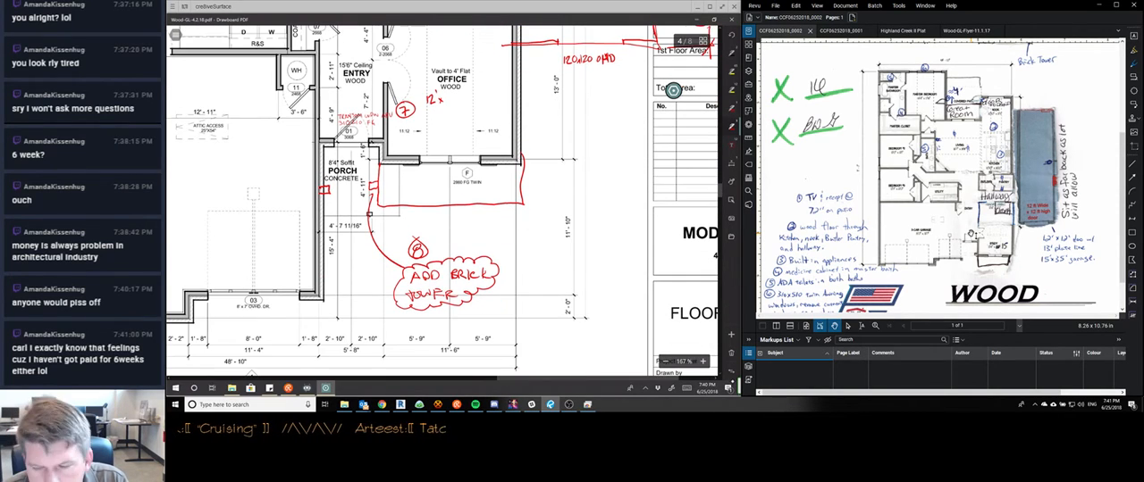
scroll(672, 90, "up", 4)
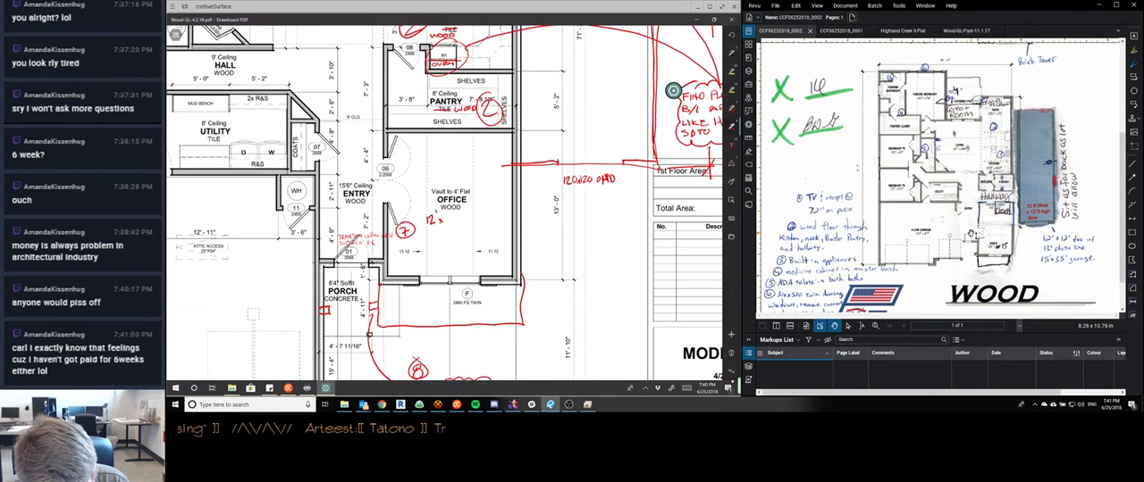
scroll(673, 91, "down", 2)
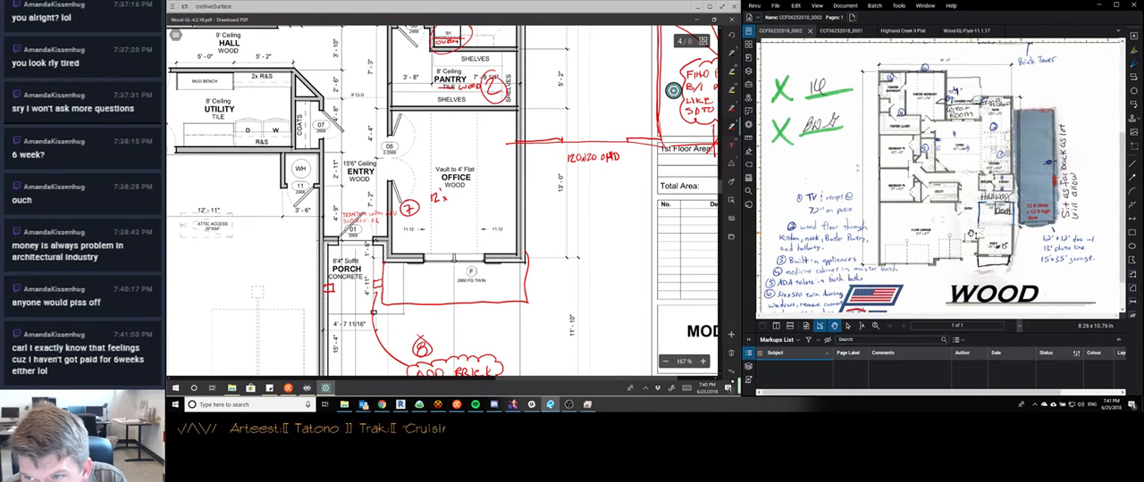
scroll(672, 90, "up", 4)
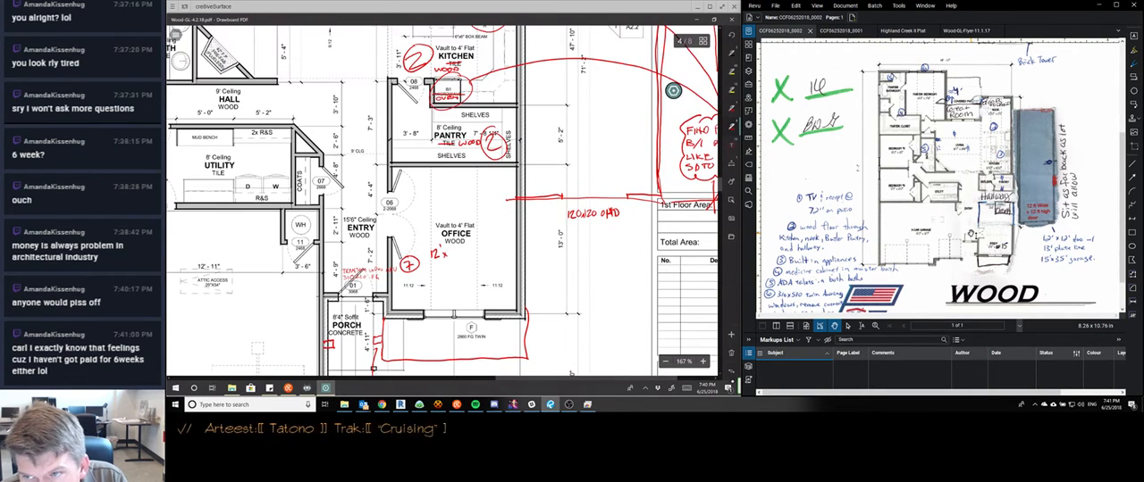
scroll(673, 91, "up", 4)
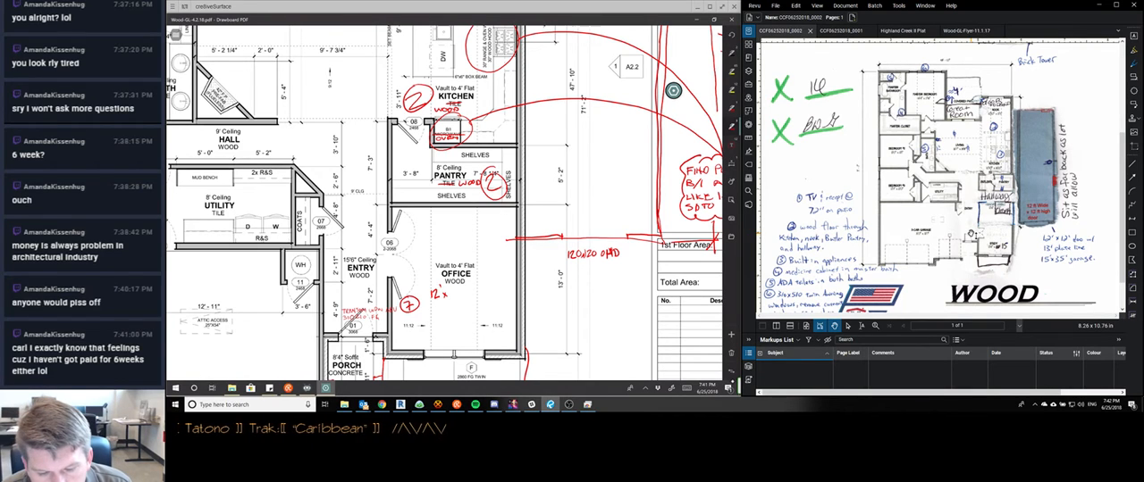
scroll(673, 90, "up", 5)
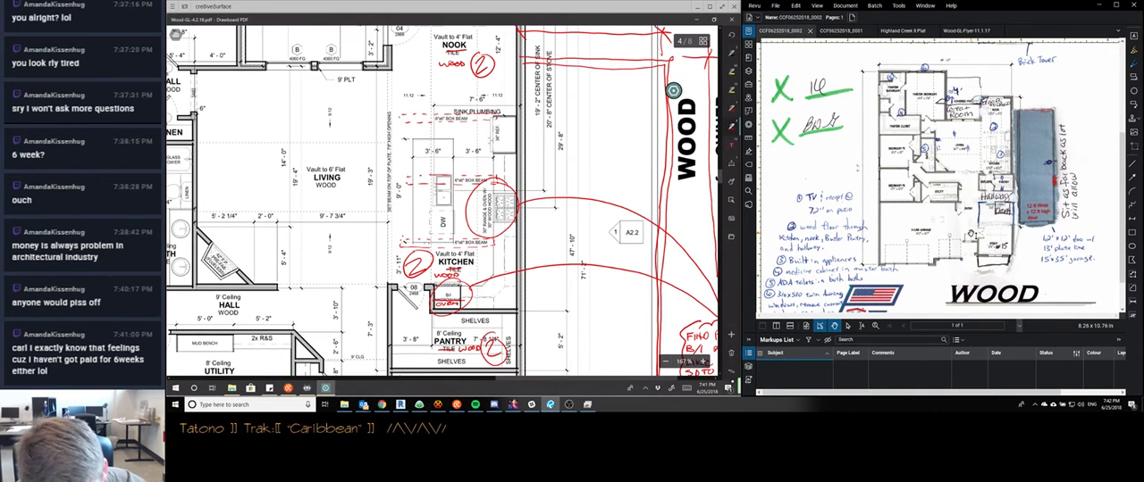
Draw a new wall line across the office below the pantry and label the resulting space HALL with a 4' MIN width
scroll(673, 90, "down", 3)
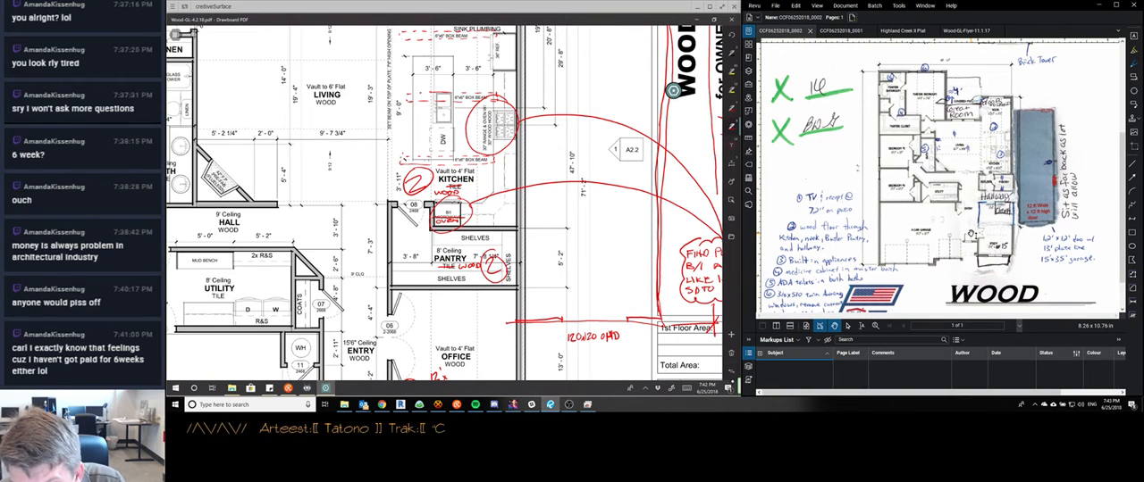
scroll(673, 91, "down", 3)
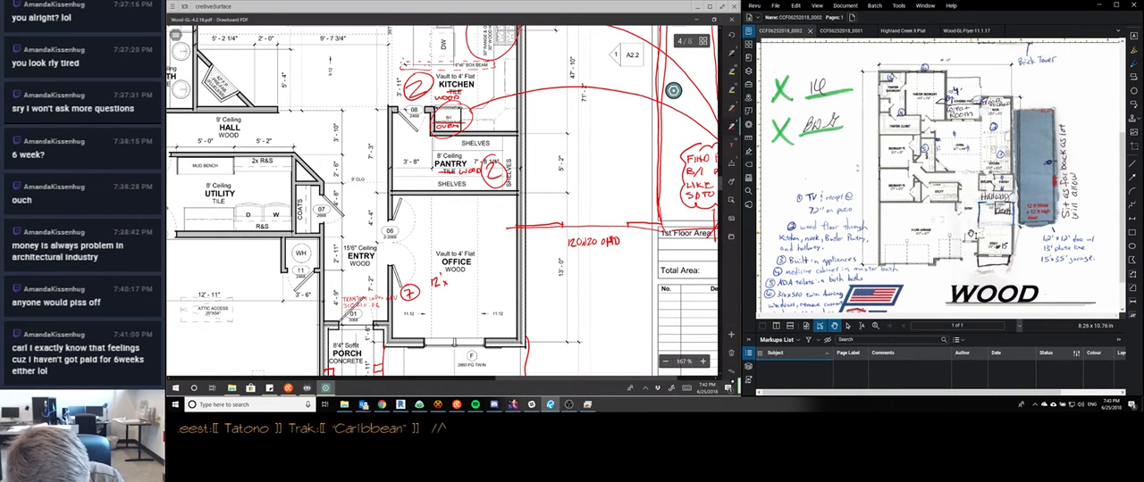
left_click_drag(515, 224, 388, 224)
left_click_drag(516, 228, 381, 230)
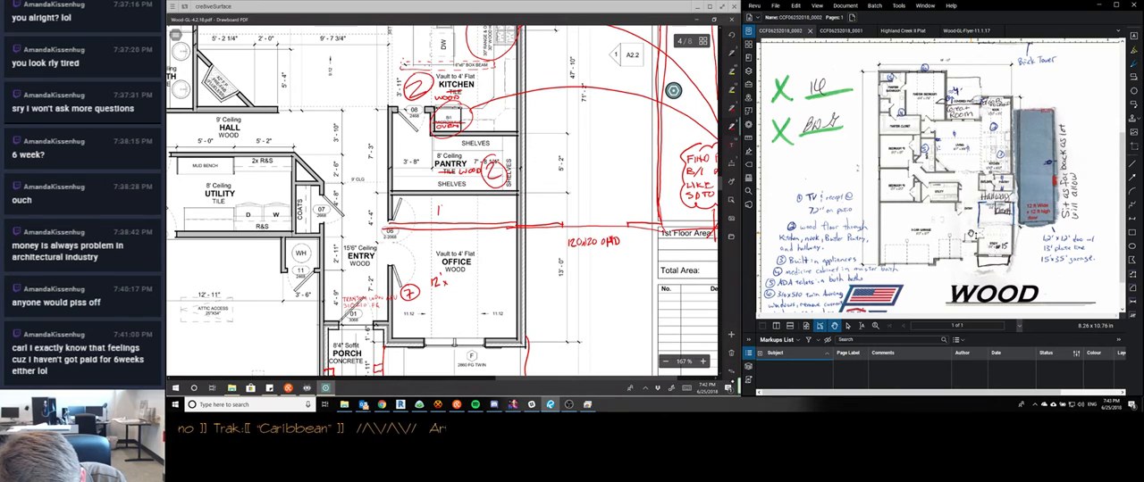
left_click_drag(443, 215, 447, 214)
mouse_move(448, 204)
left_mouse_down()
mouse_move(470, 226)
mouse_move(475, 217)
left_mouse_up()
left_click_drag(479, 208, 478, 211)
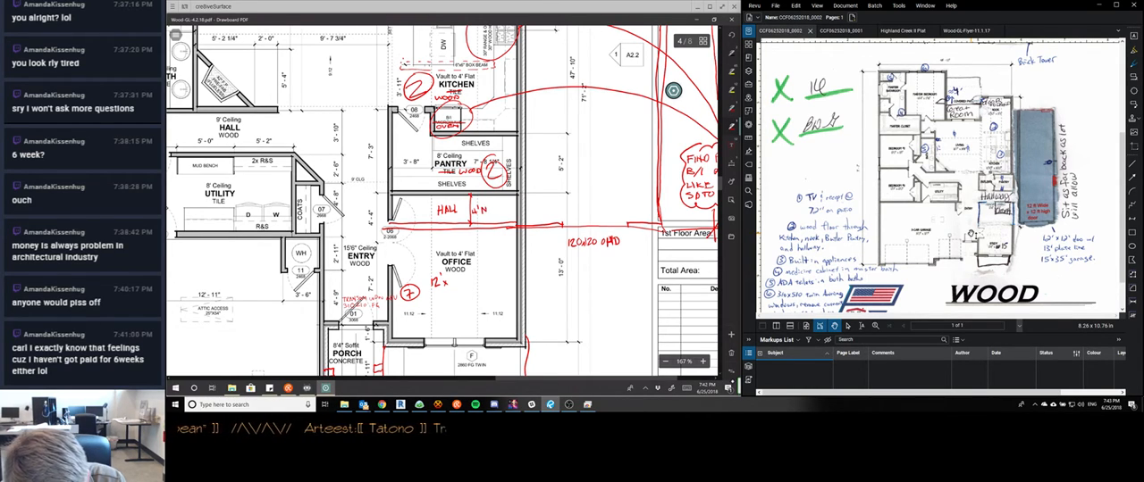
left_click_drag(487, 211, 496, 203)
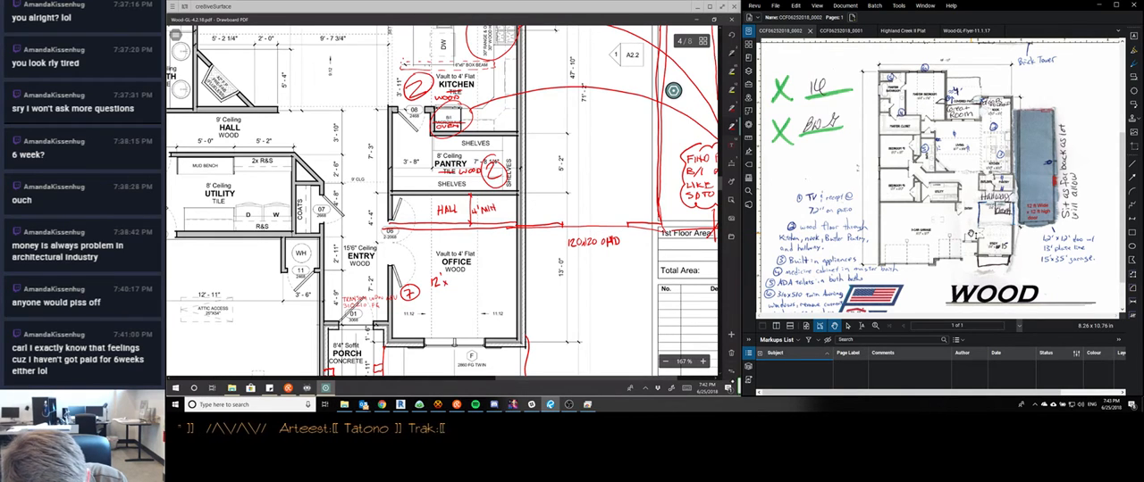
Complete the office size note with 15' and hatch the new wall between the hall and the office
mouse_move(448, 277)
left_mouse_down()
mouse_move(445, 290)
mouse_move(467, 287)
left_mouse_up()
scroll(673, 90, "down", 2)
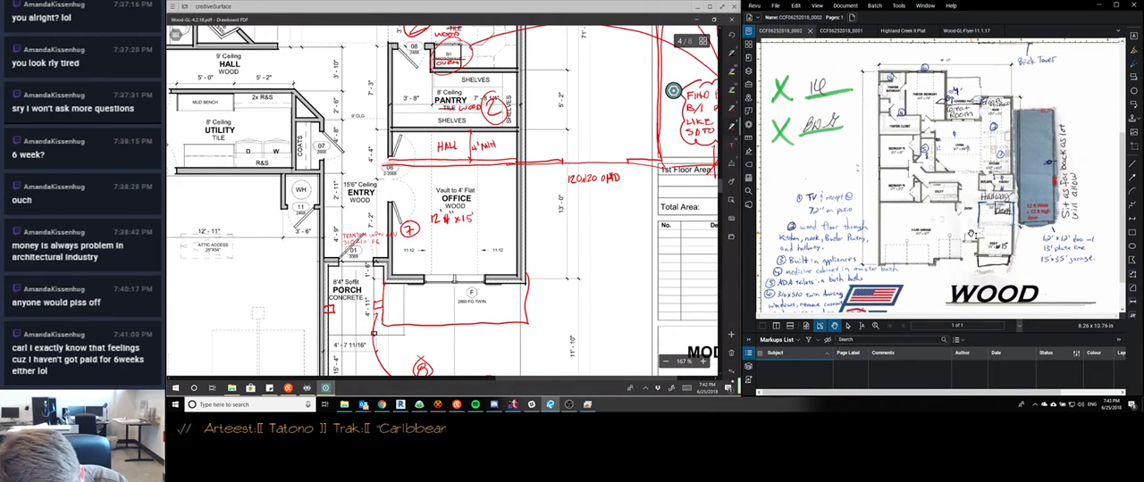
left_click_drag(394, 163, 513, 162)
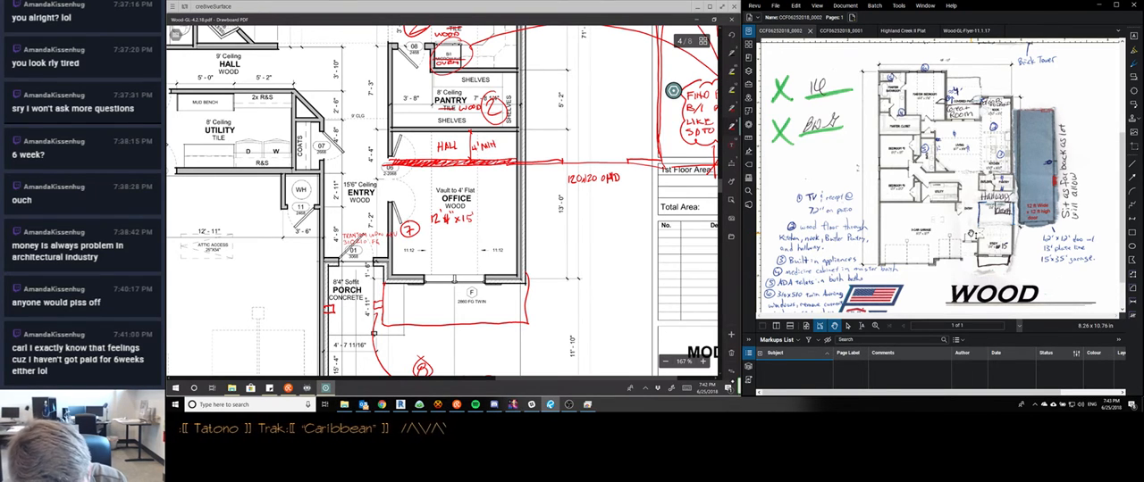
Cross out the door opening at the hall, add a MOVE DOOR DOWN note with an arrow, and mark the hall floor as WOOD
scroll(673, 91, "up", 3)
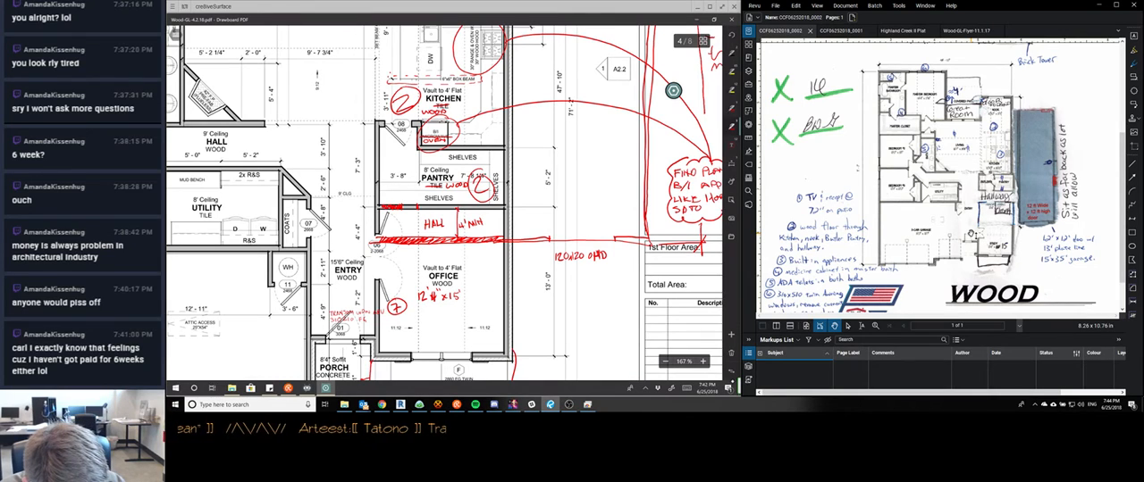
left_click_drag(371, 218, 381, 230)
left_click_drag(380, 219, 371, 230)
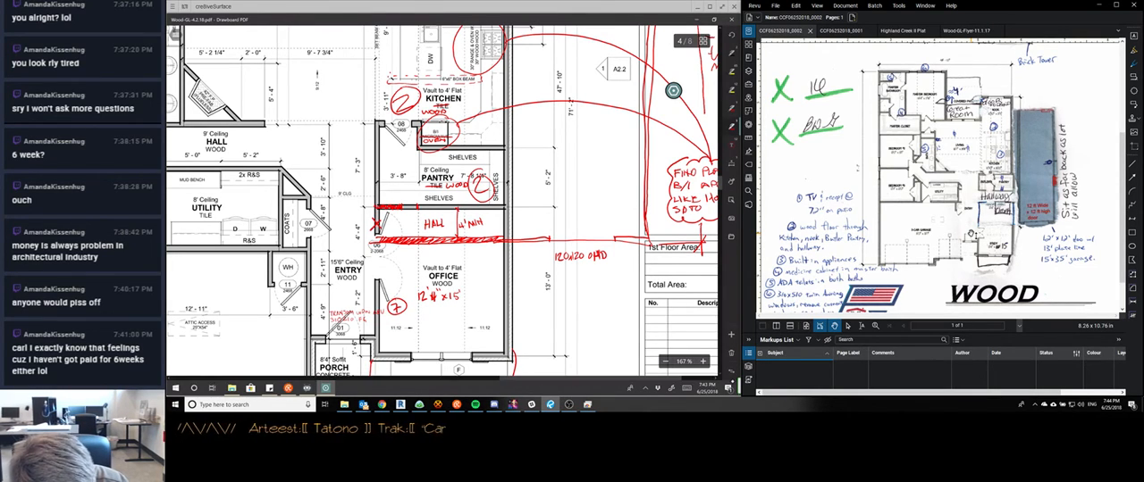
mouse_move(369, 239)
left_mouse_down()
mouse_move(385, 240)
mouse_move(376, 276)
mouse_move(403, 268)
mouse_move(390, 277)
left_mouse_up()
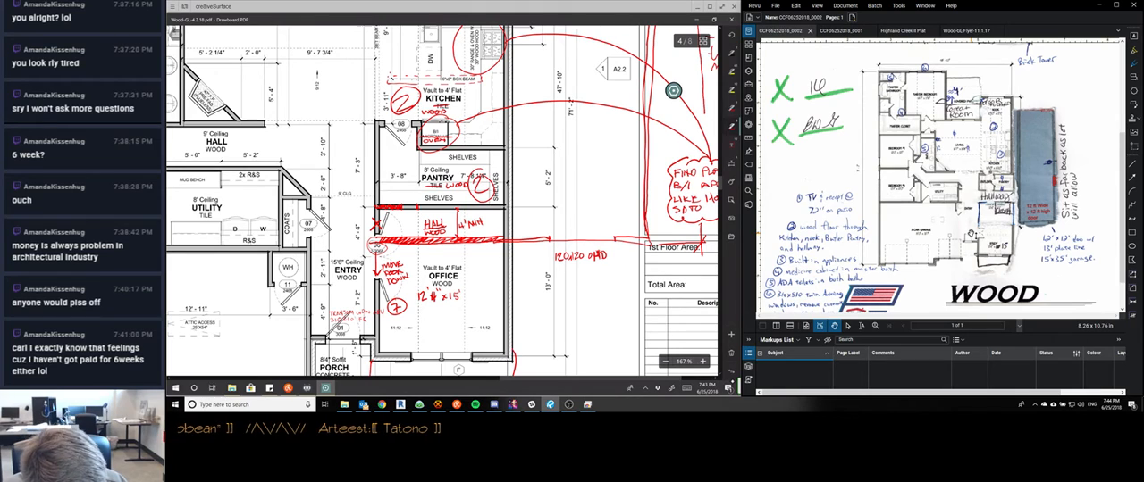
Redline a door with a size label in the exterior wall at the garage end of the new hall
scroll(442, 201, "left", 1)
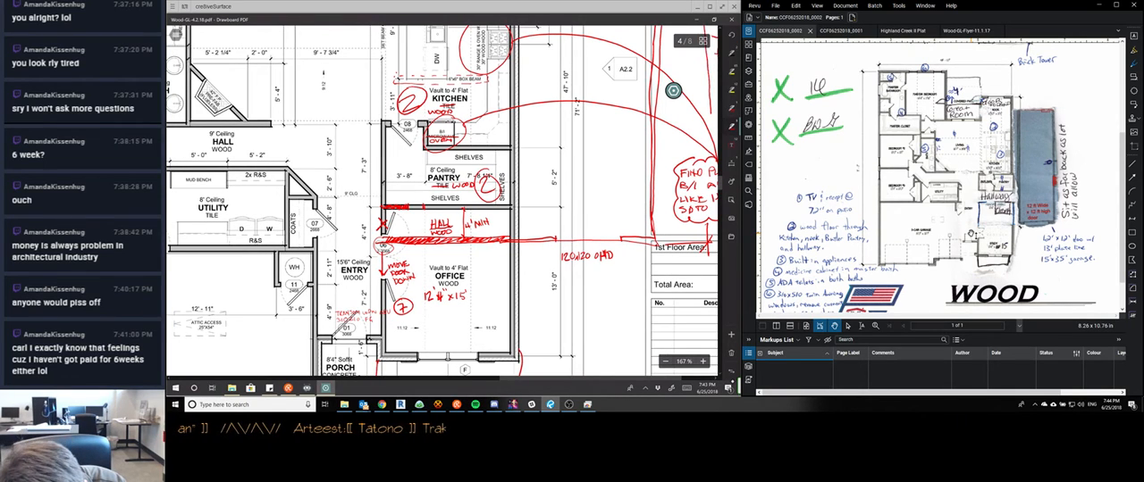
scroll(442, 201, "right", 1)
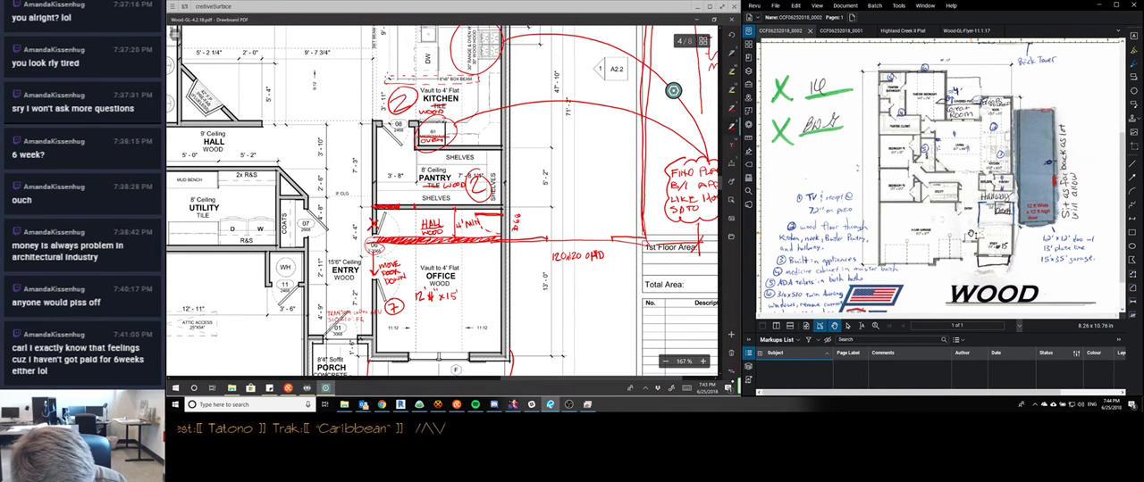
scroll(442, 201, "left", 1)
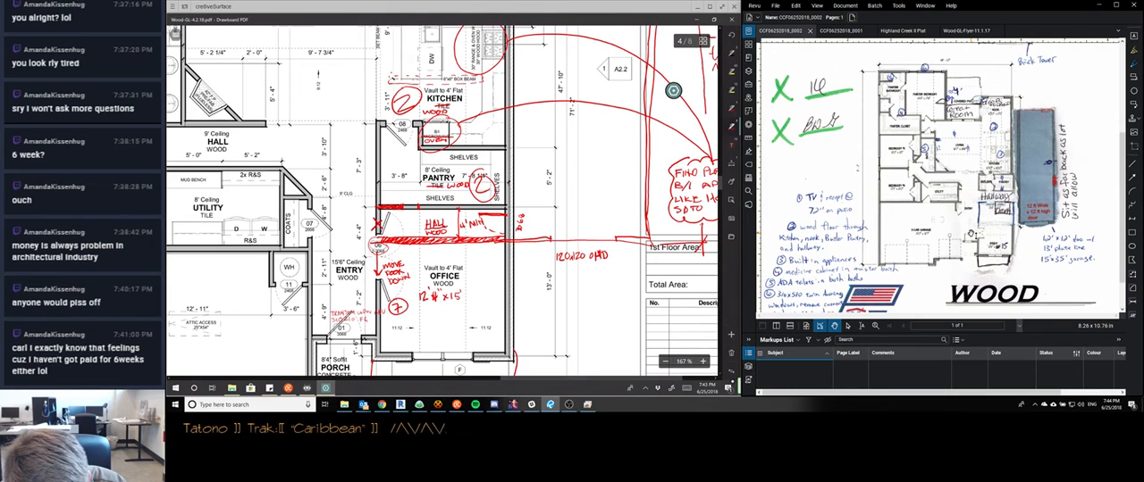
scroll(673, 90, "left", 5)
scroll(673, 91, "right", 5)
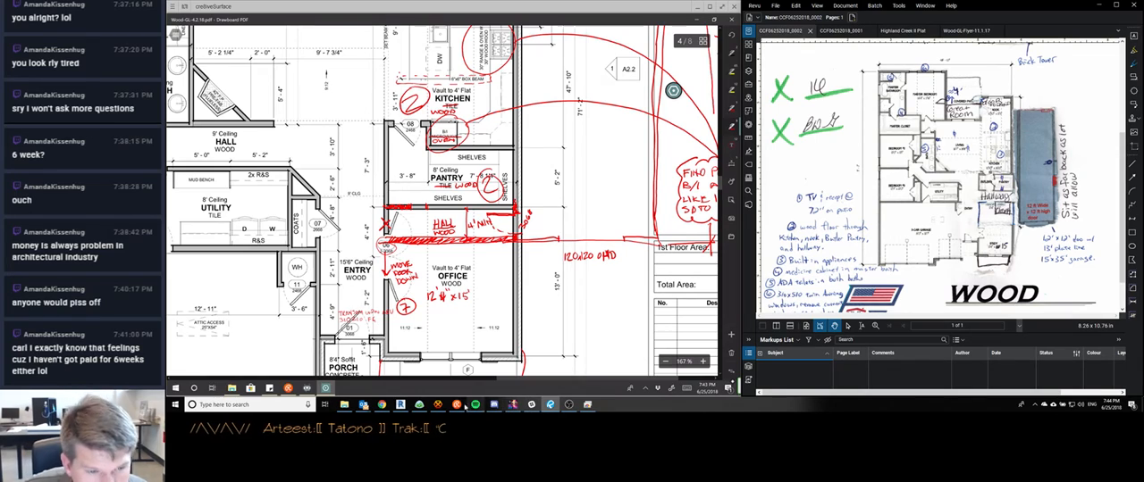
Check the HexChat channel and the stream chat for new messages, and put both windows away
left_click(456, 404)
left_click(452, 406)
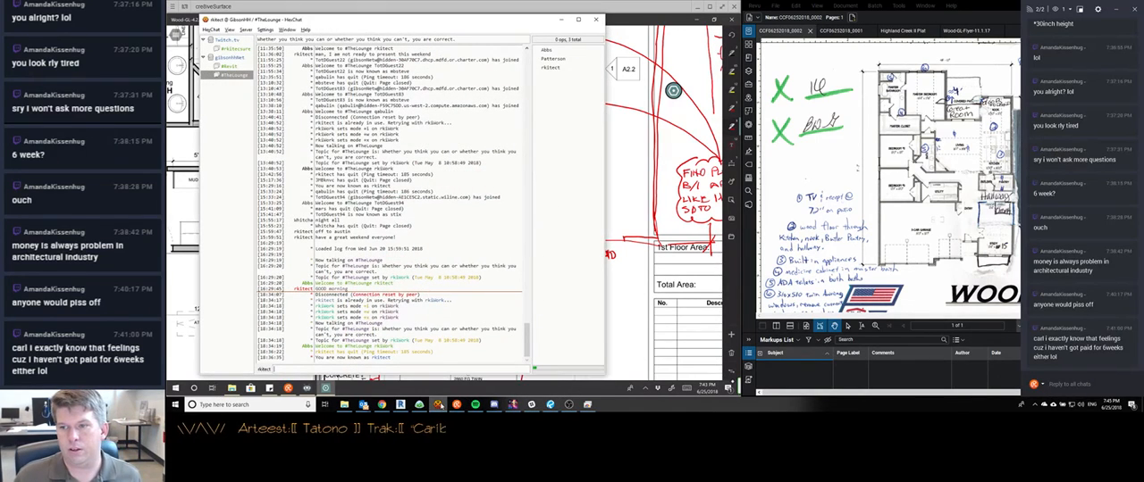
left_click(452, 406)
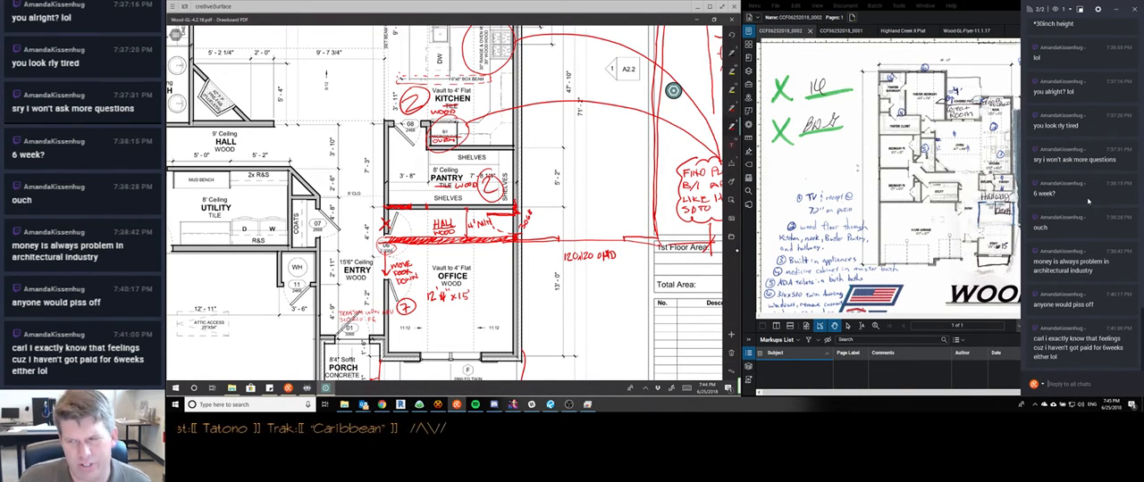
left_click(1121, 10)
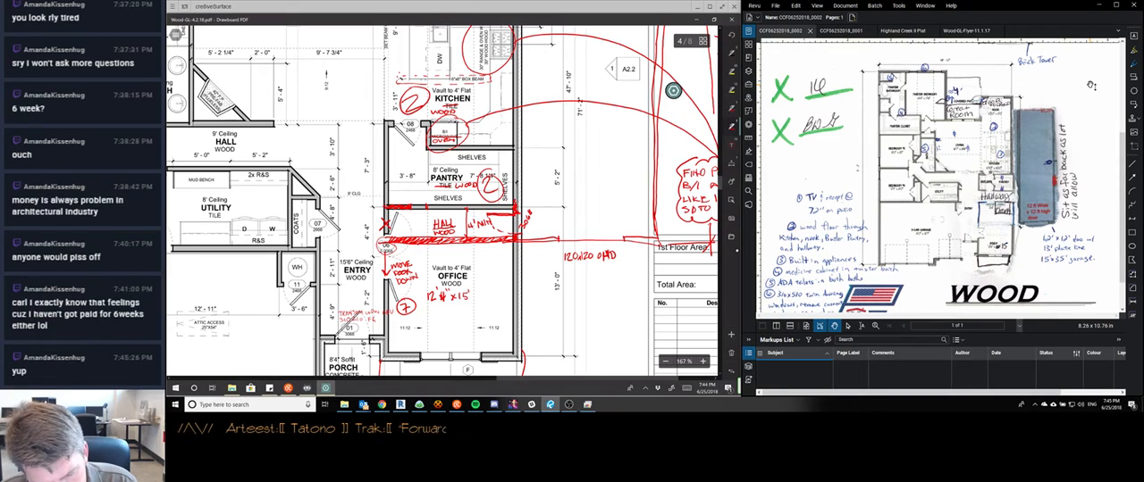
Redline the walls around the pantry's entry side, note an OPENING to the hall, and cross out the existing pantry door
left_click_drag(410, 207, 384, 206)
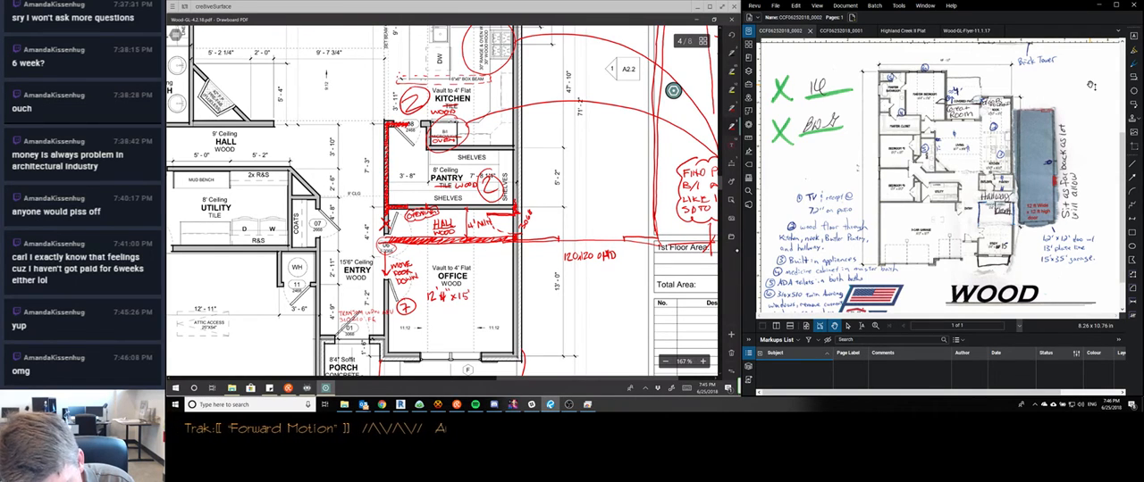
left_click_drag(401, 128, 409, 145)
left_click_drag(414, 131, 398, 145)
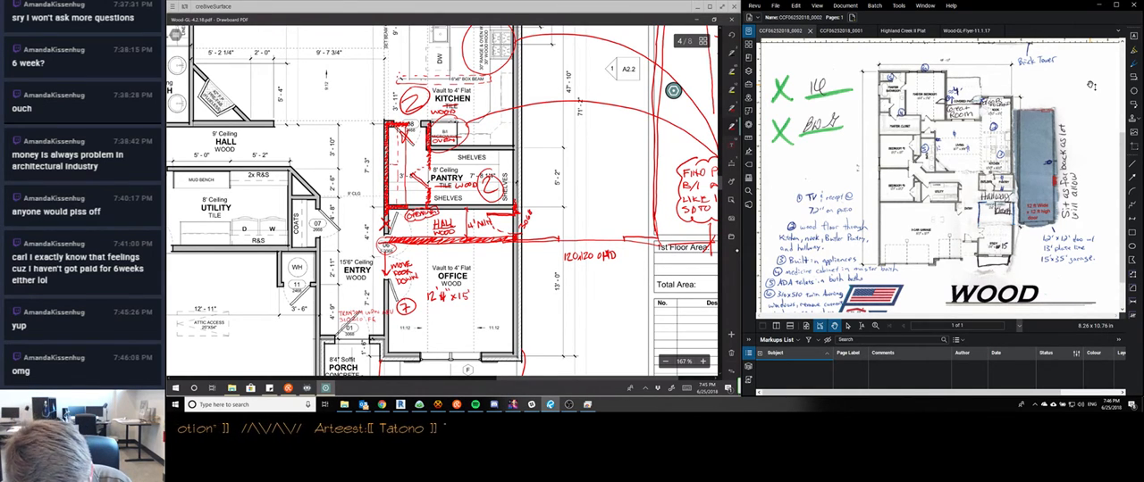
Label the newly outlined space beside the pantry BUTLER'S, with a leader line from the living room area
scroll(512, 178, "down", 5)
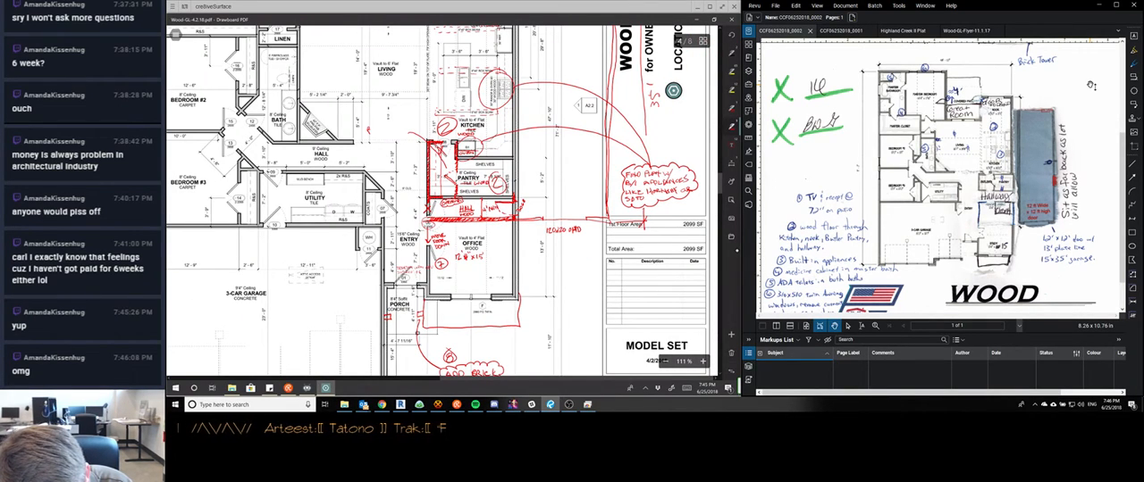
left_click_drag(368, 133, 394, 121)
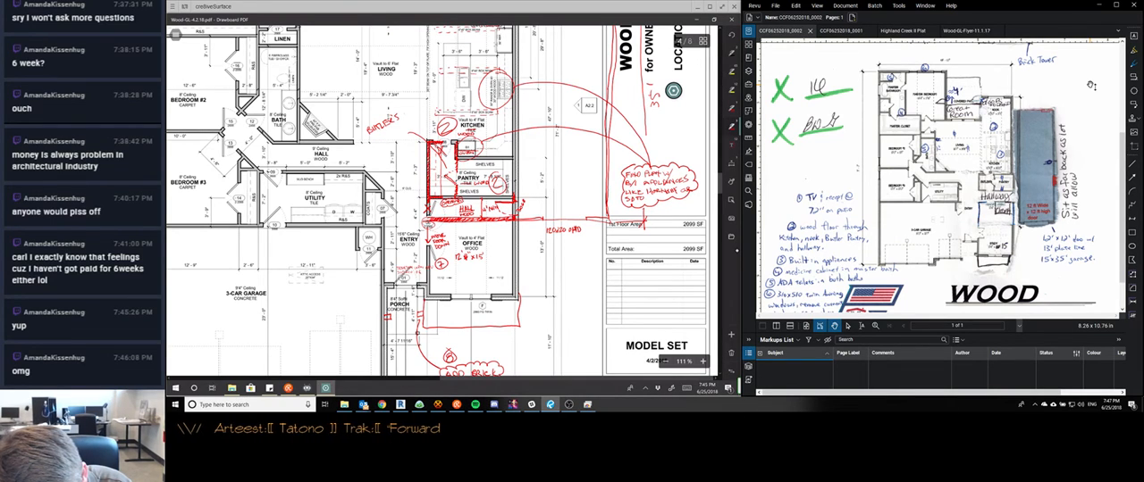
left_click_drag(404, 118, 409, 111)
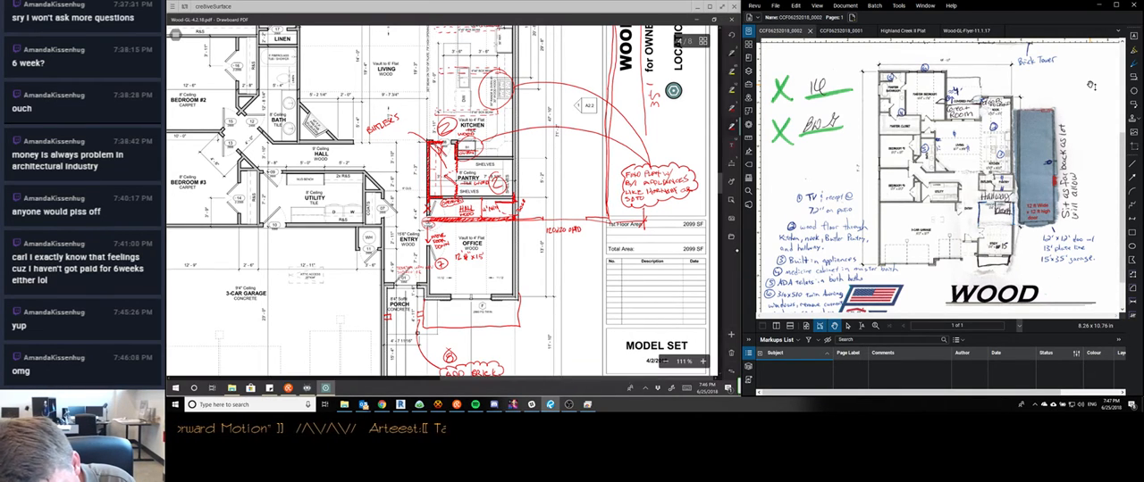
Complete the note as BUTLER'S PANTRY, WOOD FLOOR, COUNTER W/ UPPER SHELVES, and draw a revision cloud around it
left_click_drag(404, 116, 428, 104)
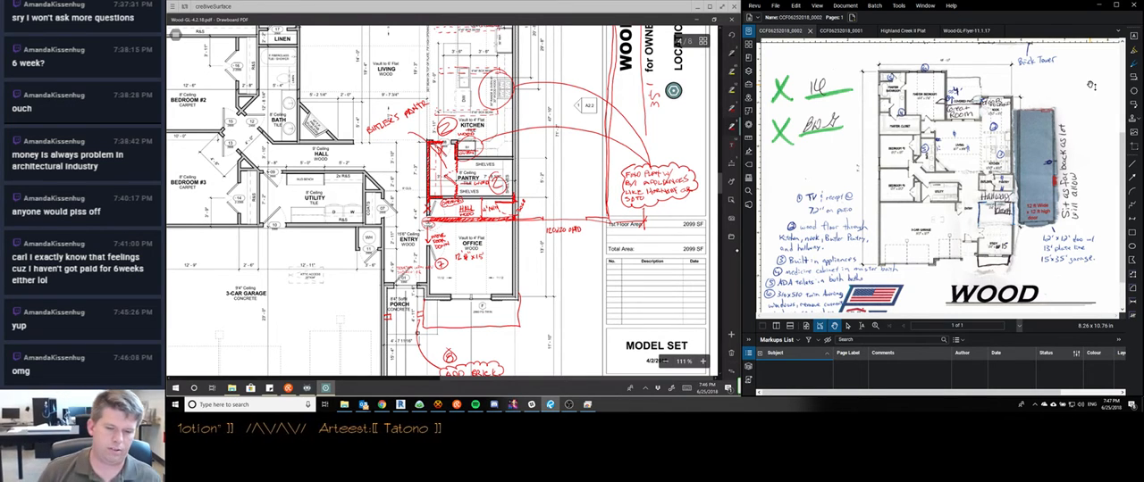
left_click_drag(468, 135, 560, 70)
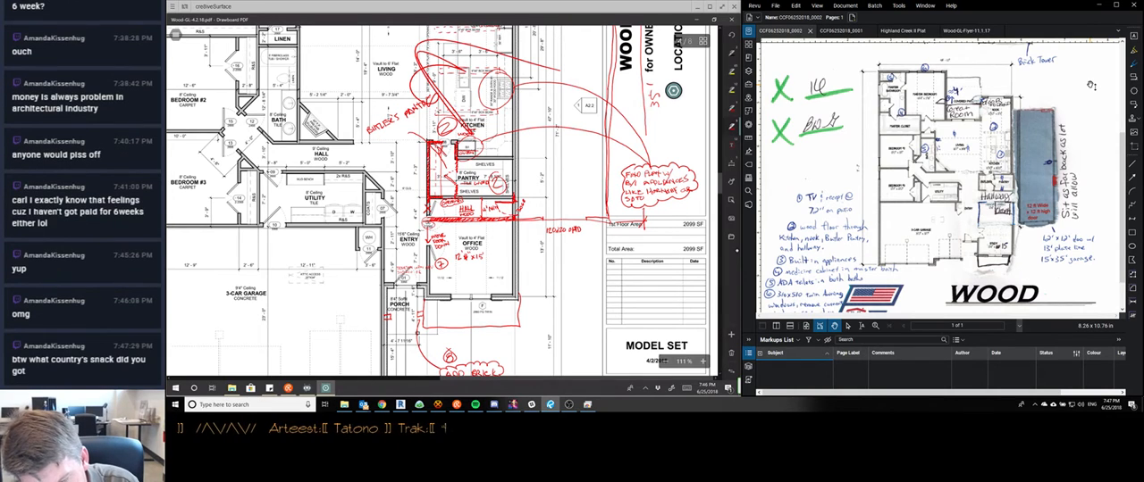
left_click(447, 105)
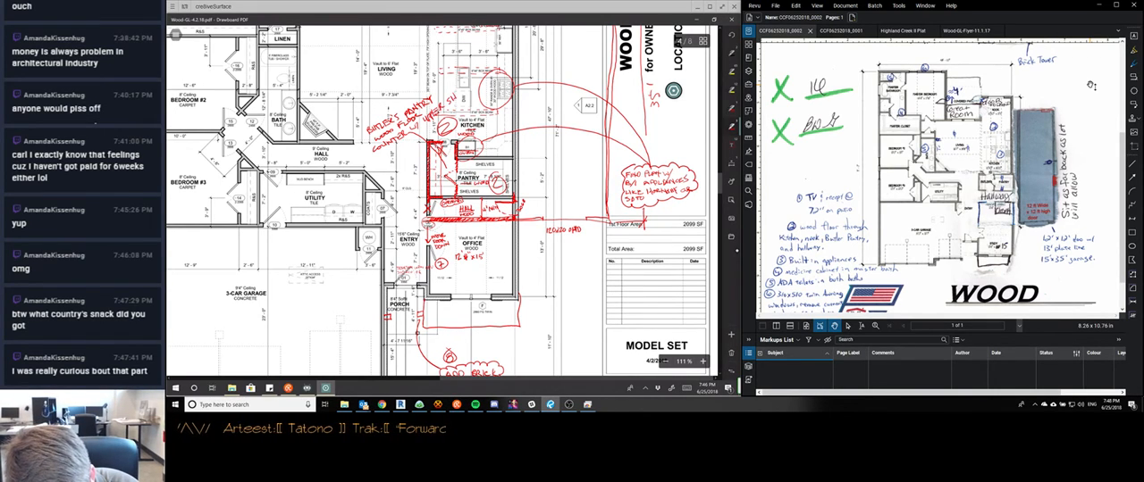
left_click_drag(457, 93, 461, 96)
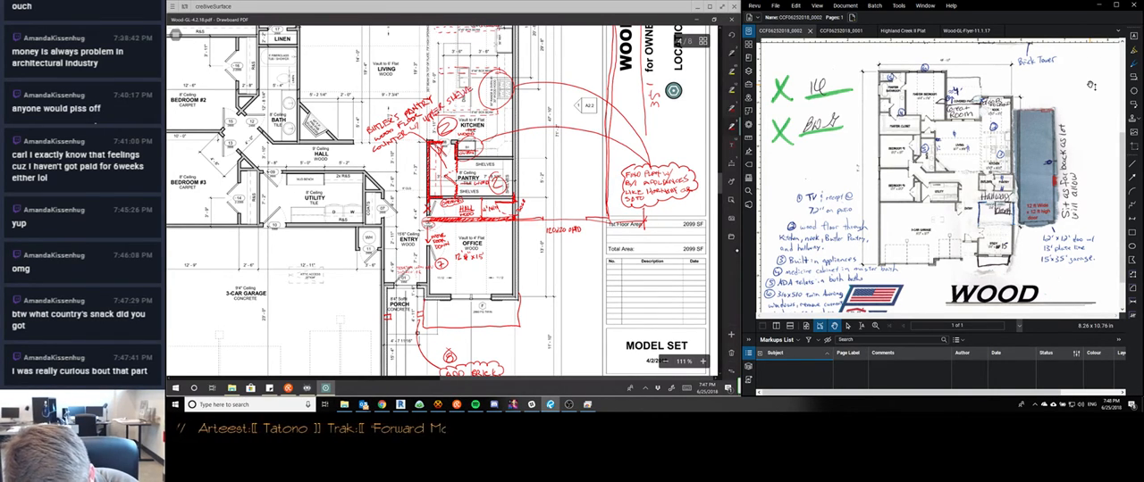
mouse_move(396, 106)
left_mouse_down()
mouse_move(456, 83)
mouse_move(479, 102)
mouse_move(402, 143)
mouse_move(396, 106)
left_mouse_up()
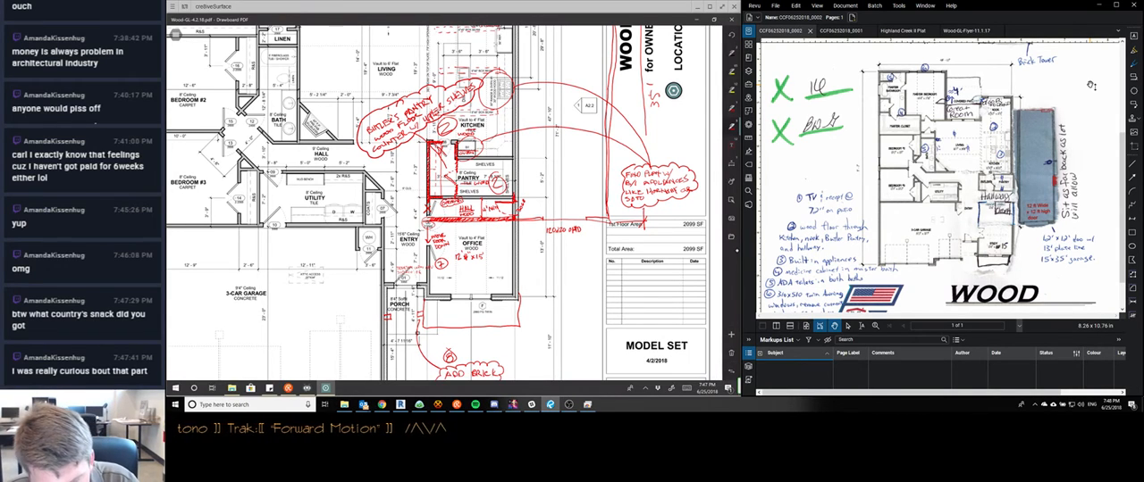
Redline an outward arrow with a 6' label at the office's front wall
scroll(437, 230, "up", 1)
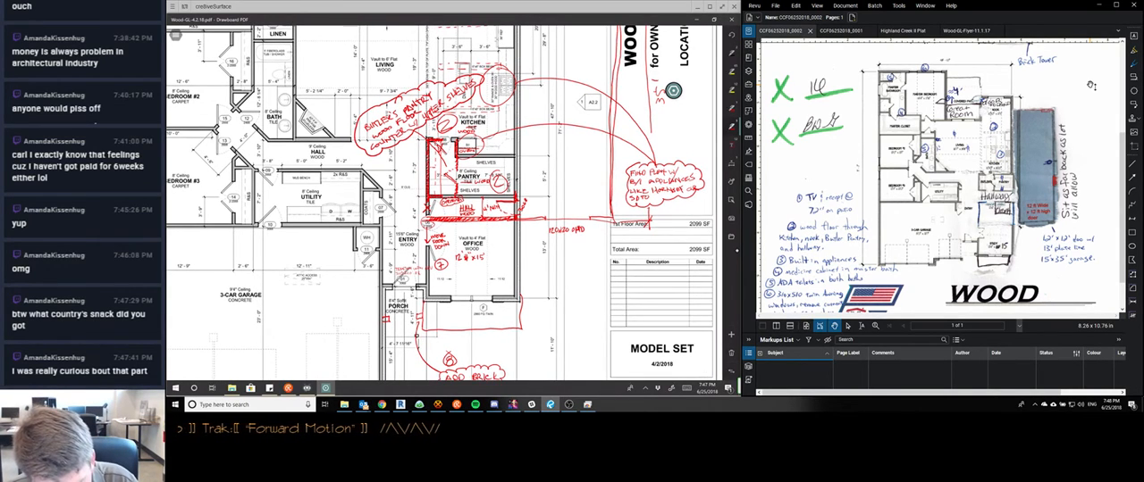
scroll(424, 236, "up", 1)
scroll(444, 203, "up", 1)
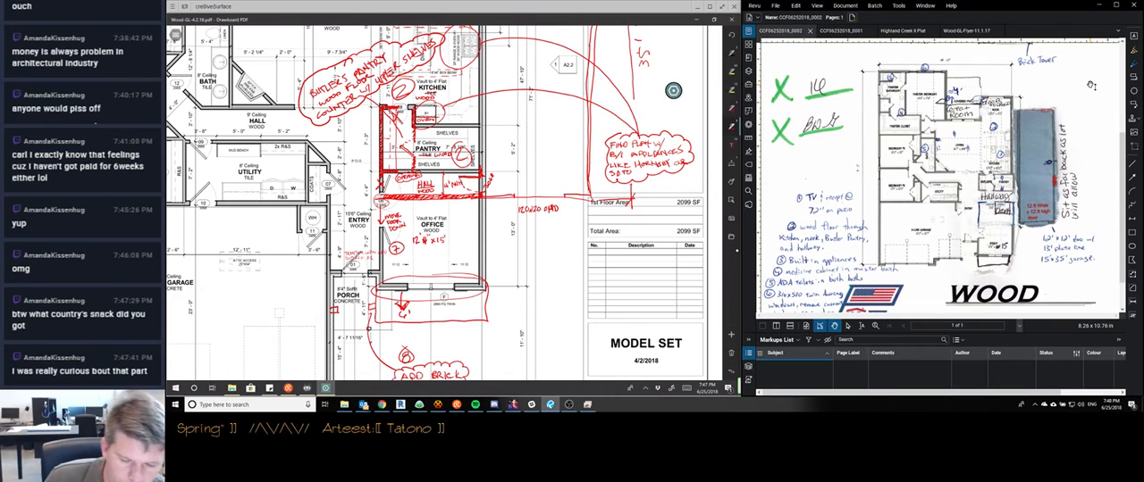
Read the stream chat, look over the whole marked-up floor plan, and review the remaining notes on the client's sketch
left_click(458, 404)
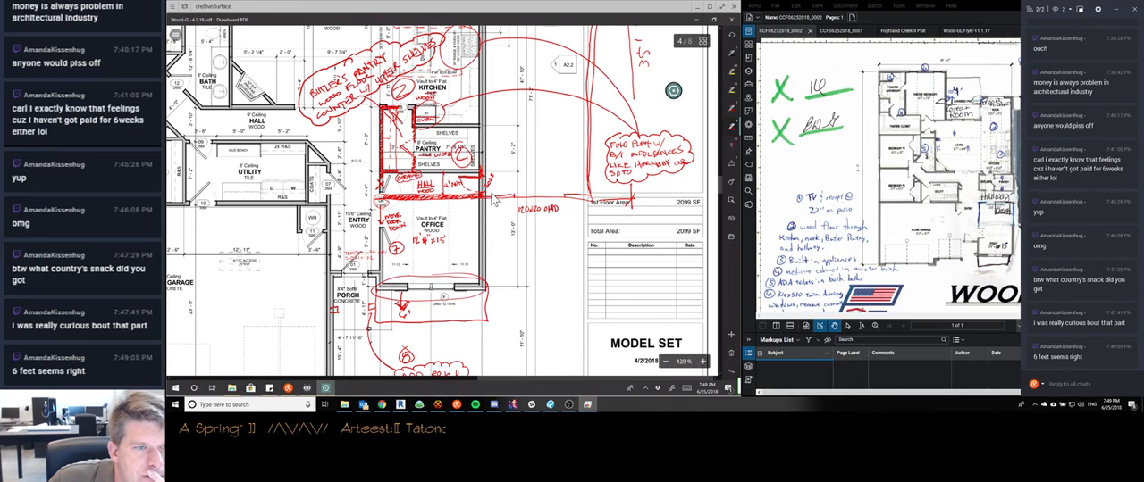
scroll(492, 201, "down", 3)
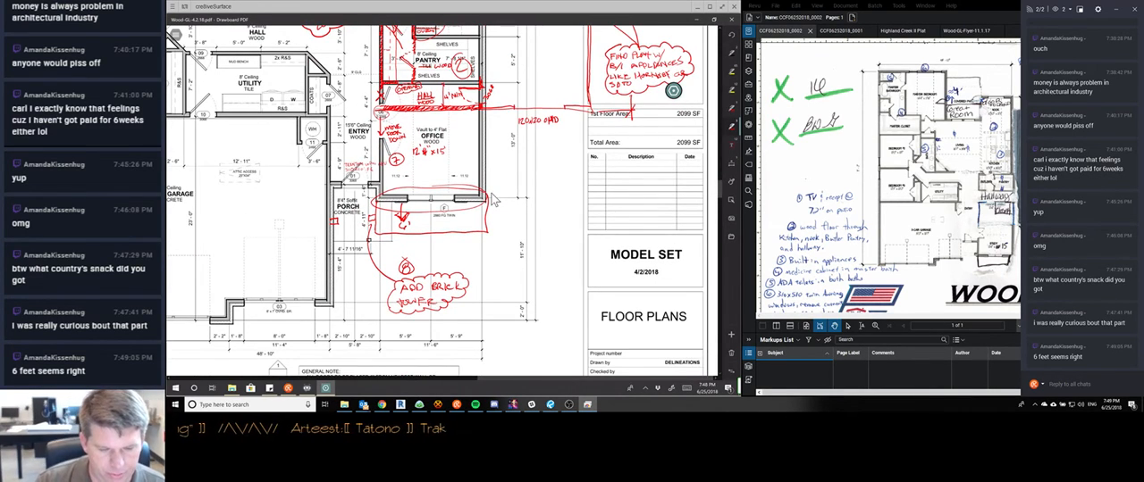
scroll(493, 200, "down", 3)
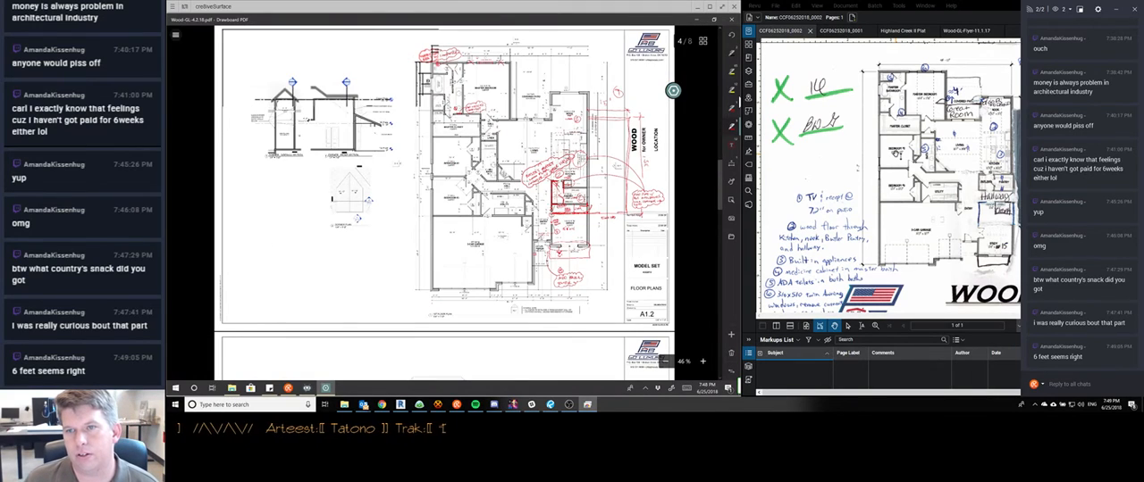
left_click(896, 154)
scroll(913, 182, "down", 2)
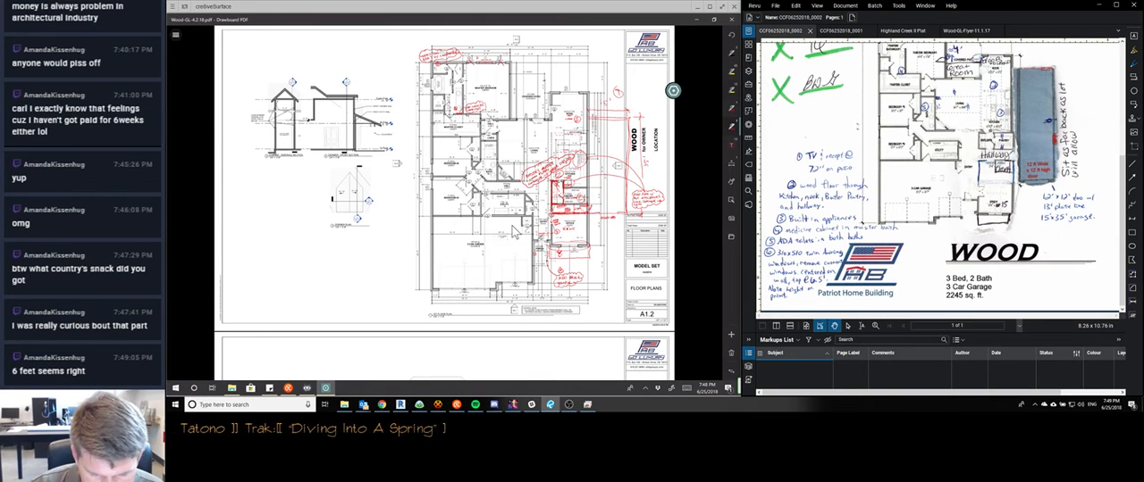
On page 5's front elevation, redline and hatch the sloped roof edge beside the front entry, and mark the post below with an X
scroll(514, 232, "down", 5)
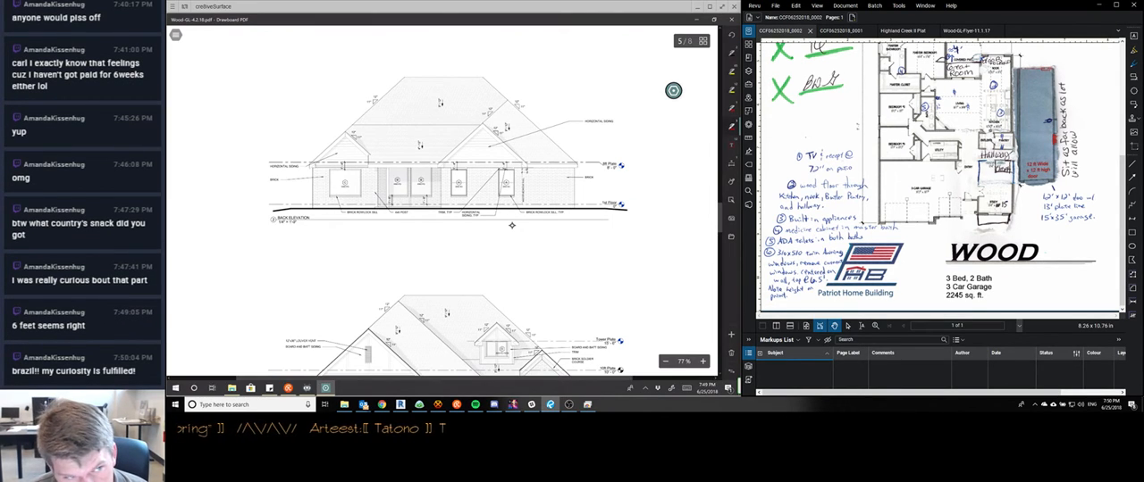
scroll(512, 225, "down", 1)
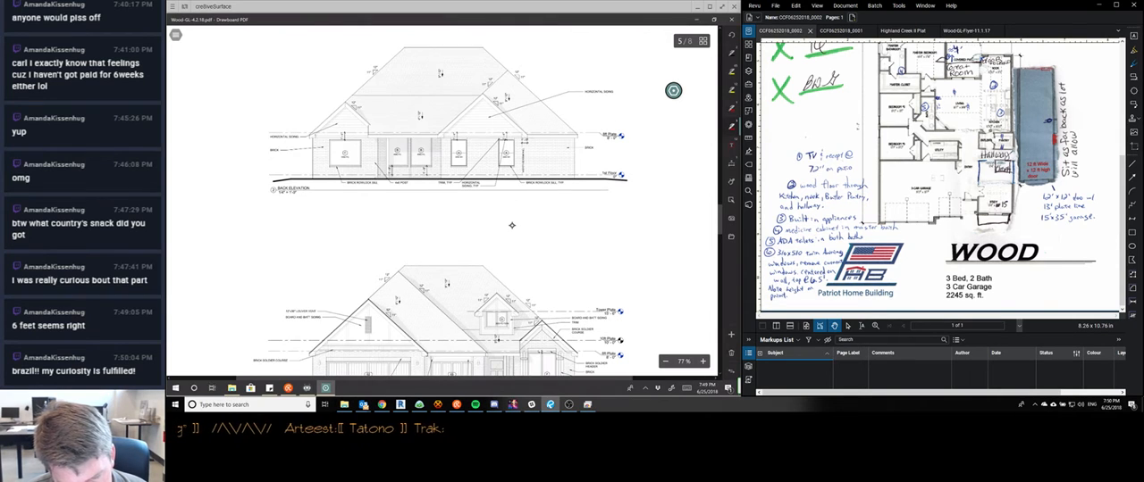
scroll(512, 225, "down", 4)
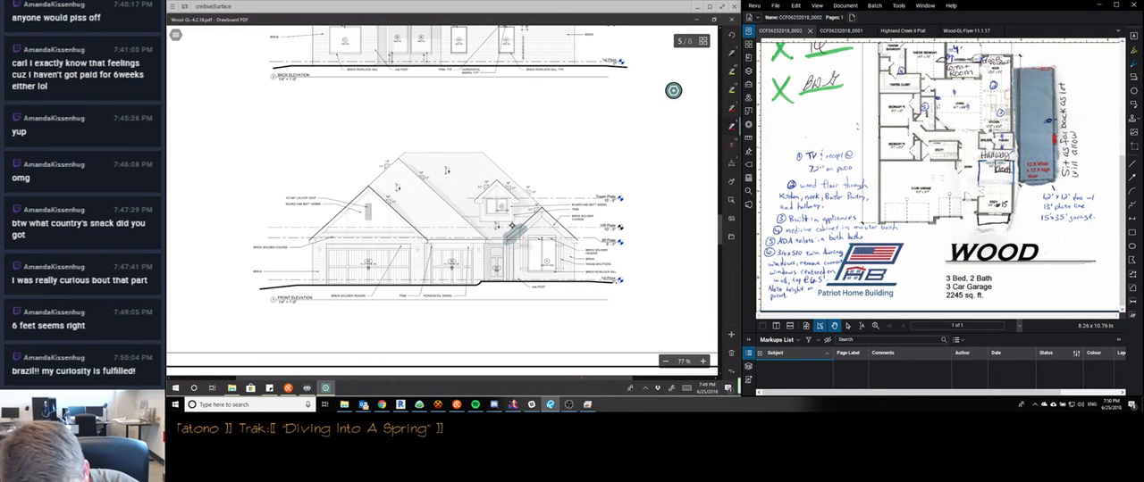
scroll(512, 225, "up", 5)
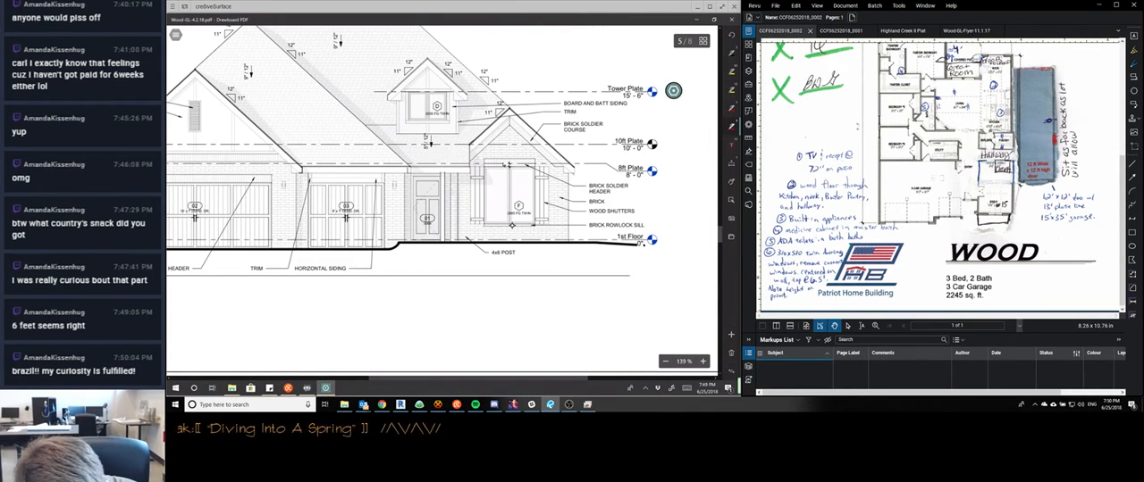
left_click_drag(471, 142, 445, 172)
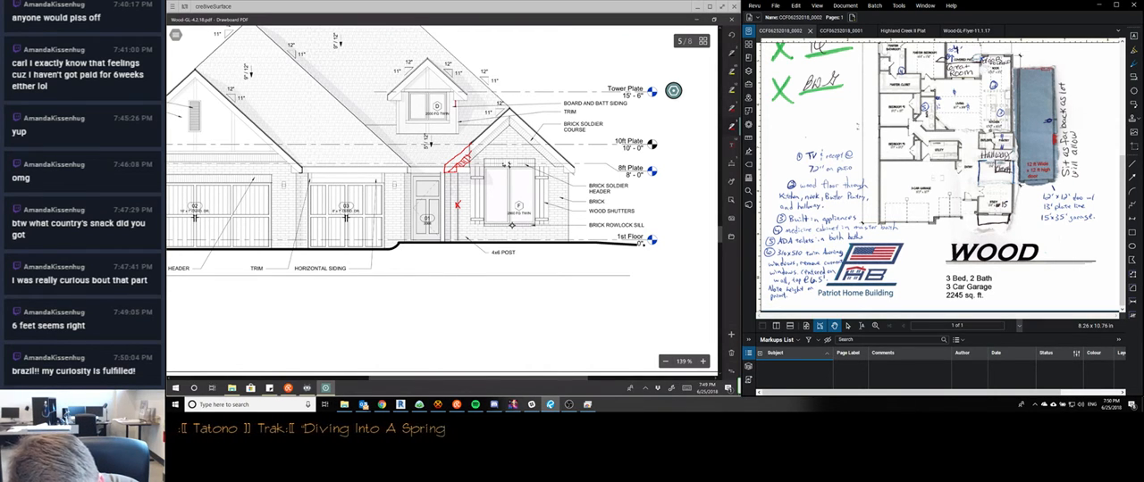
Redline the tower's two side walls down to the lower roof, and outline an arch over the front door with its office-side jamb
left_click_drag(456, 104, 457, 156)
left_click(456, 128)
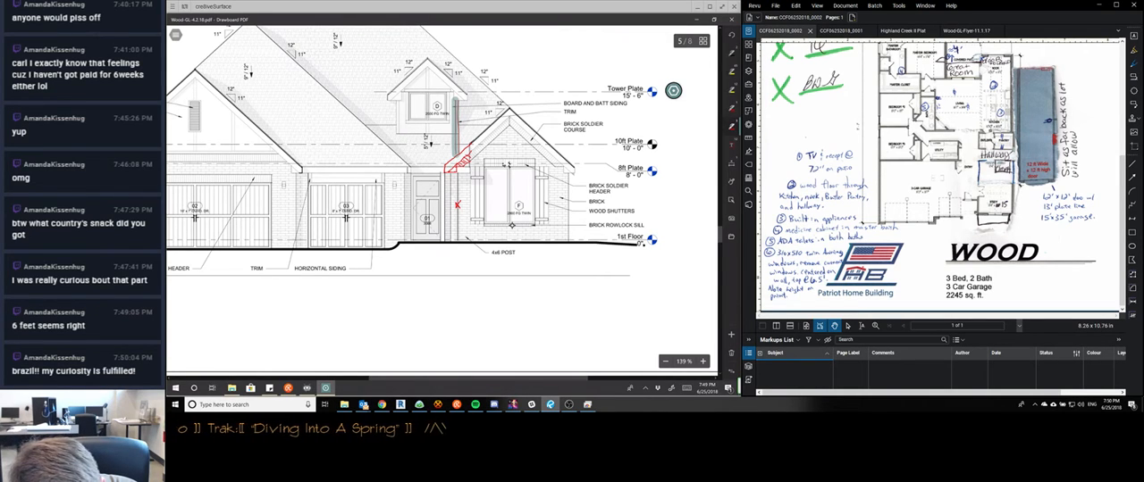
left_click_drag(396, 107, 397, 154)
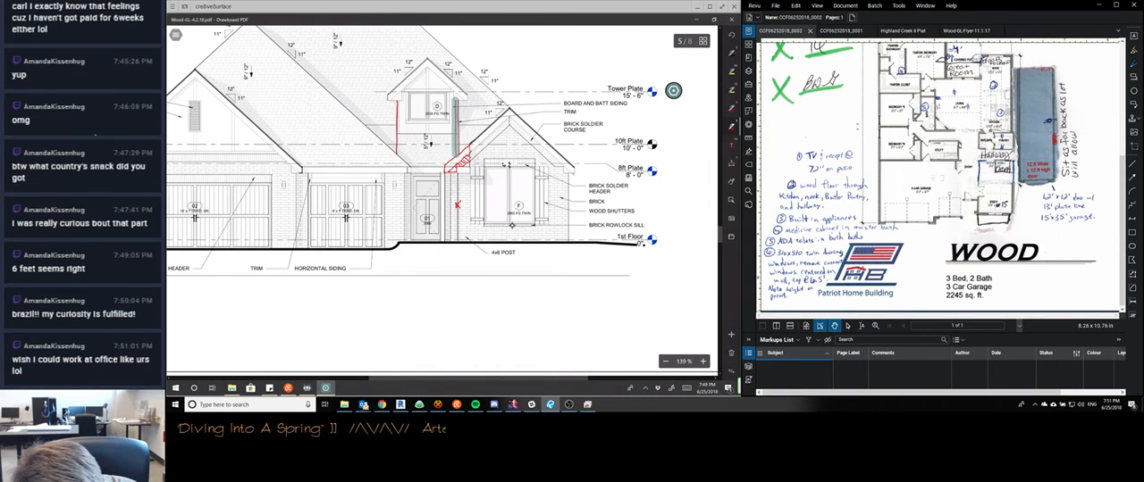
left_click_drag(411, 241, 410, 232)
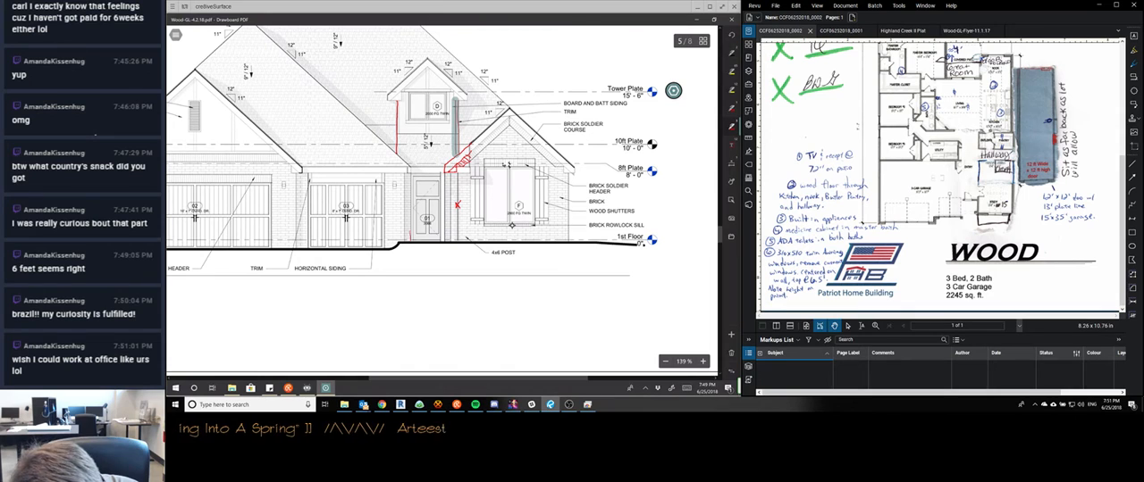
left_click_drag(415, 170, 444, 241)
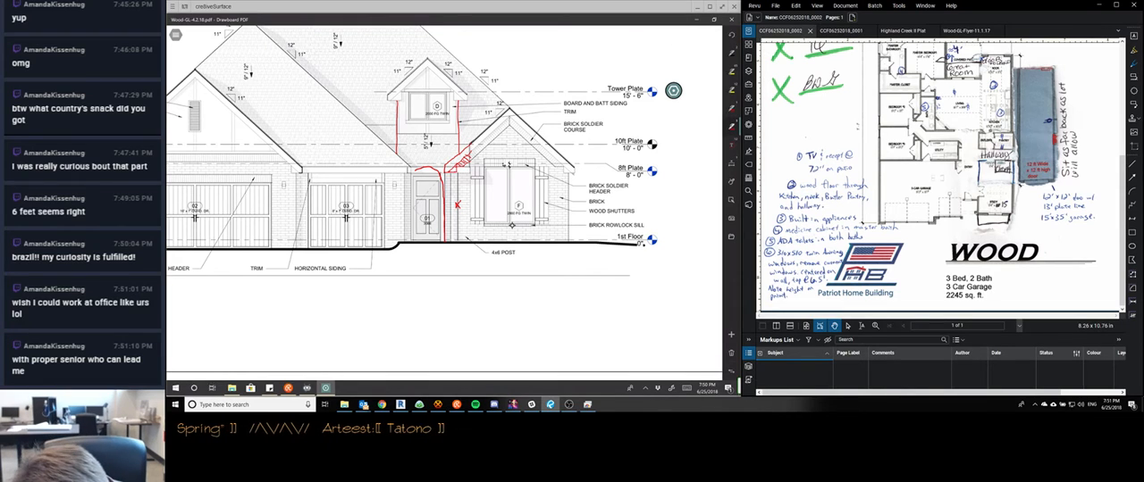
Redline the tower's eave band and gable roof, and complete the garage-side jamb of the entry arch
left_click_drag(390, 100, 468, 100)
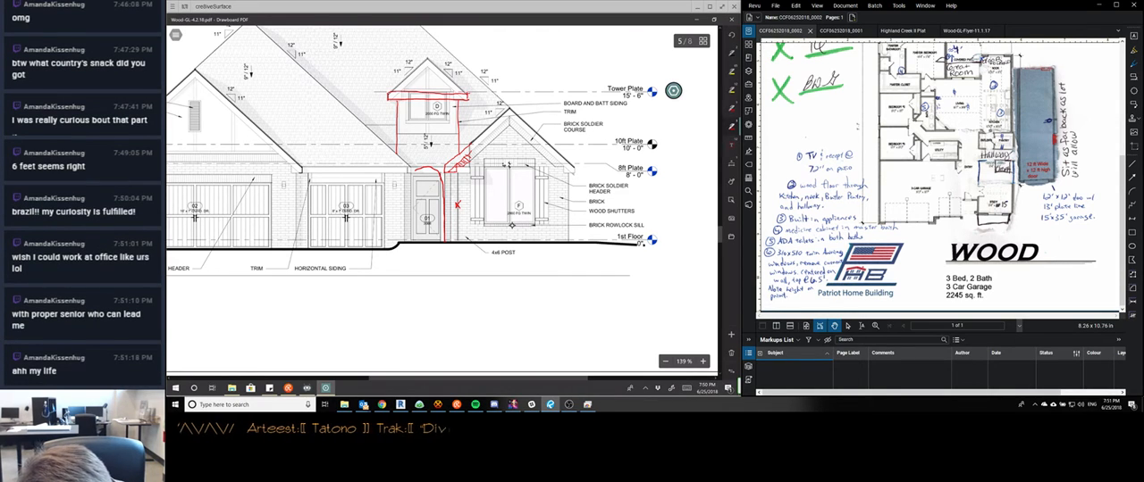
mouse_move(389, 92)
left_mouse_down()
mouse_move(429, 59)
mouse_move(470, 95)
left_mouse_up()
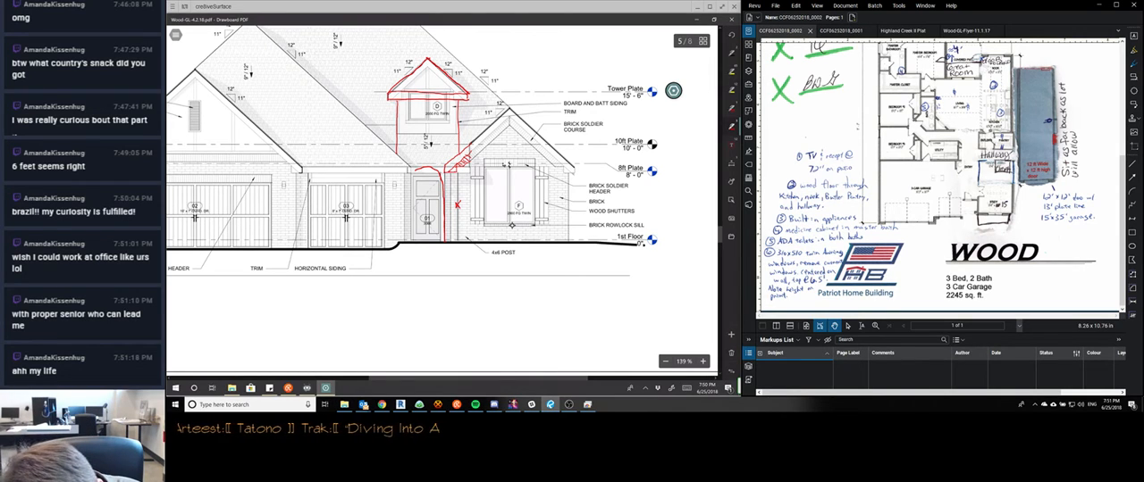
left_click_drag(412, 181, 411, 214)
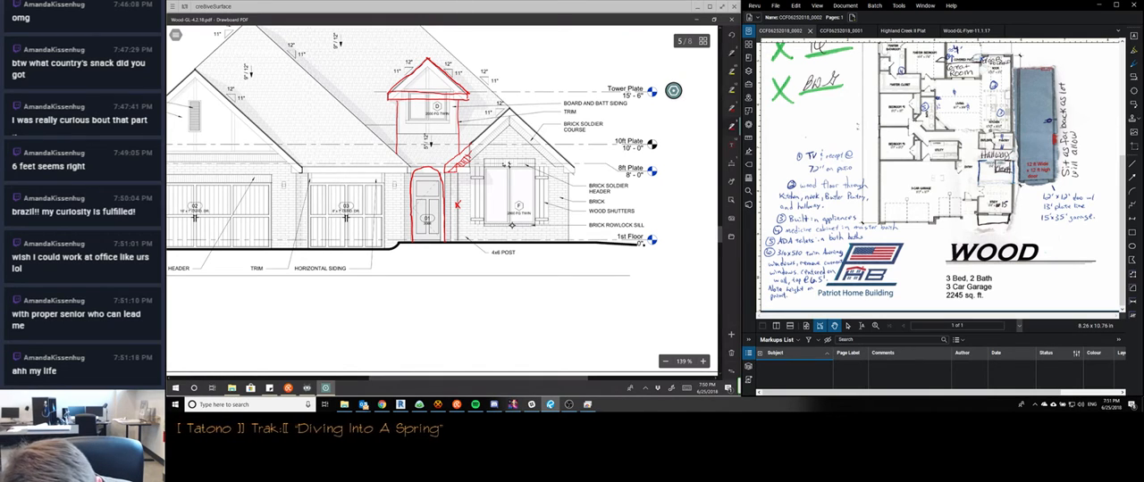
Sketch brick courses on the tower face and beside the entry arch, and draw a downward arrow in the tower's gable
left_click_drag(404, 148, 427, 144)
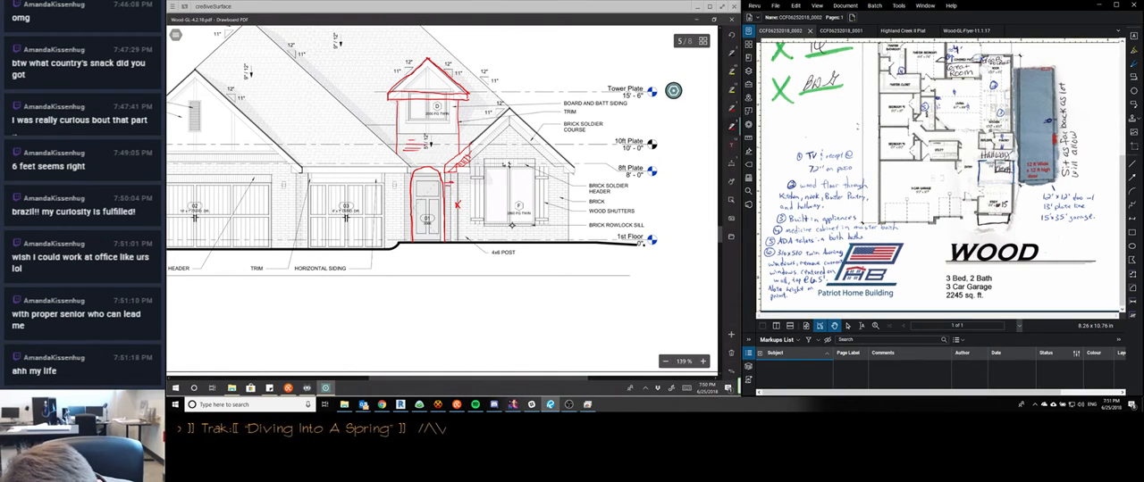
left_click_drag(447, 184, 446, 193)
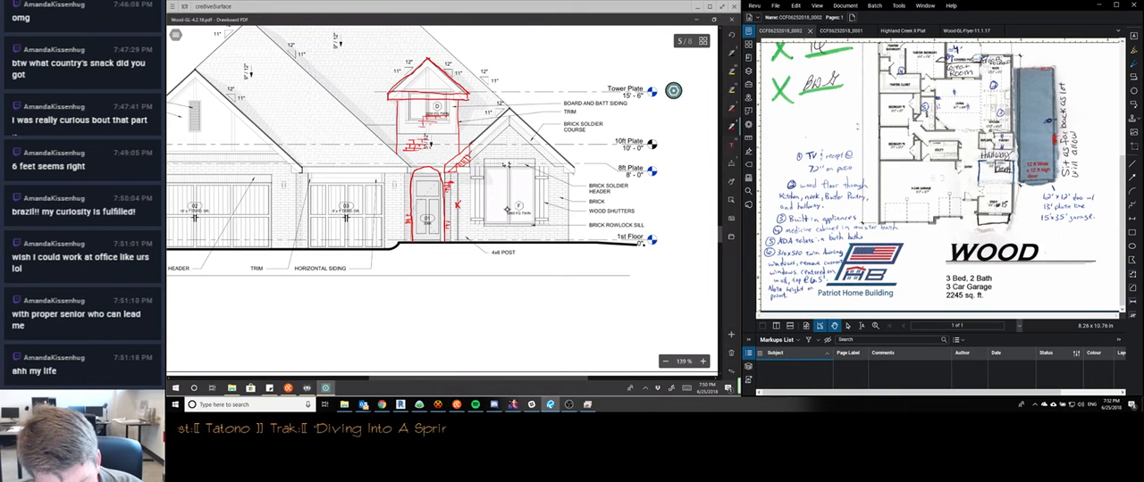
left_click_drag(427, 72, 427, 87)
left_click_drag(422, 81, 431, 81)
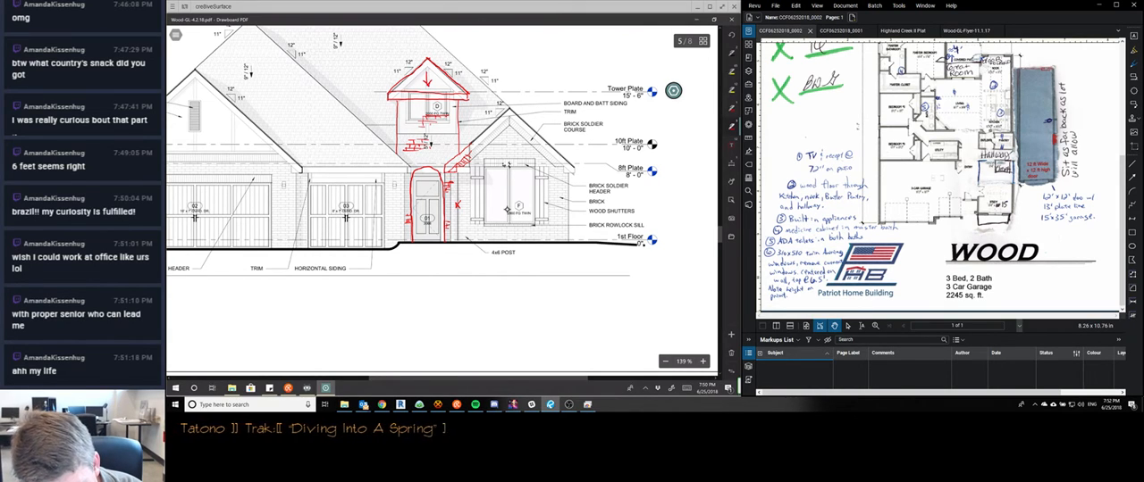
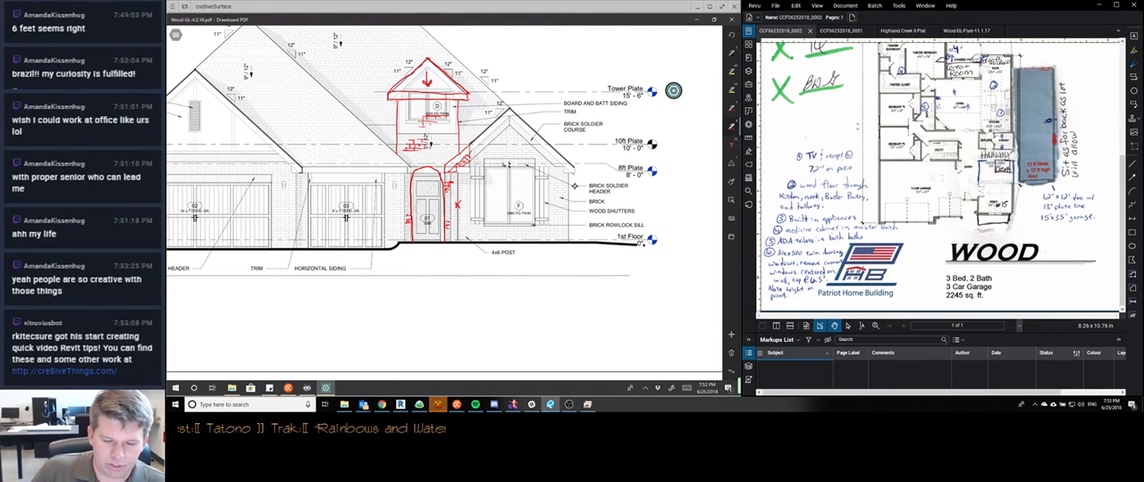
Draw a red leader from the open area above the elevation notes to the tower's gable, ending in an arrowhead
scroll(574, 185, "down", 3)
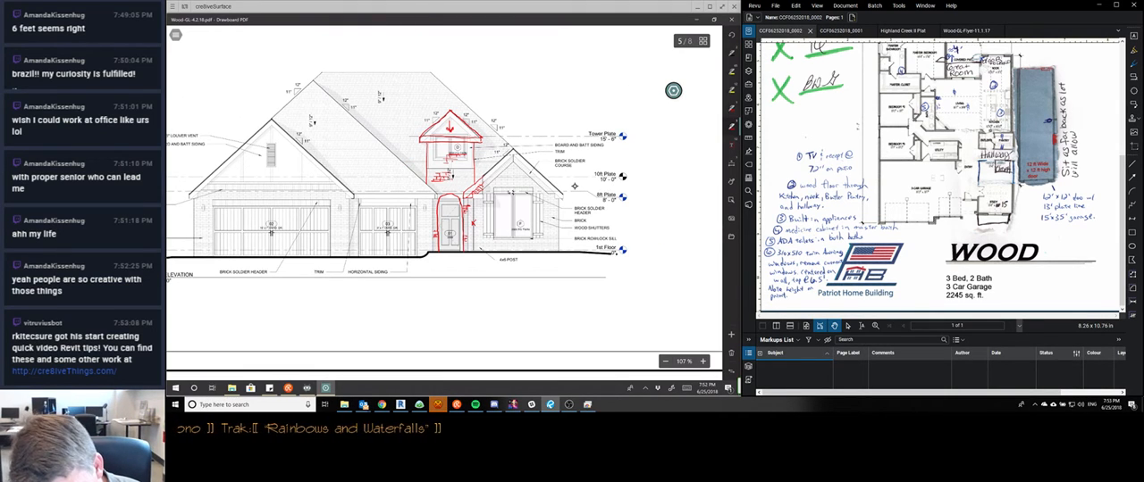
left_click_drag(518, 94, 457, 133)
left_click_drag(458, 123, 467, 132)
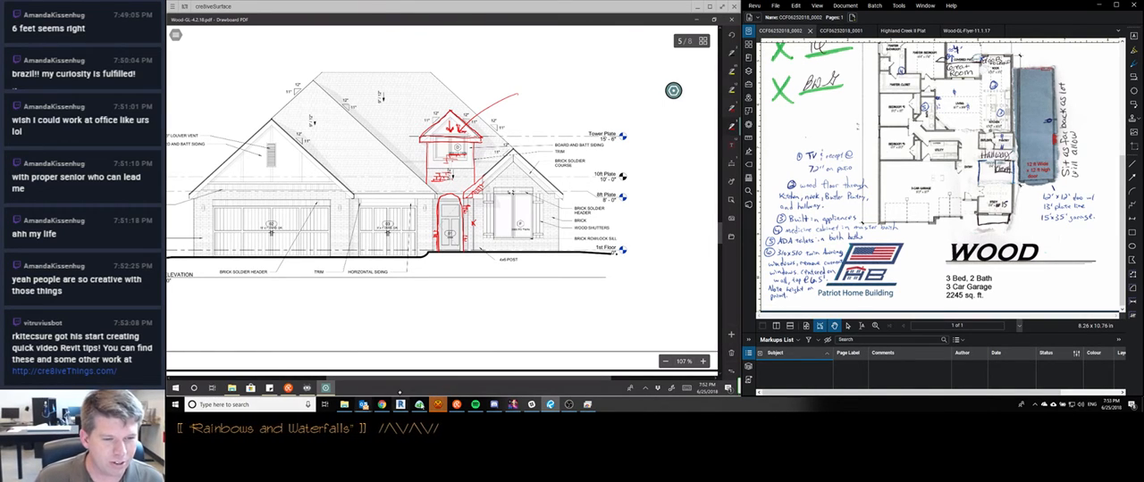
Switch to the stream chat, read the viewer's recent messages about office work, and return to the plans
left_click(438, 407)
left_click(437, 408)
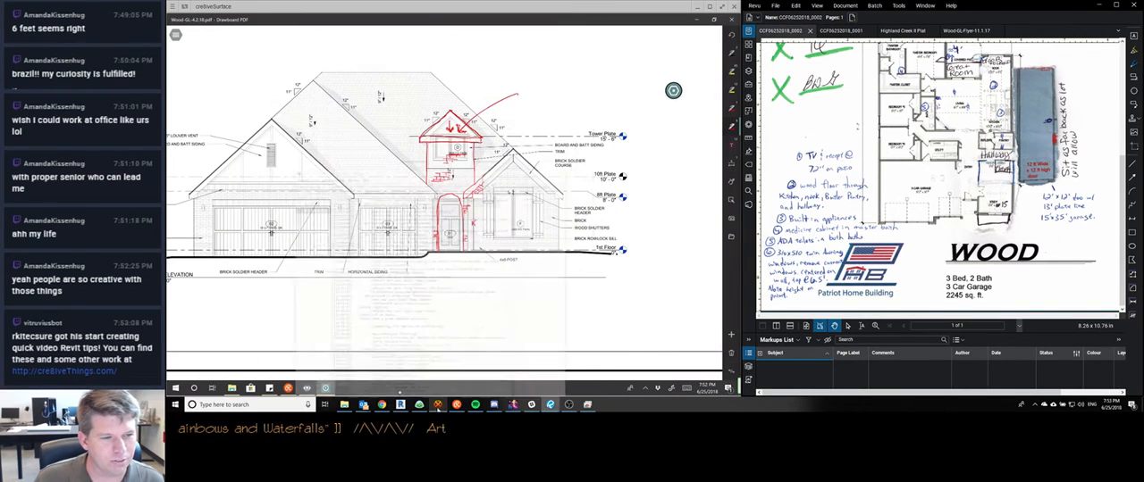
left_click(456, 405)
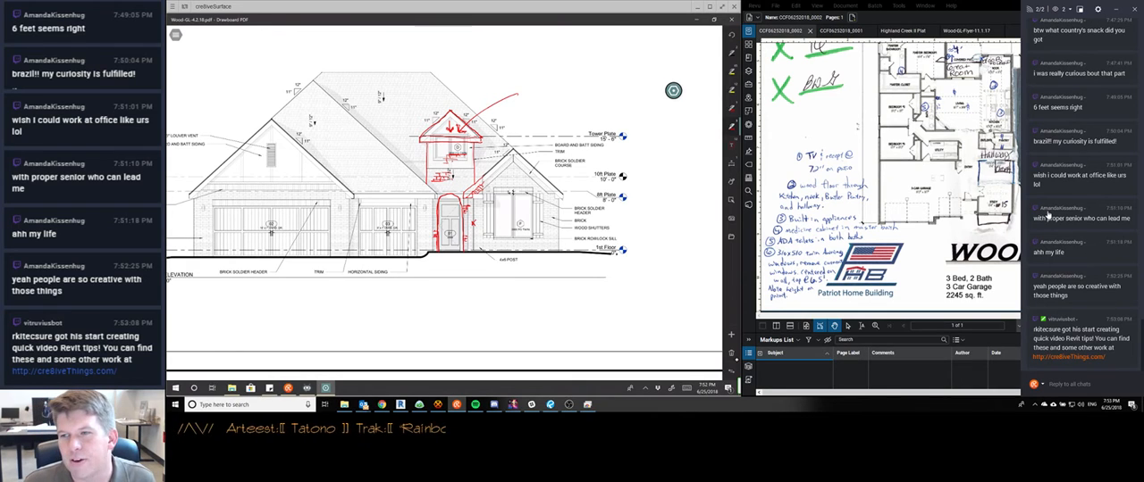
left_click_drag(1034, 218, 1124, 220)
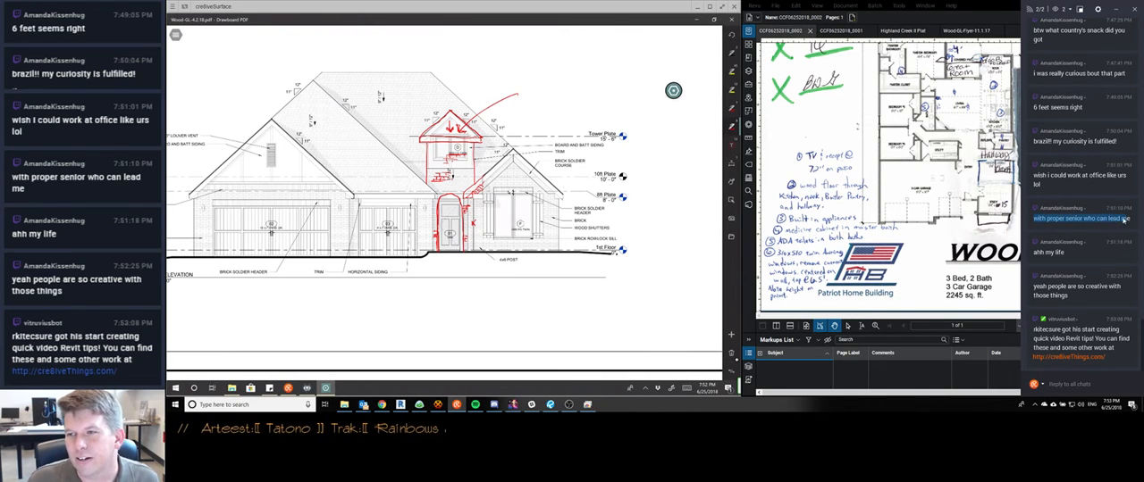
left_click(1124, 220)
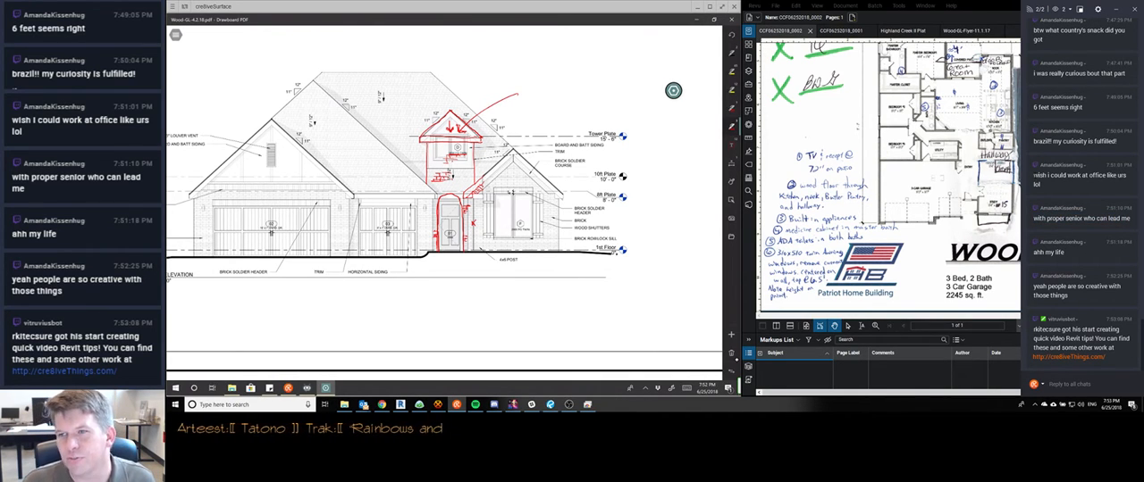
triple_click(1072, 176)
left_click(1069, 256)
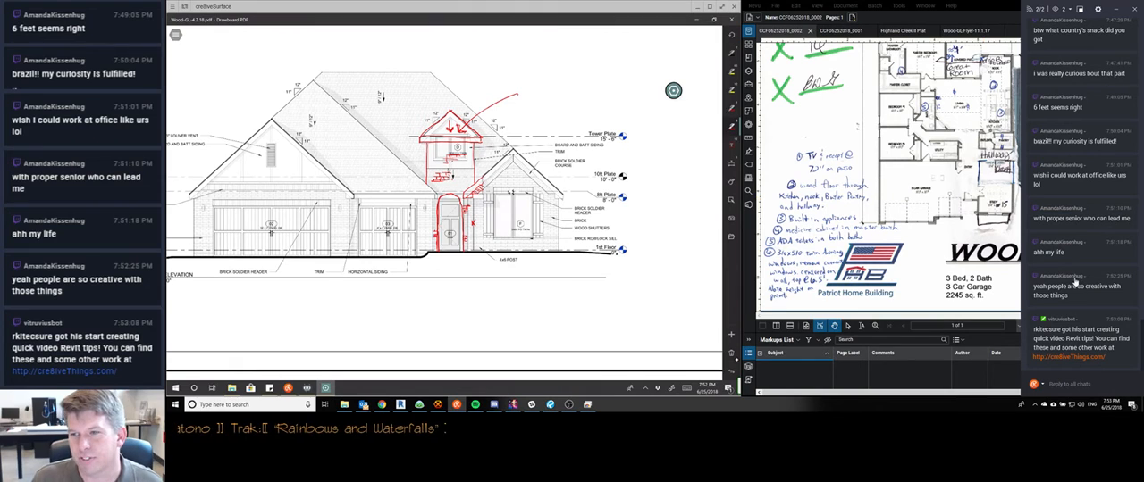
left_click(969, 4)
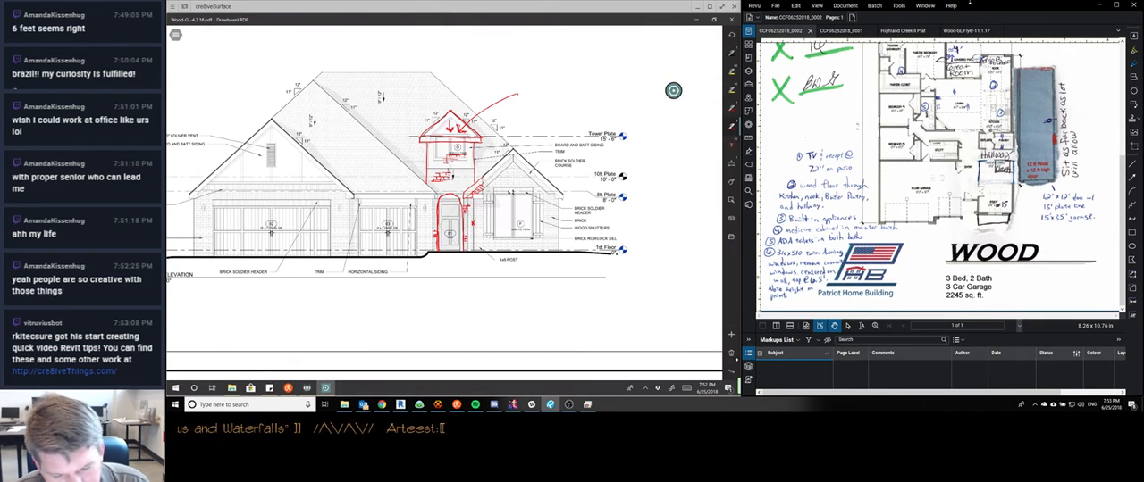
Handwrite "ADD BRICK TOWER NO WINDOW" at the end of the tower leader and draw a revision cloud around it
mouse_move(446, 206)
left_mouse_down()
mouse_move(541, 205)
mouse_move(426, 205)
left_mouse_up()
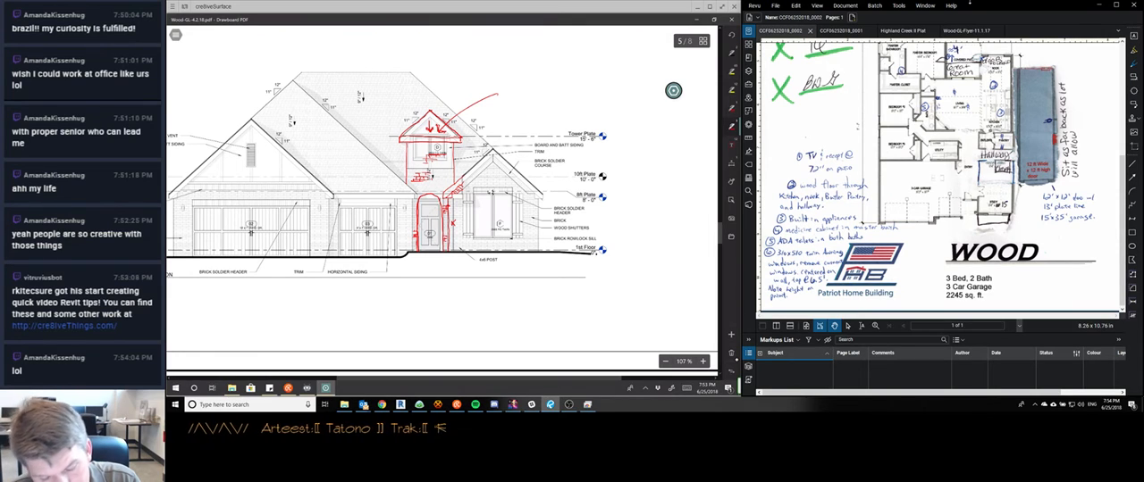
left_click_drag(500, 98, 561, 89)
left_click_drag(565, 84, 592, 88)
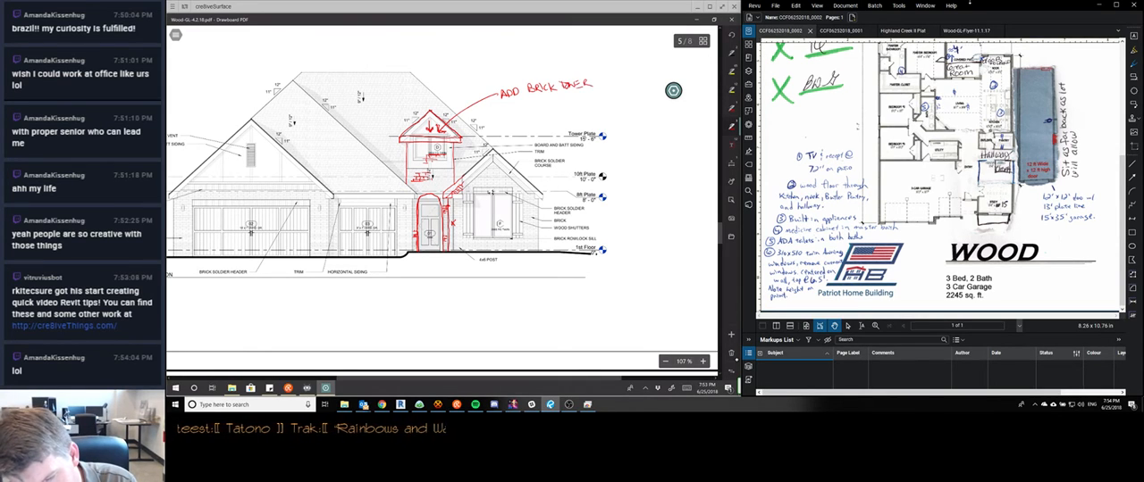
left_click_drag(498, 112, 505, 102)
left_click_drag(510, 104, 535, 108)
left_click_drag(538, 108, 544, 101)
left_click_drag(551, 102, 551, 103)
left_click_drag(555, 100, 561, 100)
mouse_move(519, 77)
left_mouse_down()
mouse_move(584, 69)
mouse_move(581, 106)
mouse_move(560, 114)
mouse_move(493, 85)
mouse_move(529, 73)
left_mouse_up()
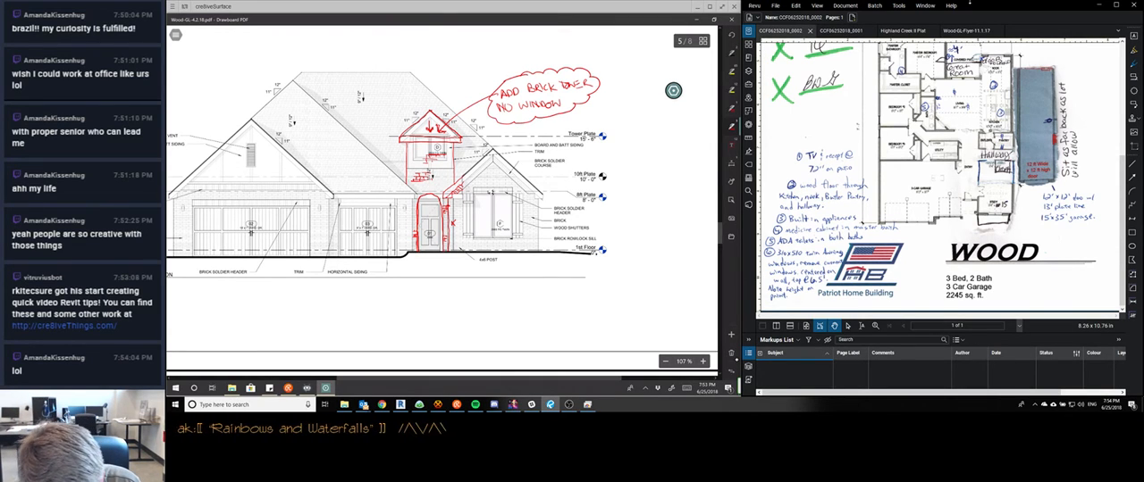
Cross out the 4x6 POST label, and add a clouded note "ADD TRANSOM WINDOW ABOVE DOOR" with a leader from the front door
left_click_drag(479, 260, 491, 266)
left_click_drag(492, 257, 481, 266)
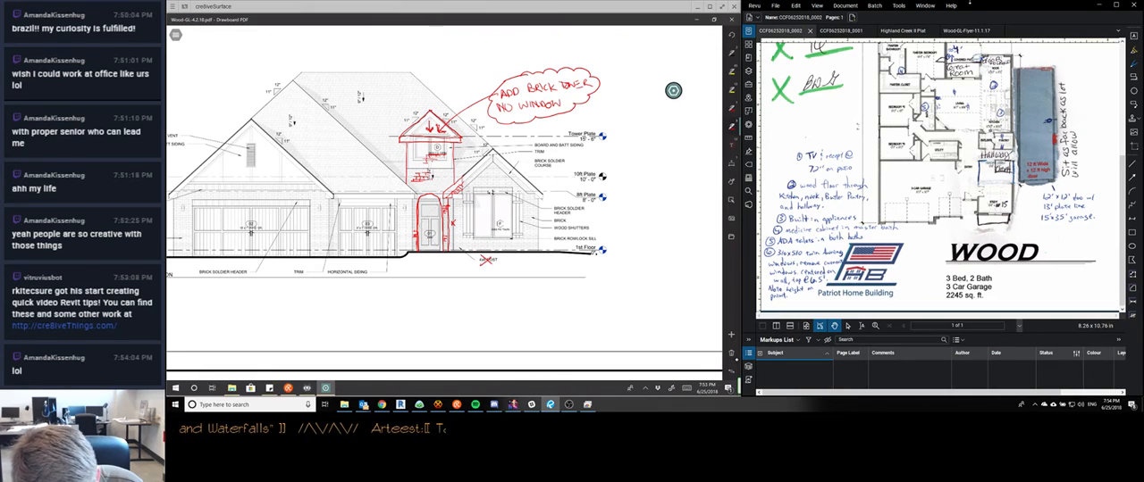
left_click_drag(432, 199, 476, 292)
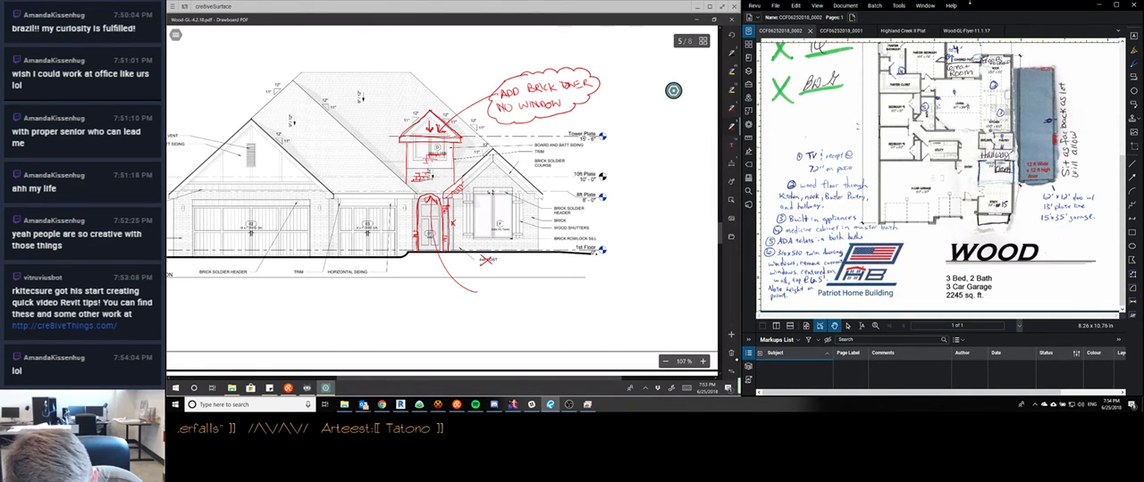
left_click_drag(480, 296, 544, 291)
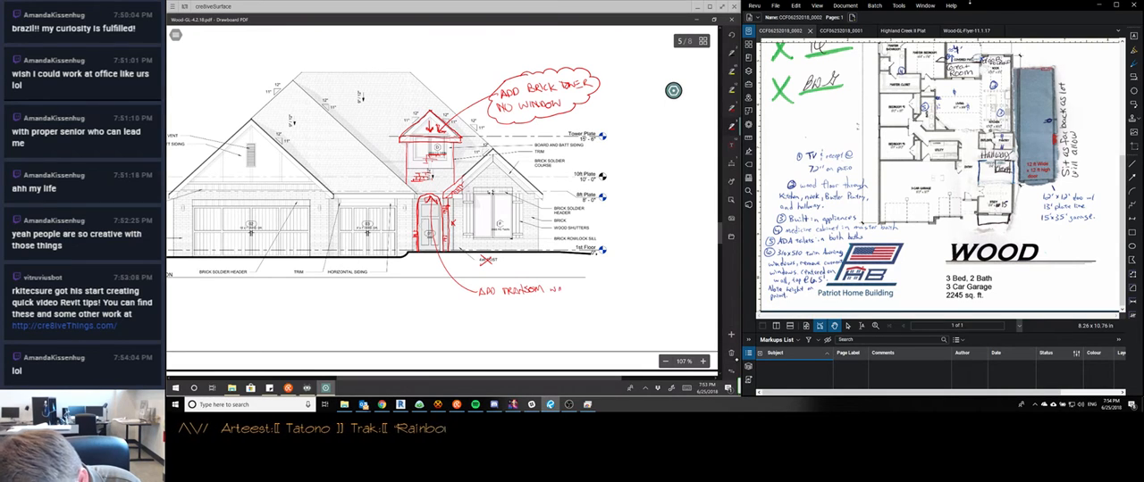
left_click_drag(561, 288, 579, 289)
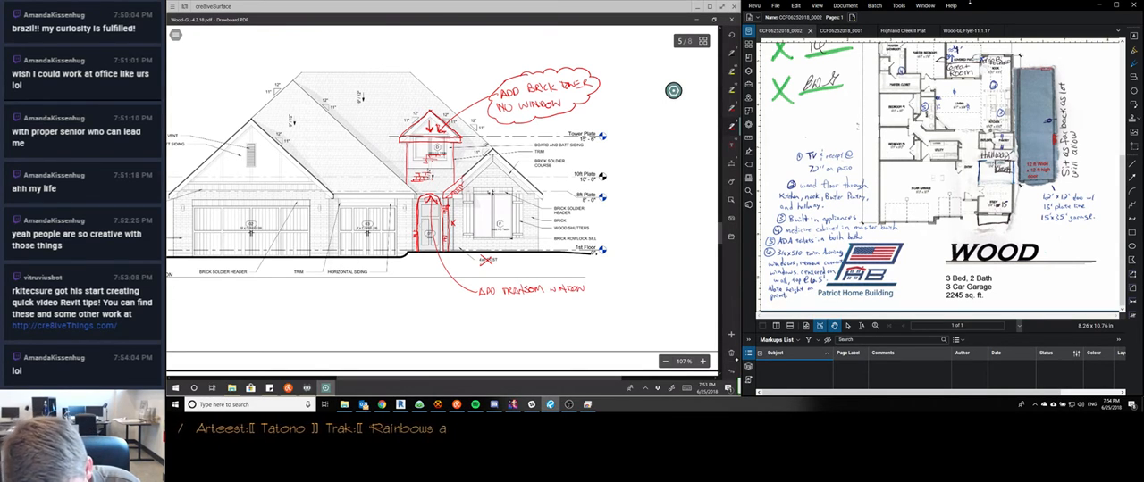
mouse_move(484, 301)
left_mouse_down()
mouse_move(542, 304)
mouse_move(531, 276)
mouse_move(584, 277)
mouse_move(581, 303)
mouse_move(511, 313)
mouse_move(505, 280)
left_mouse_up()
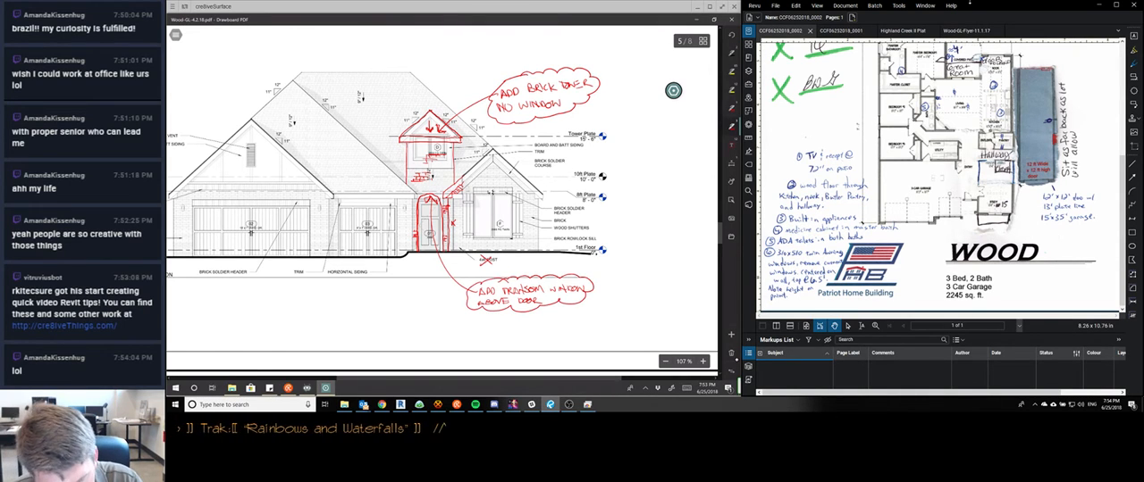
Redline a double eave line near the 10ft plate outward from the office gable, and try outlining the addition's outer wall and floor line
scroll(442, 196, "down", 4)
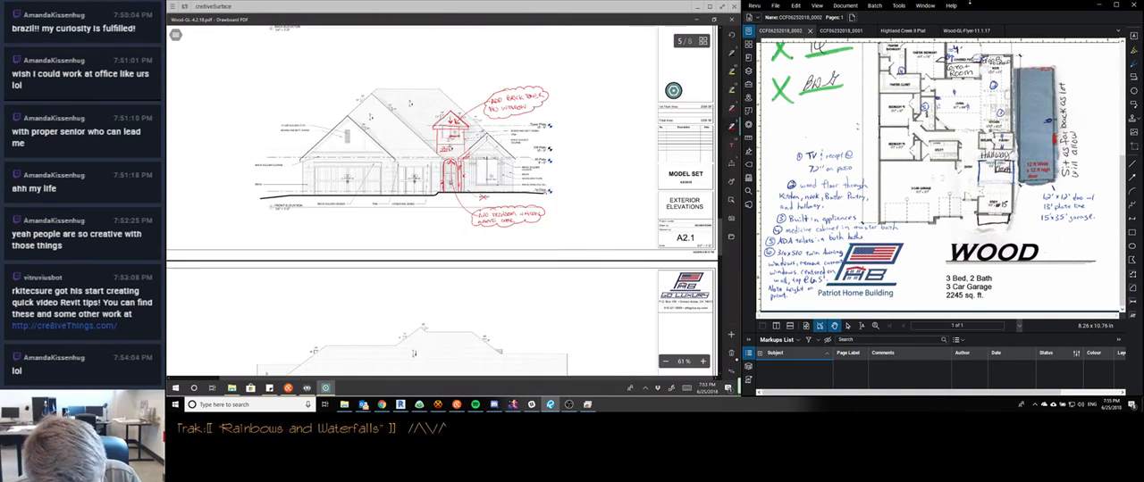
scroll(626, 154, "up", 4)
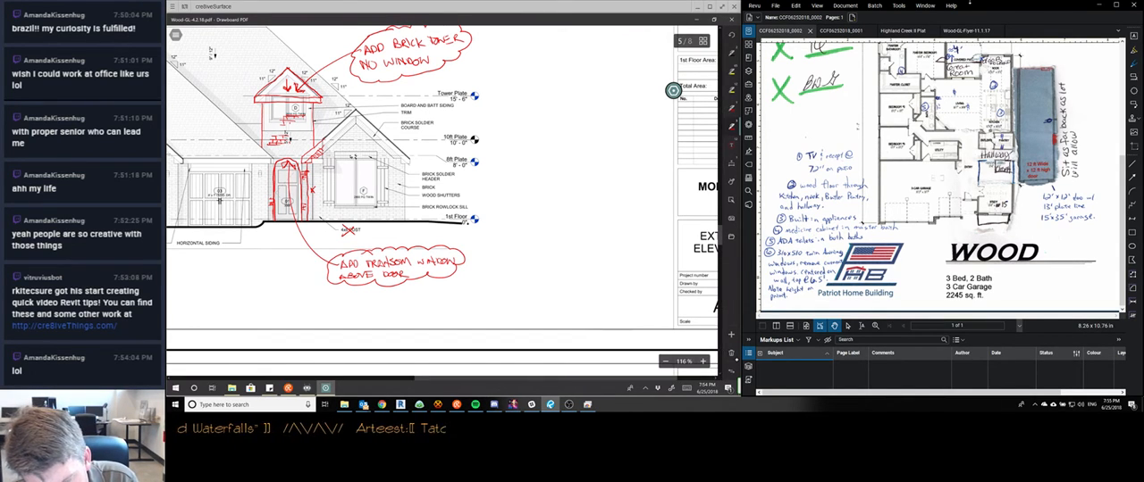
left_click_drag(383, 133, 489, 133)
left_click_drag(390, 136, 511, 136)
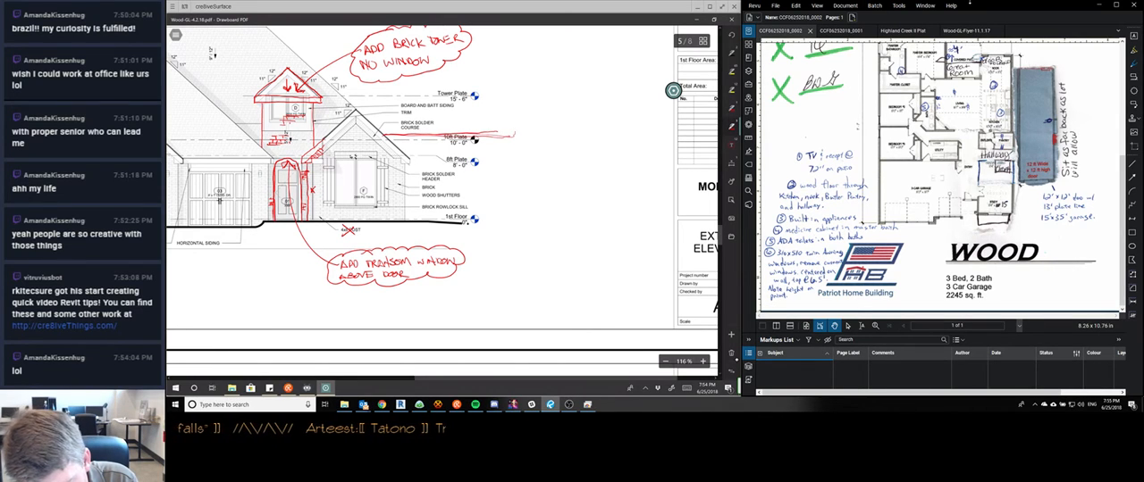
mouse_move(509, 144)
left_mouse_down()
mouse_move(512, 220)
mouse_move(403, 219)
left_mouse_up()
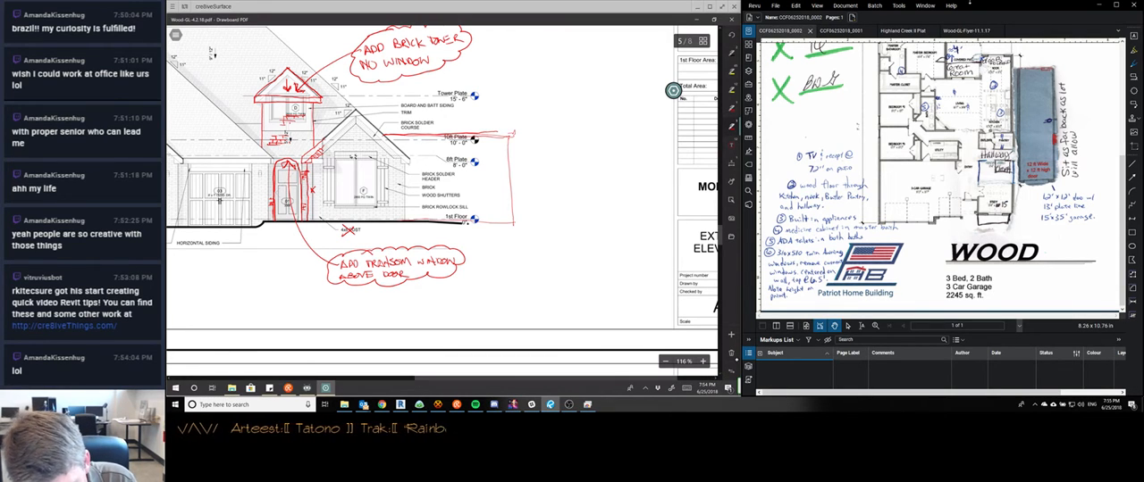
left_click(512, 220)
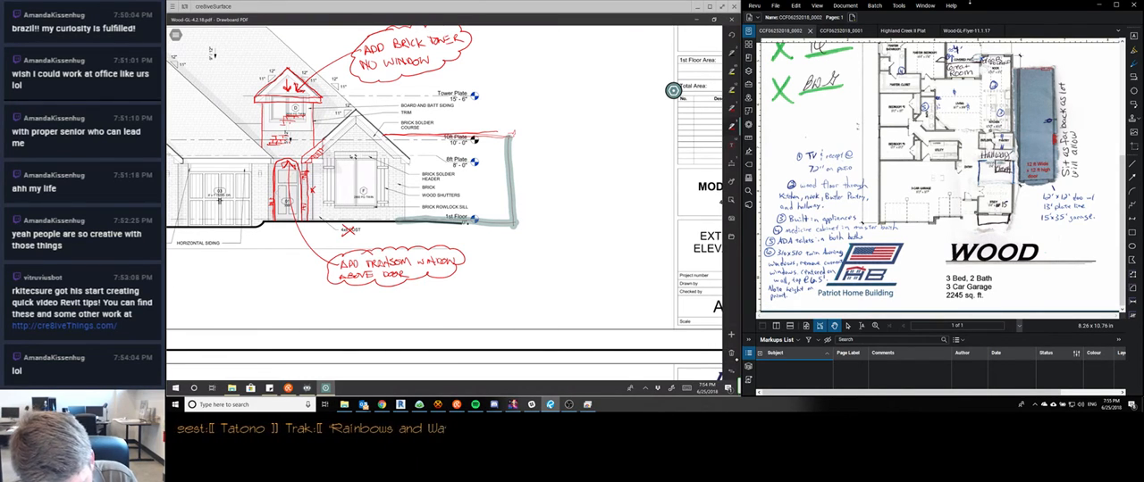
Draw a vertical tick on the ground line beside the office, duplicate the pair of ticks, and place the copy end to end outward
left_click_drag(405, 212, 405, 229)
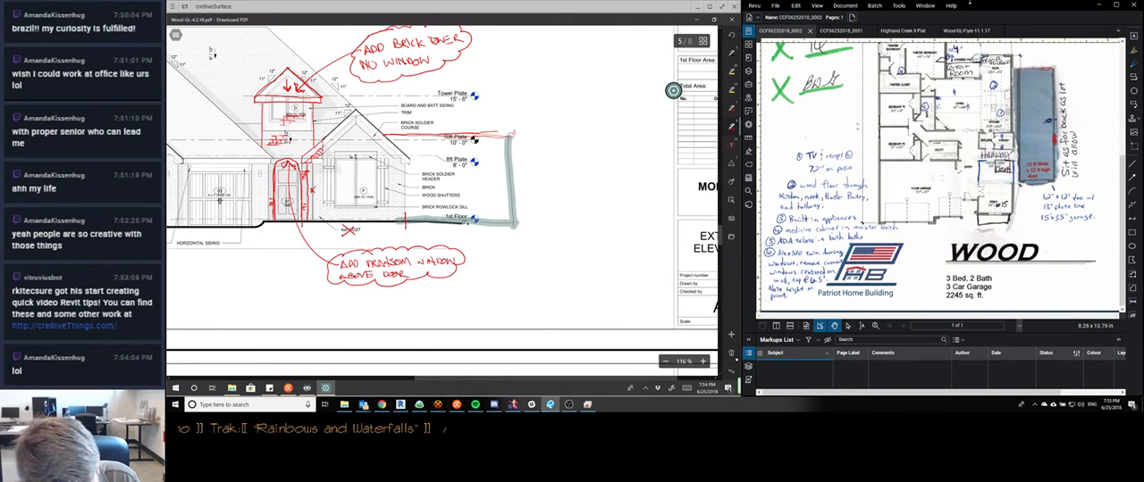
left_click(404, 220)
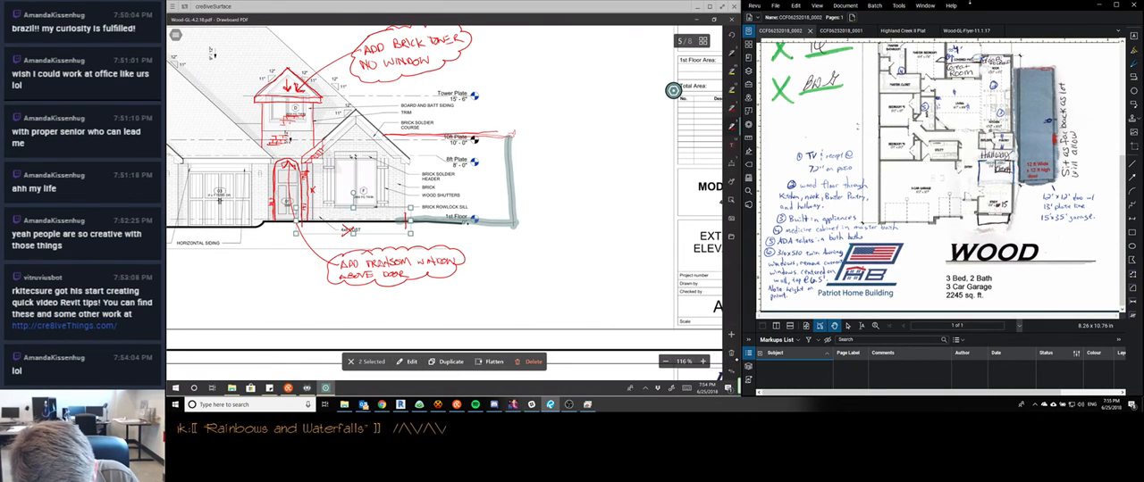
left_click(445, 362)
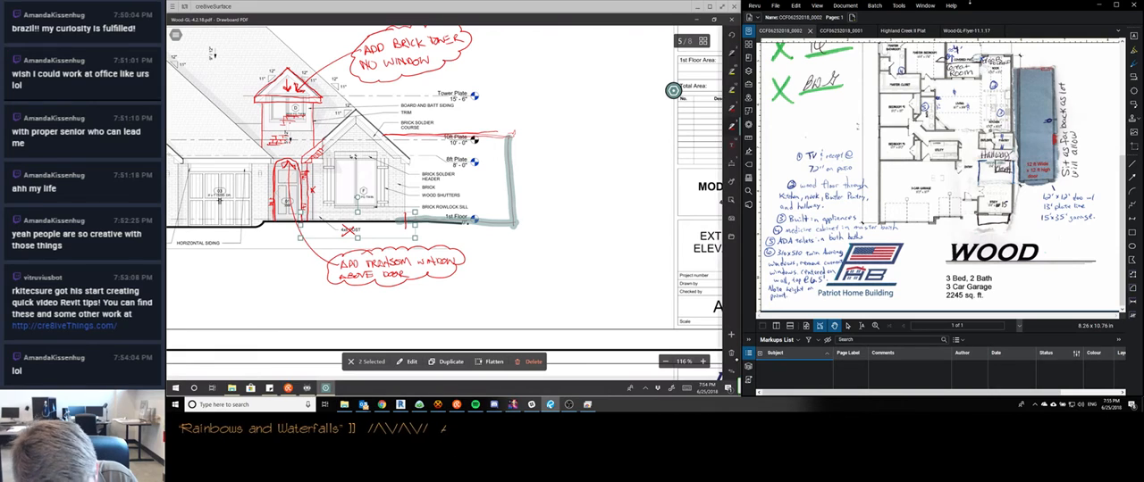
mouse_move(370, 226)
left_mouse_down()
mouse_move(468, 223)
mouse_move(516, 241)
left_mouse_up()
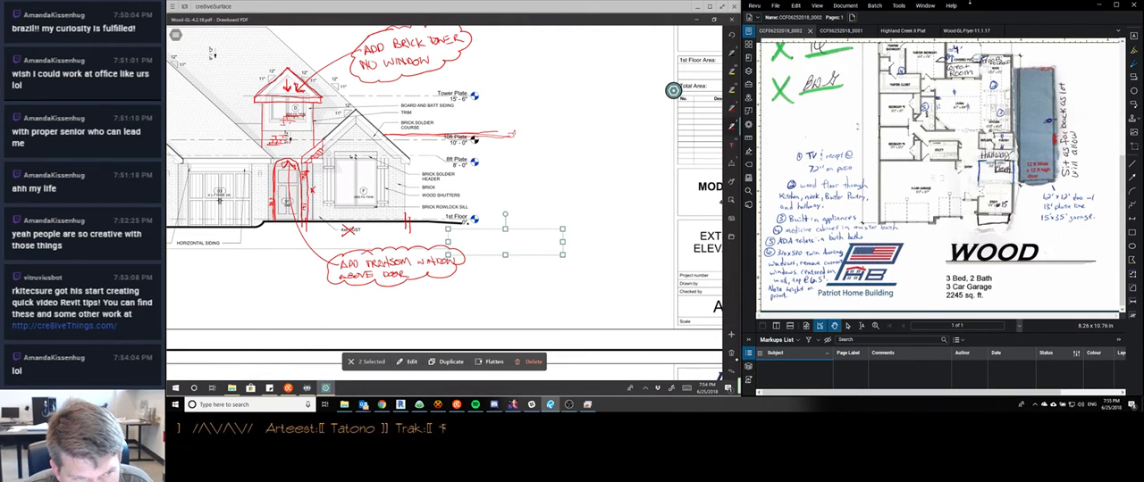
left_click_drag(510, 242, 462, 221)
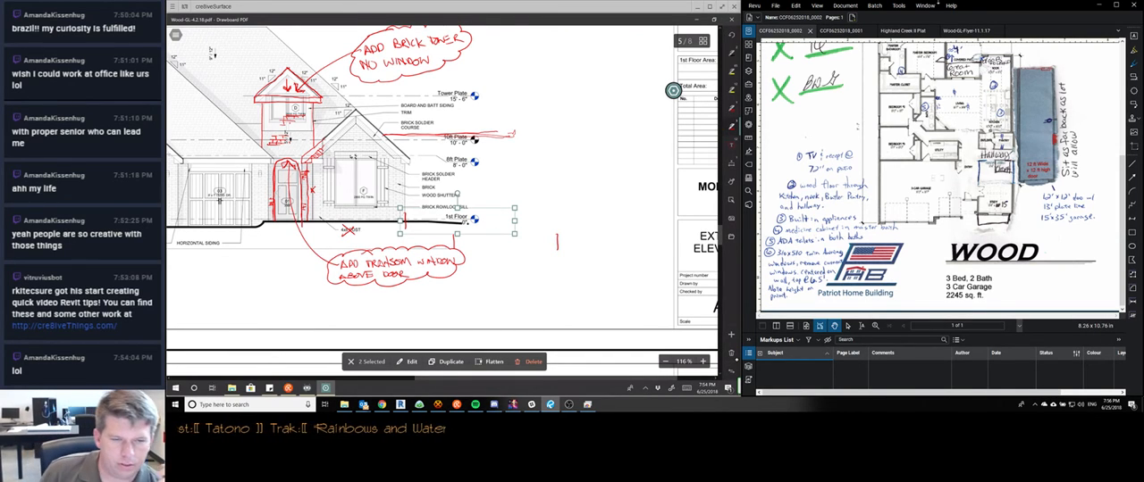
Check the stream chat, return to the elevation, and clear the selection of the copied ticks
left_click(456, 405)
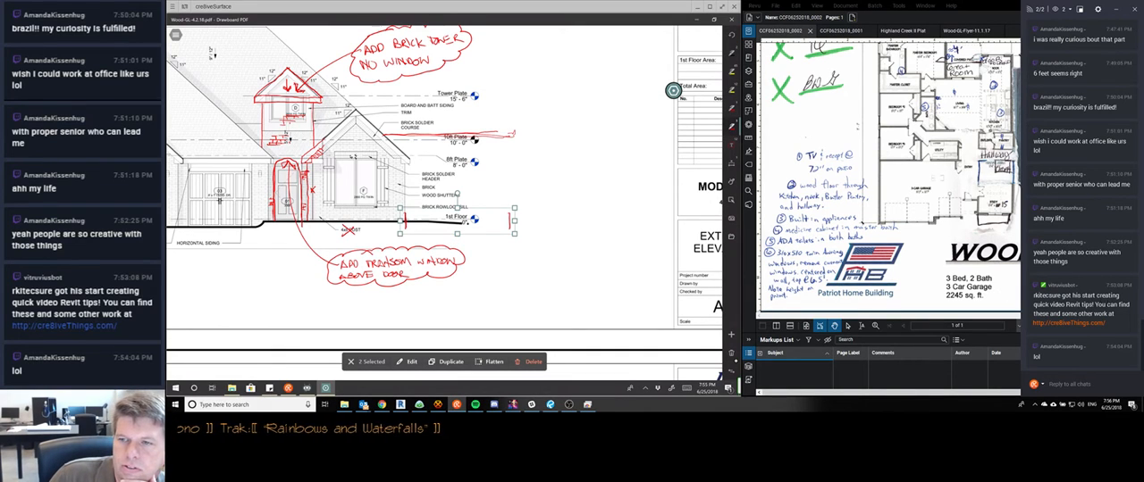
left_click(1115, 13)
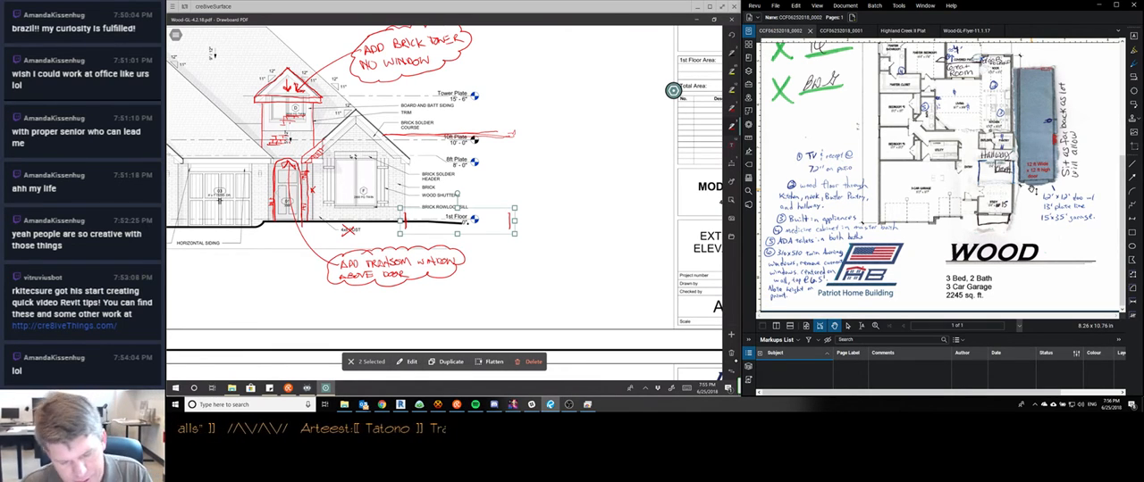
key("Escape")
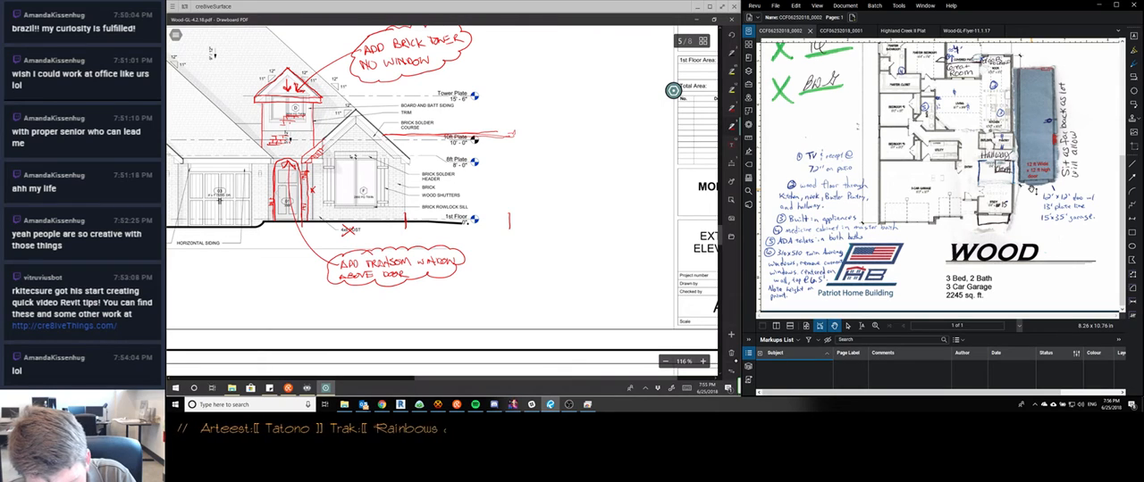
Replace the addition's outer copied tick with one drawn farther out, and extend the double eave line past it
left_click_drag(546, 212, 547, 231)
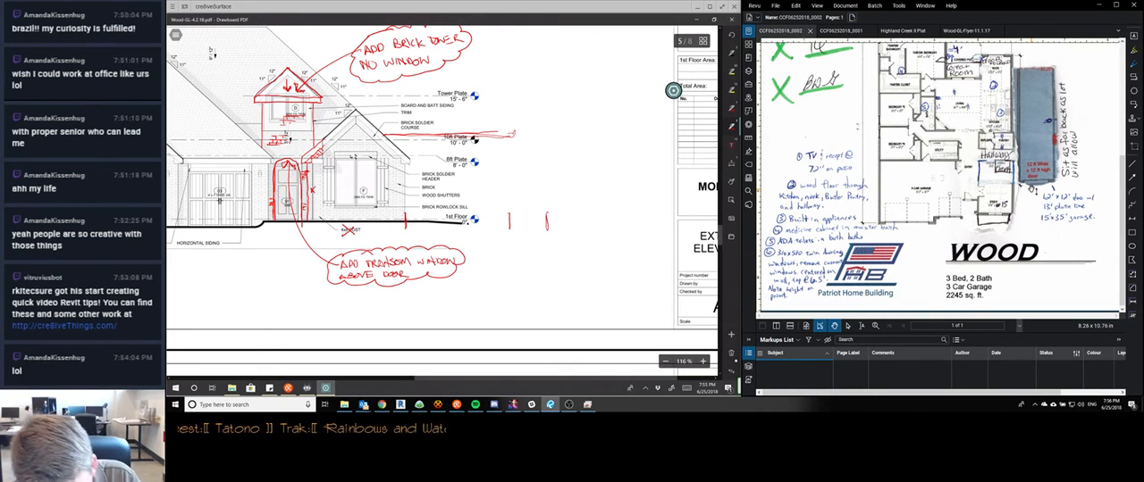
left_click(509, 221)
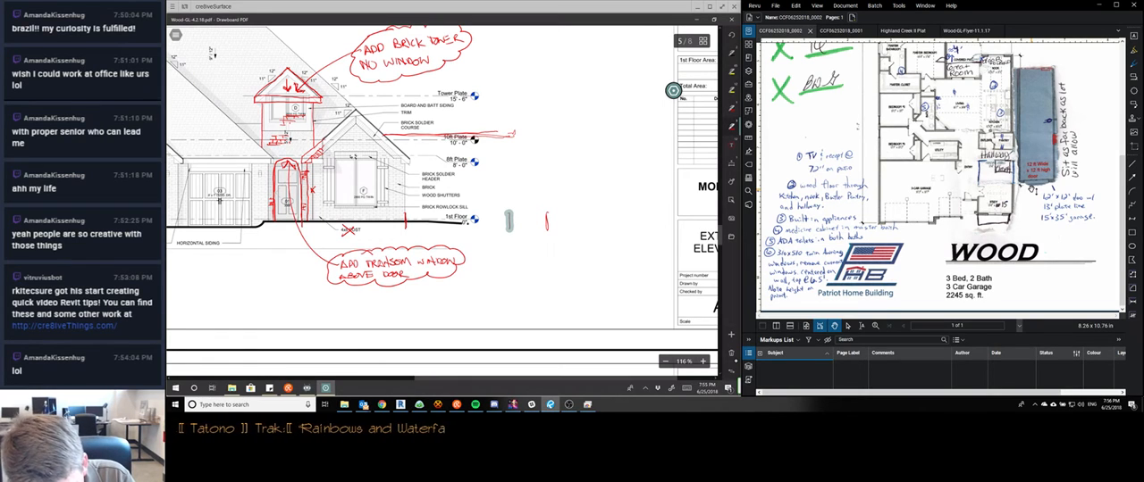
key("Delete")
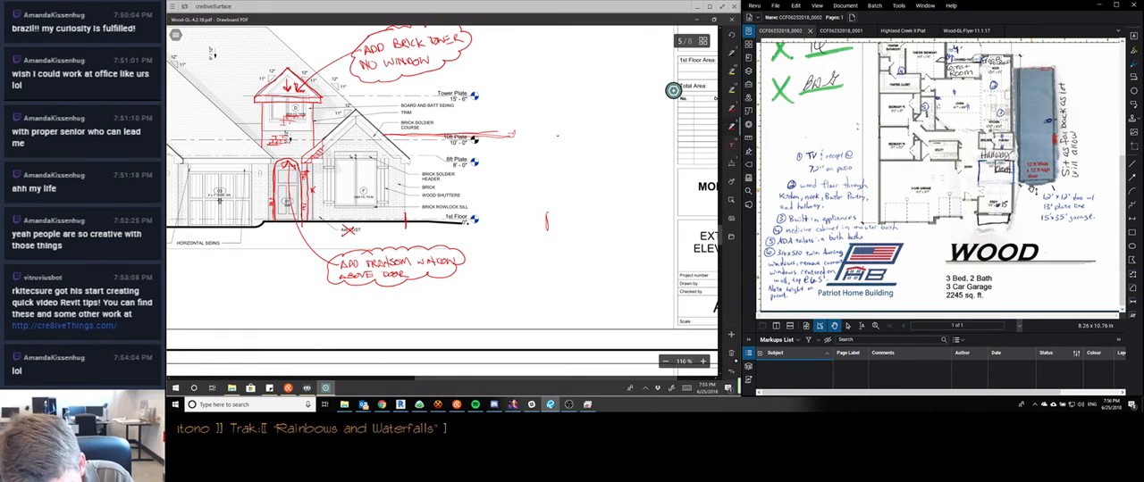
left_click_drag(557, 136, 386, 135)
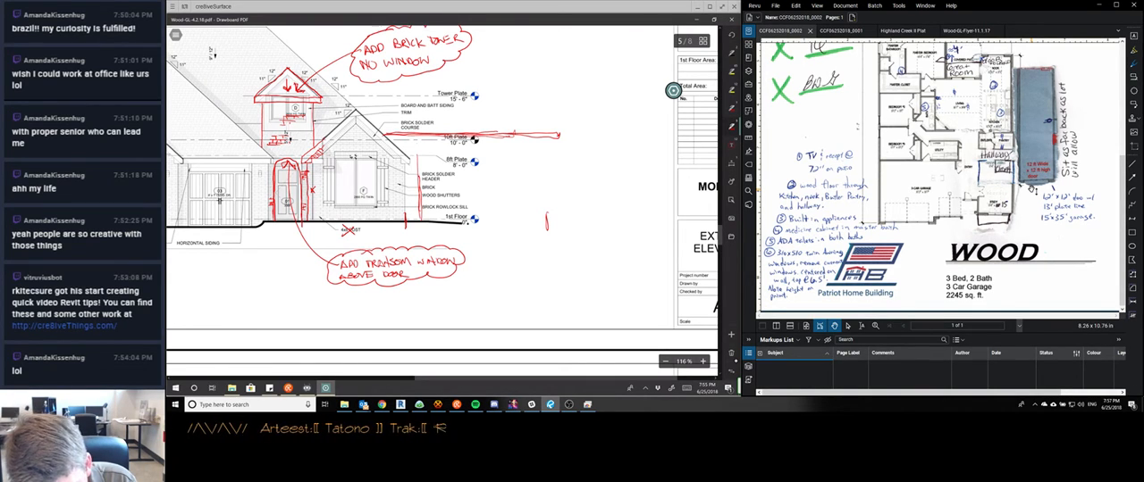
Outline a large door rectangle below the addition's eave line and handwrite "12' x 12' OHD" inside it
mouse_move(417, 143)
left_mouse_down()
mouse_move(525, 144)
mouse_move(518, 225)
mouse_move(432, 222)
left_mouse_up()
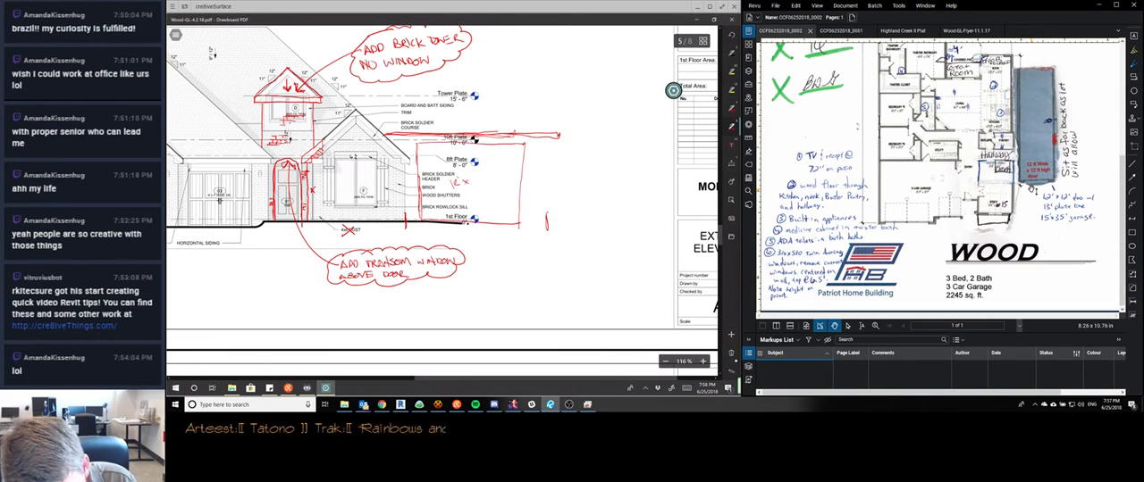
mouse_move(472, 176)
left_mouse_down()
mouse_move(457, 202)
mouse_move(478, 196)
left_mouse_up()
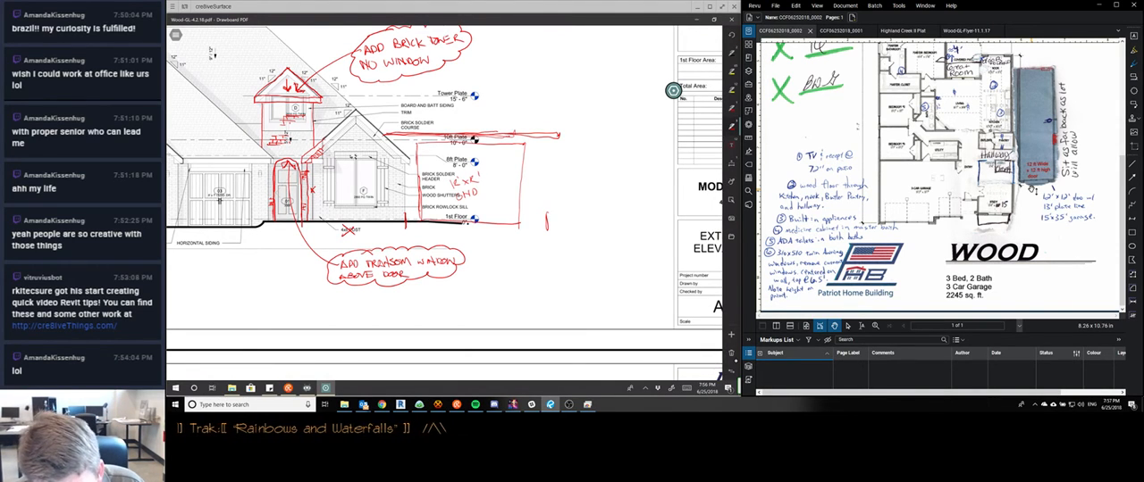
Draw the side garage addition's outer and inner wall lines on the front elevation, from the double eave line down to the ground
left_click_drag(551, 140, 548, 207)
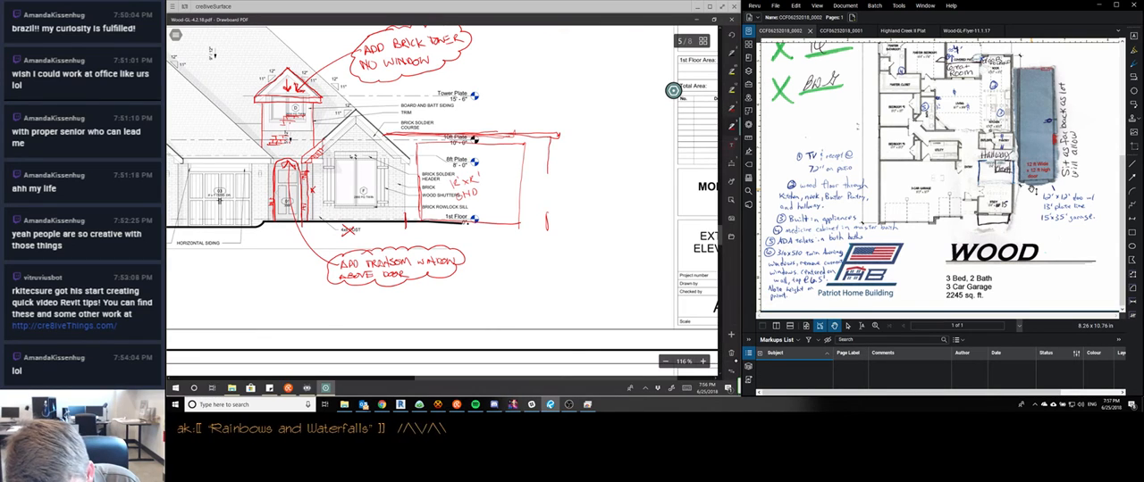
mouse_move(548, 174)
left_mouse_down()
mouse_move(549, 223)
mouse_move(487, 145)
mouse_move(417, 146)
mouse_move(418, 223)
left_mouse_up()
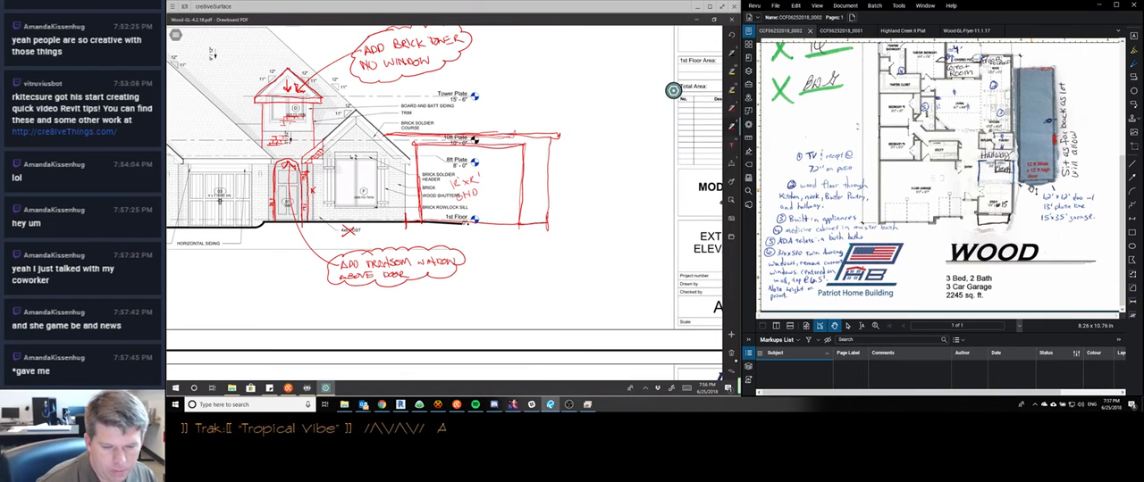
Outline the garage addition as a rectangle beside the house on the back elevation, and replace its outer wall line with one farther out
scroll(445, 203, "down", 5)
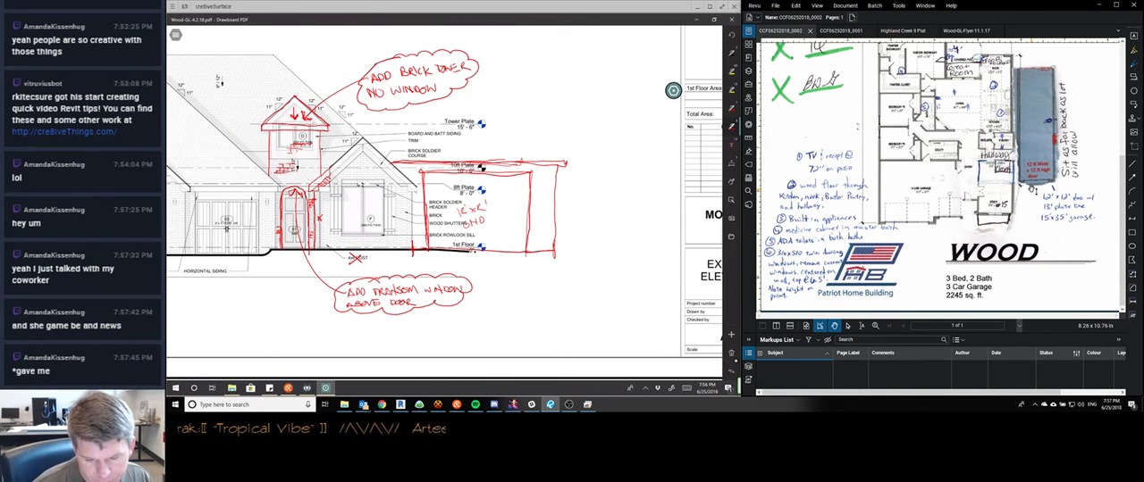
scroll(444, 204, "up", 2)
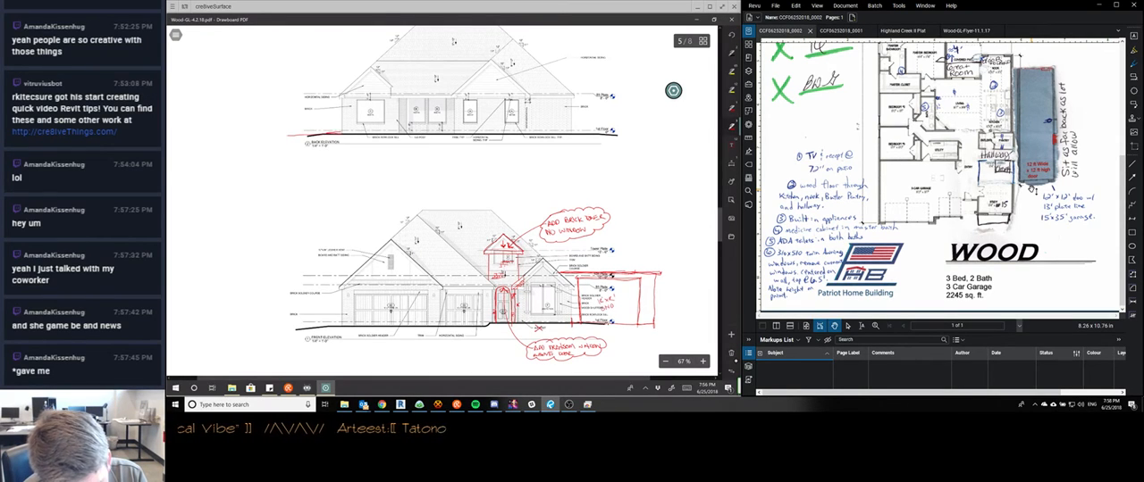
mouse_move(287, 136)
left_mouse_down()
mouse_move(269, 136)
mouse_move(268, 80)
left_mouse_up()
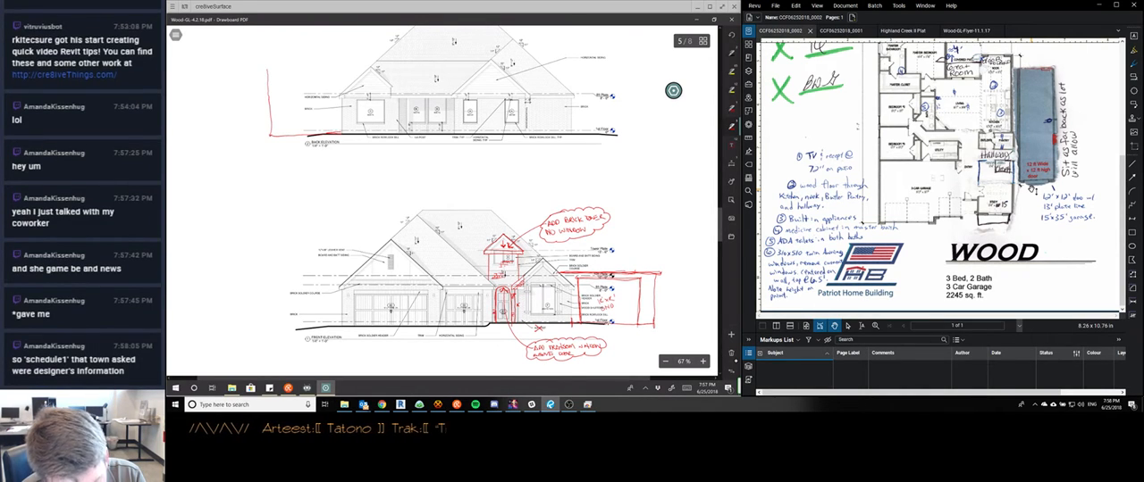
left_click_drag(269, 71, 365, 84)
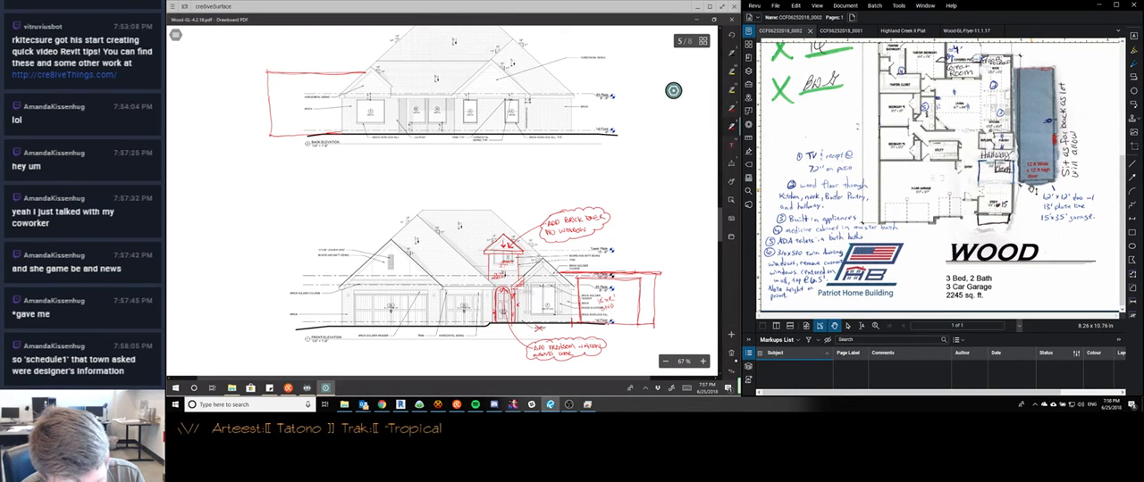
left_click(269, 103)
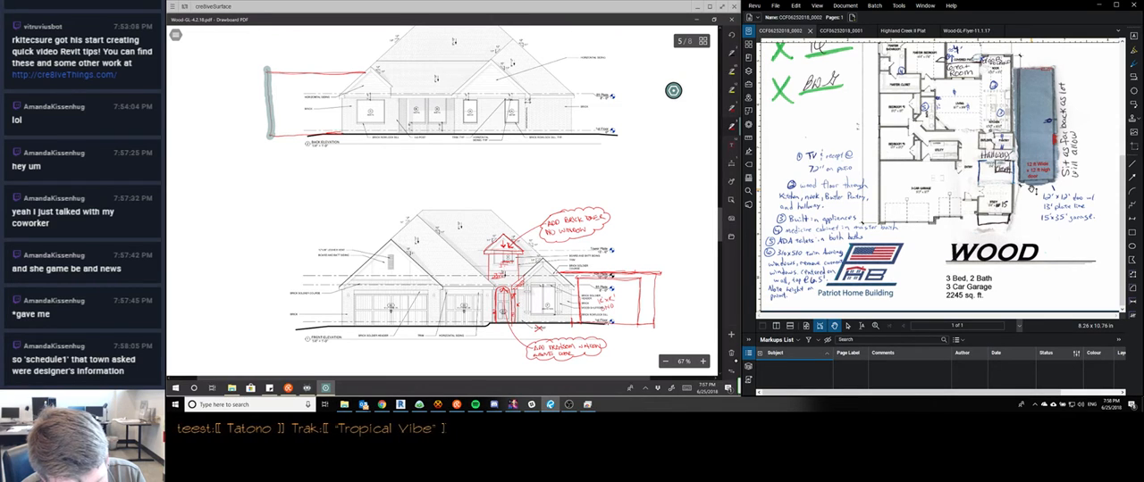
mouse_move(314, 136)
left_mouse_down()
mouse_move(254, 78)
mouse_move(280, 73)
left_mouse_up()
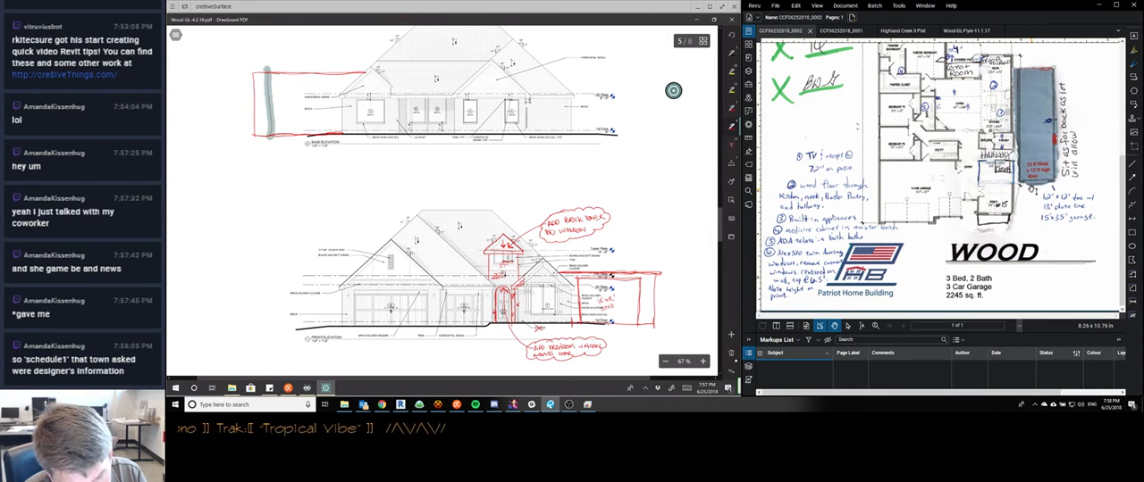
Outline the garage addition's roof beside the house on the roof plan, with hip lines from its outer corners meeting a ridge line
scroll(442, 201, "up", 10)
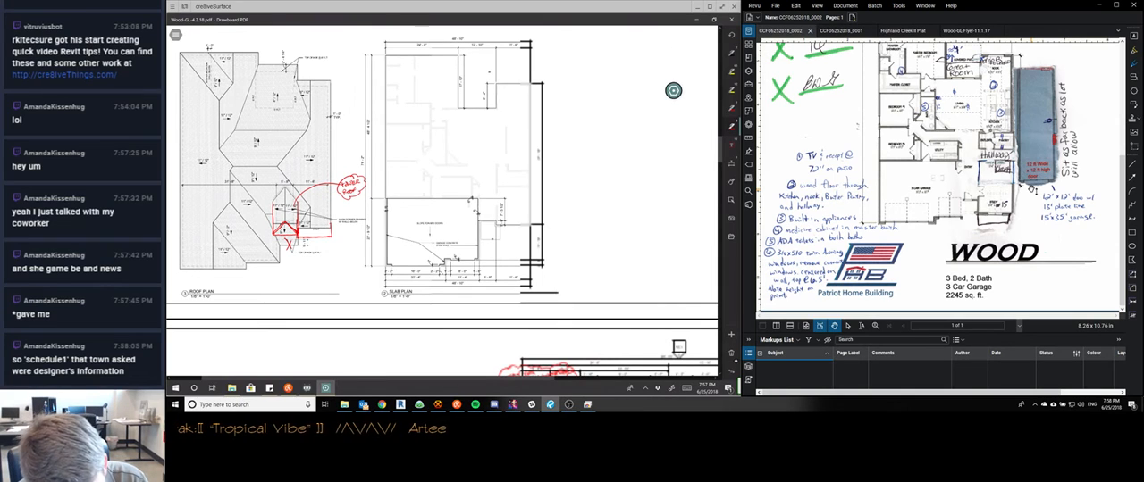
left_click_drag(329, 102, 370, 102)
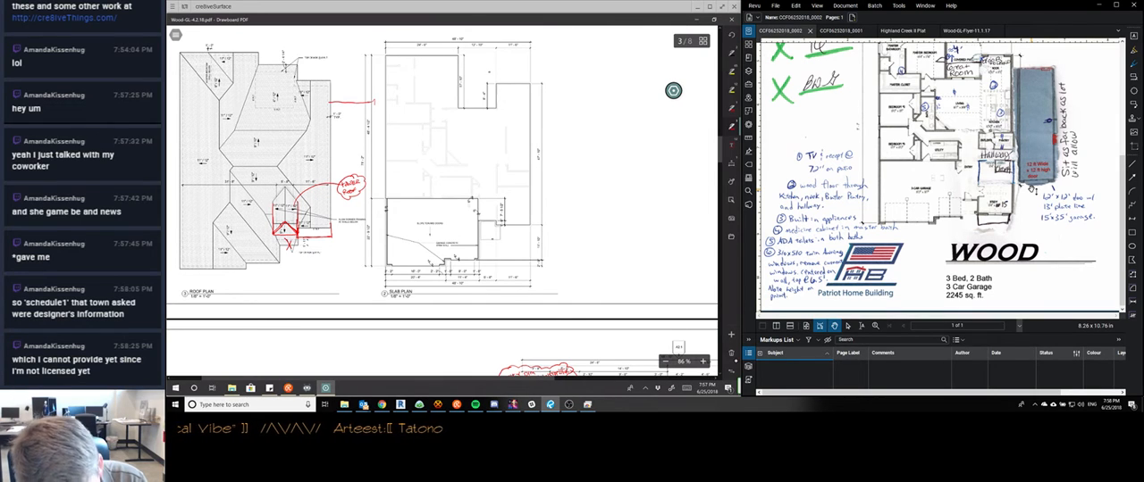
mouse_move(373, 102)
left_mouse_down()
mouse_move(375, 210)
mouse_move(326, 210)
left_mouse_up()
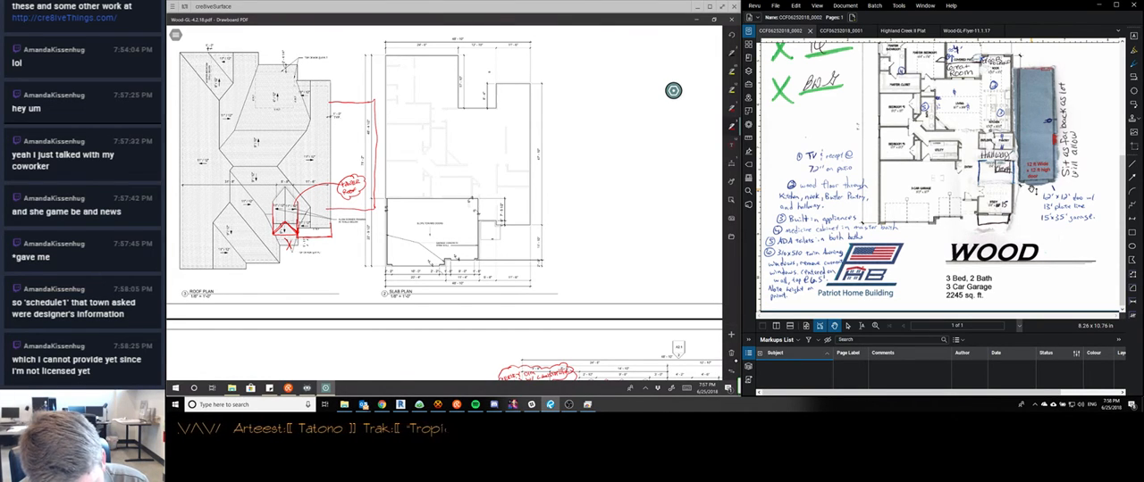
left_click_drag(373, 102, 359, 137)
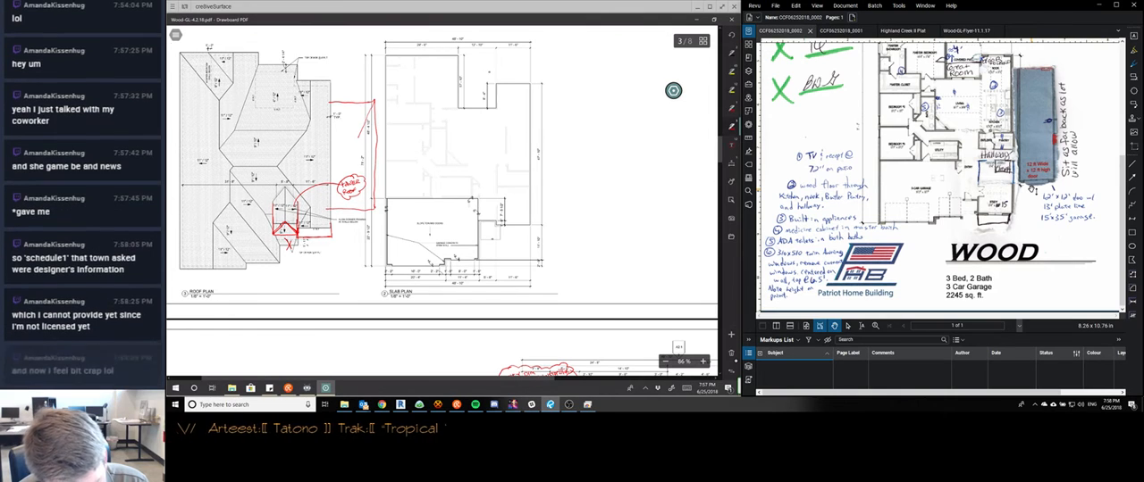
left_click_drag(375, 210, 359, 185)
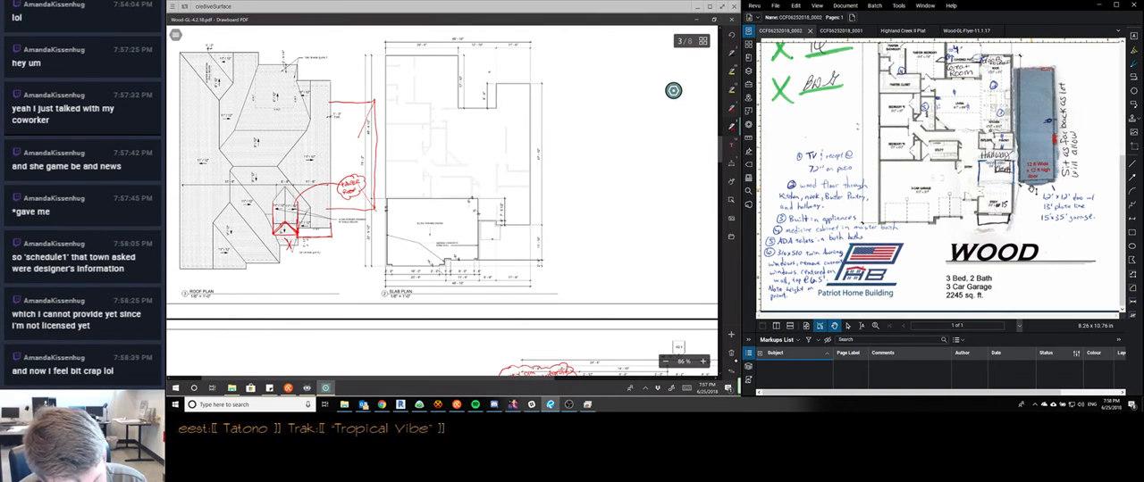
left_click_drag(343, 130, 355, 170)
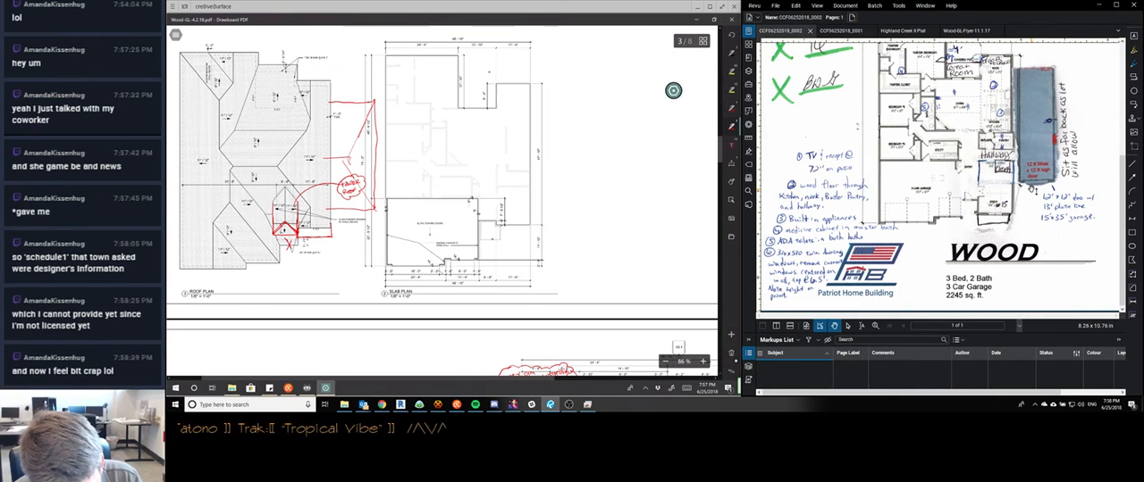
Try adding a sloped roof edge and ridge line above the garage addition on the back elevation, and select the new lines
scroll(444, 202, "down", 5)
scroll(444, 202, "down", 3)
scroll(444, 202, "up", 3)
scroll(444, 215, "up", 1)
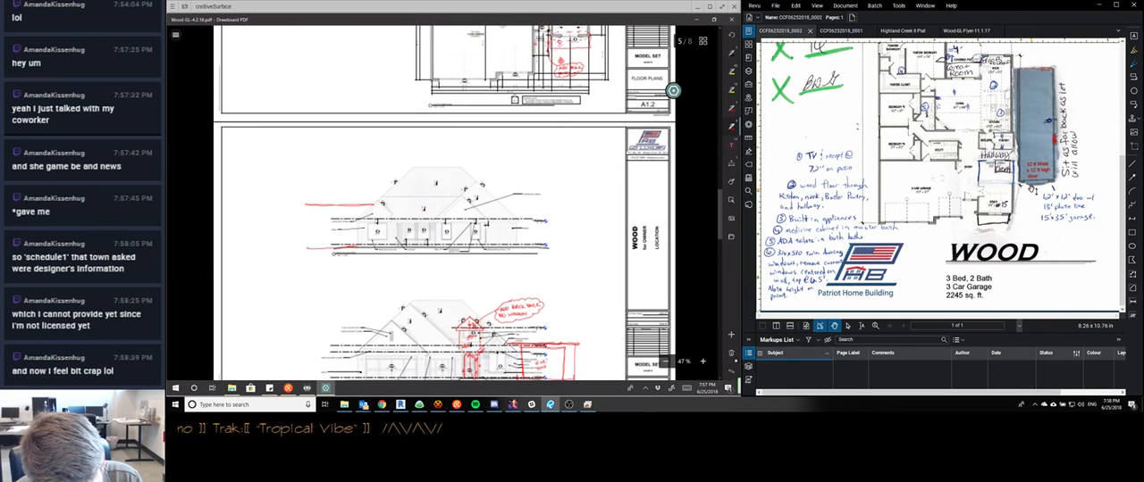
mouse_move(318, 172)
left_mouse_down()
mouse_move(412, 168)
mouse_move(304, 203)
mouse_move(297, 247)
left_mouse_up()
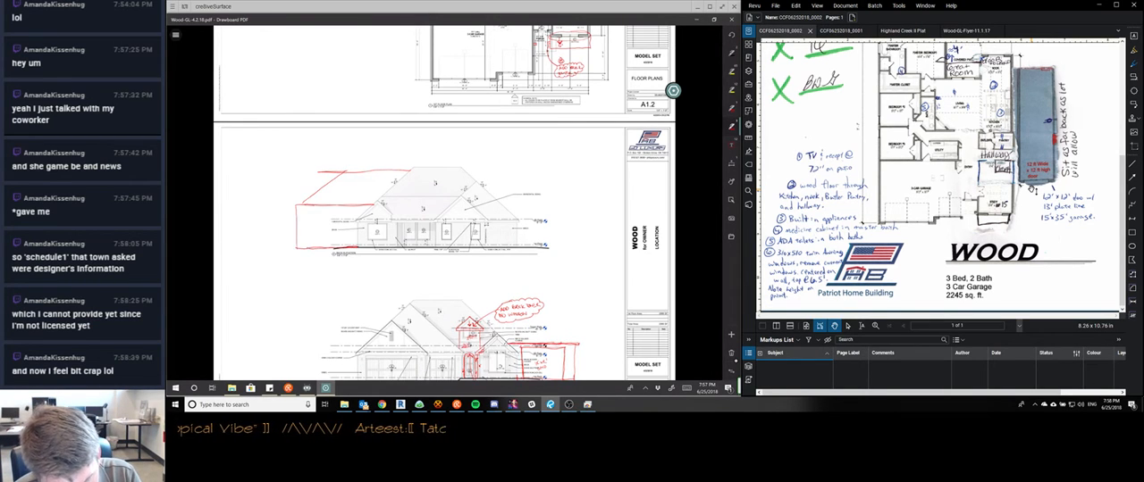
left_click(345, 172)
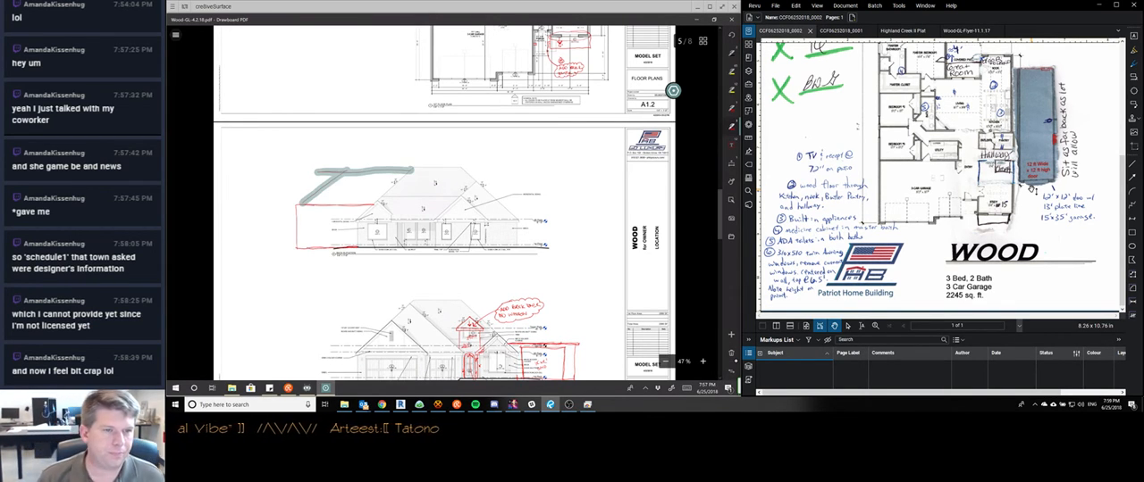
Bring up the stream chat and read back through the recent messages
left_click(456, 406)
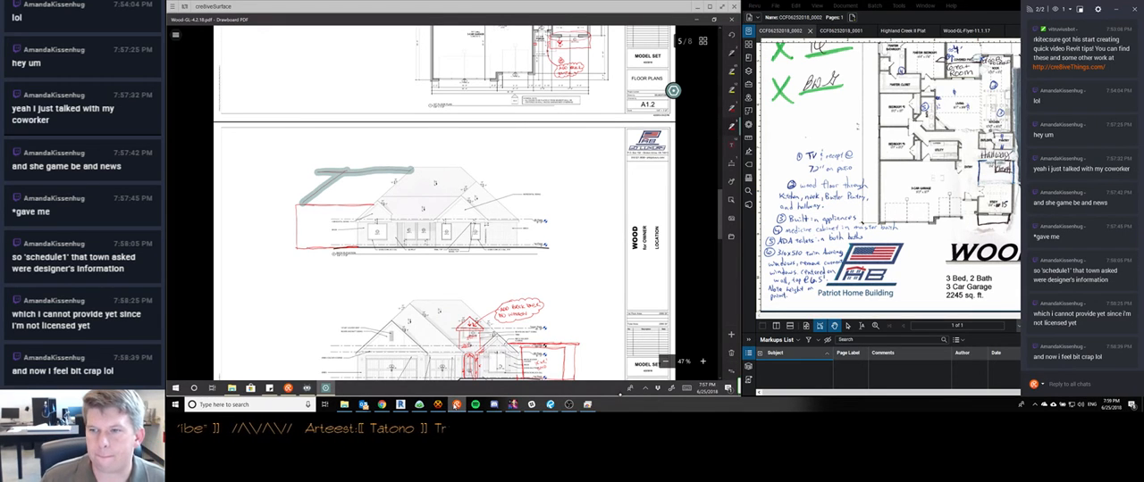
mouse_move(477, 406)
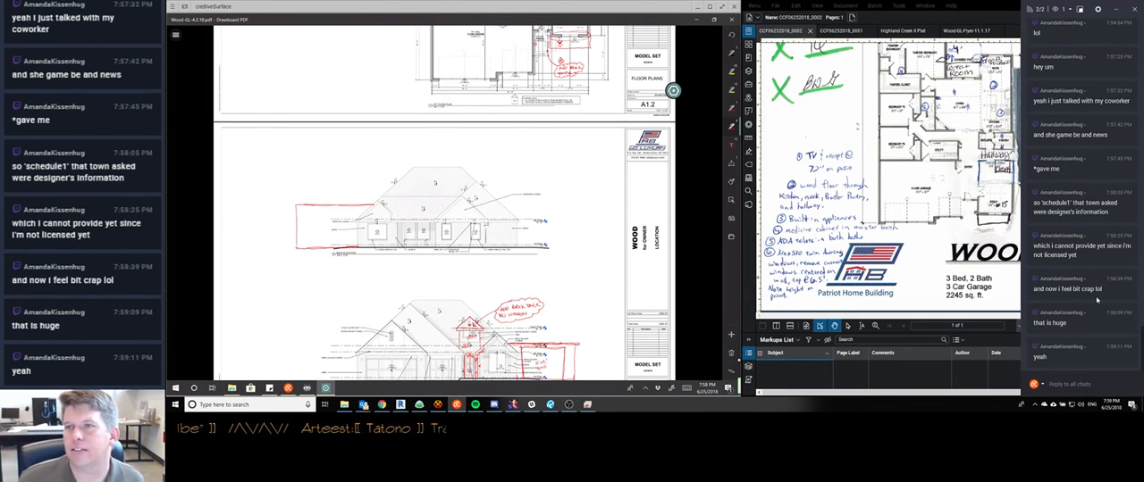
scroll(1097, 300, "up", 1)
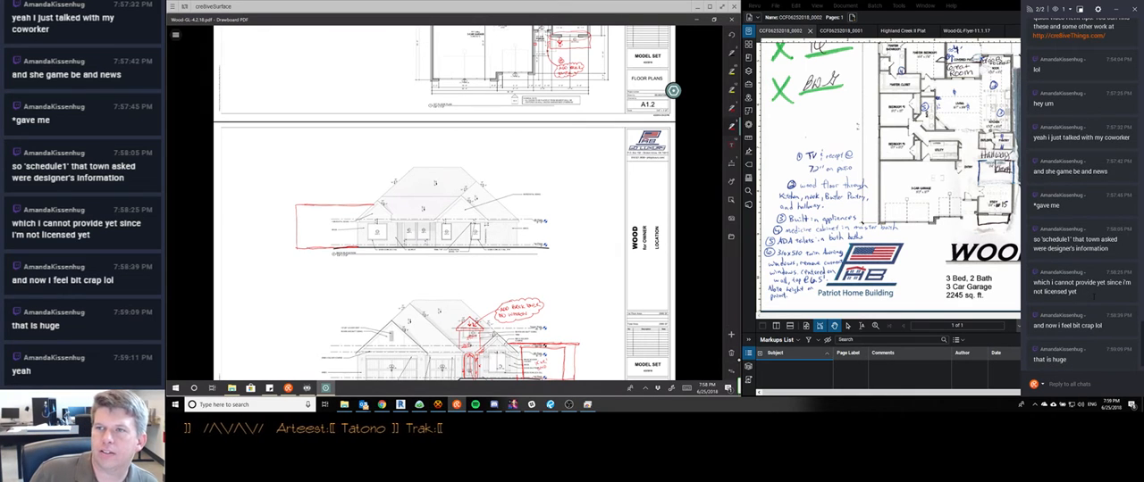
scroll(1095, 299, "up", 1)
scroll(1094, 300, "down", 2)
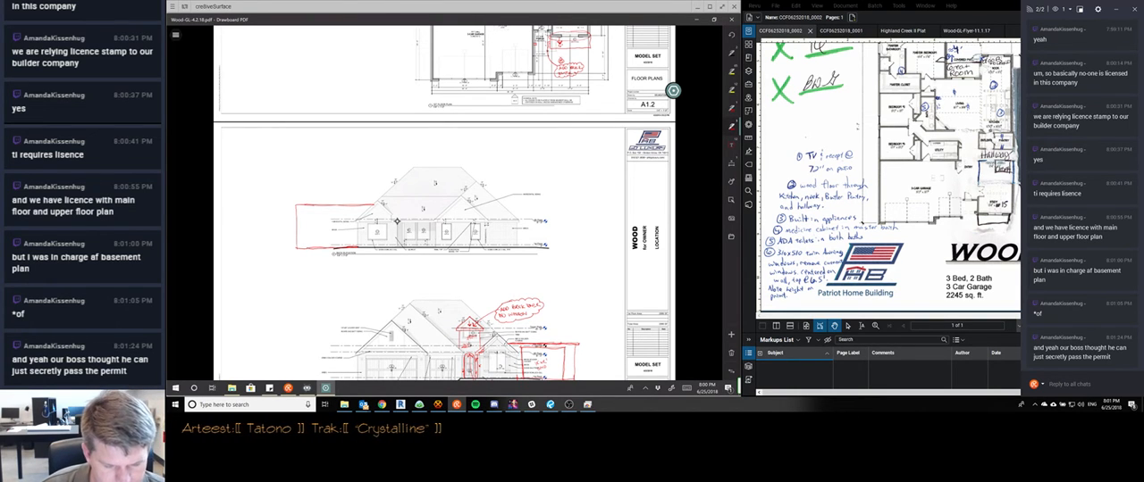
Return to the roof plan and draw two valley lines from the ridge's inner end to the addition roof's corners at the house
scroll(396, 221, "up", 3)
scroll(397, 221, "down", 5)
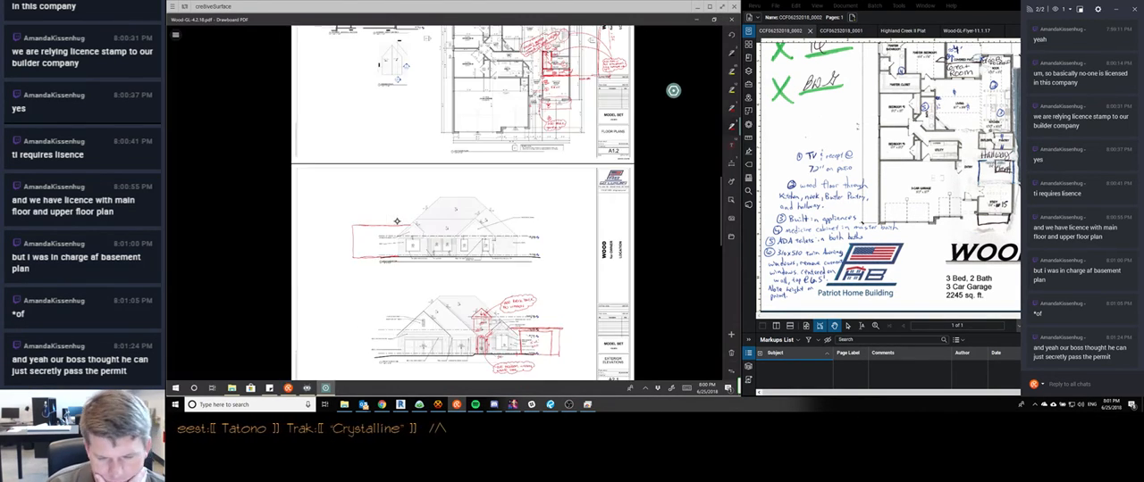
scroll(396, 221, "down", 2)
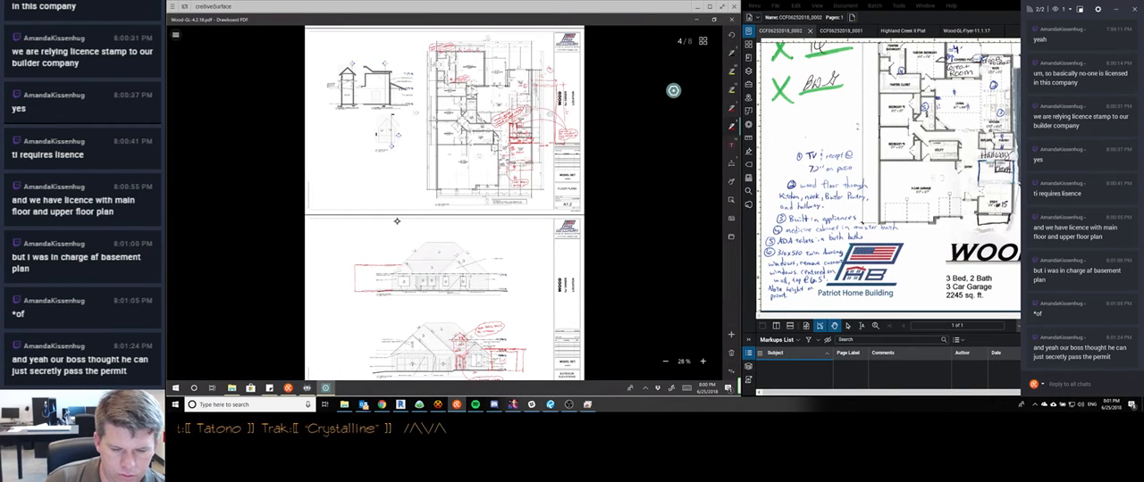
scroll(396, 221, "up", 1)
scroll(397, 222, "up", 5)
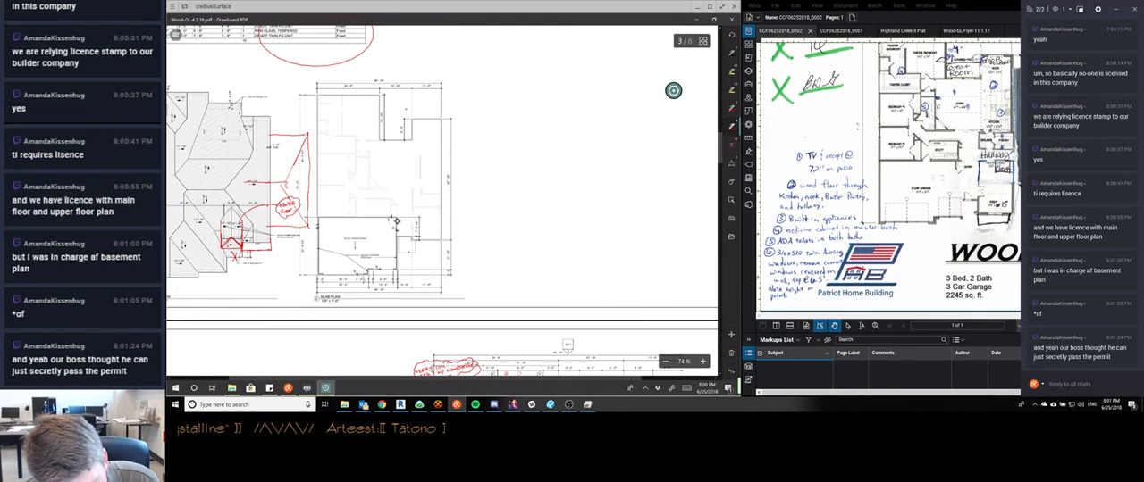
left_click_drag(241, 183, 270, 136)
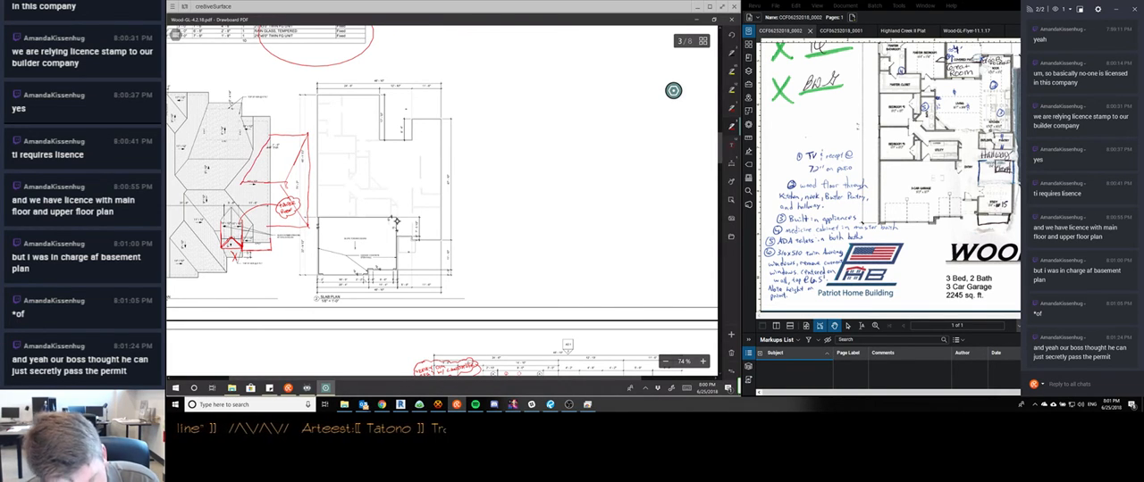
left_click_drag(241, 183, 268, 226)
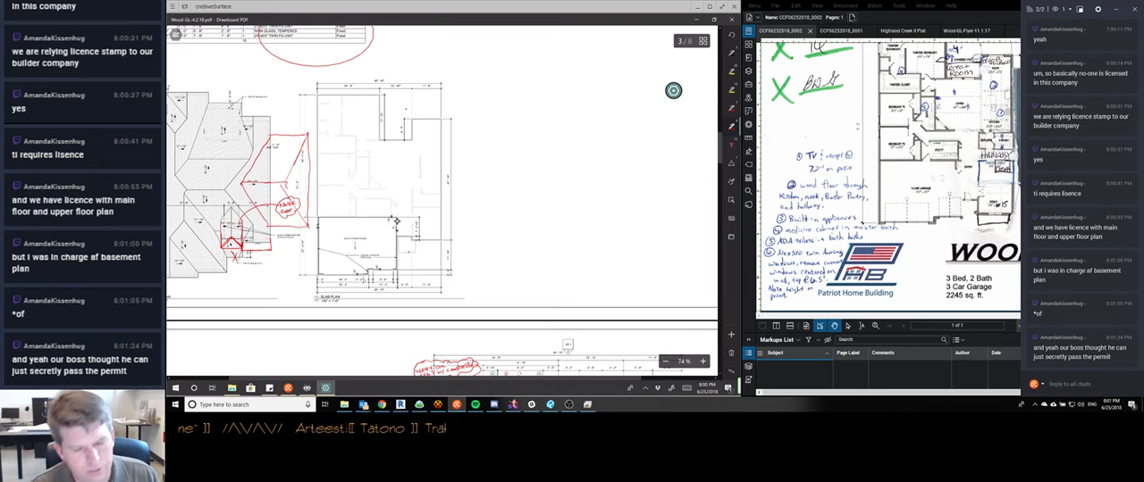
Switch to Chrome, search Google for "rv garages attached to house" in a new tab, and show the image results in a maximized window
left_click(382, 405)
key("ctrl+t")
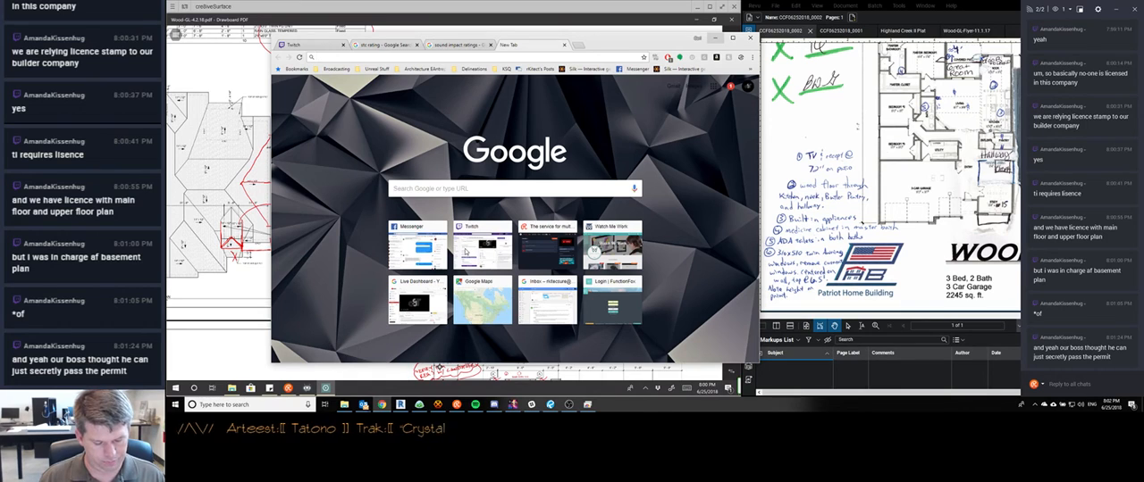
type("rv garages")
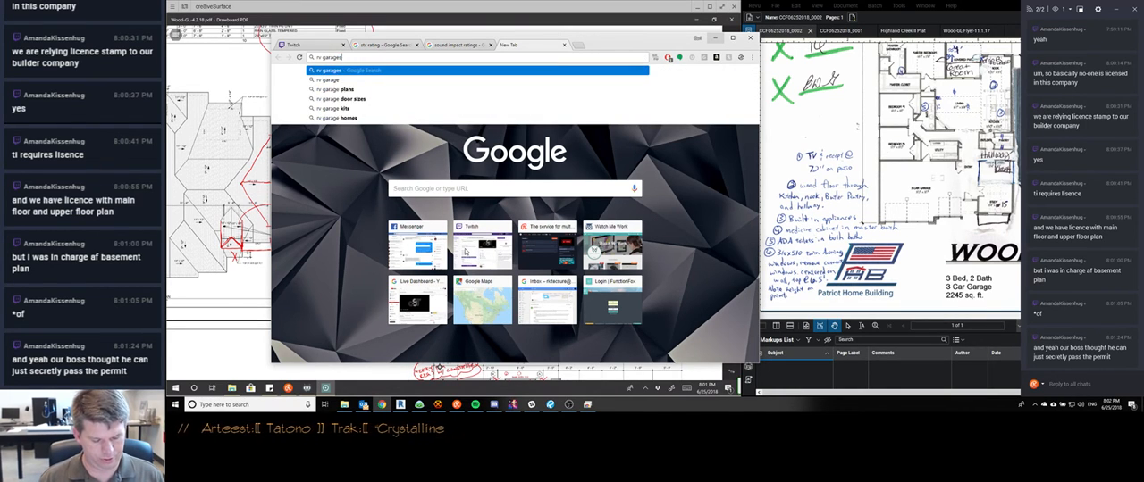
type(" attached to house")
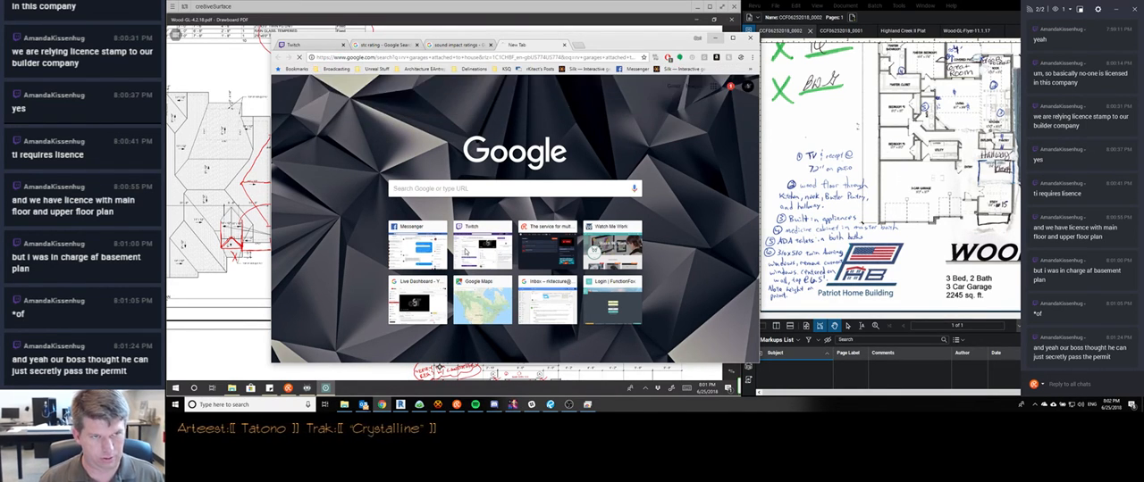
key("Return")
left_click(732, 37)
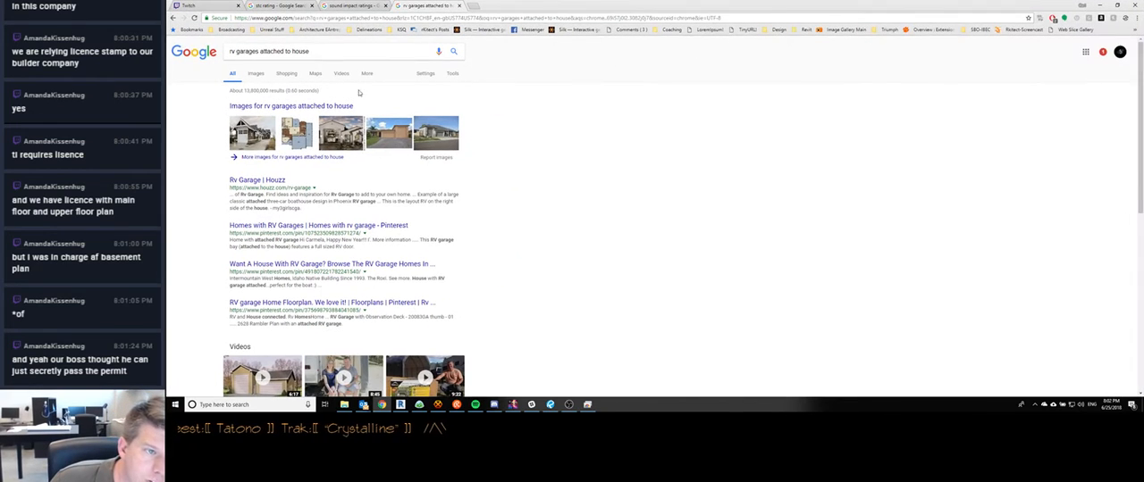
left_click(255, 73)
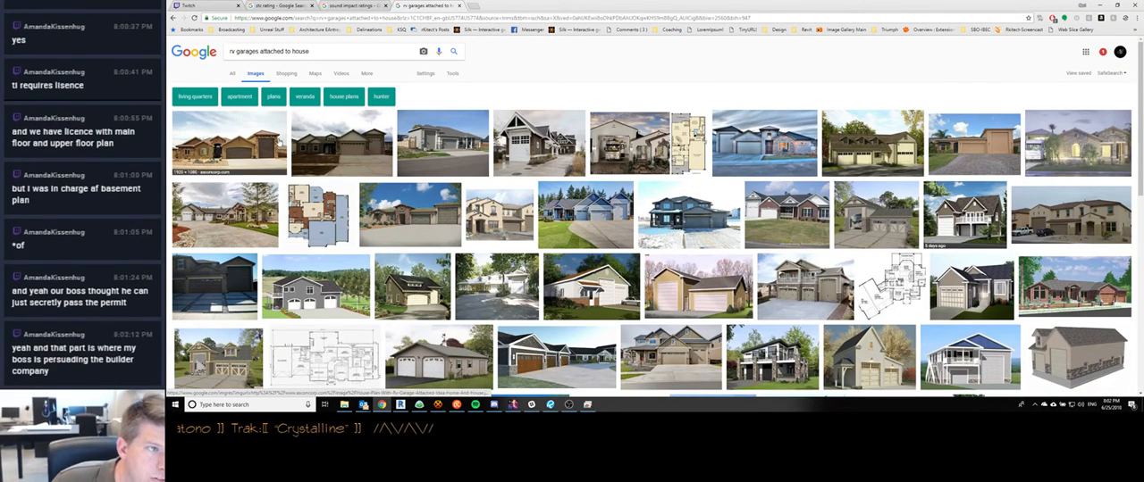
Preview the first two RV garage house photos and compare how the tall garage bay joins the home
left_click(279, 143)
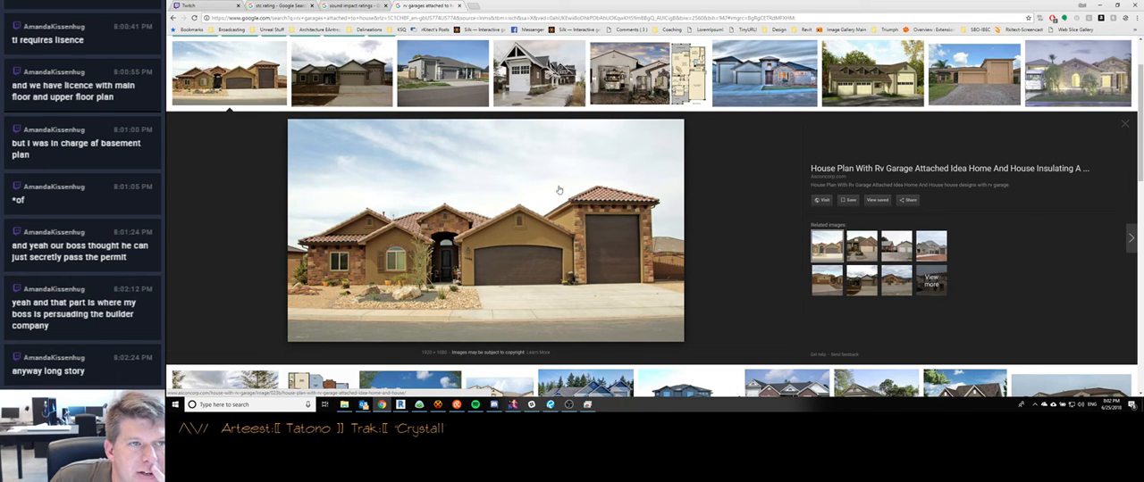
left_click(370, 88)
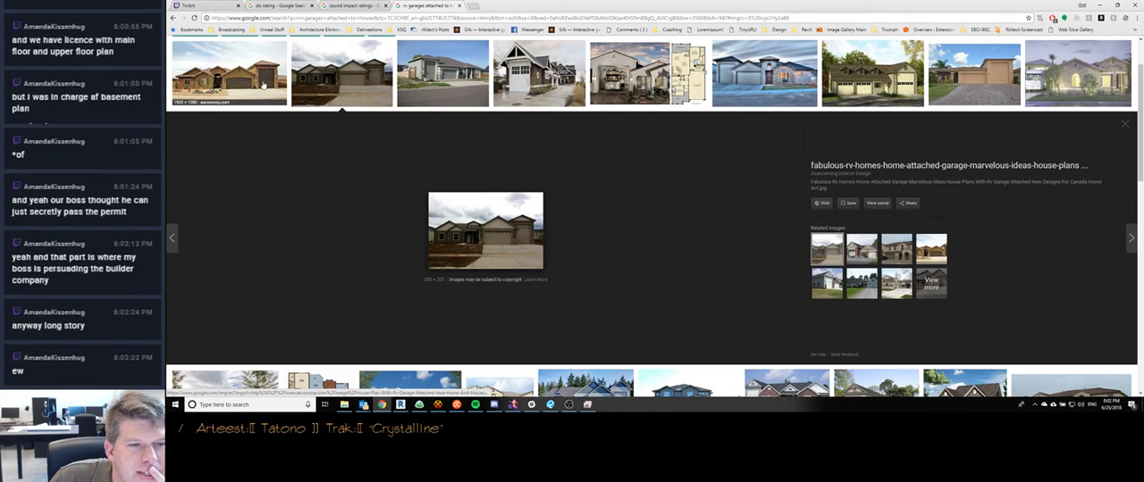
left_click(262, 85)
left_click(340, 78)
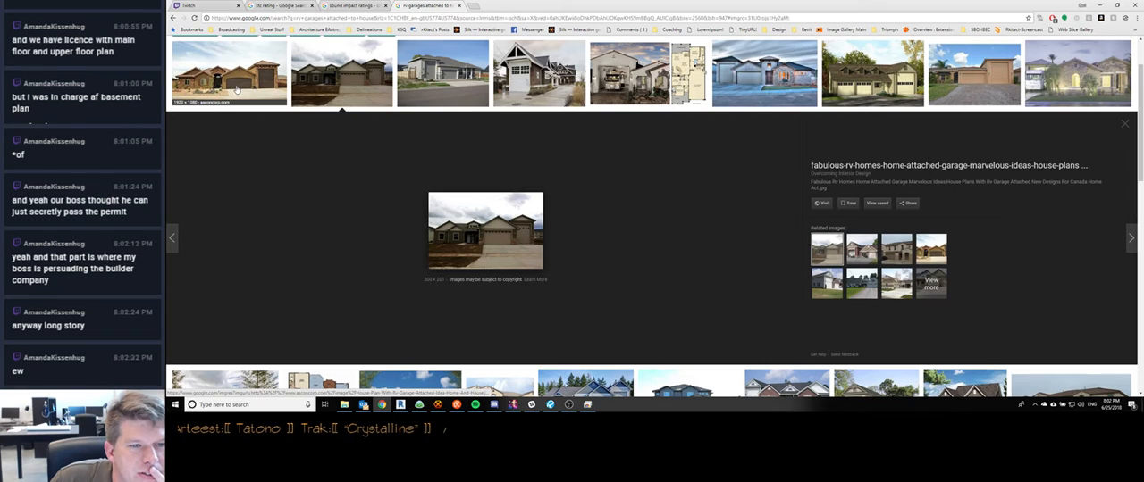
left_click(236, 90)
left_click(330, 80)
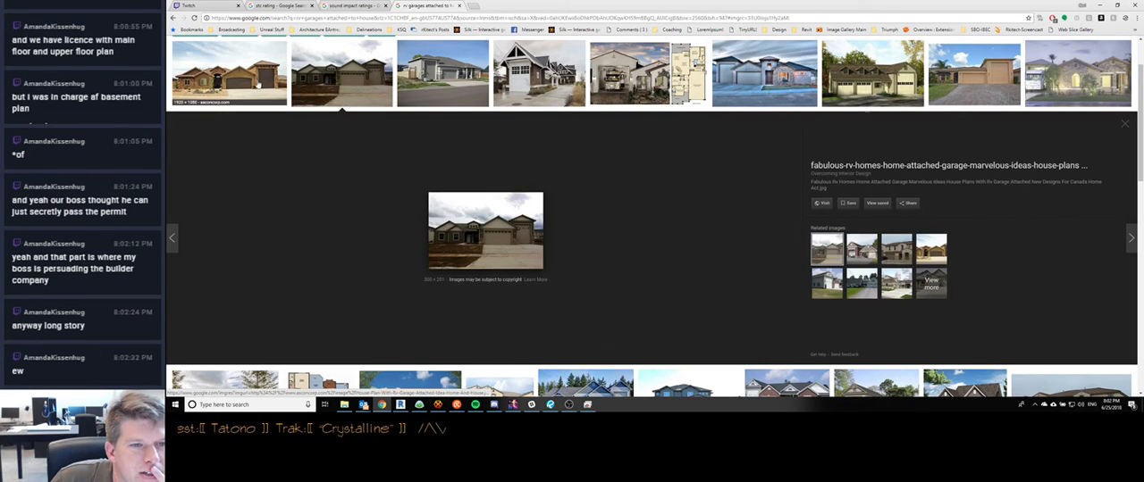
Alternate between the tan tile-roofed house and the second RV garage house to compare their massing and rooflines
left_click(256, 84)
left_click(340, 81)
left_click(250, 86)
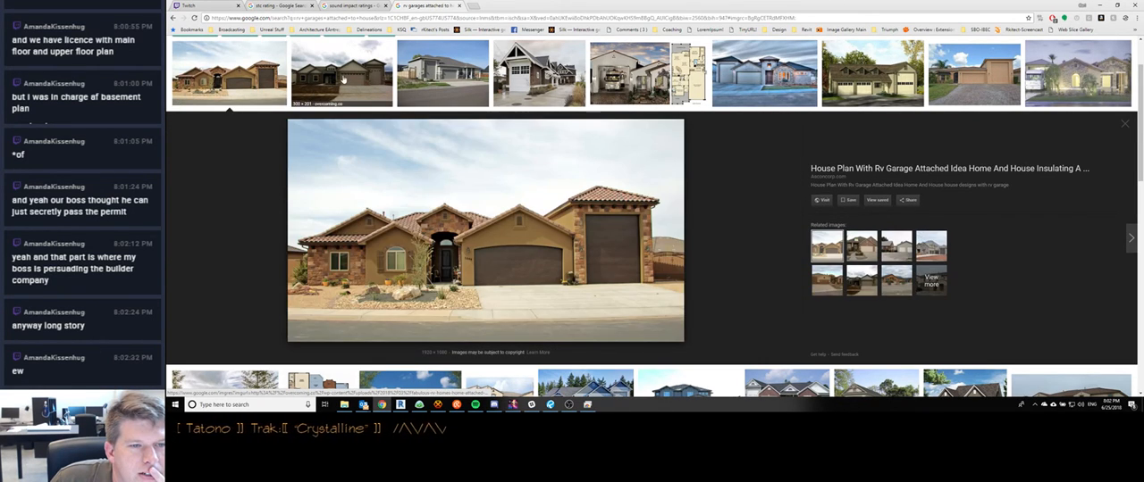
left_click(342, 80)
left_click(241, 81)
left_click(341, 77)
left_click(240, 77)
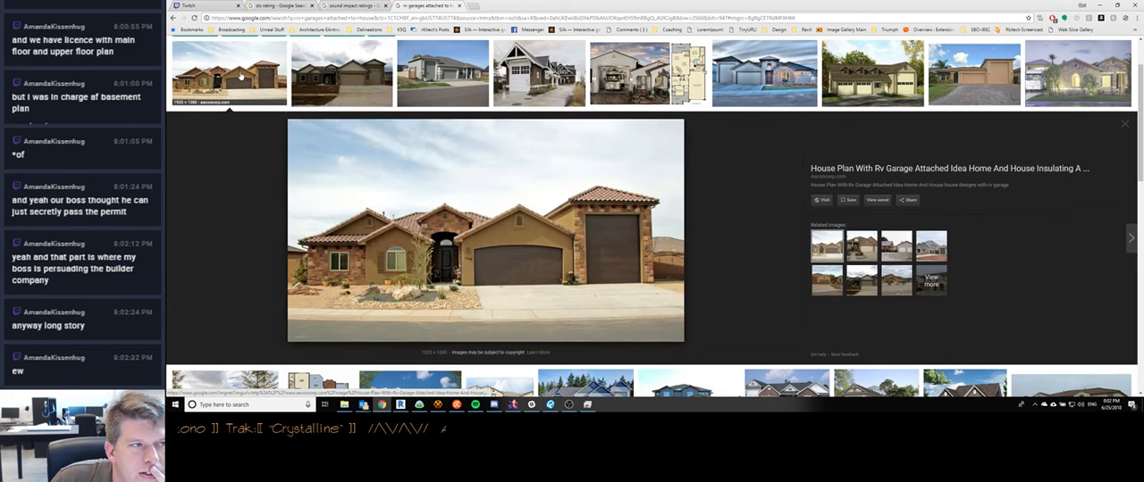
left_click(346, 69)
left_click(241, 80)
left_click(345, 78)
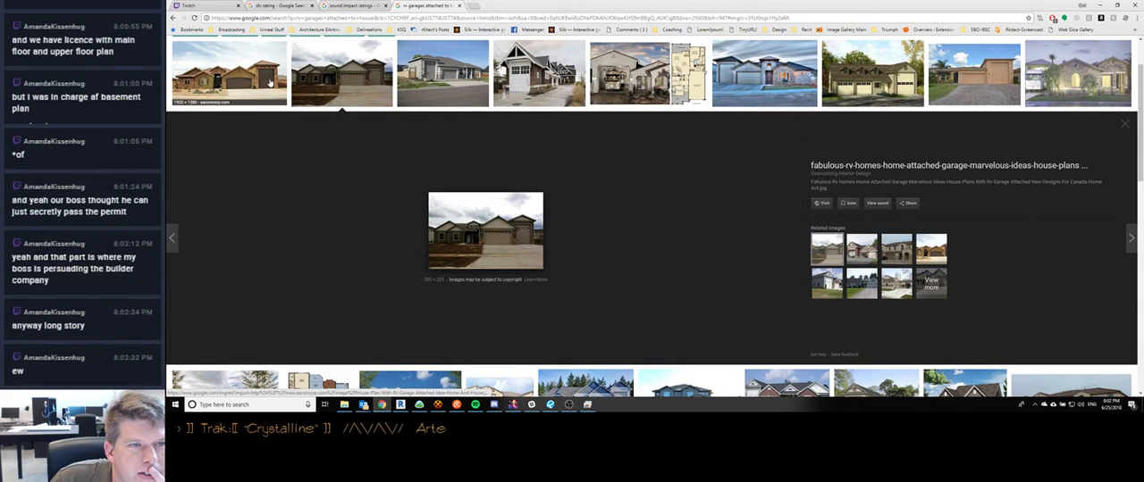
left_click(270, 82)
left_click(343, 80)
left_click(250, 80)
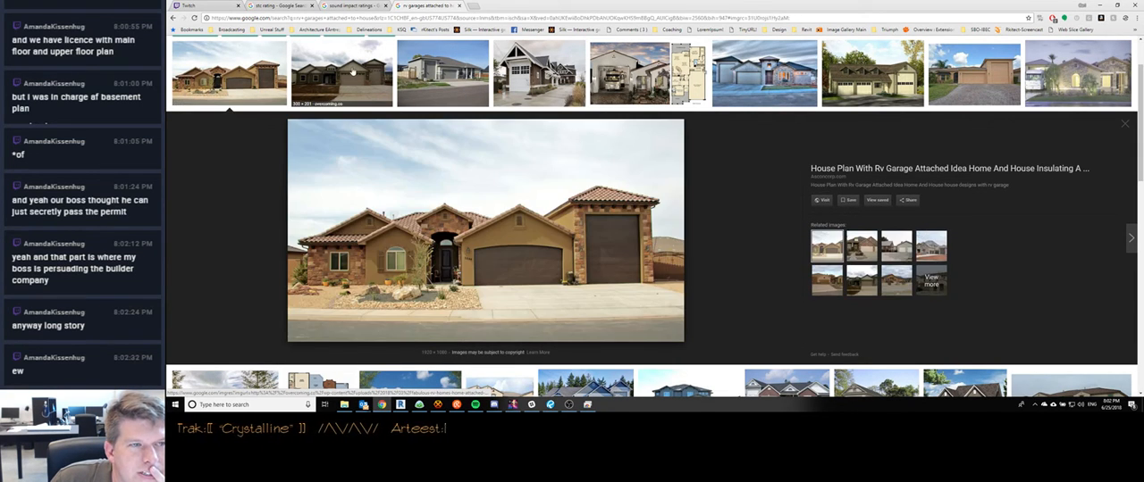
left_click(353, 71)
left_click(246, 79)
left_click(344, 79)
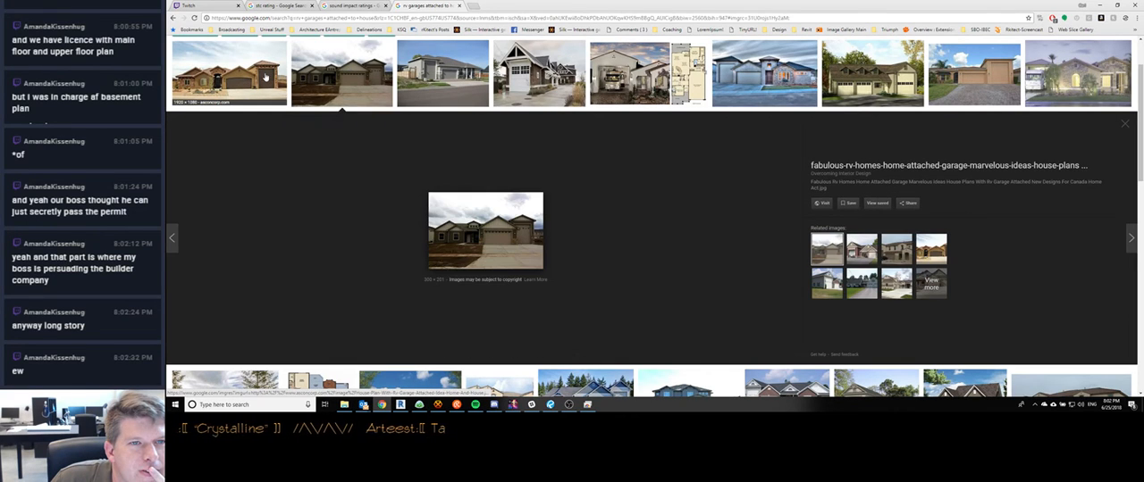
left_click(265, 77)
left_click(333, 77)
left_click(259, 79)
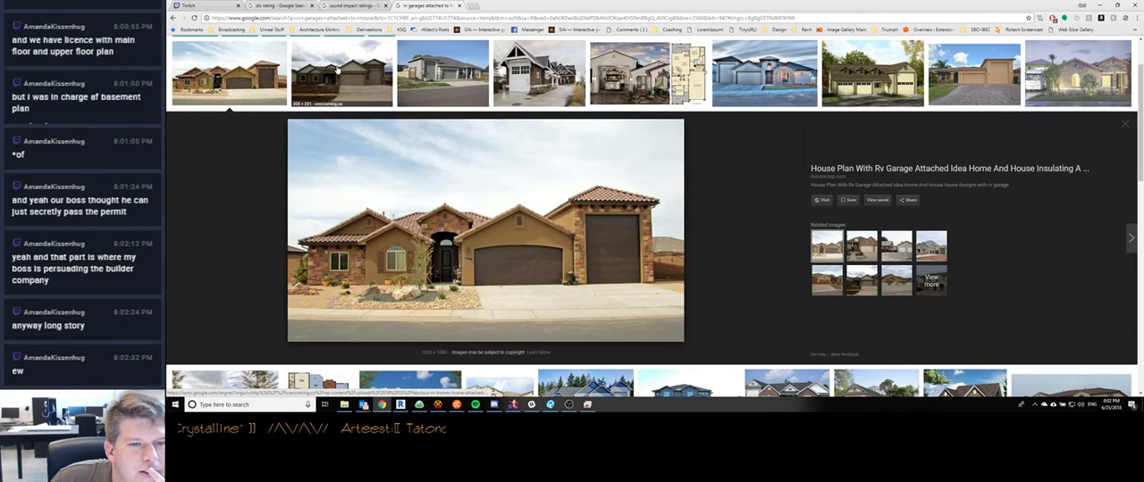
left_click(337, 72)
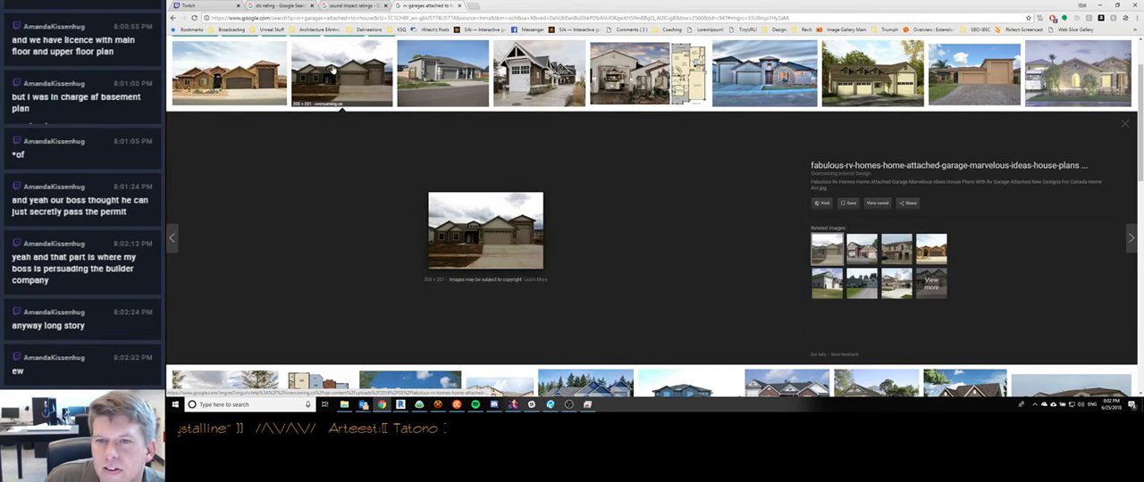
left_click(274, 81)
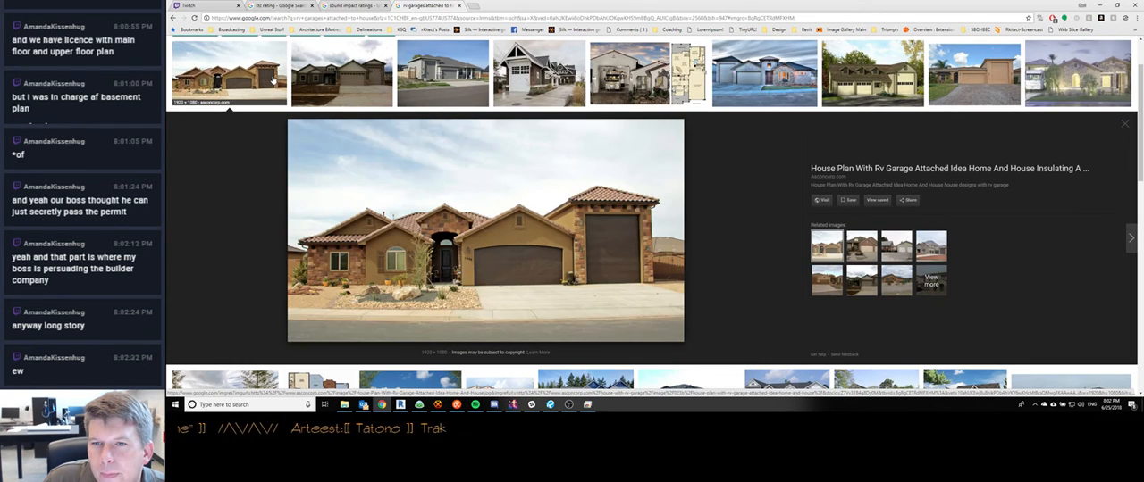
left_click(342, 79)
left_click(242, 80)
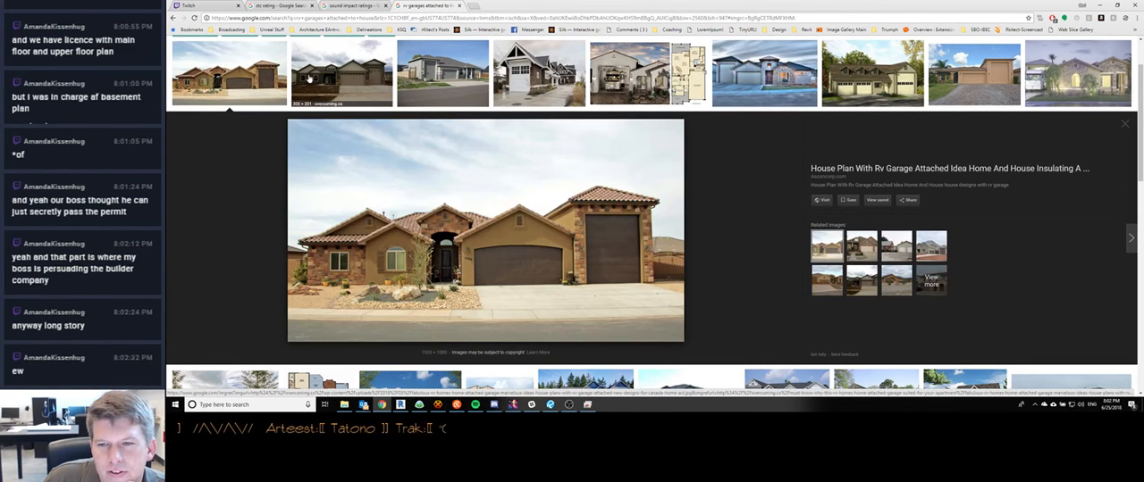
Preview the steep-gabled RV garage, the grey single-storey house, and the RV bay photo with a floor plan beside it
left_click(531, 78)
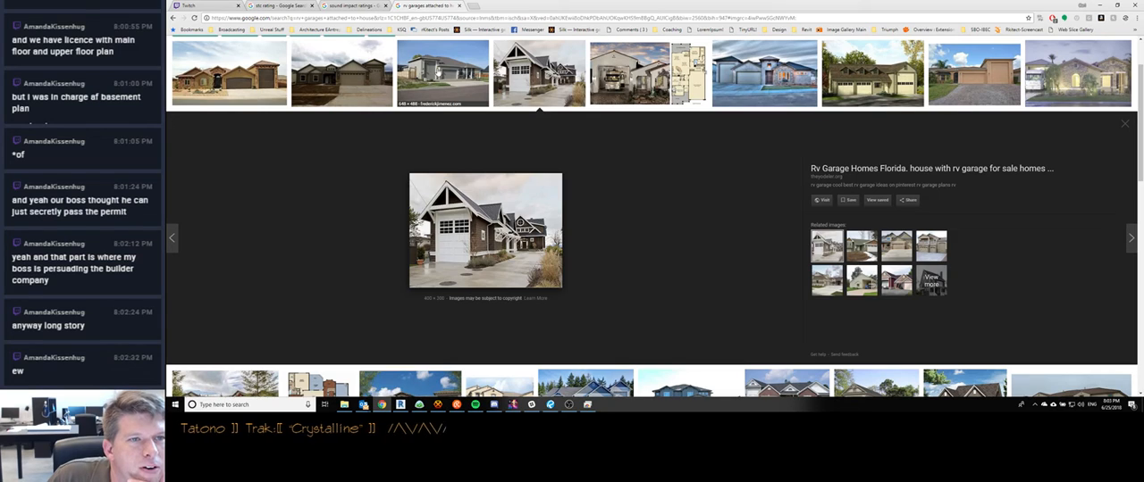
left_click(438, 73)
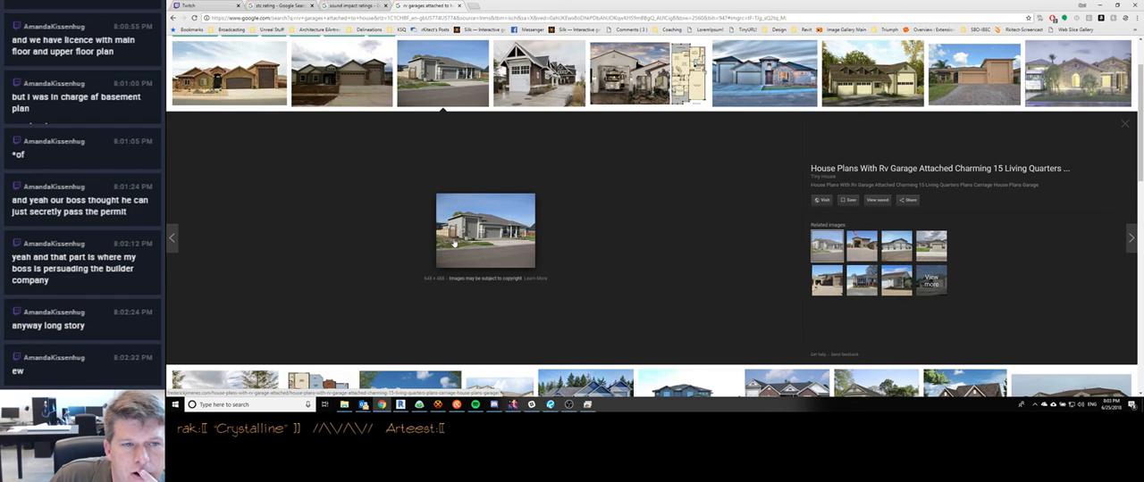
left_click(613, 70)
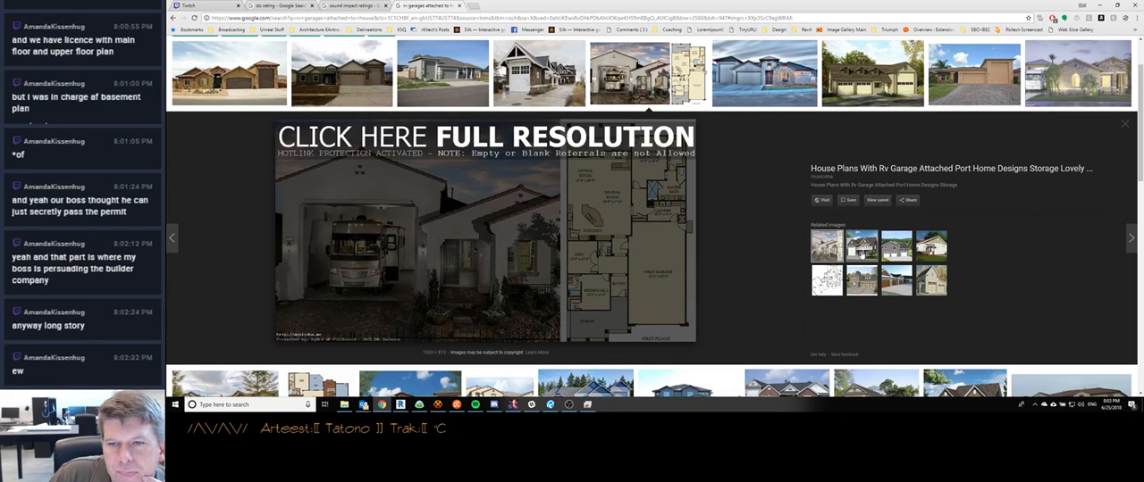
Browse the floor-plan result's related images, comparing the balcony house, the stone garage with carriage doors, and the tall gabled workshop garage
left_click(826, 248)
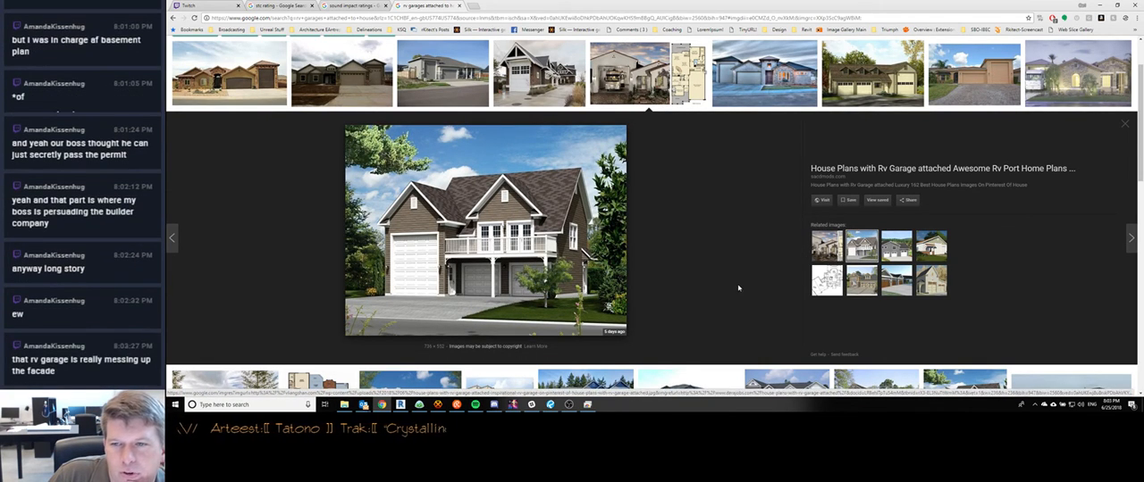
left_click(861, 282)
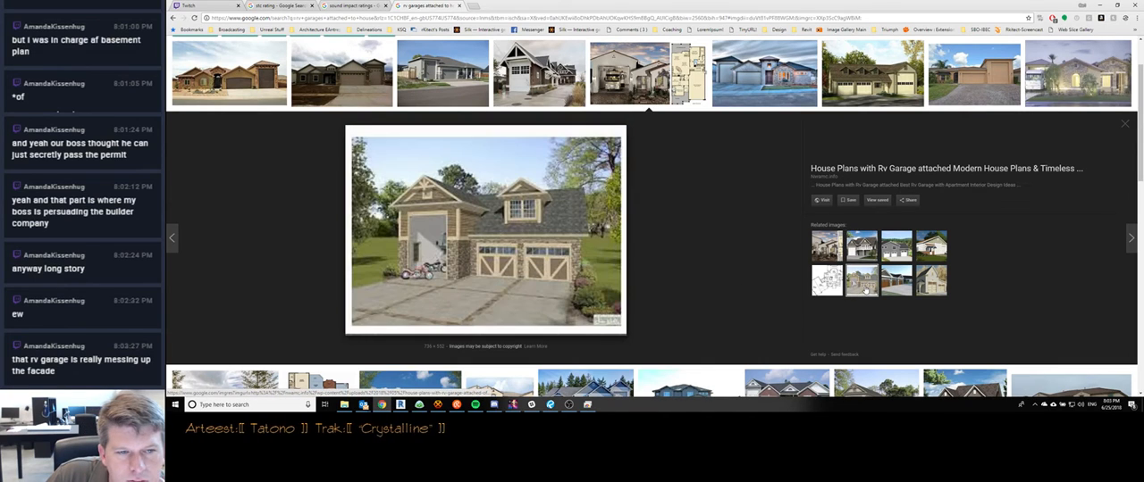
left_click(862, 284)
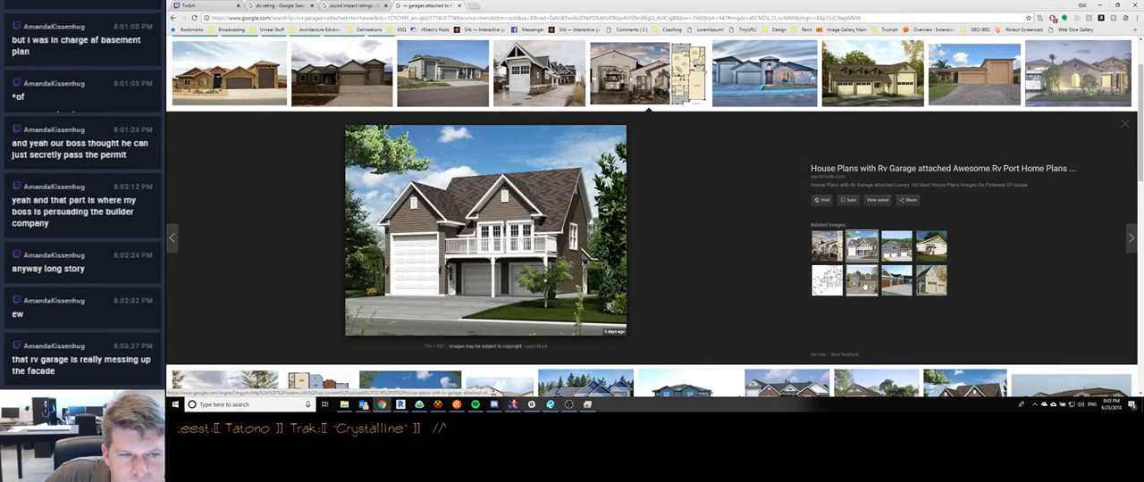
left_click(862, 283)
left_click(862, 284)
left_click(862, 284)
left_click(861, 284)
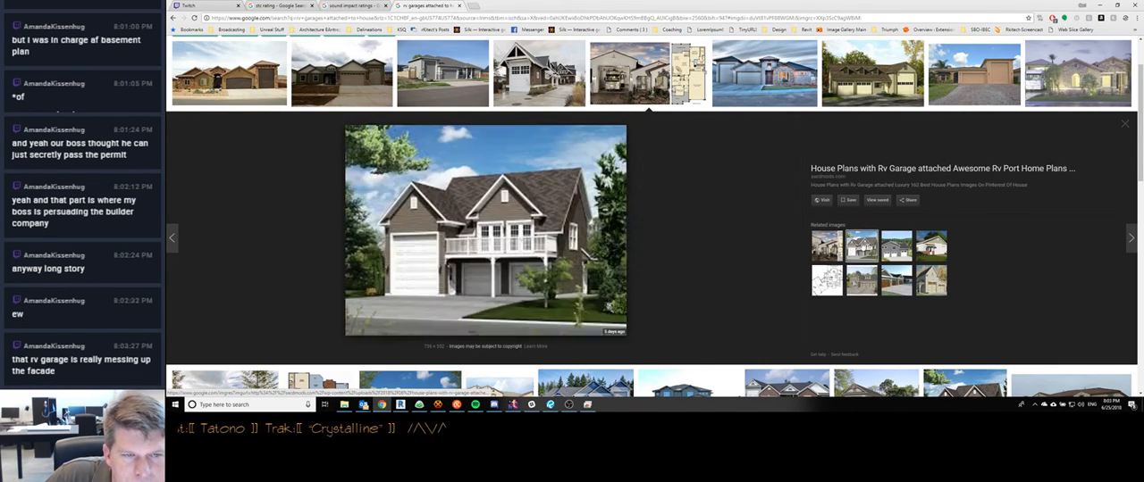
left_click(861, 284)
left_click(861, 284)
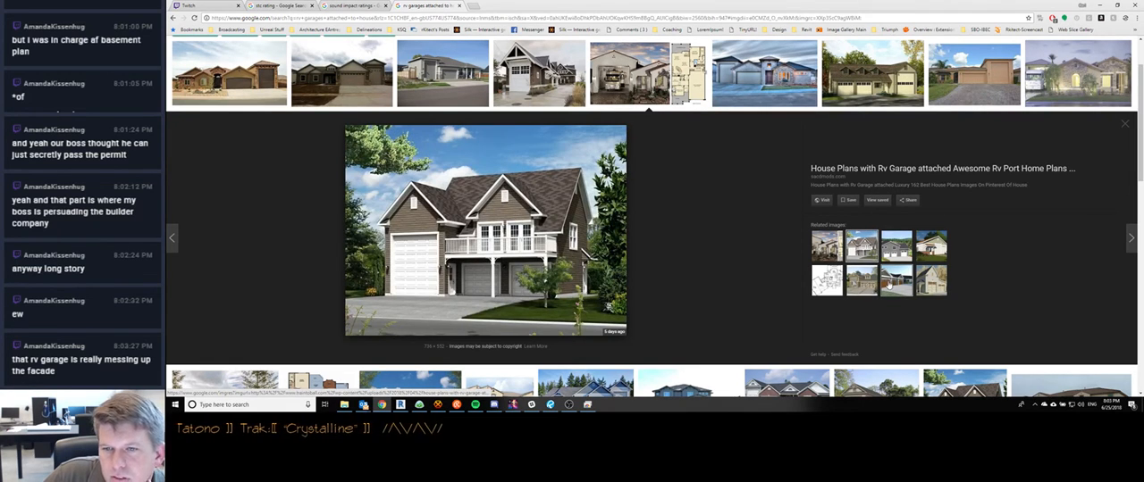
left_click(896, 284)
left_click(918, 284)
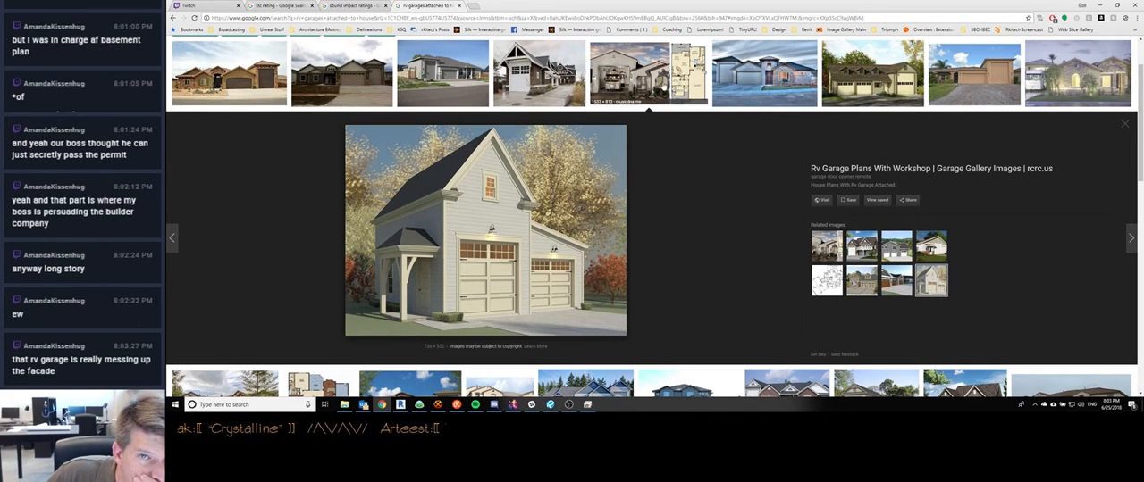
Return to the floor-plan result, preview the hip-roofed stucco house with the stone-clad front, and survey the results below it
left_click(648, 73)
left_click(647, 74)
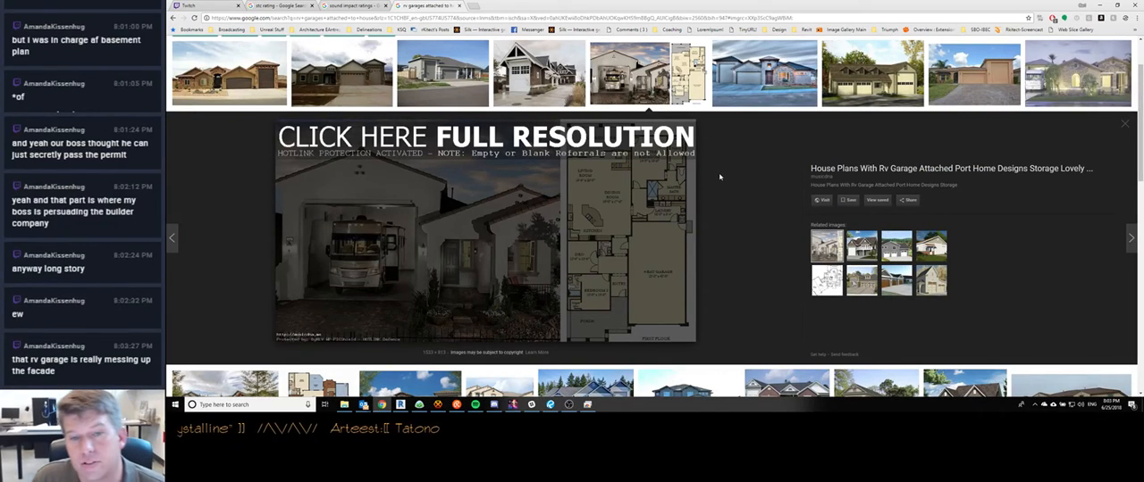
left_click(748, 72)
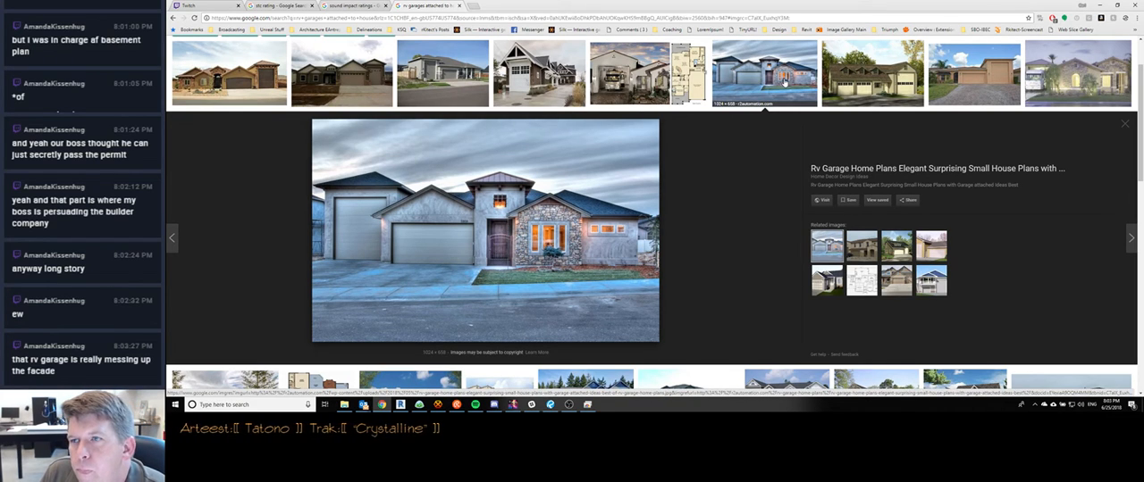
scroll(759, 178, "down", 3)
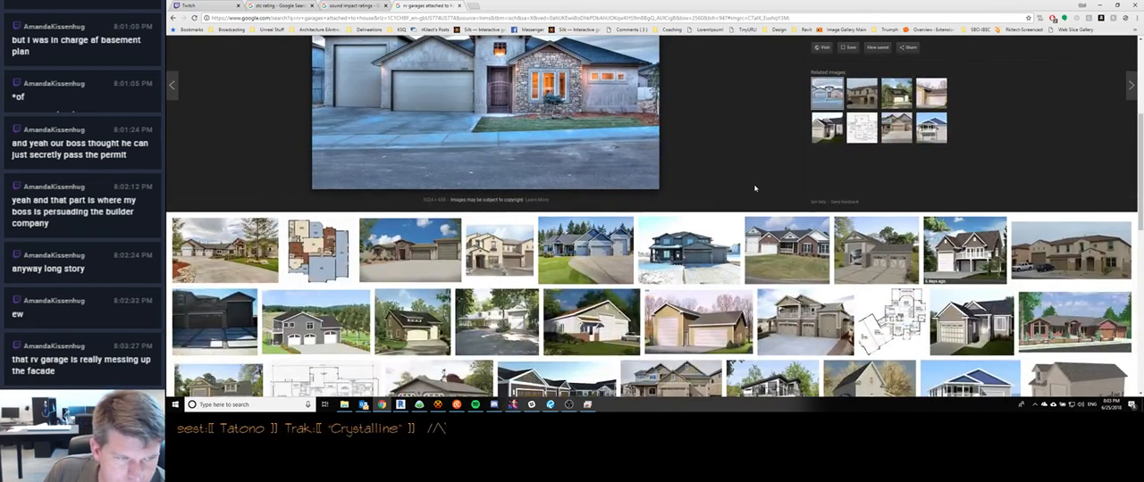
scroll(754, 188, "up", 4)
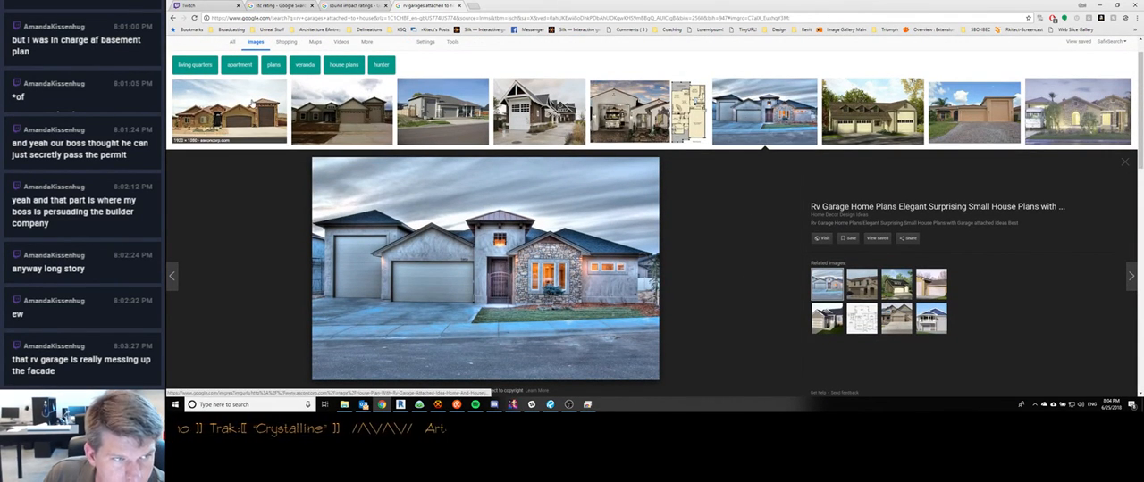
Compare the first two RV garage houses with the hip-roofed stucco house with the stone-clad front
left_click(253, 103)
left_click(342, 97)
left_click(764, 98)
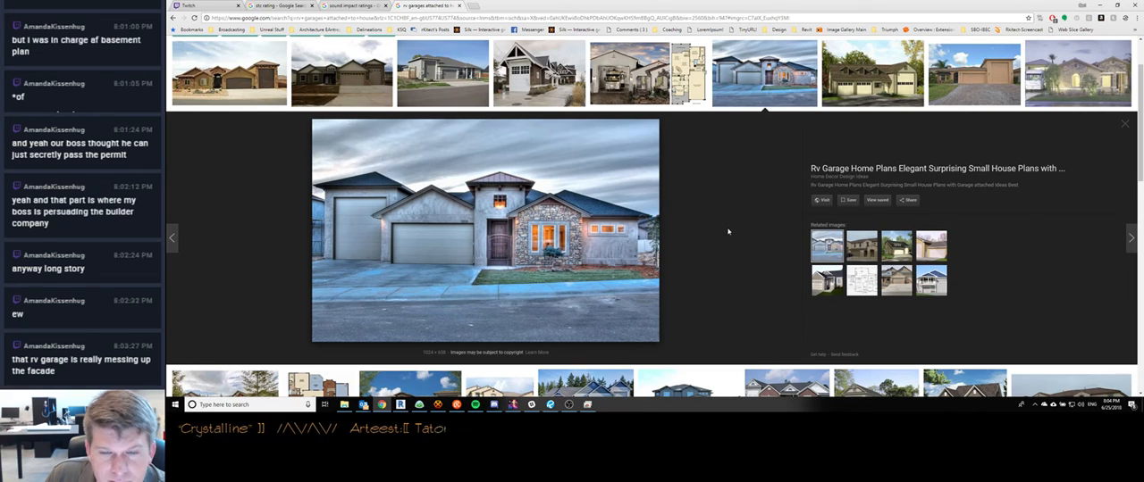
left_click(339, 79)
left_click(254, 80)
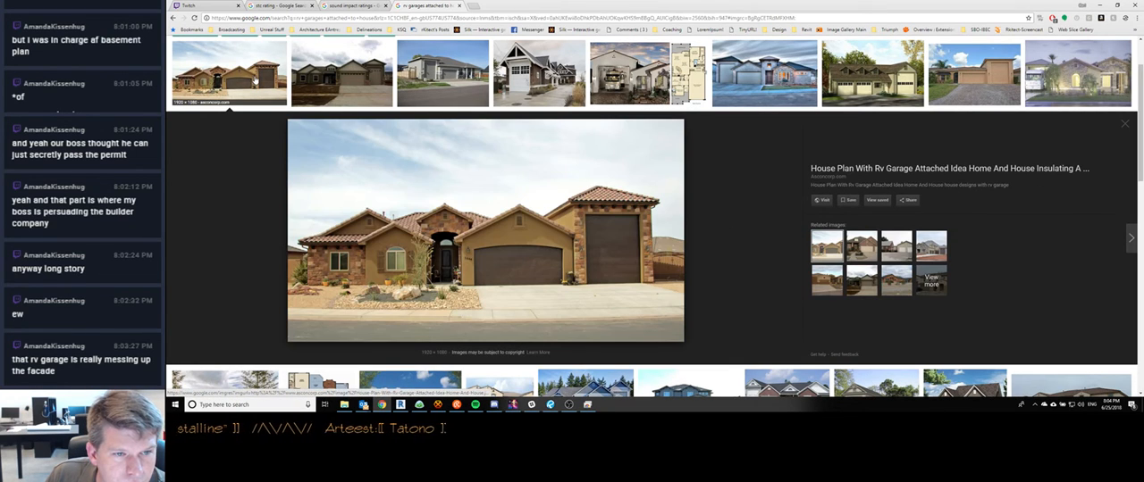
left_click(764, 84)
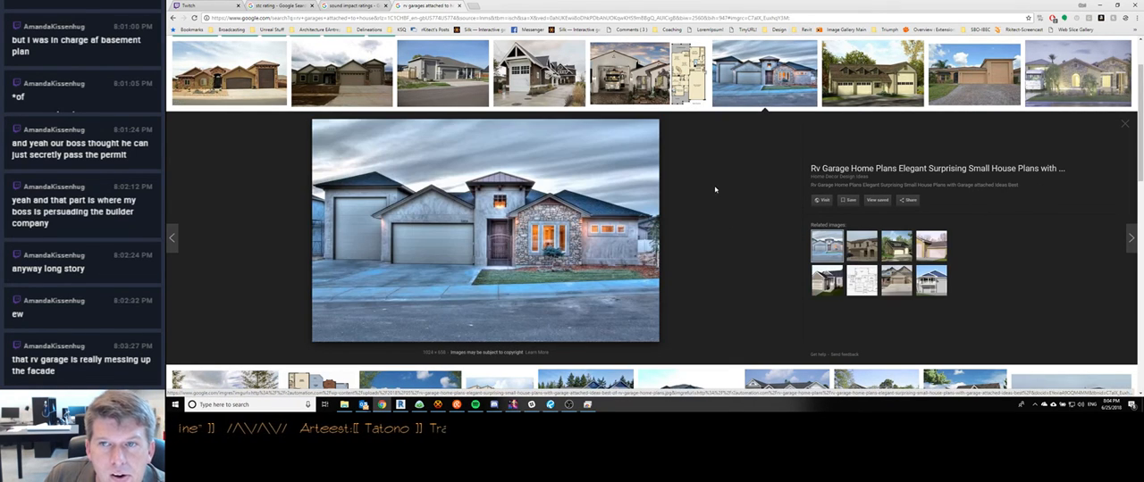
scroll(723, 187, "down", 3)
scroll(758, 149, "up", 3)
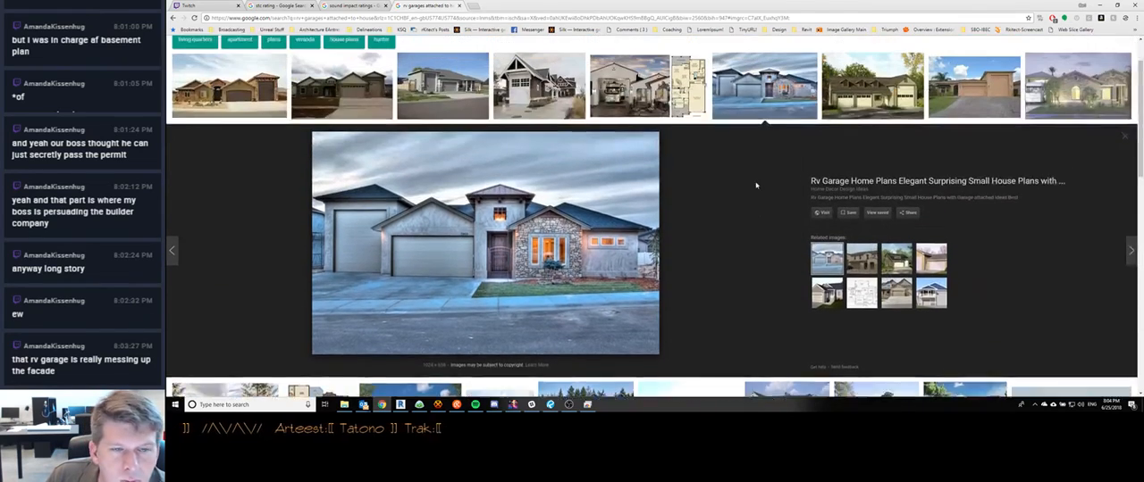
Preview the long garage building with three roof dormers and look over the thumbnails below it
left_click(872, 87)
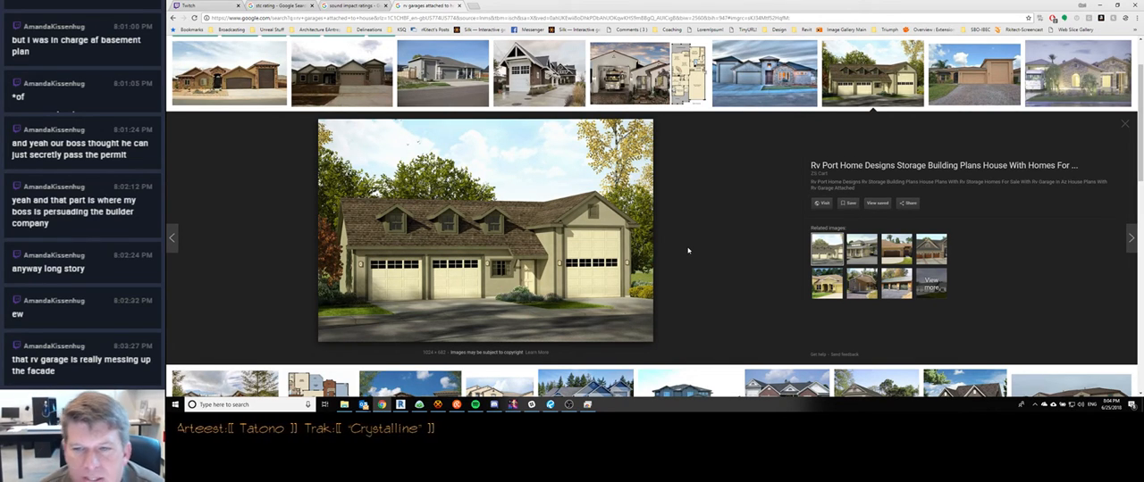
scroll(675, 250, "down", 2)
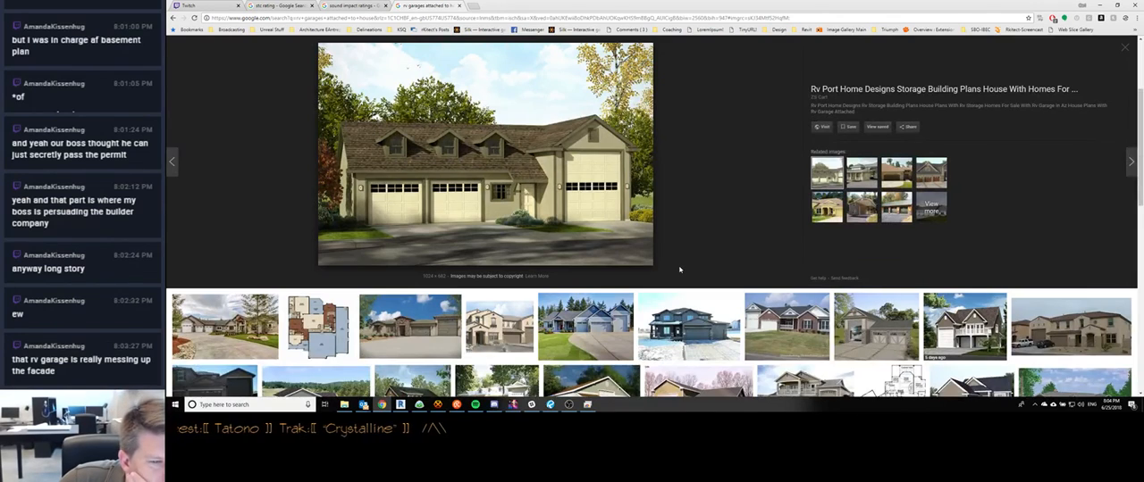
scroll(682, 268, "down", 2)
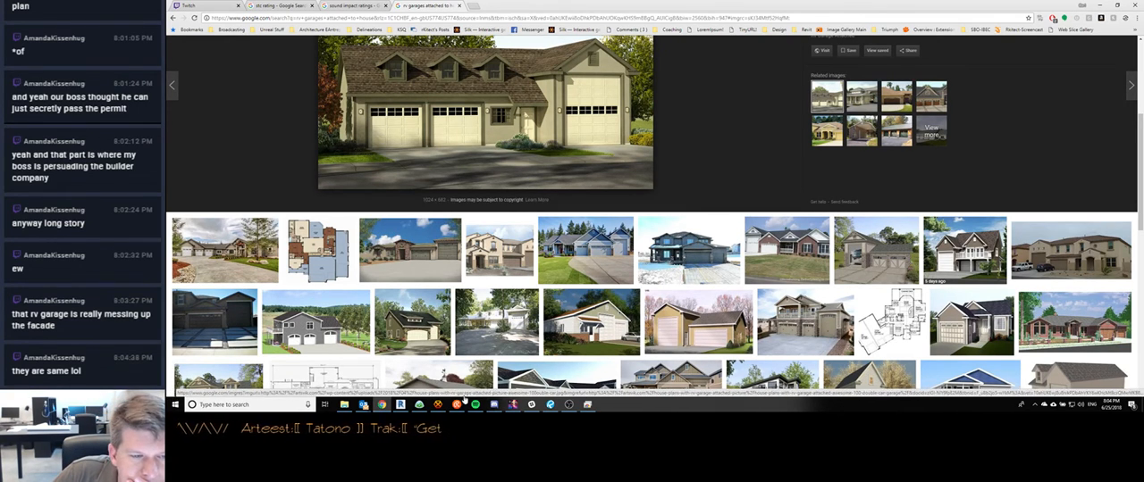
Check the stream chat for new messages, dismiss it, and preview the steep-gabled RV garage photo again
left_click(456, 405)
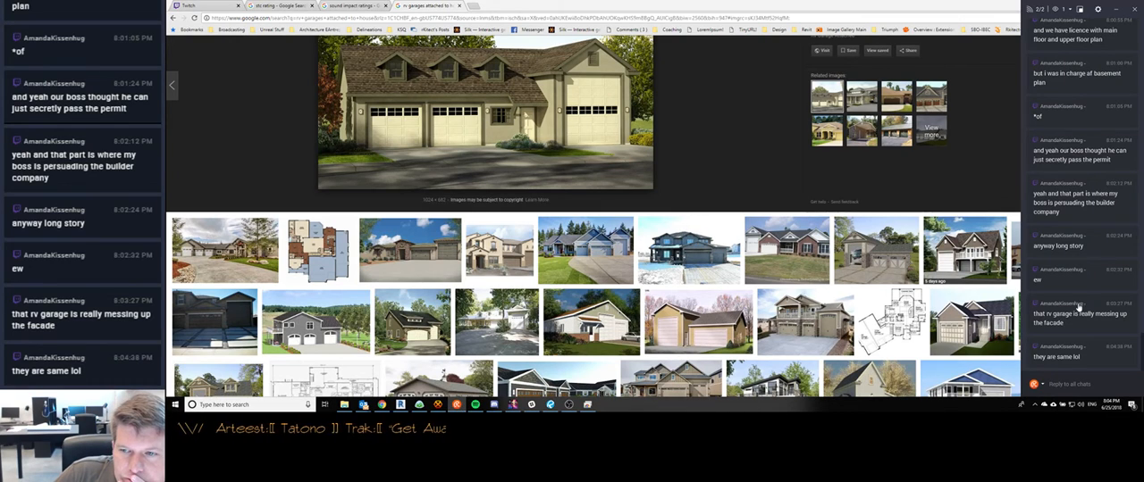
left_click(998, 195)
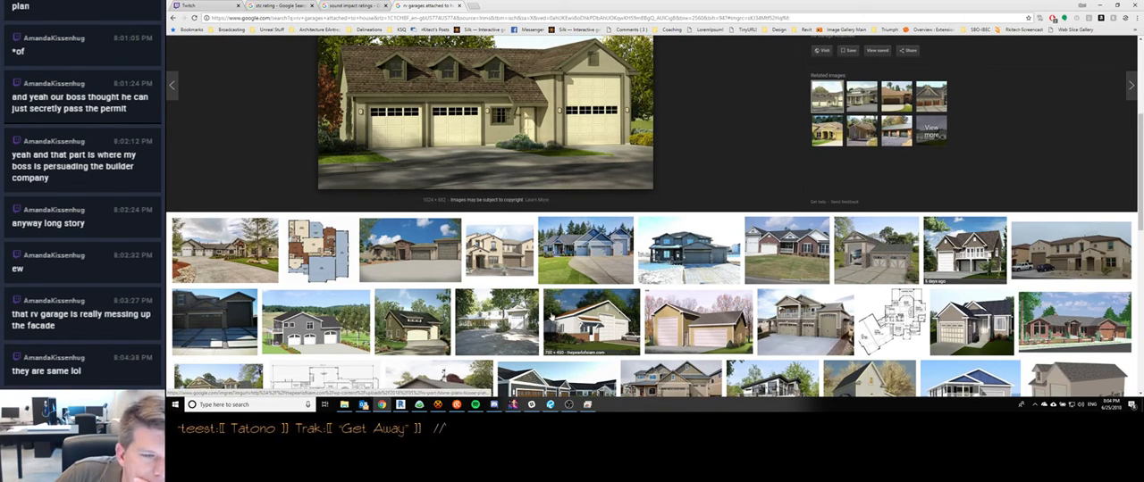
scroll(855, 347, "up", 3)
left_click(532, 152)
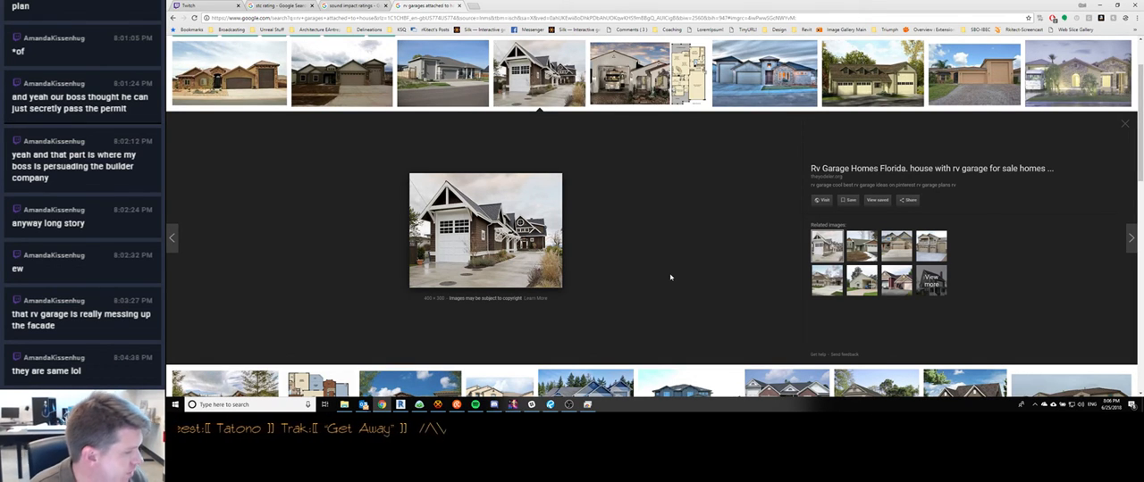
Open the Calculator and work out 15 divided by 2, multiplied by 11
key("super")
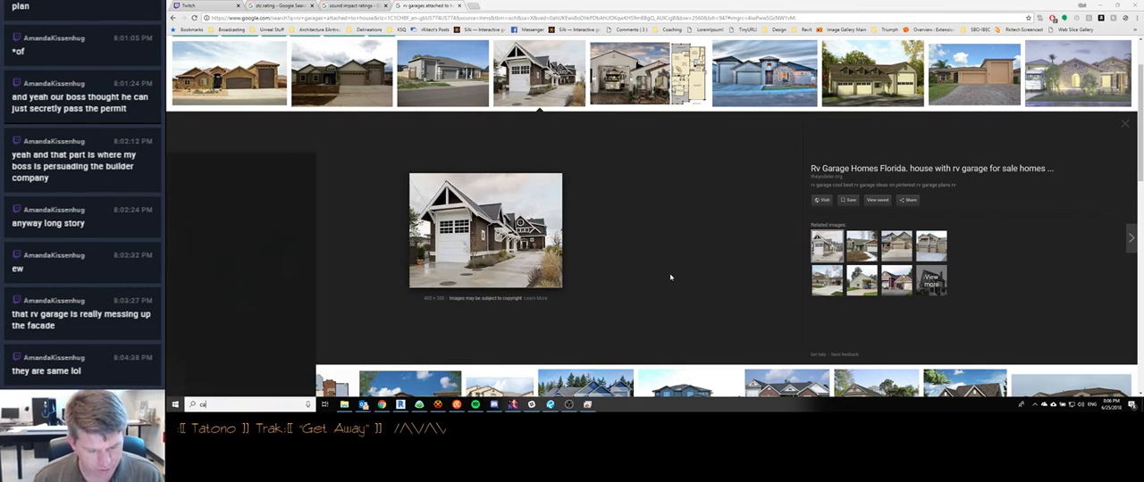
type("calc")
key("Return")
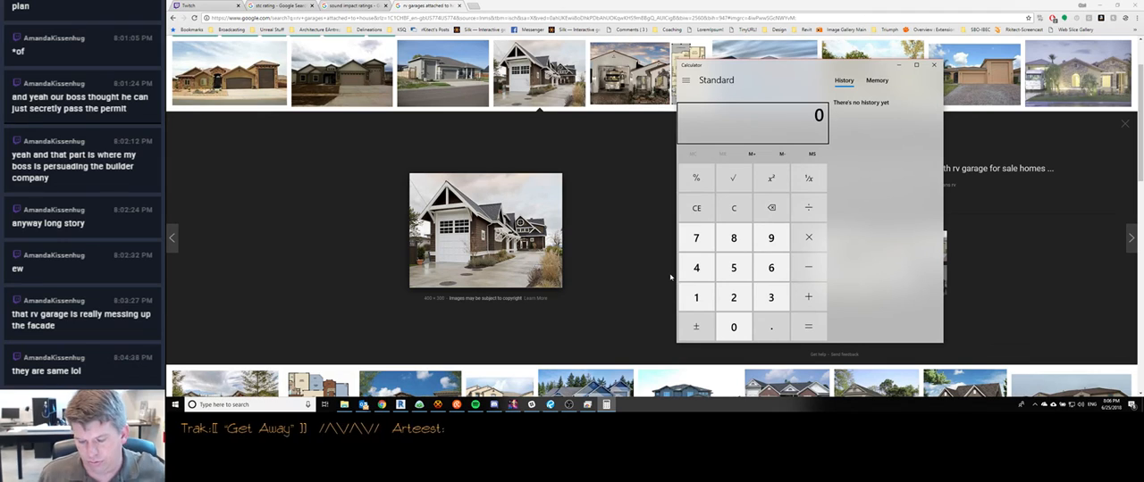
type("11")
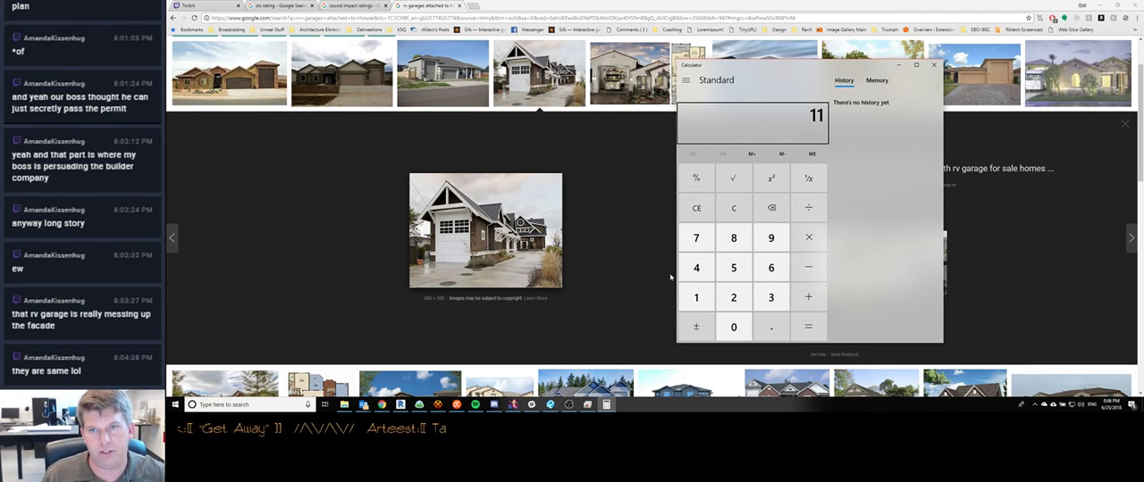
key("BackSpace")
key("BackSpace")
type("15")
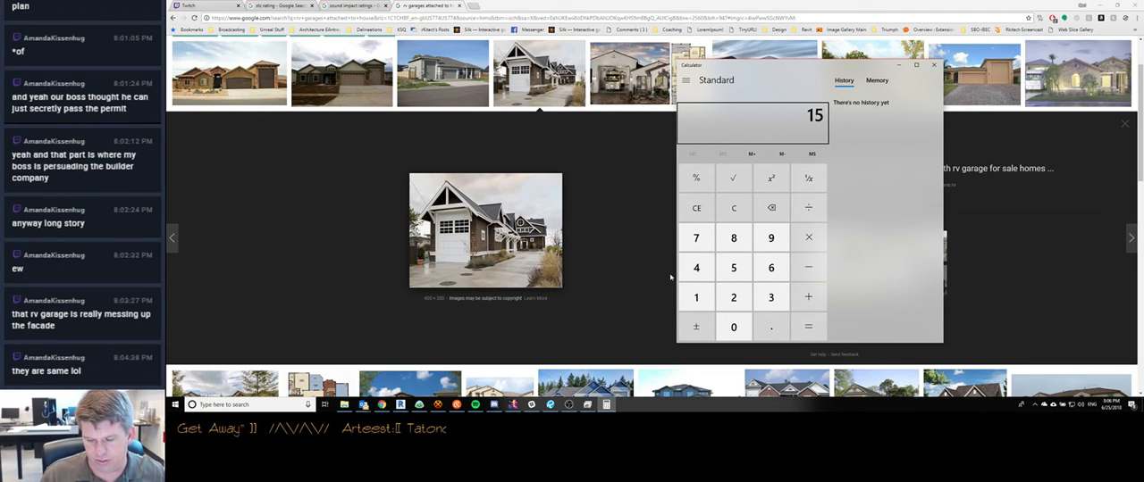
type("+2")
key("Return")
type("*11")
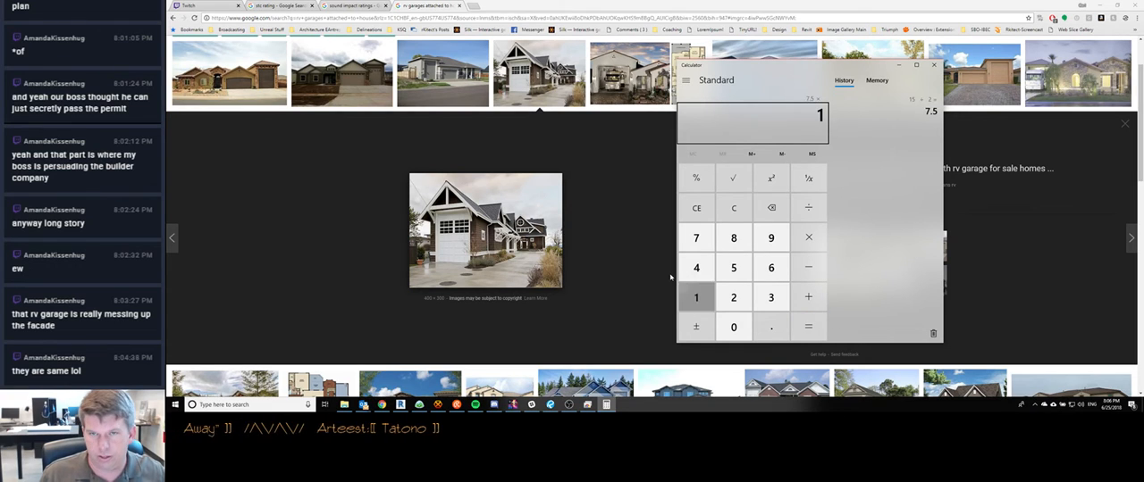
key("Return")
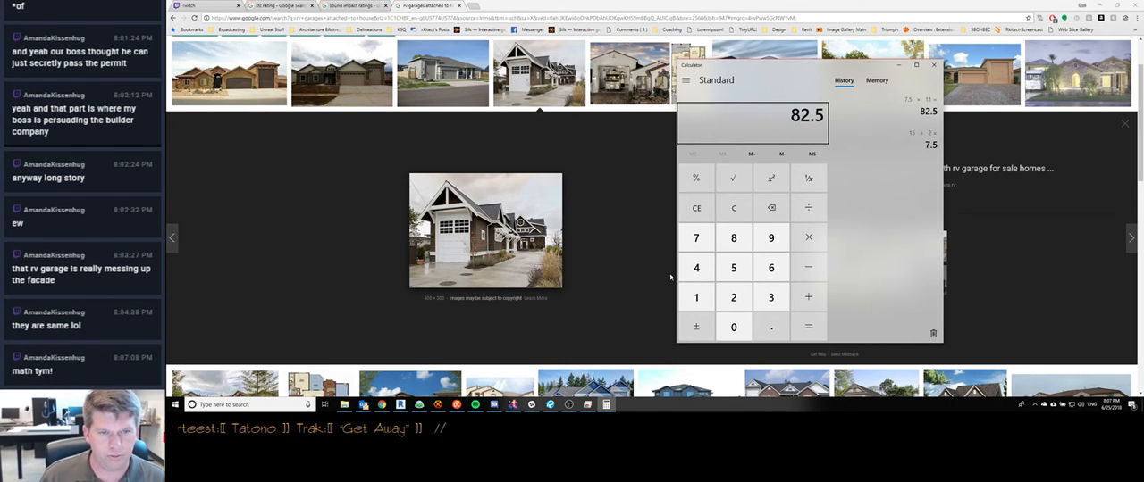
Calculate 35 divided by 2, multiplied by 4
type("35/2")
key("Return")
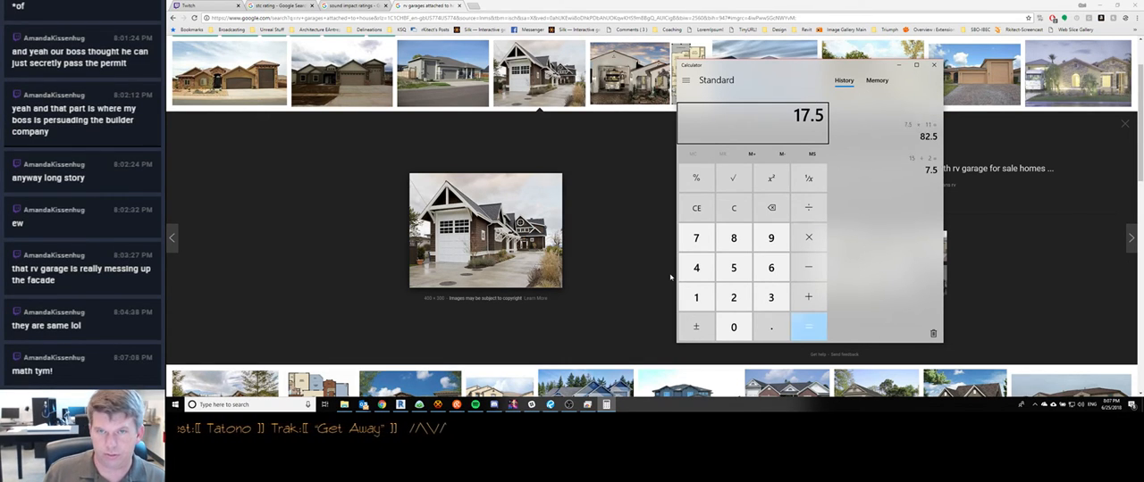
type("*4")
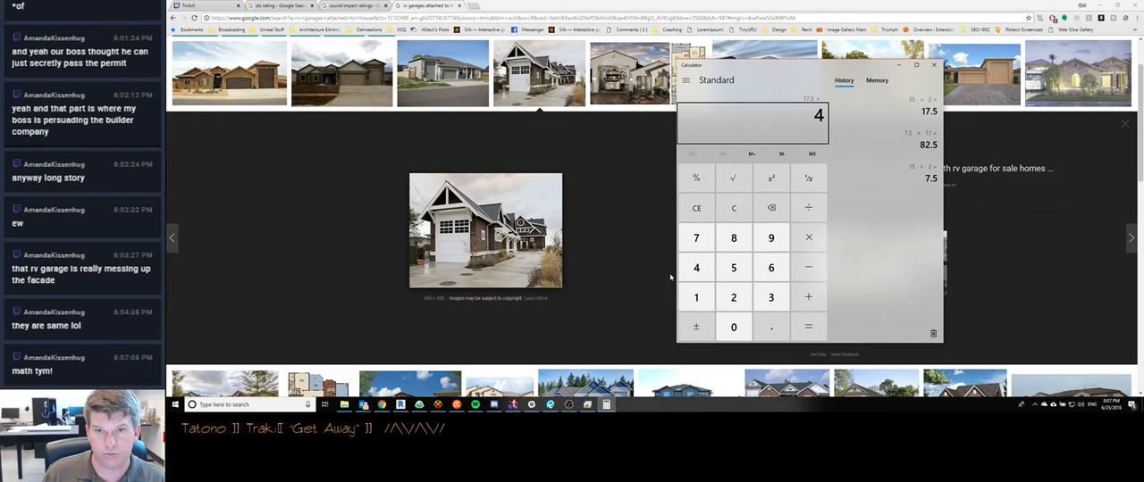
key("Return")
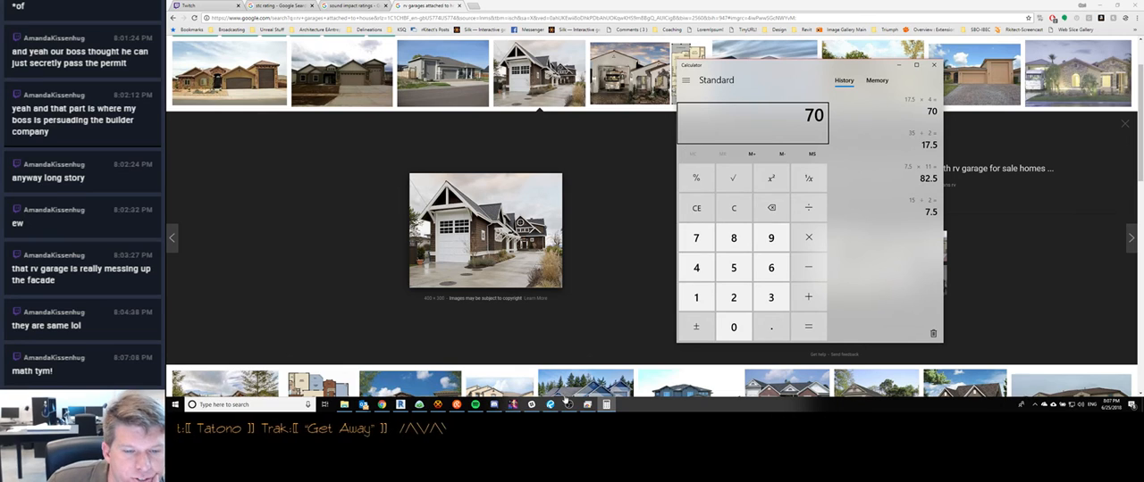
Switch to Revit with the A0.03 area plan sheet, check the stream chat for new messages, and dismiss the chat
left_click(401, 405)
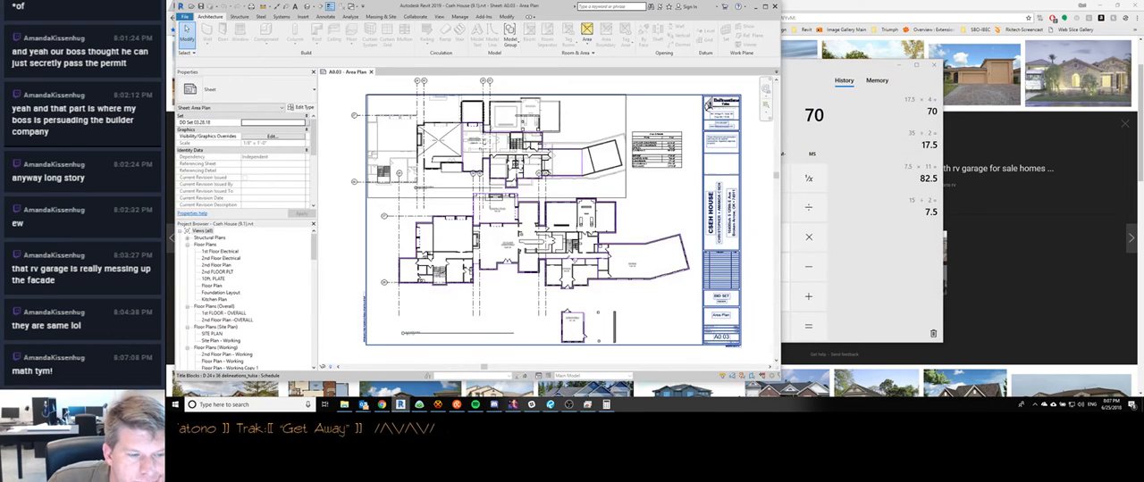
mouse_move(384, 406)
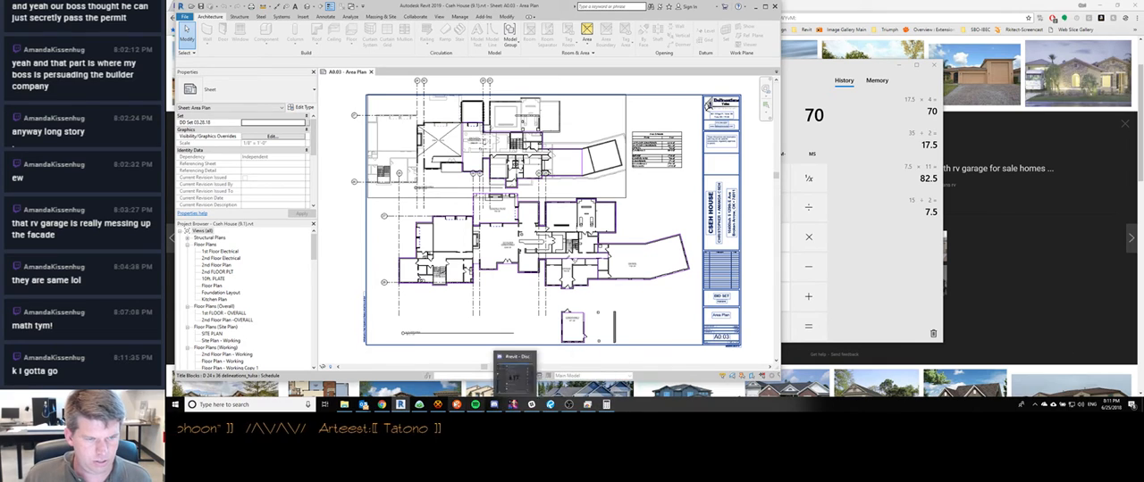
left_click(513, 377)
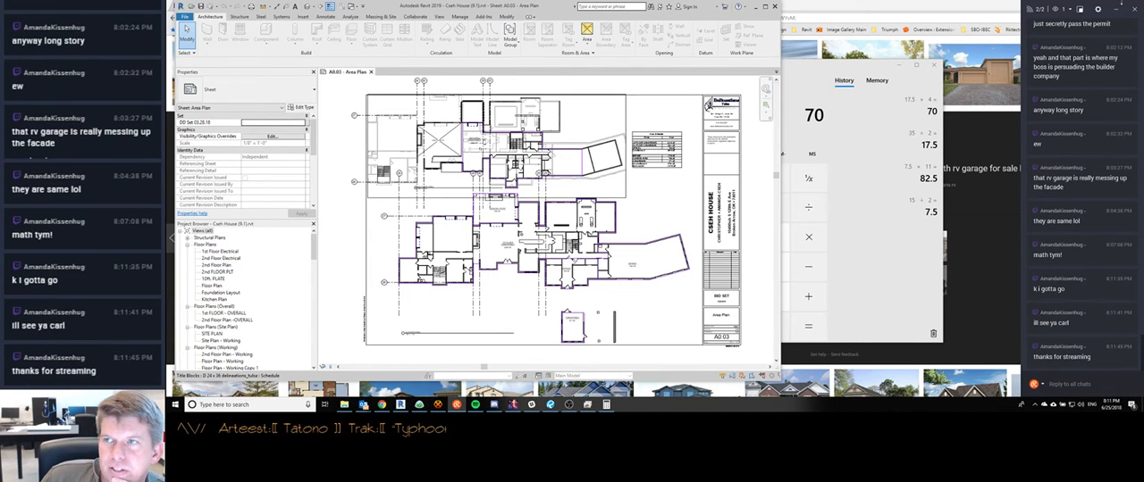
left_click(1118, 9)
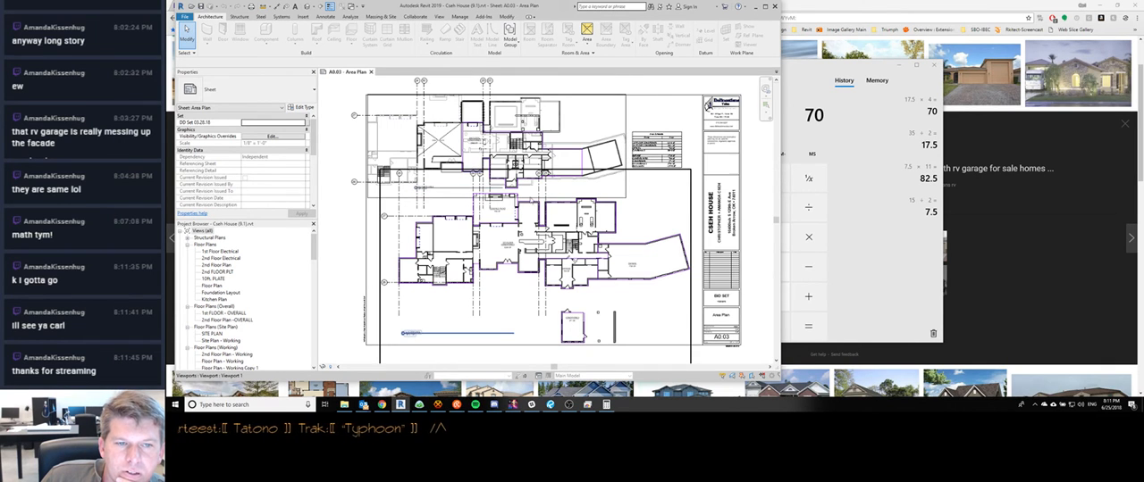
Examine the lower floor plan viewport on sheet A0.03, clear the selection, and minimize Revit
scroll(531, 259, "down", 2)
left_click(531, 265)
scroll(530, 265, "up", 5)
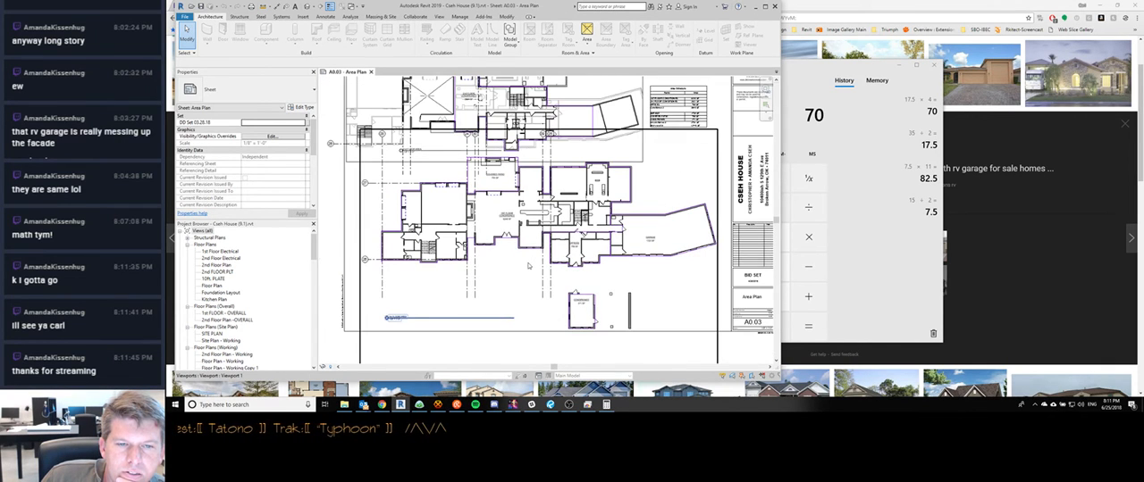
key("Escape")
left_click(755, 6)
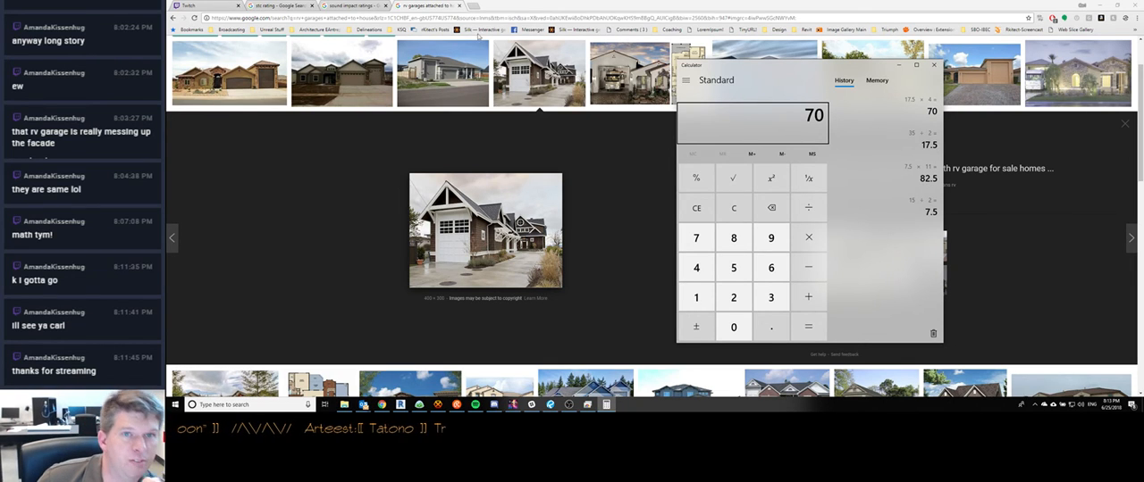
Close the RV garage, sound impact ratings and STC rating search pages, and minimize the browser to reveal the plan PDF
left_click(654, 5)
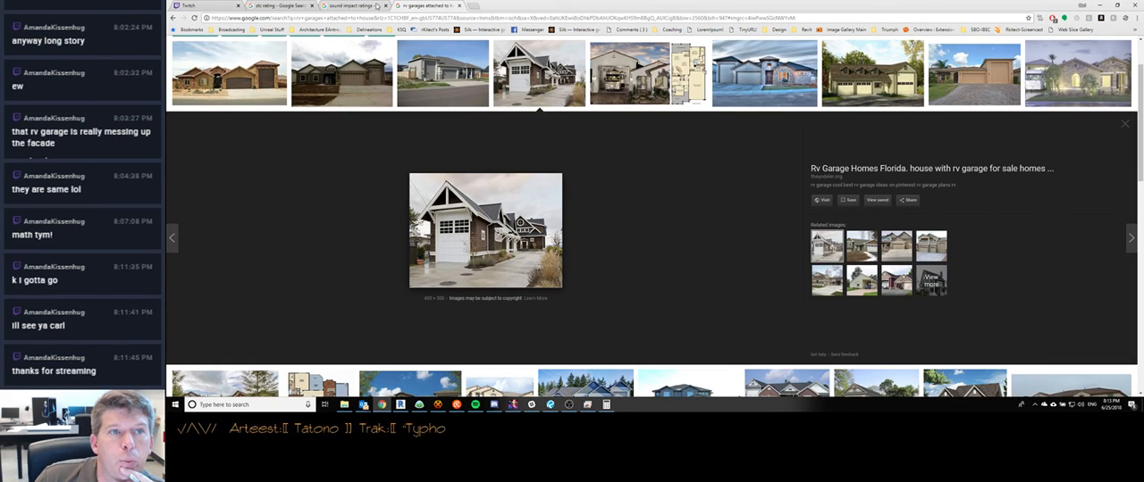
left_click(458, 6)
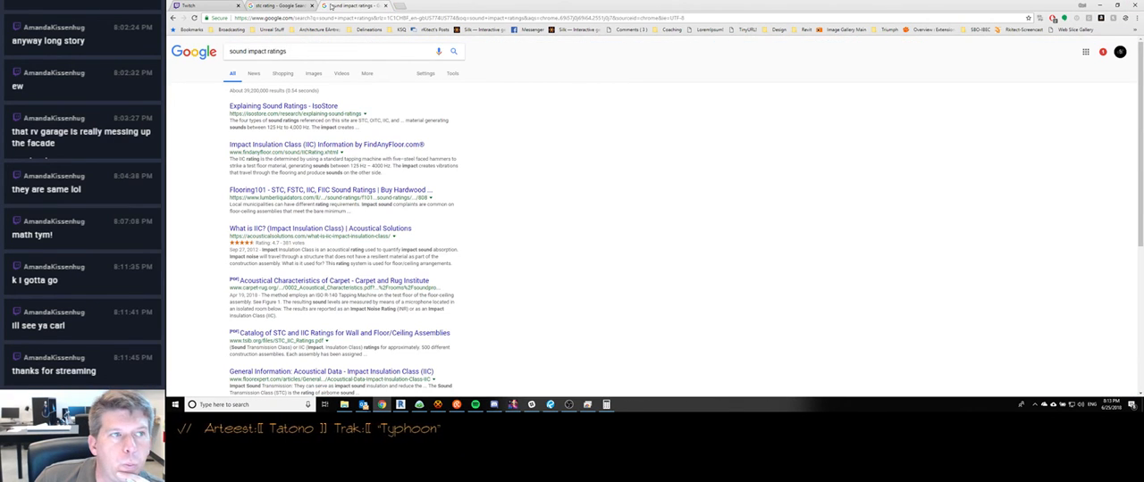
left_click(385, 6)
left_click(311, 5)
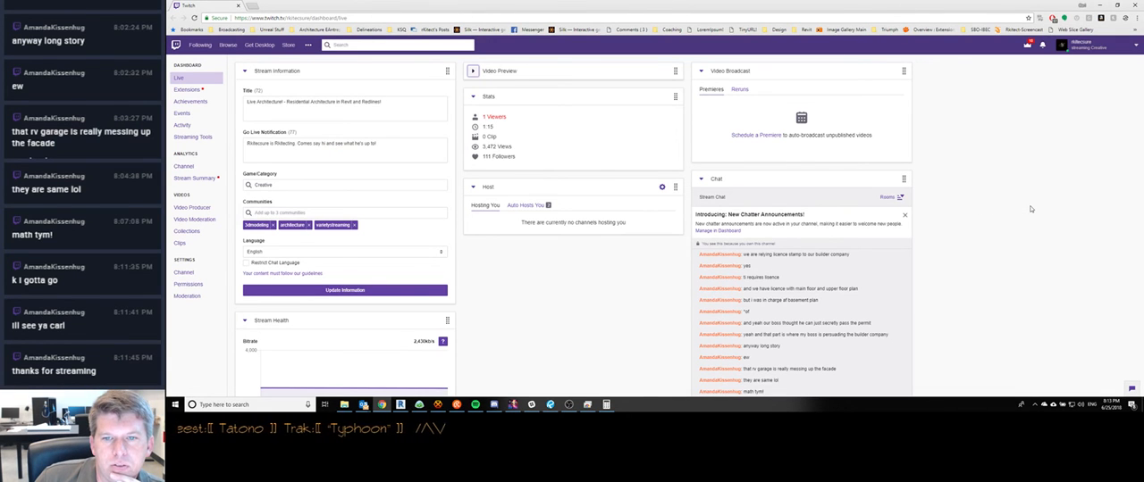
scroll(1032, 209, "down", 2)
scroll(1032, 209, "up", 2)
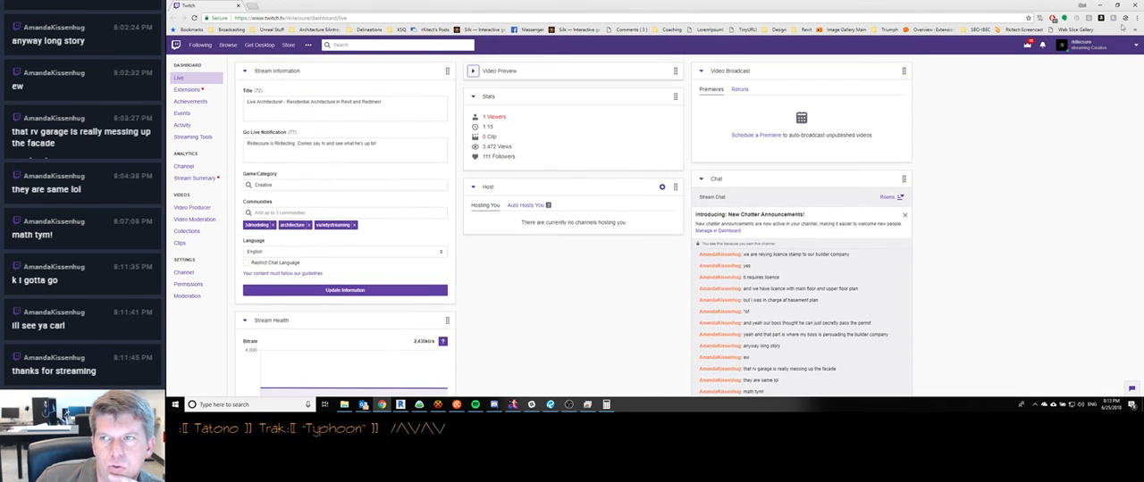
left_click(1102, 5)
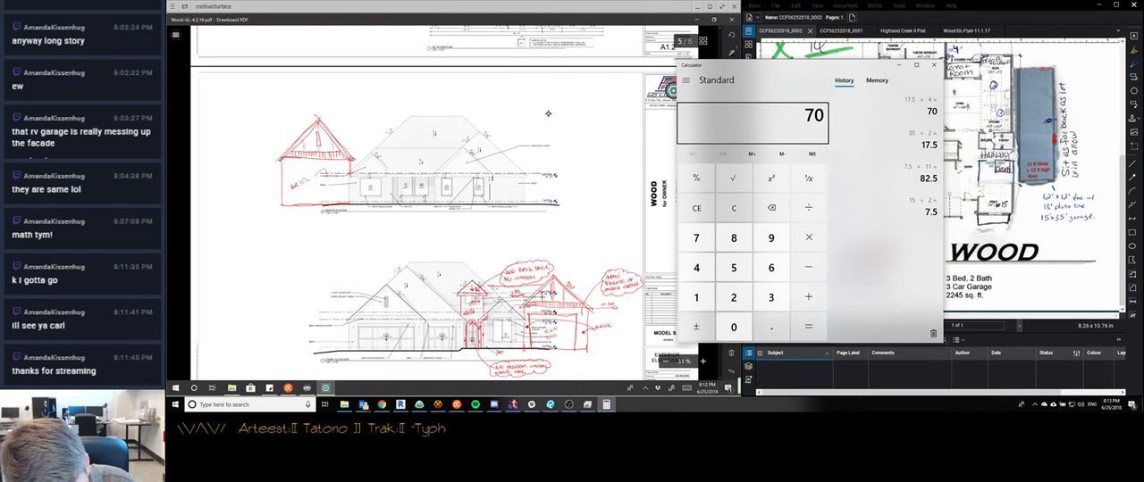
Extend the garage's brick note with an arrow and add roof height and pitch markups on the upper A2.1 elevation
left_click_drag(290, 174, 286, 192)
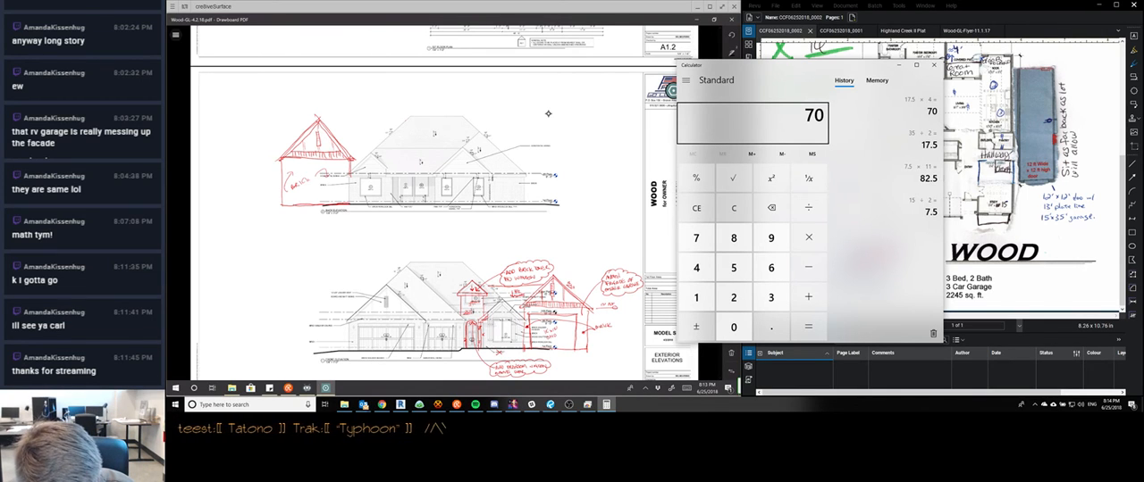
scroll(547, 114, "down", 1)
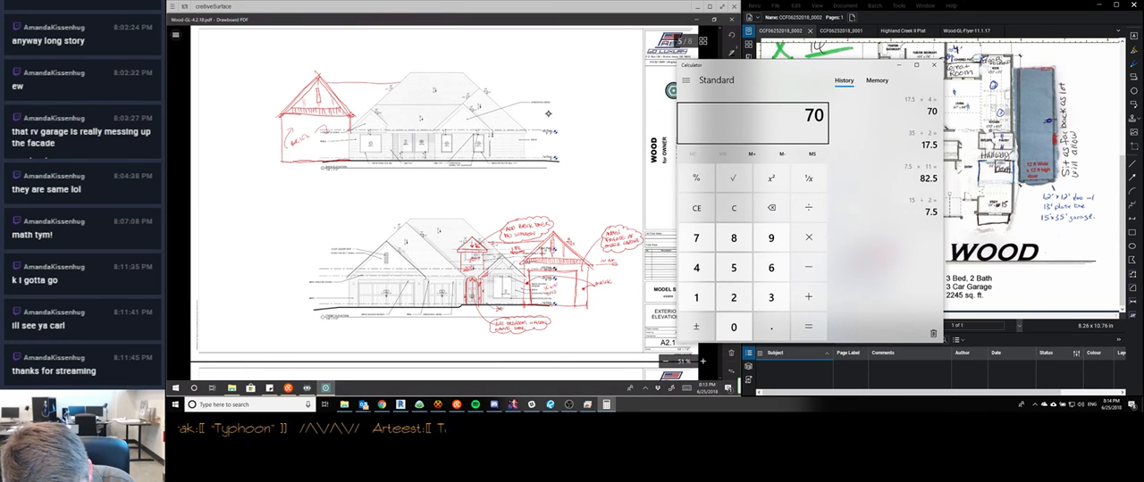
left_click_drag(360, 91, 360, 114)
left_click_drag(357, 109, 364, 110)
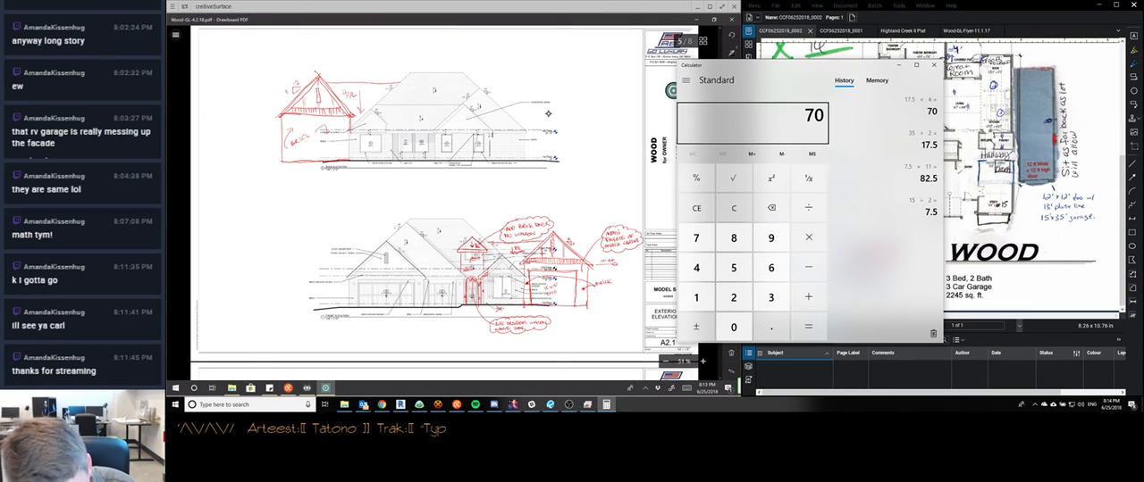
Bring the right elevation on sheet A2.2 into close view
scroll(548, 114, "down", 5)
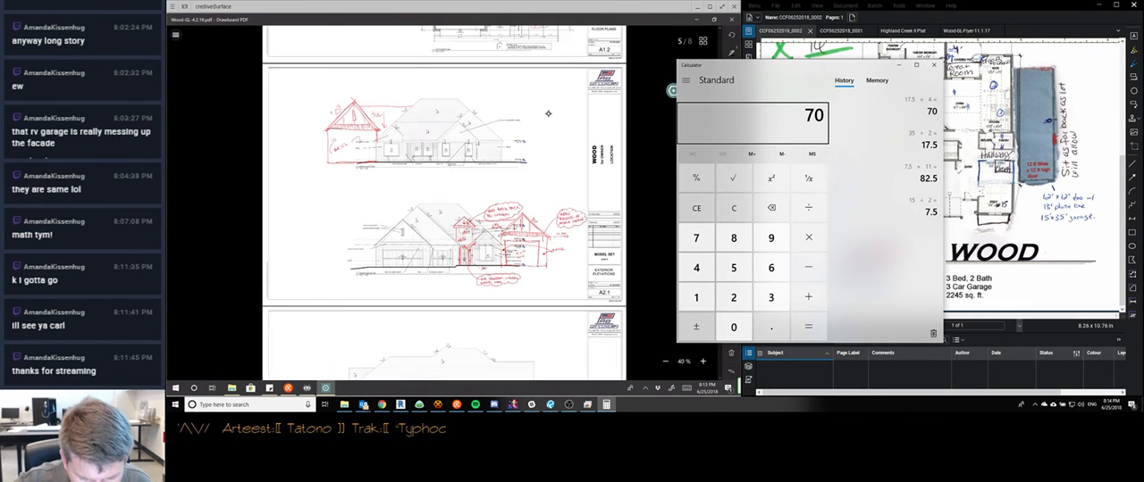
scroll(549, 113, "up", 5)
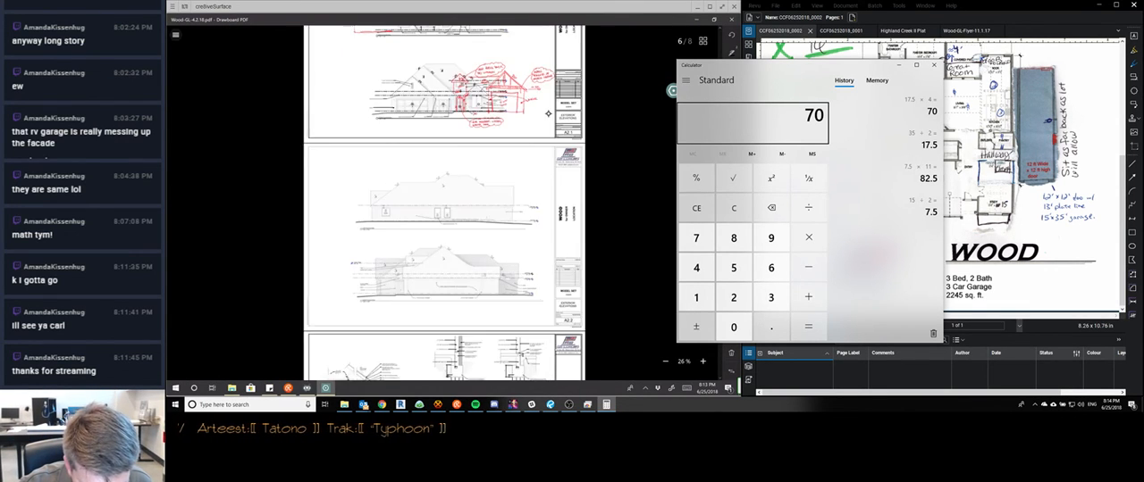
scroll(549, 114, "down", 1)
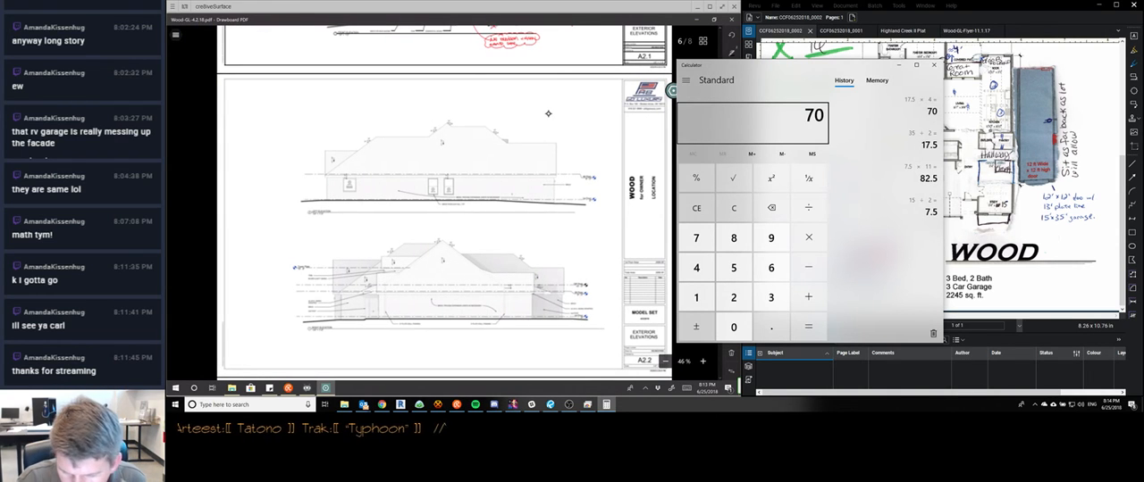
scroll(548, 113, "up", 4)
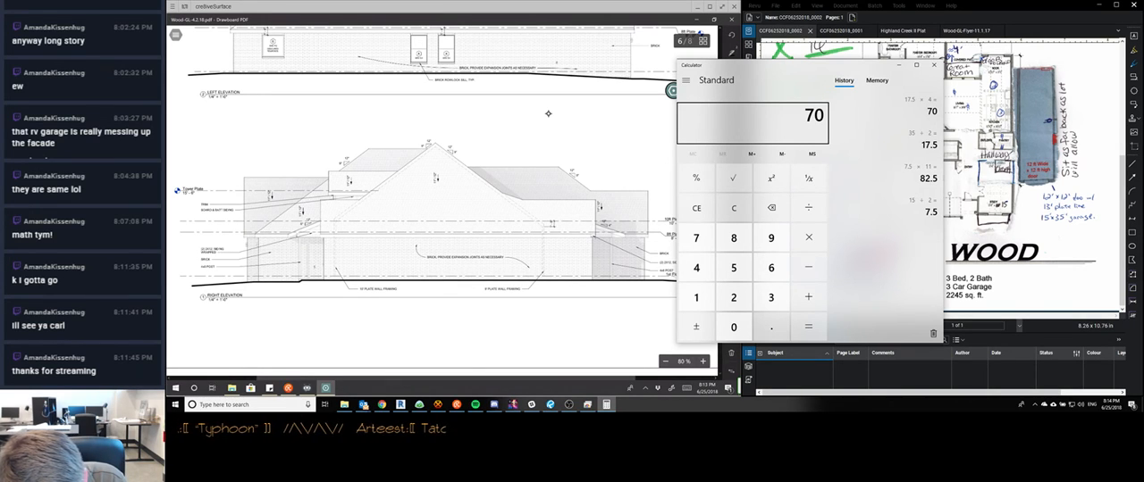
left_click_drag(360, 210, 593, 209)
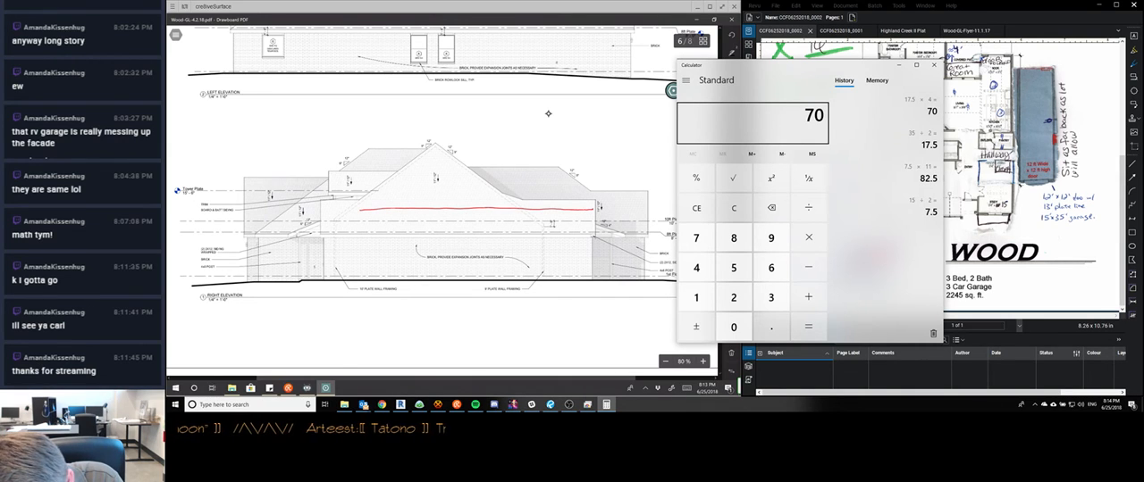
left_click(536, 209)
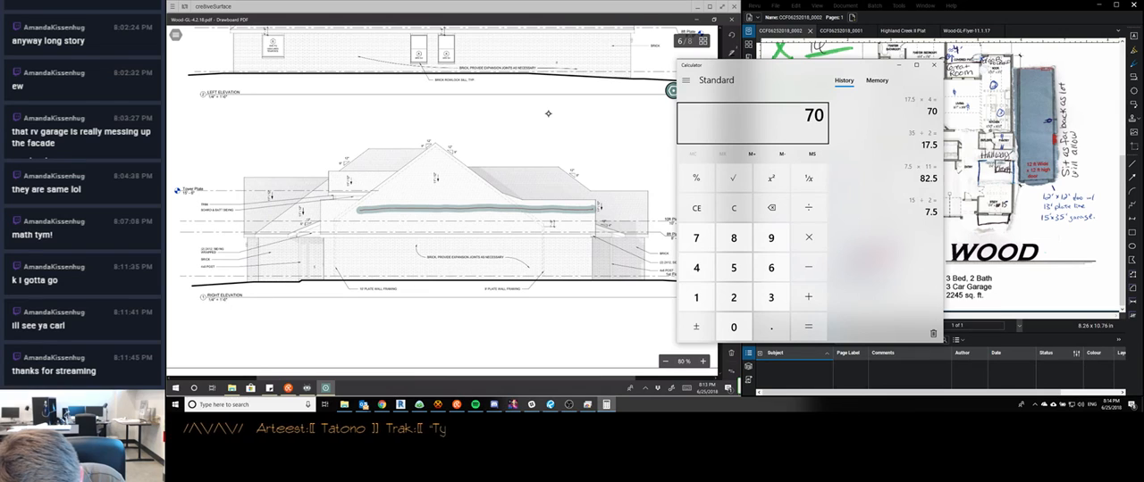
key("Delete")
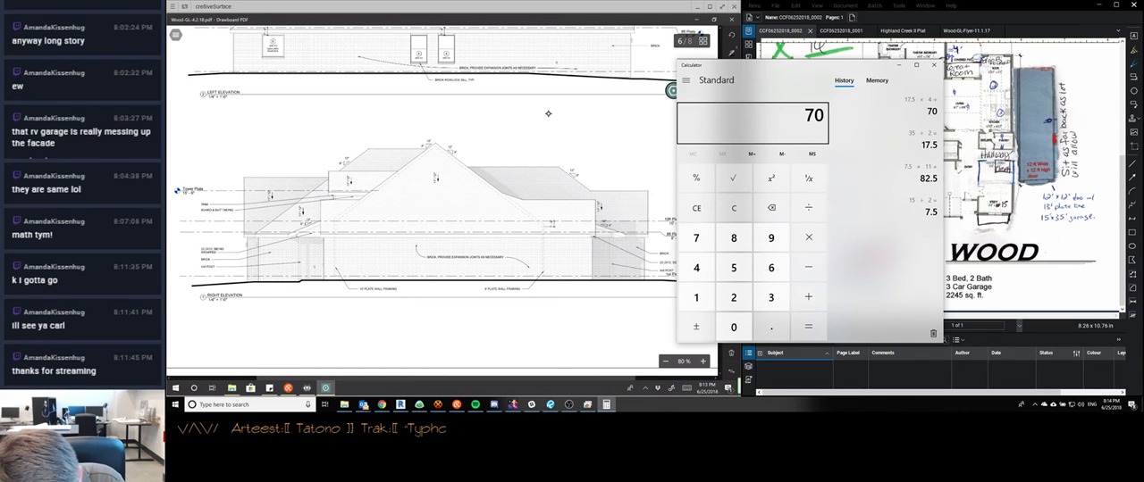
Sketch the side garage addition's roof outline and both side walls in red over the right elevation on sheet A2.2
left_click_drag(353, 209, 577, 209)
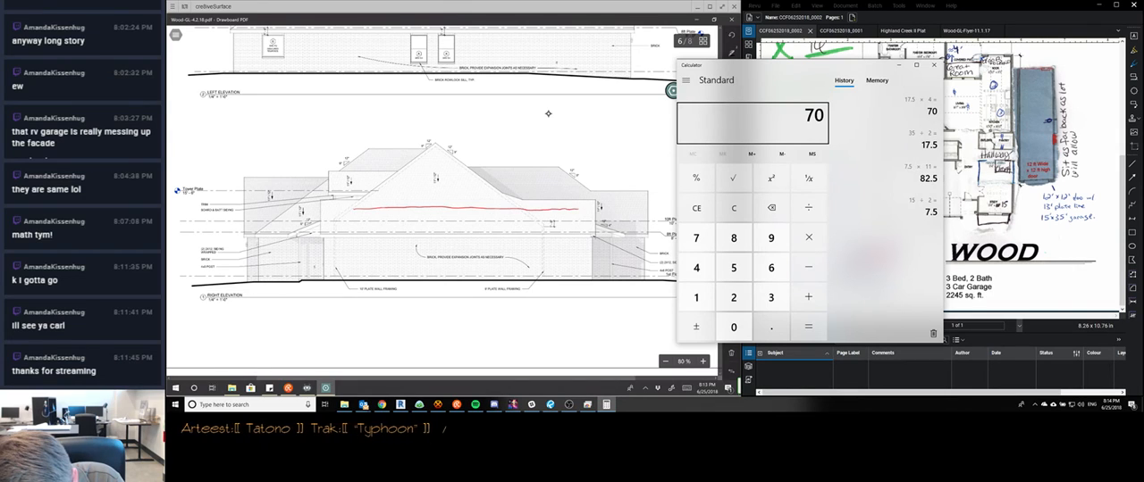
left_click_drag(577, 178, 577, 211)
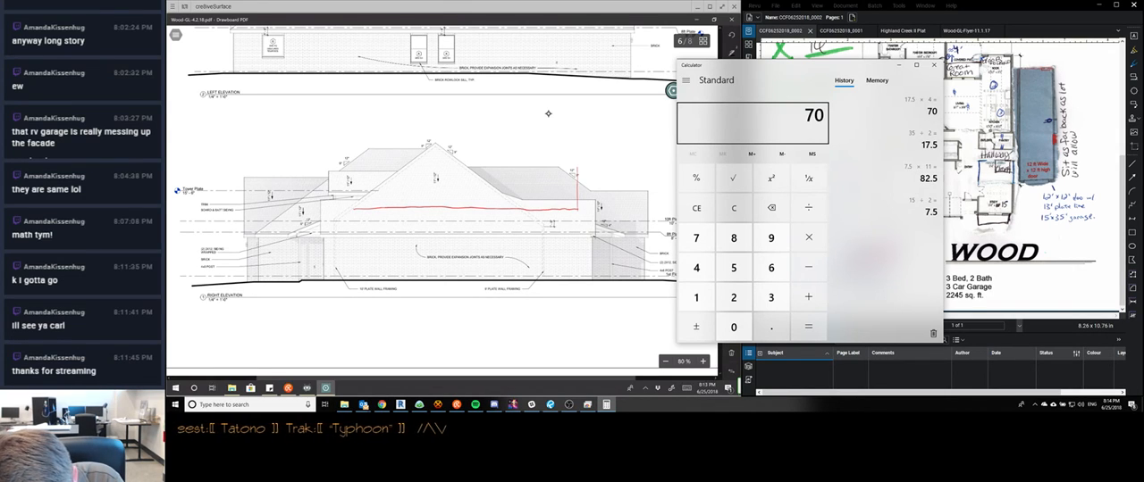
mouse_move(577, 159)
left_mouse_down()
mouse_move(354, 157)
mouse_move(358, 243)
left_mouse_up()
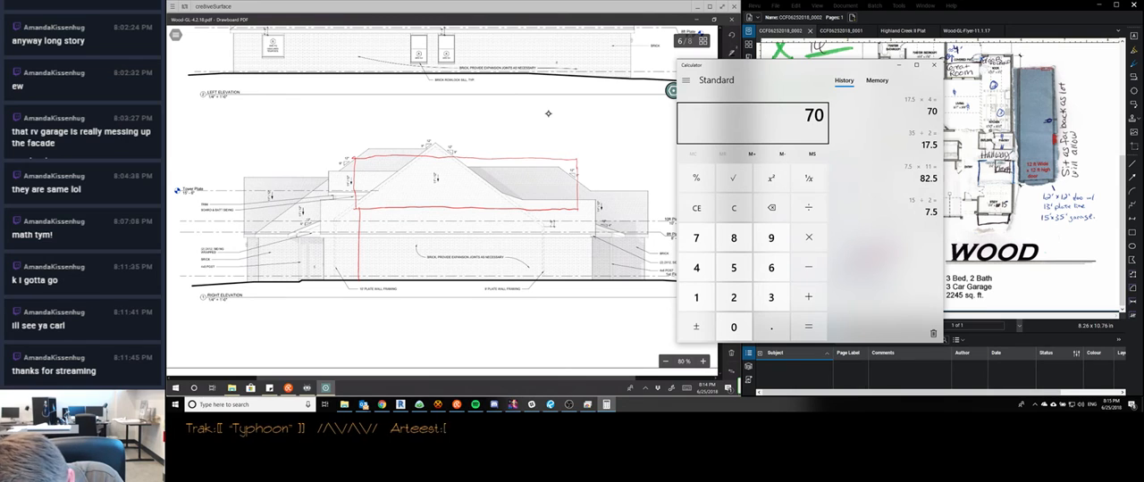
left_click_drag(571, 214, 572, 275)
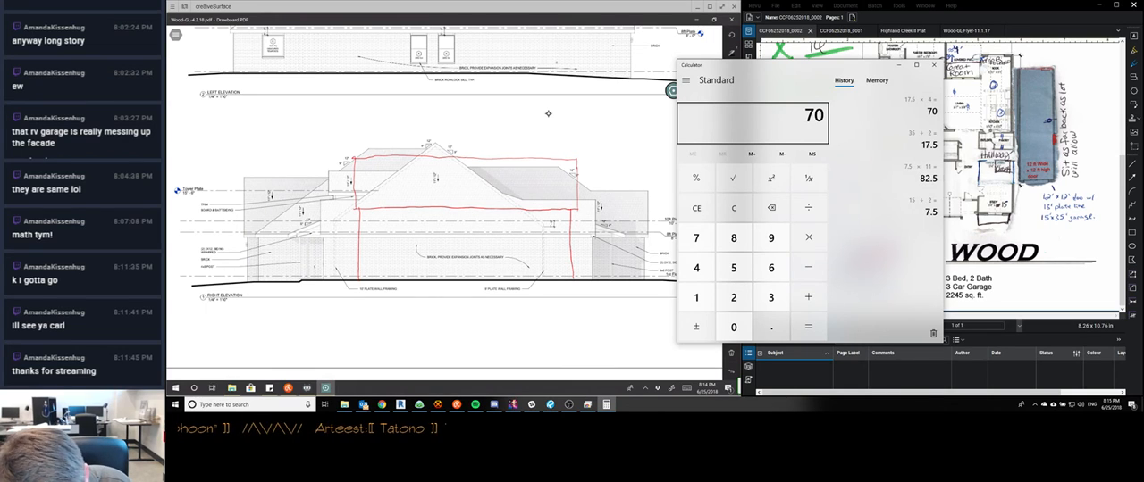
Try three small gabled dormers across the garage addition's roof on the right elevation
mouse_move(405, 181)
left_mouse_down()
mouse_move(417, 164)
mouse_move(433, 183)
mouse_move(467, 163)
mouse_move(487, 178)
mouse_move(520, 161)
left_mouse_up()
left_click_drag(521, 161, 533, 175)
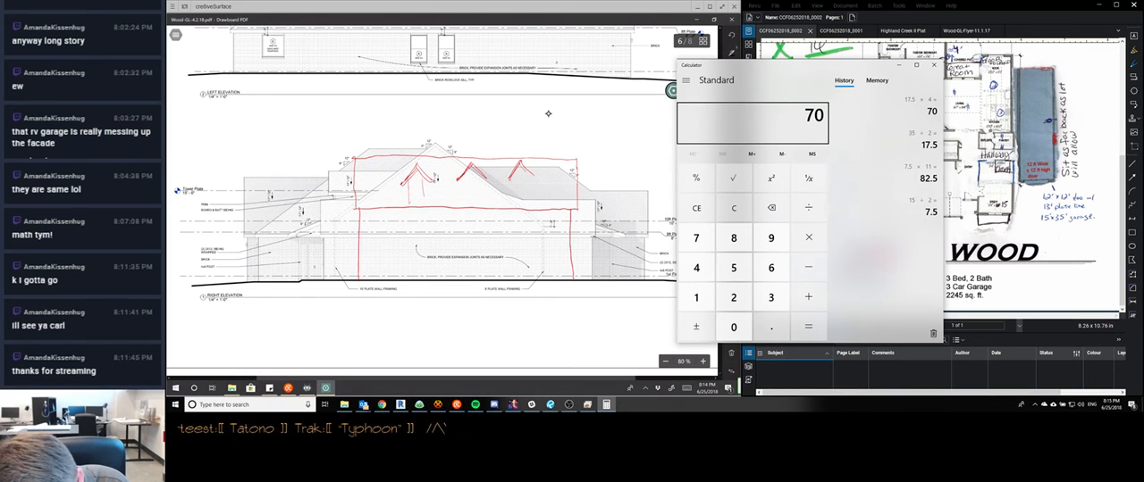
mouse_move(461, 178)
left_mouse_down()
mouse_move(461, 205)
mouse_move(480, 201)
left_mouse_up()
mouse_move(514, 173)
left_mouse_down()
mouse_move(514, 200)
mouse_move(527, 205)
left_mouse_up()
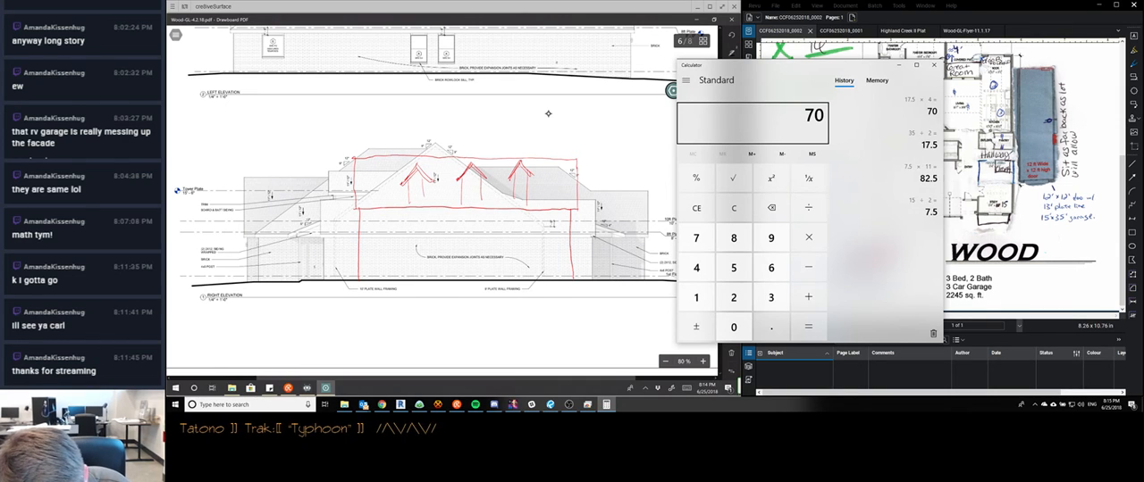
mouse_move(417, 167)
left_mouse_down()
mouse_move(425, 190)
mouse_move(471, 170)
mouse_move(482, 189)
mouse_move(527, 188)
left_mouse_up()
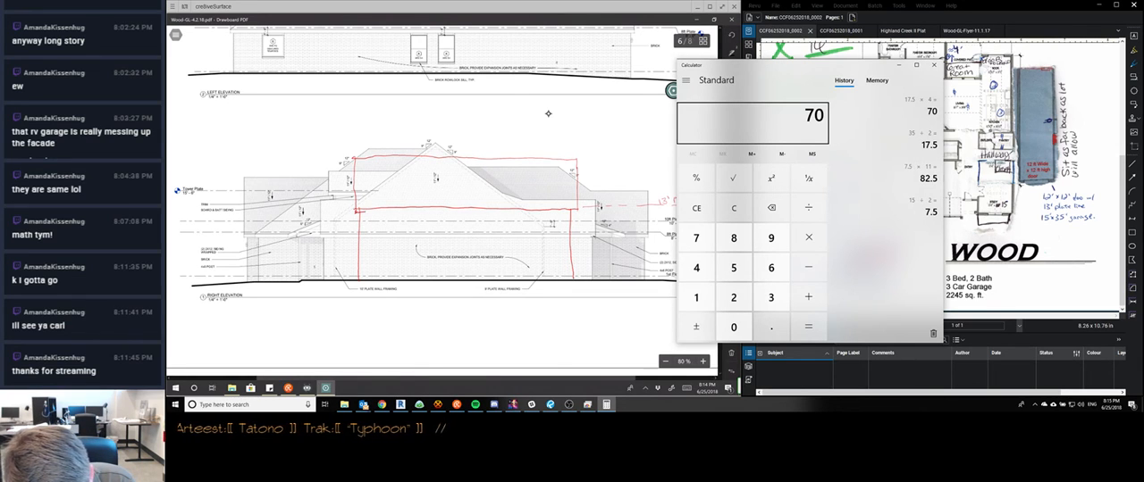
Draw a second line along the eave of the garage addition's roof to form a fascia band
left_click_drag(355, 211, 577, 211)
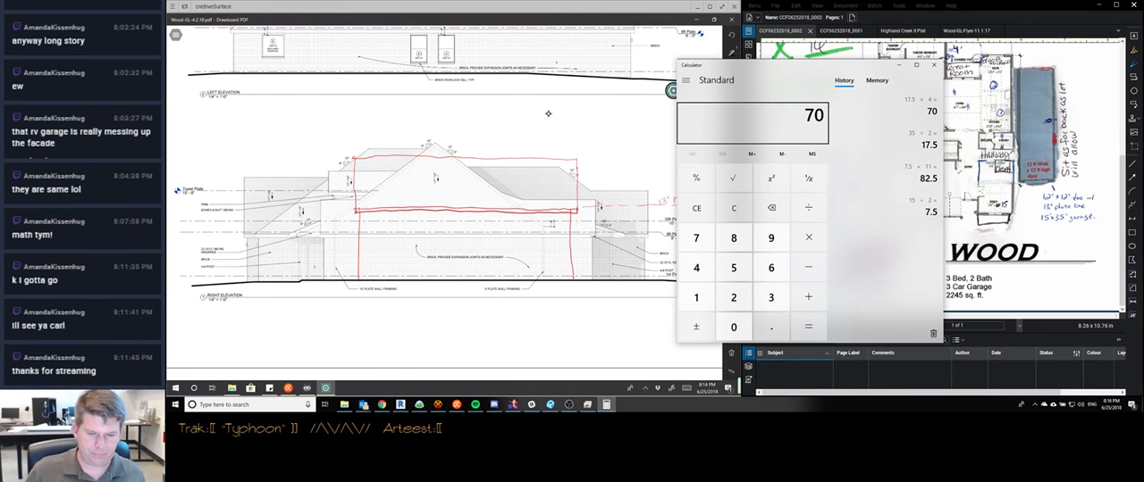
Look over the completed right elevation, the detail sheet after A2.2 and the earlier marked-up sheets
scroll(547, 114, "down", 3)
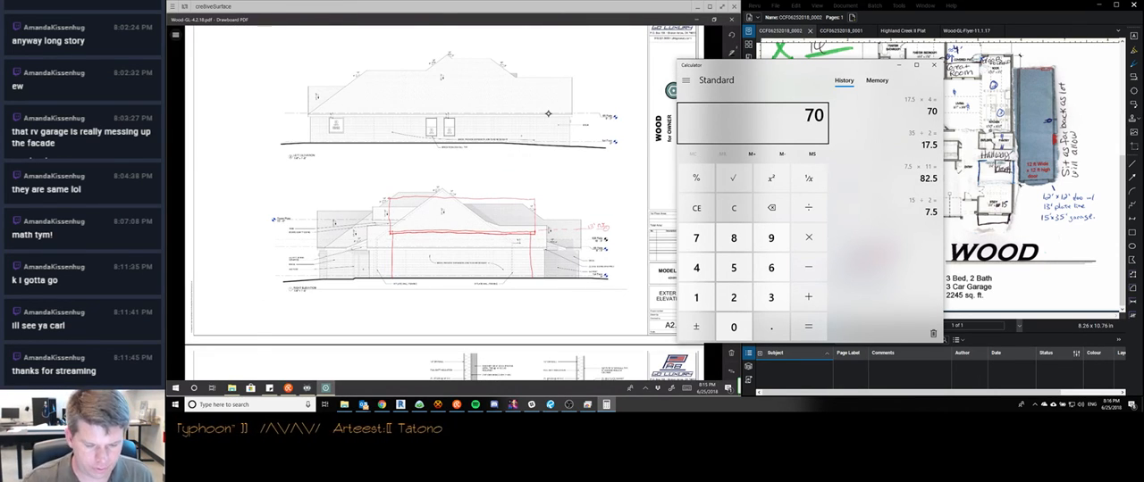
scroll(548, 113, "down", 3)
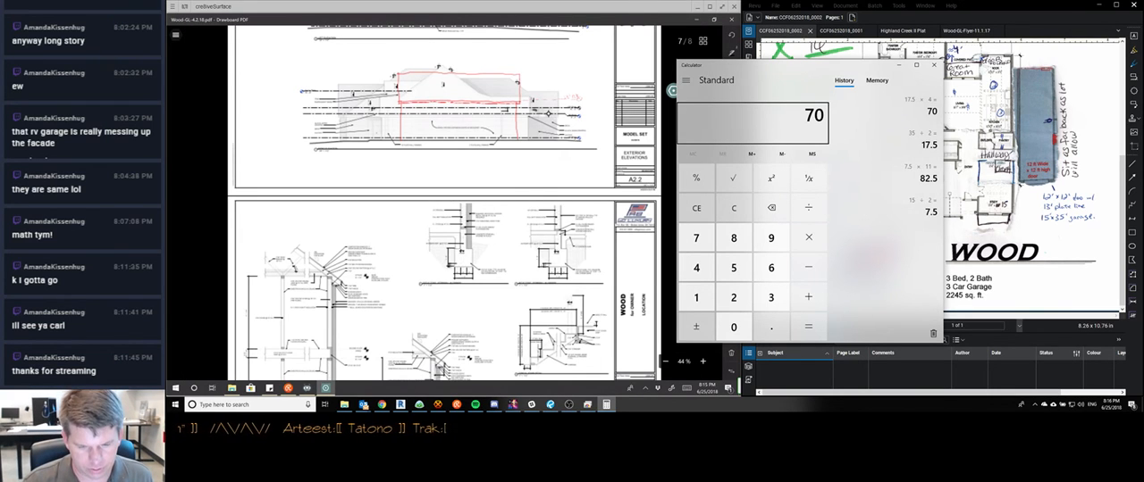
scroll(548, 113, "down", 5)
scroll(547, 114, "up", 5)
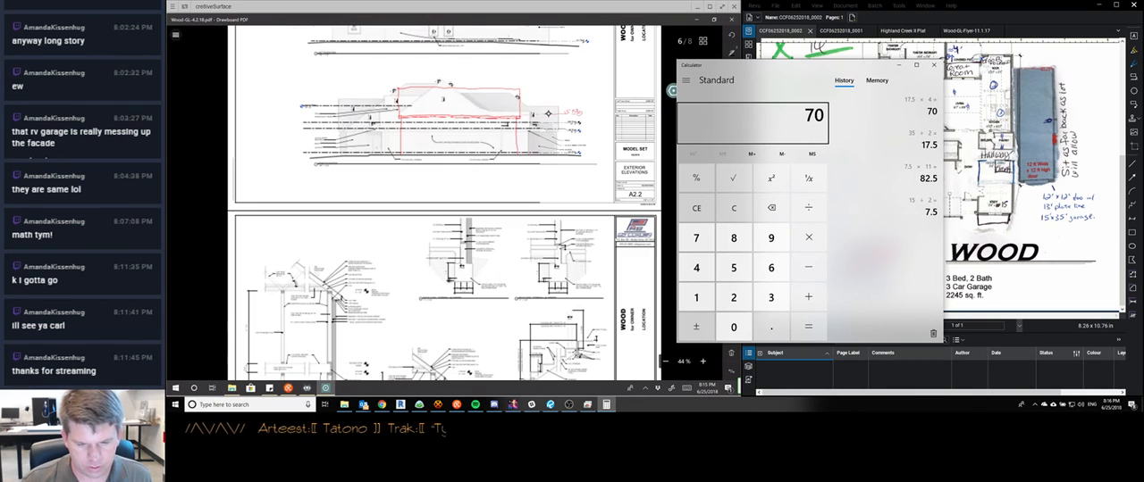
scroll(547, 114, "down", 3)
scroll(547, 113, "up", 5)
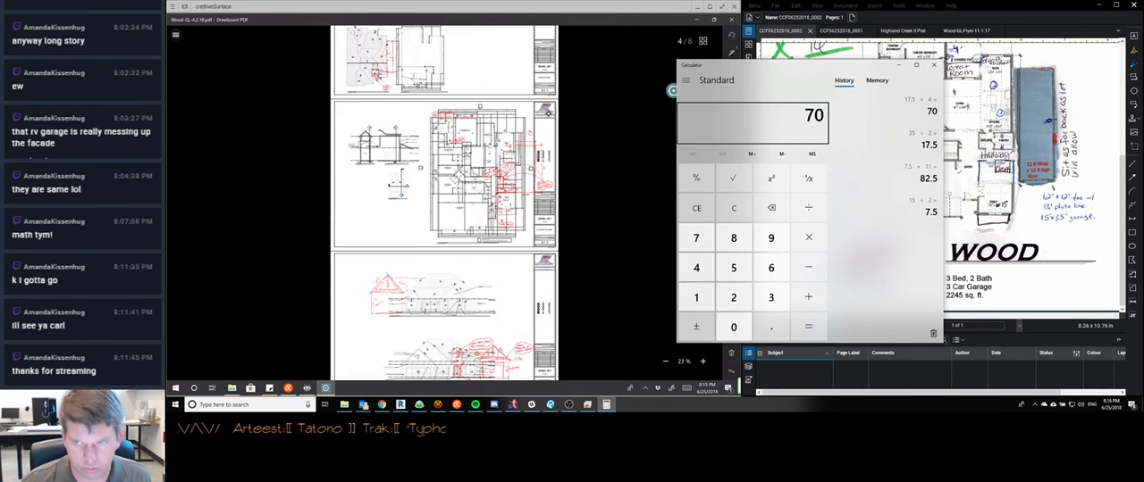
Examine the redlines around the pantry, hall, office and porch on floor plan sheet A1.2 and return to the cover sheet
scroll(447, 212, "up", 5)
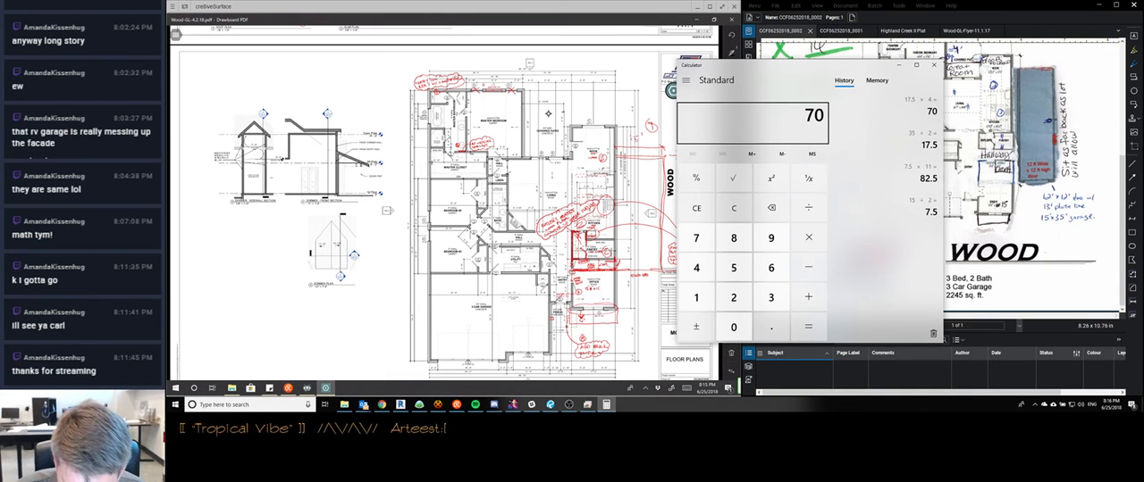
scroll(548, 113, "up", 5)
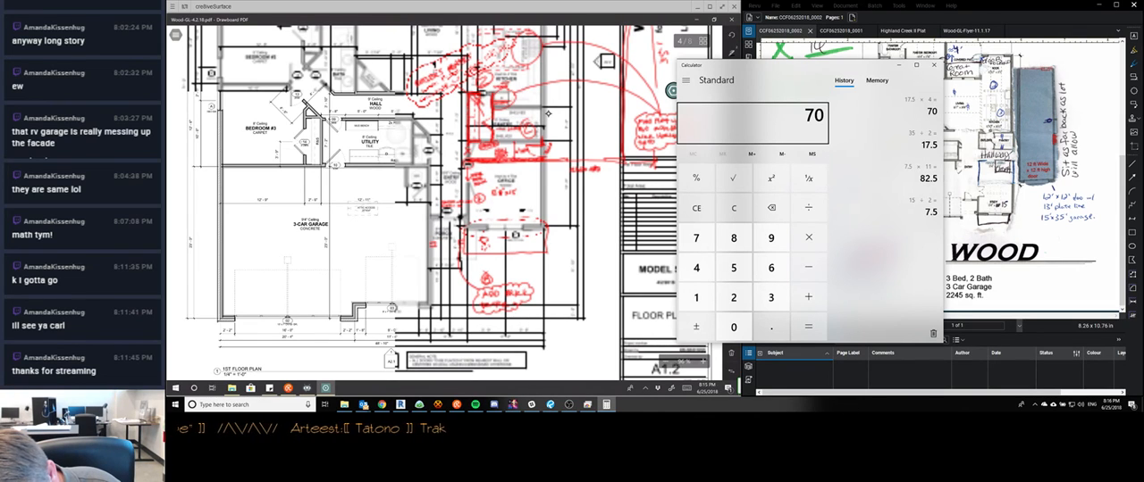
left_click(447, 138)
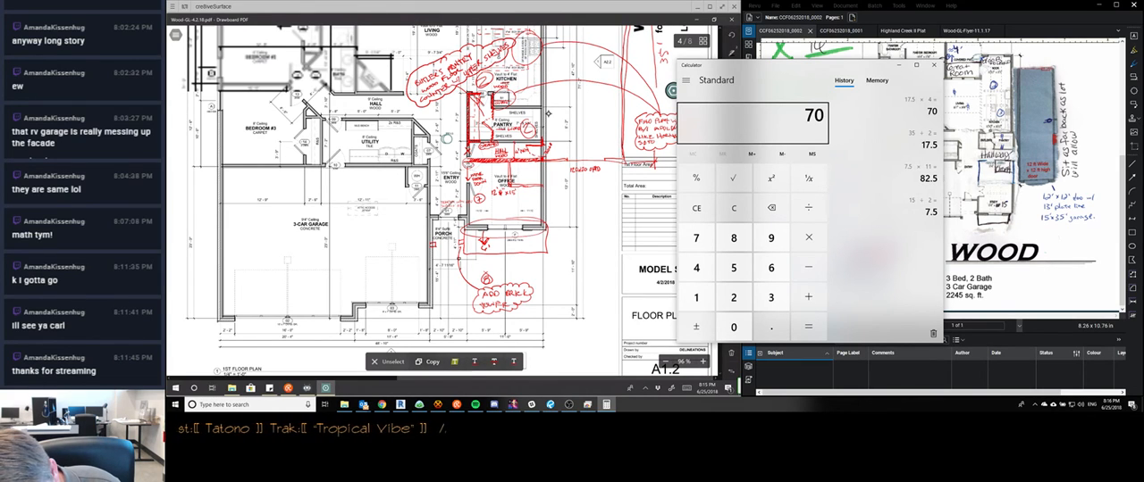
scroll(549, 113, "up", 2)
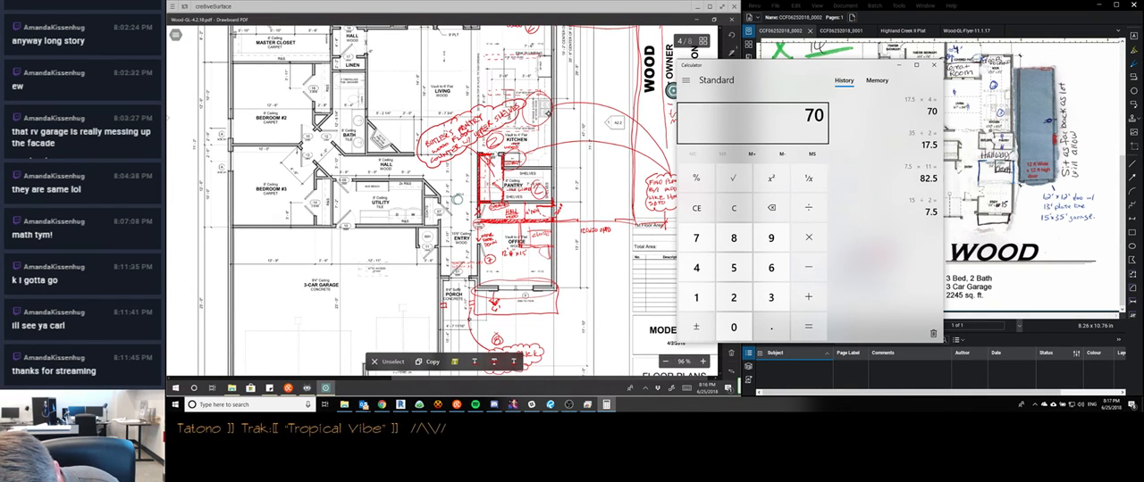
scroll(547, 113, "down", 2)
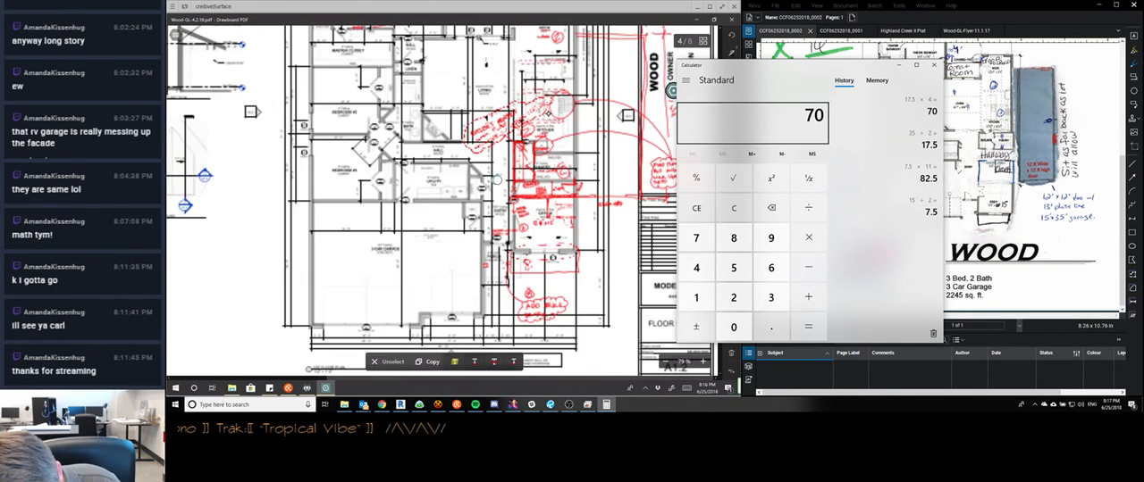
scroll(548, 113, "down", 2)
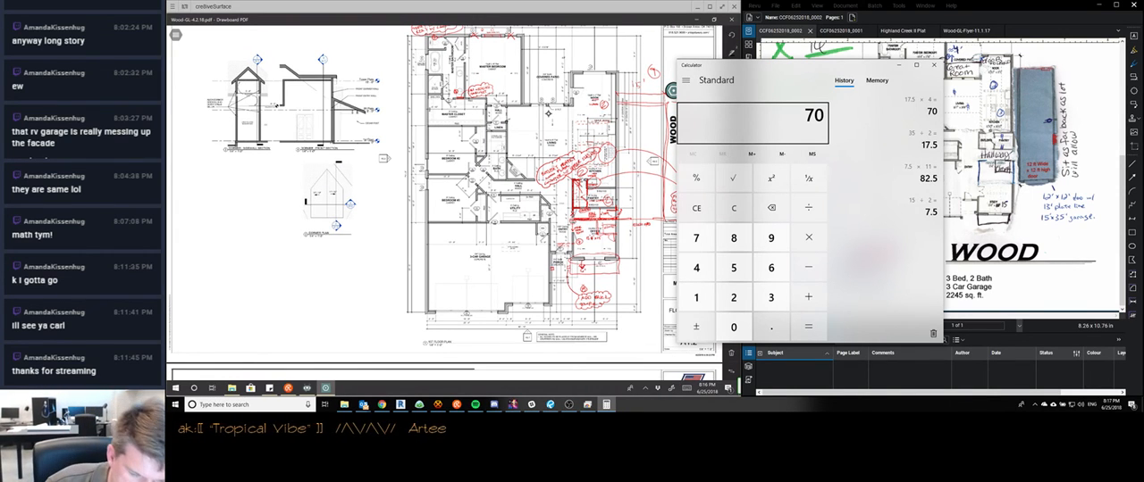
scroll(548, 114, "down", 3)
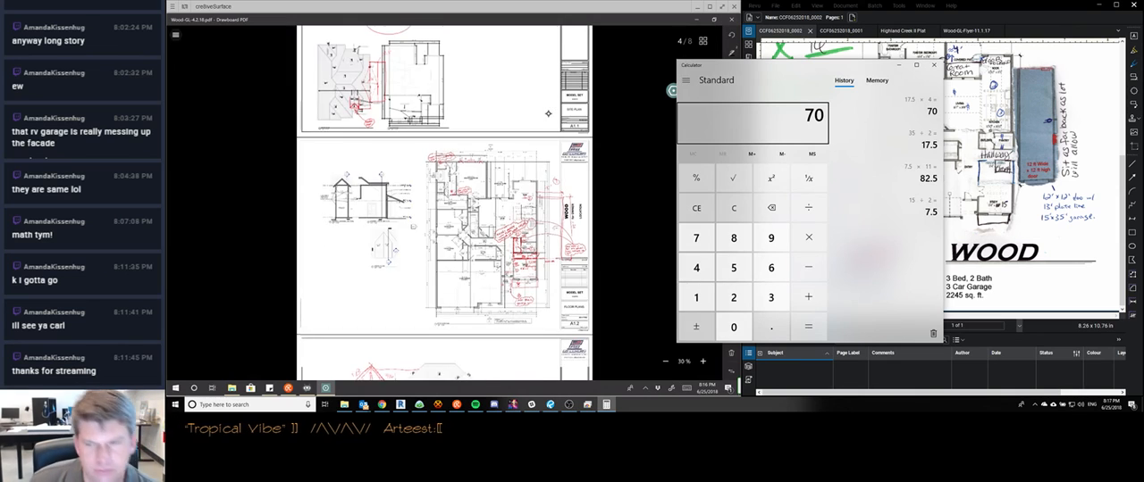
scroll(548, 114, "up", 10)
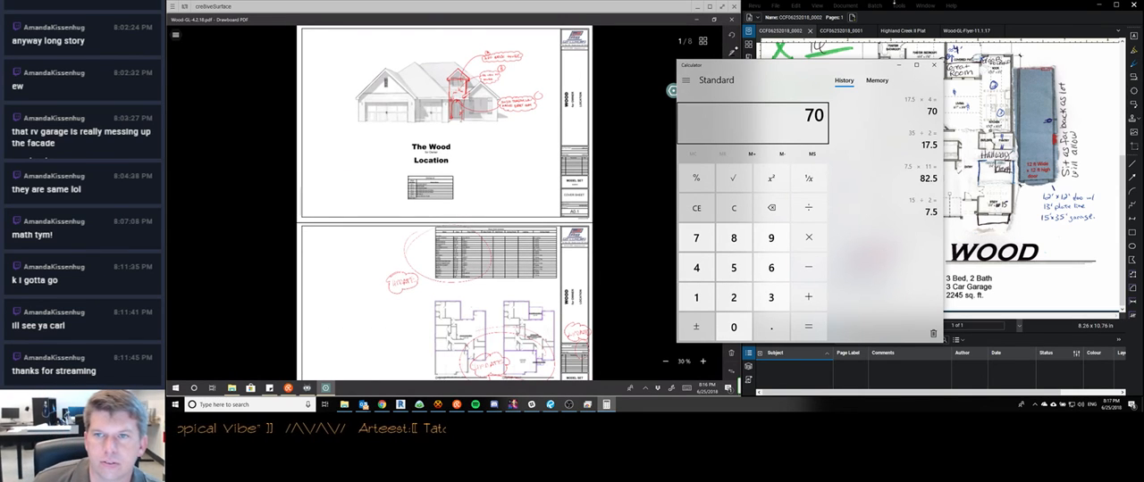
Close the calculator and start an advanced save of the marked-up plan PDF with reduced file size
left_click(934, 64)
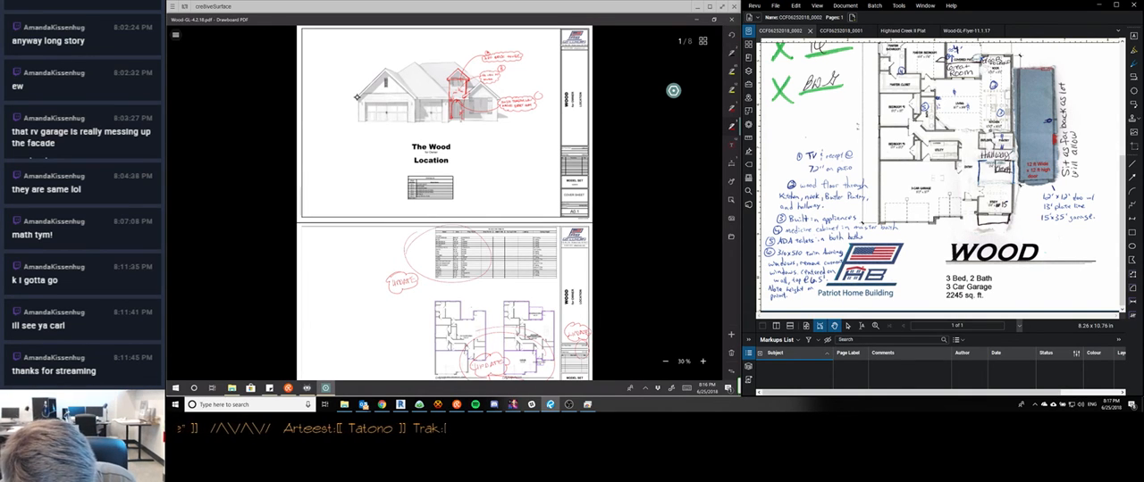
left_click(176, 34)
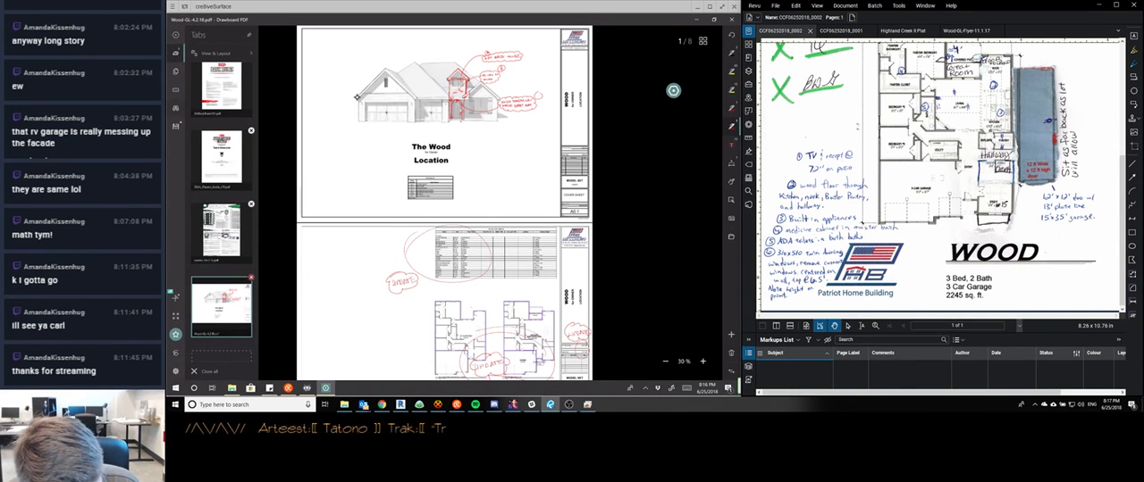
left_click(176, 90)
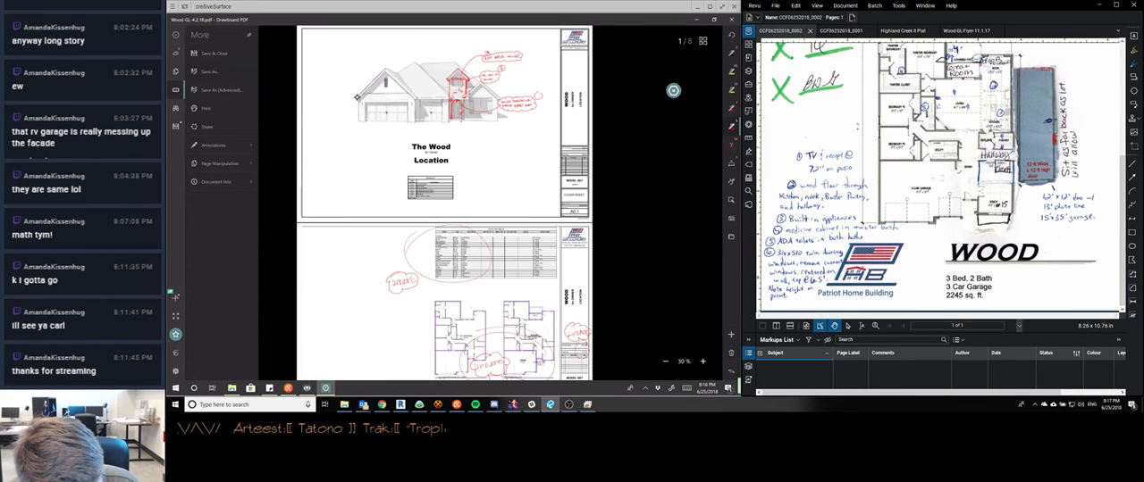
left_click(221, 90)
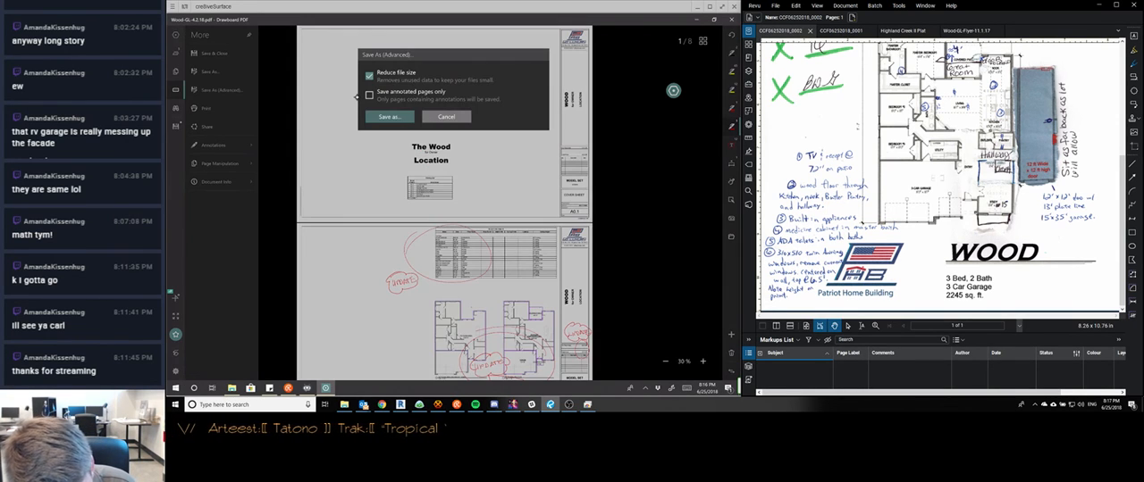
left_click(390, 116)
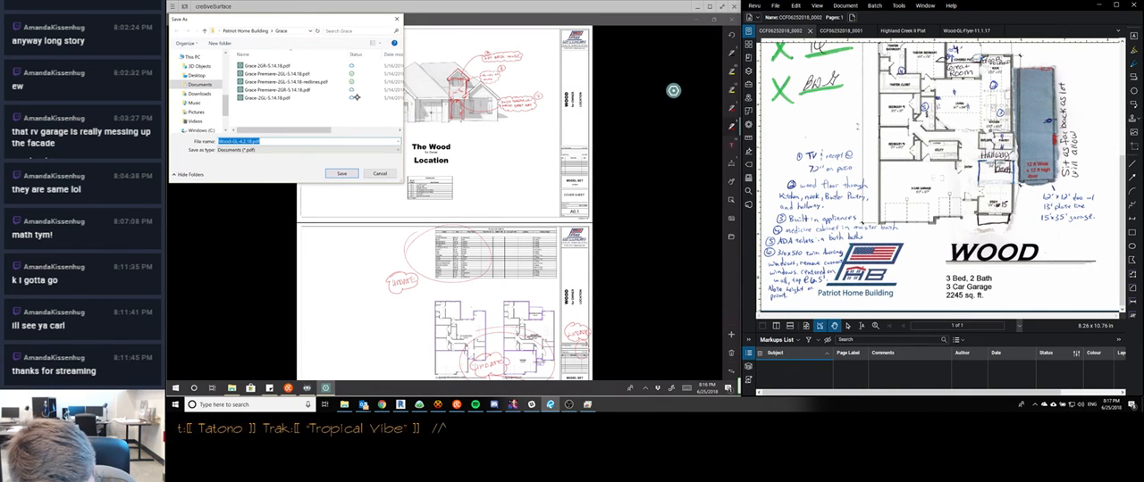
key("alt+Up")
double_click(251, 122)
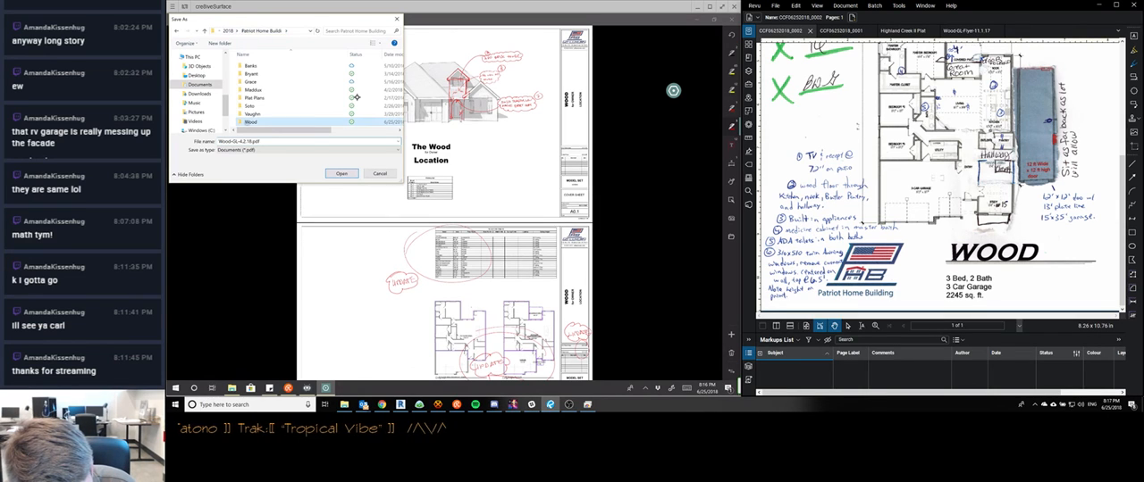
double_click(266, 74)
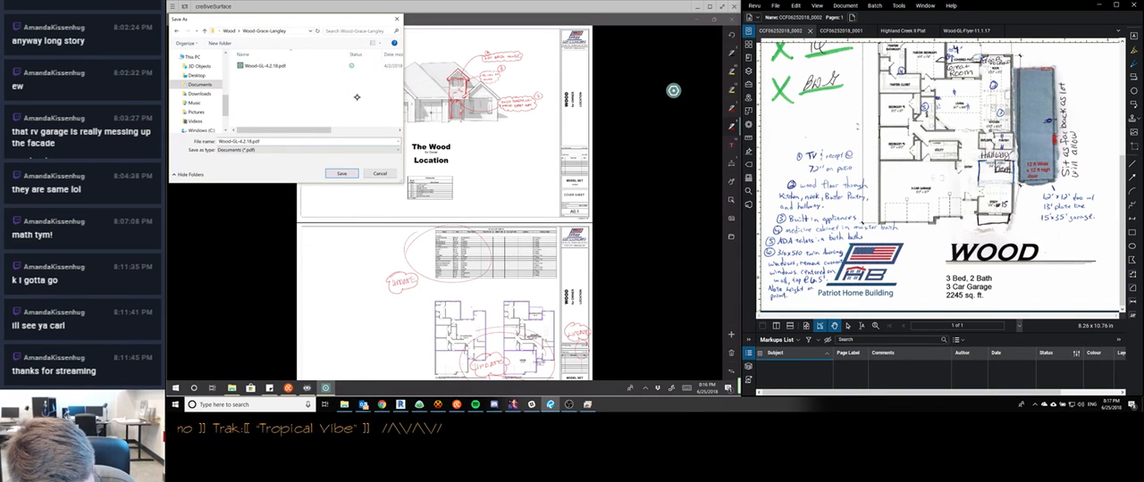
left_click(268, 141)
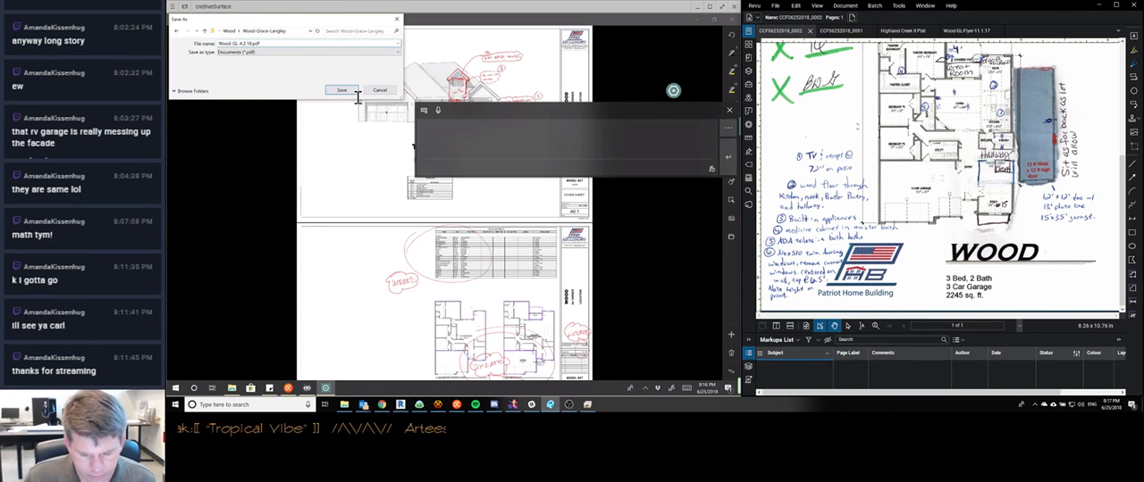
key("minus")
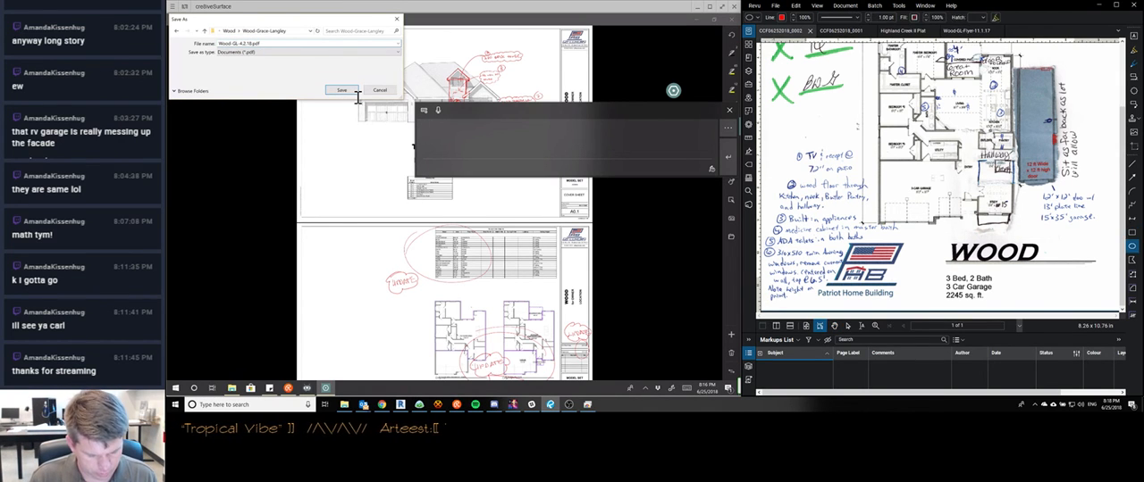
key("e")
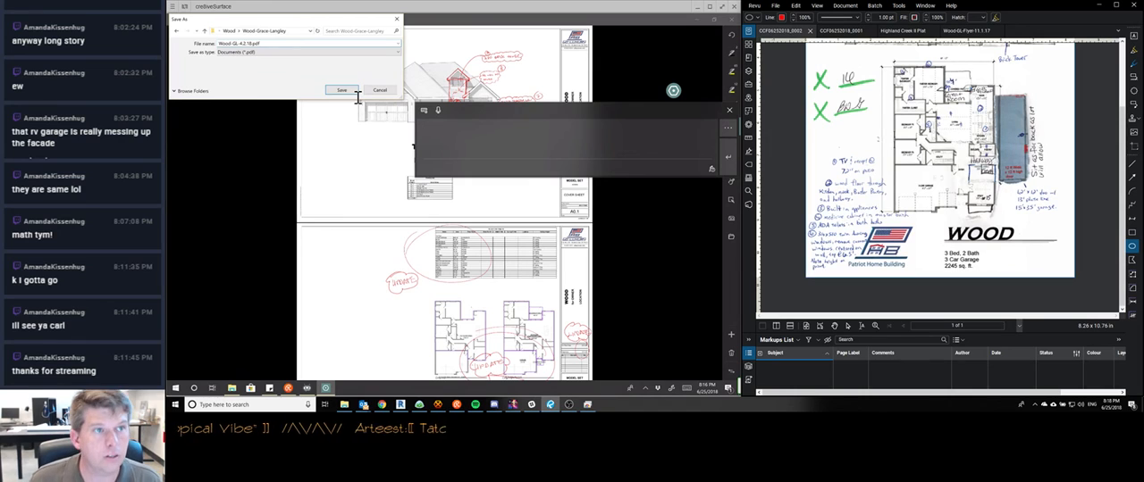
left_click(238, 43)
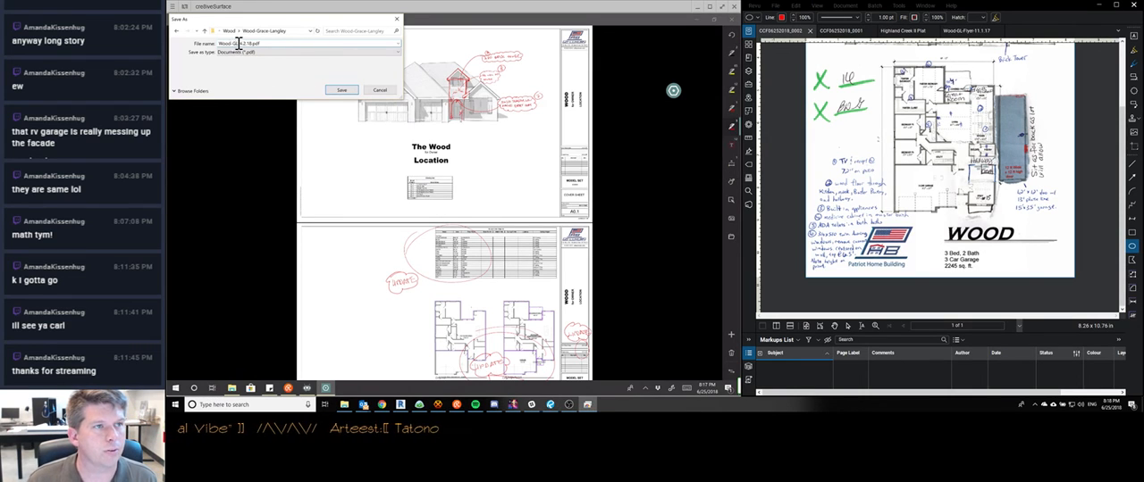
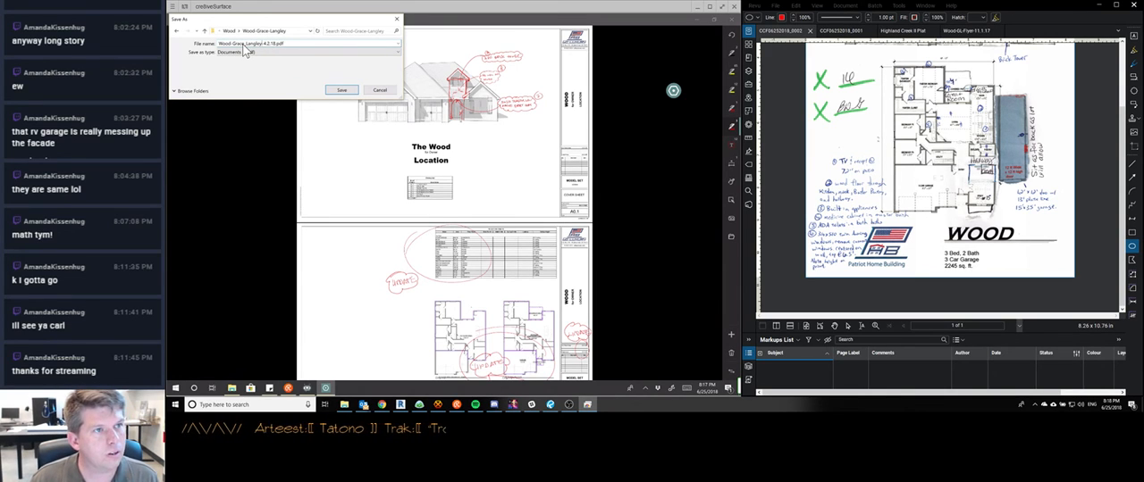
type("-redlines")
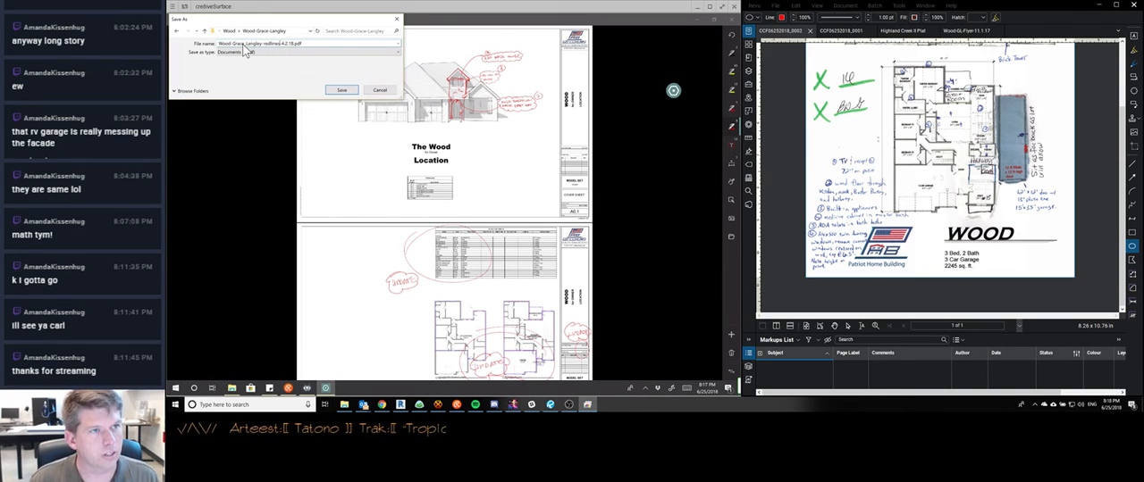
Set the date in the PDF's file name to 6.25.18 and save the redlines file
key("Delete")
type("6")
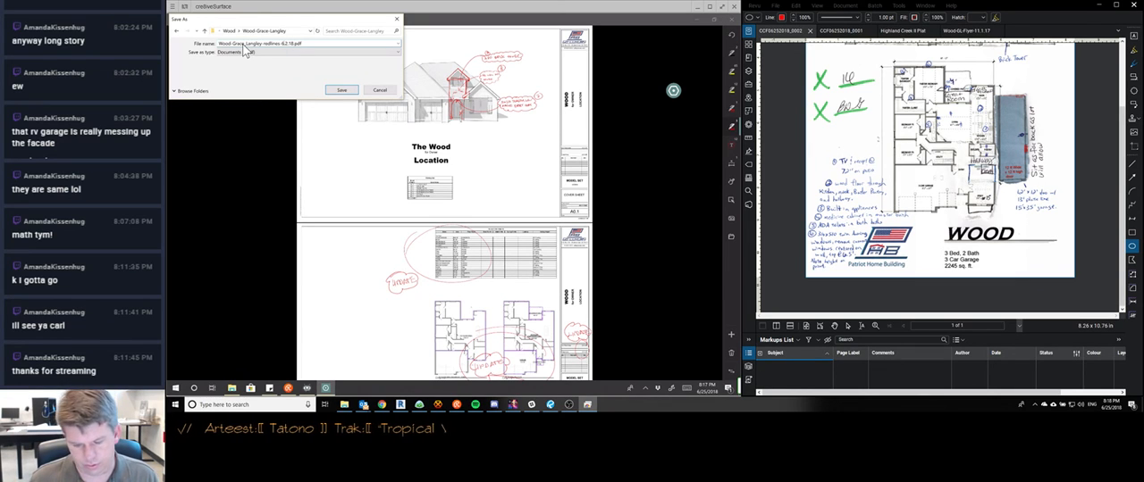
key("Right")
key("Delete")
type("25")
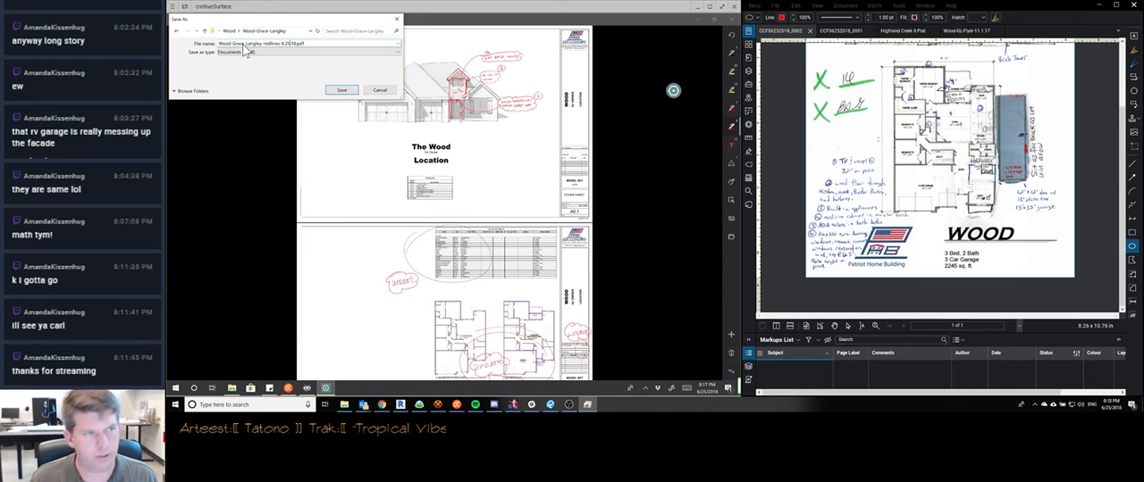
key("Return")
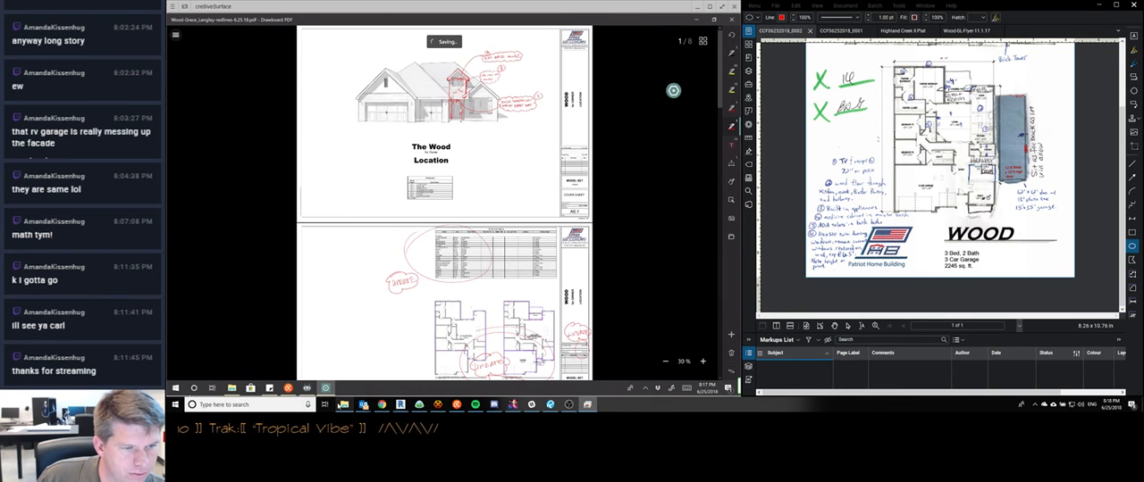
Switch to File Explorer's Issued PDFs folder and open the Delineations Tulsa Projects folder in a second window
left_click(342, 405)
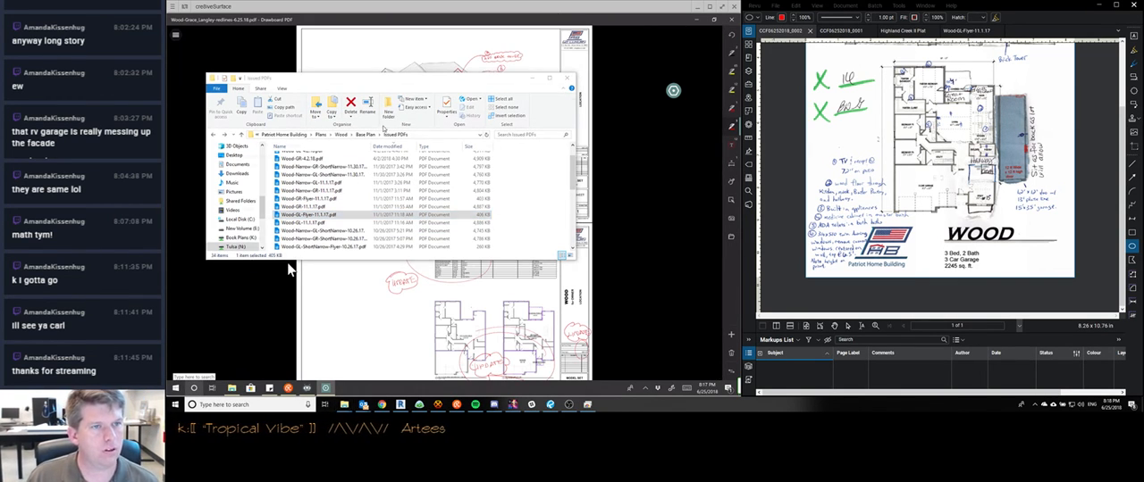
key("super+e")
left_click_drag(391, 85, 716, 83)
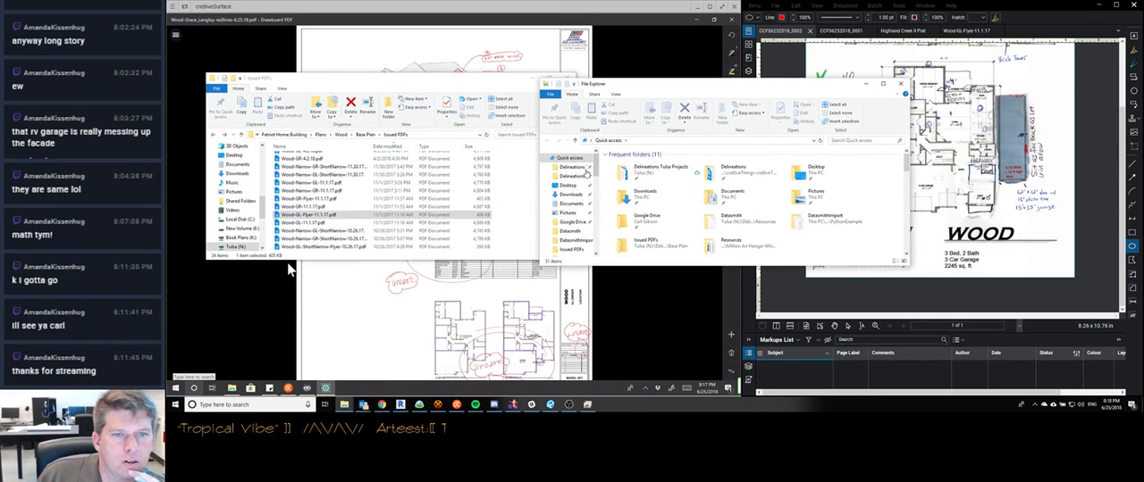
left_click(579, 169)
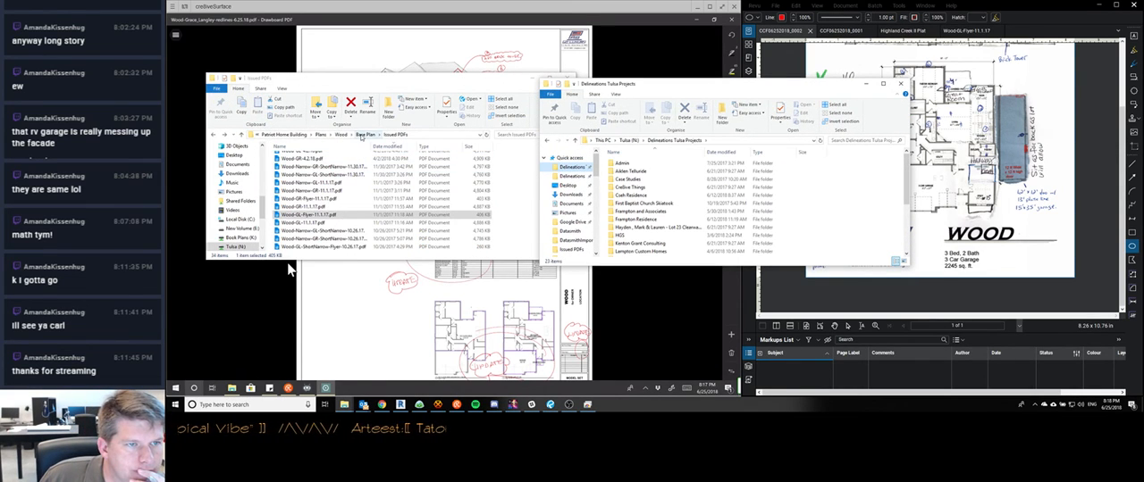
left_click(365, 135)
left_click(402, 135)
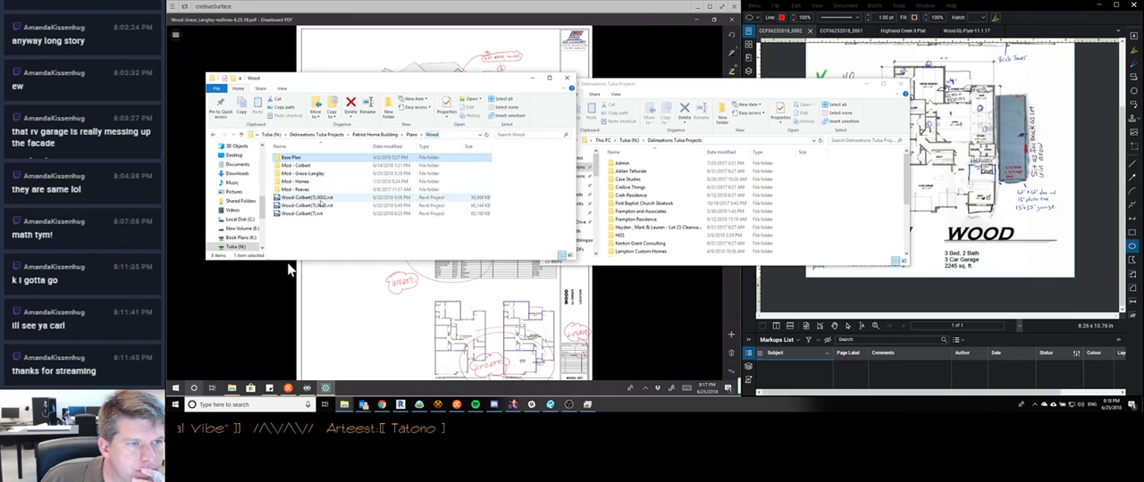
left_click(313, 172)
key("Return")
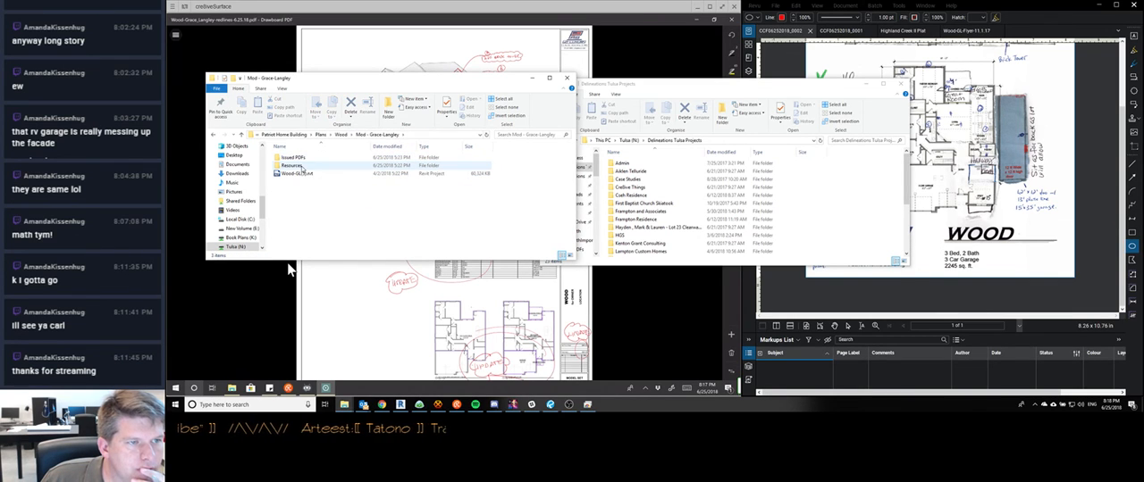
left_click(299, 173)
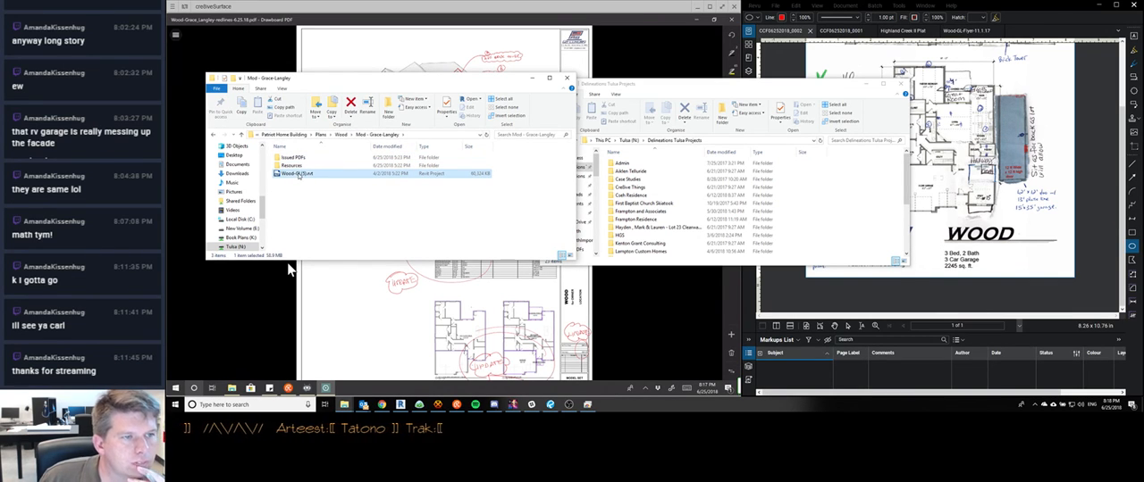
left_click(299, 175)
left_click(301, 174)
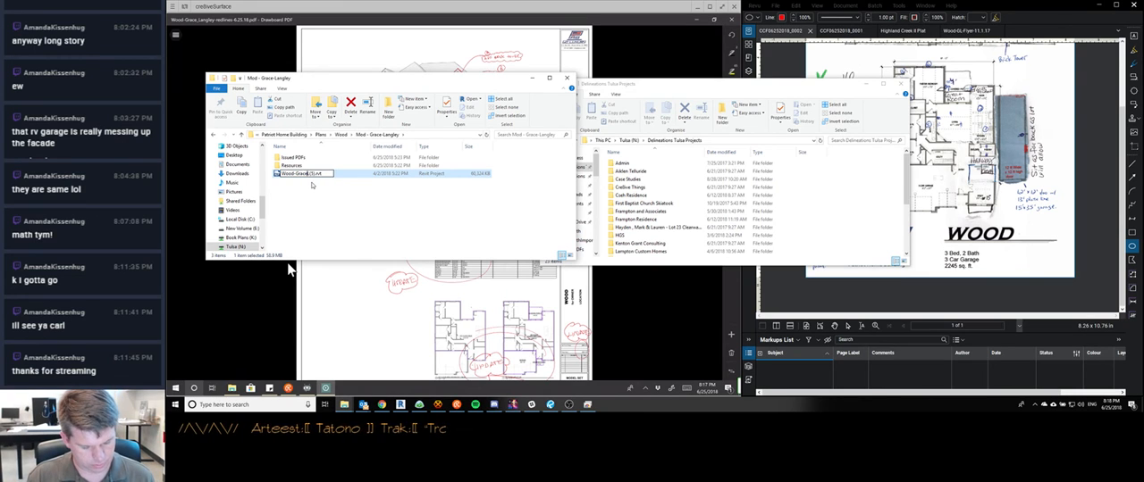
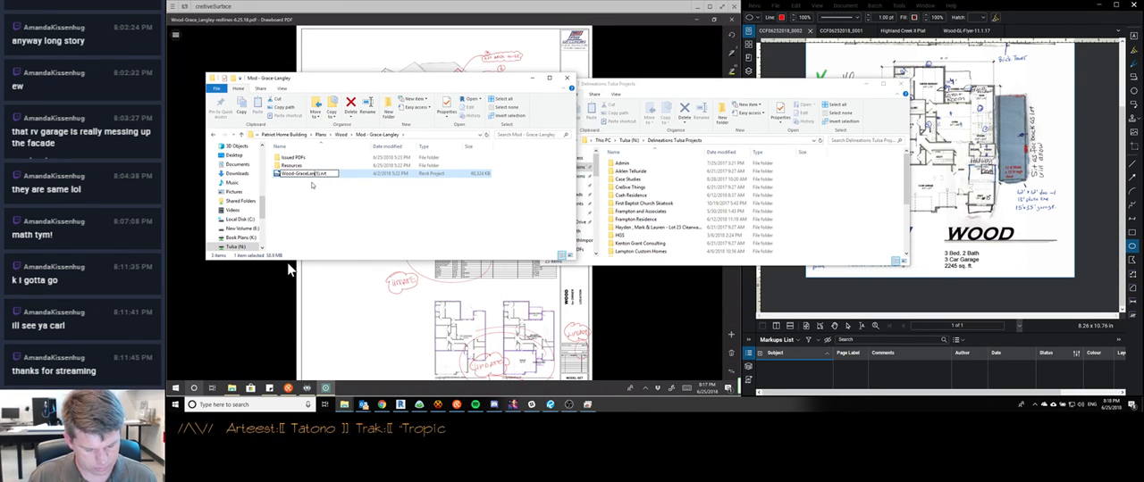
key("Right")
key("Right")
key("Right")
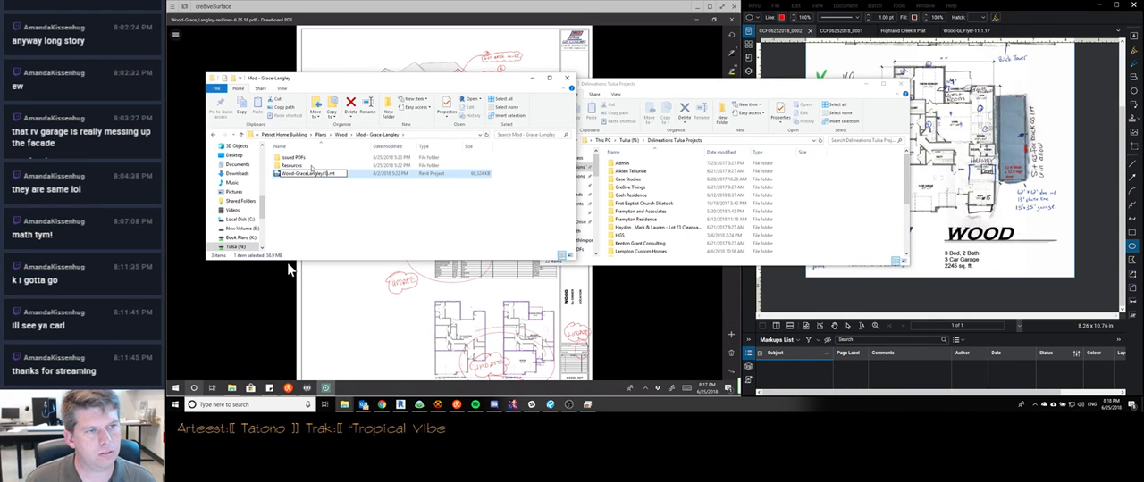
Move the two CCF06252018 scan PDFs from the Issued PDFs folder into the Resources folder
double_click(311, 167)
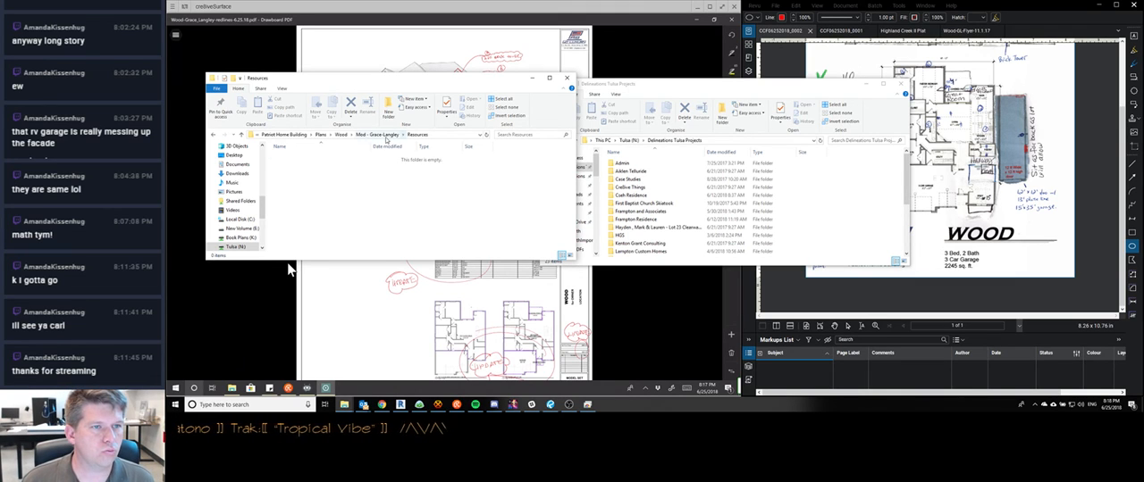
left_click(377, 134)
double_click(292, 157)
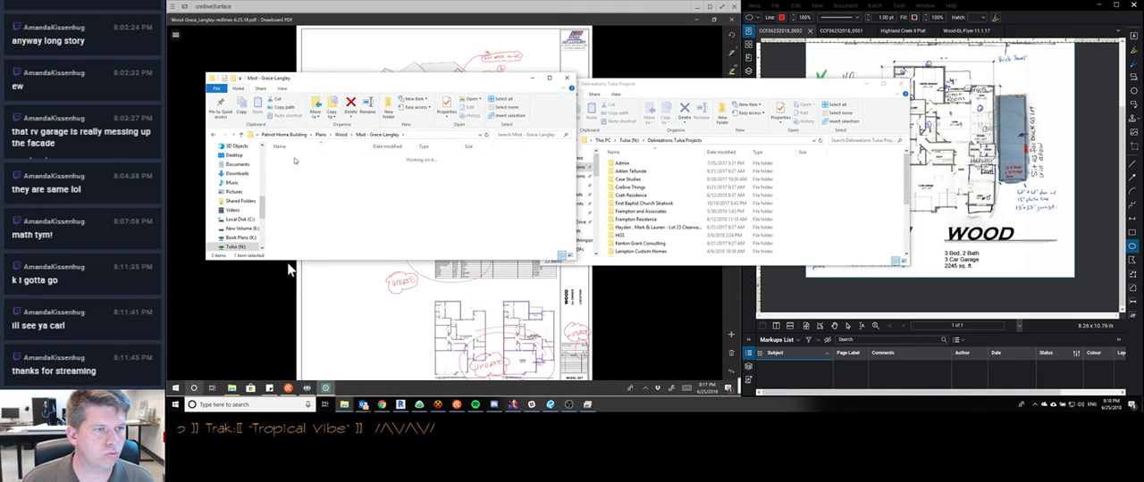
left_click(304, 158)
left_click(320, 167, "shift")
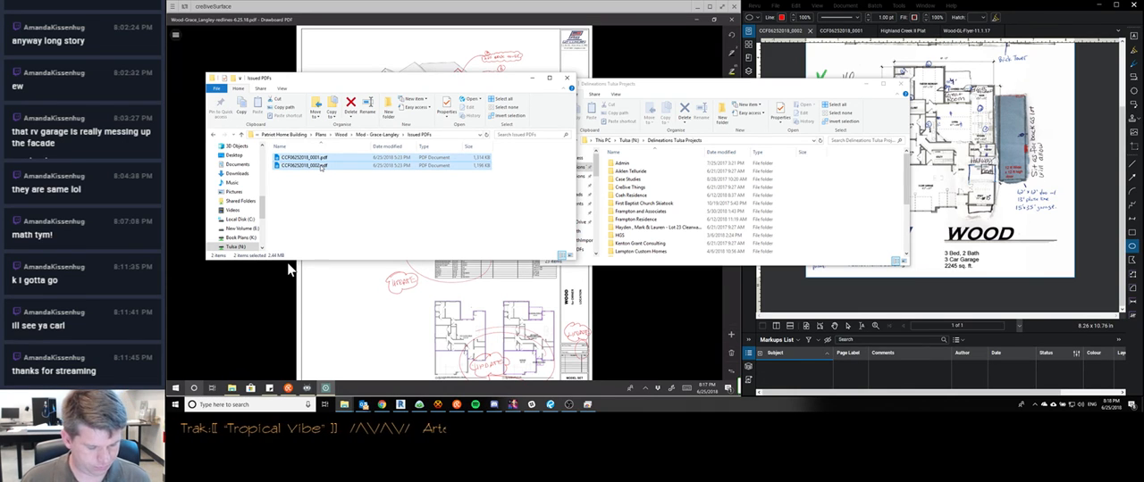
key("ctrl+x")
left_click(367, 134)
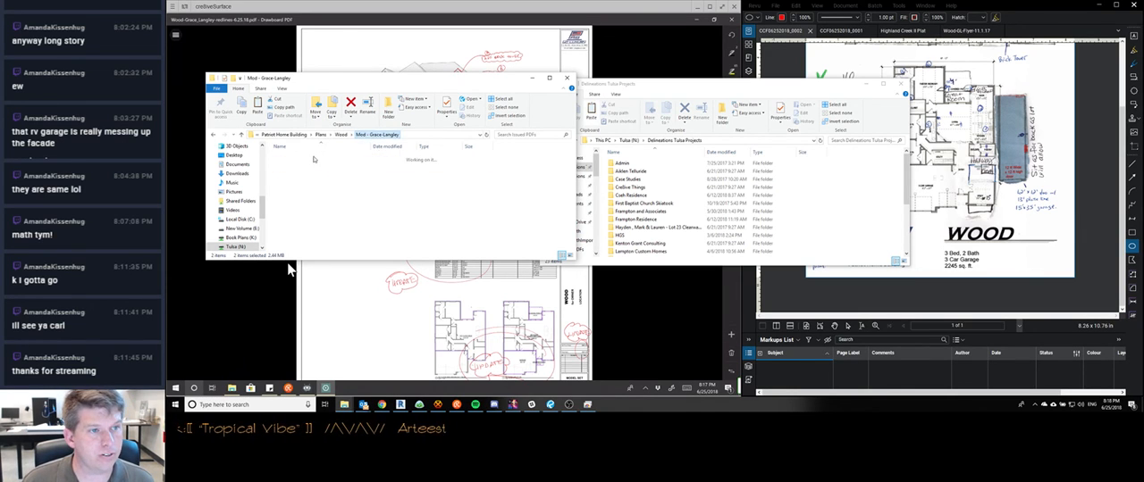
double_click(308, 160)
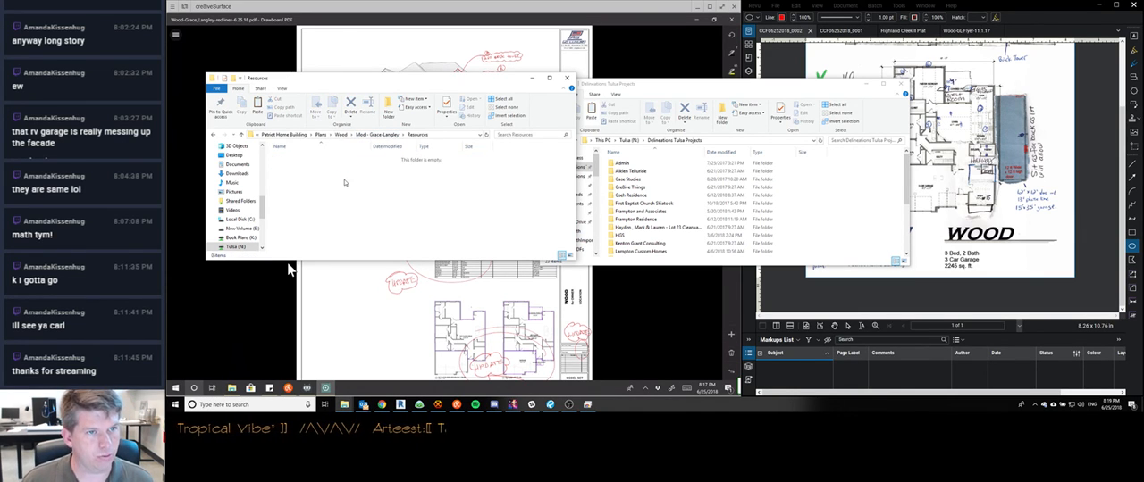
key("ctrl+v")
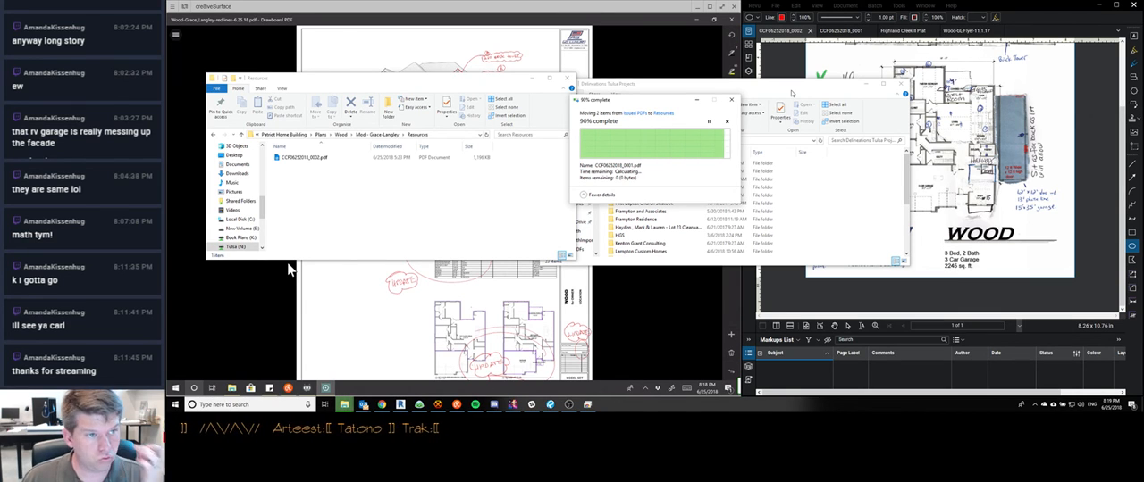
left_click(791, 92)
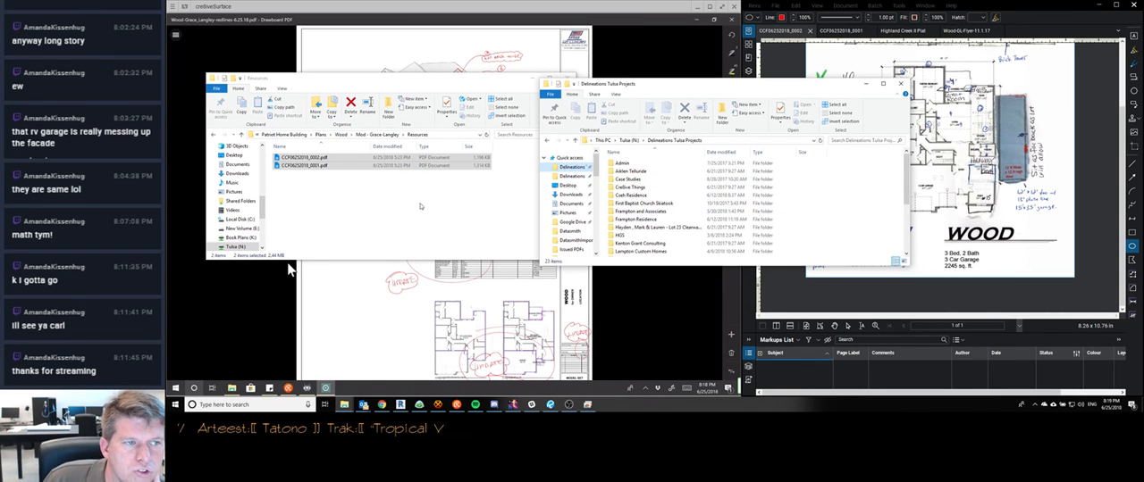
Rename the scan CCF06252018_0001.pdf as Client Redlines-6.25.18-1.pdf
left_click(292, 166)
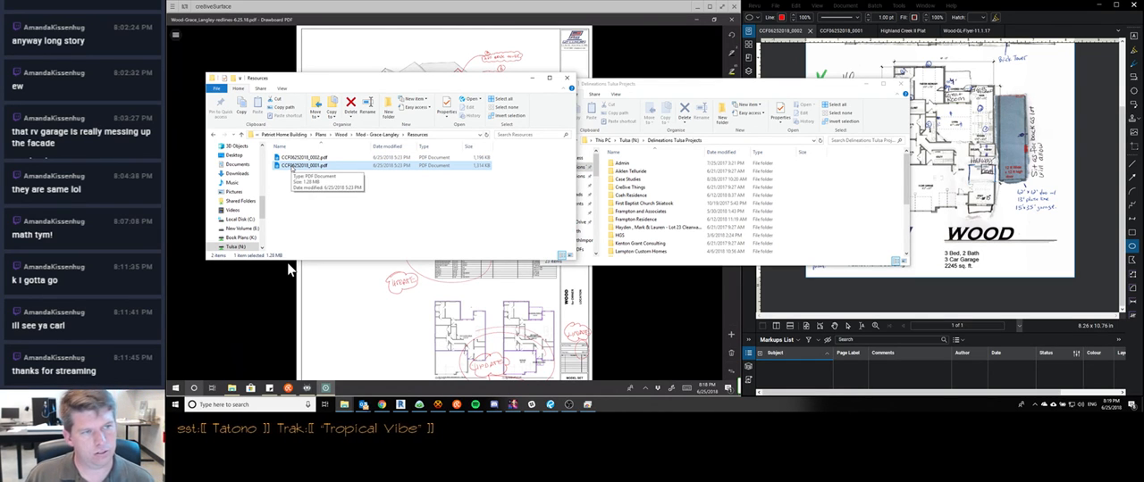
left_click(291, 166)
type("Client")
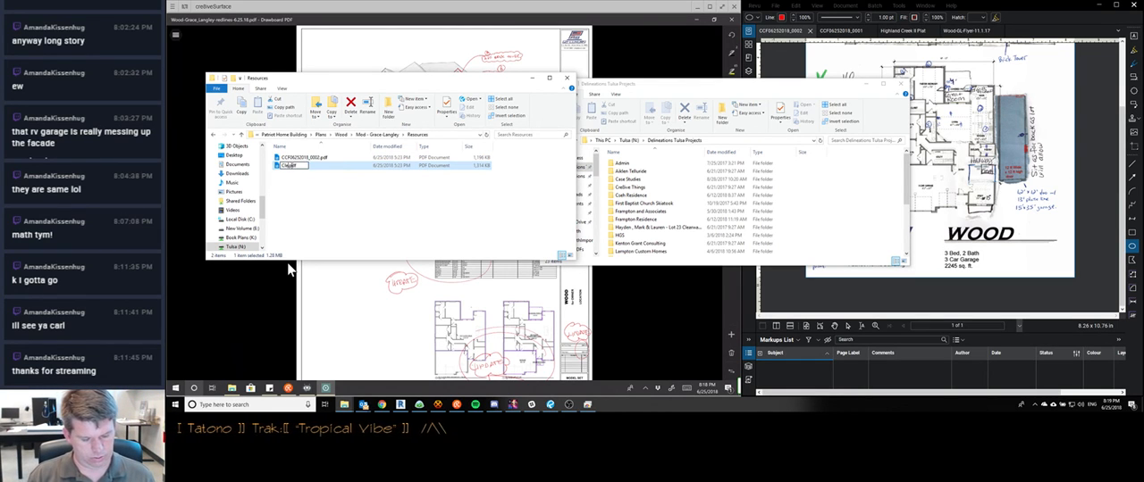
type(" Redlines-6.25.18")
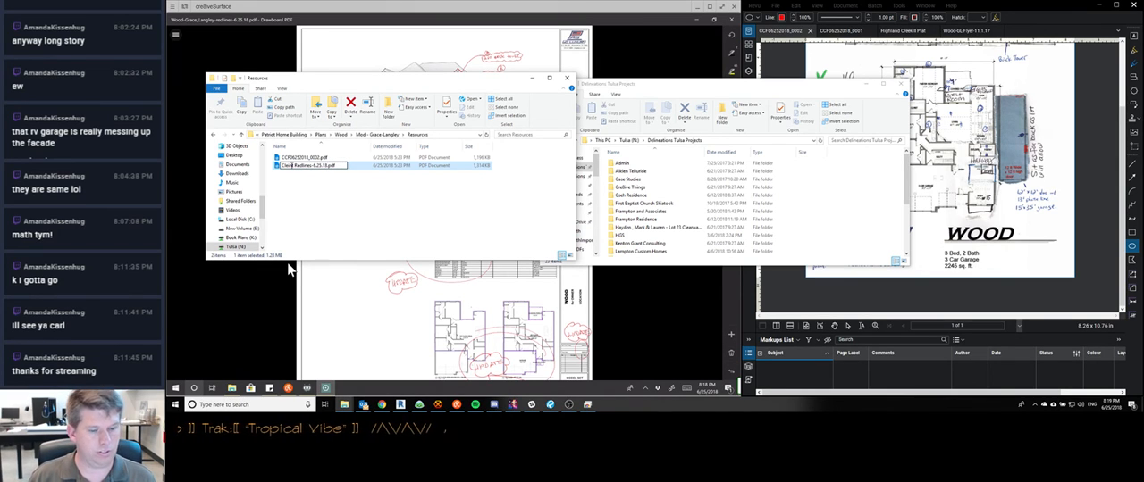
type("-1")
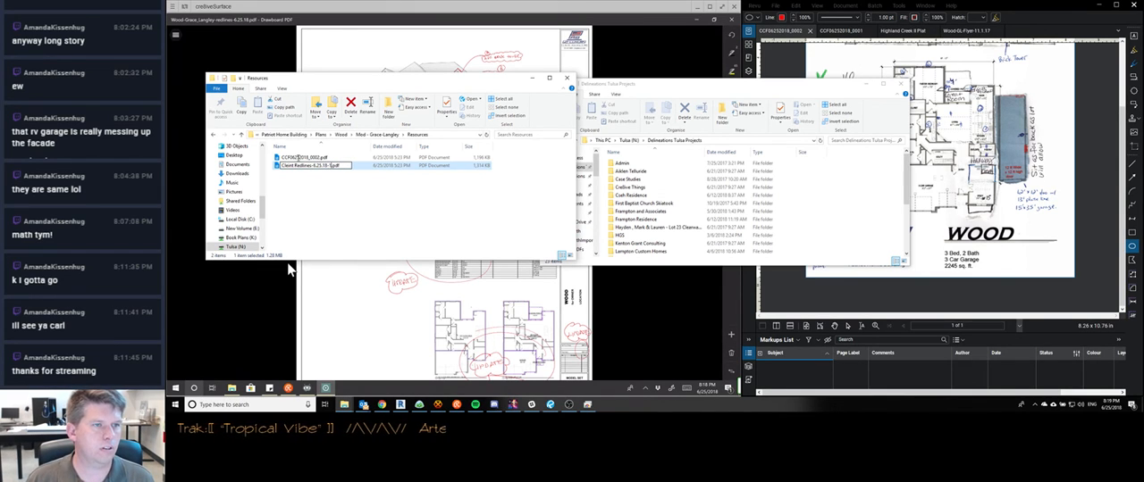
key("Return")
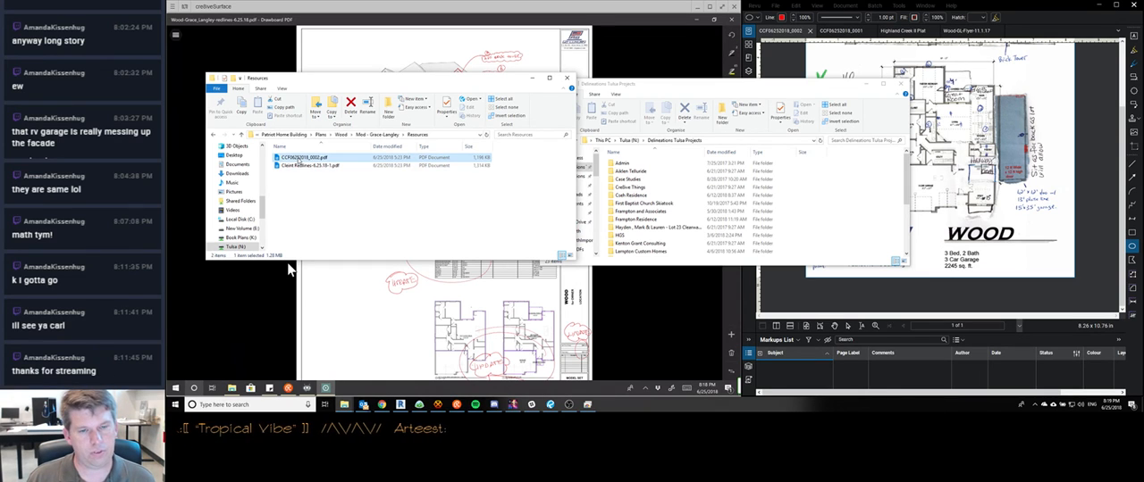
Rename the scan CCF06252018_0002.pdf in the Resources folder as Client Redlines-6.25.18-2.pdf
key("F2")
type("Client")
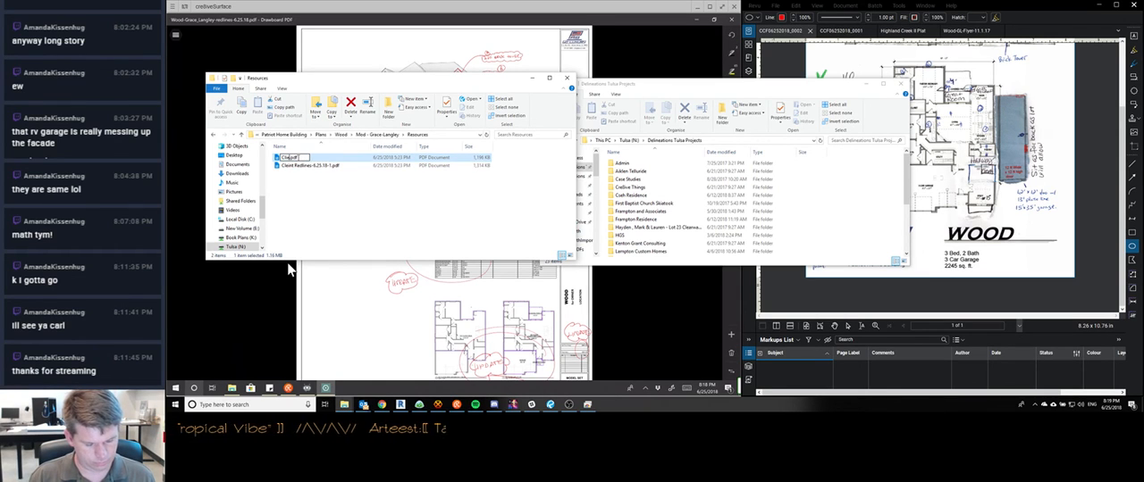
type(" Redlines-")
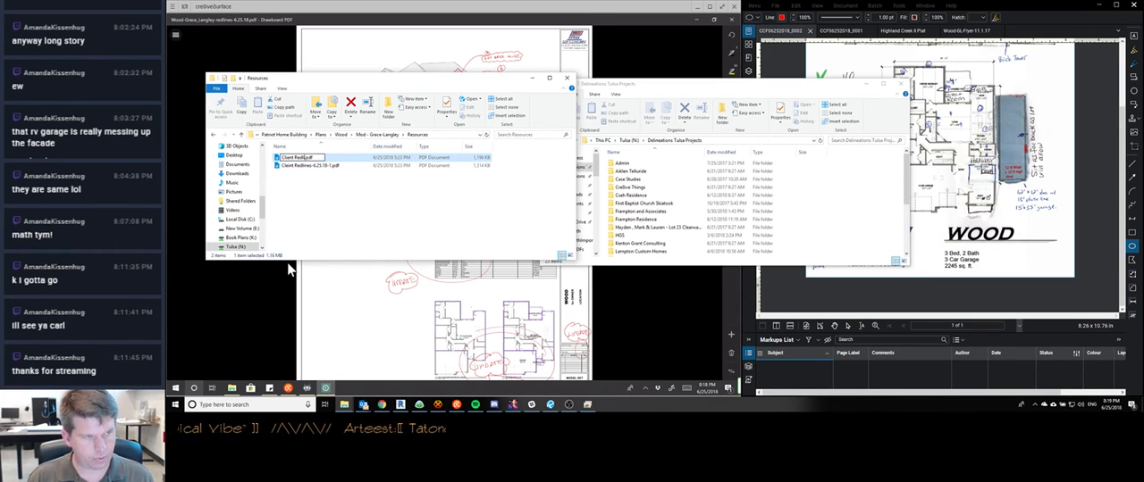
type("6.25.18")
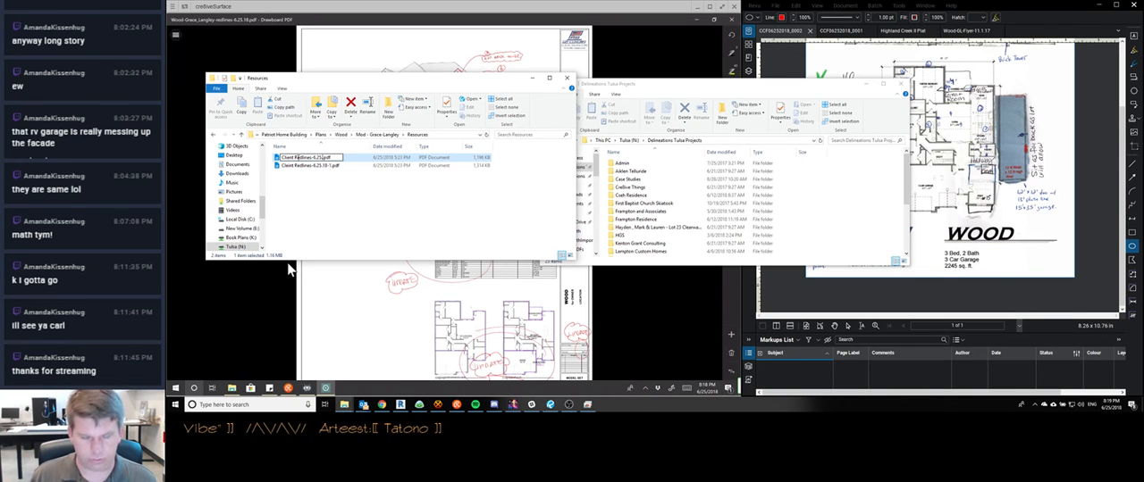
type("-1")
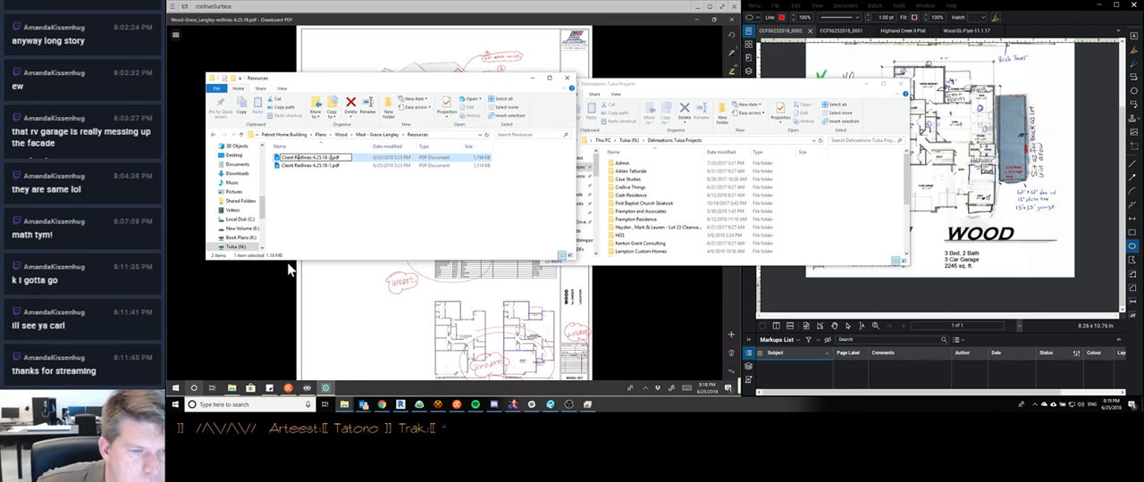
key("Return")
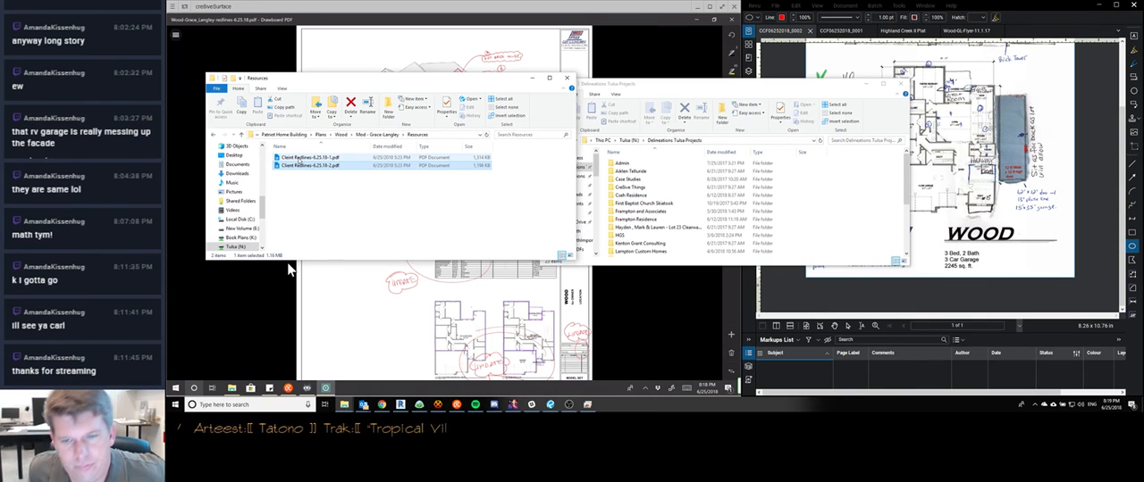
left_click(302, 164)
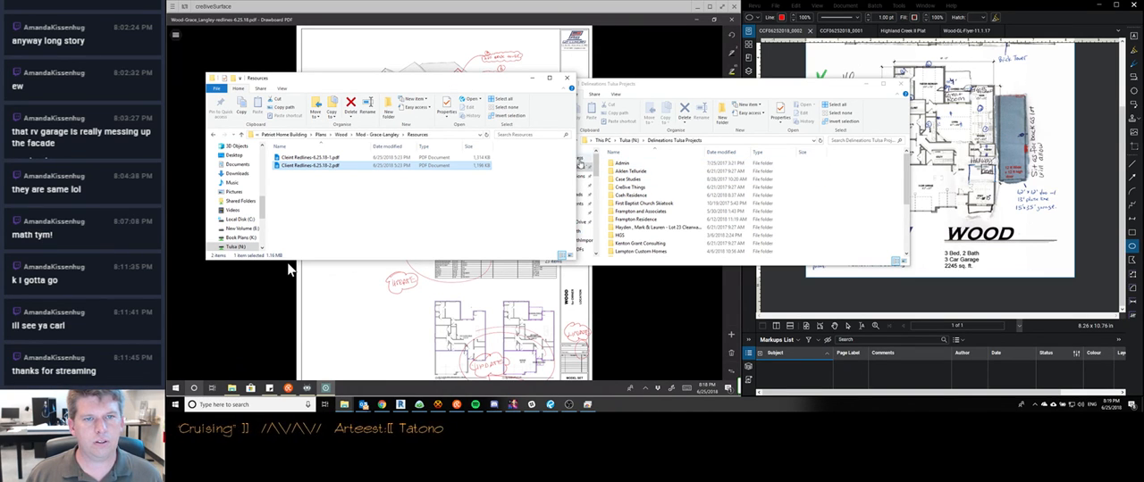
Copy the 6.25.18 redlines PDF from the client's Wood subfolder under Delineations, 2018, Patriot Home Building into the Resources folder
key("super+e")
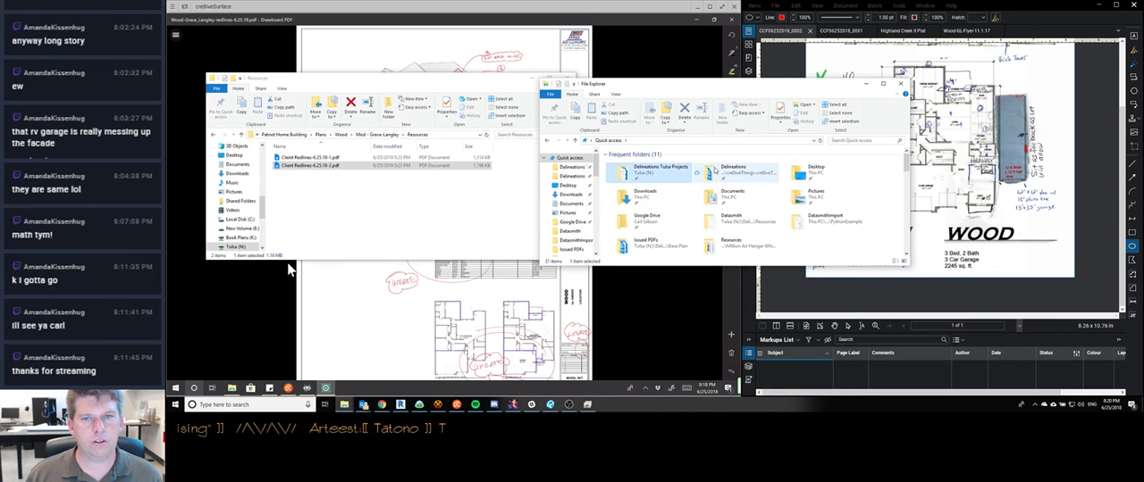
double_click(733, 170)
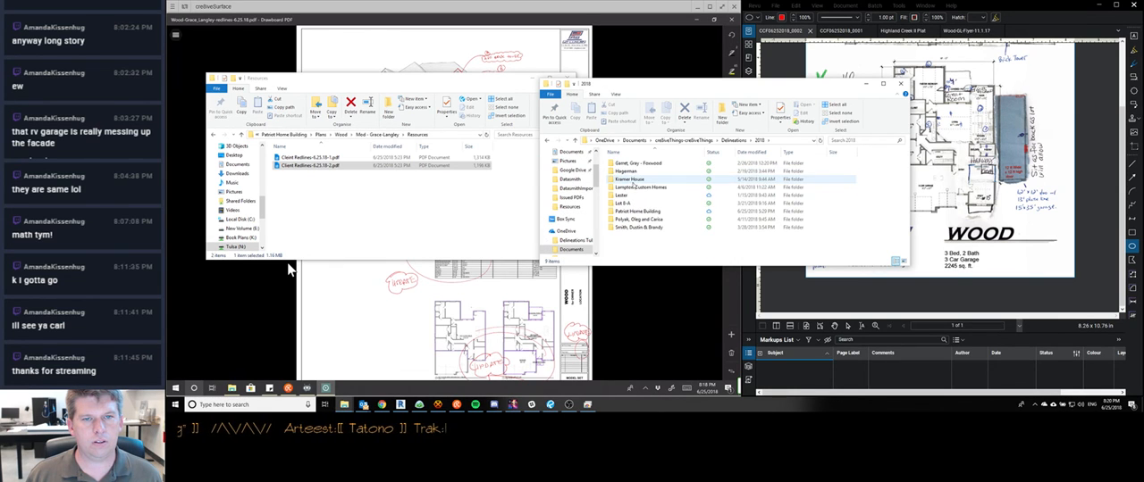
double_click(634, 211)
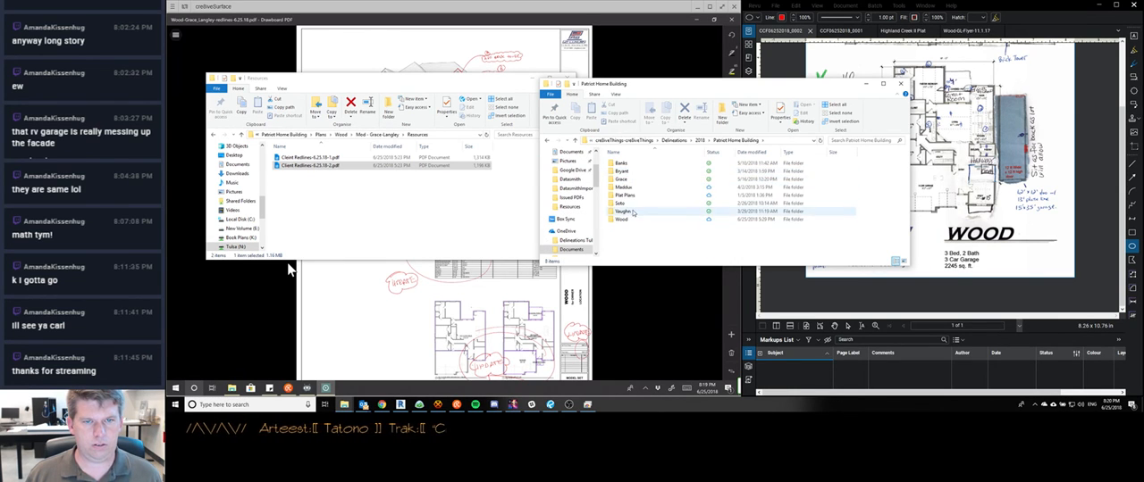
double_click(631, 219)
double_click(630, 172)
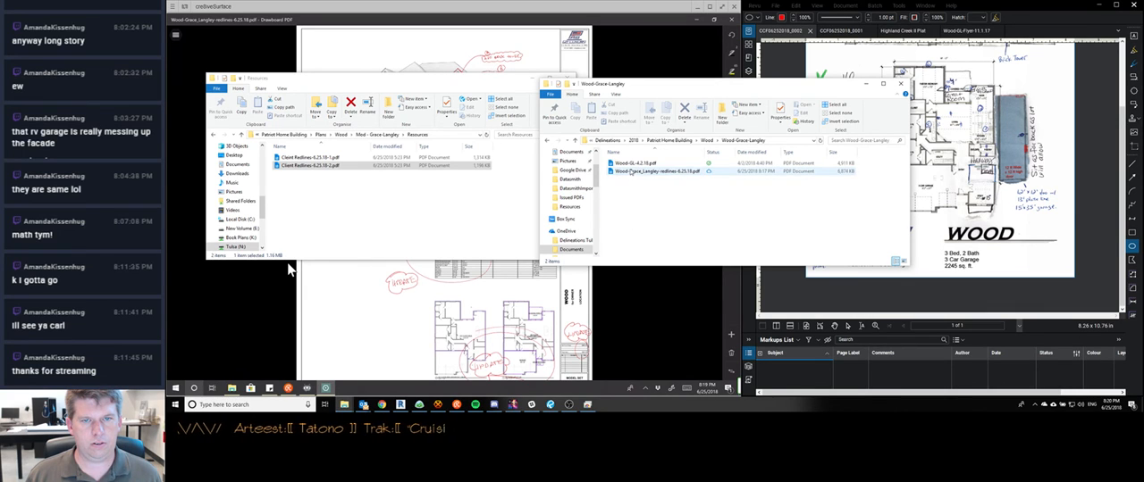
left_click_drag(630, 172, 350, 220)
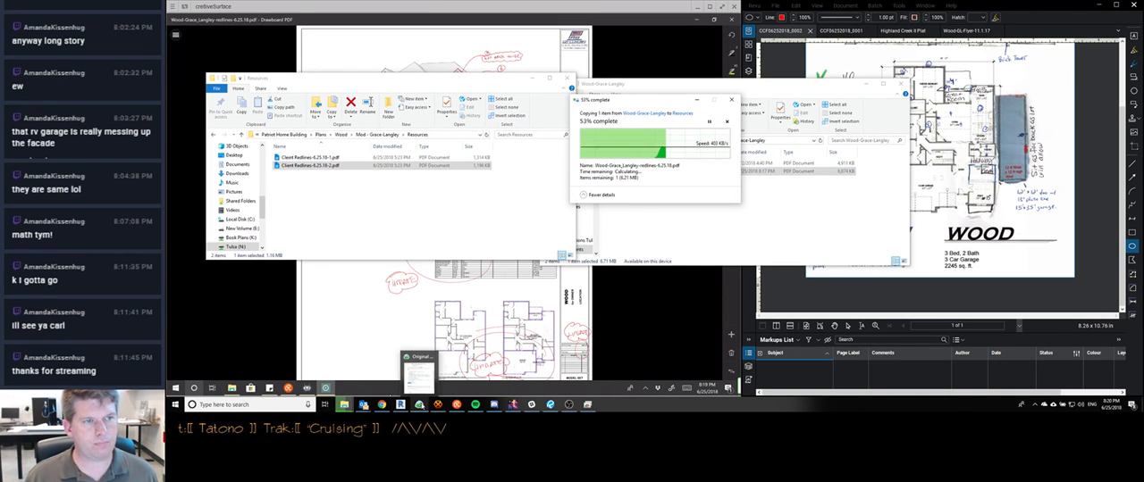
In the Basecamp to-do description, add the line "Other client redlines can be found here:" followed by the copied Resources folder path
left_click(420, 406)
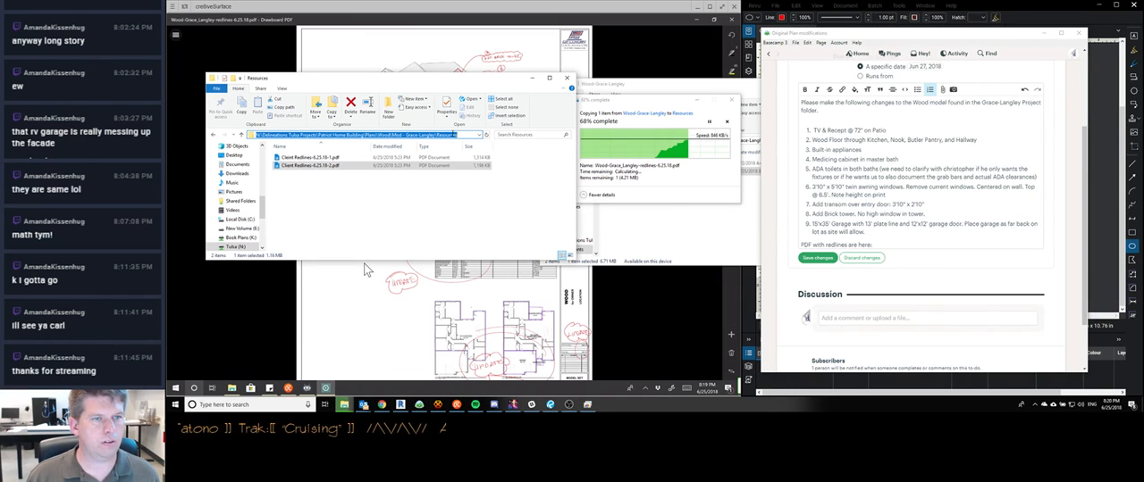
left_click(358, 134)
key("ctrl+c")
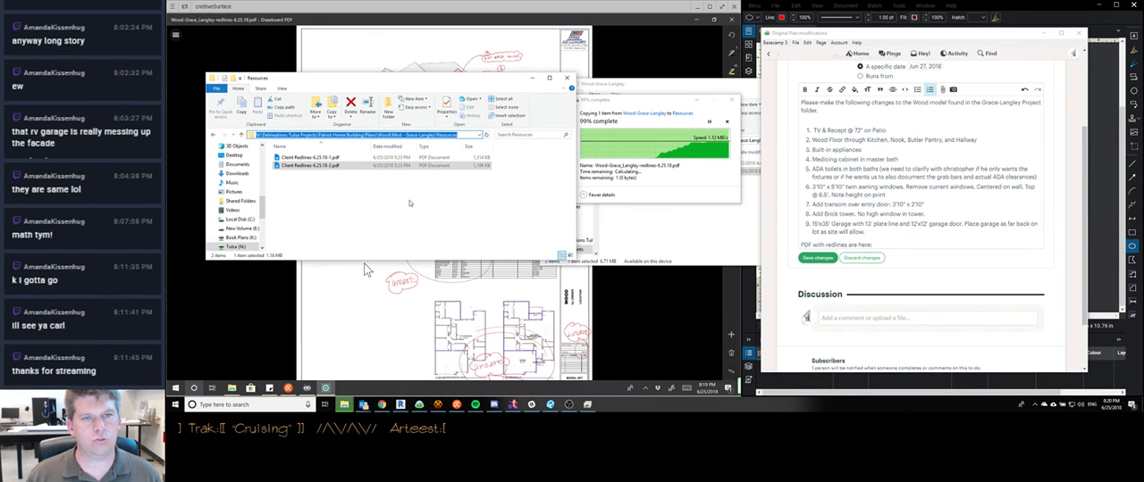
left_click(339, 173)
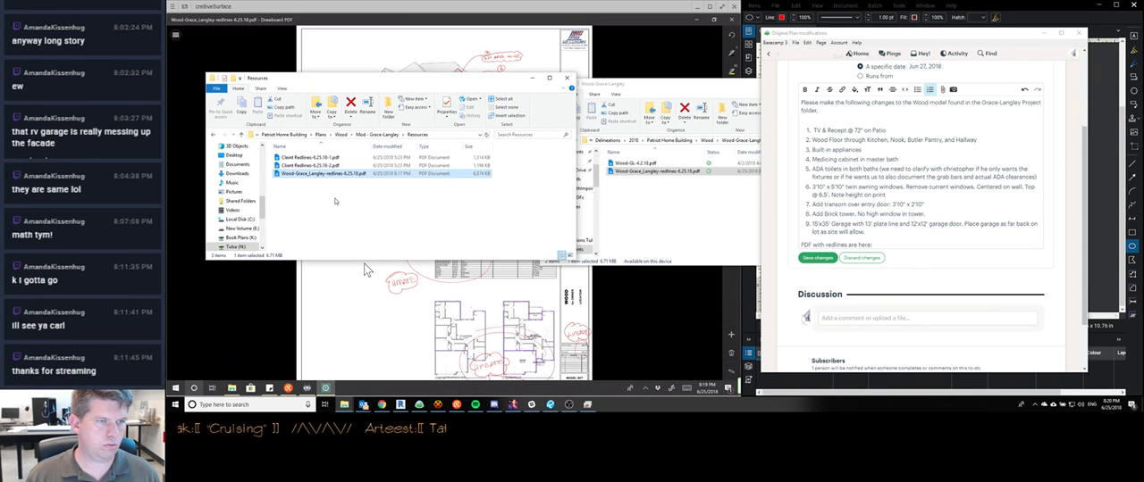
right_click(341, 174)
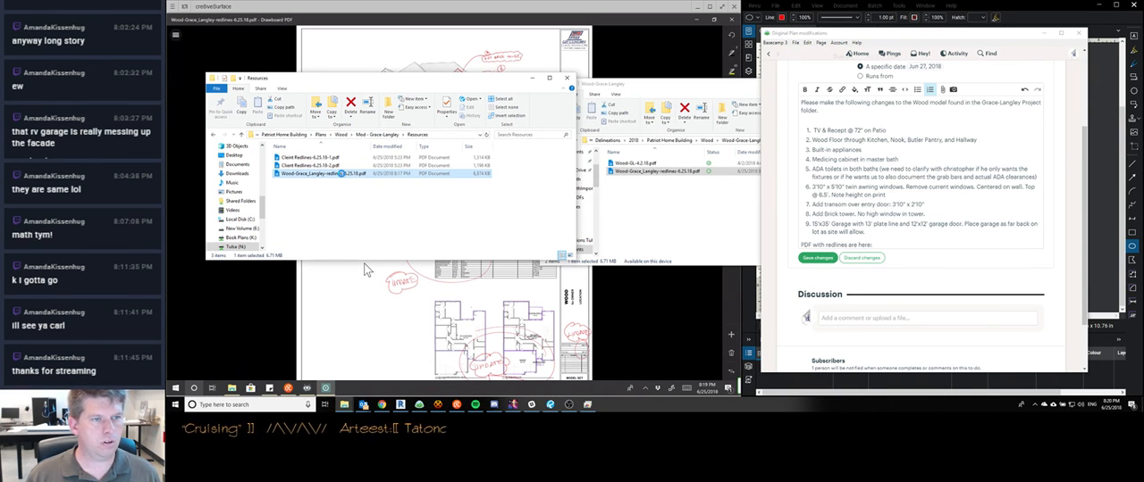
left_click(877, 244)
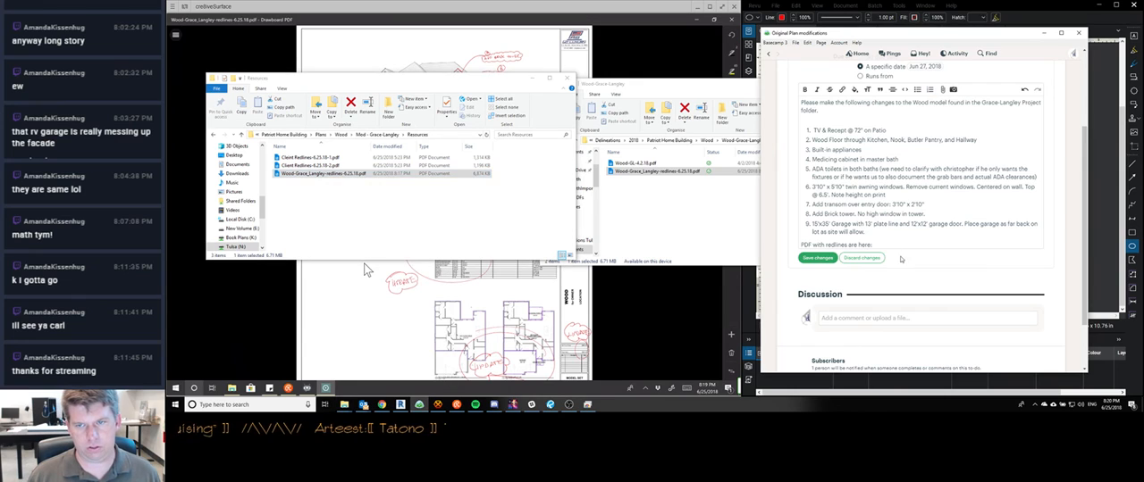
key("Return")
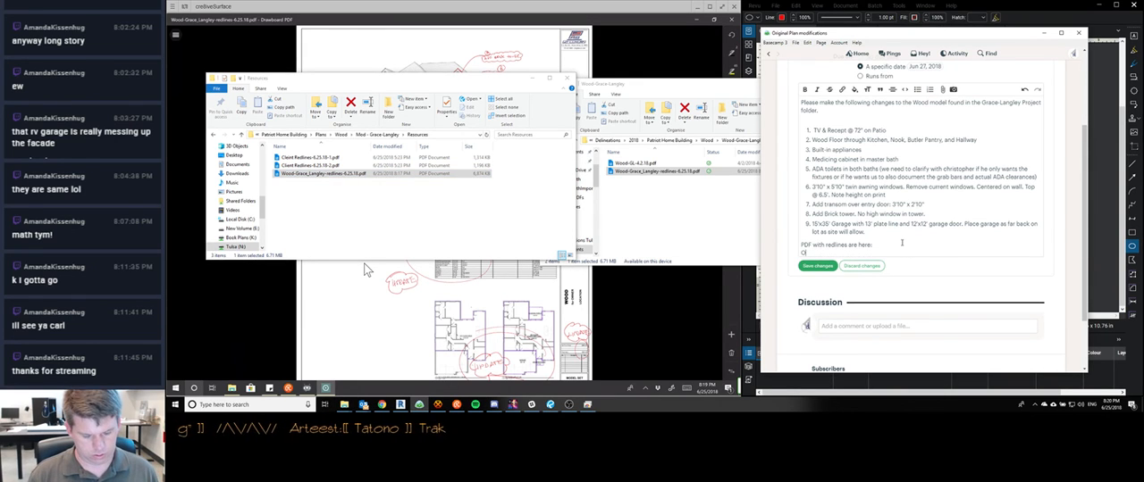
type("Other client")
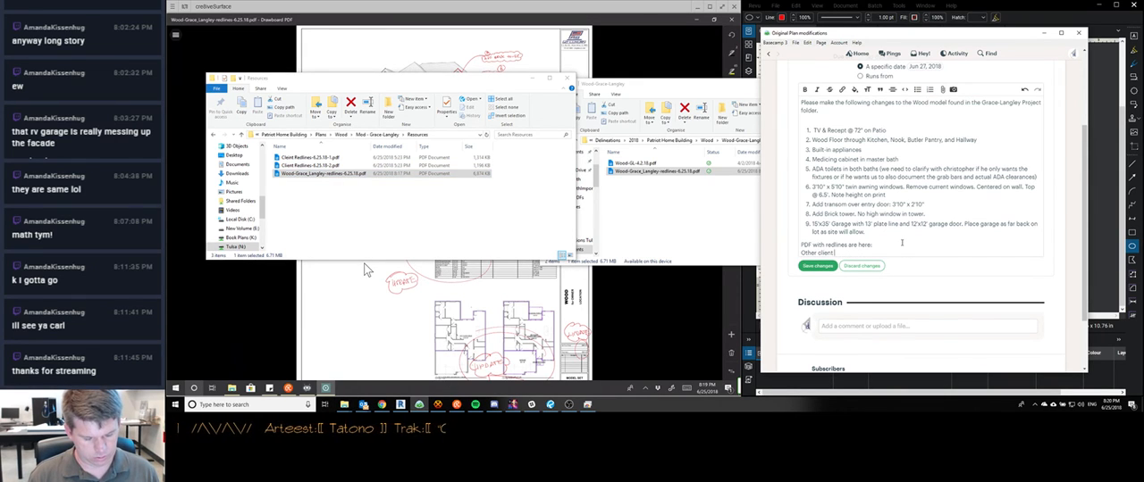
type(" redlines can be fou")
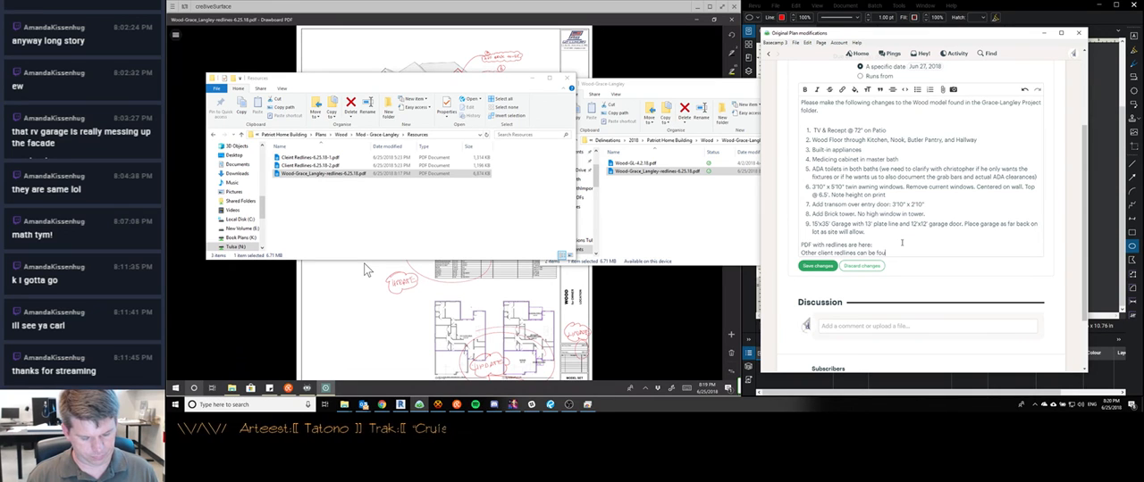
type("nd here:")
key("ctrl+v")
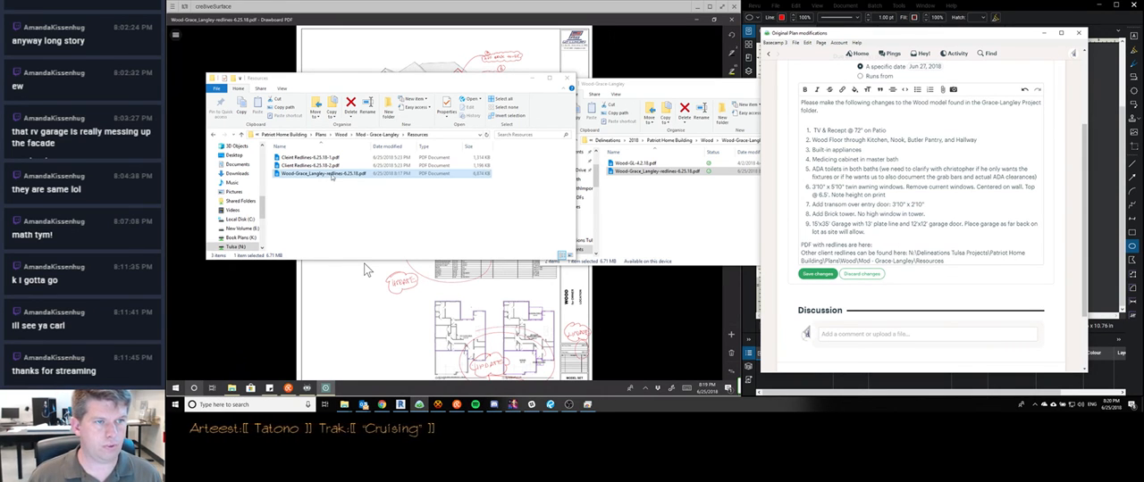
Copy the full path of the redlines PDF and insert it after "PDF with redlines are here:" in the Basecamp description
left_click(344, 174)
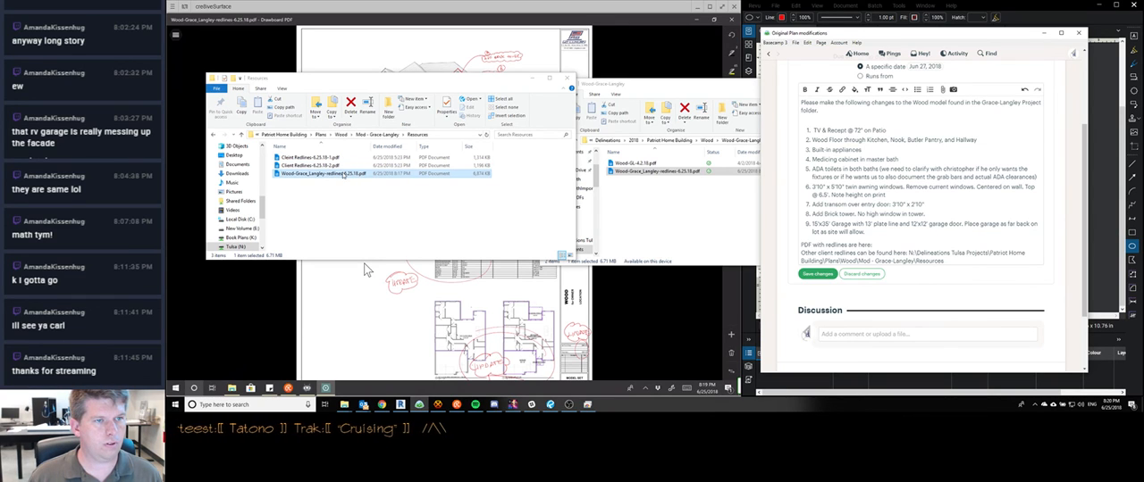
left_click(312, 211)
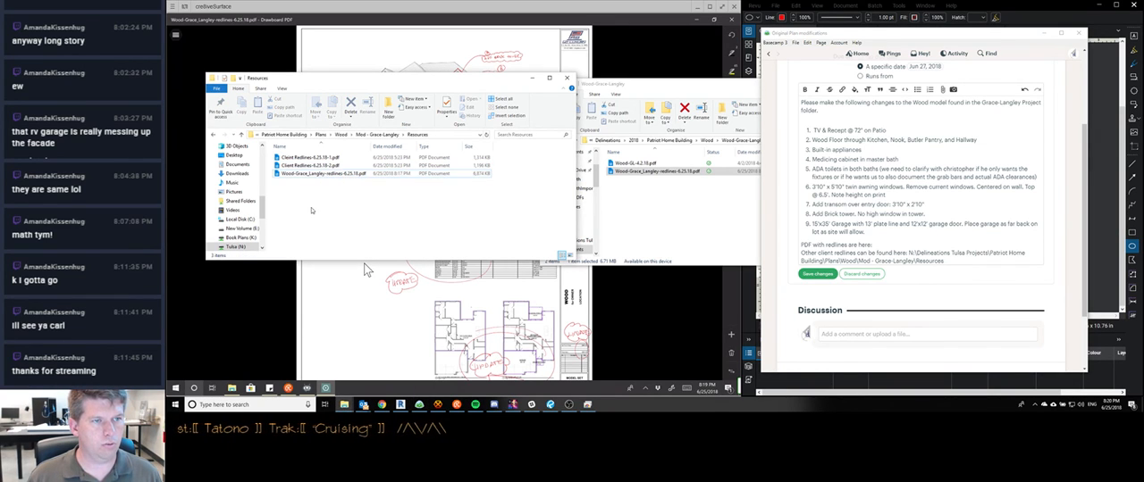
left_click(316, 174)
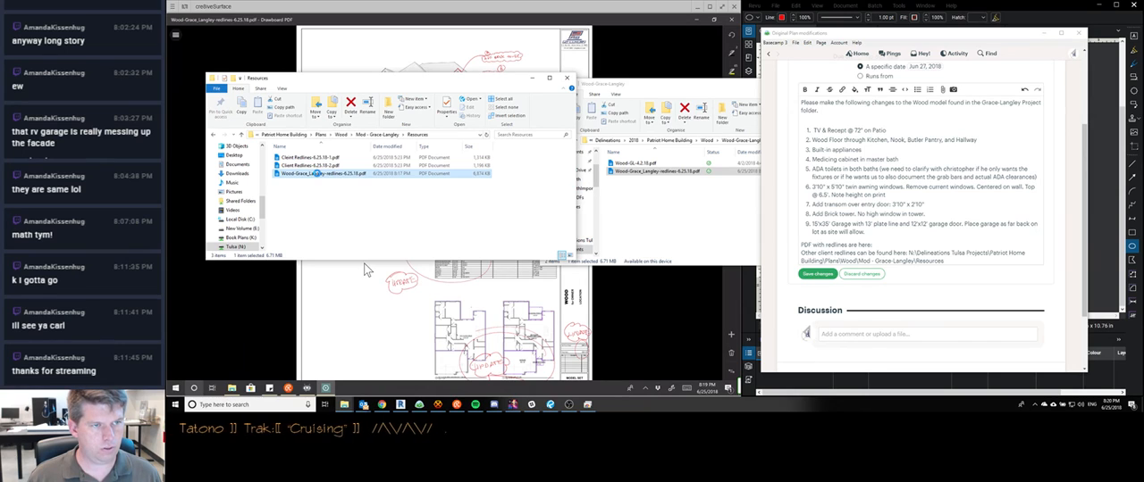
right_click(317, 174)
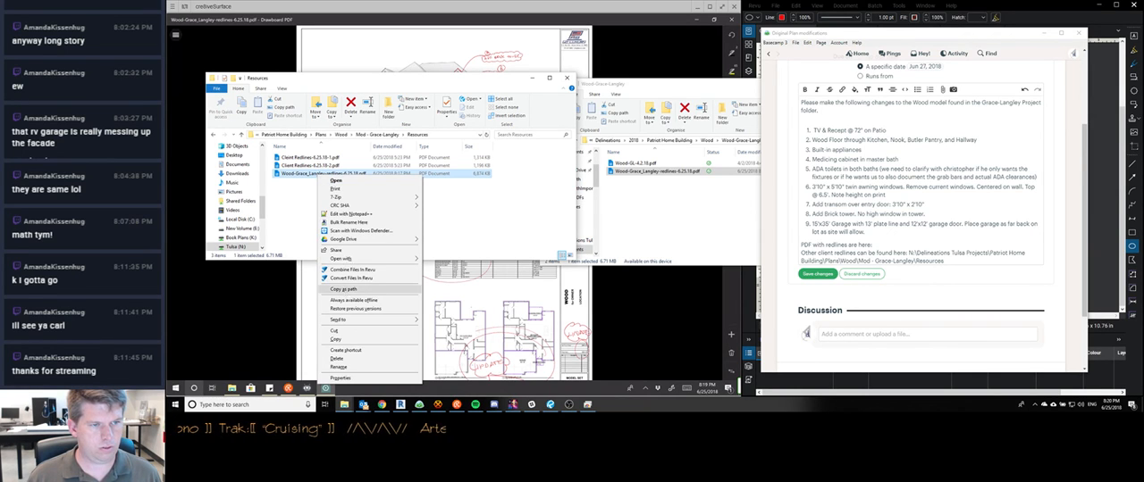
left_click(343, 289)
key("alt+Tab")
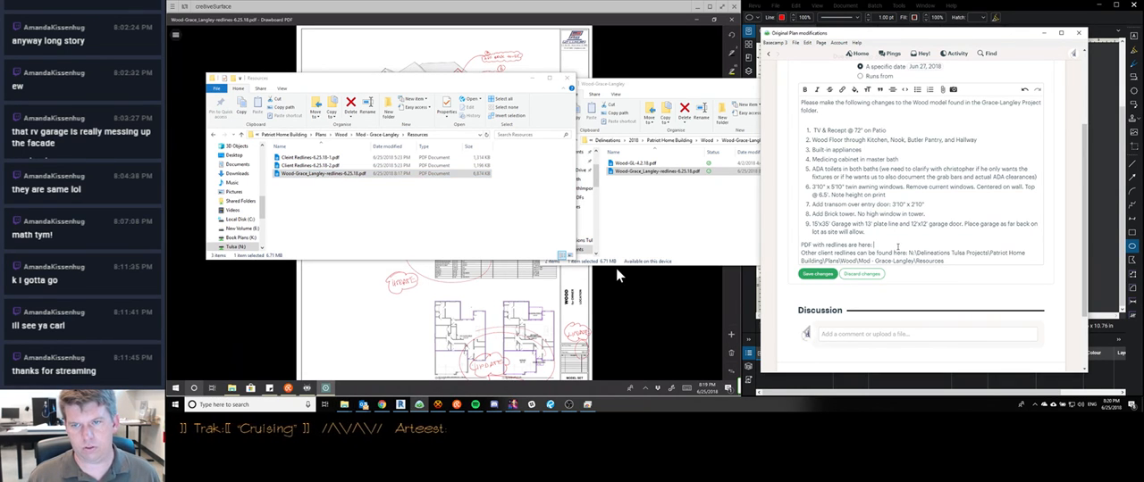
key("ctrl+v")
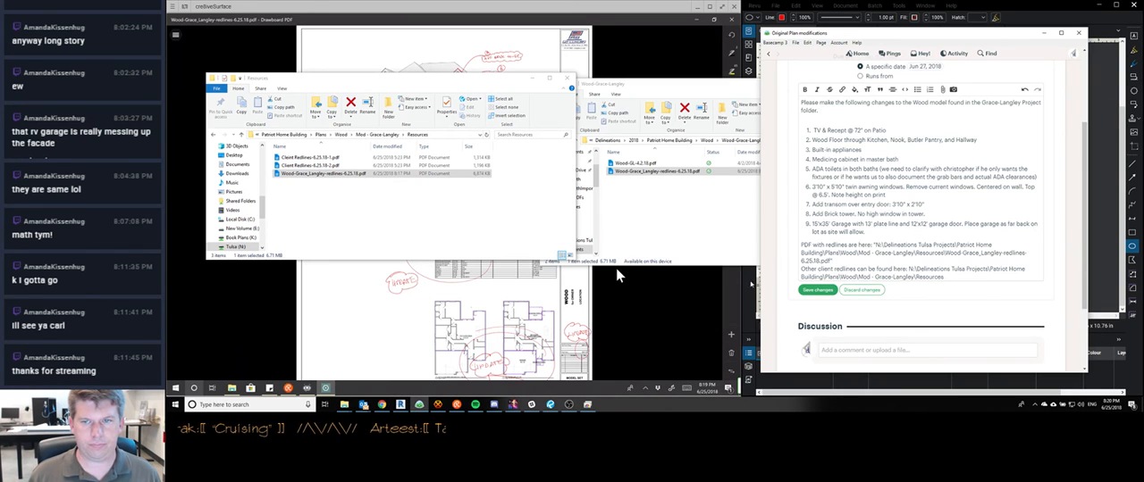
Attach the redlines PDF from the Resources folder to the Basecamp to-do description
left_click(355, 195)
left_click_drag(350, 174, 876, 204)
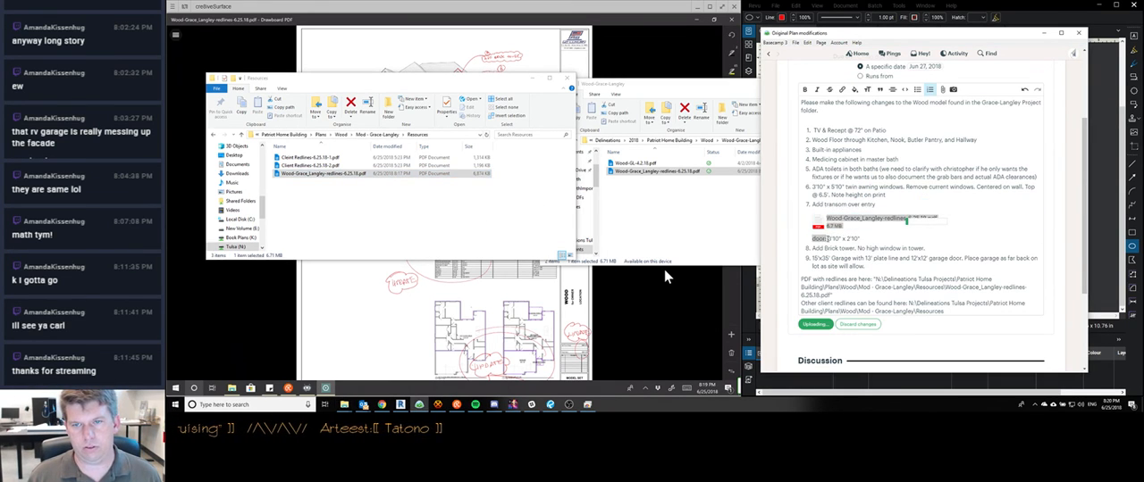
mouse_move(829, 238)
left_mouse_down()
mouse_move(823, 225)
mouse_move(826, 249)
left_mouse_up()
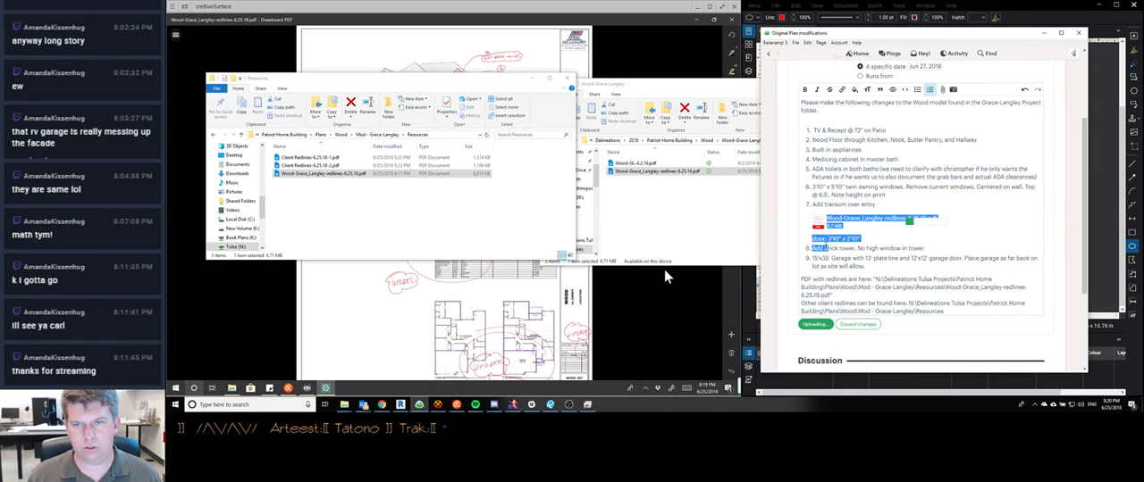
left_click(820, 224)
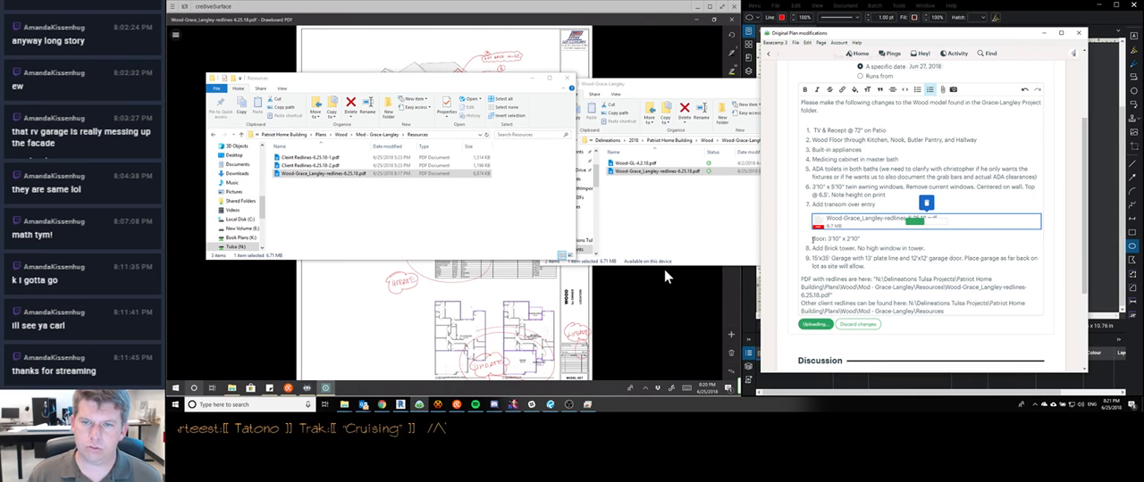
Move the text from "door: 3'10" x 2'10"" through the redlines PDF path above the attachment, after "Add transom over entry"
left_click_drag(813, 241, 848, 179)
scroll(884, 279, "down", 3)
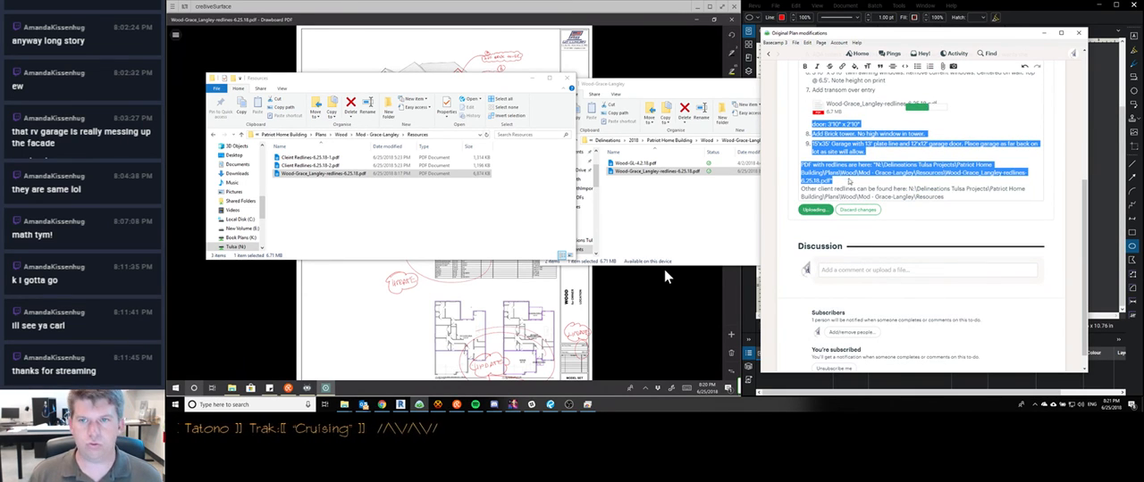
key("BackSpace")
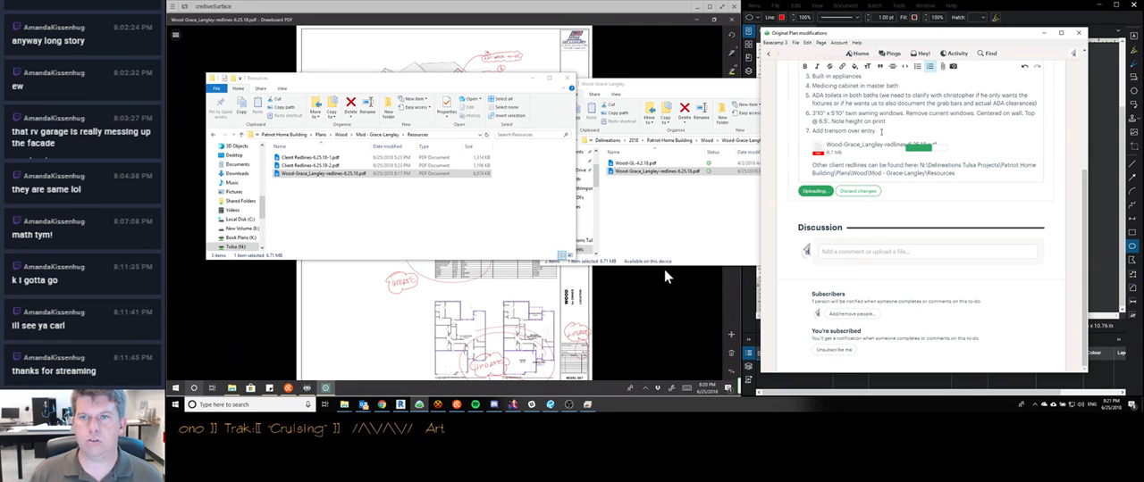
key("ctrl+z")
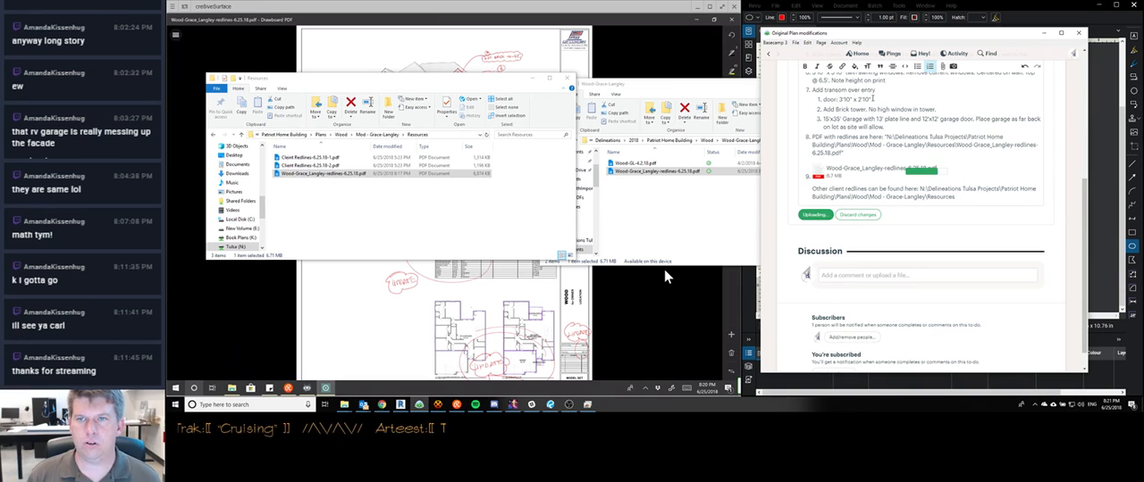
Rejoin the door size with the transom item and outdent the brick tower and garage items to the main numbered list
key("Delete")
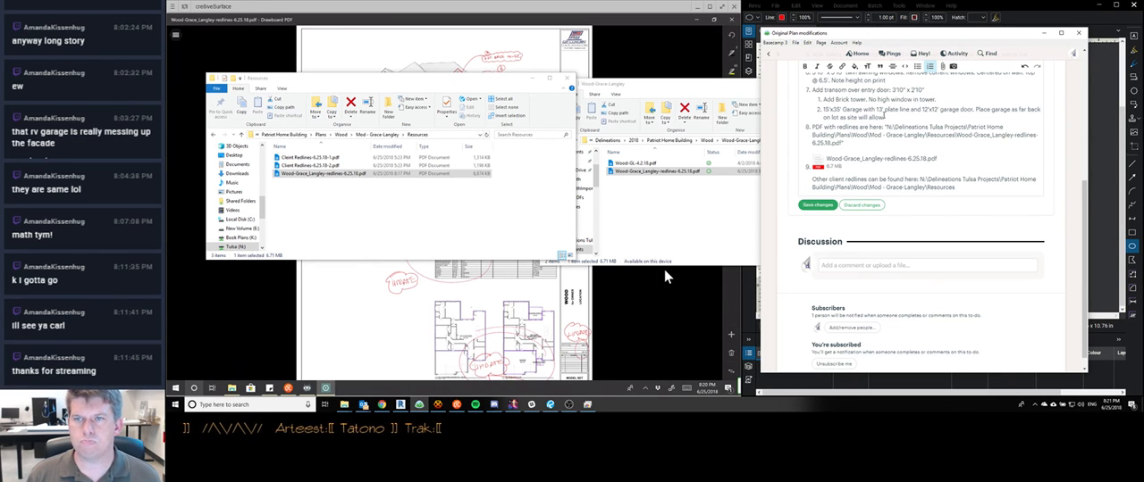
key("shift+Tab")
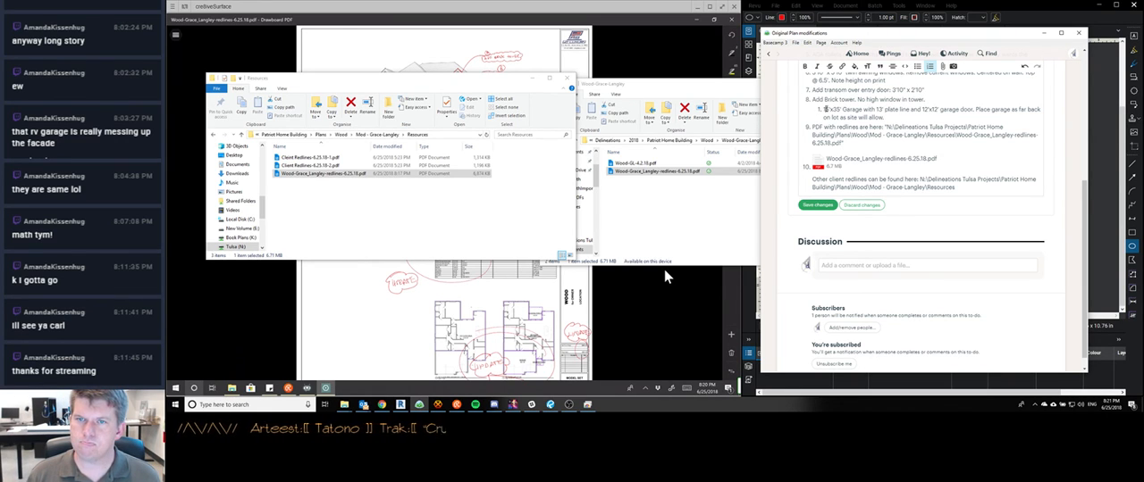
key("shift+Tab")
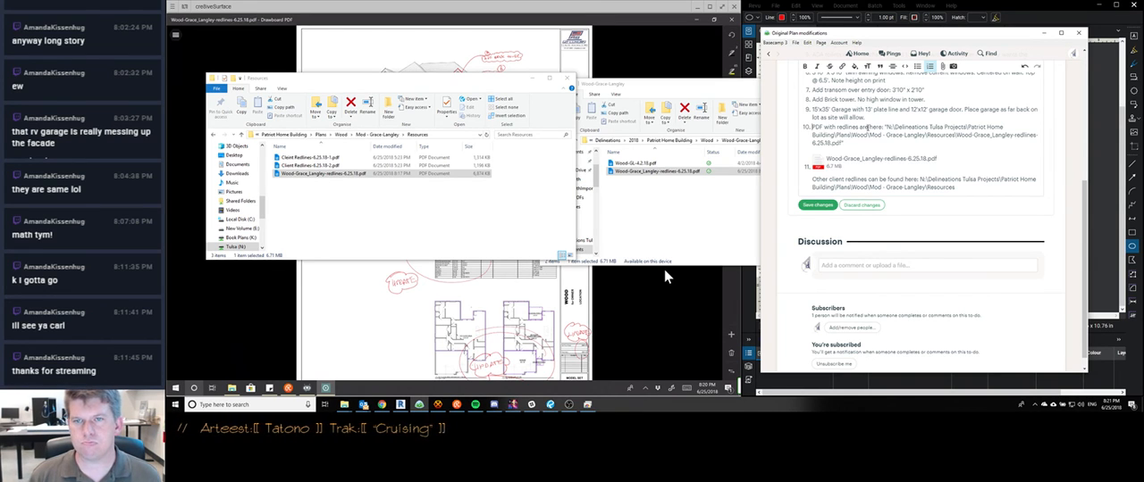
Insert blank list lines above the "PDF with redlines are here:" item and save the to-do
key("Return")
key("Return")
key("Return")
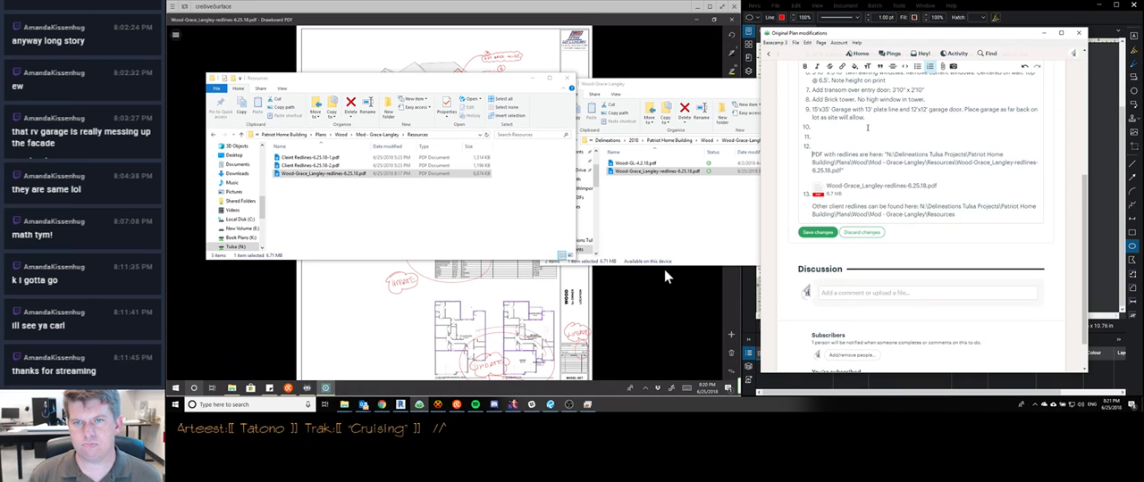
key("BackSpace")
key("ctrl+Return")
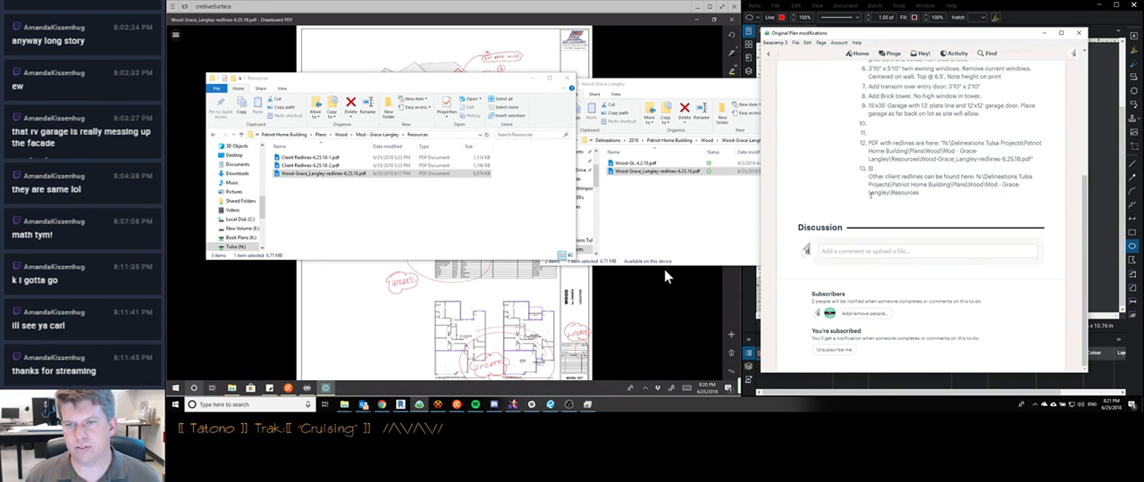
Reopen the to-do for editing and take the redlines path, attached PDF and other client redlines path out of the numbered list
scroll(920, 223, "up", 5)
left_click(1053, 86)
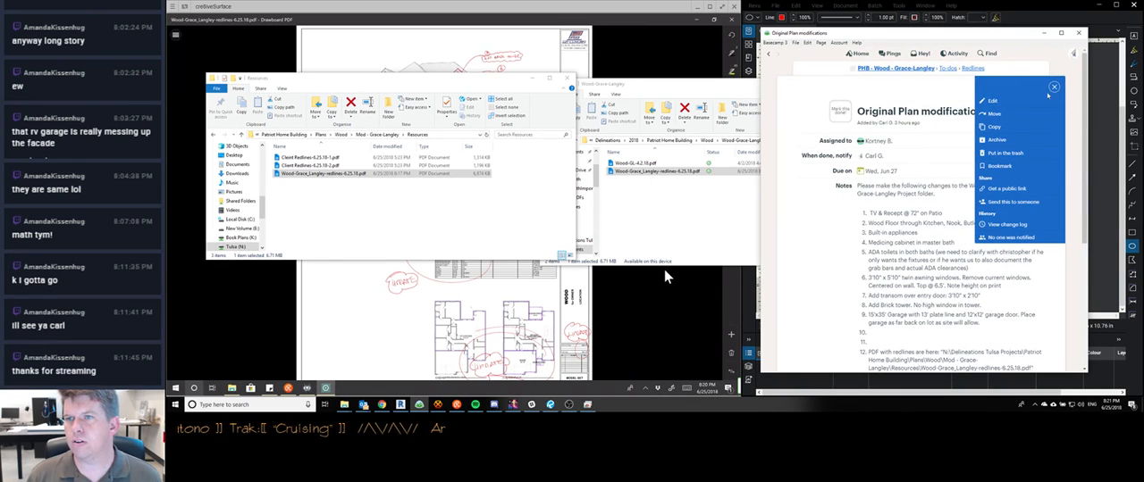
left_click(979, 103)
scroll(893, 223, "down", 5)
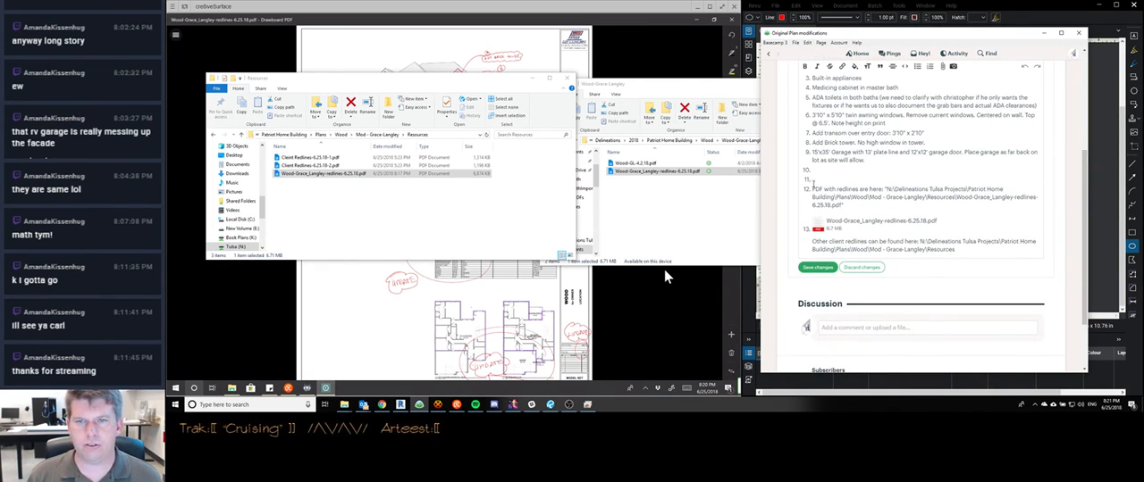
key("BackSpace")
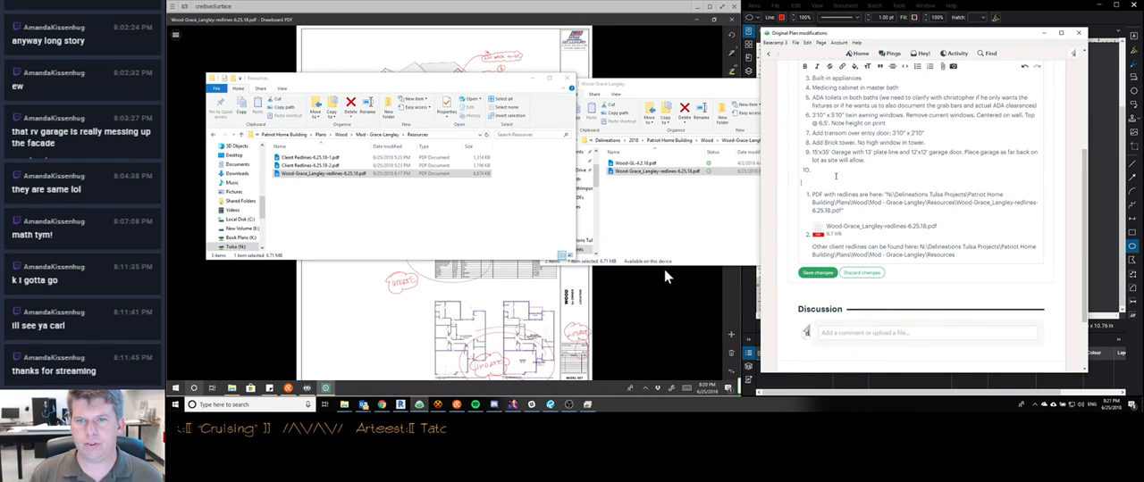
key("Down")
key("BackSpace")
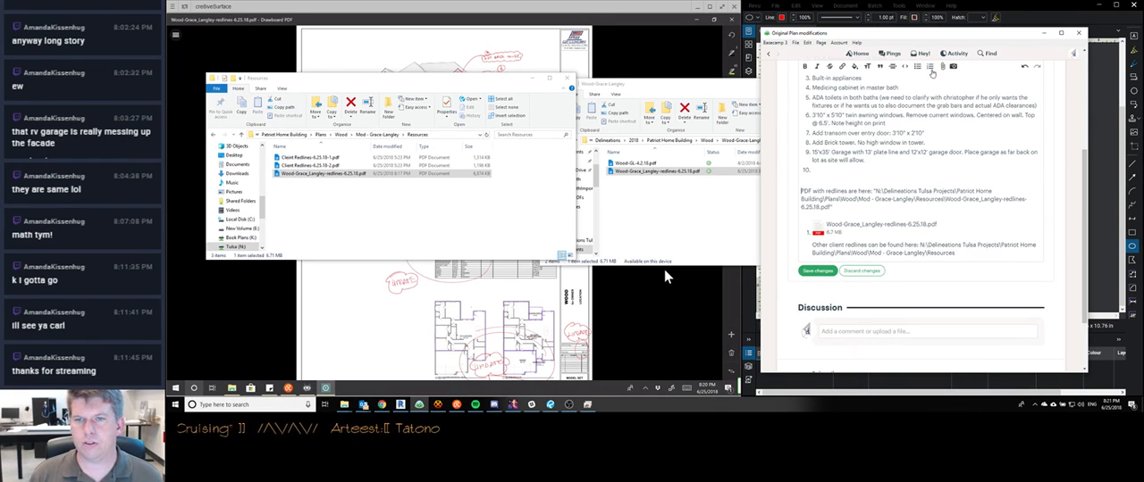
key("Down")
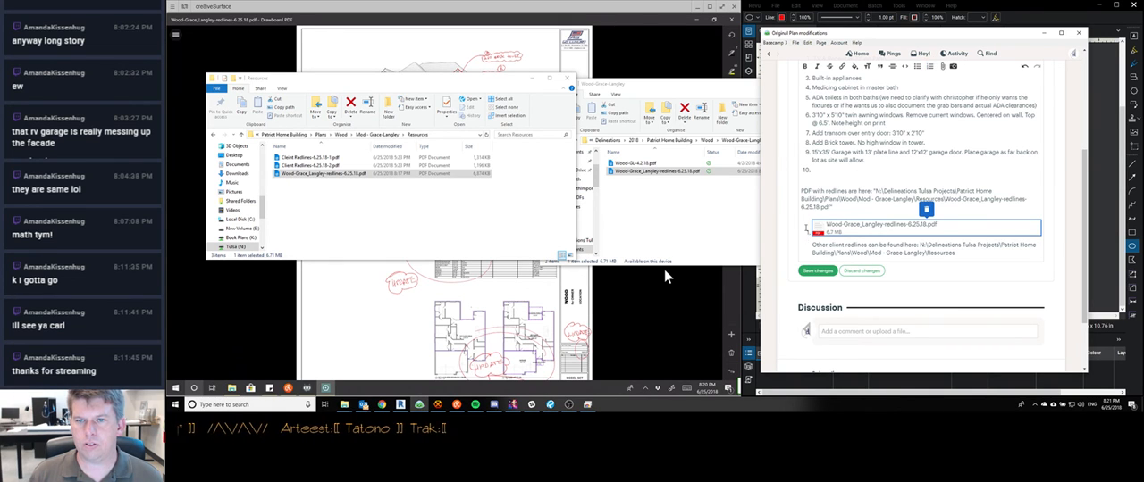
key("BackSpace")
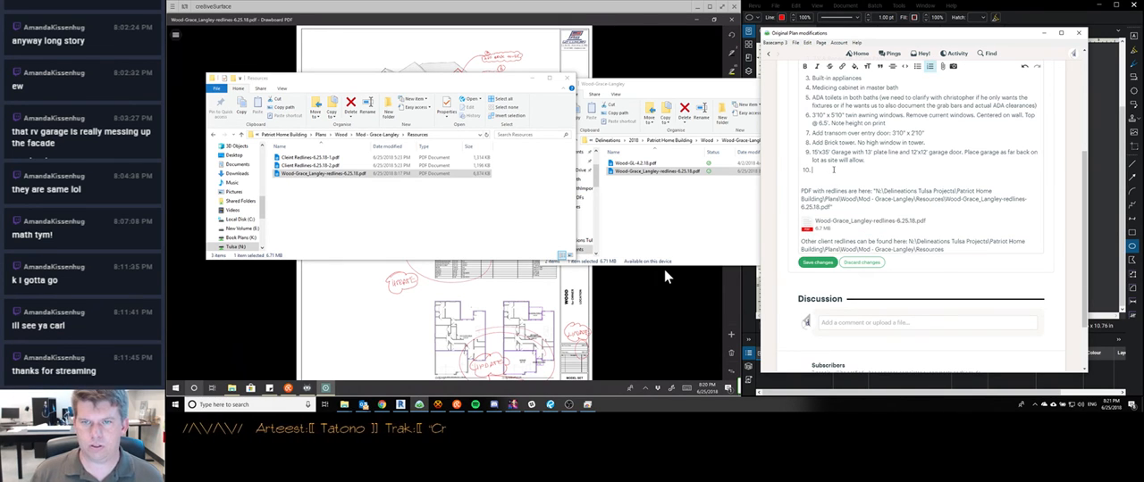
Delete the leftover empty numbered item below the garage item and save the to-do changes
key("BackSpace")
key("BackSpace")
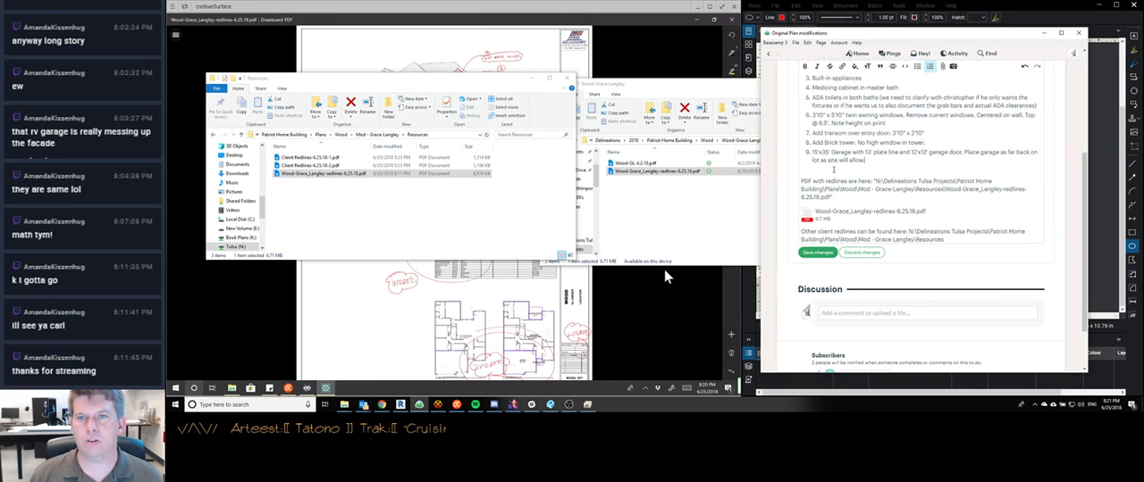
scroll(822, 164, "down", 2)
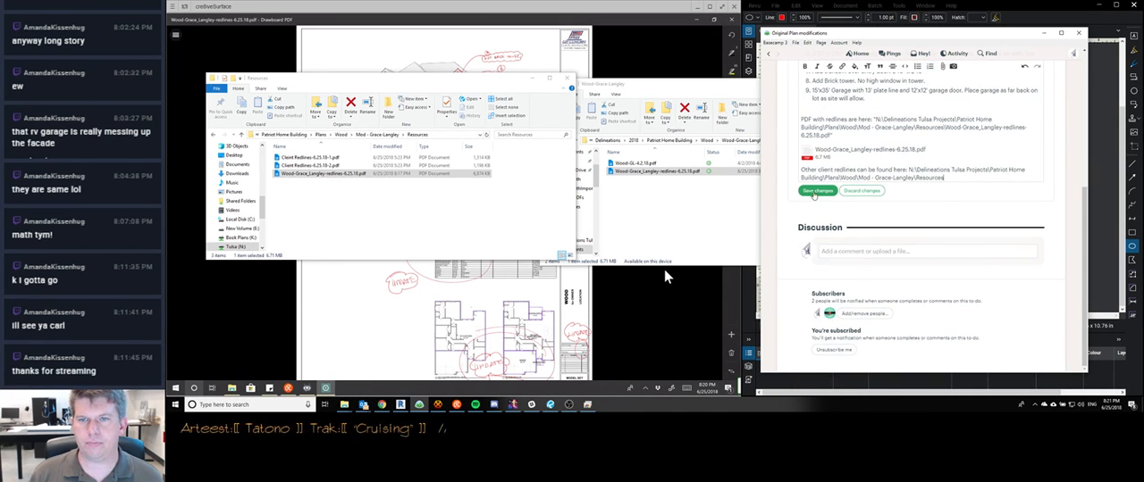
left_click(817, 190)
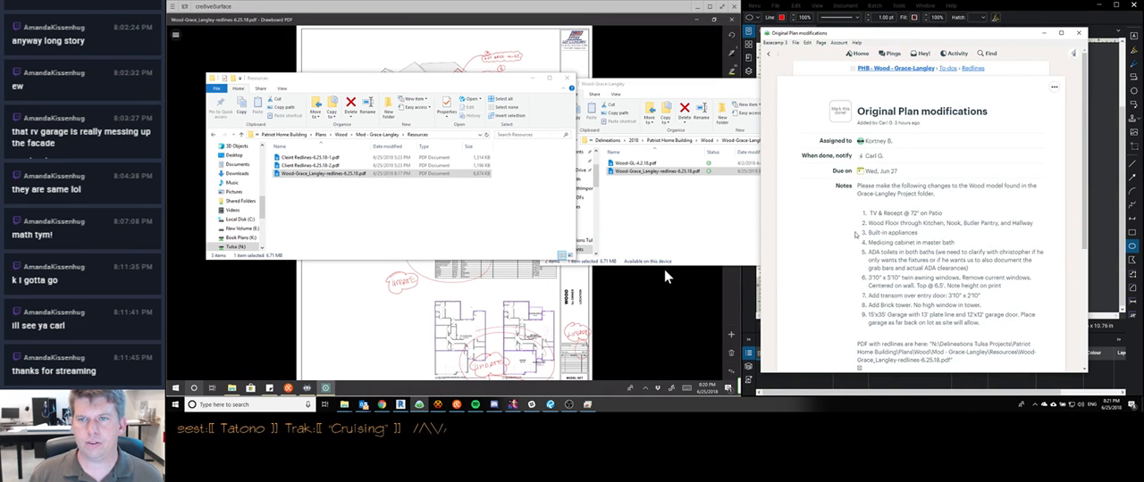
scroll(848, 263, "down", 5)
scroll(921, 257, "up", 5)
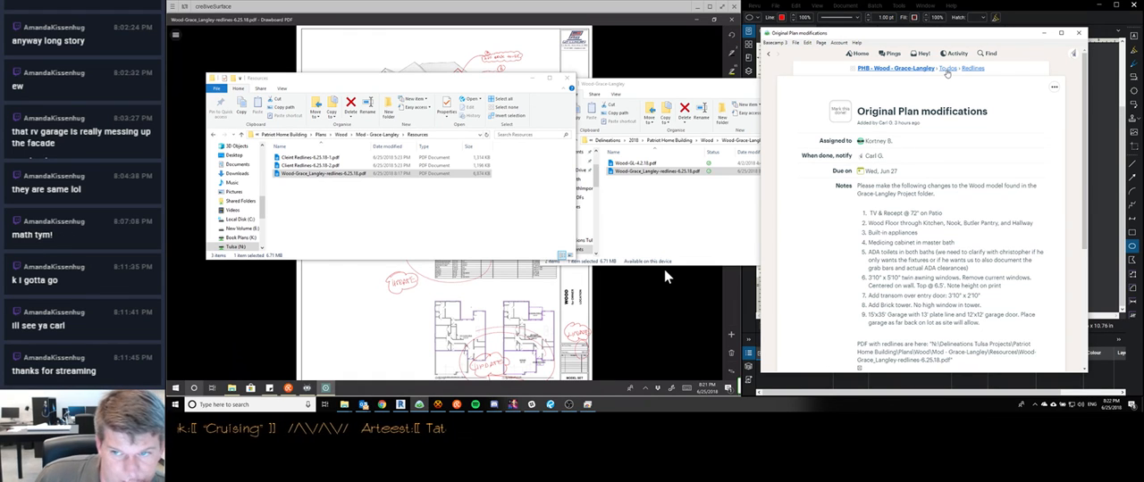
Start a new to-do named "Plat Plan" under Redlines in the project's to-do lists
left_click(946, 69)
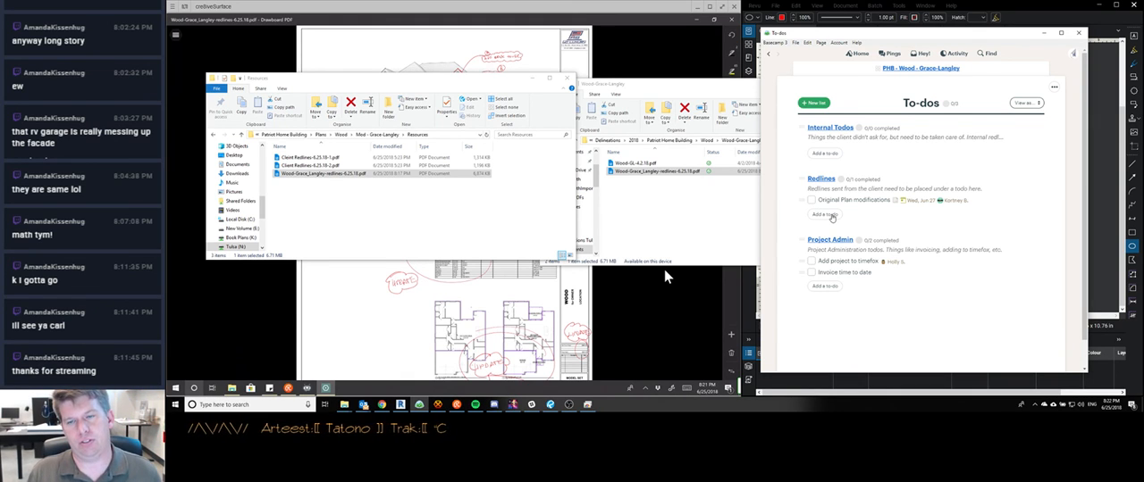
left_click(831, 217)
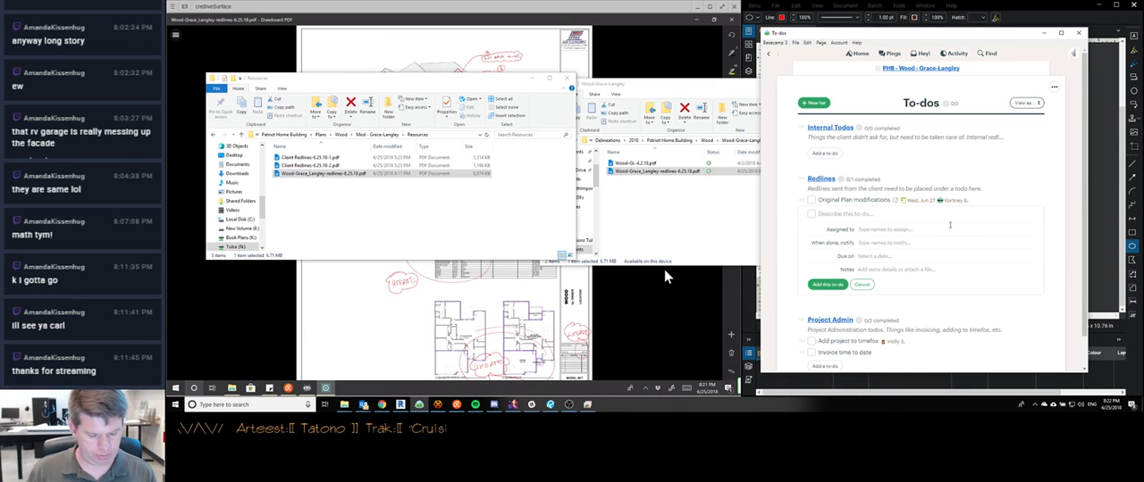
type("Pla")
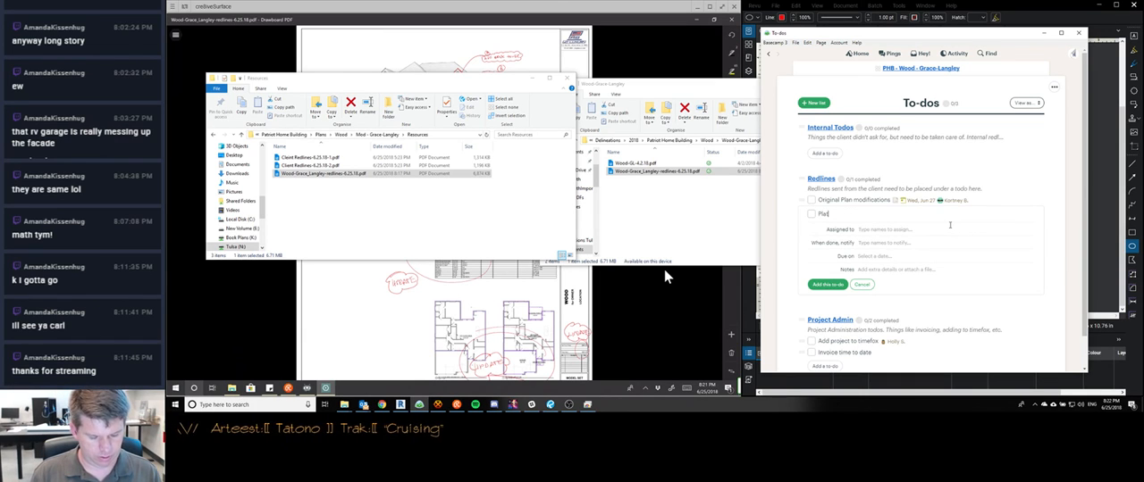
type("t Plan")
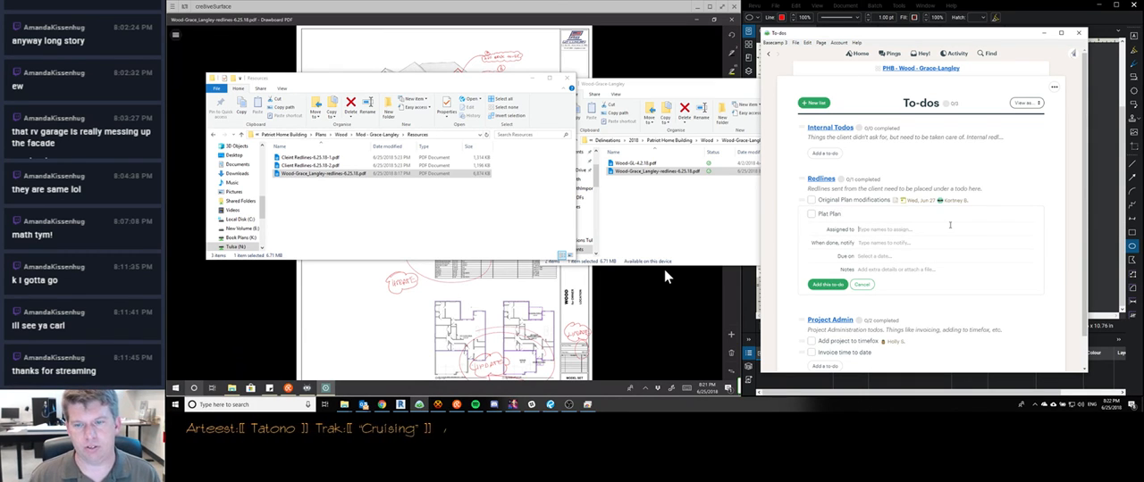
Assign the Plat Plan to-do to the same person as Original Plan modifications and add the colleague to notify when done
key("Tab")
type("ko")
key("Return")
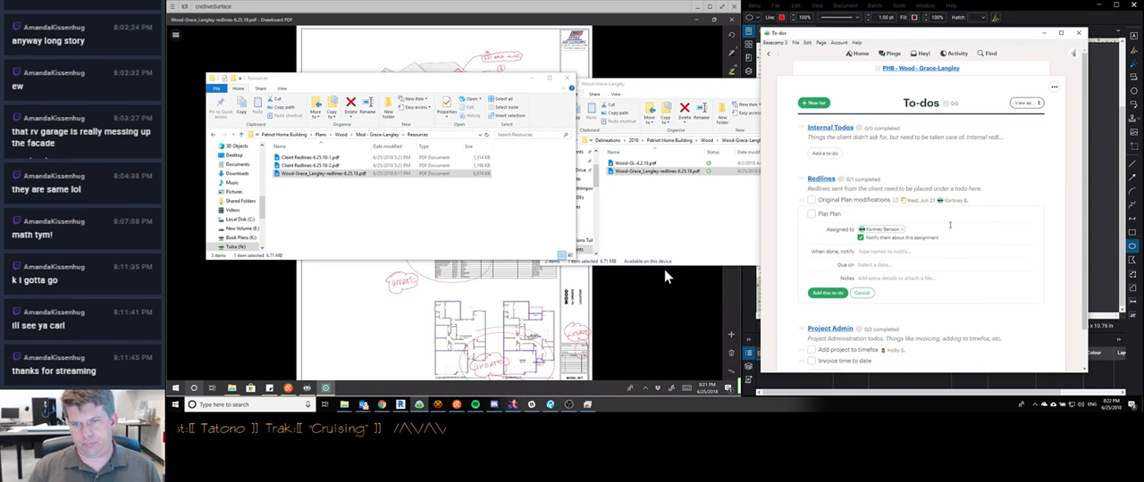
type("ca")
key("Return")
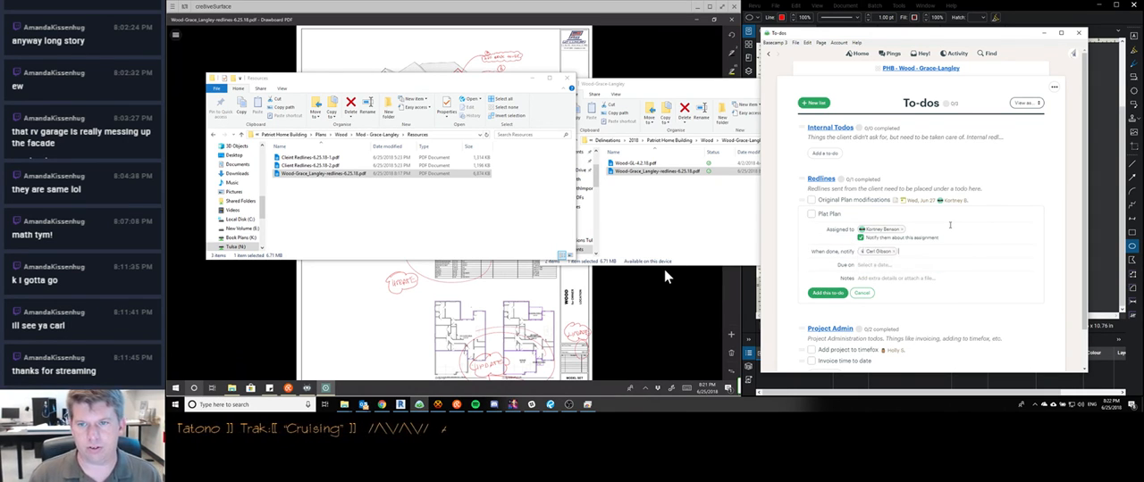
Set the Plat Plan to-do's due date to Jun 27, 2018 and open its notes for editing
key("Tab")
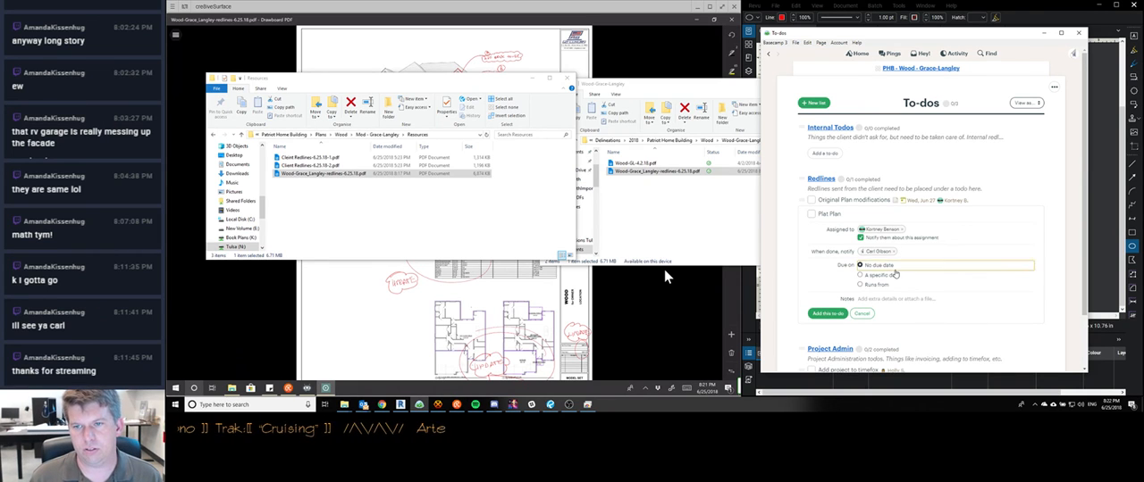
left_click(893, 277)
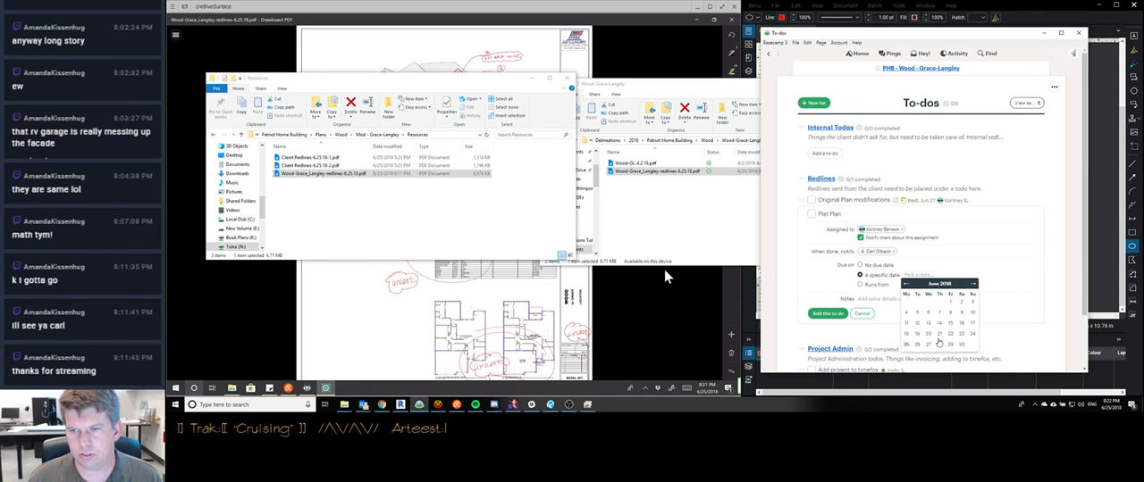
left_click(929, 345)
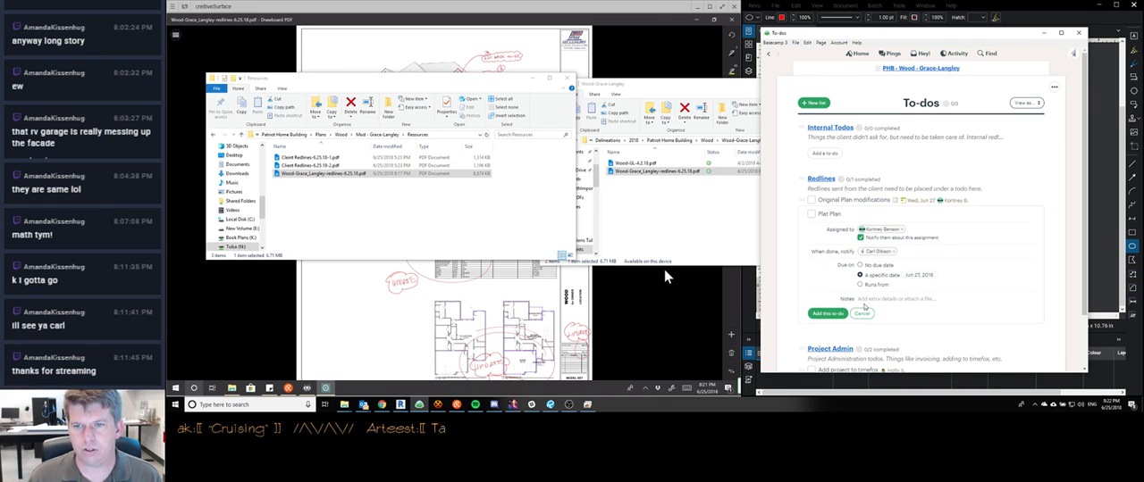
left_click(883, 302)
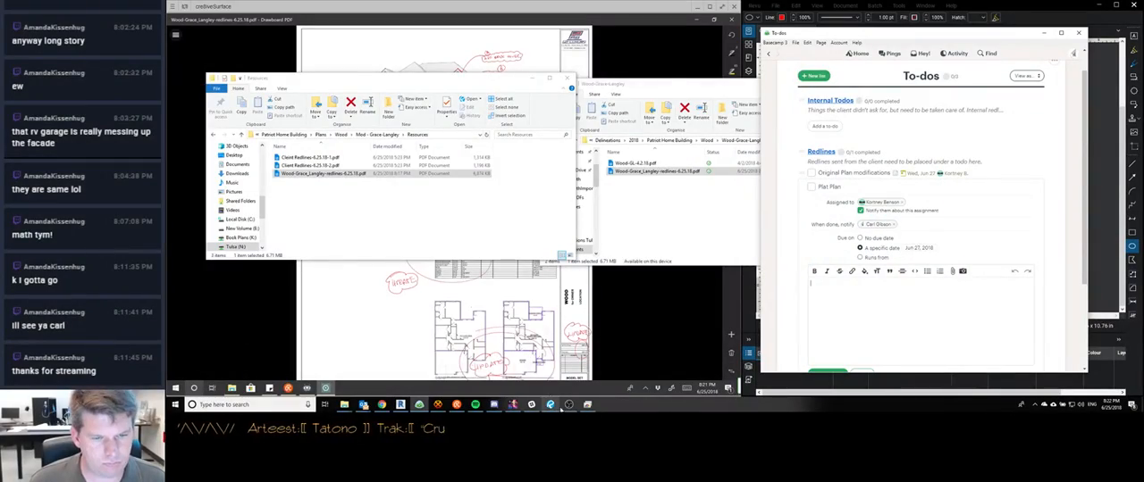
left_click(569, 405)
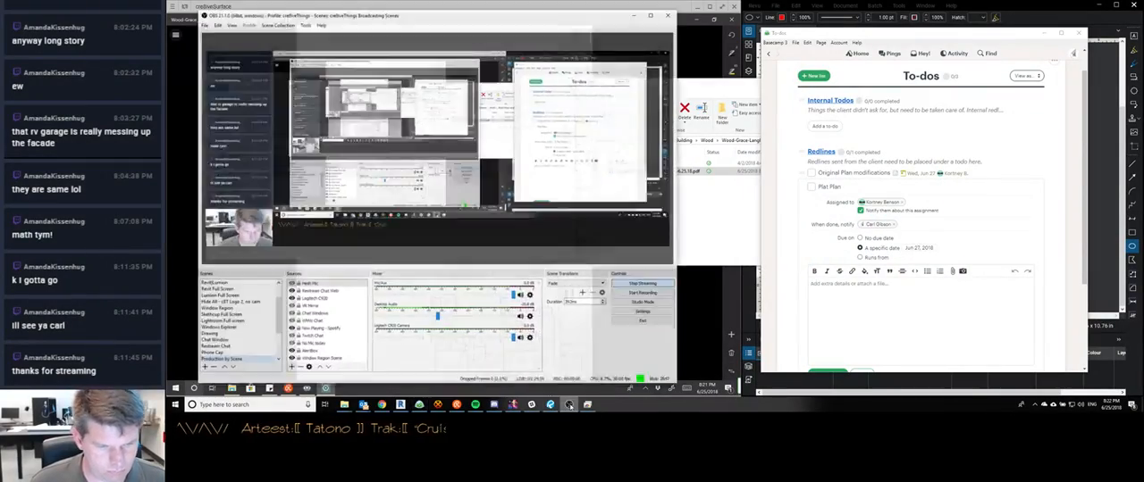